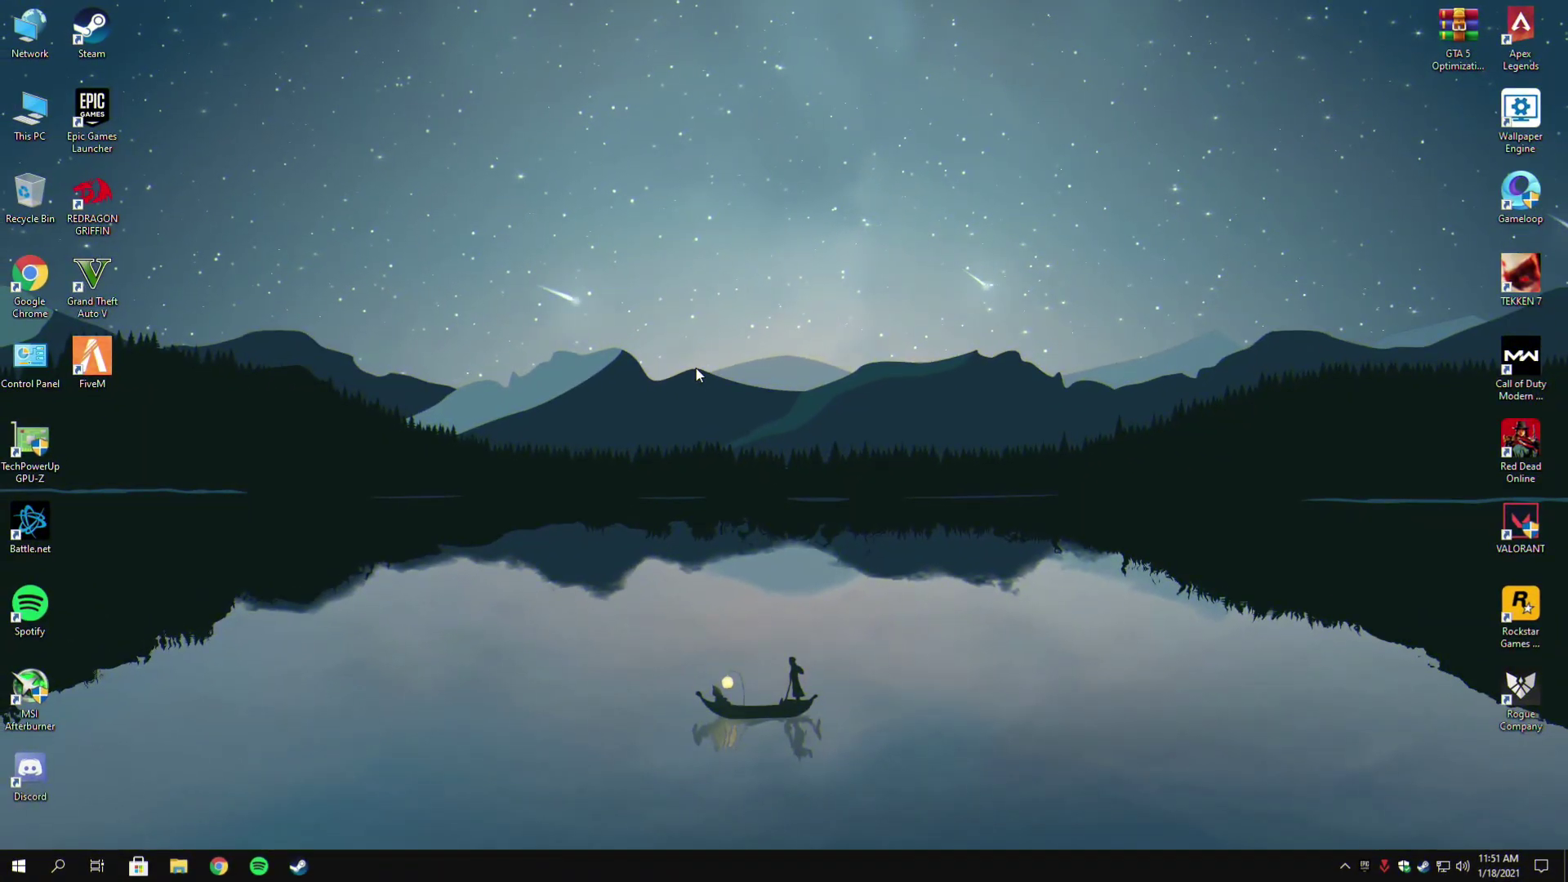
In the Grand Theft Auto V desktop shortcut's compatibility properties, turn on Disable fullscreen optimizations.
right_click(105, 294)
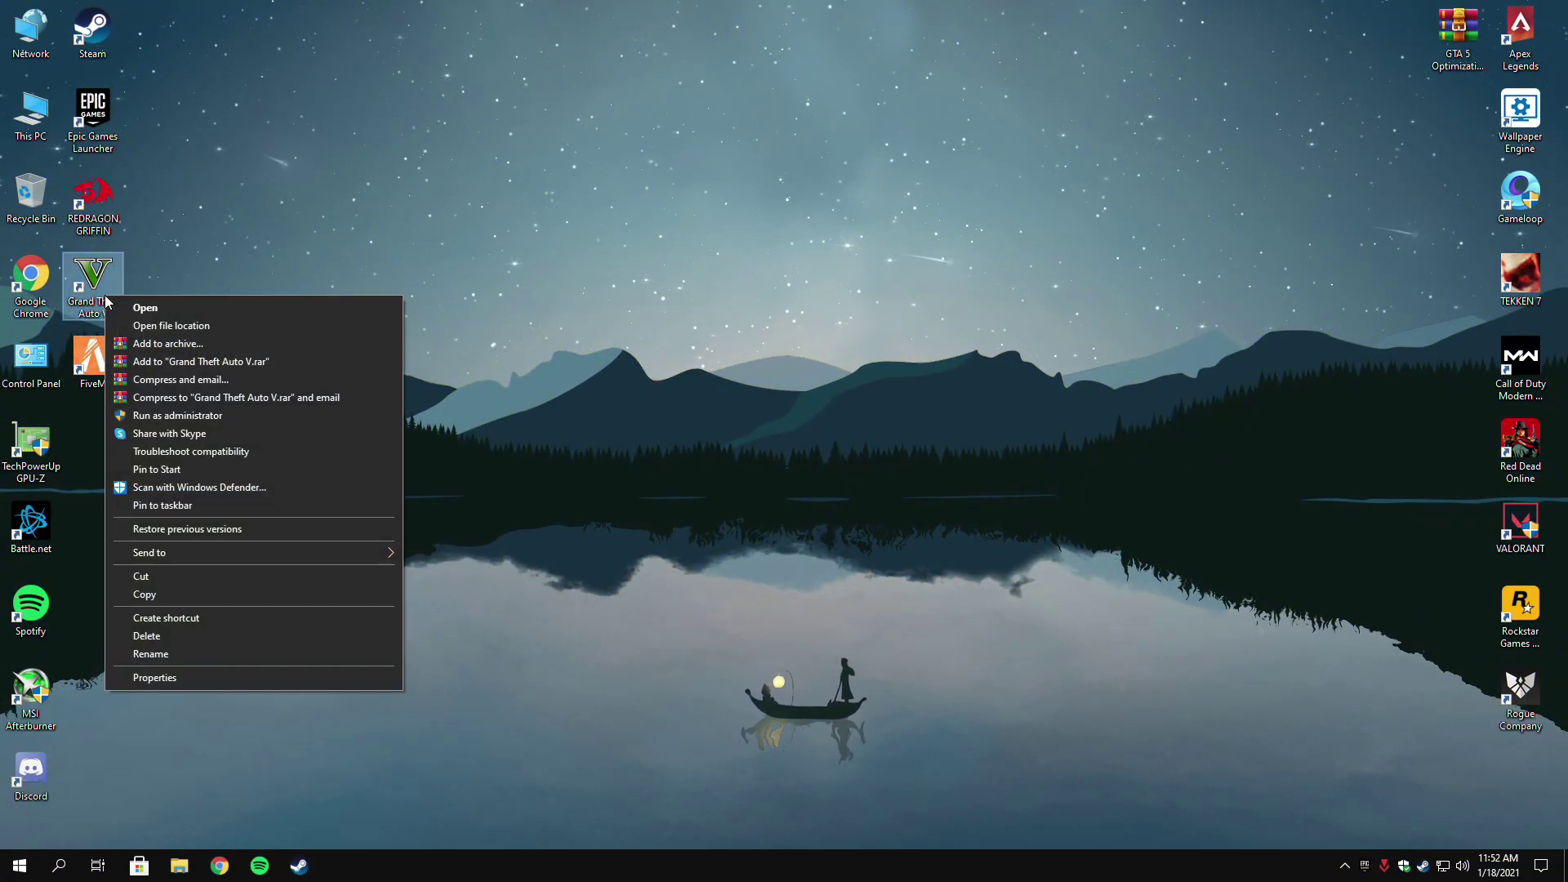
left_click(178, 678)
left_click_drag(269, 308, 295, 167)
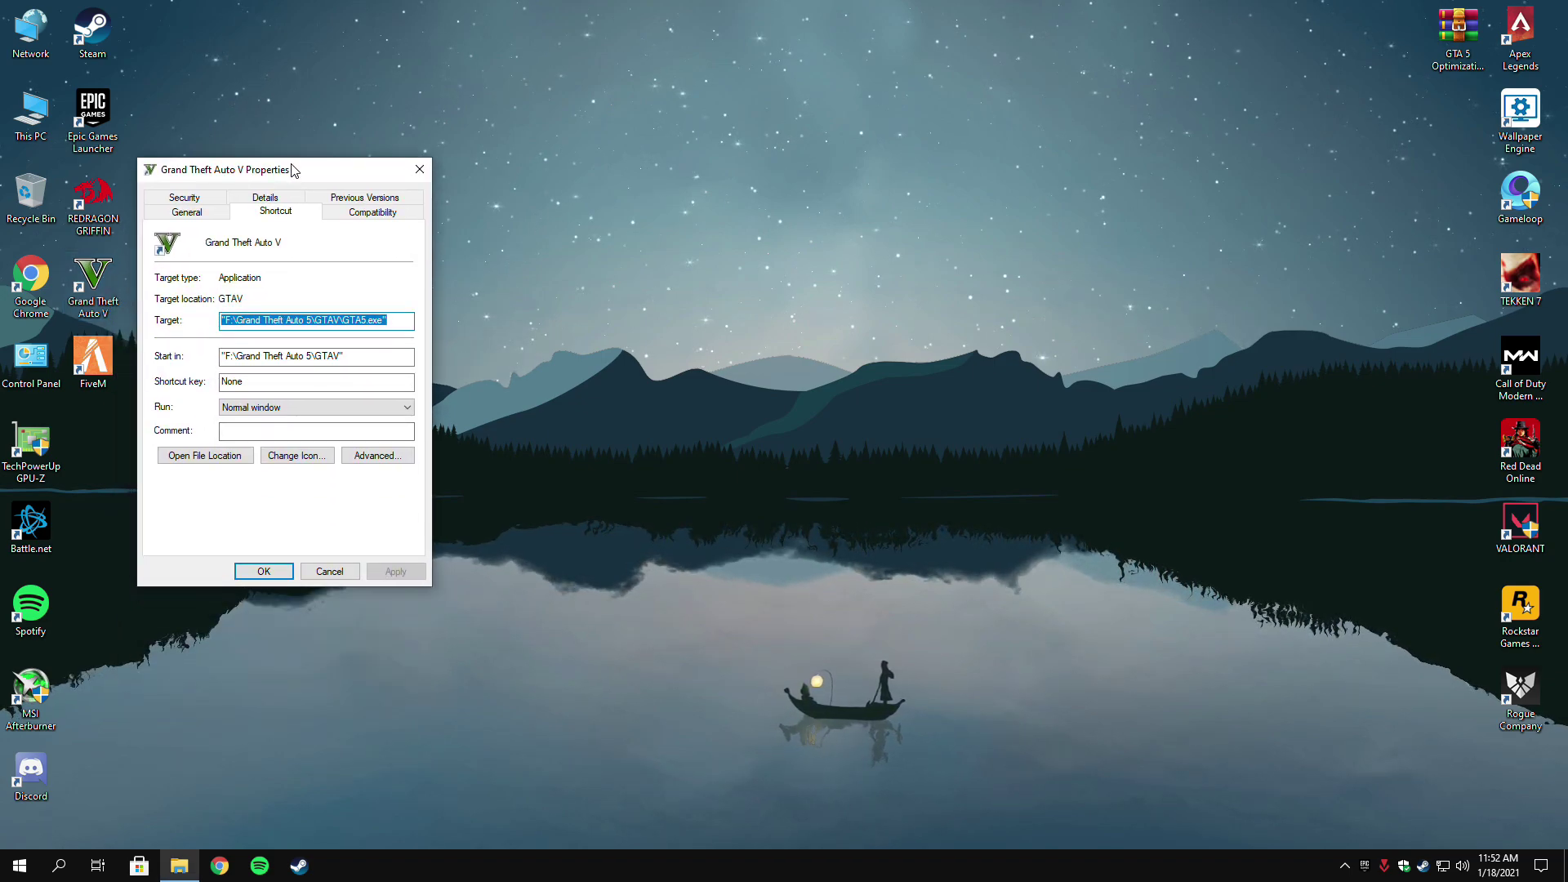
left_click(360, 214)
left_click(248, 454)
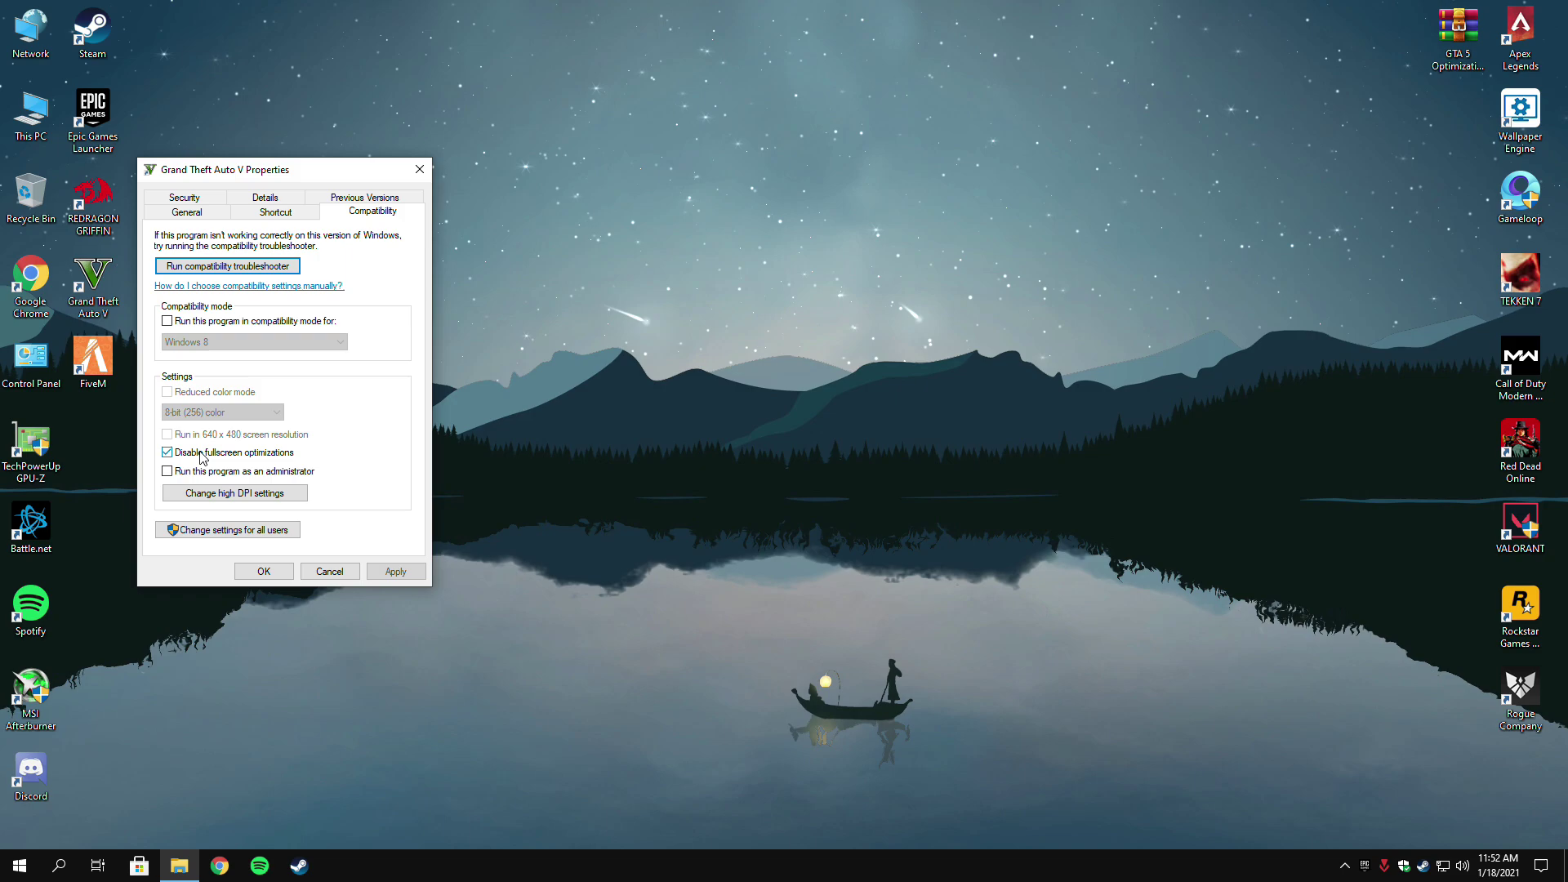
Override the high DPI scaling behavior for Grand Theft Auto V with scaling performed by Application, and apply the properties.
left_click(220, 494)
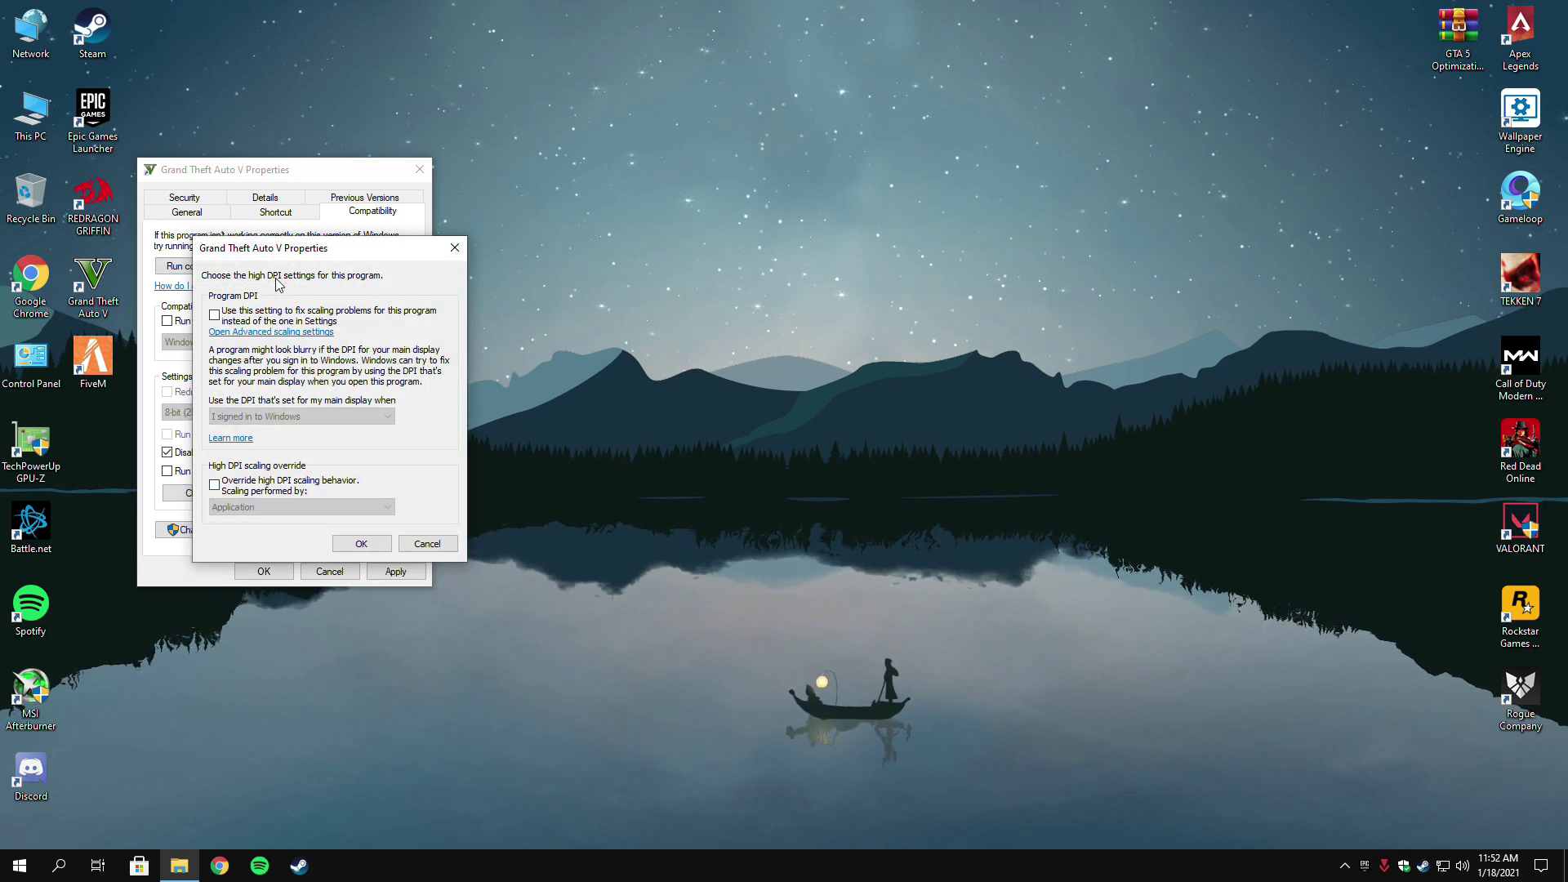
left_click_drag(282, 249, 518, 207)
left_click(460, 445)
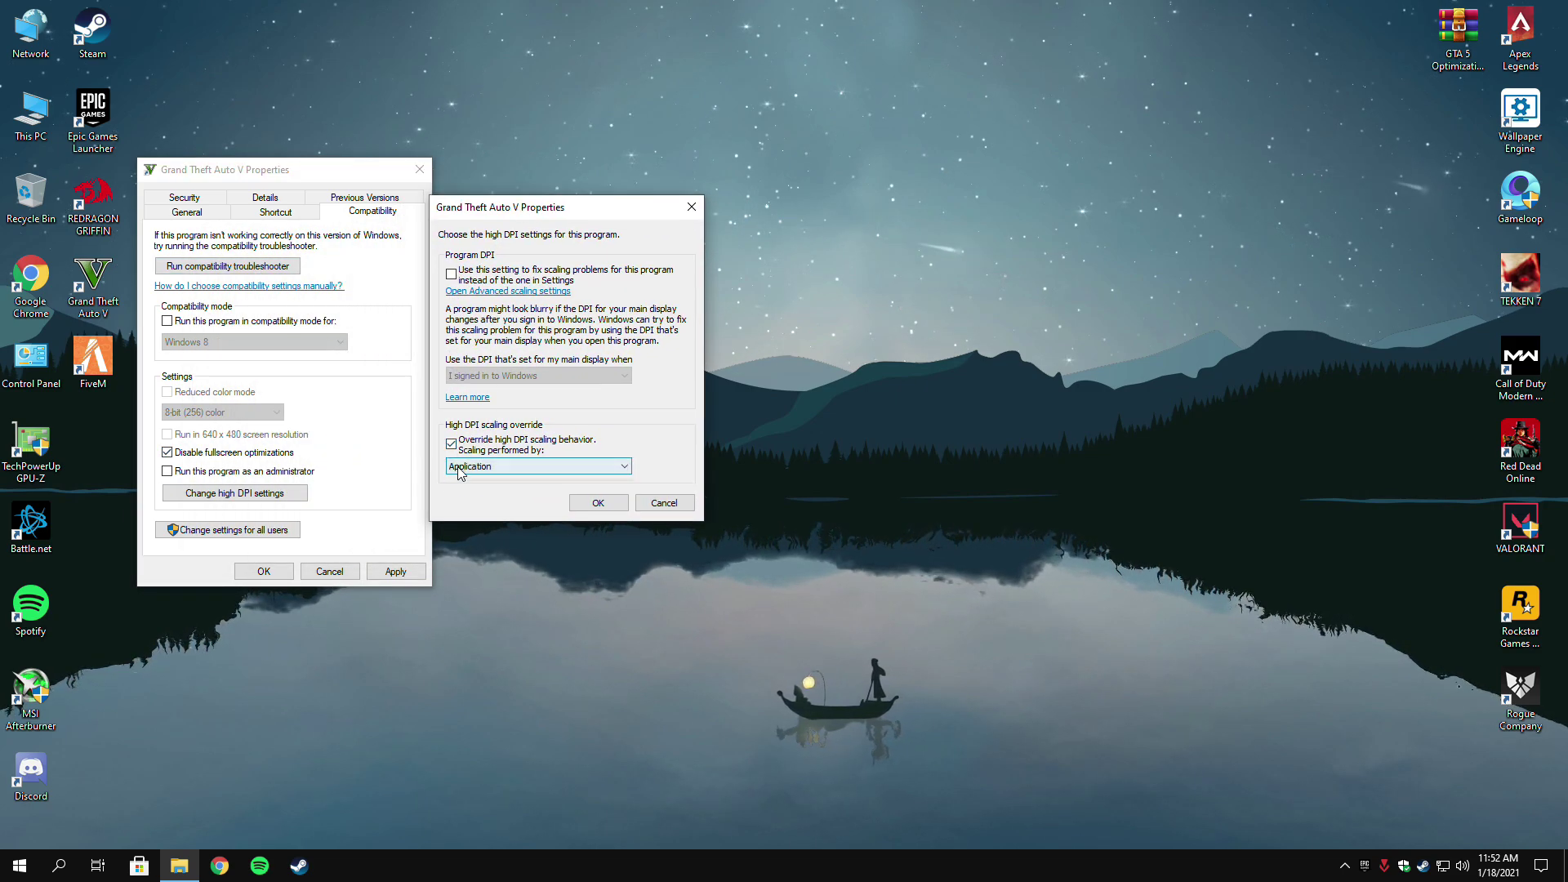
left_click(465, 467)
left_click(496, 480)
left_click(597, 503)
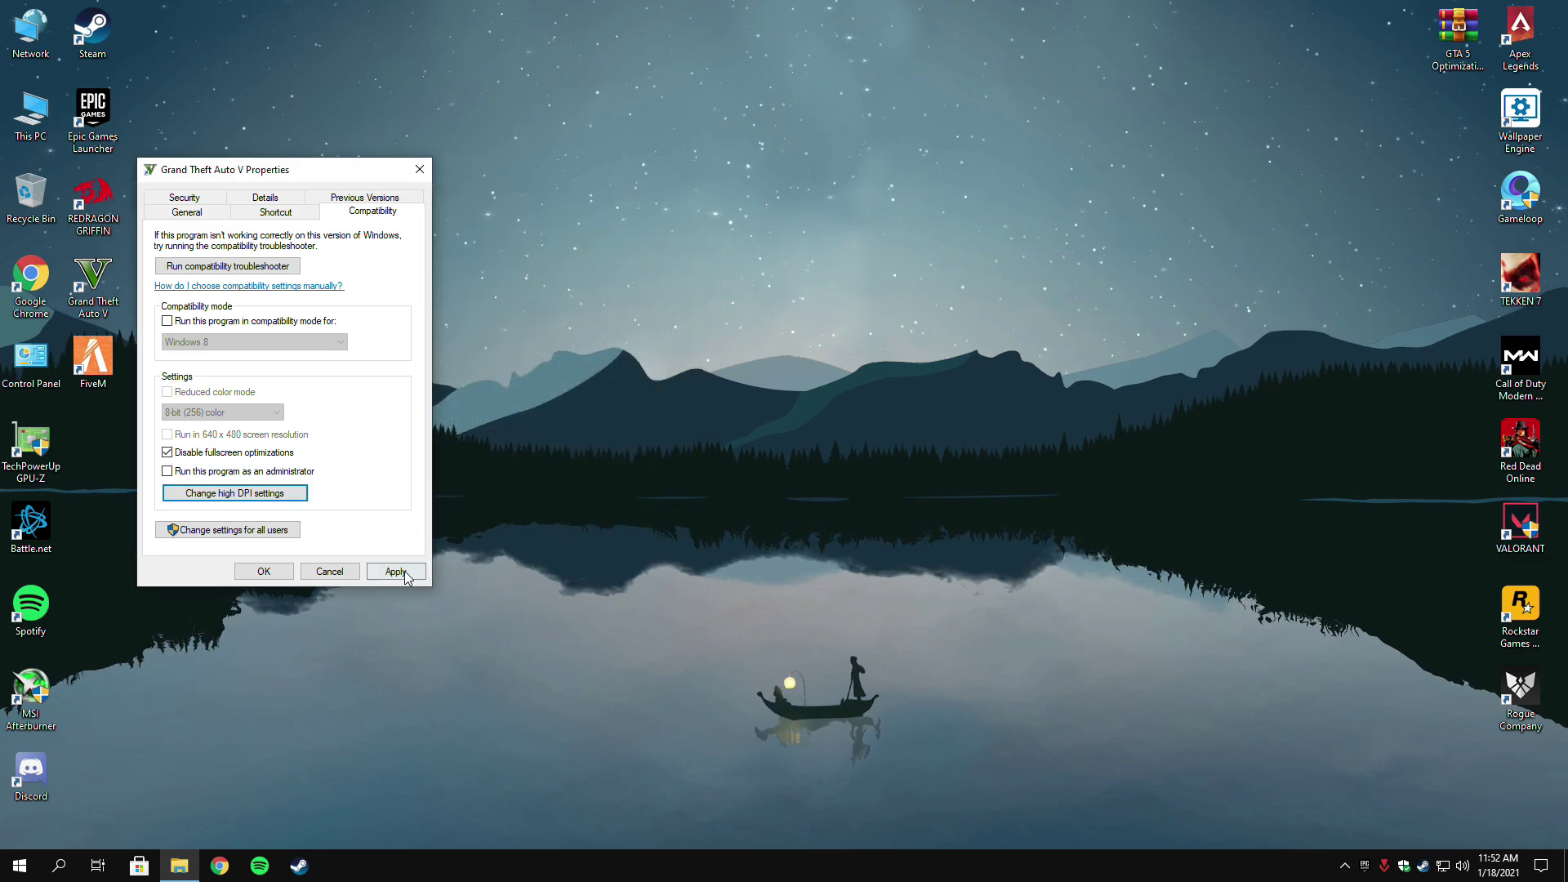
left_click(395, 571)
left_click(264, 571)
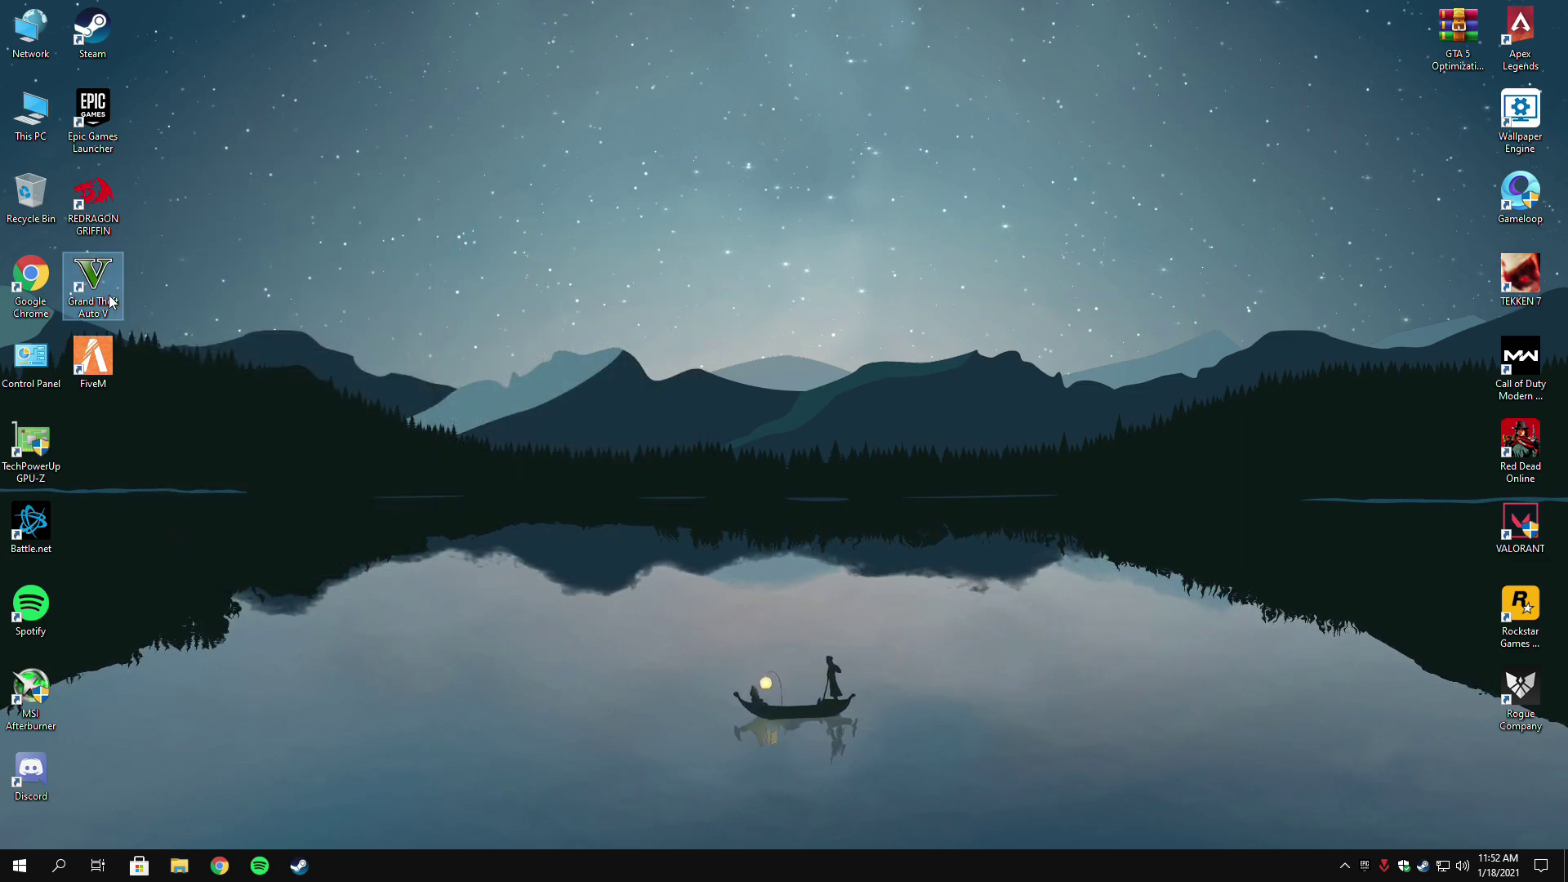
From the Grand Theft Auto V install folder, open GTAVLauncher's compatibility properties and turn on Disable fullscreen optimizations.
right_click(115, 296)
left_click(129, 326)
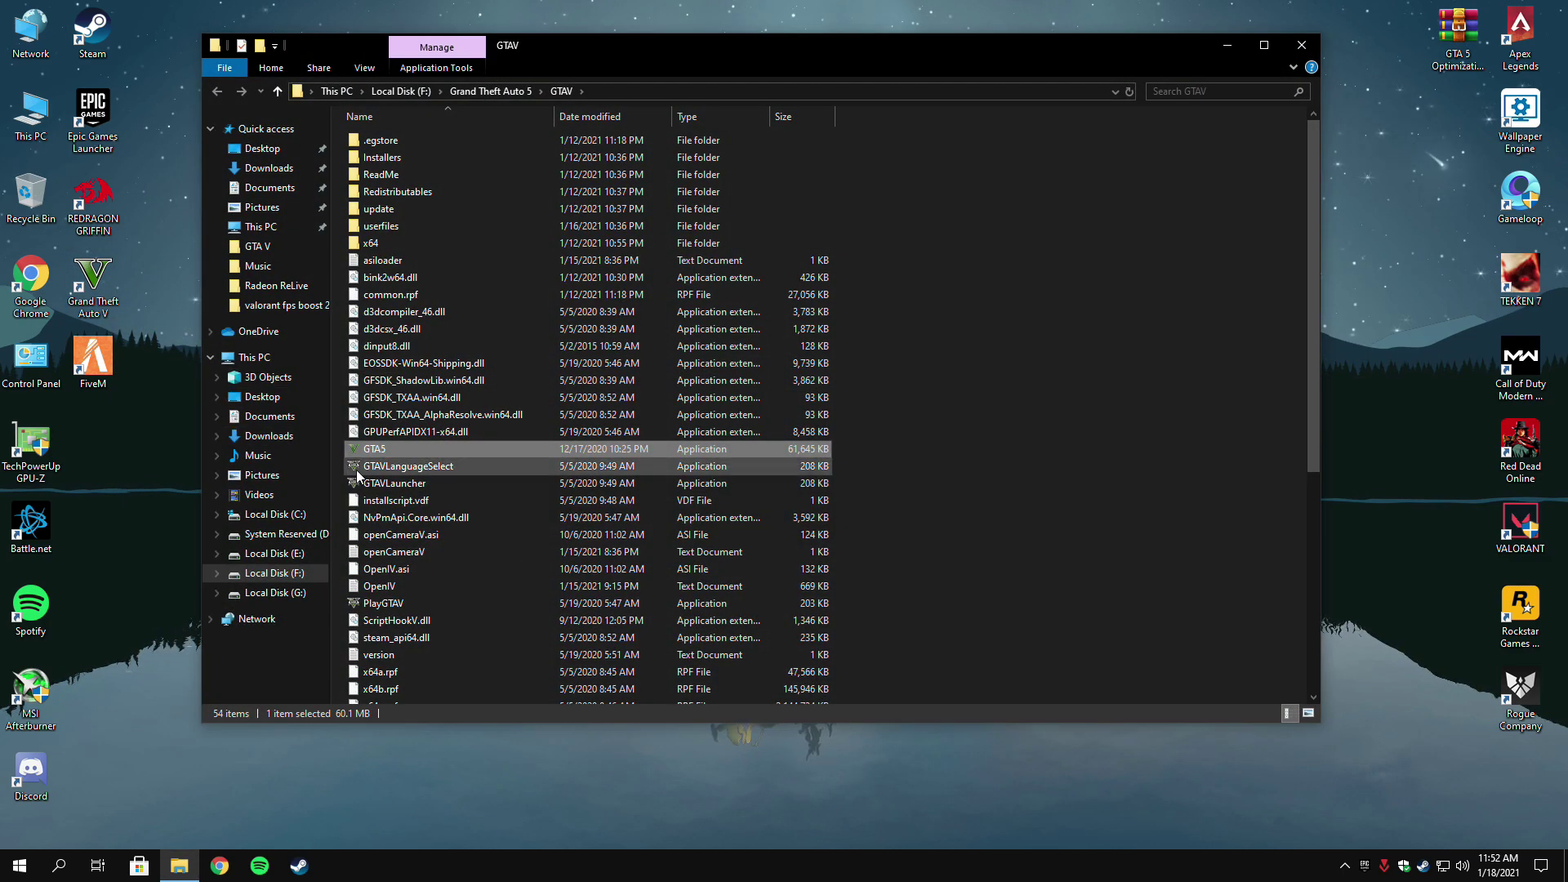
left_click(379, 483)
right_click(379, 482)
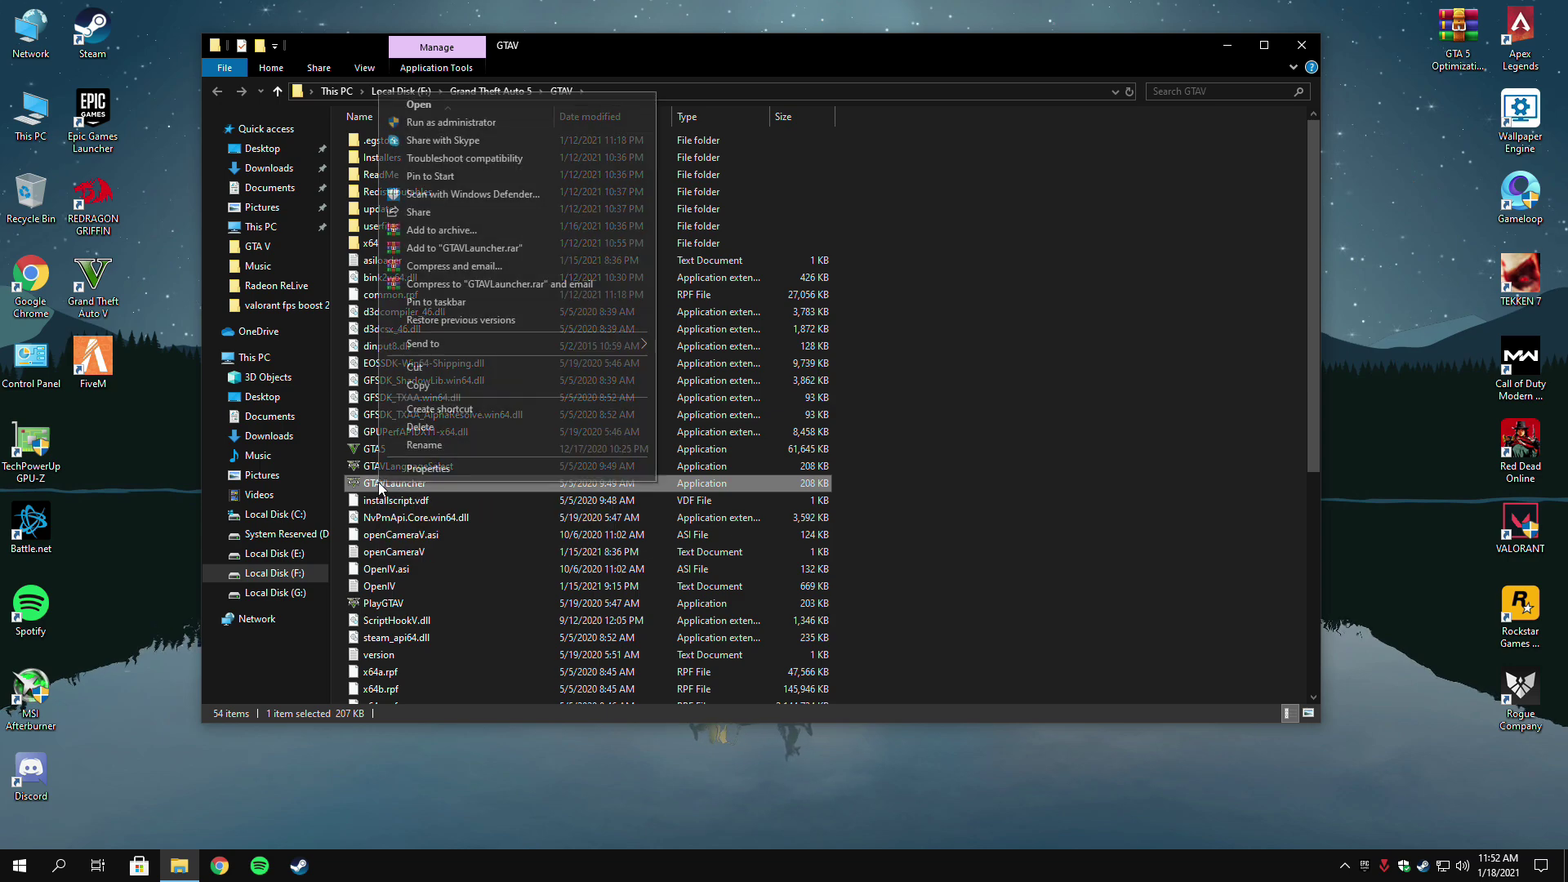
left_click(433, 472)
left_click_drag(490, 422, 681, 157)
left_click(721, 199)
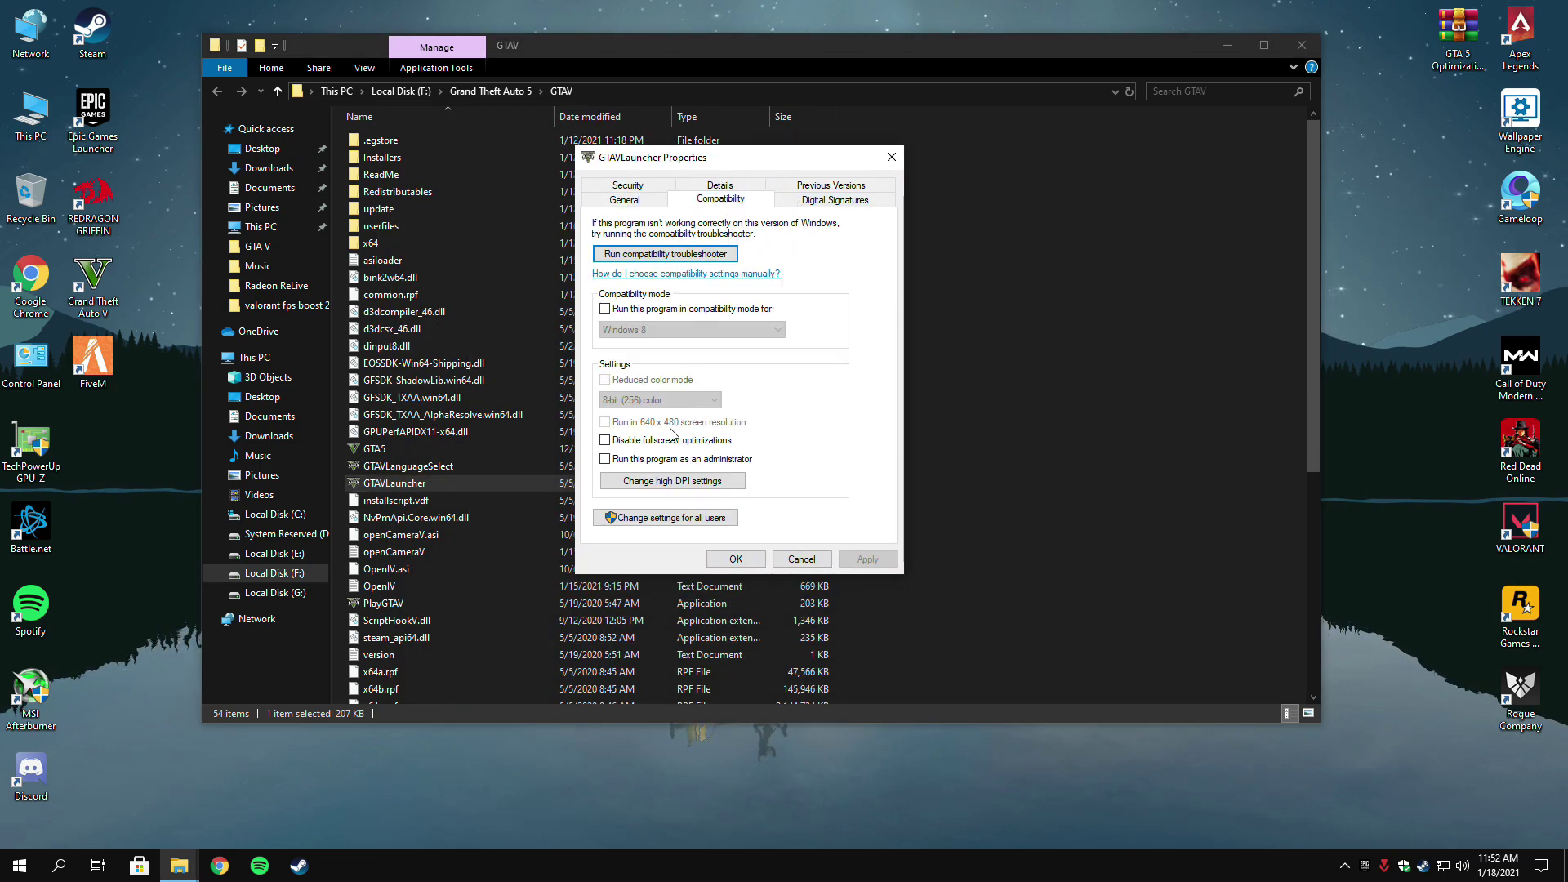
Override GTAVLauncher's high DPI scaling with scaling performed by Application, apply the properties, and close the game folder.
left_click(642, 486)
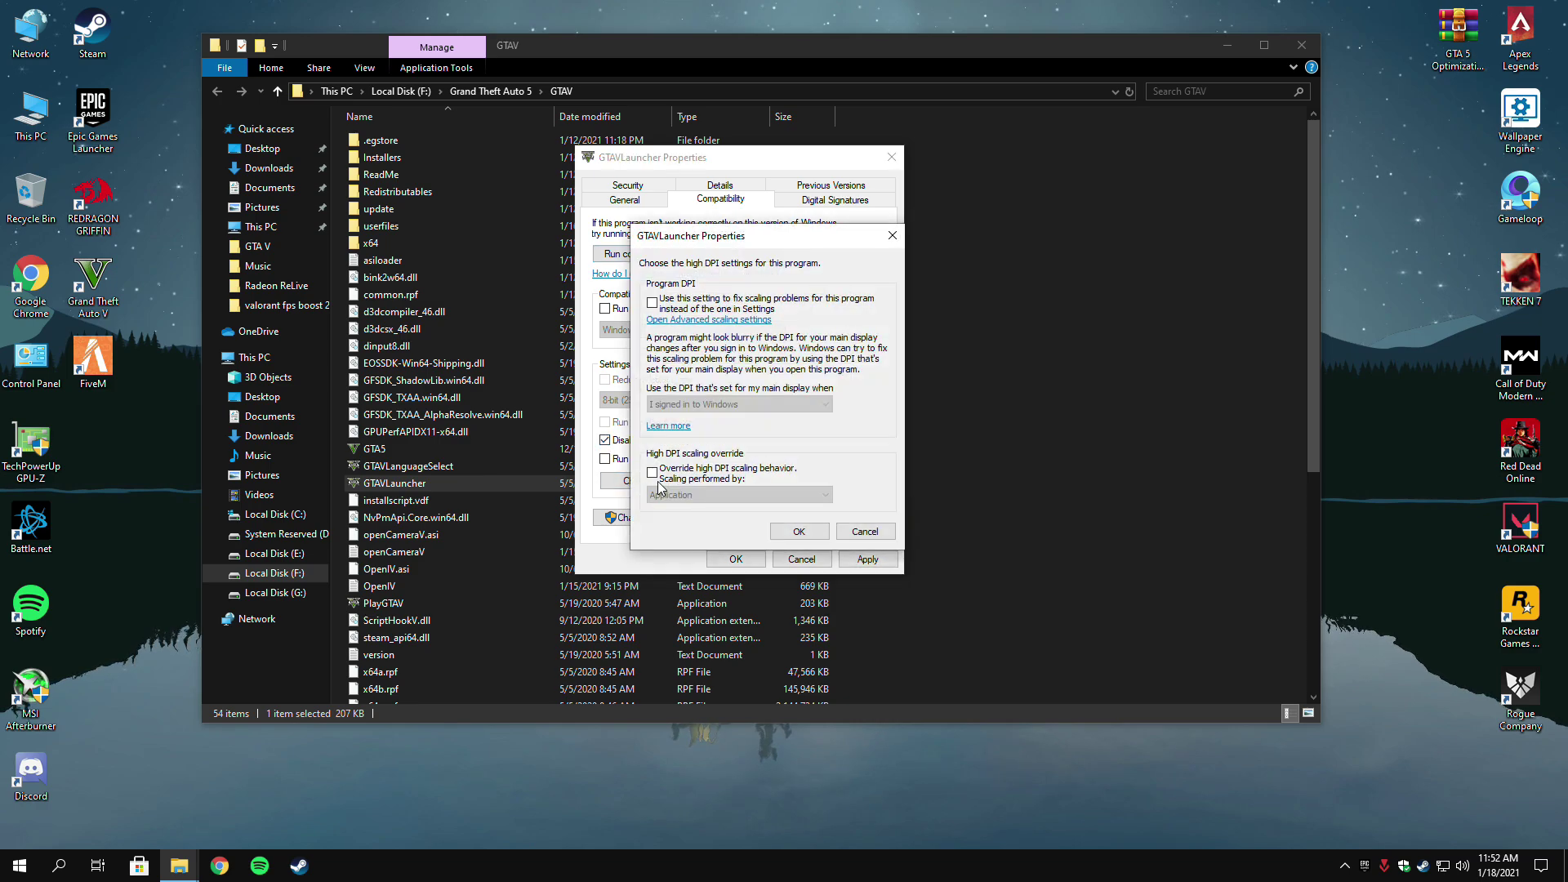
left_click(652, 472)
left_click(652, 495)
left_click(651, 501)
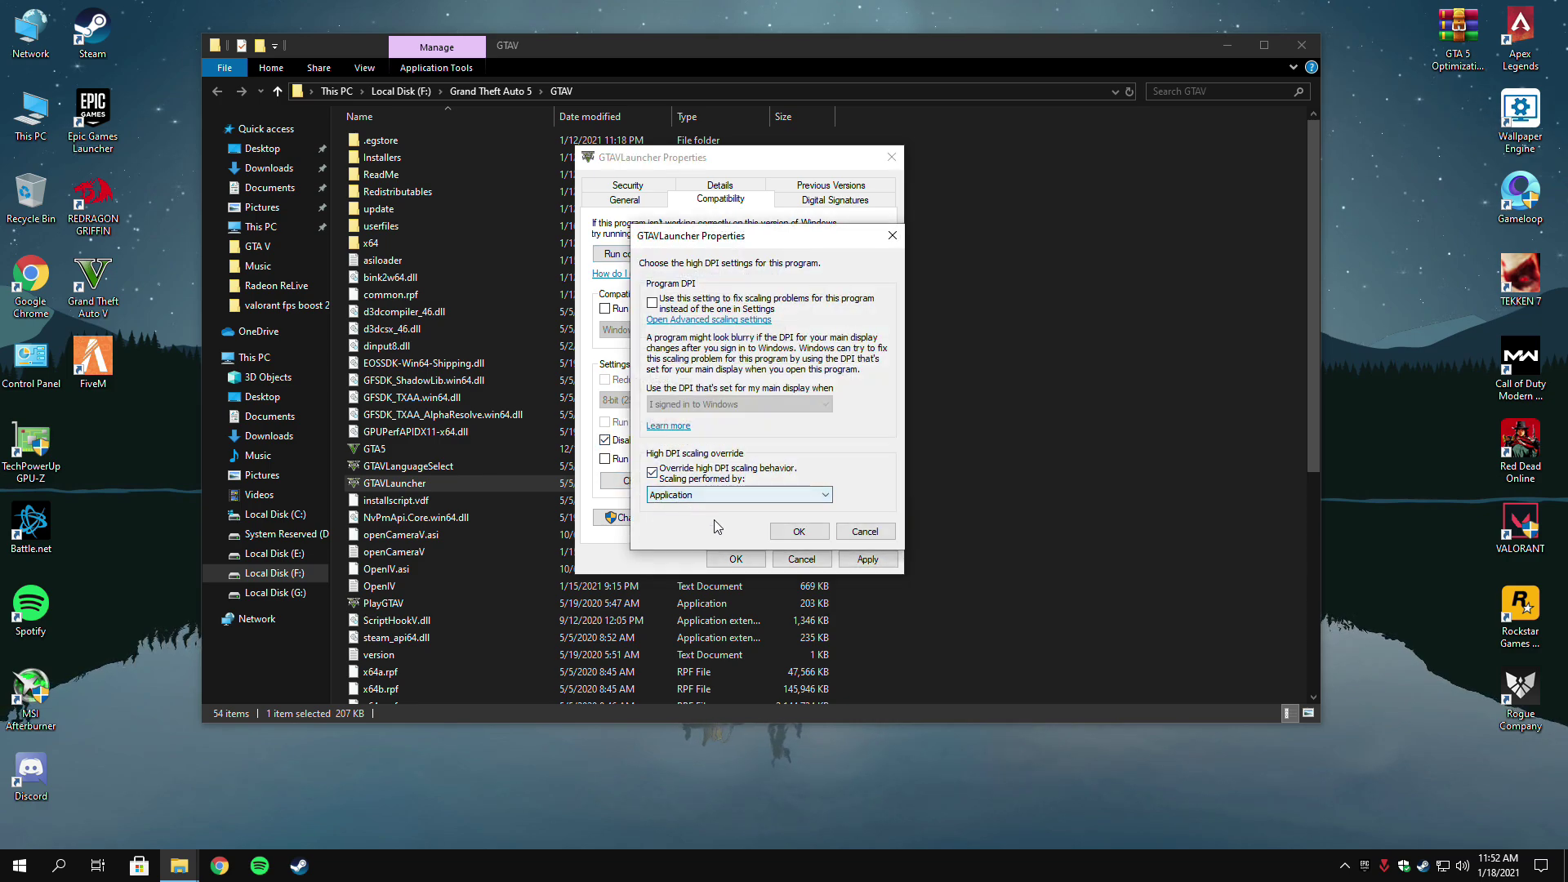
left_click(799, 531)
left_click(867, 558)
left_click(736, 559)
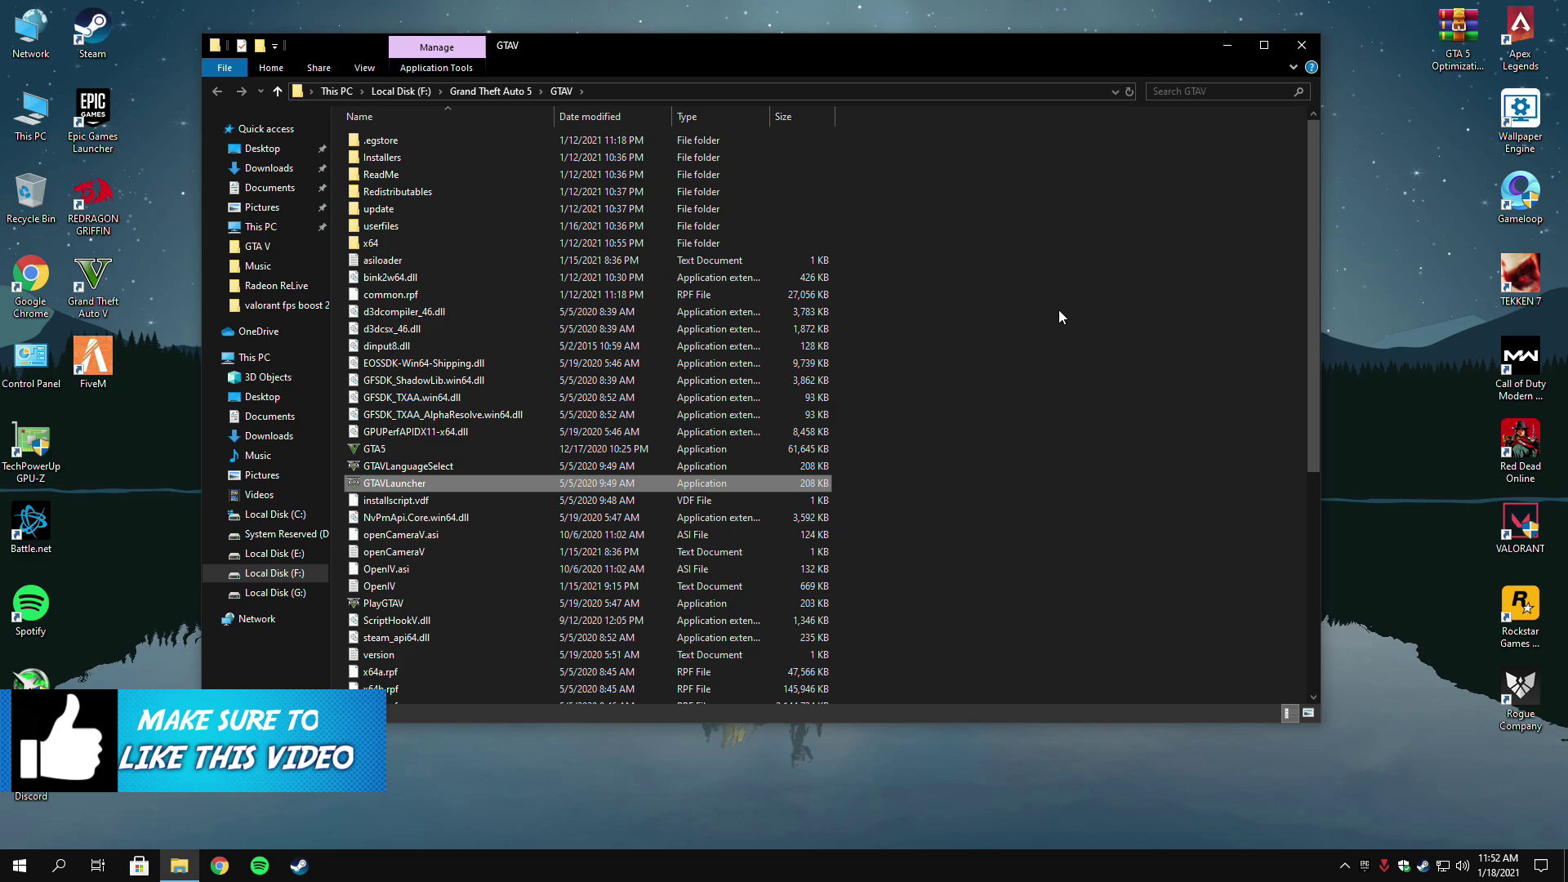
left_click(1315, 46)
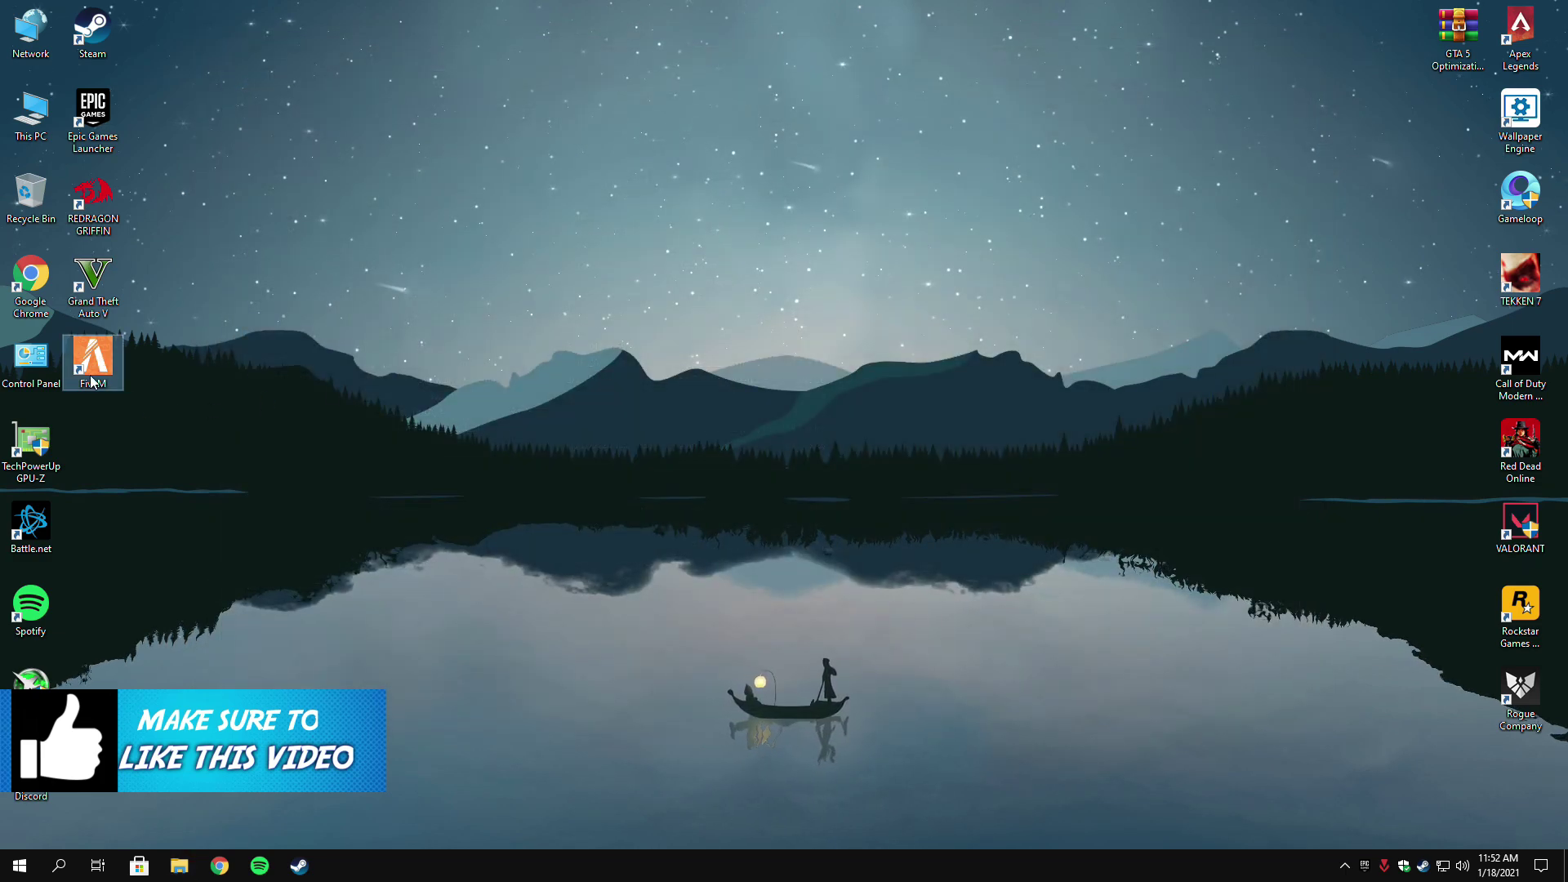
In the FiveM desktop shortcut's compatibility properties, turn on Disable fullscreen optimizations.
right_click(96, 368)
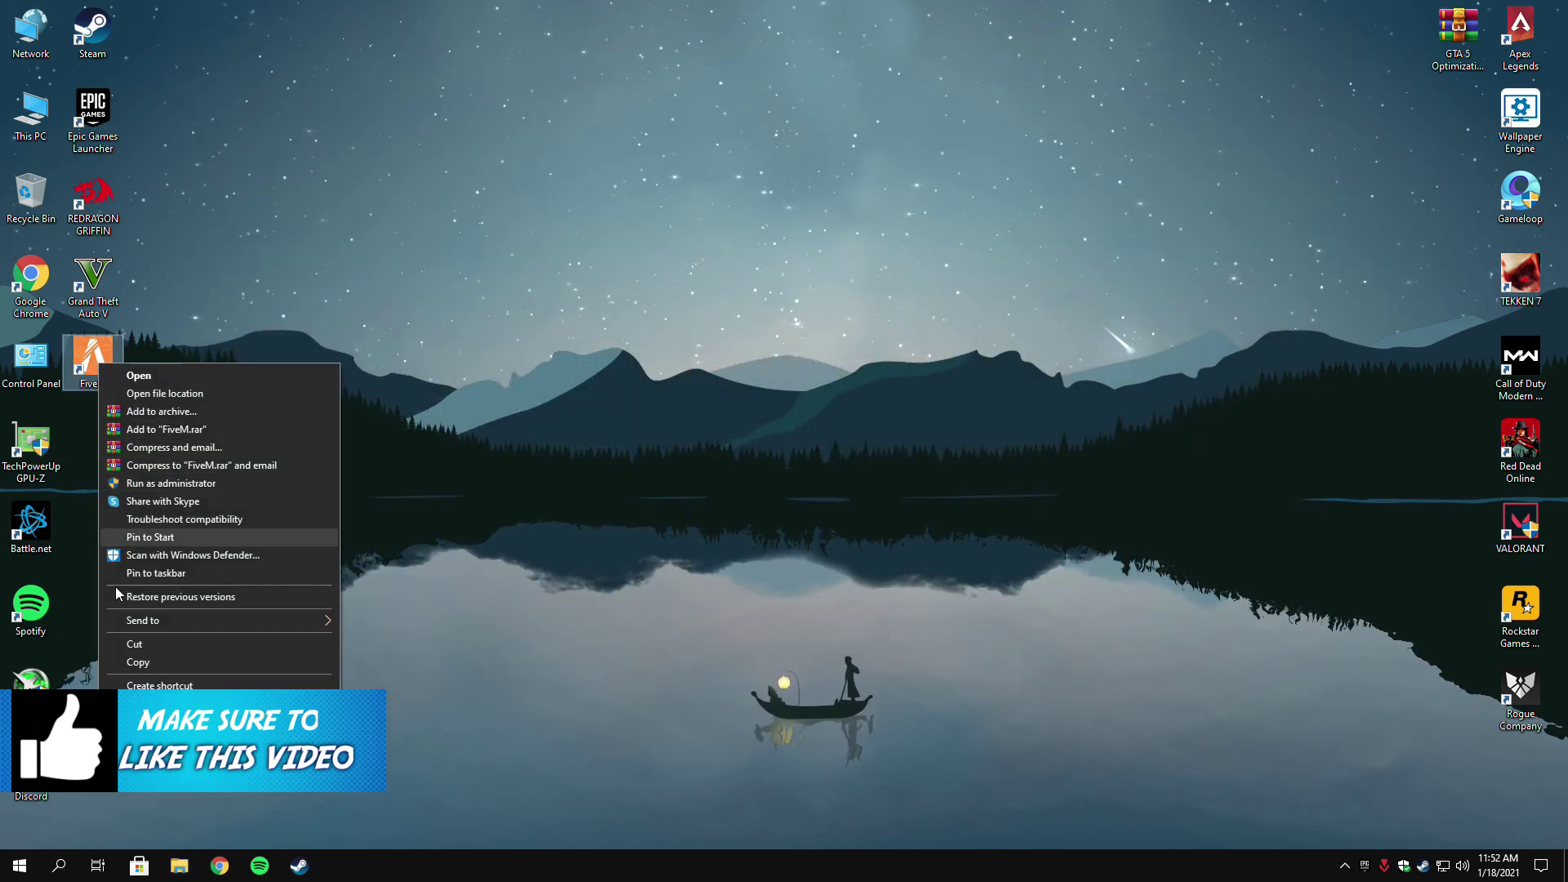
left_click(145, 747)
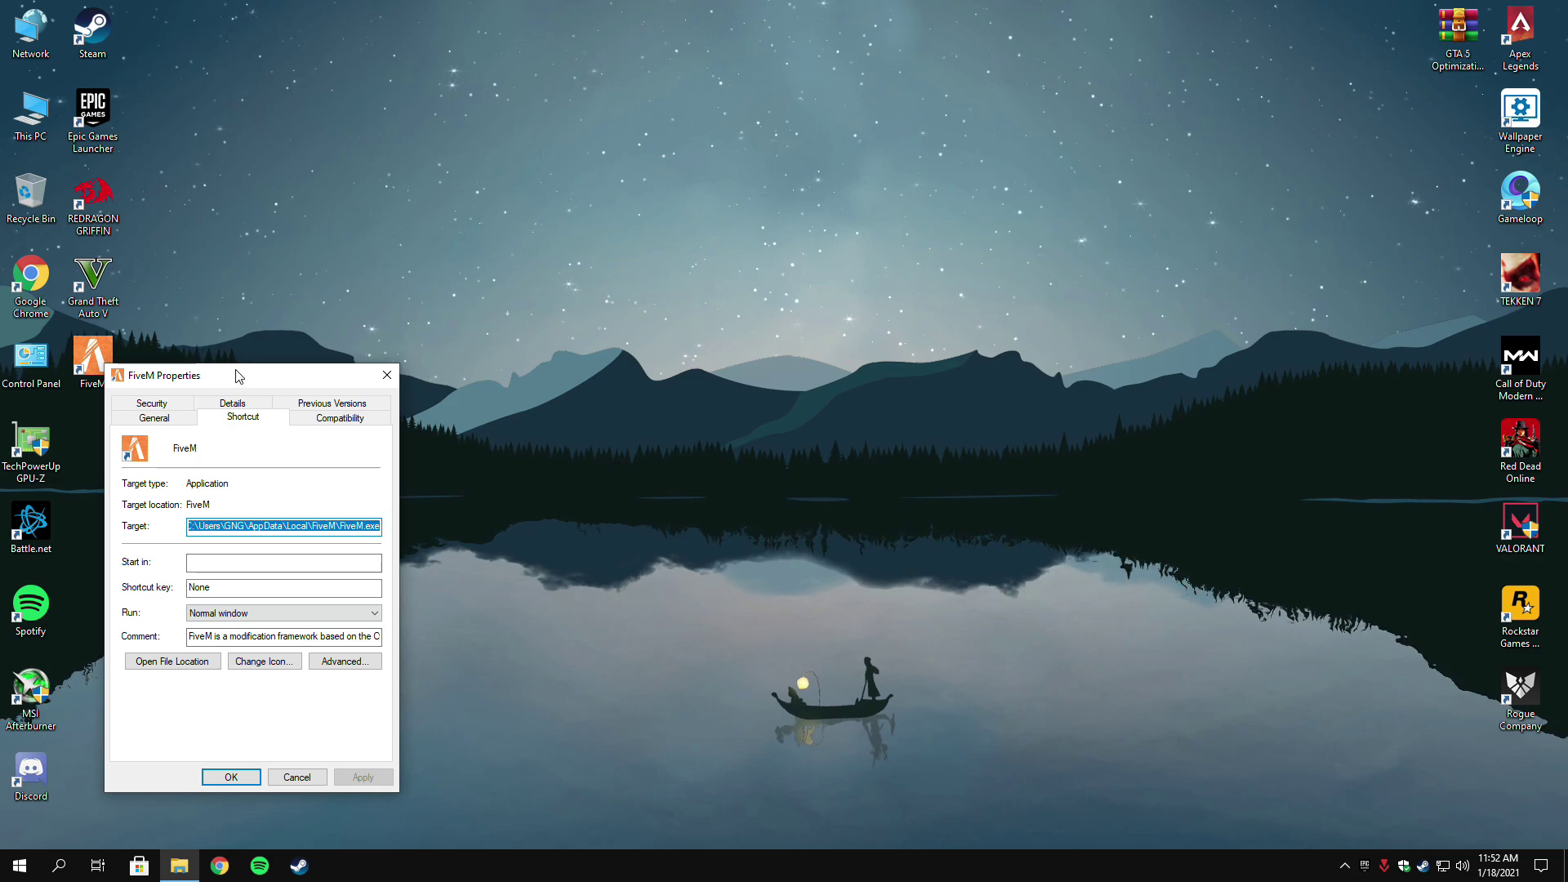
left_click_drag(239, 372, 303, 173)
left_click(418, 217)
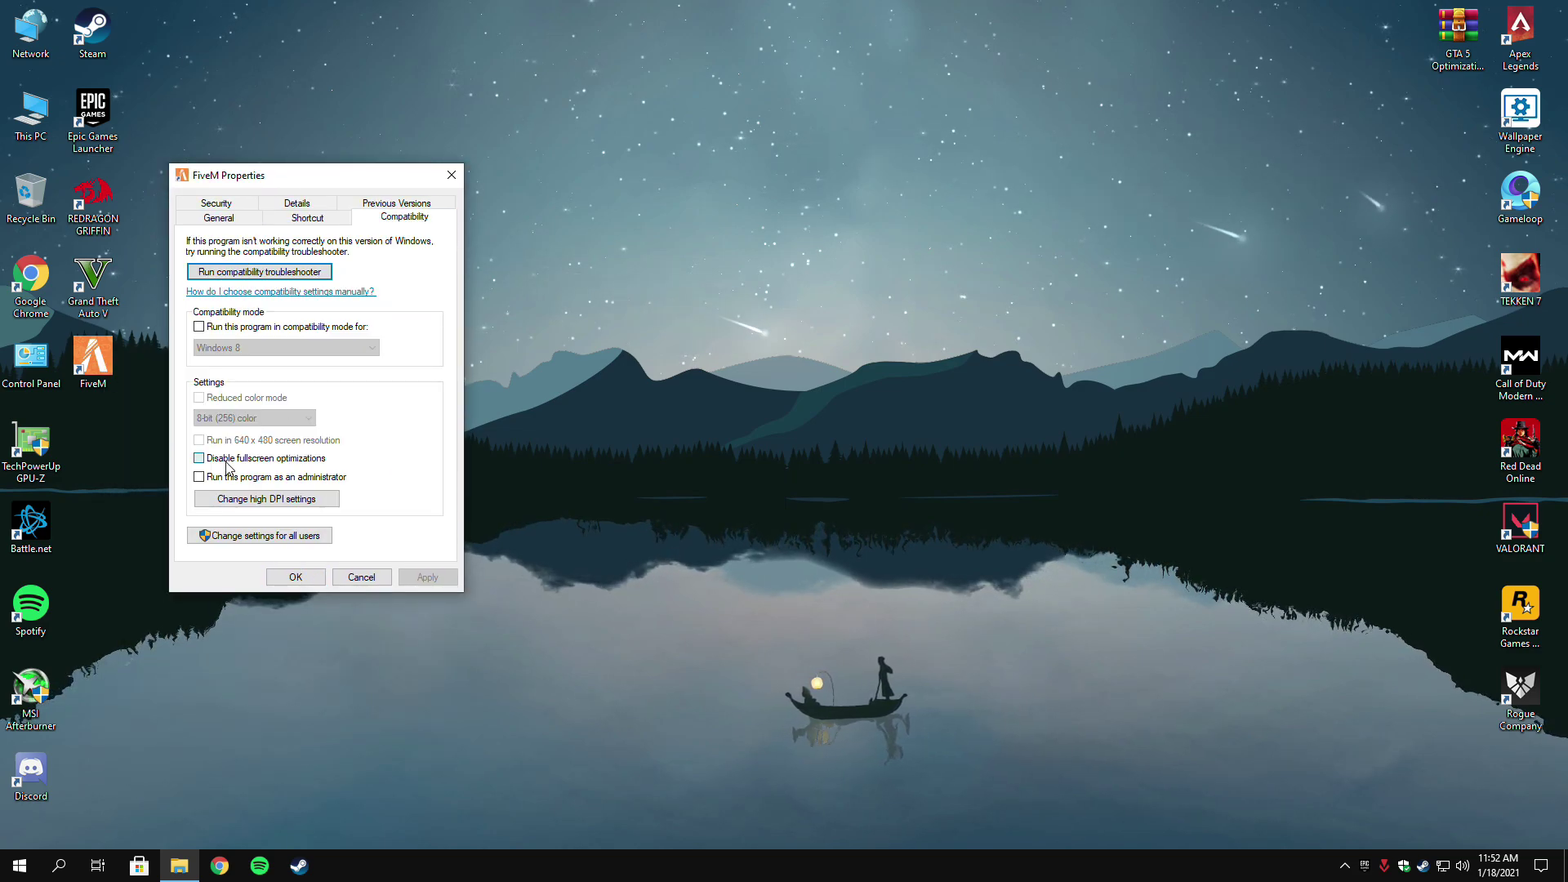
left_click(240, 459)
Override the high DPI scaling behavior for FiveM with scaling performed by Application, and apply the properties.
left_click(255, 500)
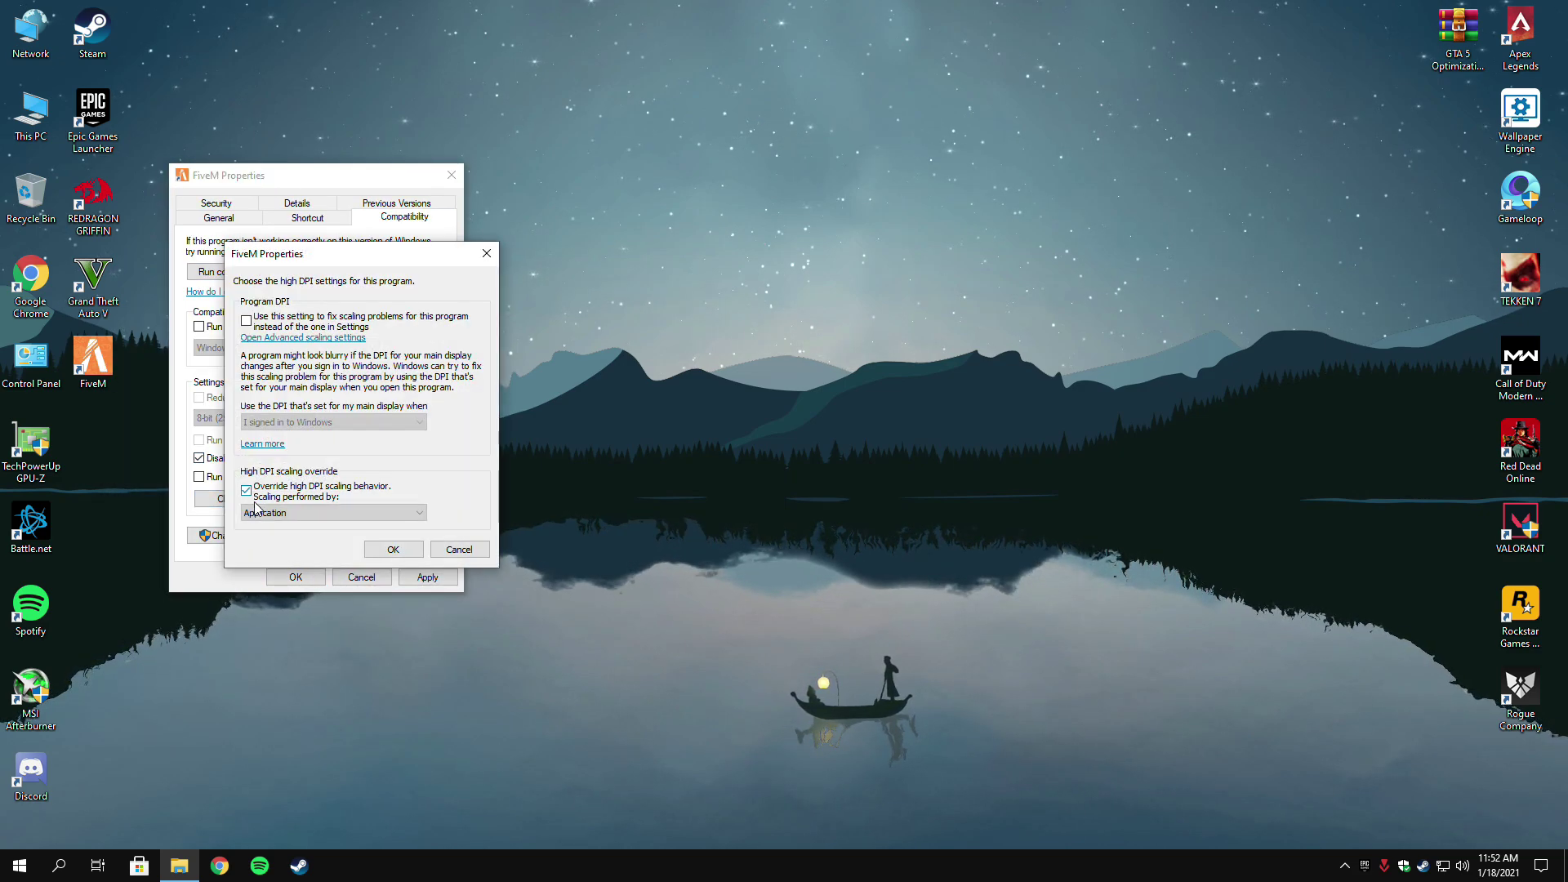
left_click(255, 509)
left_click(249, 528)
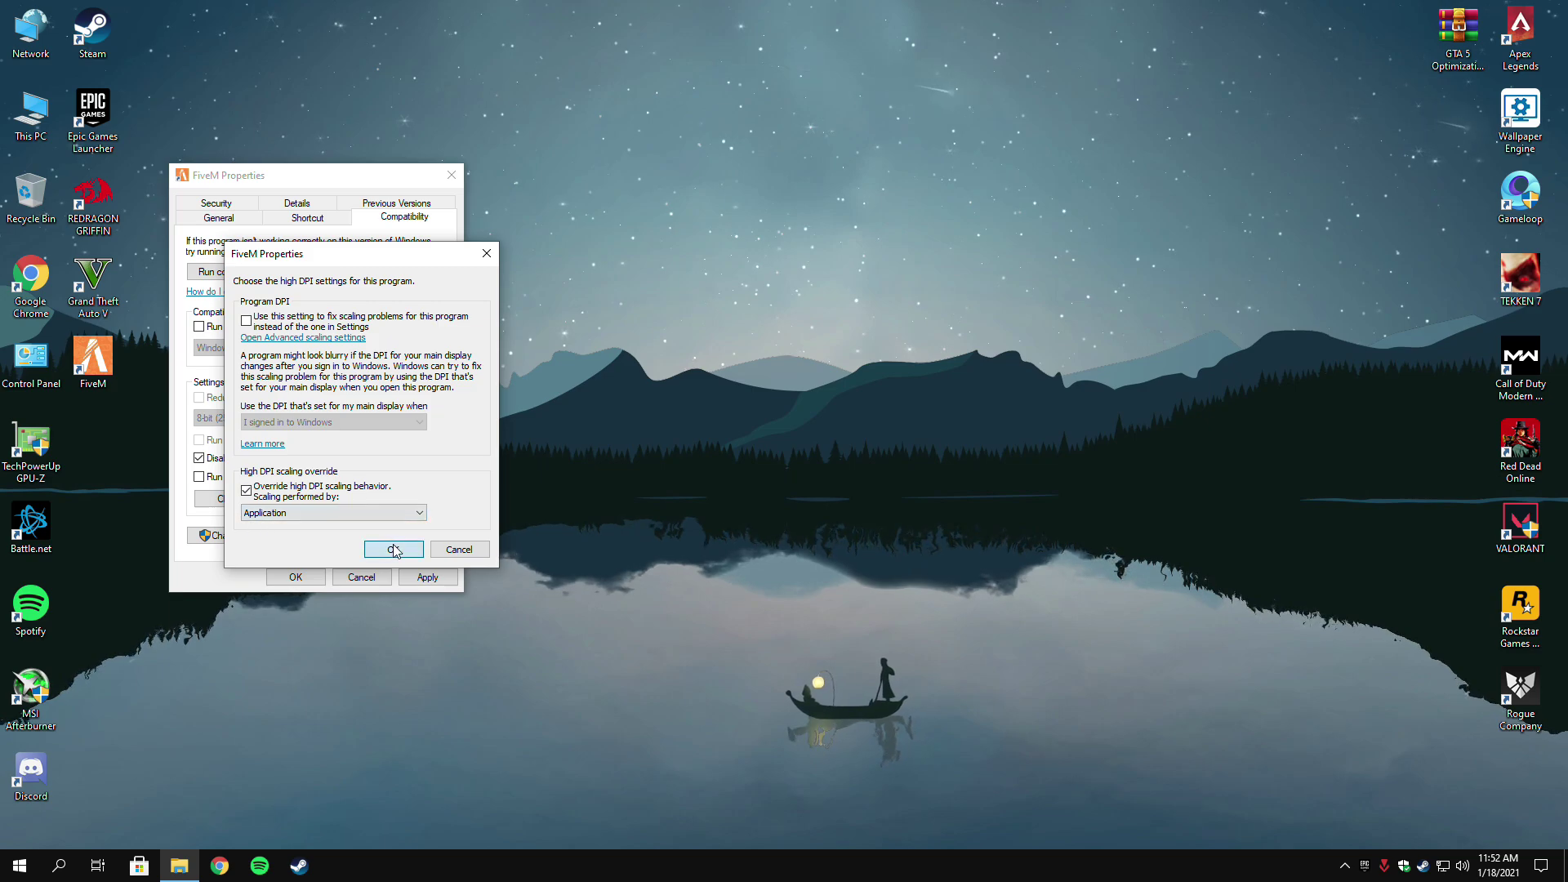
left_click(394, 550)
left_click(424, 579)
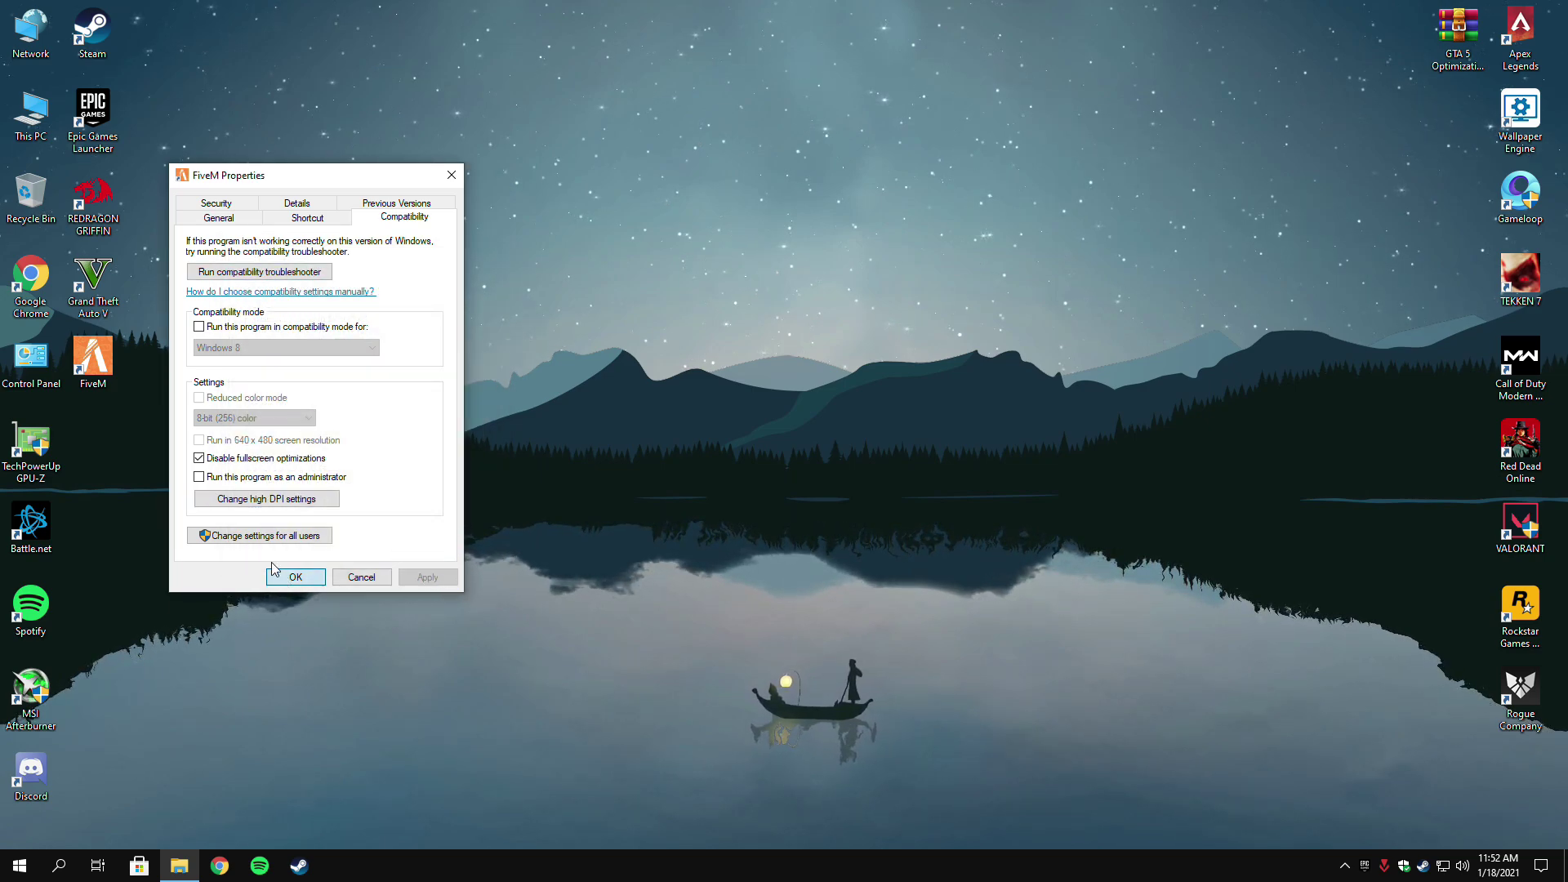
left_click(287, 578)
Open the Windows Graphics settings and add the Grand Theft Auto V desktop shortcut as a classic app with the High performance preference.
left_click(49, 879)
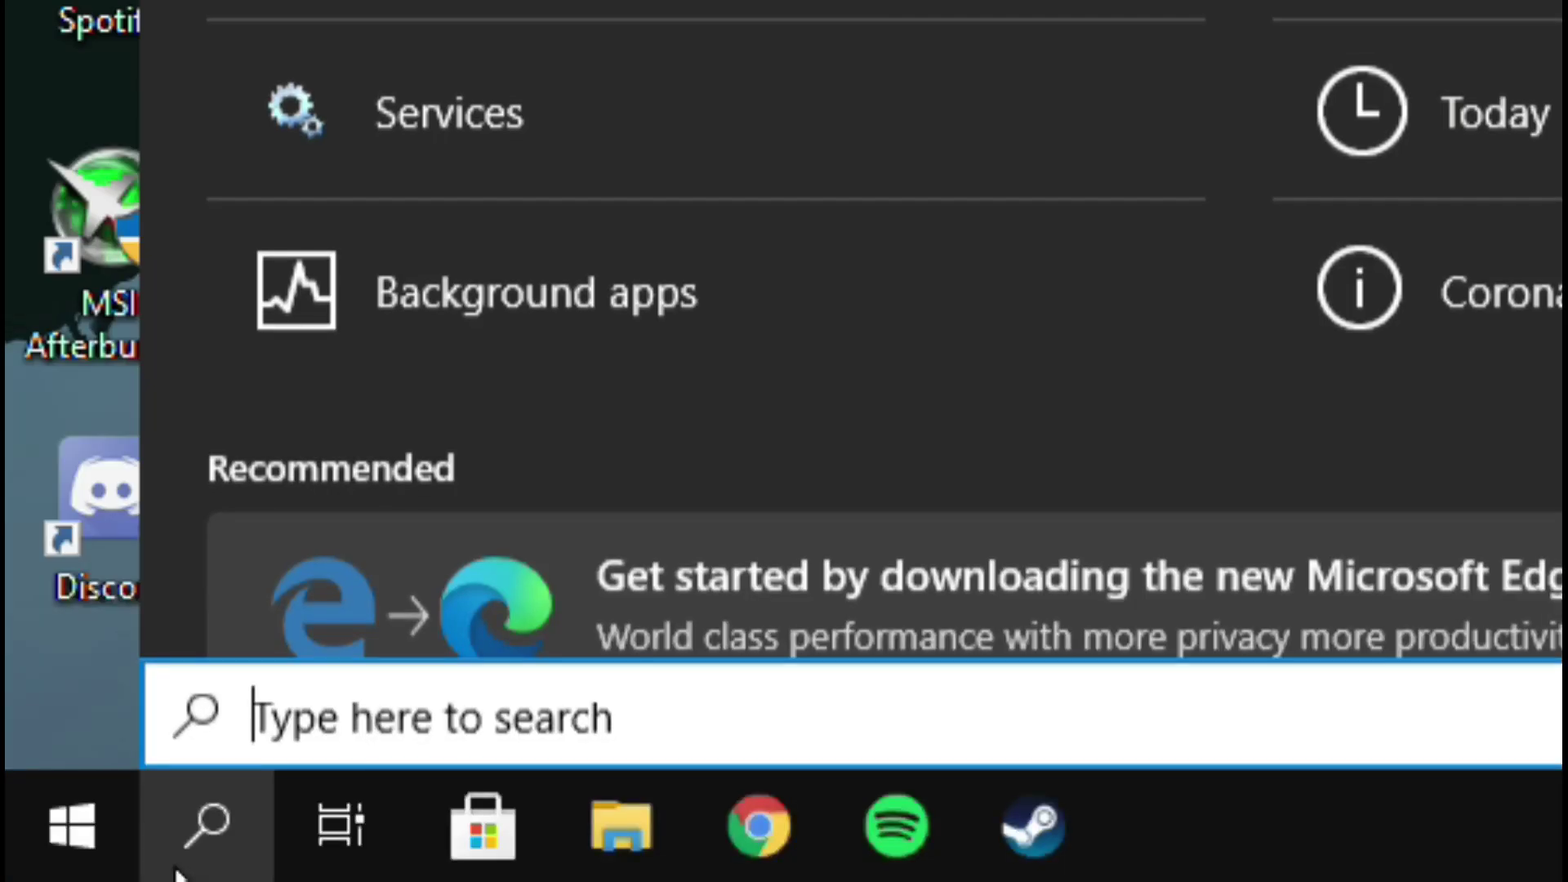
type("GPU settings")
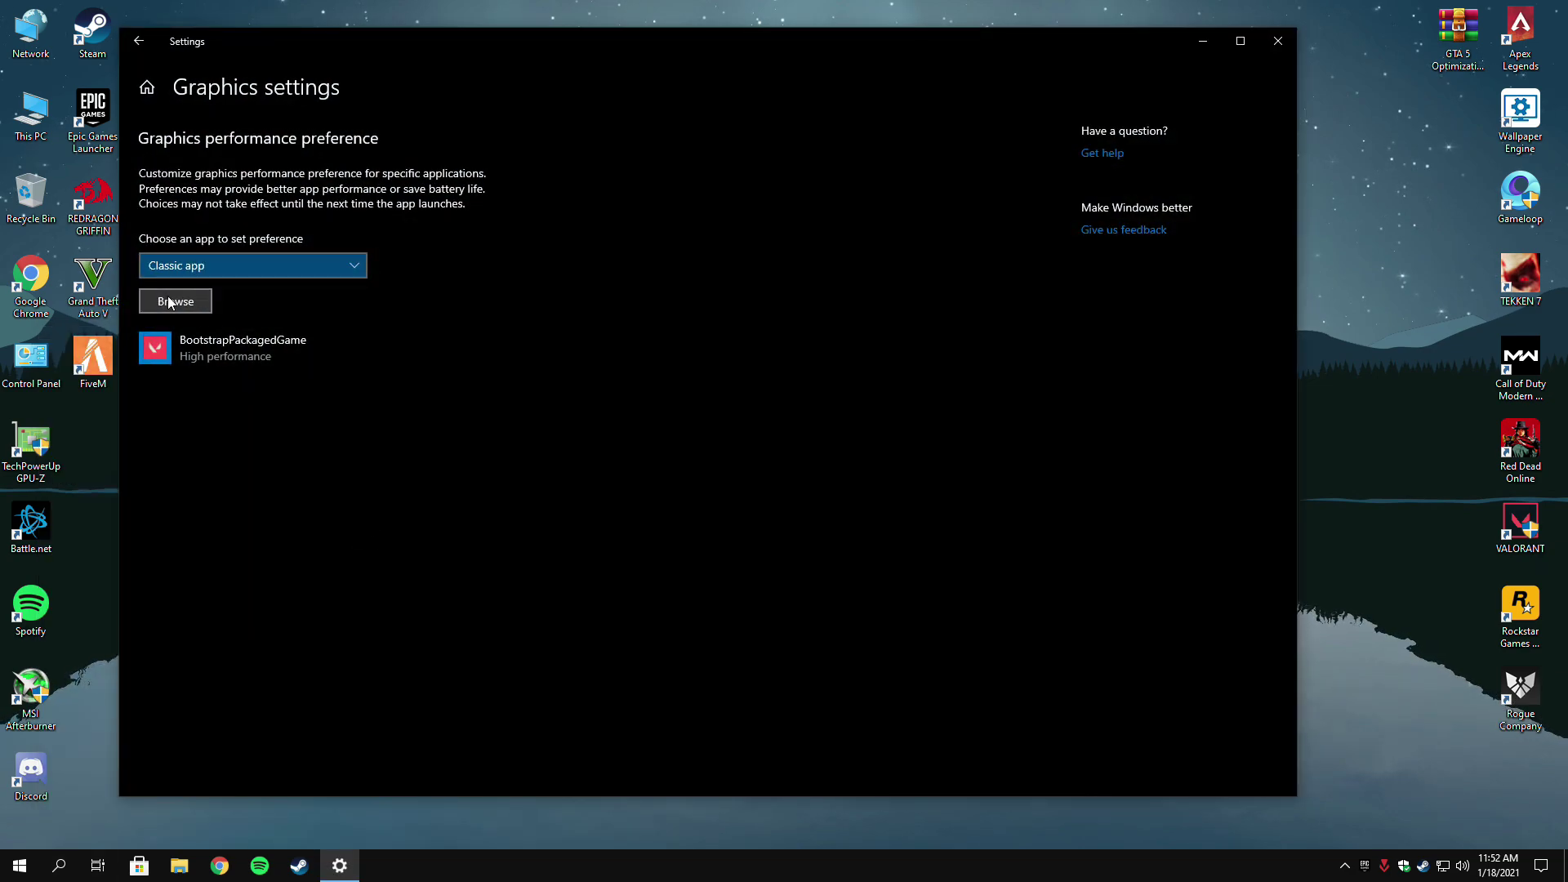
left_click(176, 301)
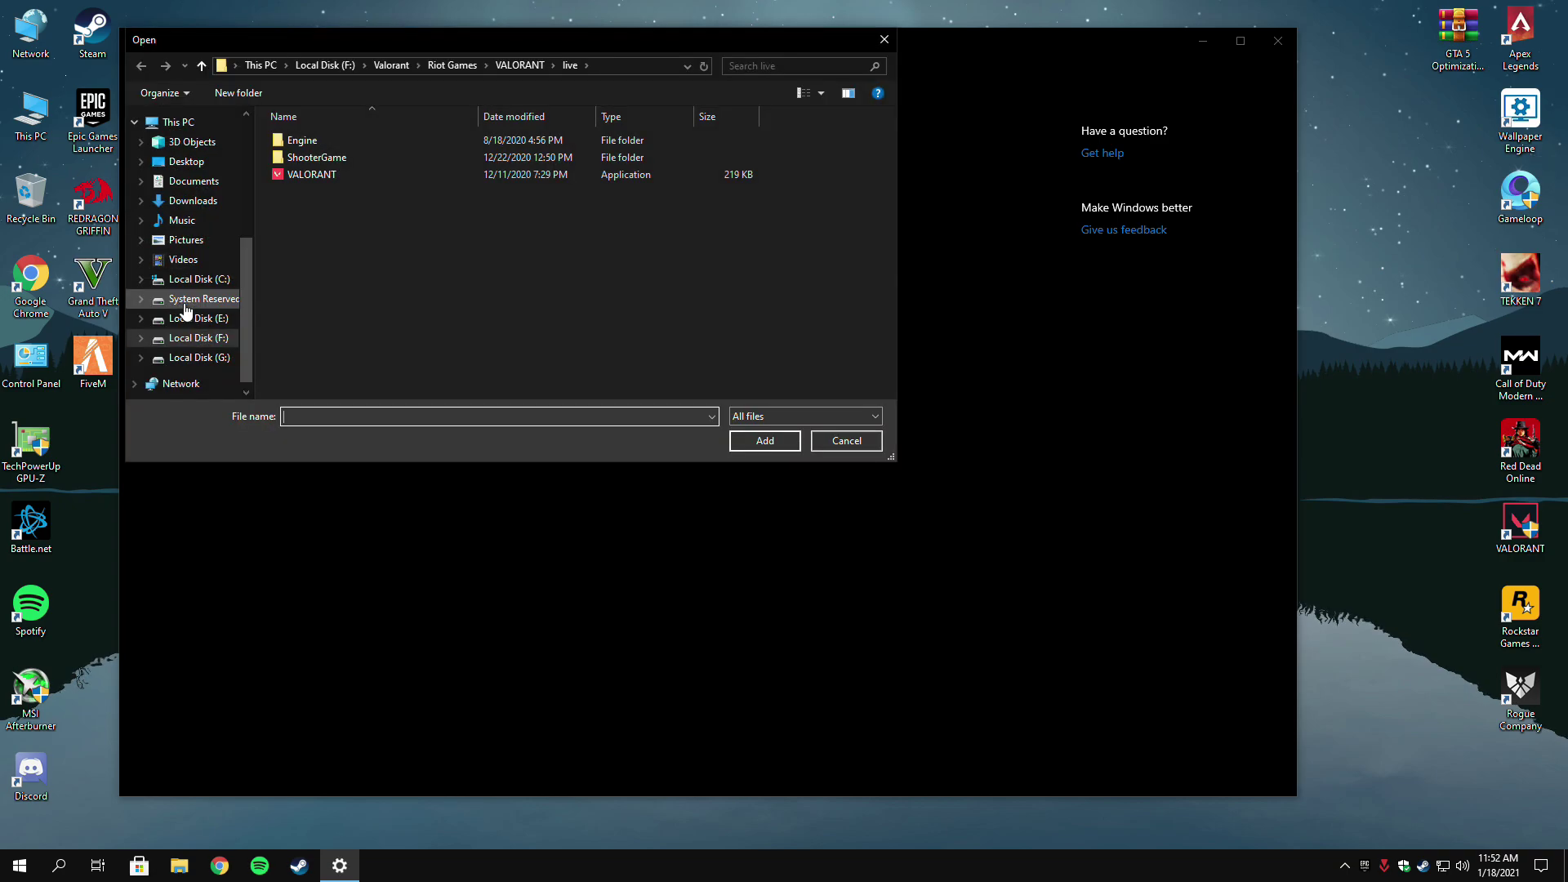
left_click(194, 165)
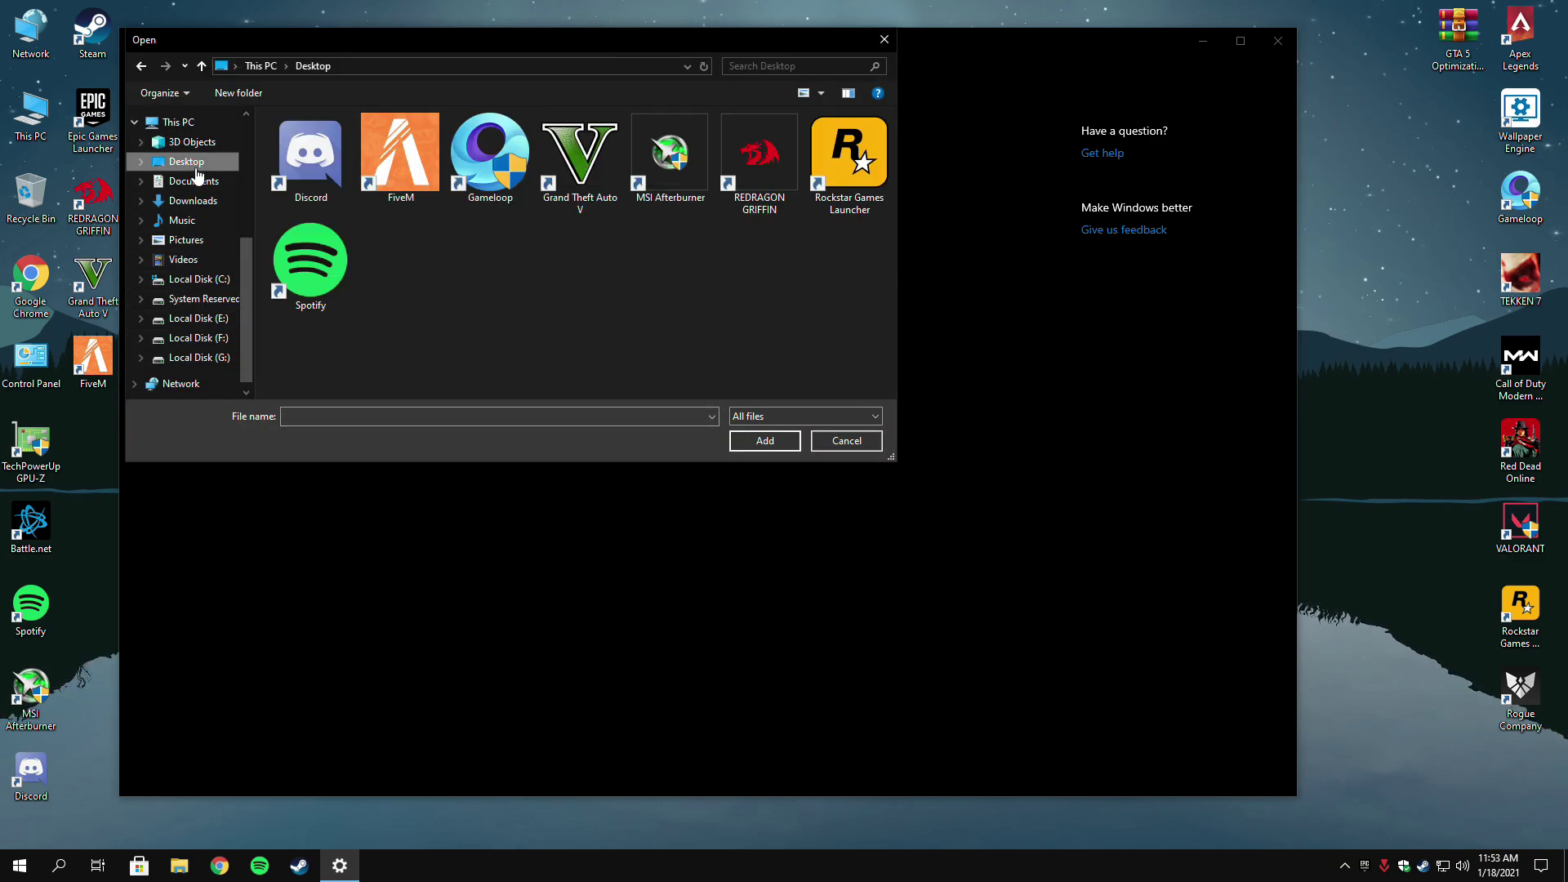
left_click(556, 181)
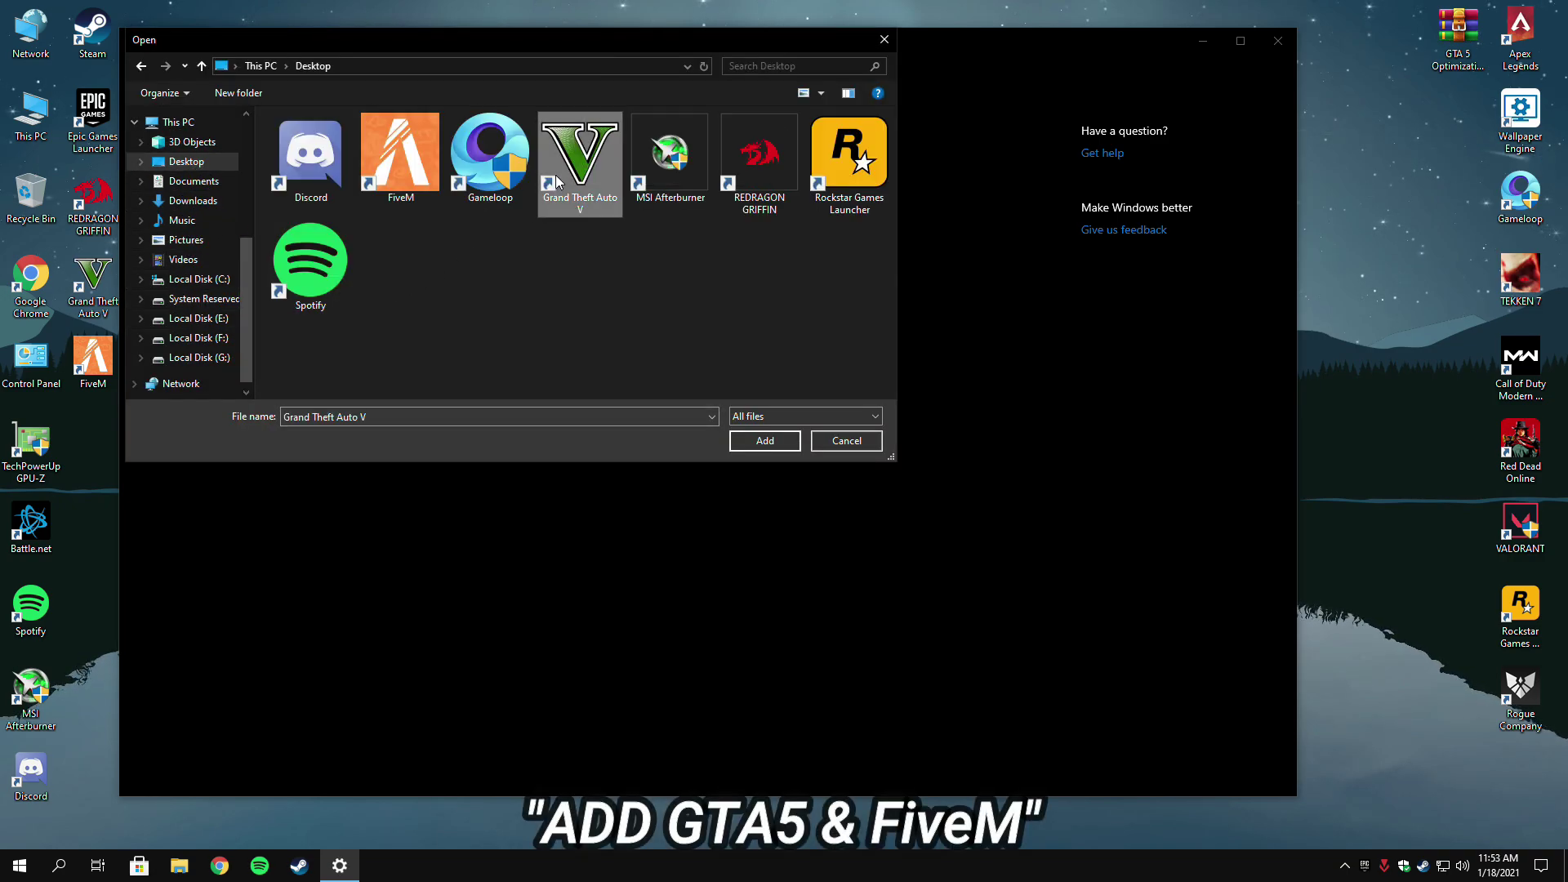
left_click(766, 441)
left_click(378, 466)
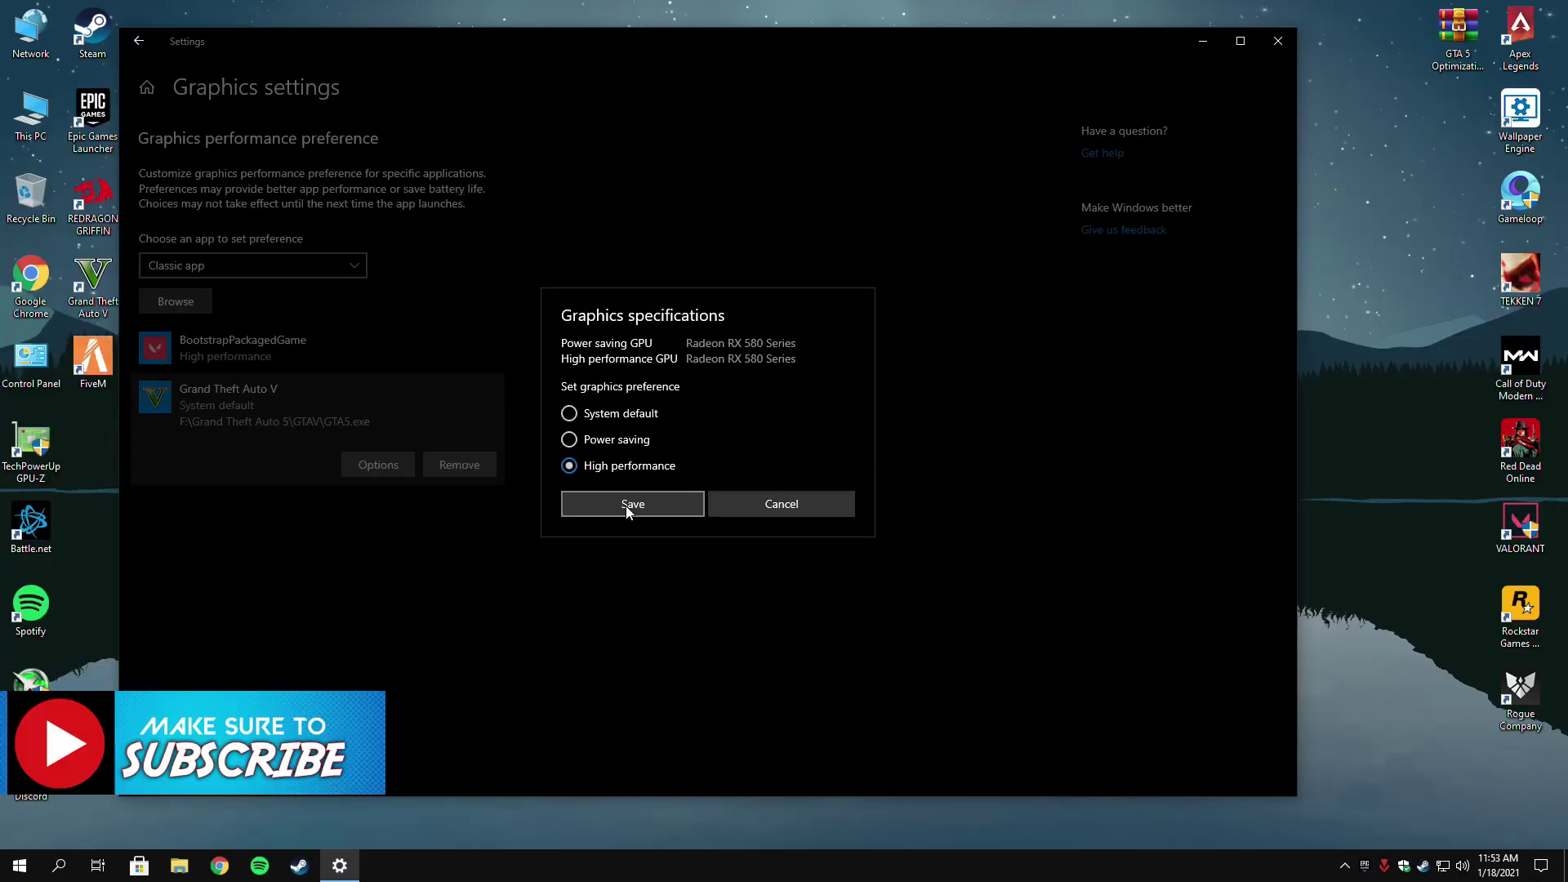
left_click(507, 735)
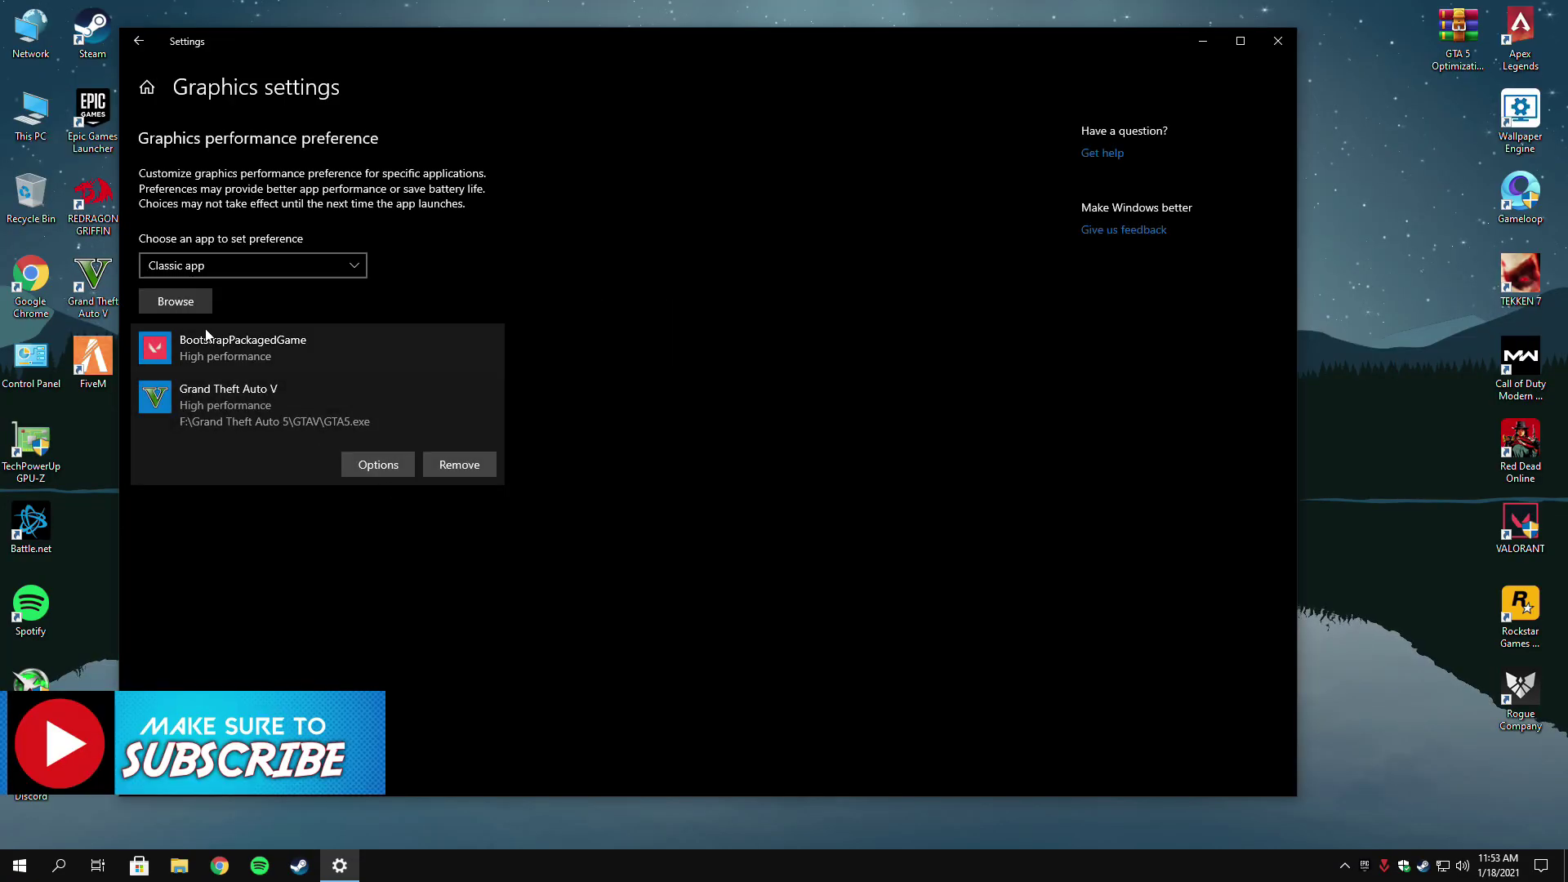
Add the FiveM desktop shortcut to the Graphics settings with the High performance preference, and close Settings.
left_click(175, 301)
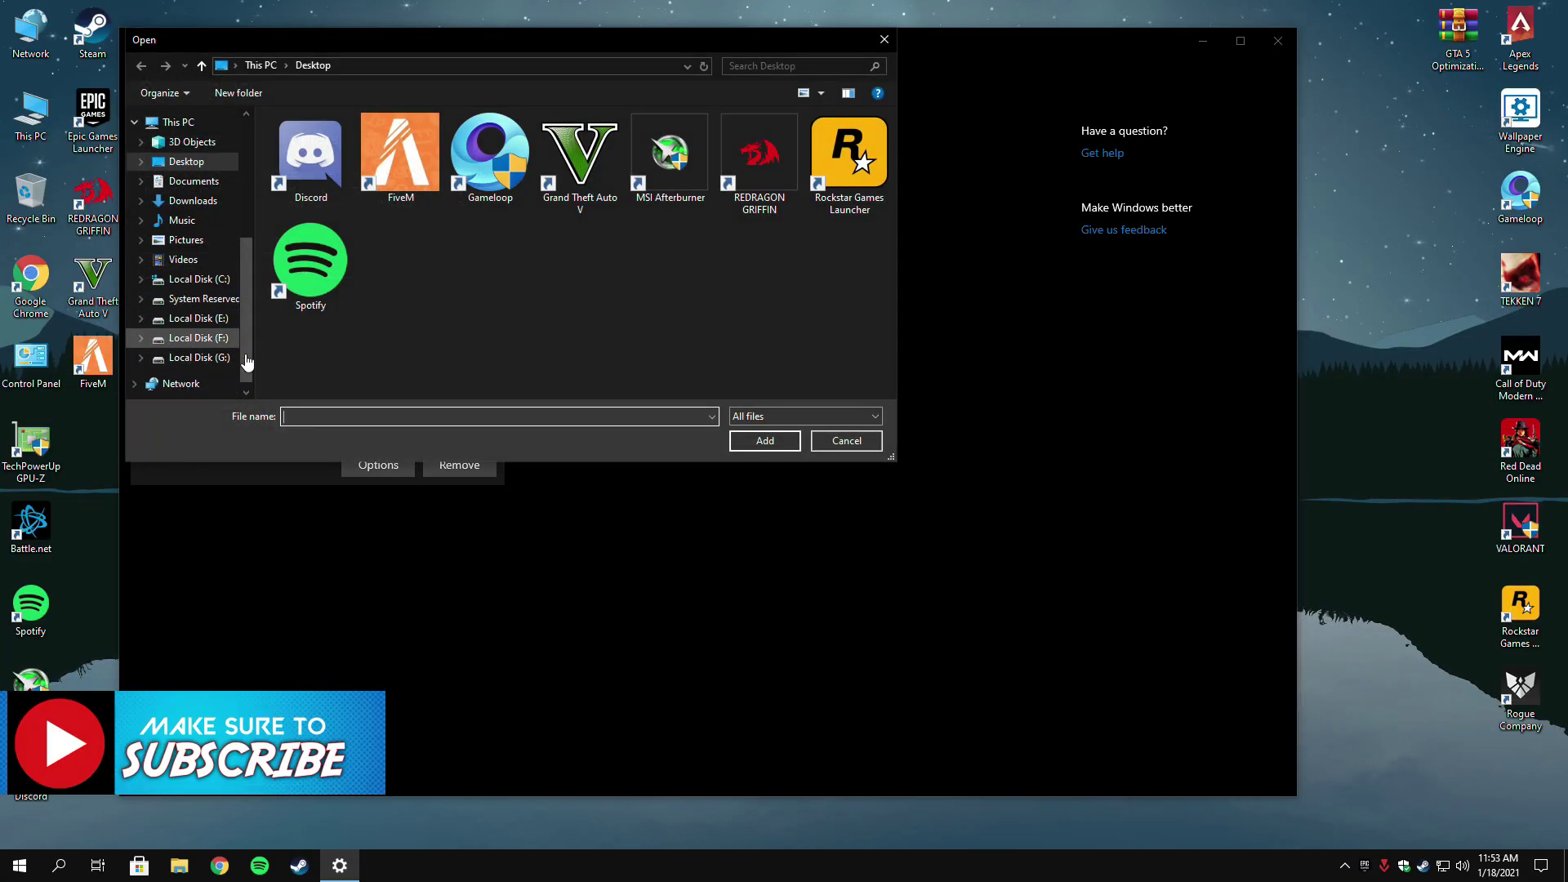
left_click(378, 189)
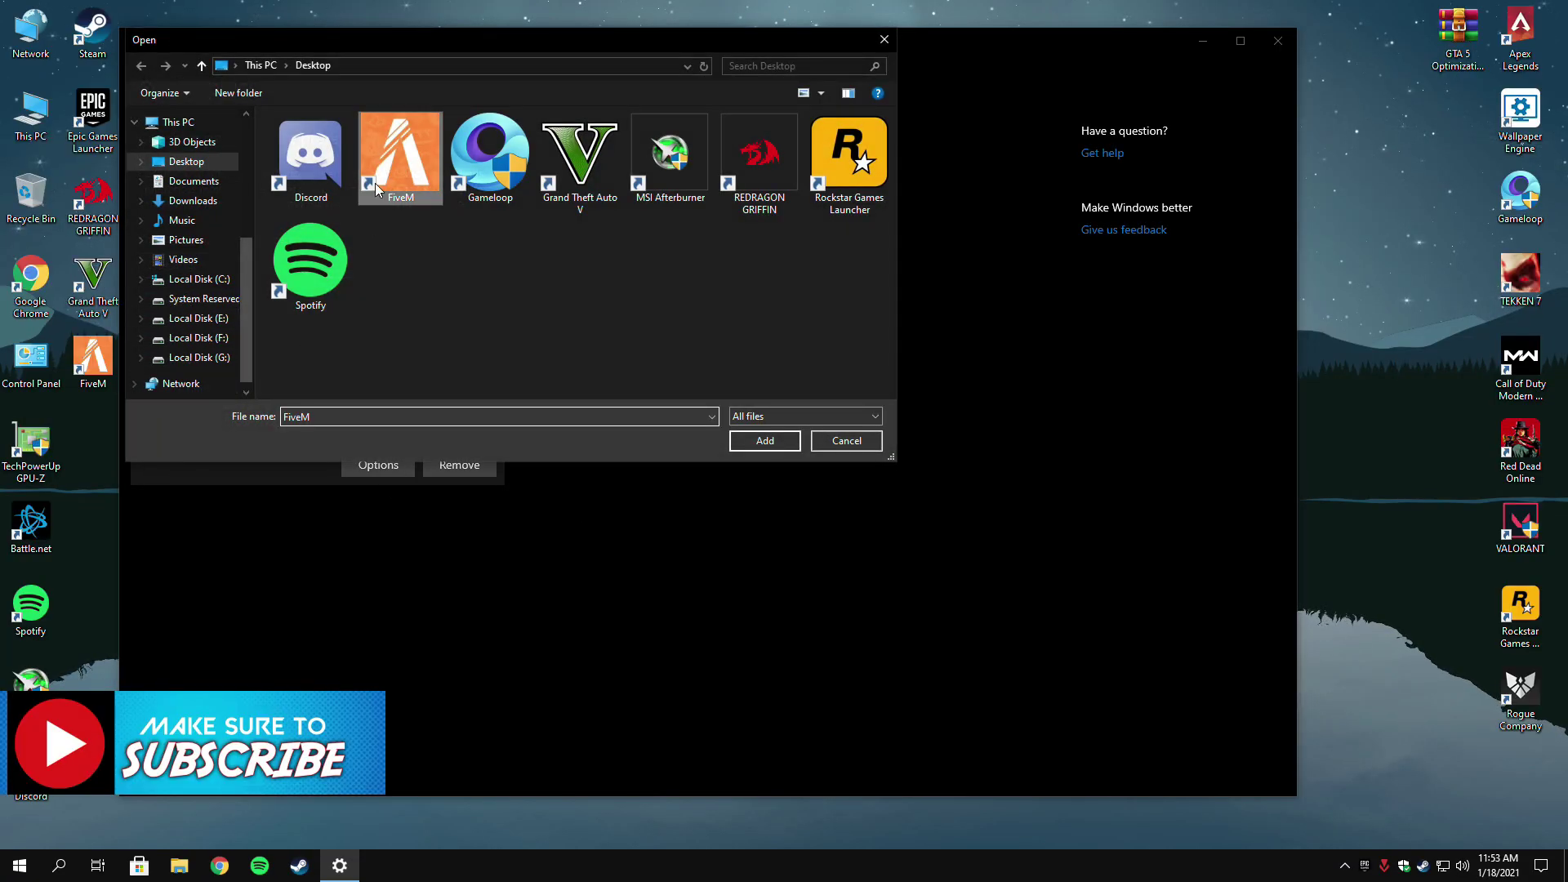
left_click(755, 440)
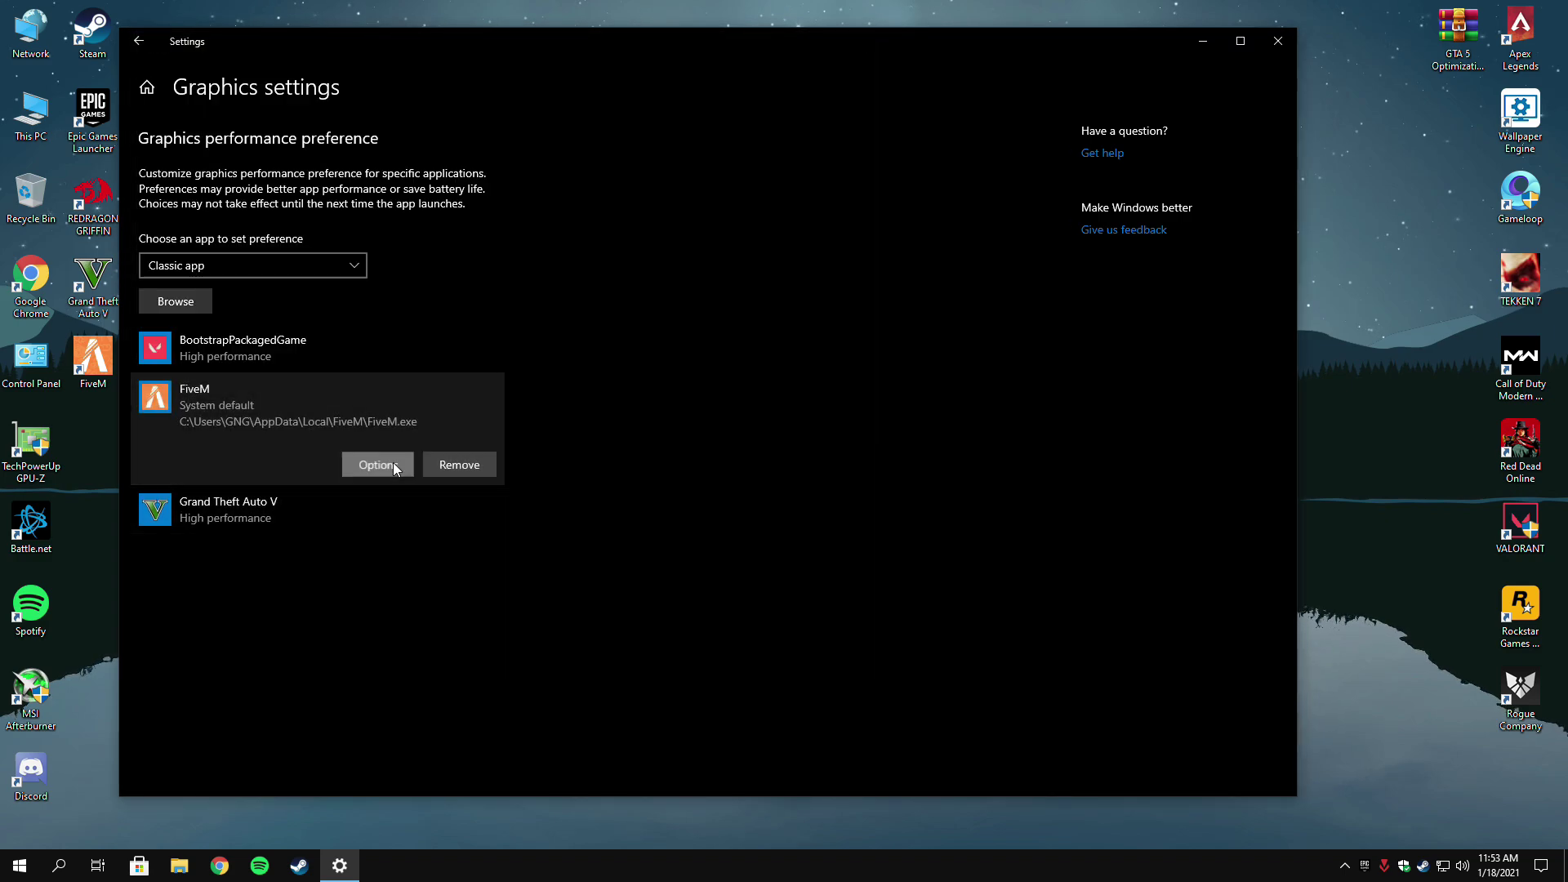
left_click(392, 465)
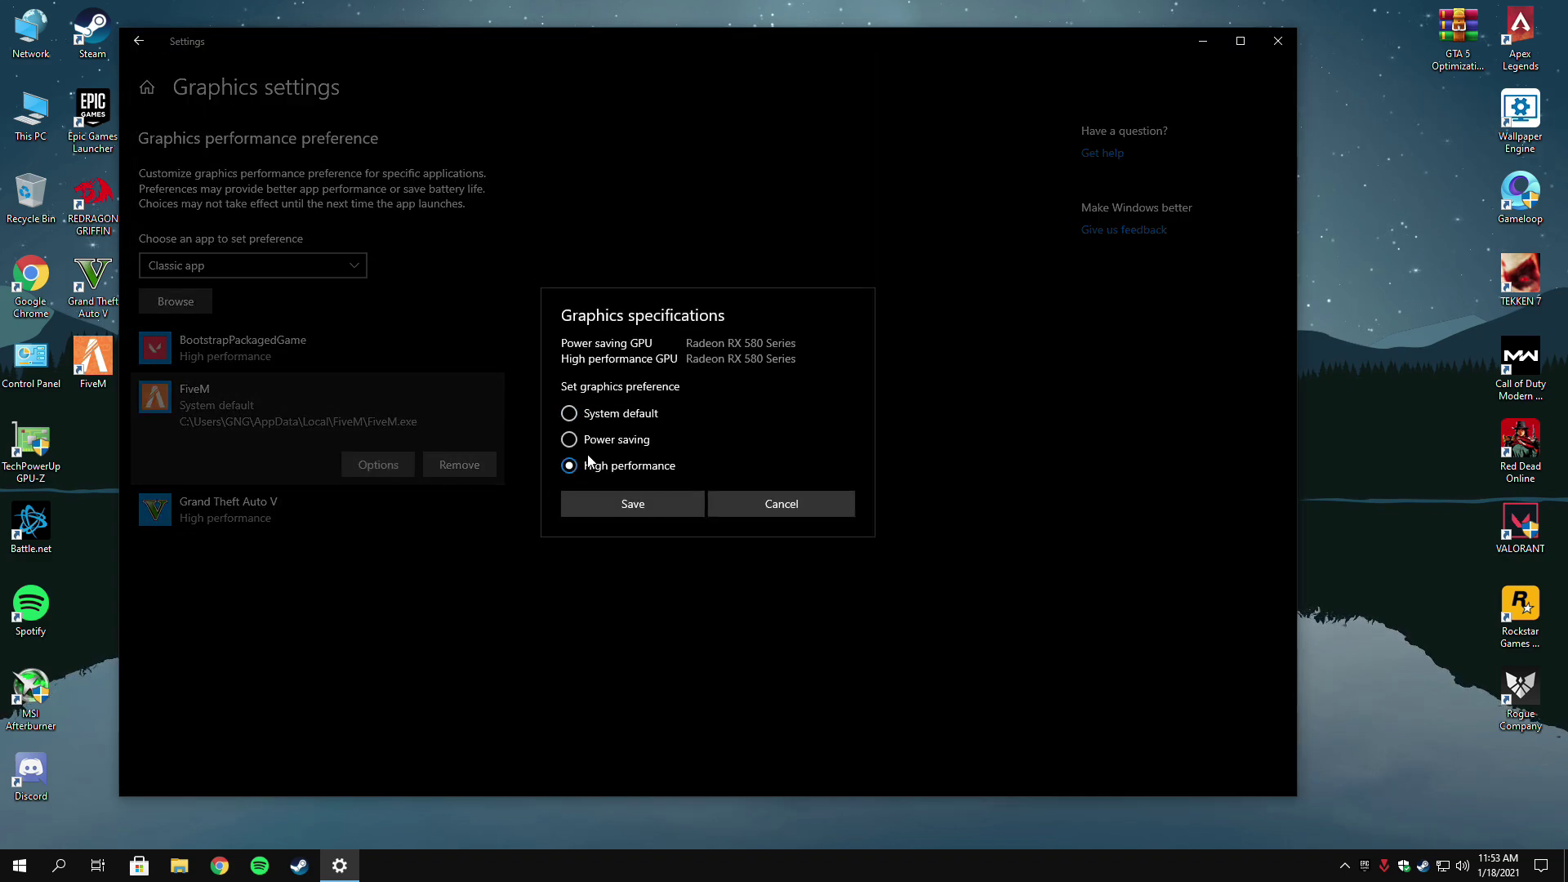
left_click(628, 502)
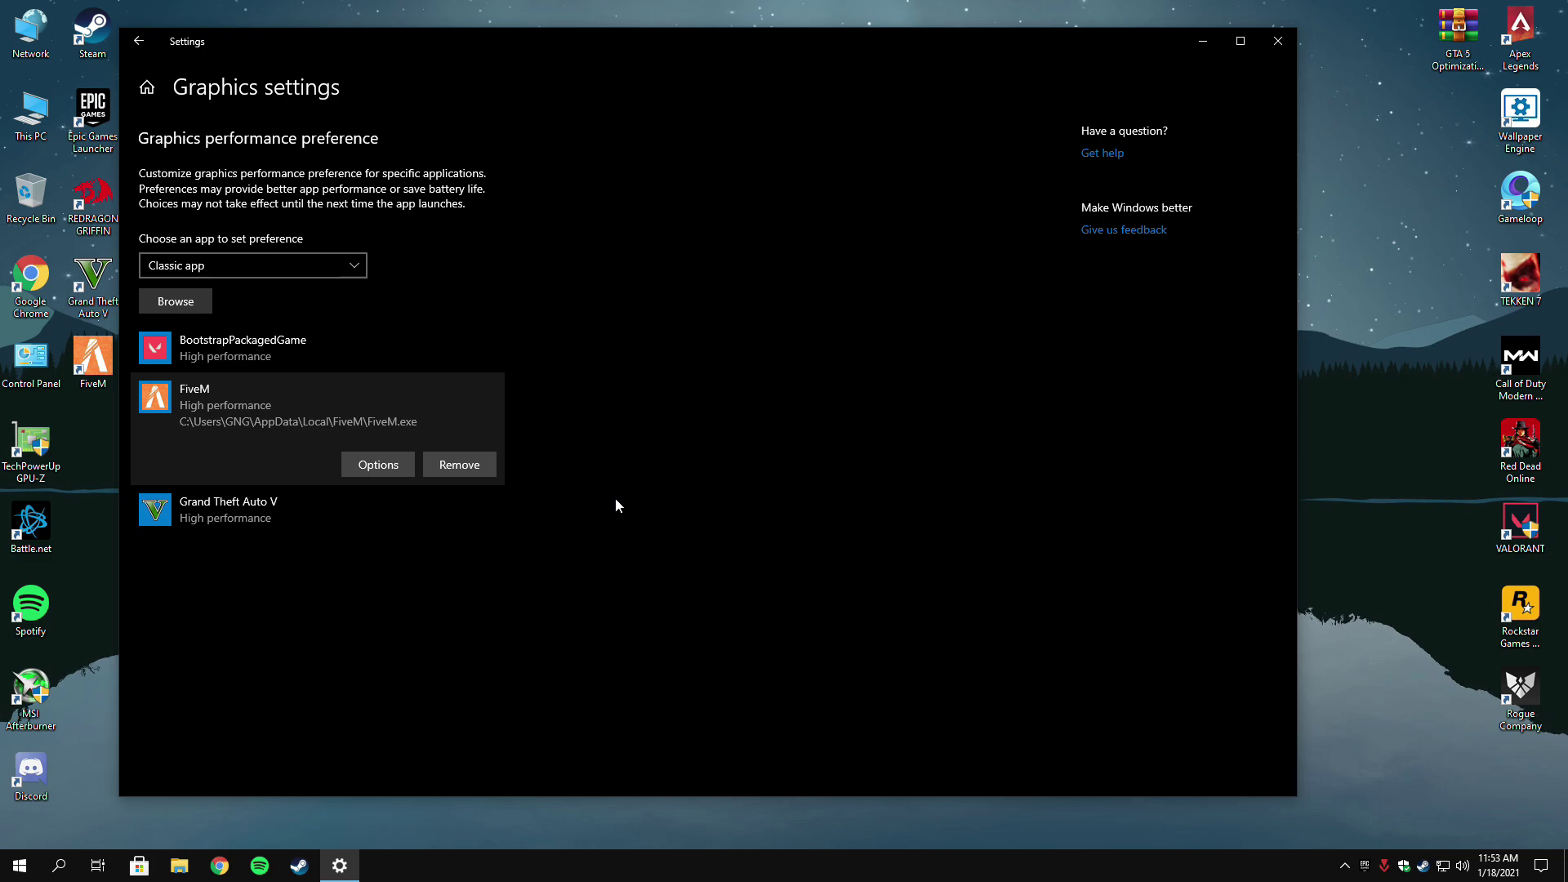
left_click(1262, 49)
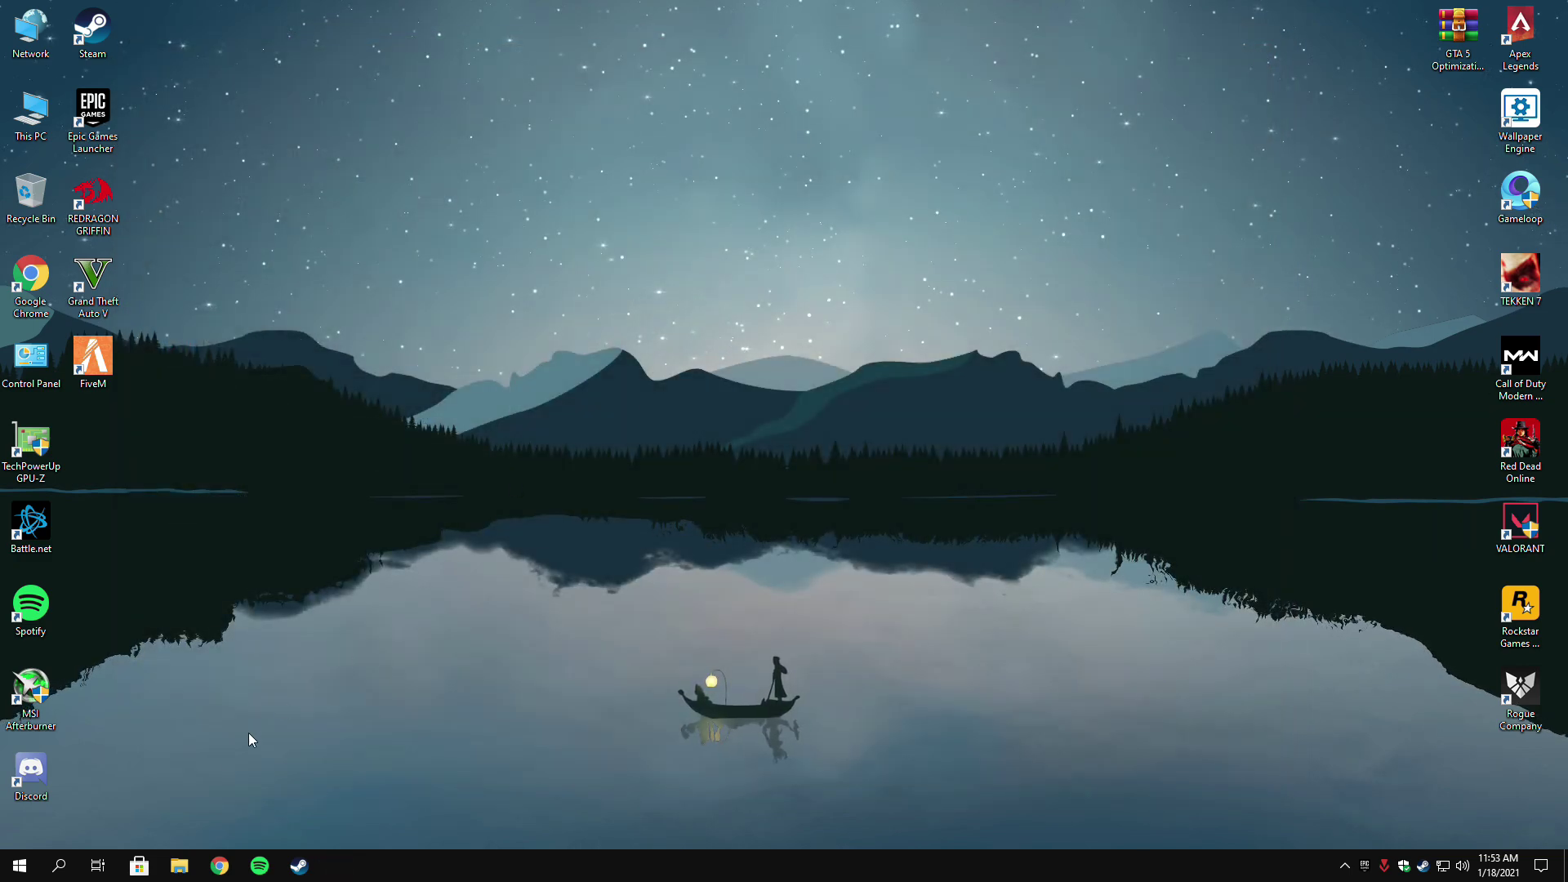
Open the Windows Game Mode settings and turn off Game Mode.
left_click(58, 866)
type("Game M")
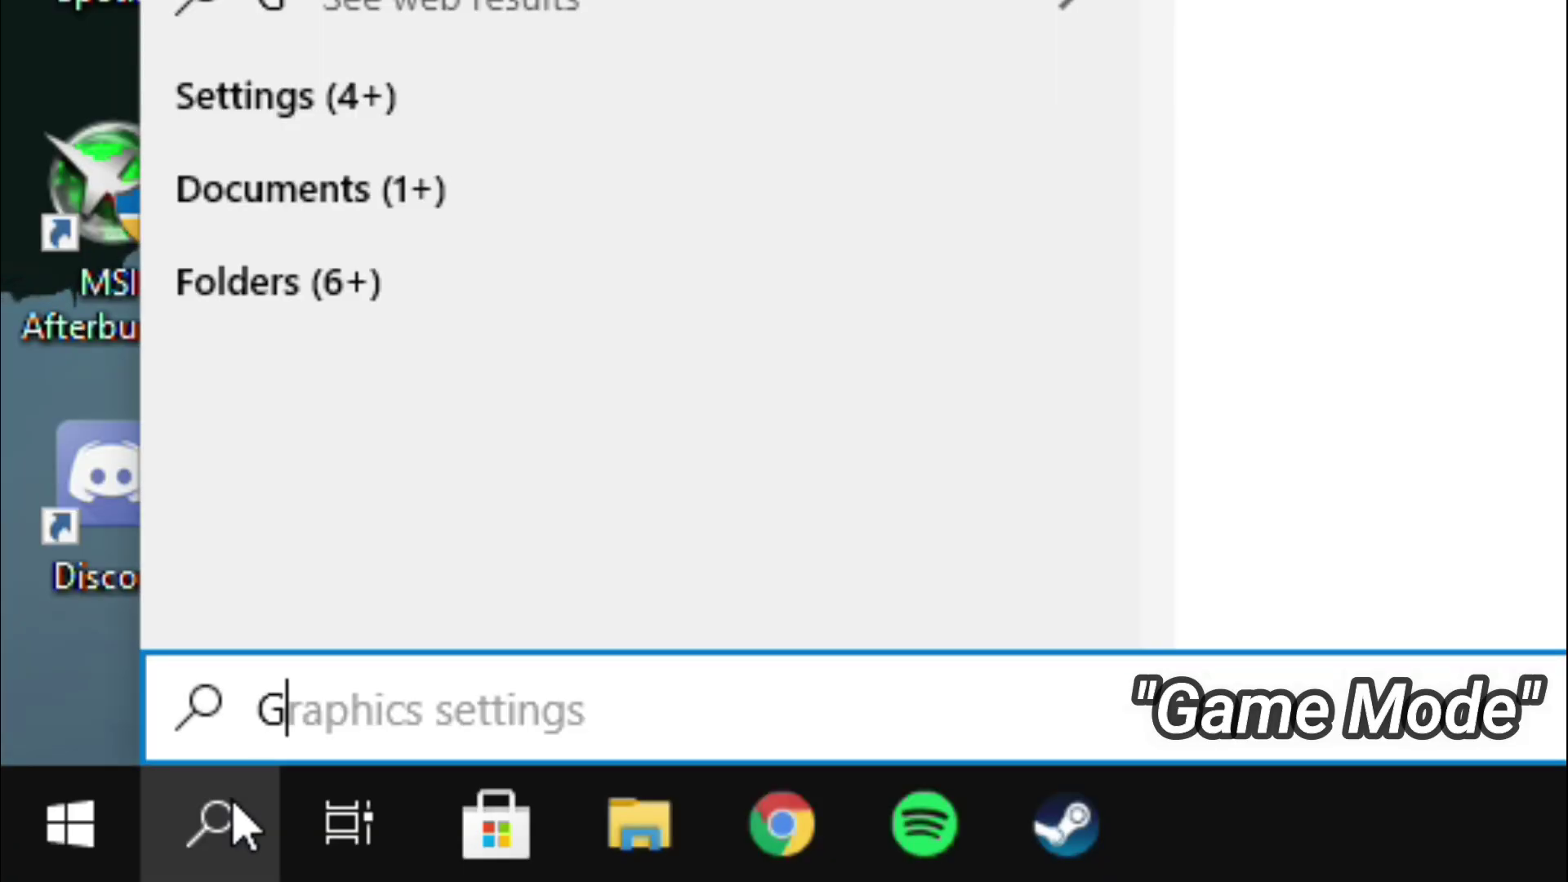
type("ode")
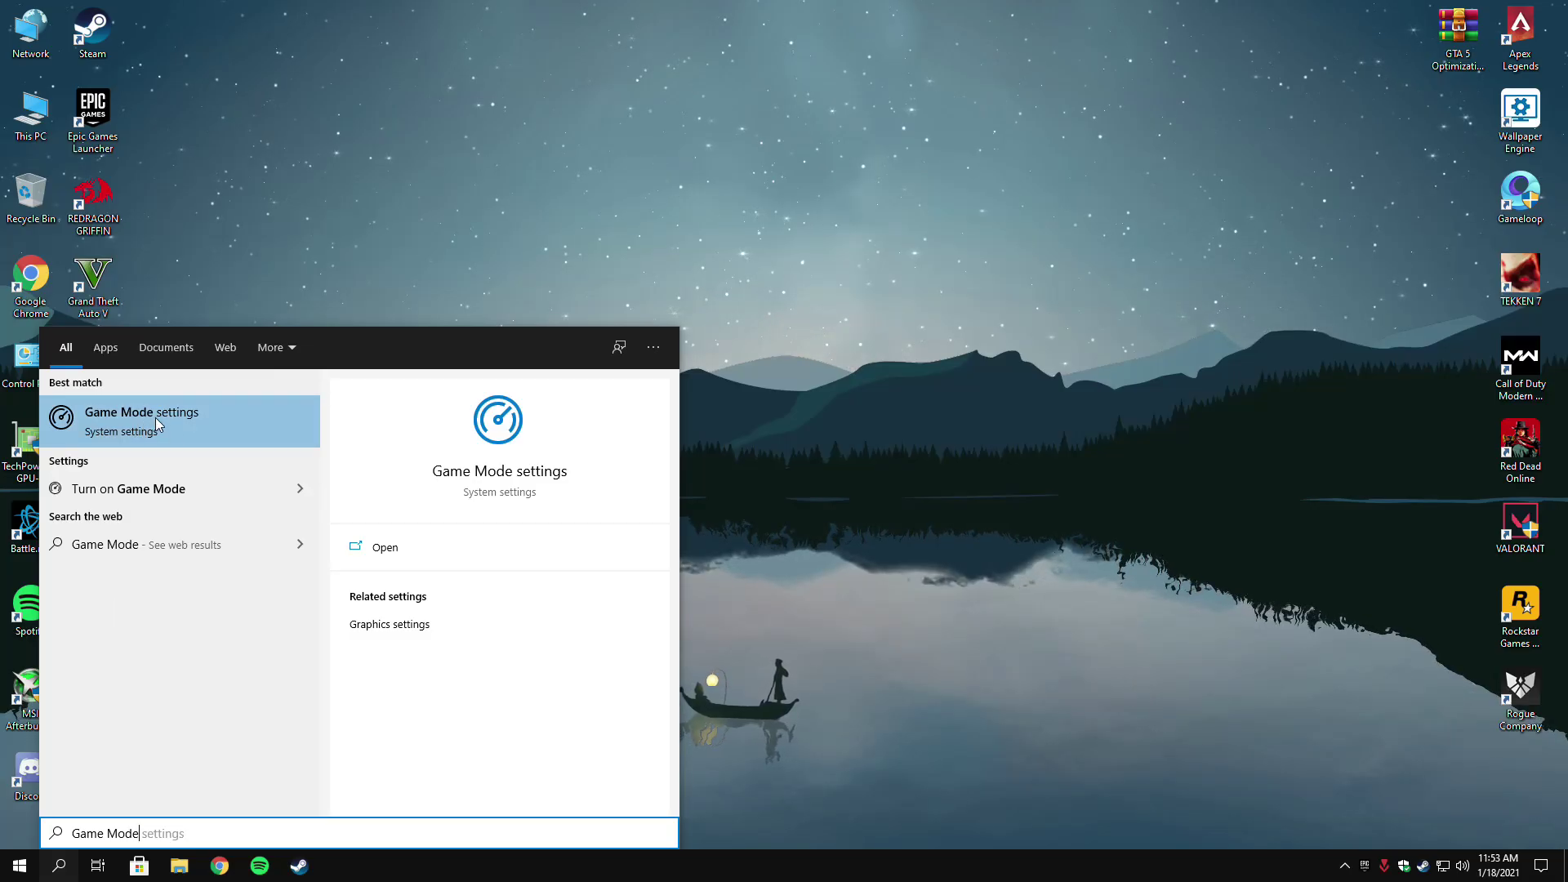
left_click(384, 542)
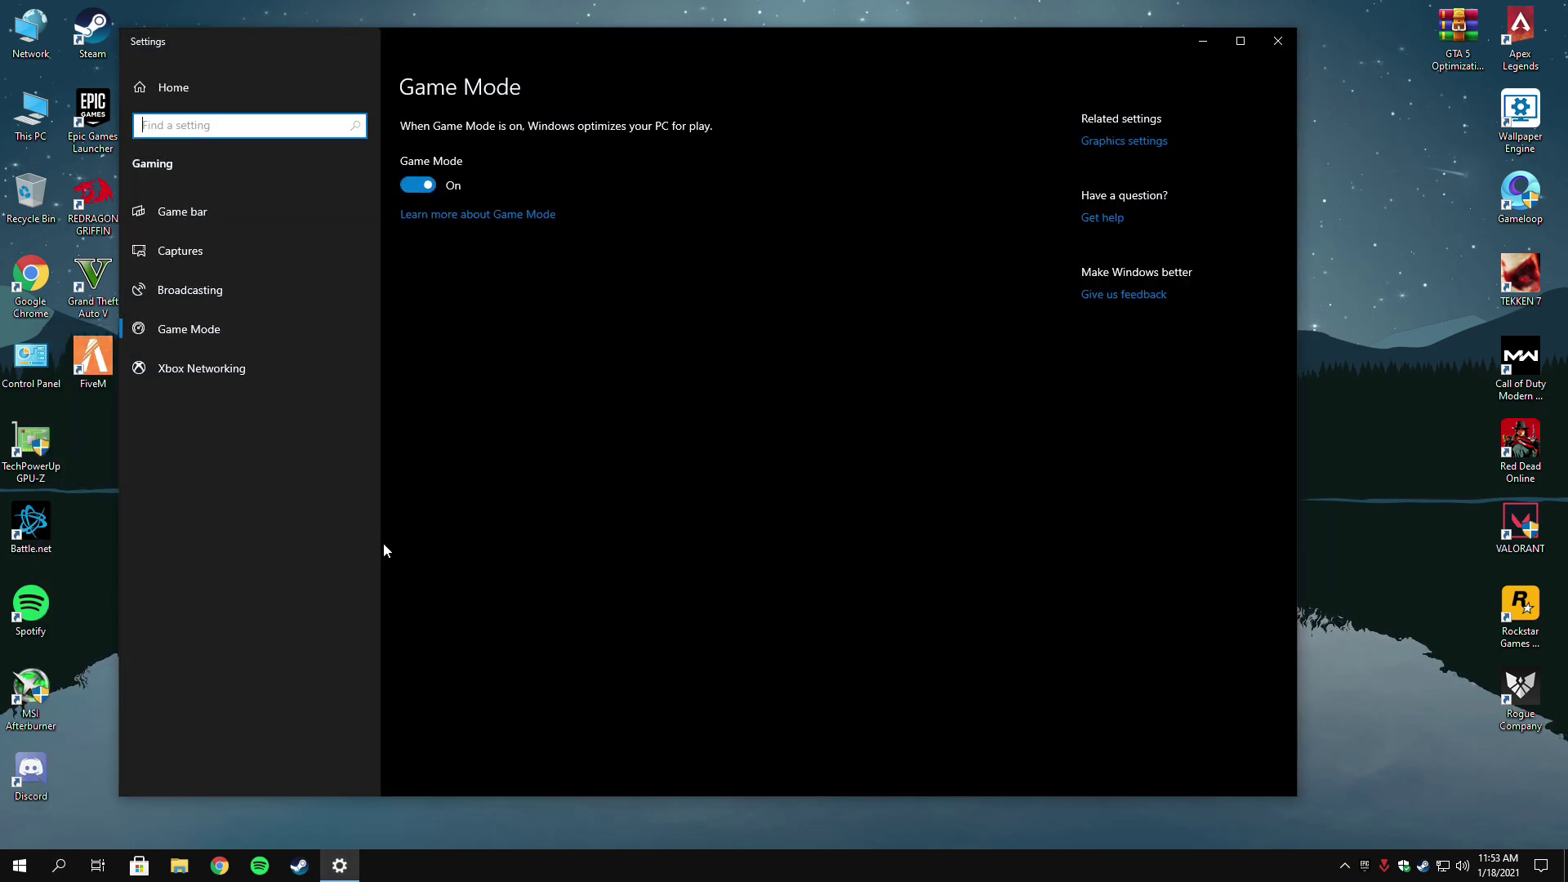
left_click(419, 186)
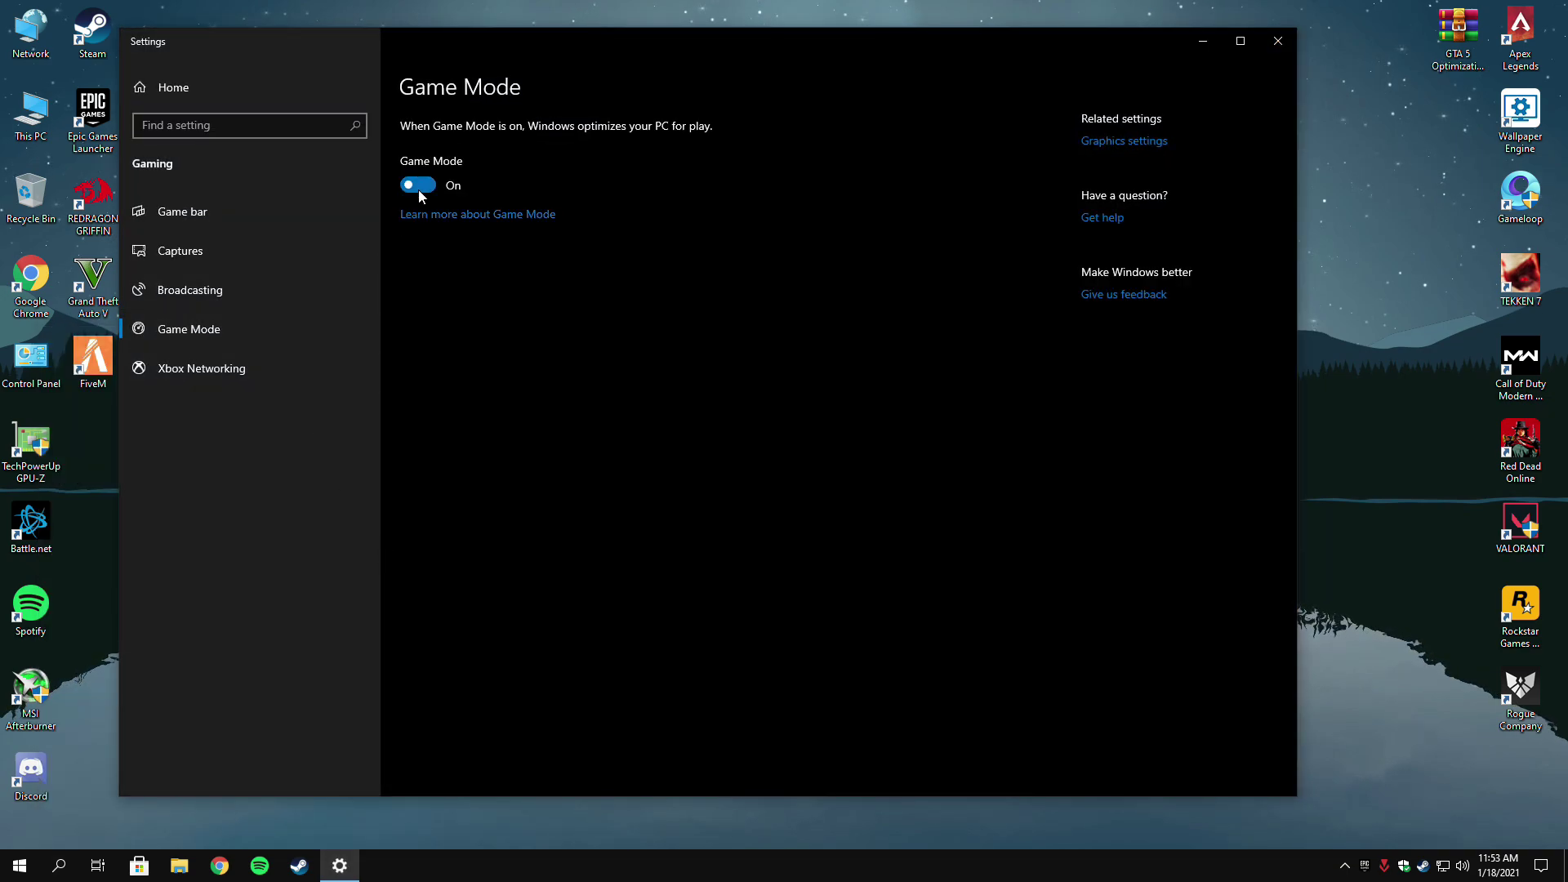
In the Captures settings, turn off background recording, recorded audio and mouse cursor capture in recordings.
left_click(238, 294)
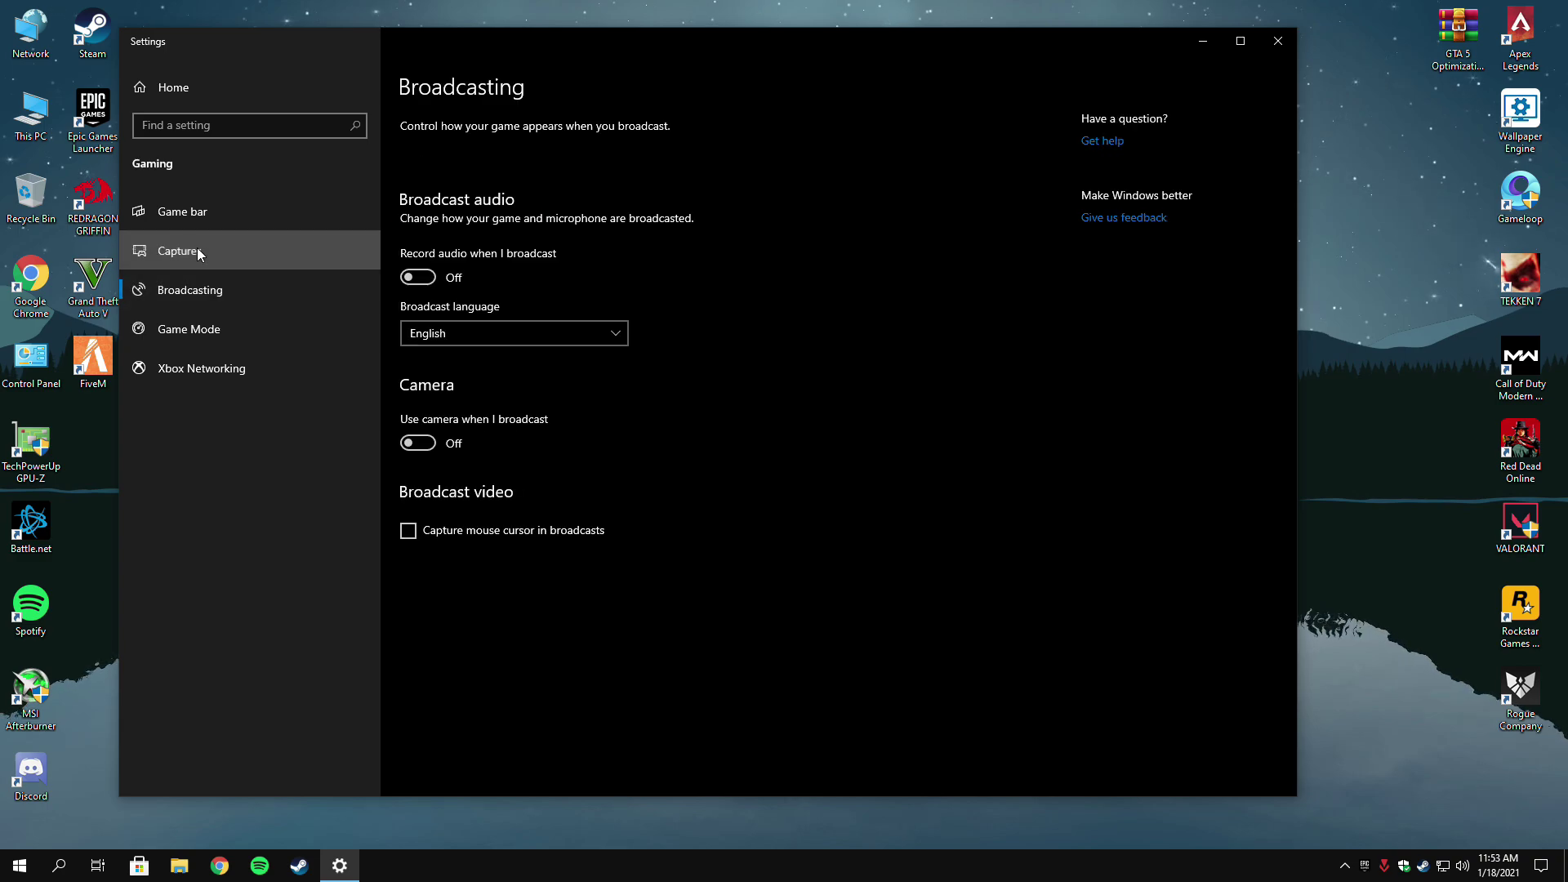
left_click(199, 255)
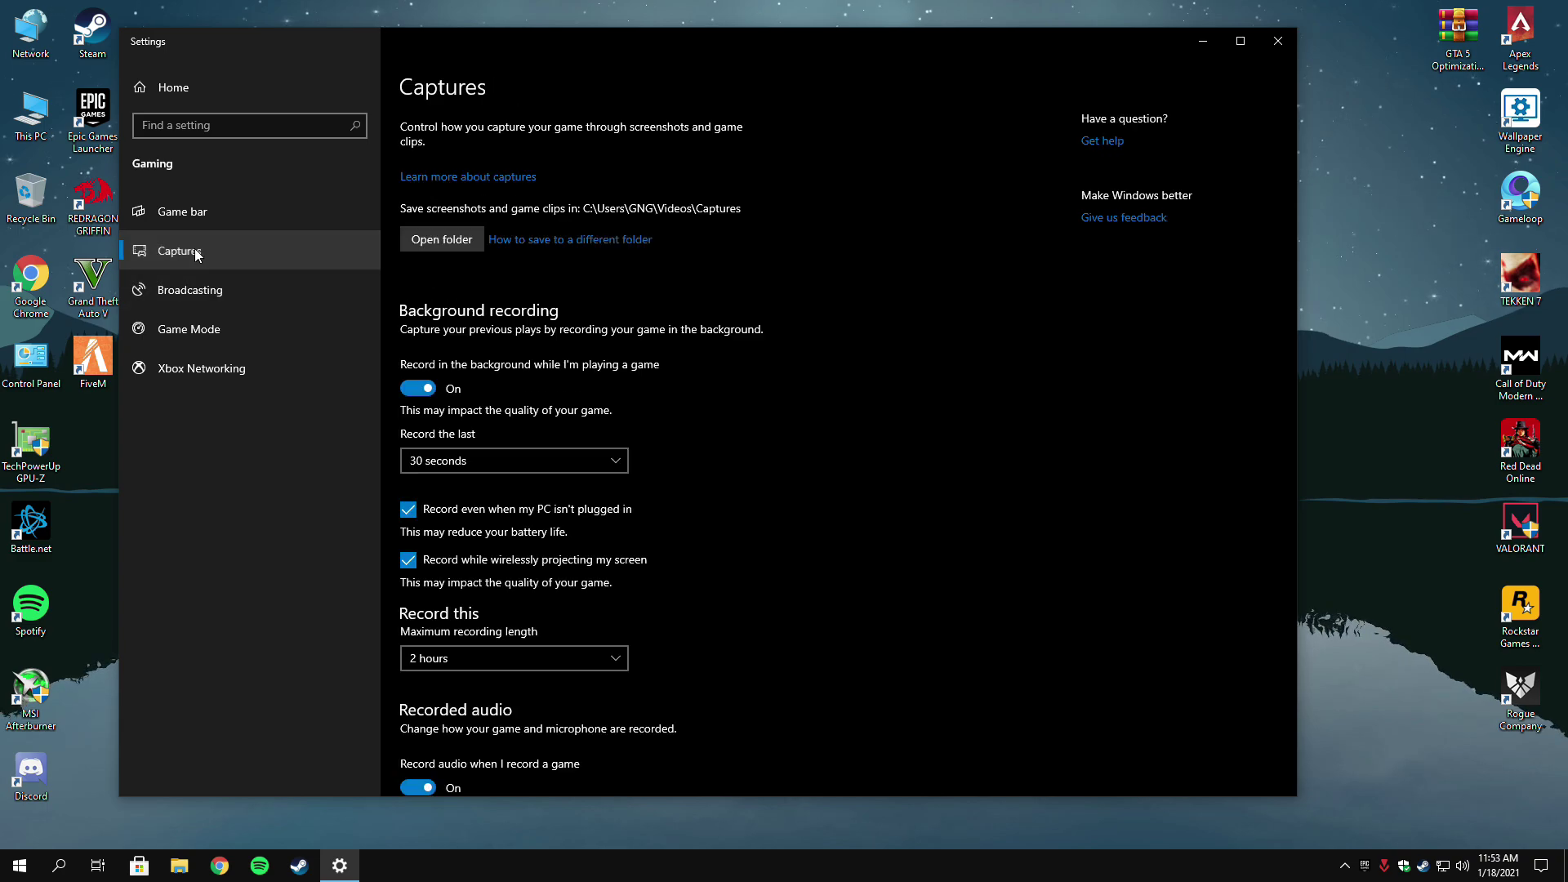
left_click(419, 391)
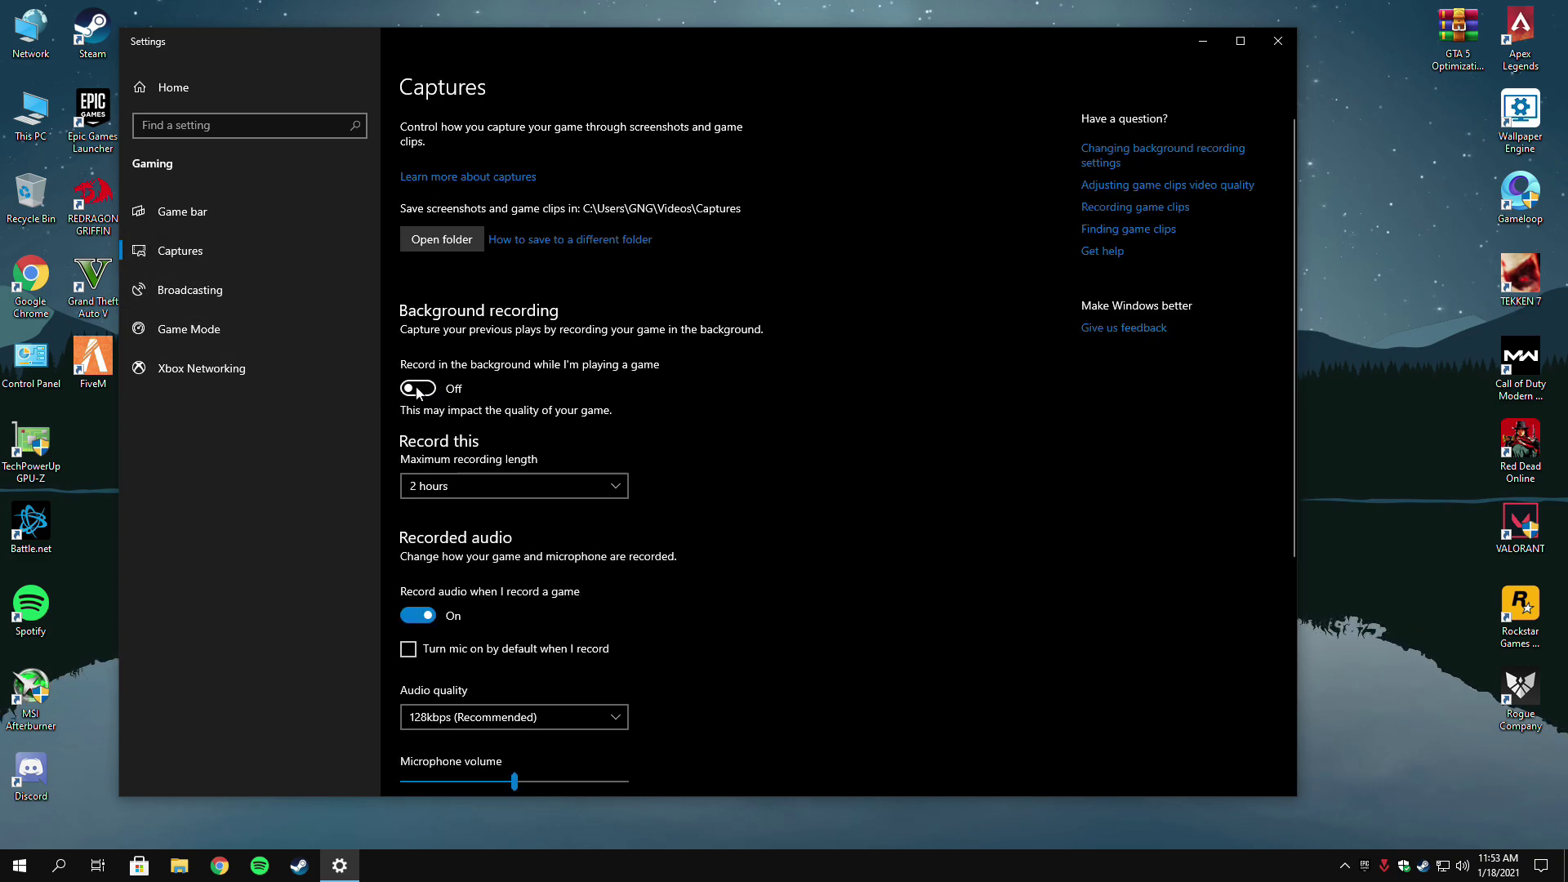
left_click(417, 617)
scroll(418, 621, "down", 3)
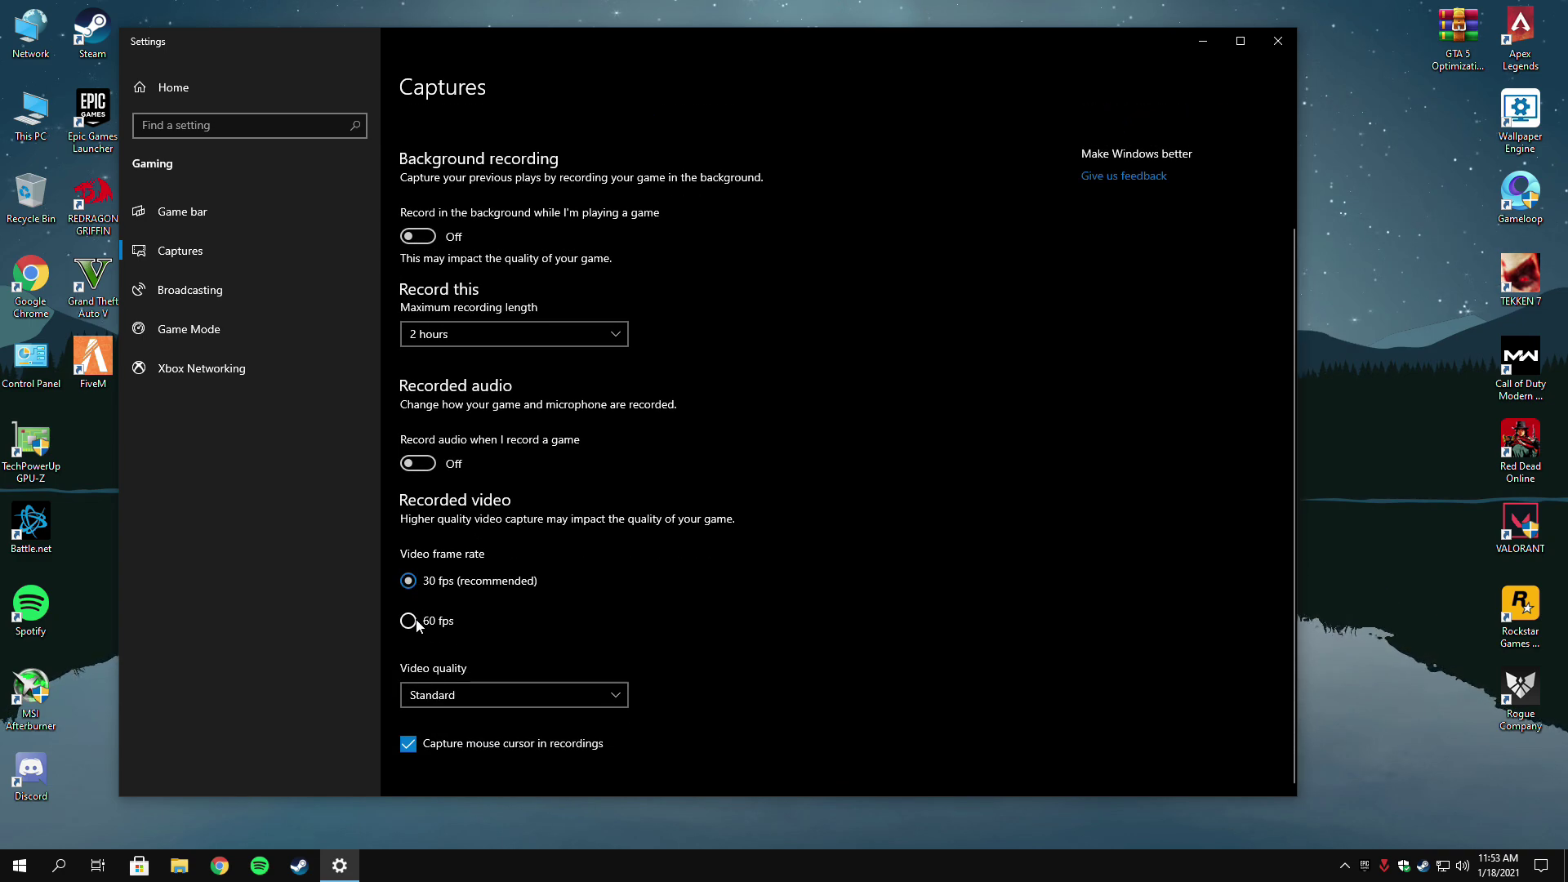
left_click(428, 752)
scroll(368, 485, "up", 5)
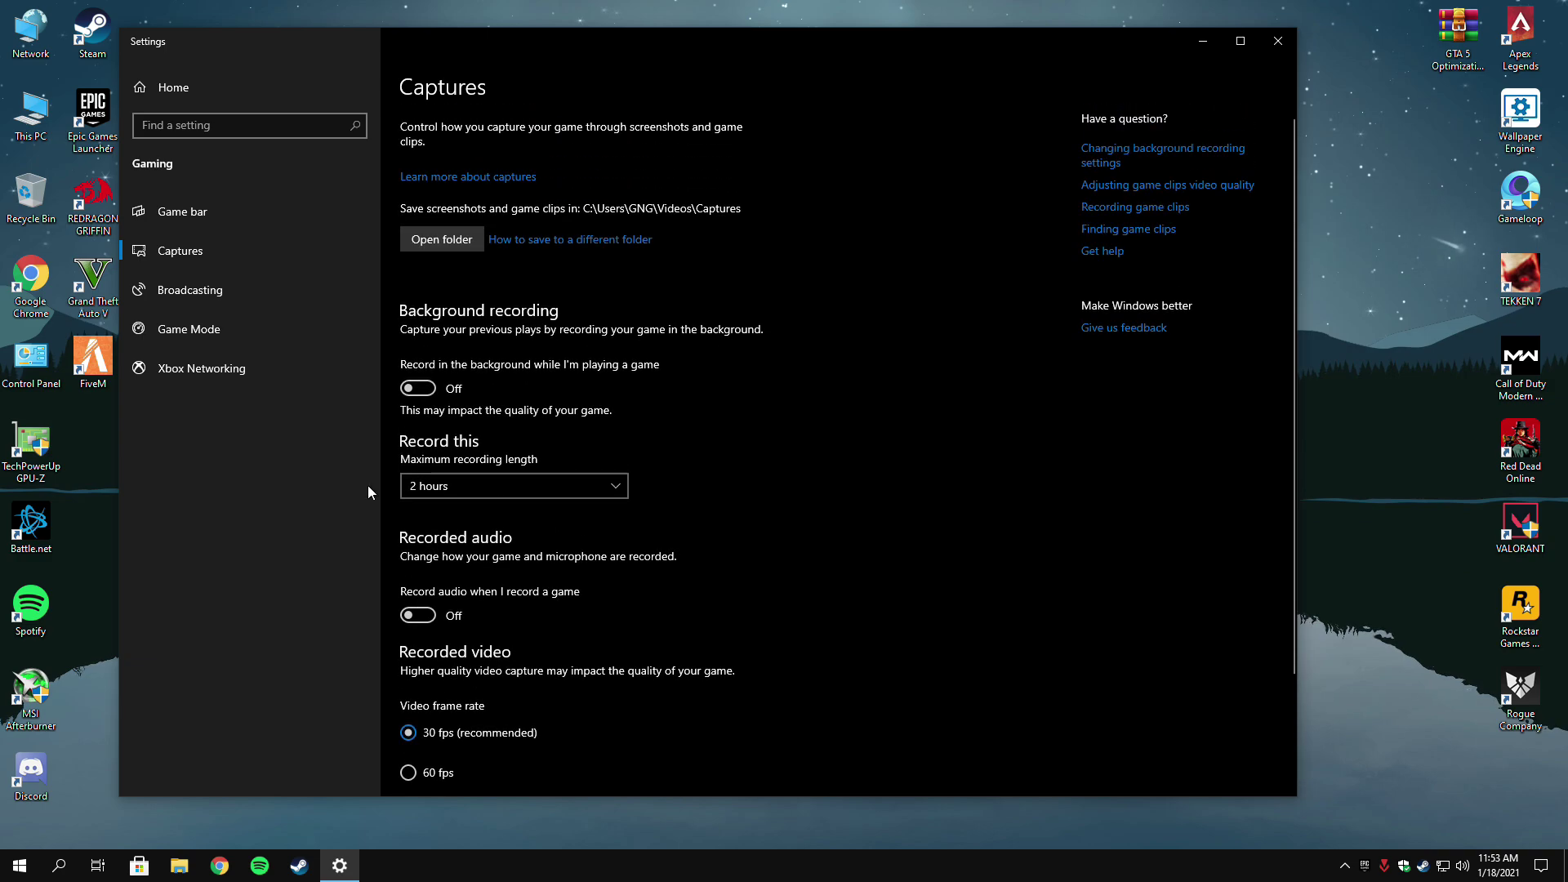
Disable opening Game bar with the controller button, turn off recording and broadcasting using Game bar, and close Settings.
left_click(230, 211)
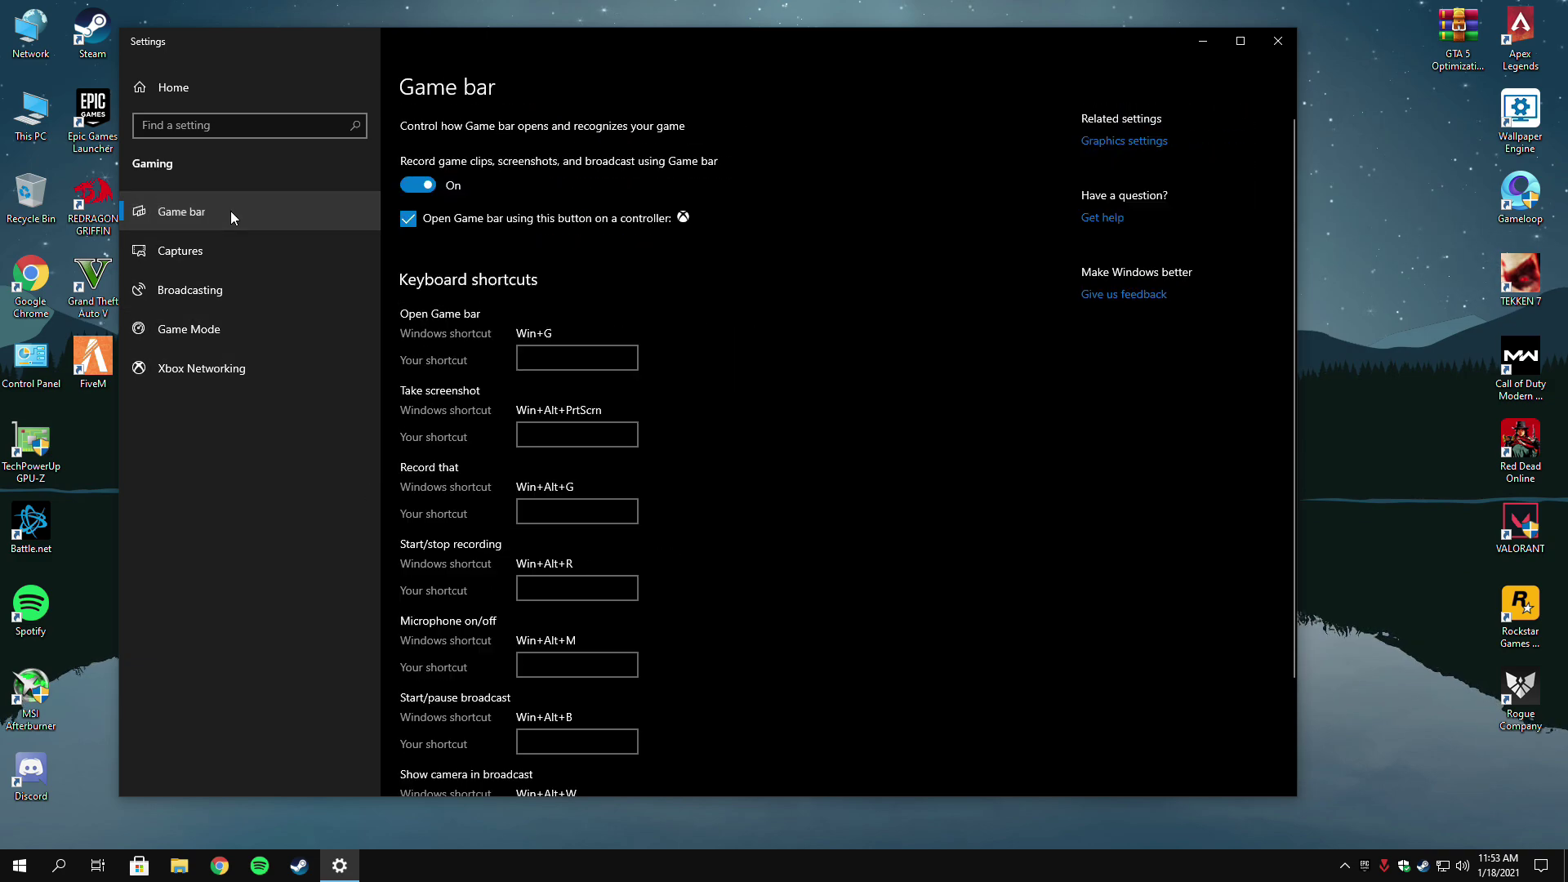
left_click(434, 226)
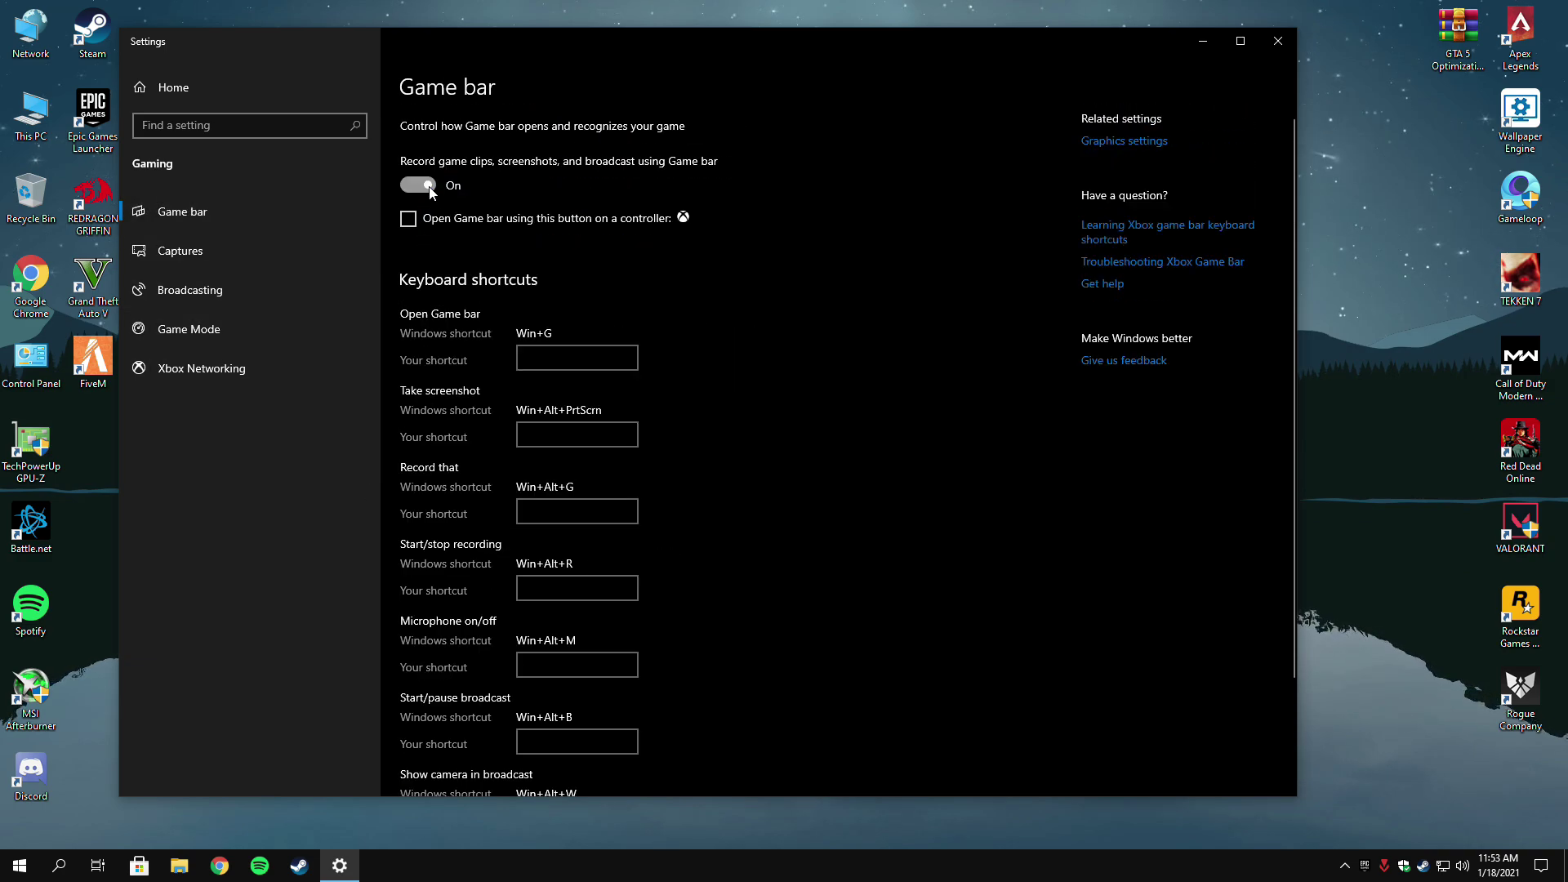
left_click(1279, 42)
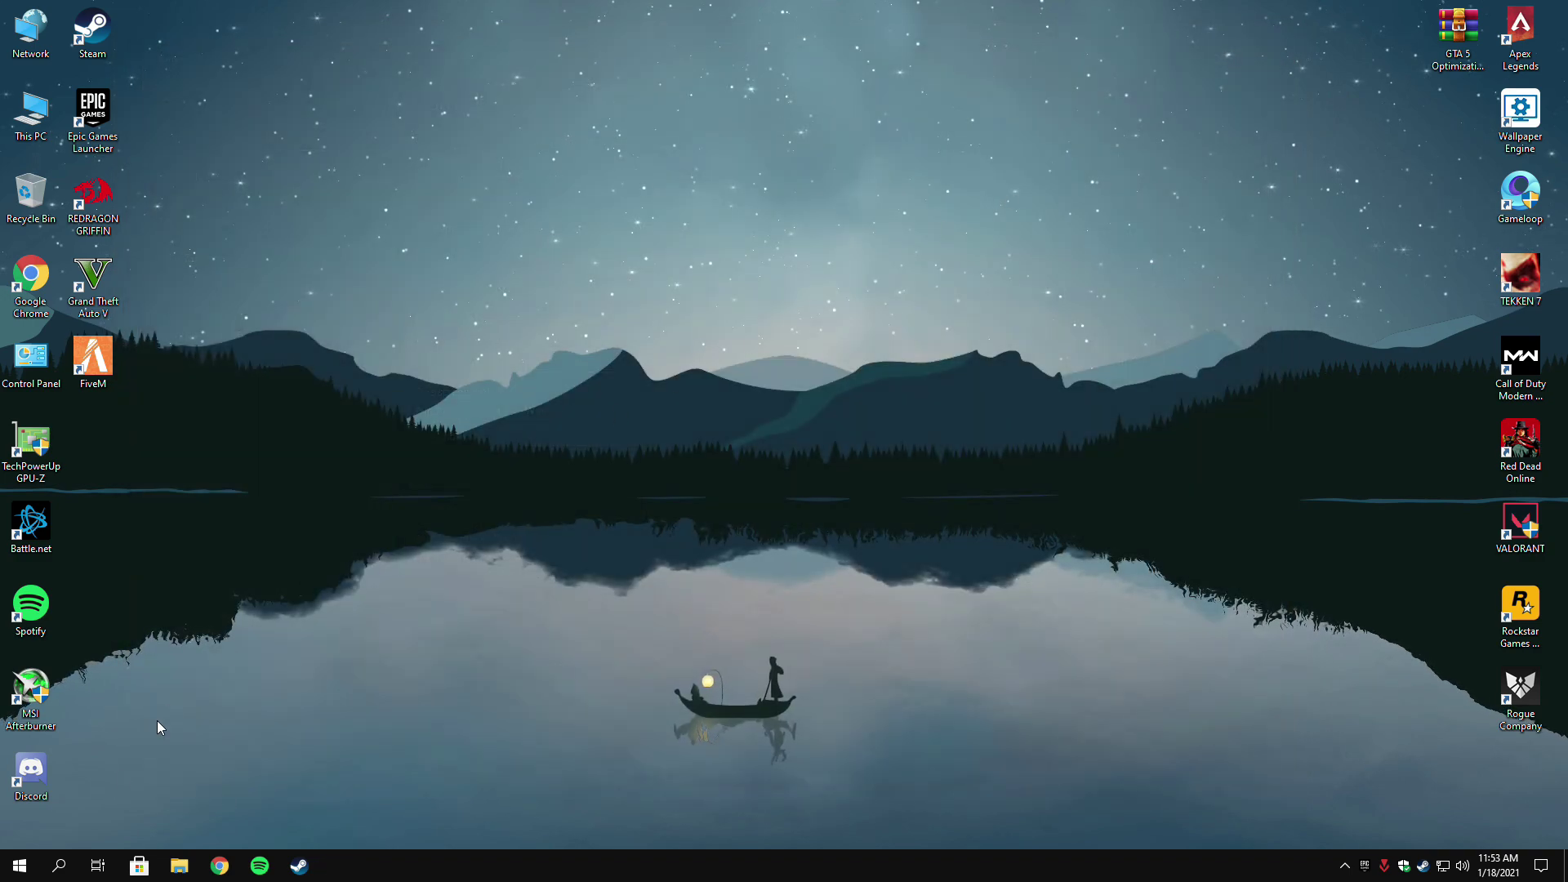
Open System Configuration (msconfig), set the number of processors to 8 in the advanced boot options, and apply the change.
left_click(71, 868)
type("Msc")
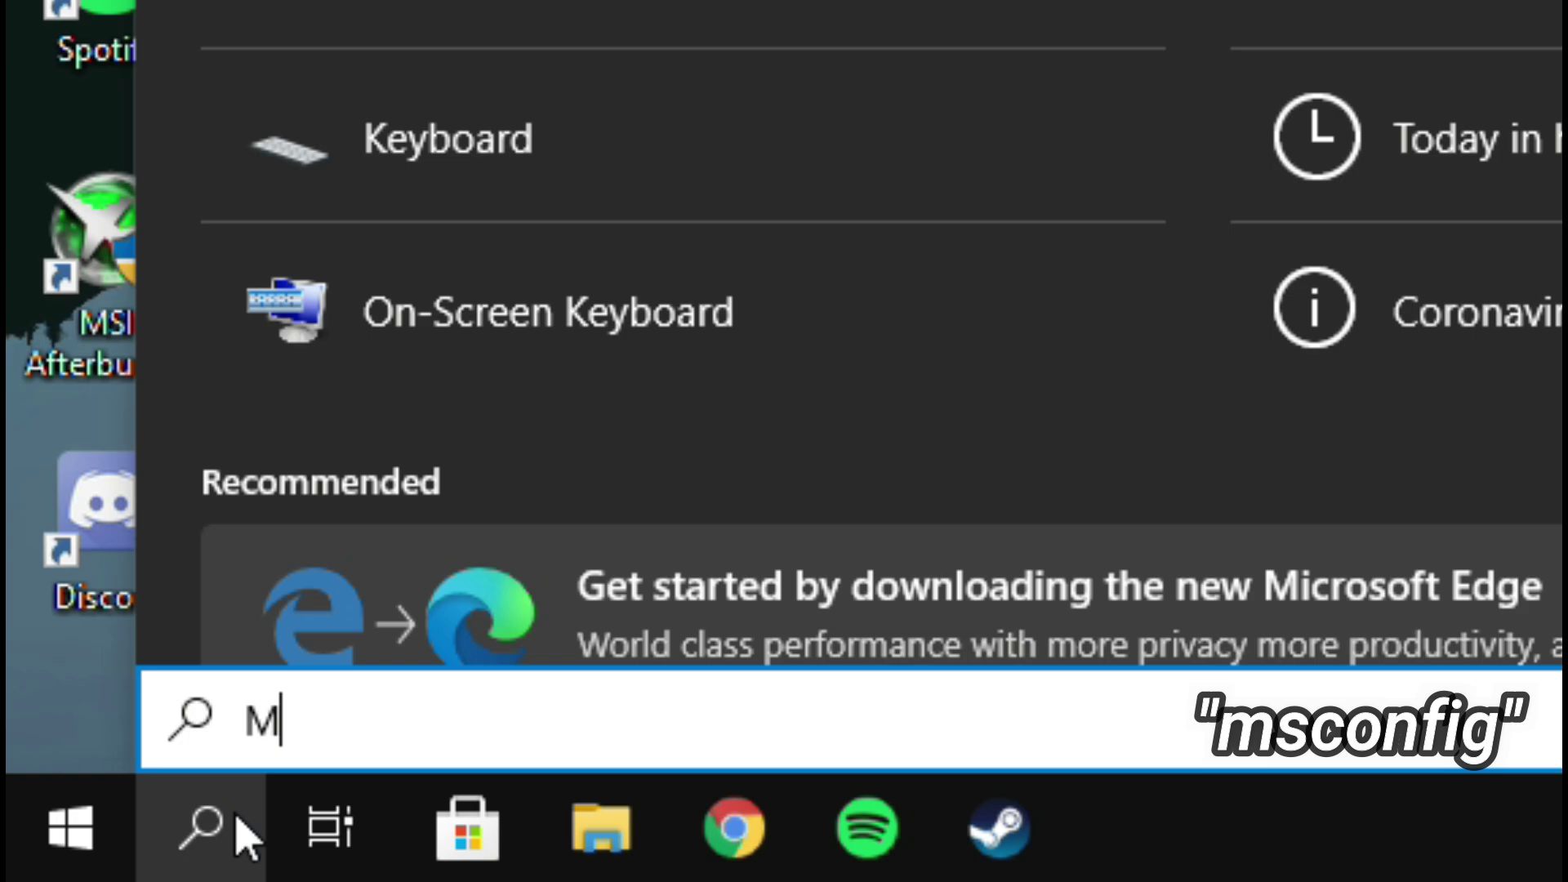
type("onfig")
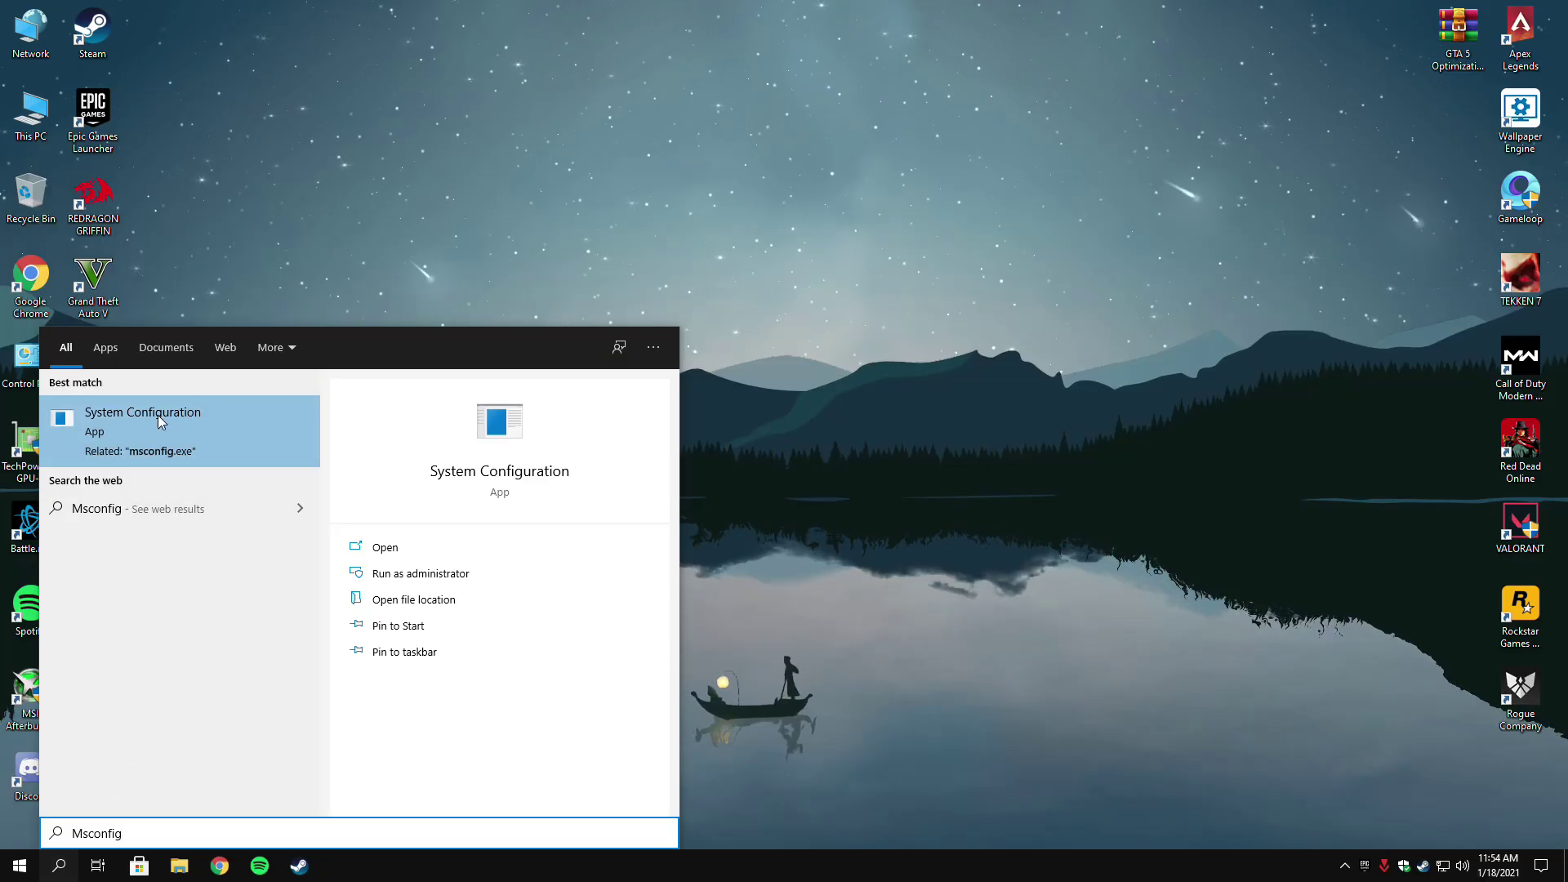
left_click(414, 548)
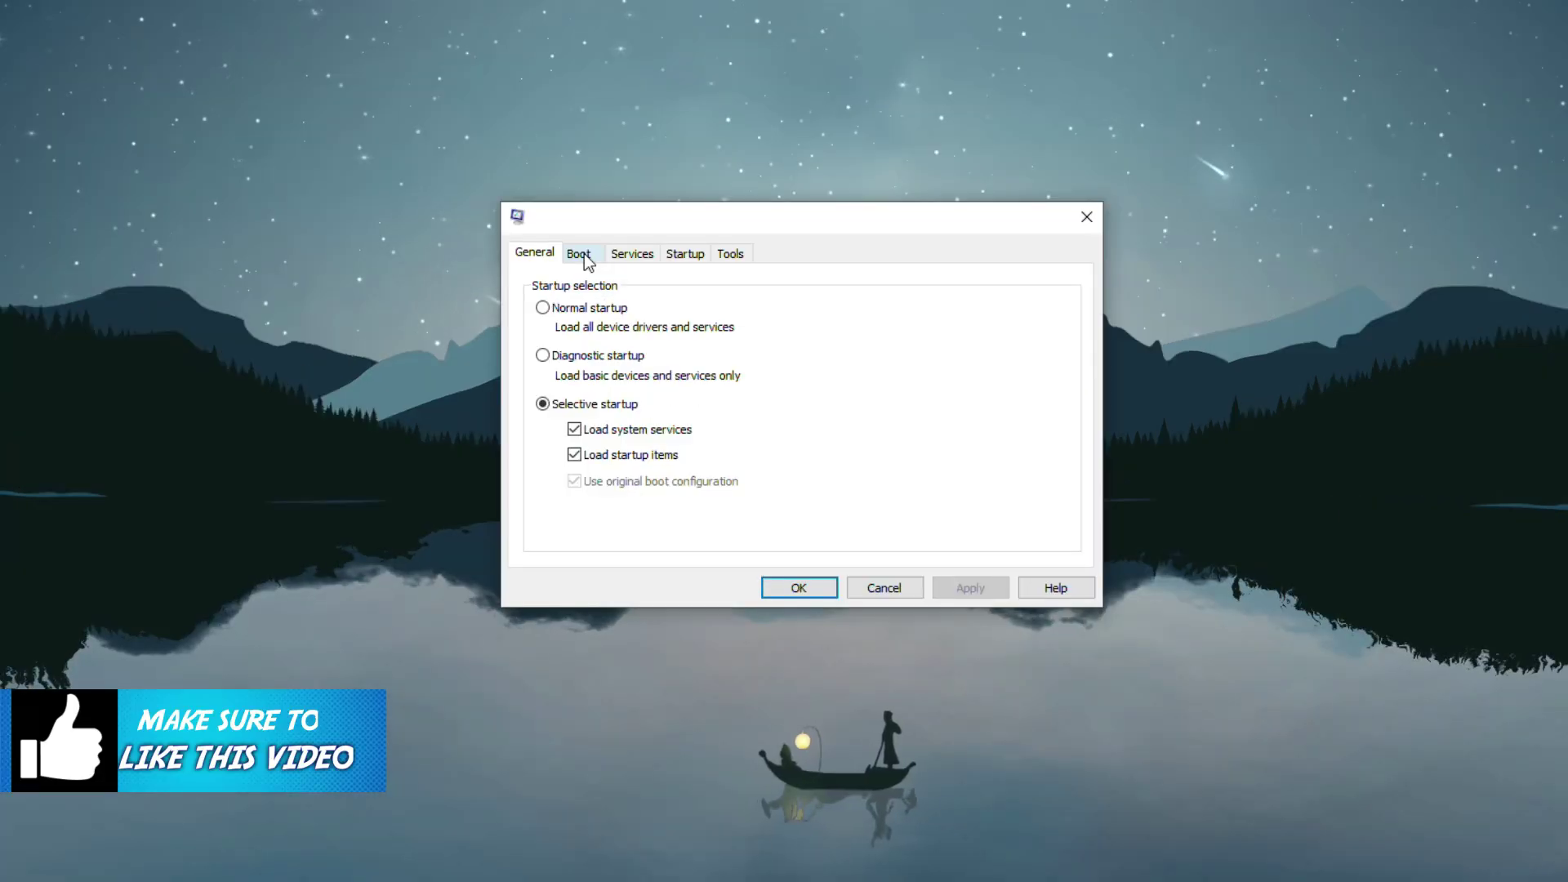
left_click(580, 257)
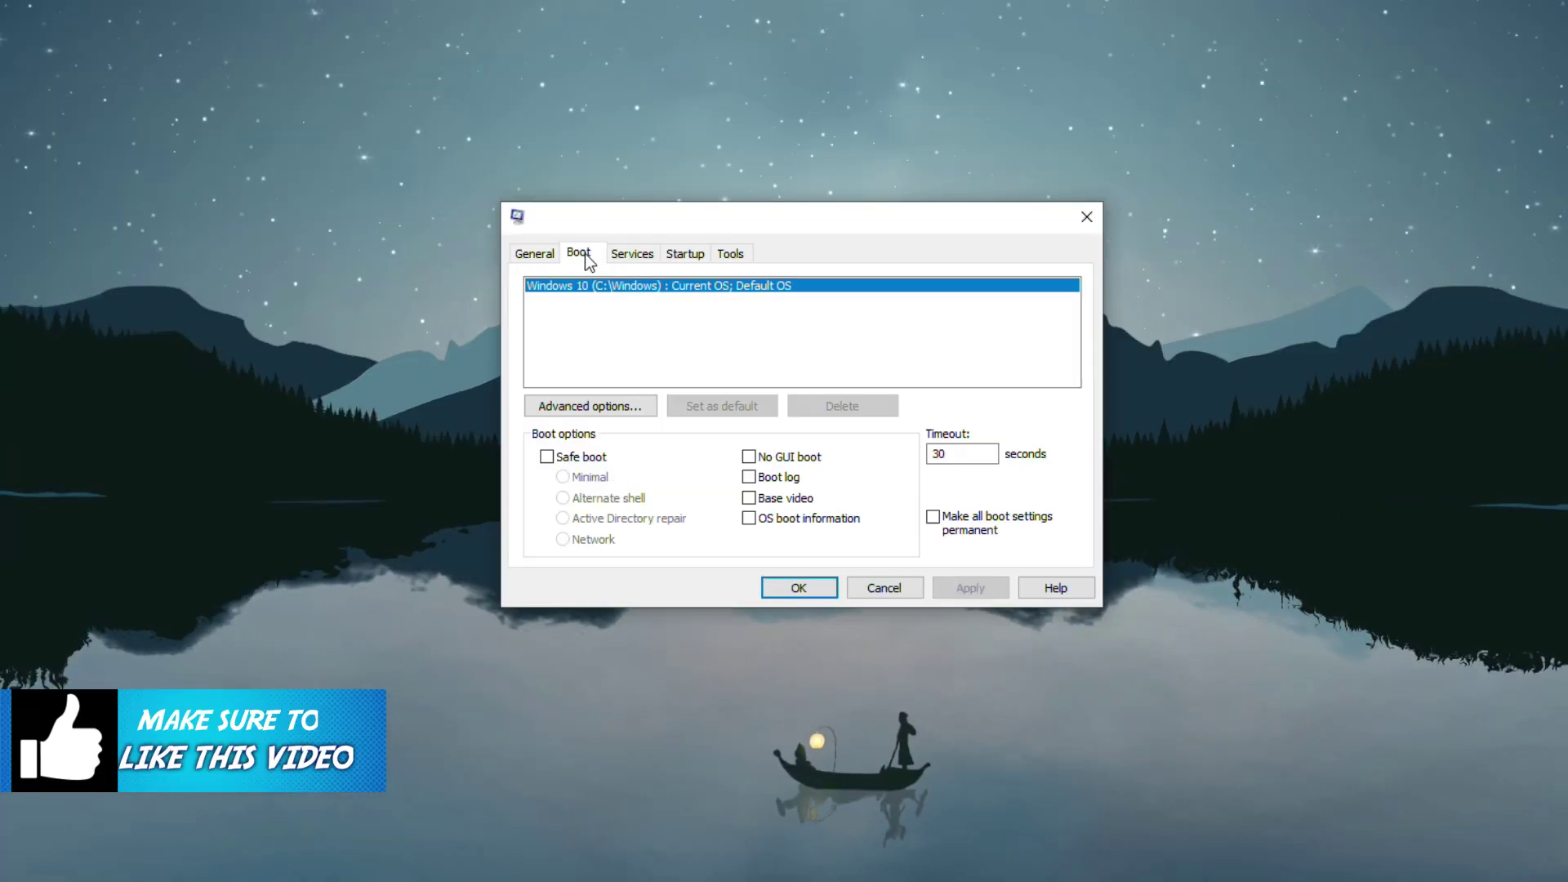
left_click(575, 408)
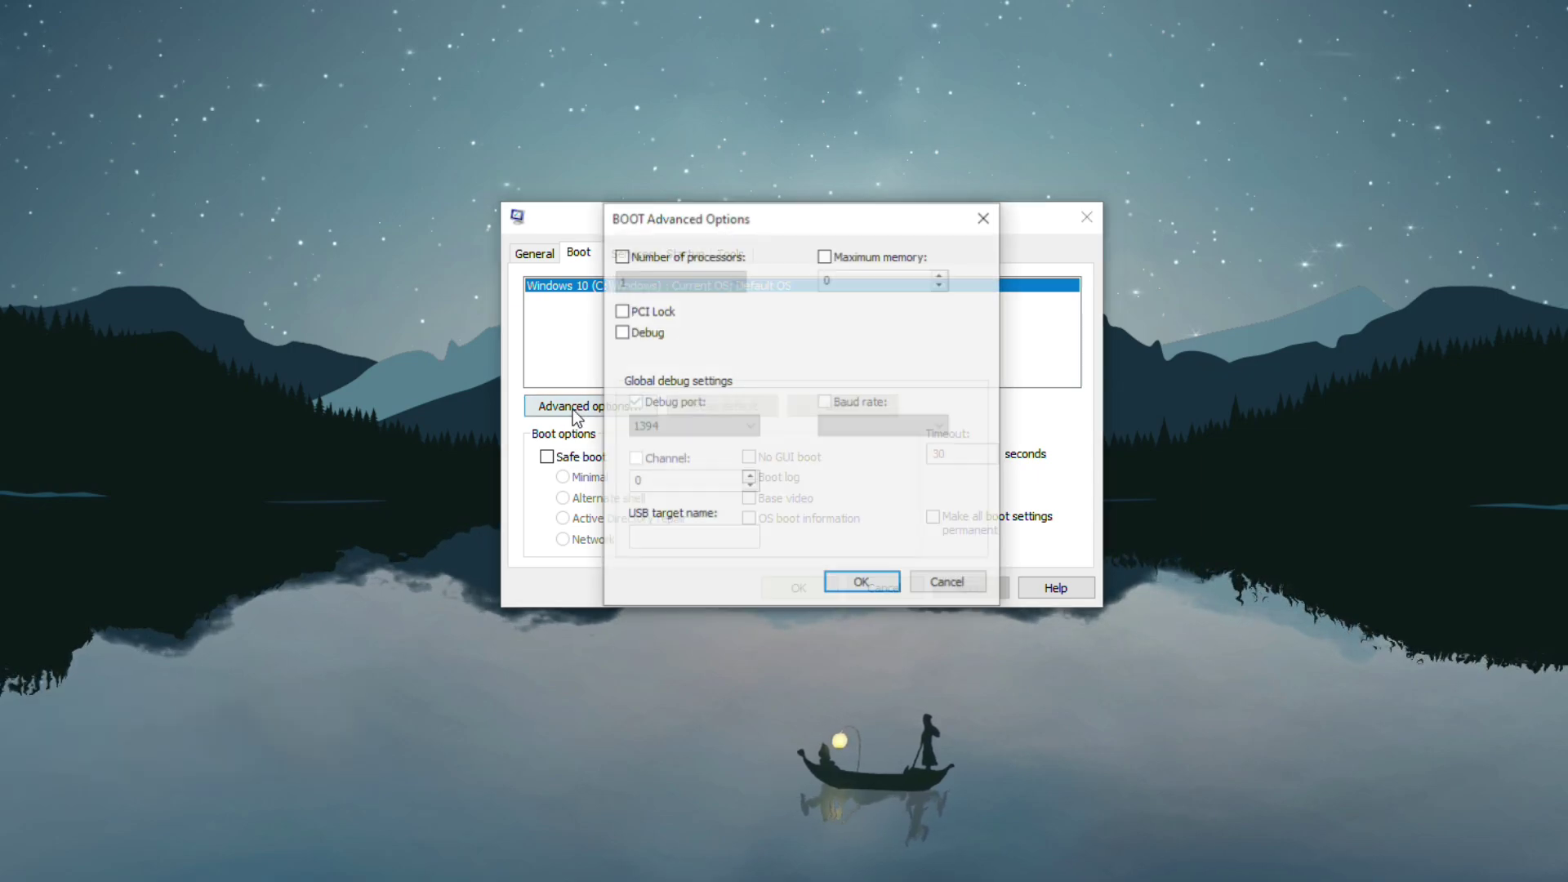
left_click(624, 258)
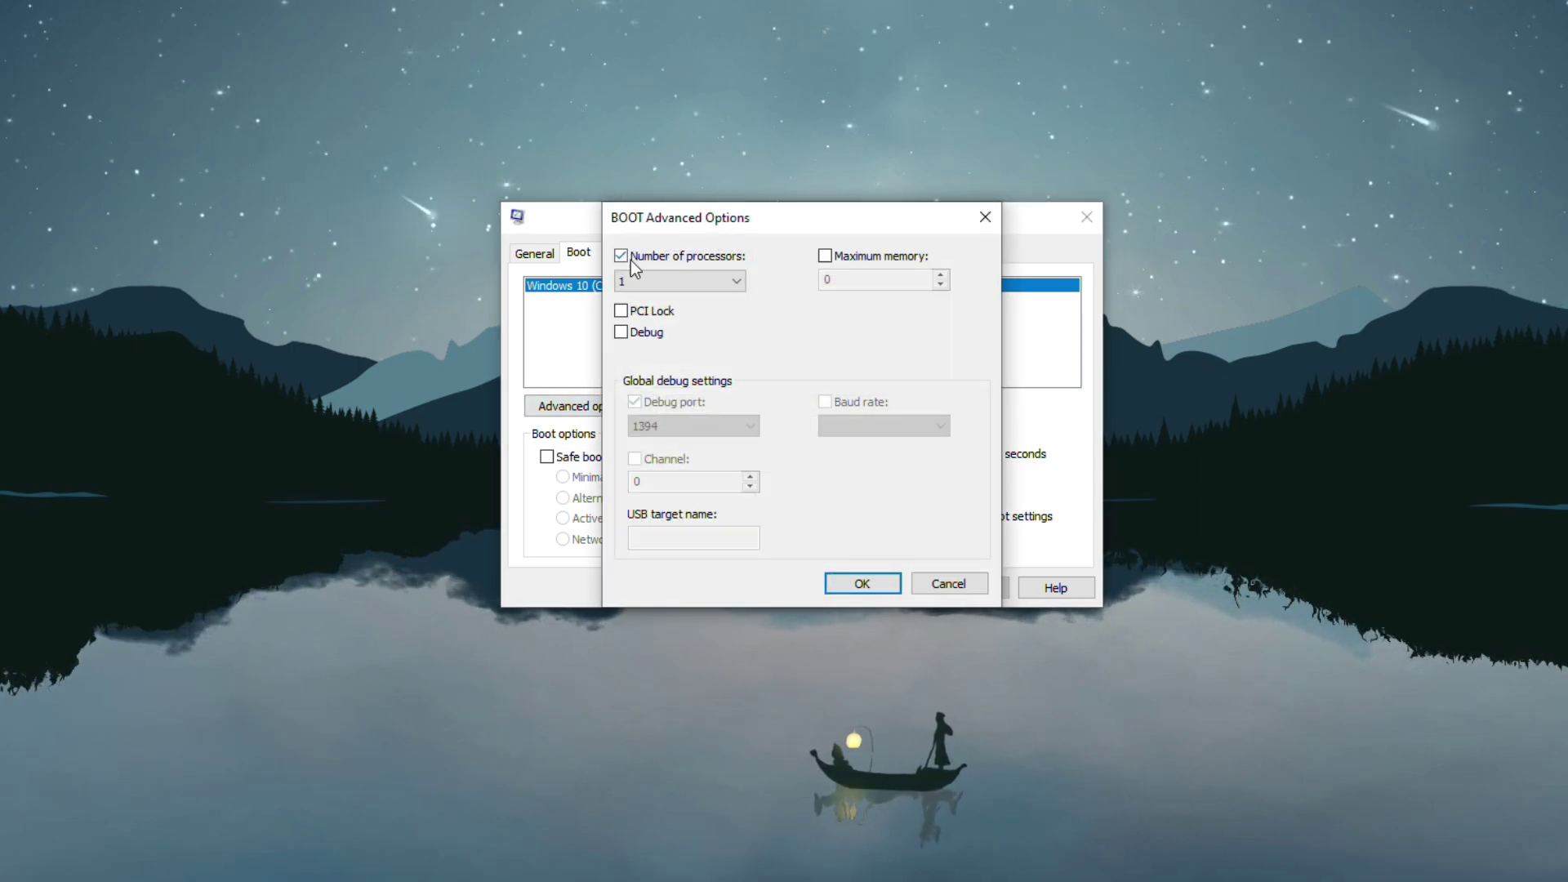
left_click(641, 283)
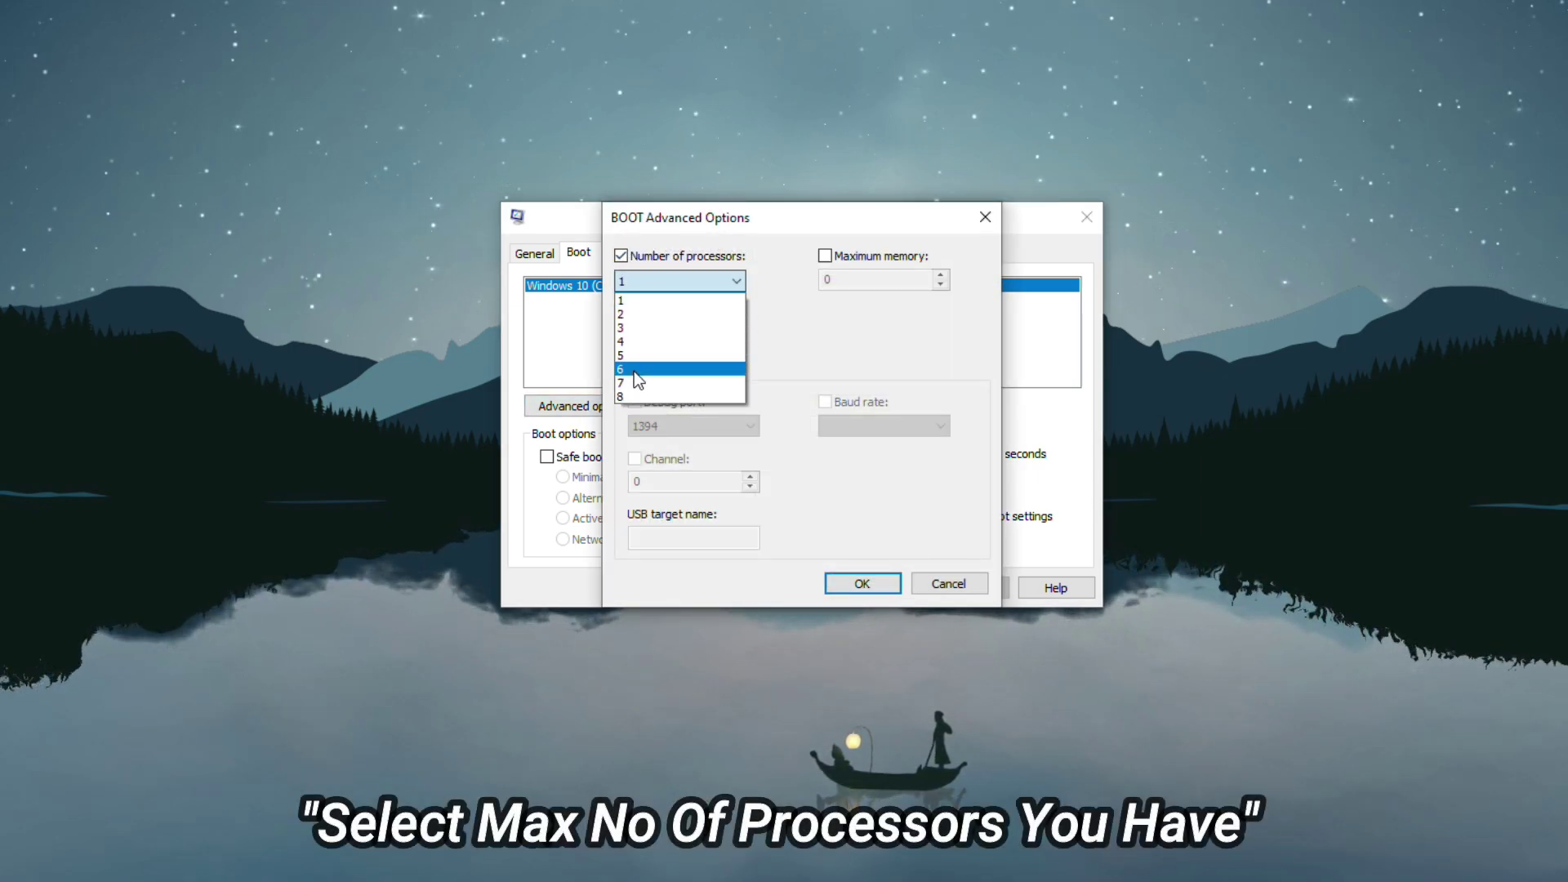
left_click(622, 396)
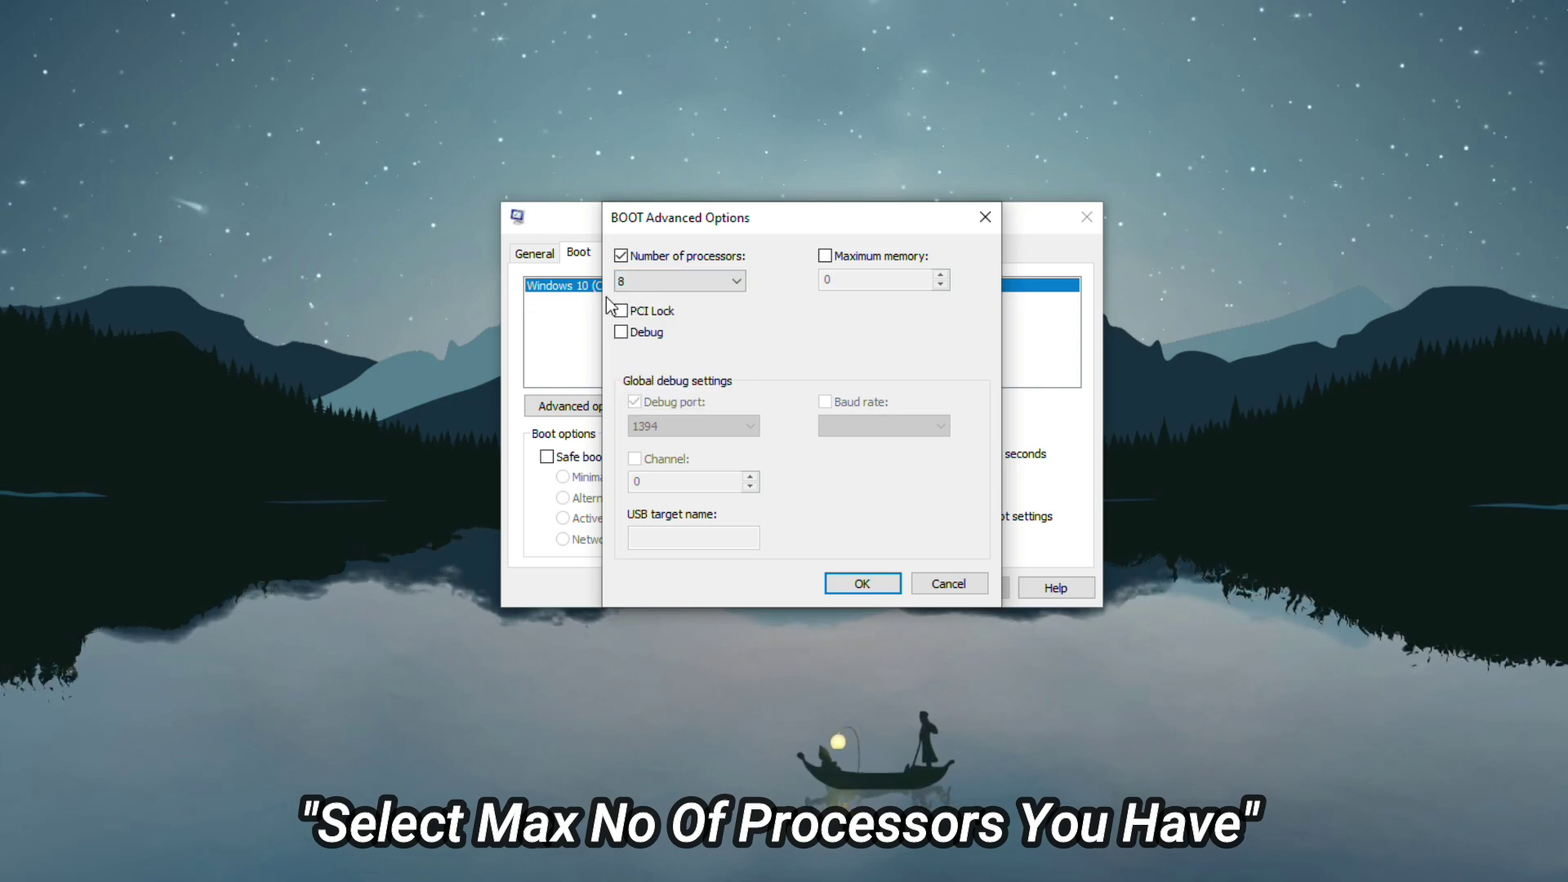
left_click(851, 583)
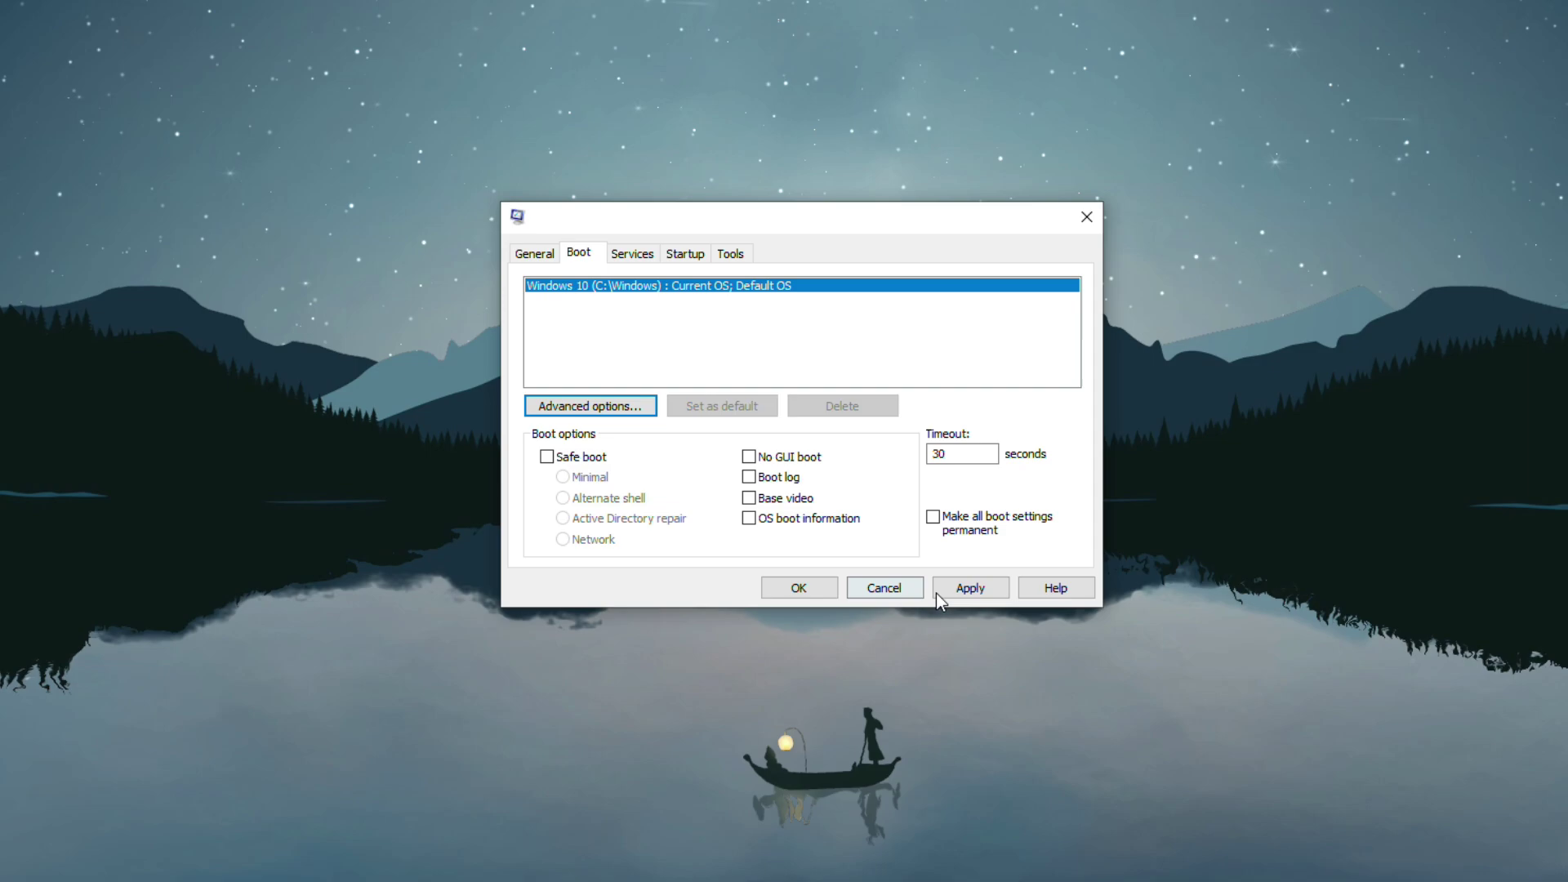
left_click(957, 591)
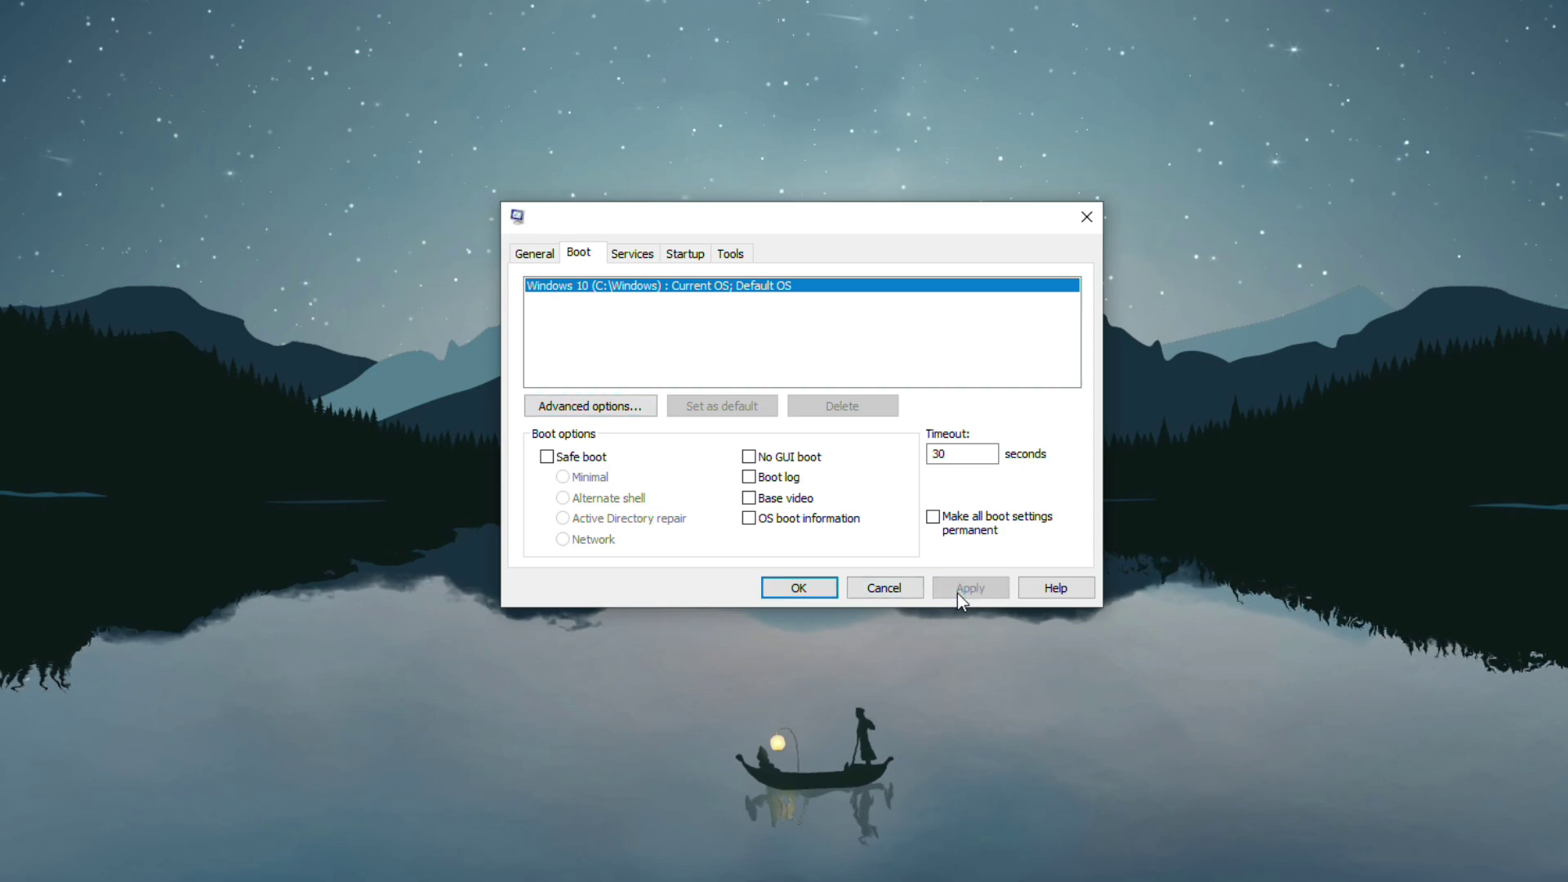
Hide Microsoft services, disable AMD External Events Utility, Google Chrome Elevation, both Google Update services, QMEmulatorService and Steam Client Service, and exit System Configuration without restarting.
left_click(633, 254)
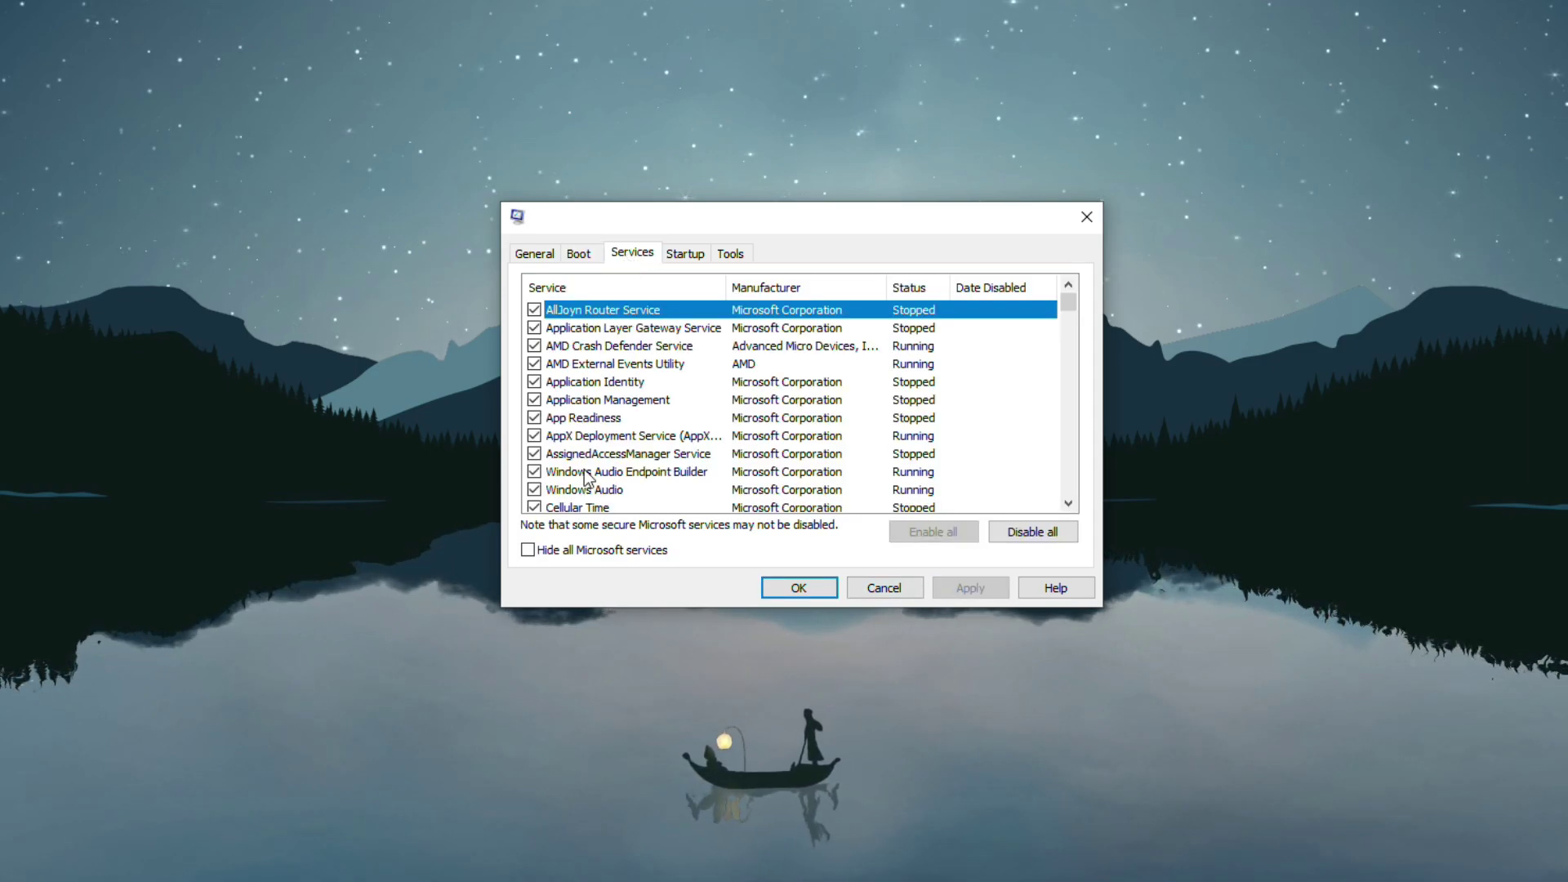
left_click(539, 552)
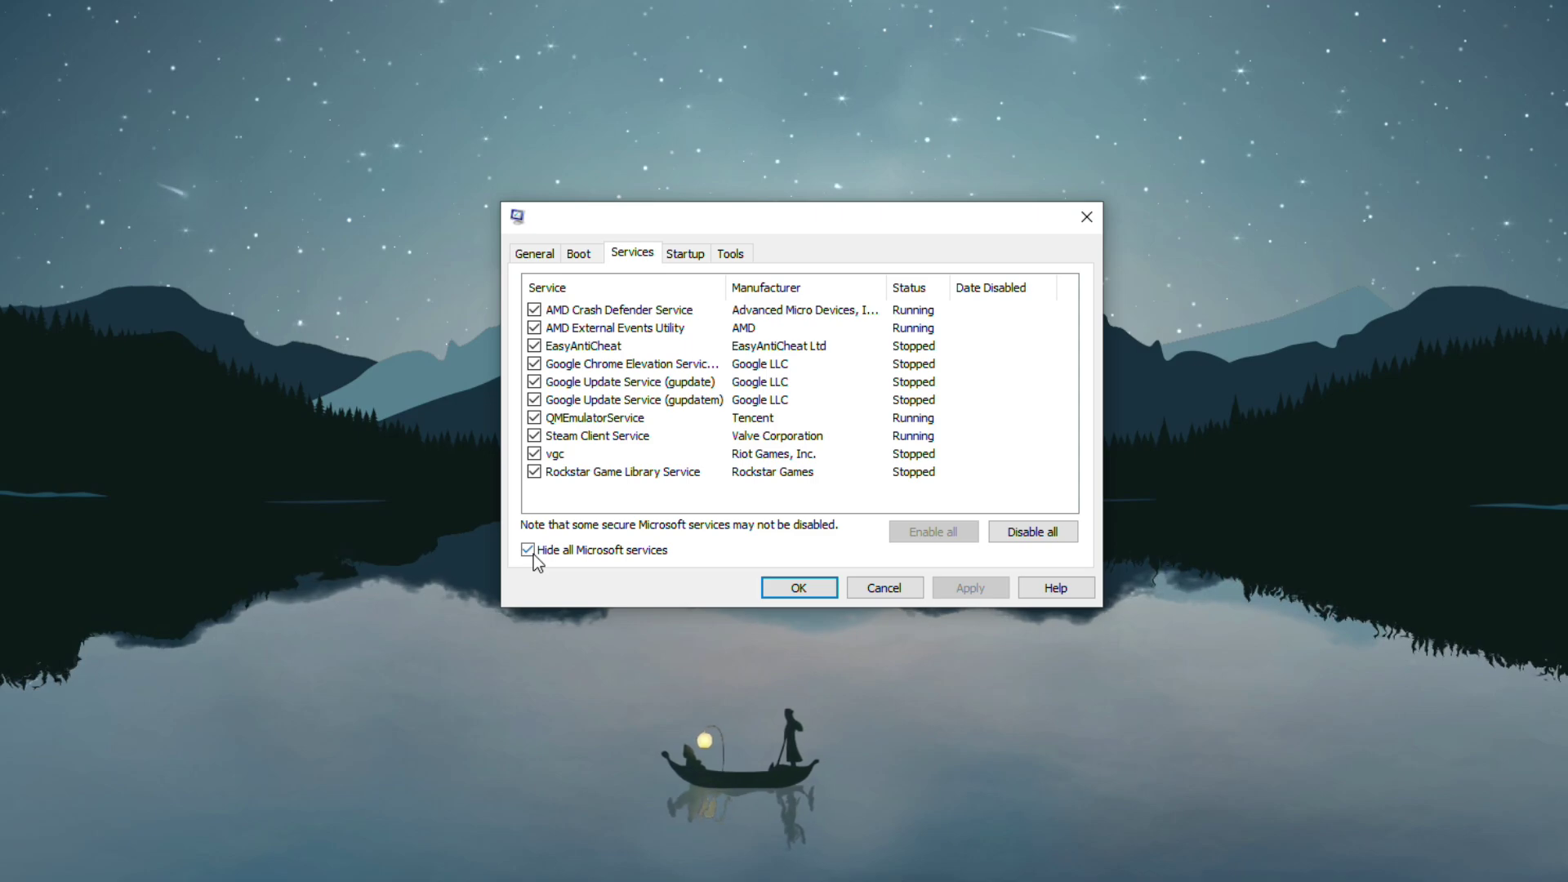
left_click(535, 435)
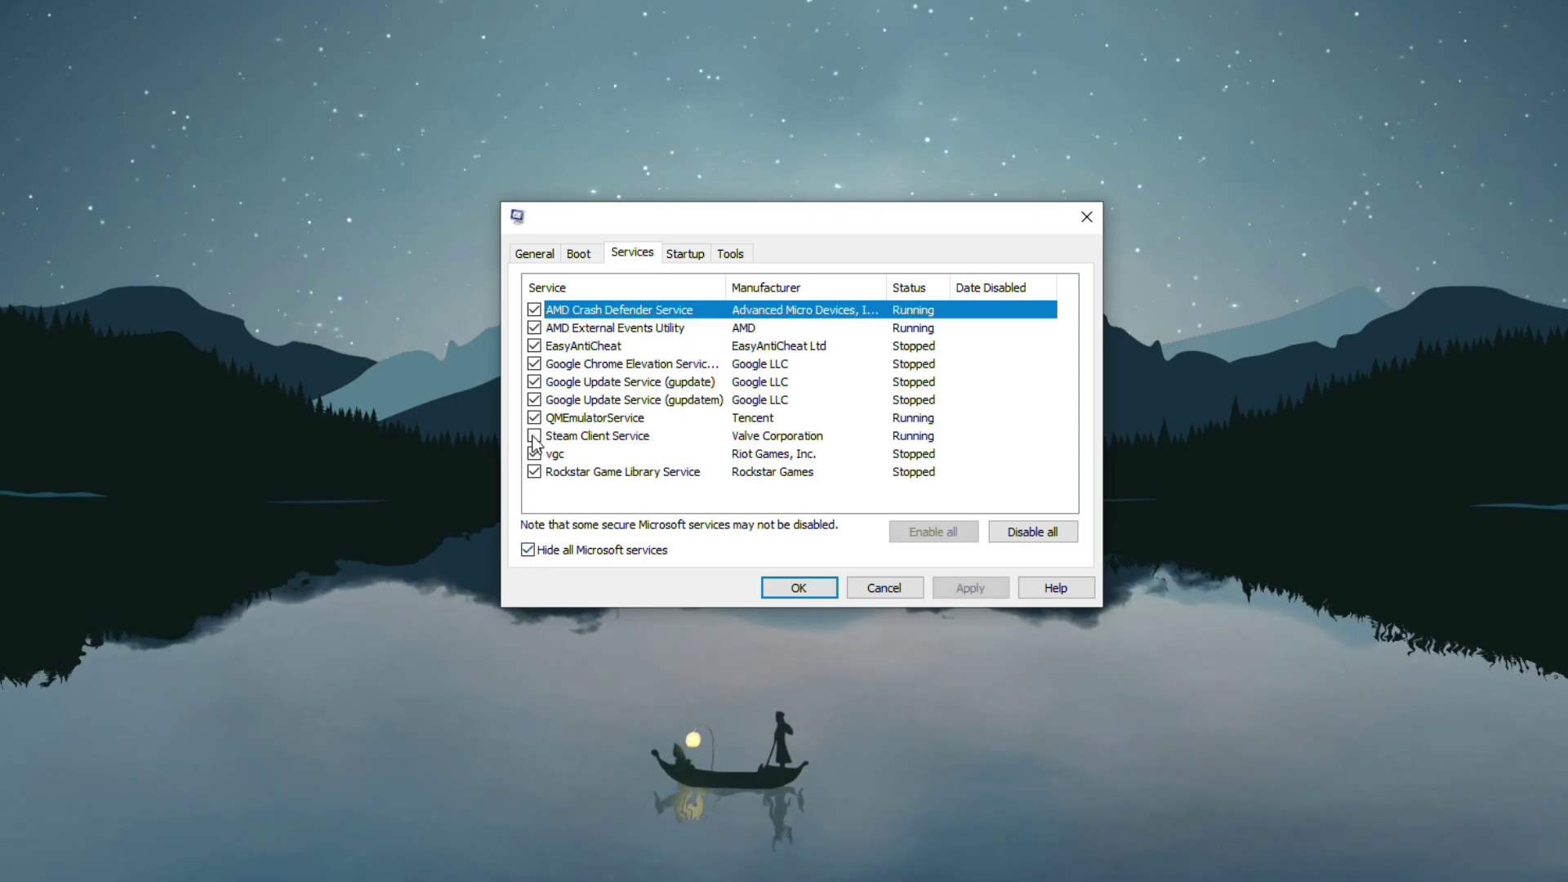
left_click(534, 364)
left_click(535, 345)
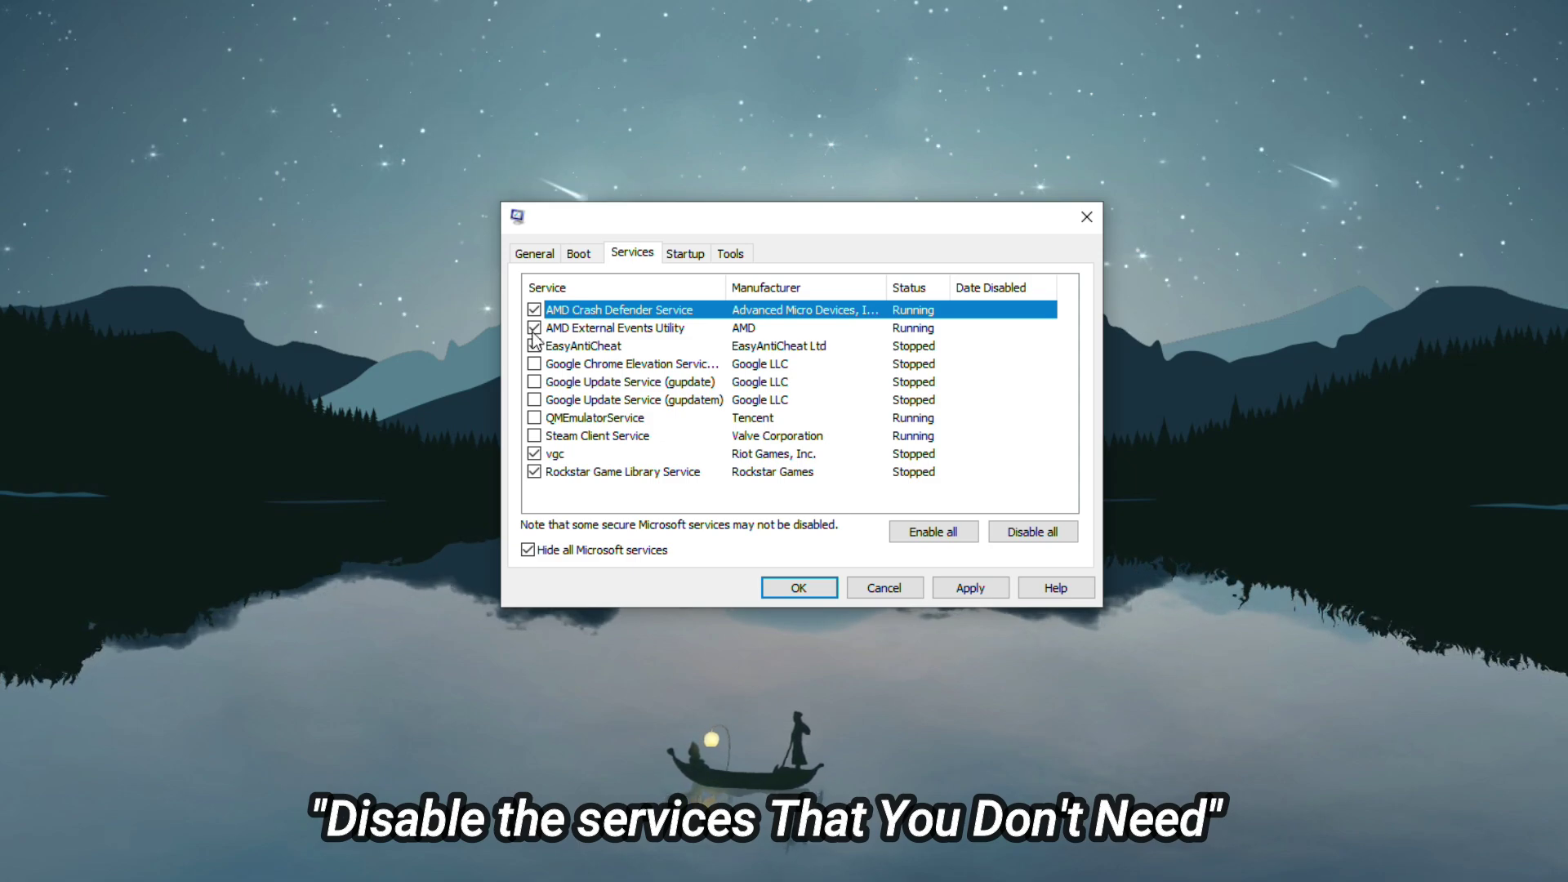
left_click(535, 328)
left_click(534, 345)
left_click(956, 591)
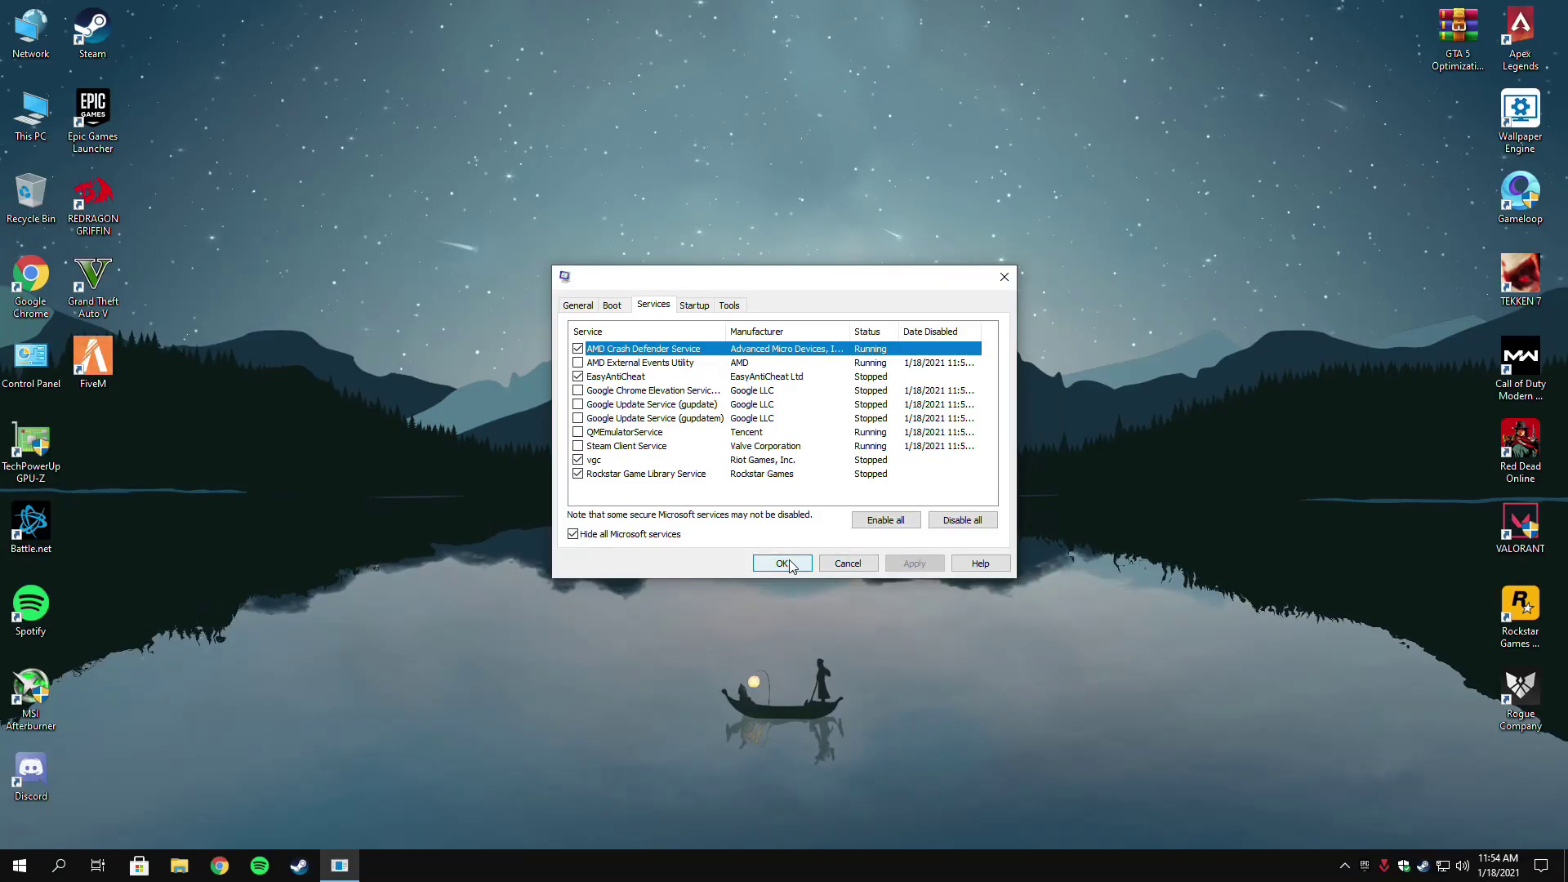
left_click(782, 563)
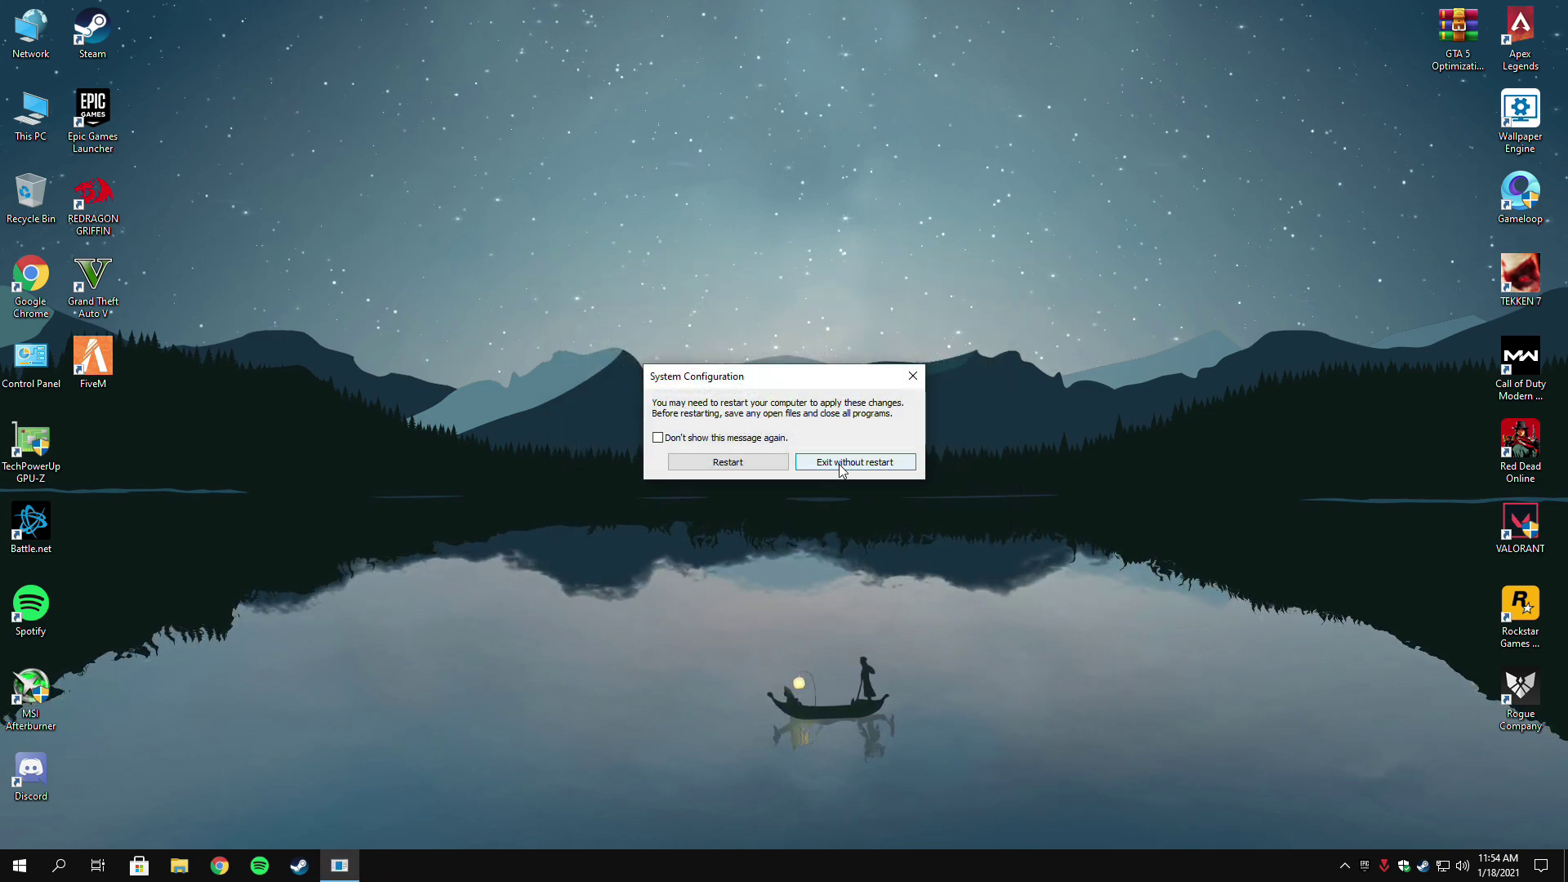
left_click(839, 463)
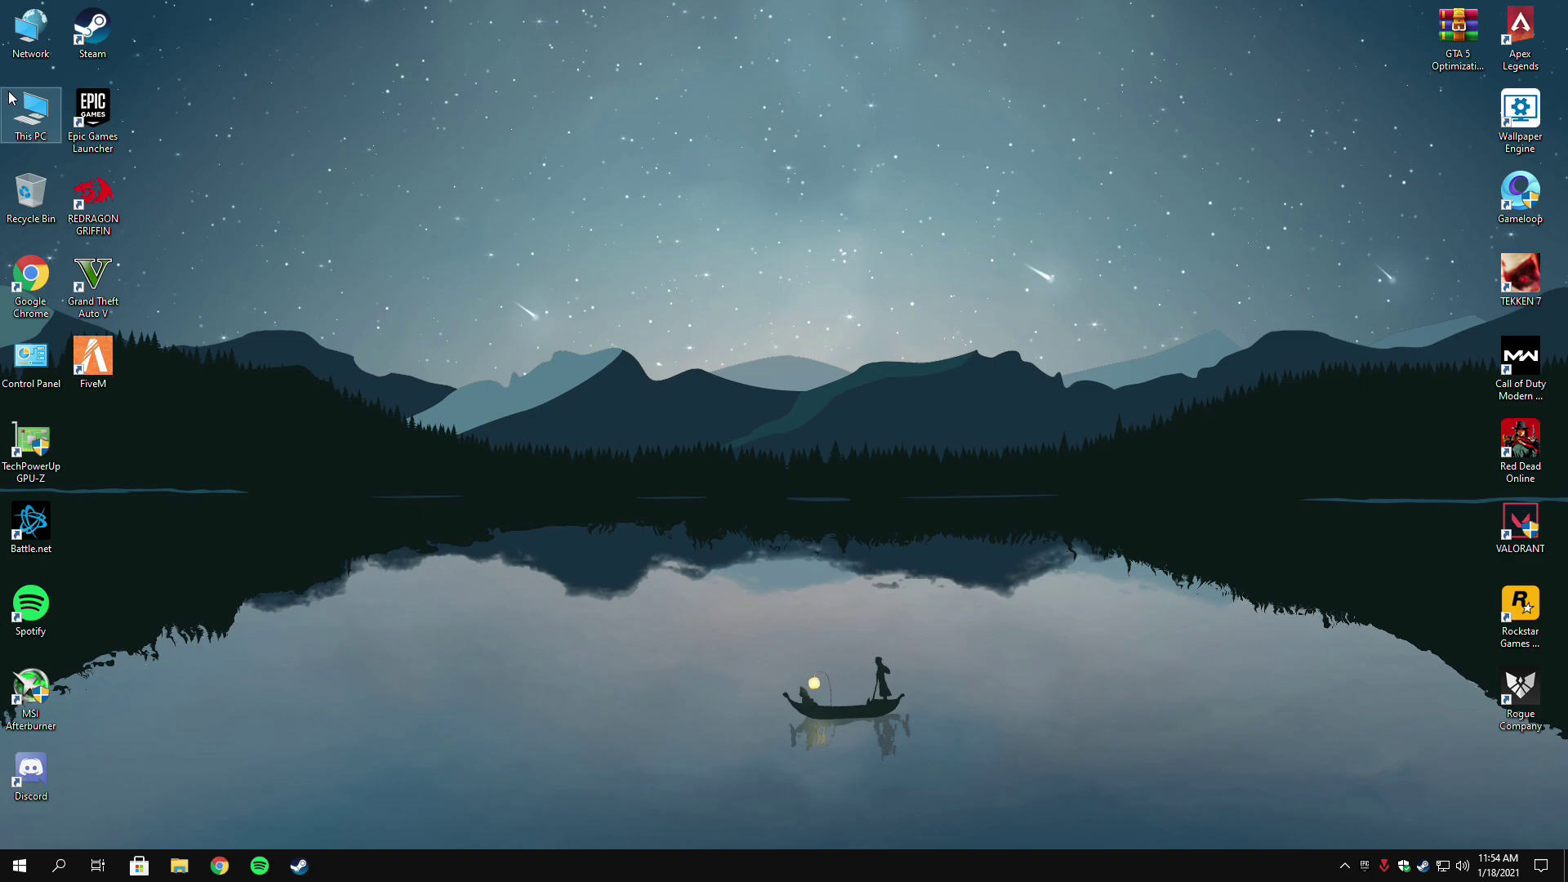
Open the advanced system settings from This PC's properties, disallow Remote Assistance connections to this computer, and apply the change.
right_click(30, 120)
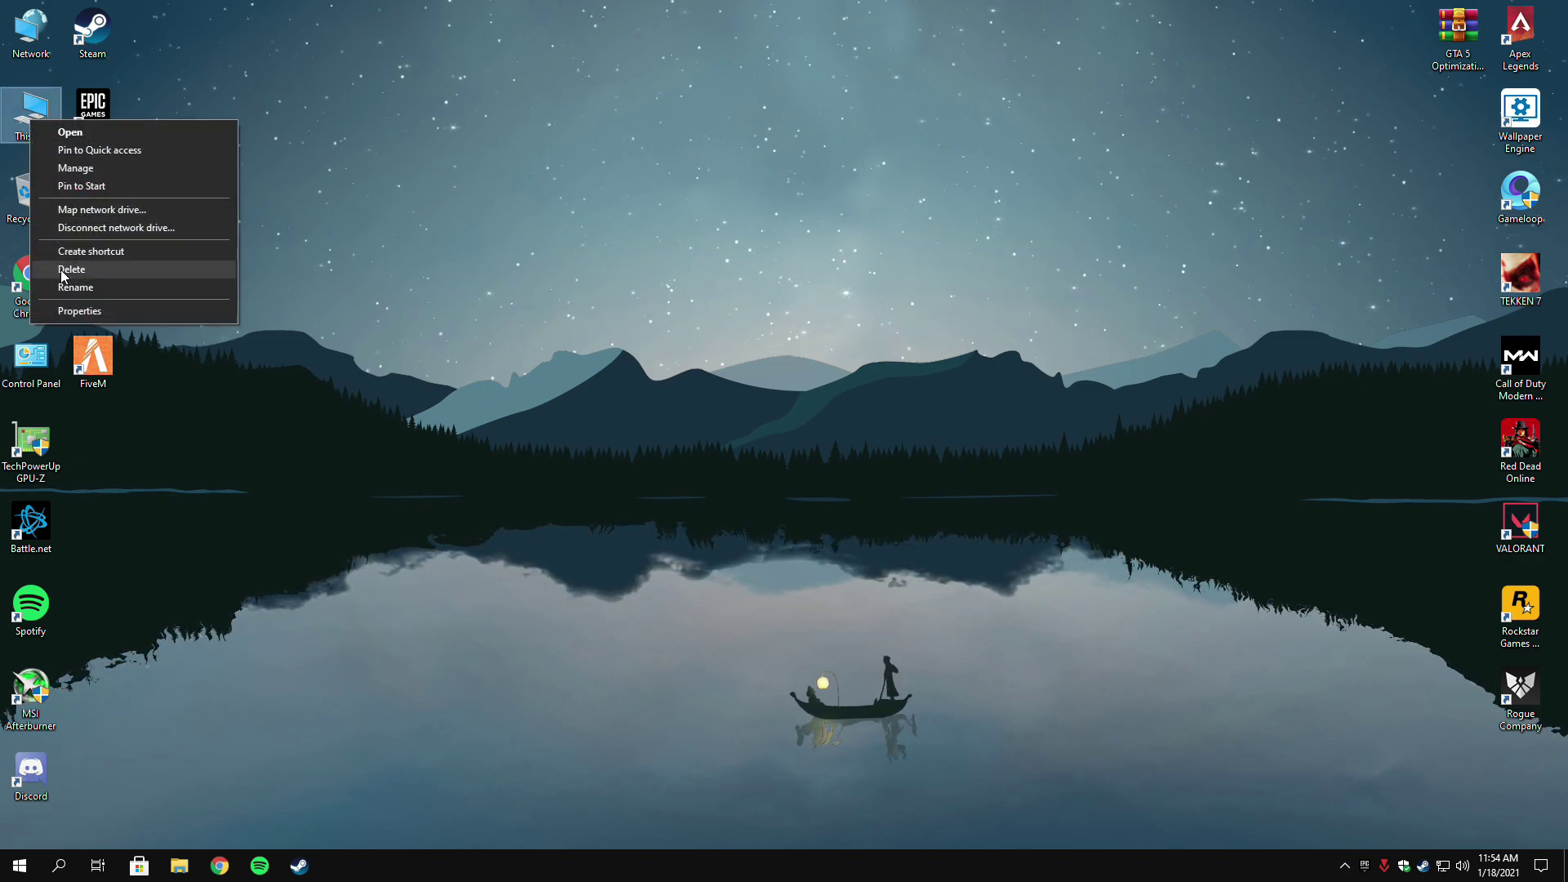
left_click(72, 312)
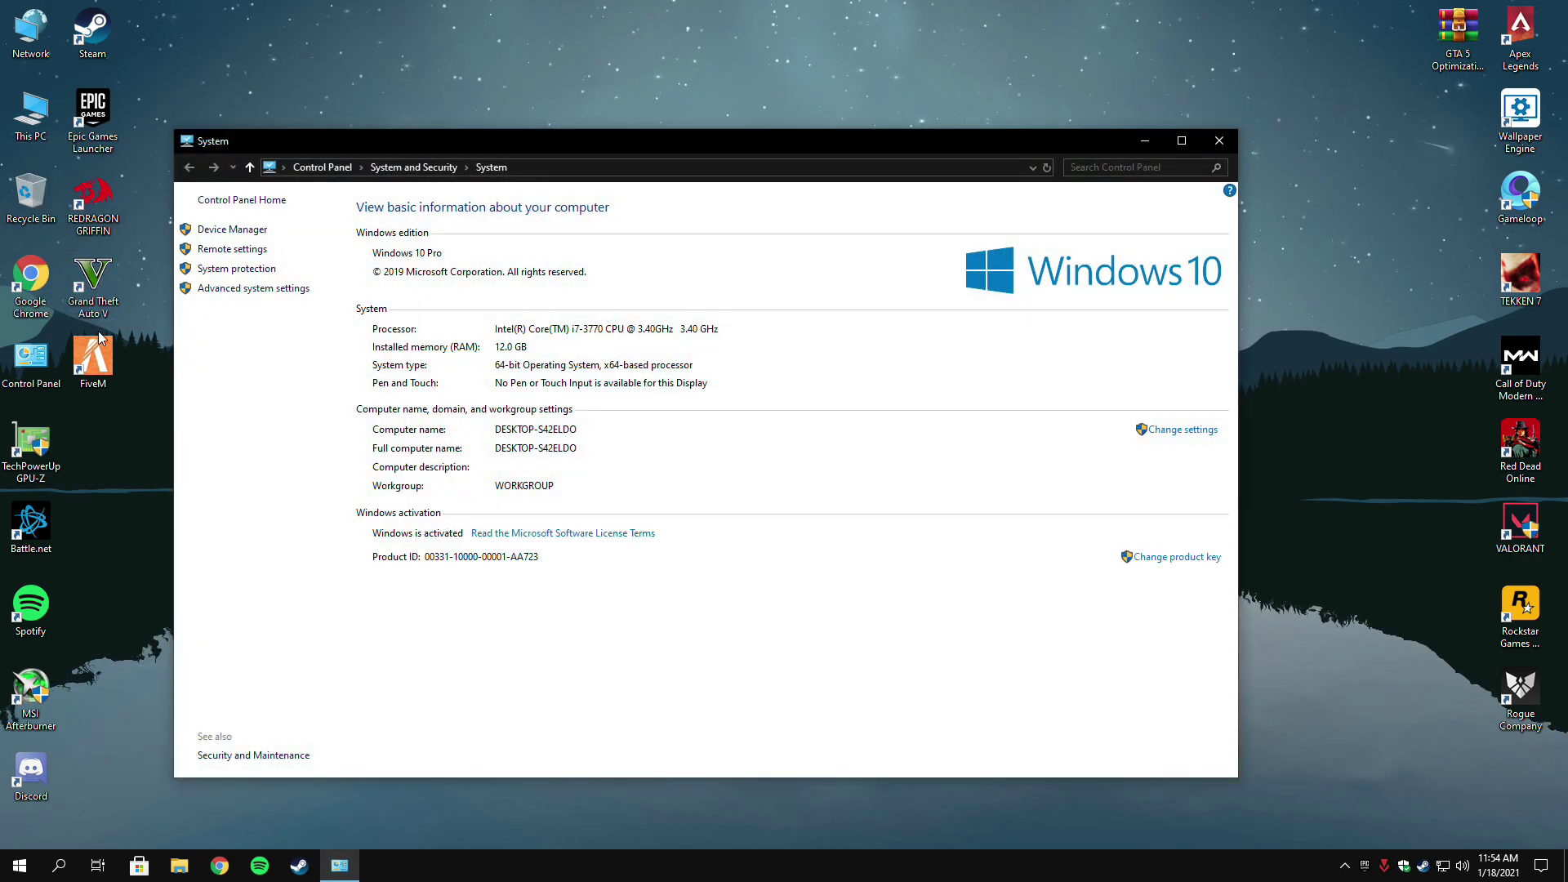
left_click(258, 299)
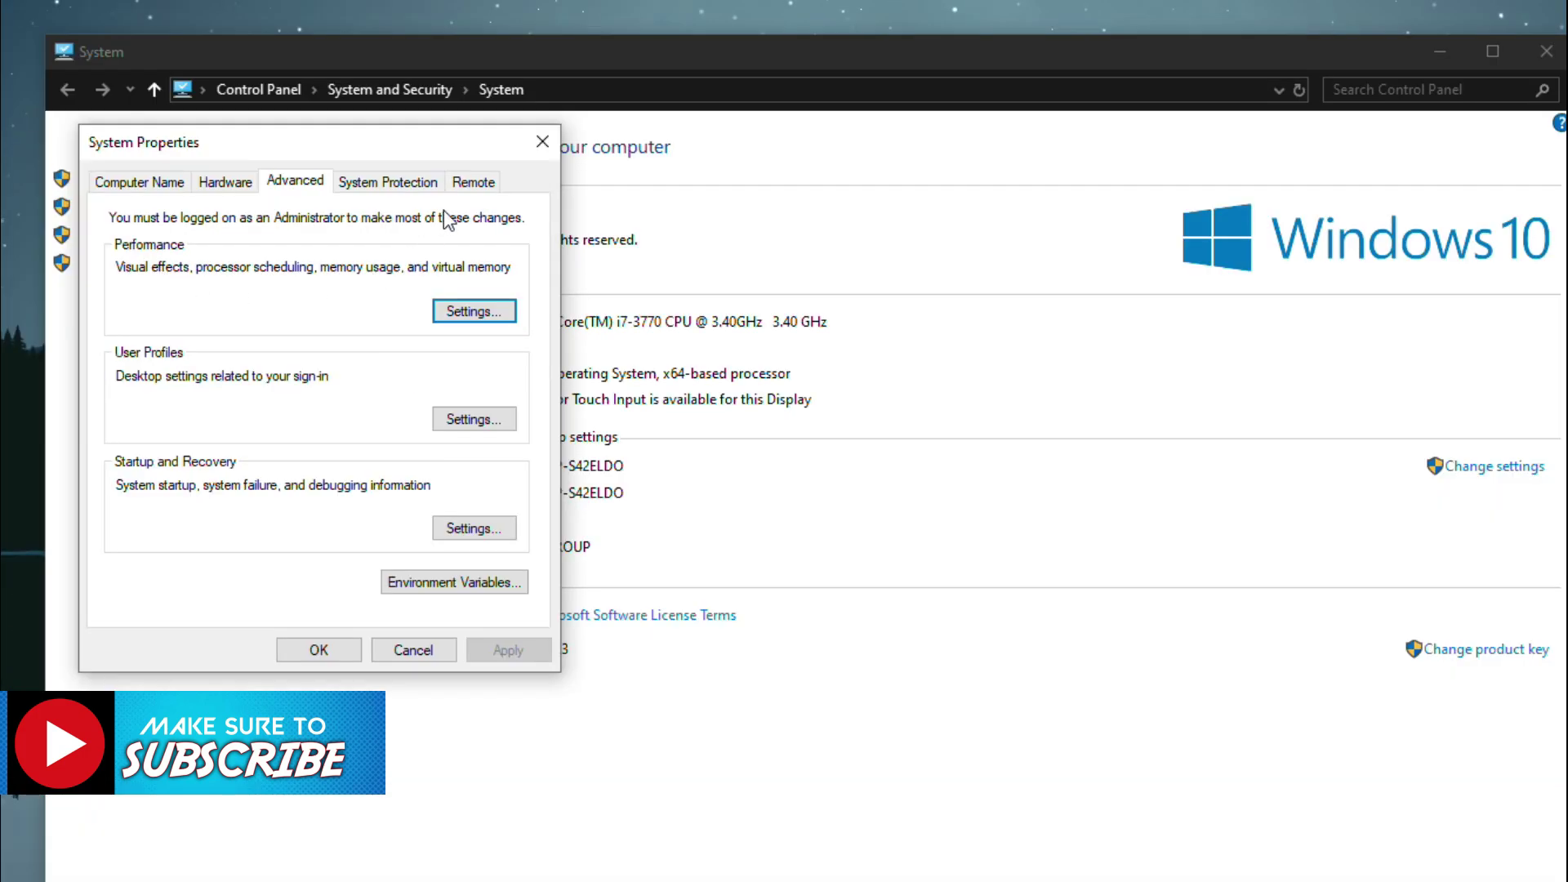
left_click(464, 186)
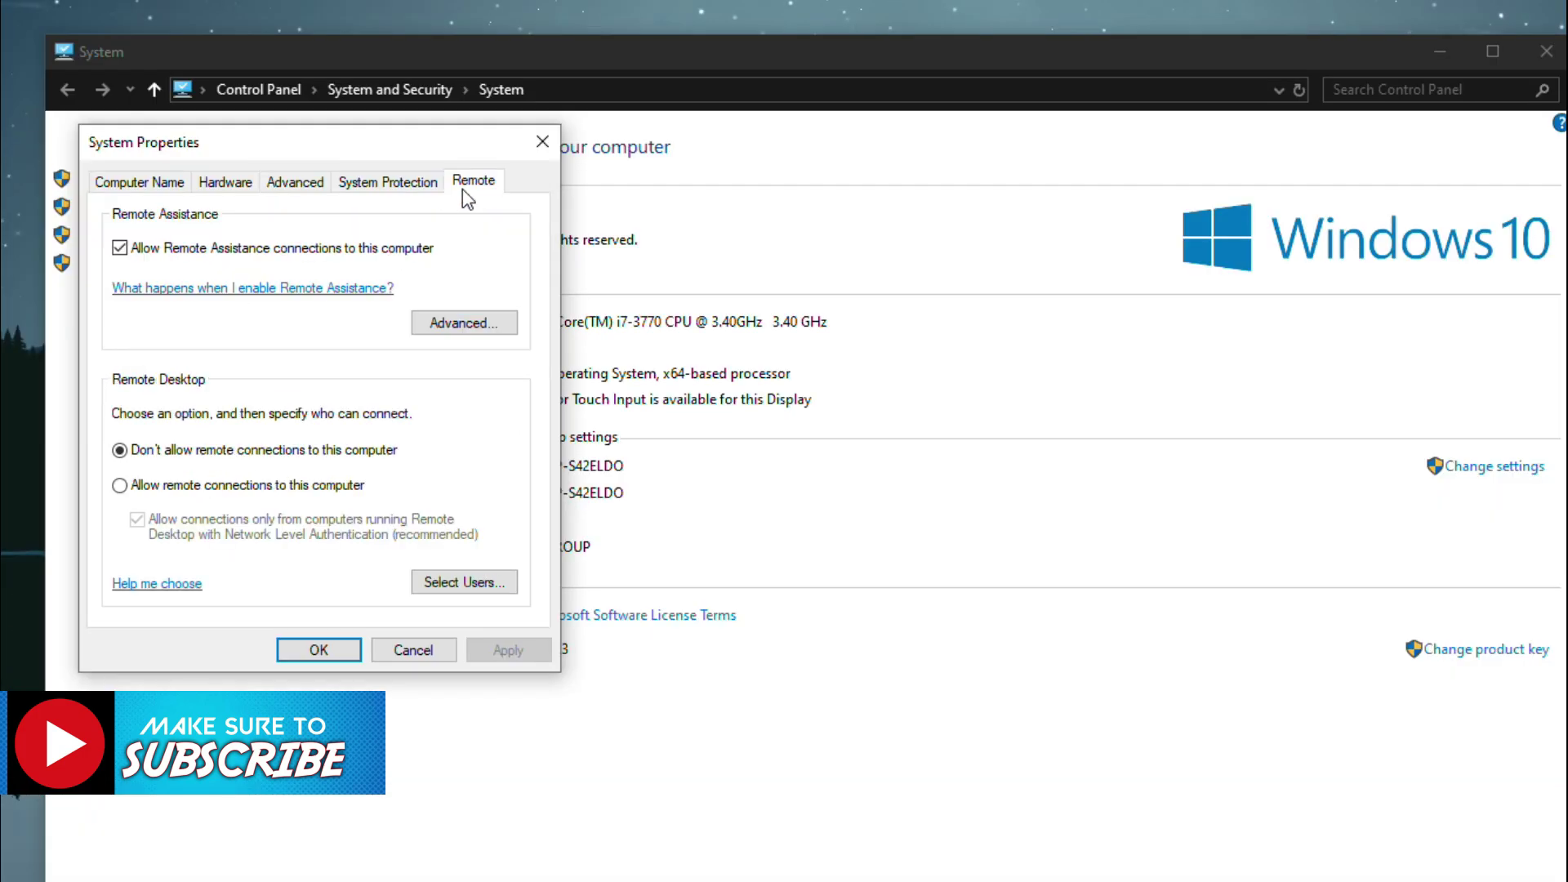
left_click(367, 252)
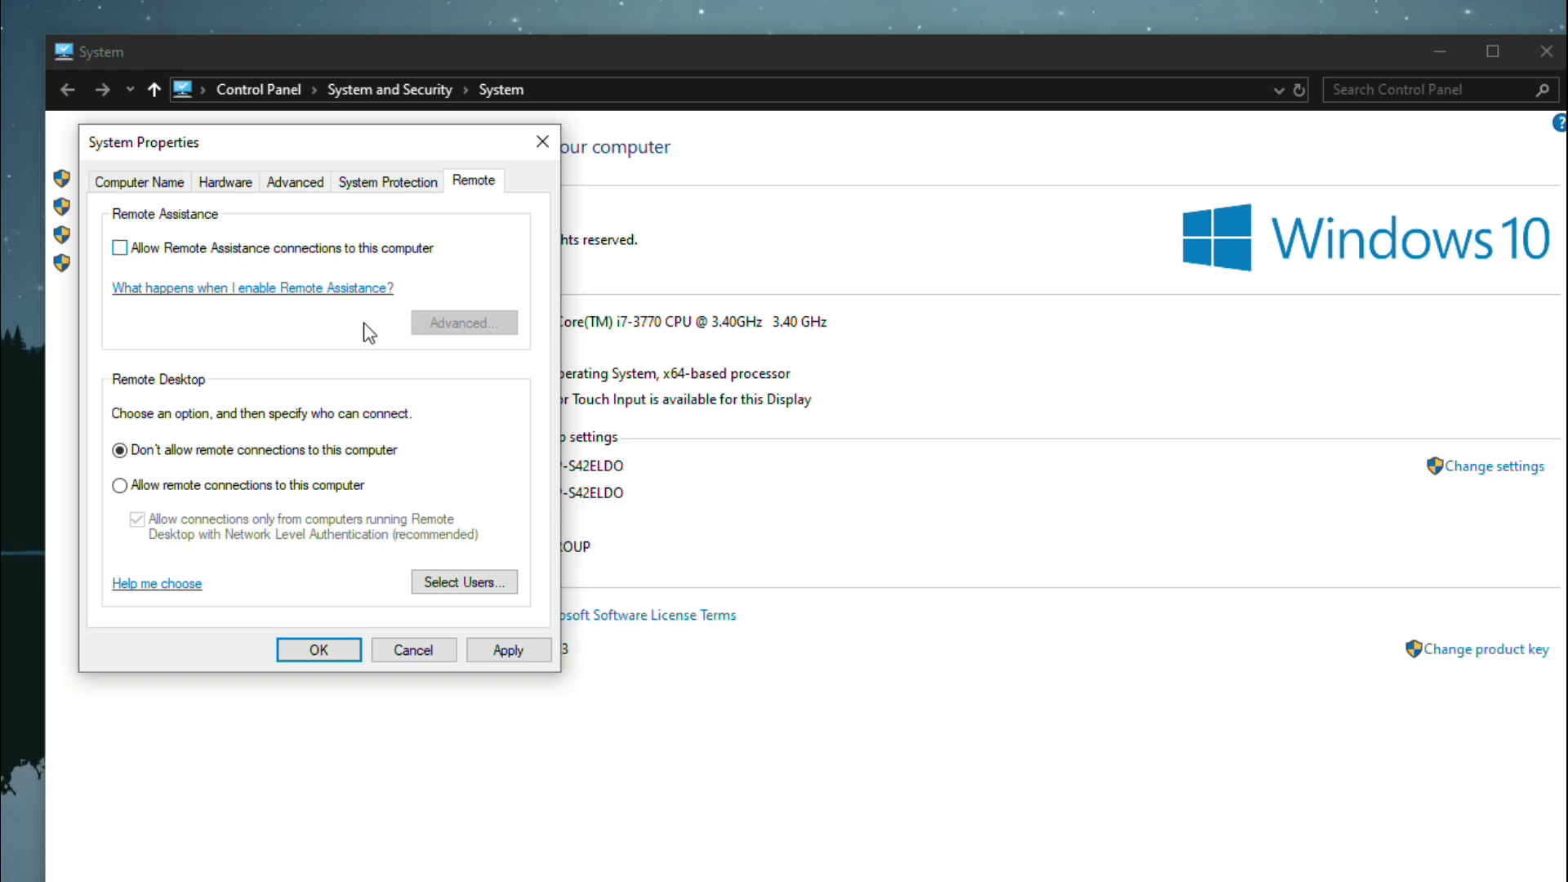
left_click(522, 652)
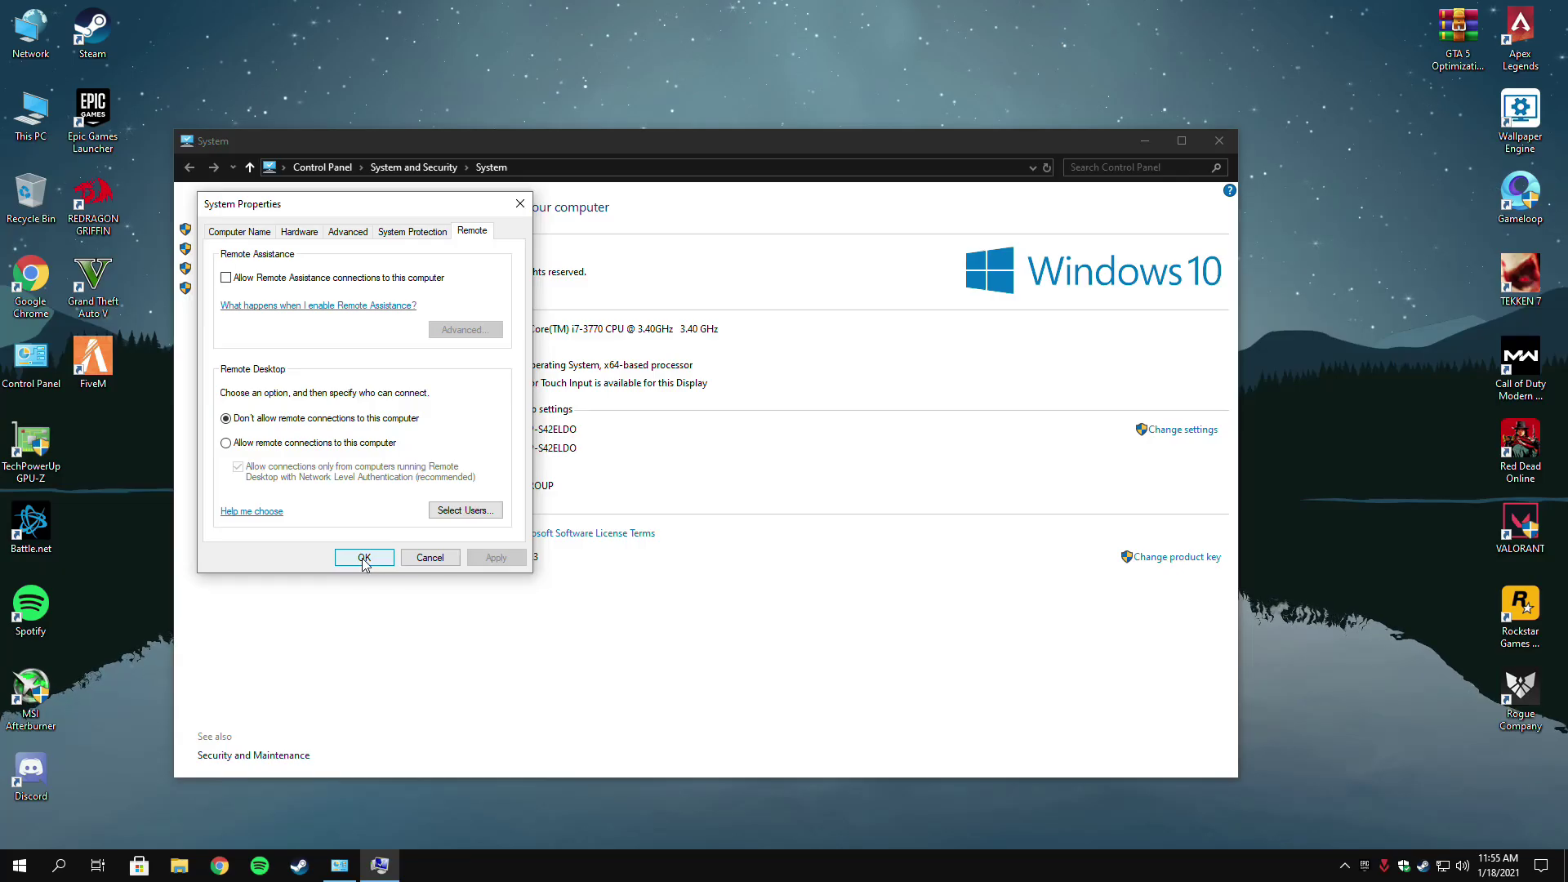
Confirm System Properties, close the System window, and open the Notifications & actions settings.
left_click(365, 558)
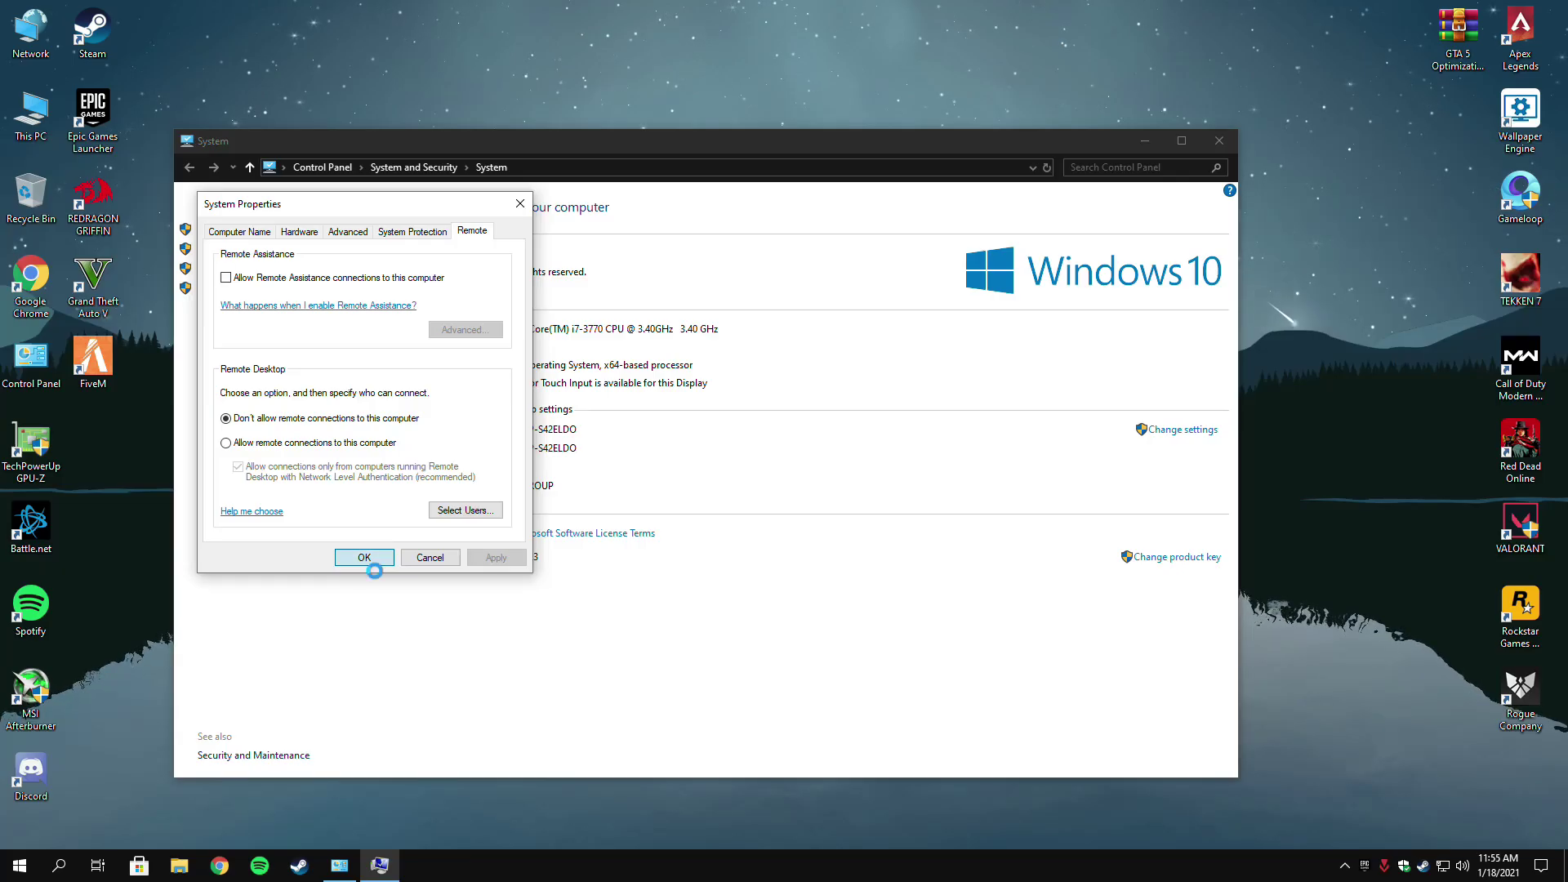
left_click(1214, 142)
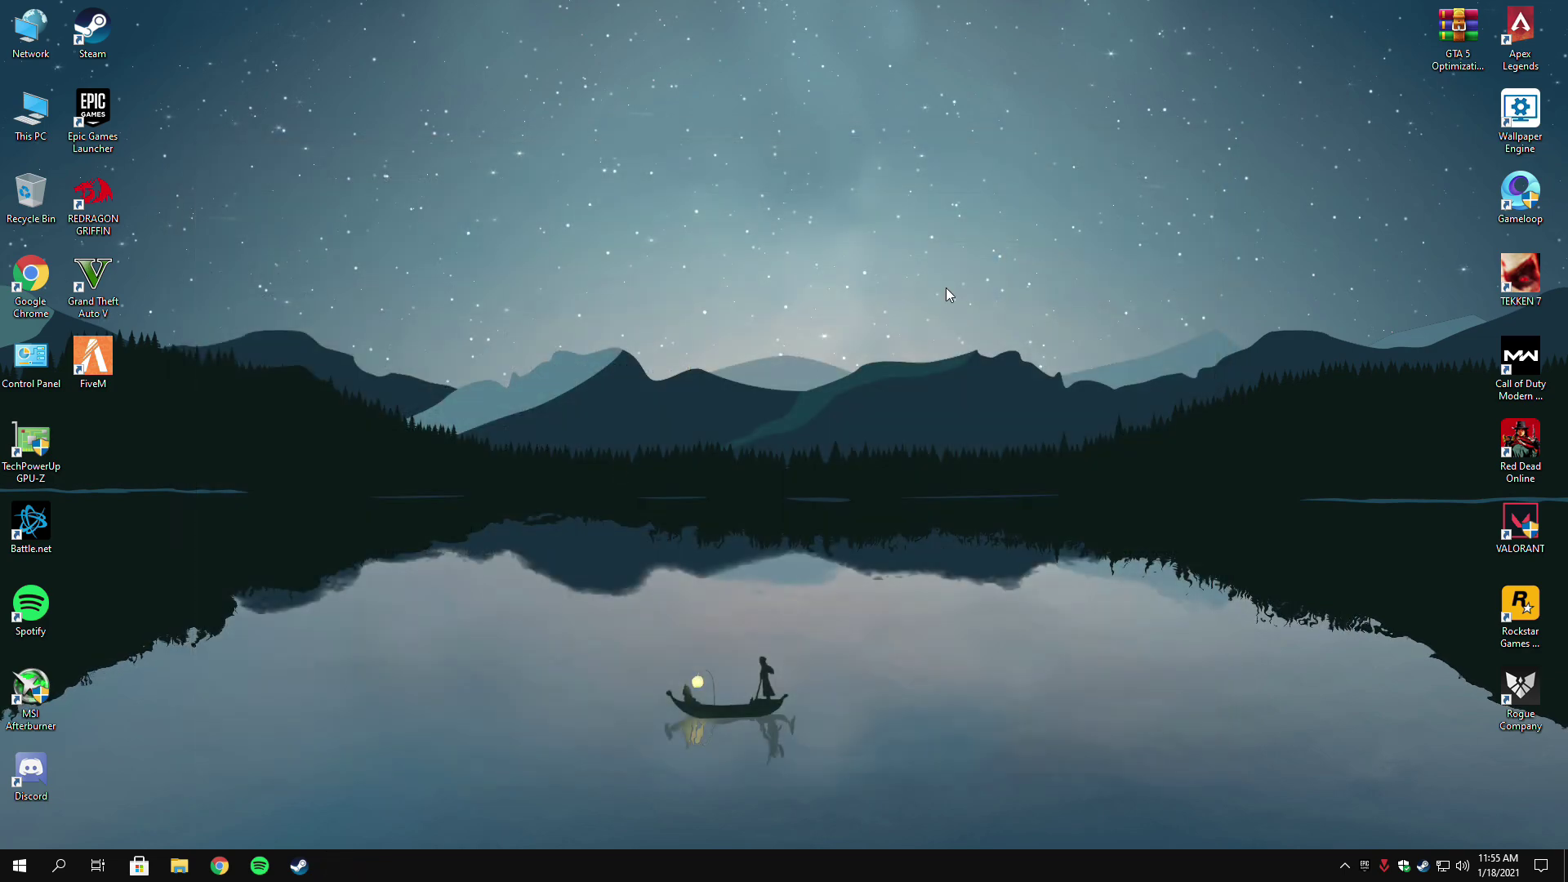
left_click(70, 858)
type("No")
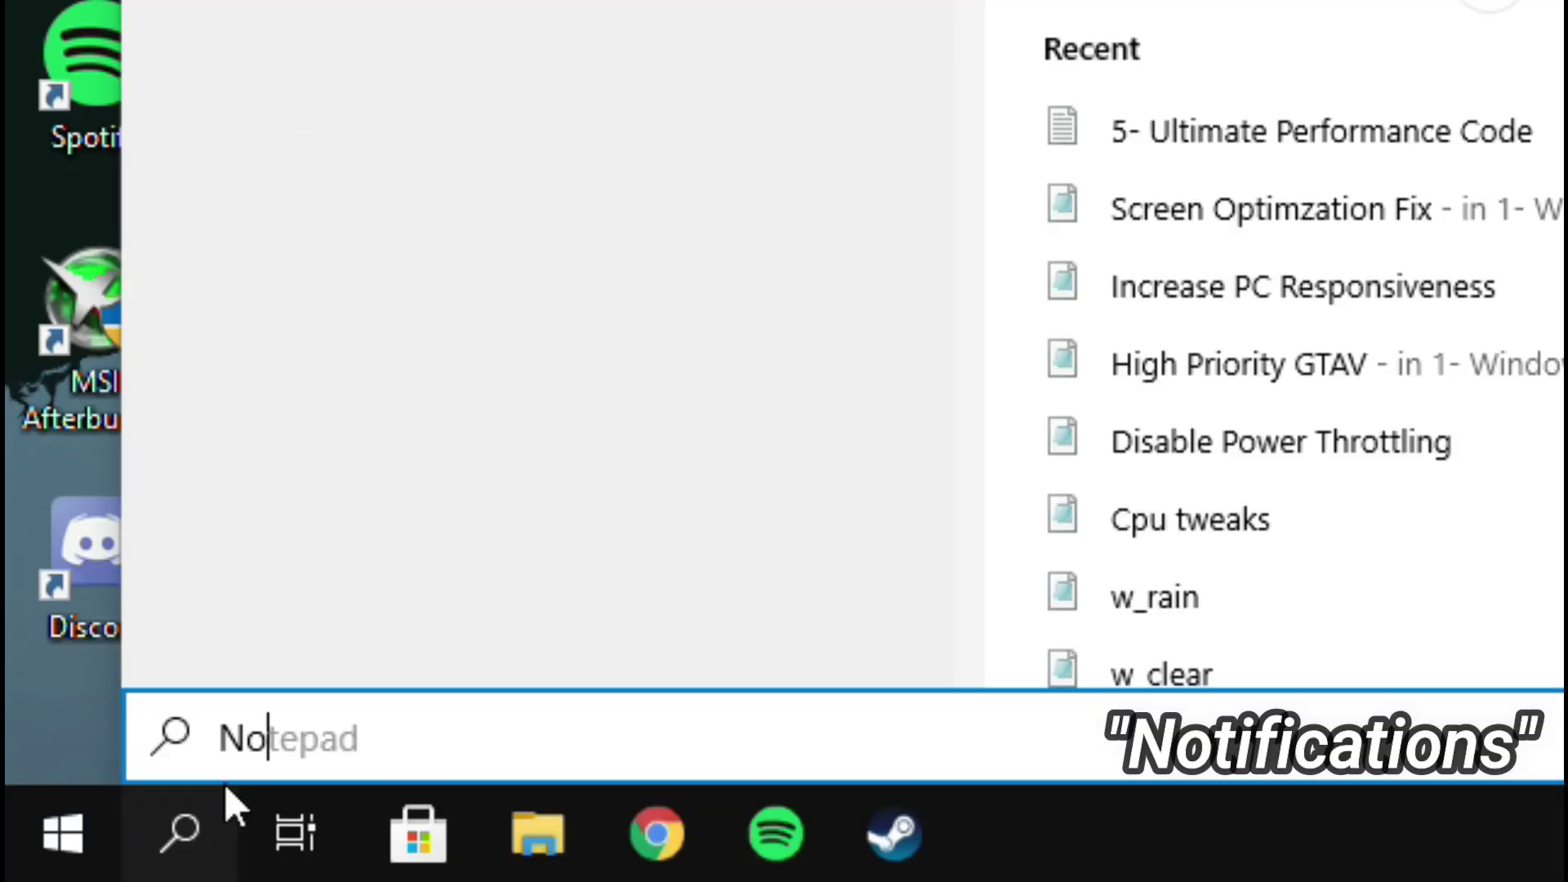
type("tificati")
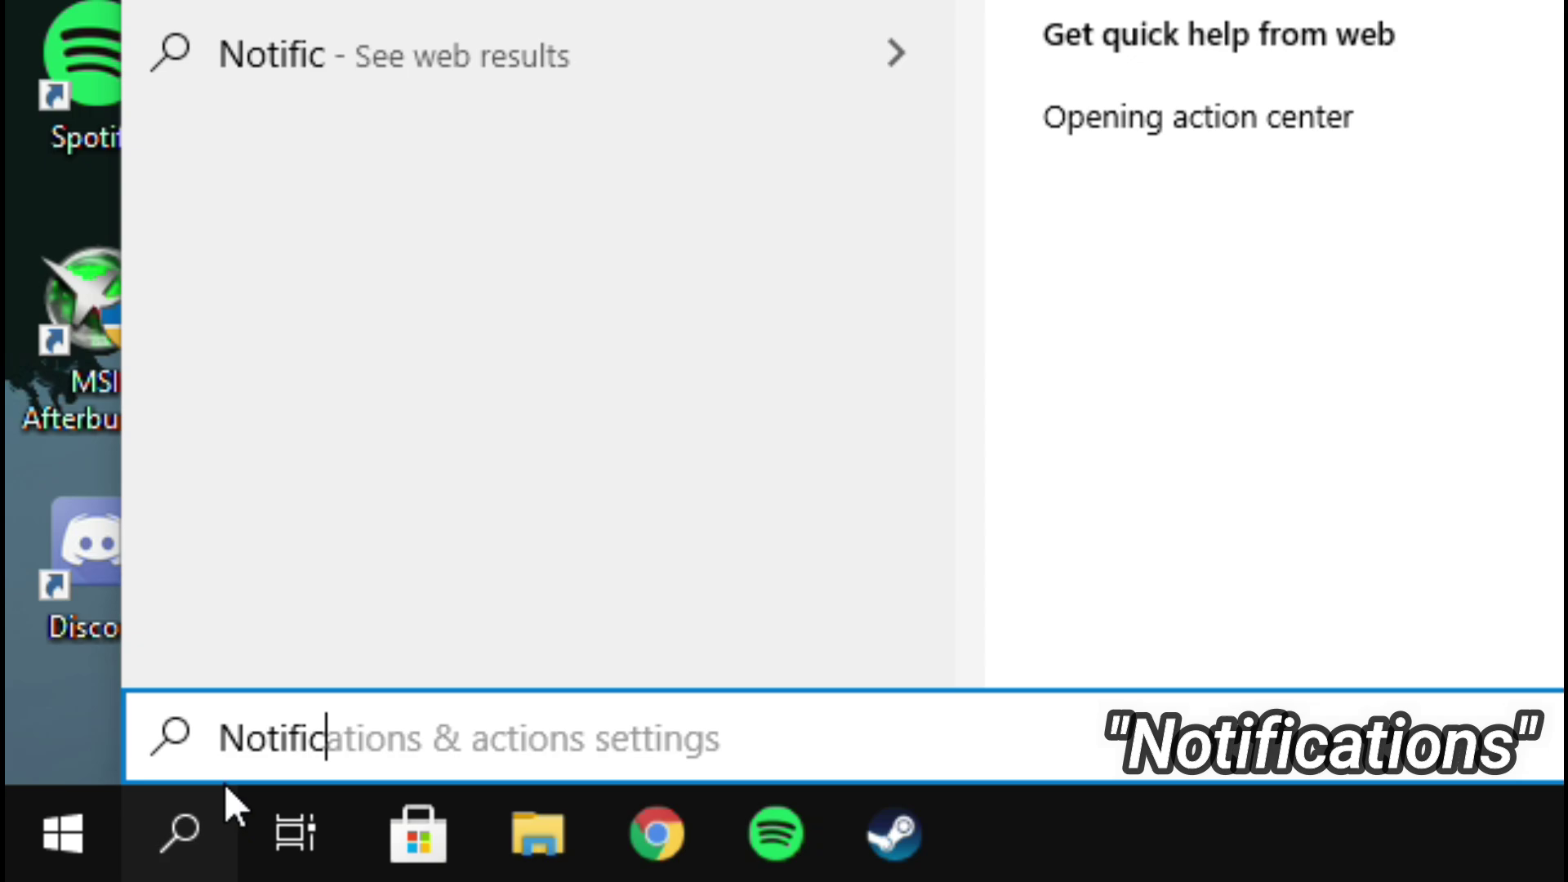
type("ons")
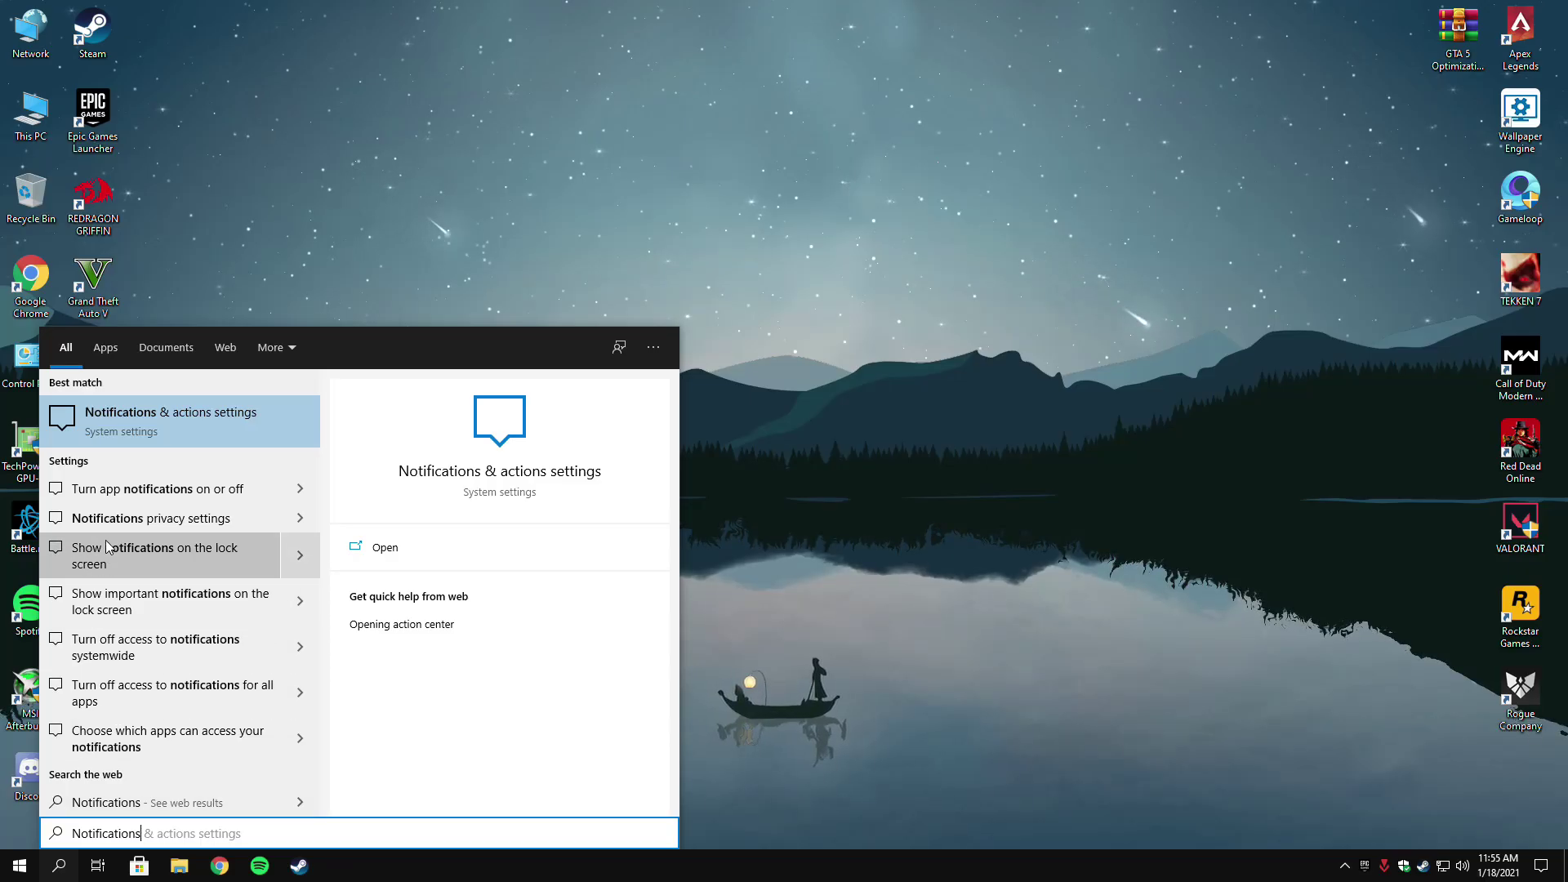
left_click(375, 544)
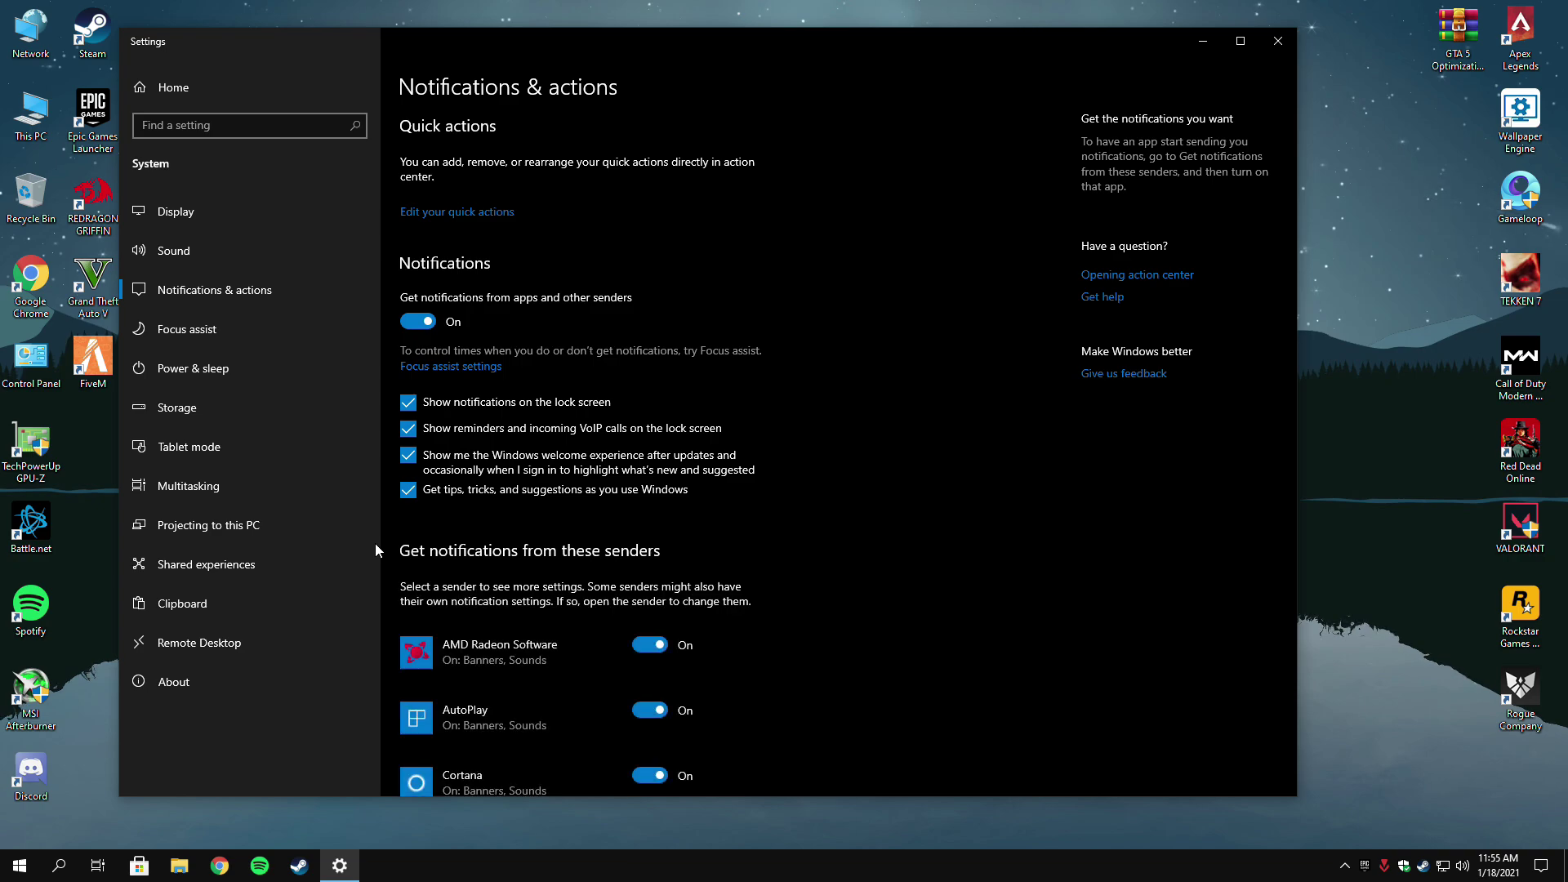
Turn off notifications from the senders AMD Radeon Software, AutoPlay, Cortana, Discord and Settings.
scroll(820, 590, "down", 3)
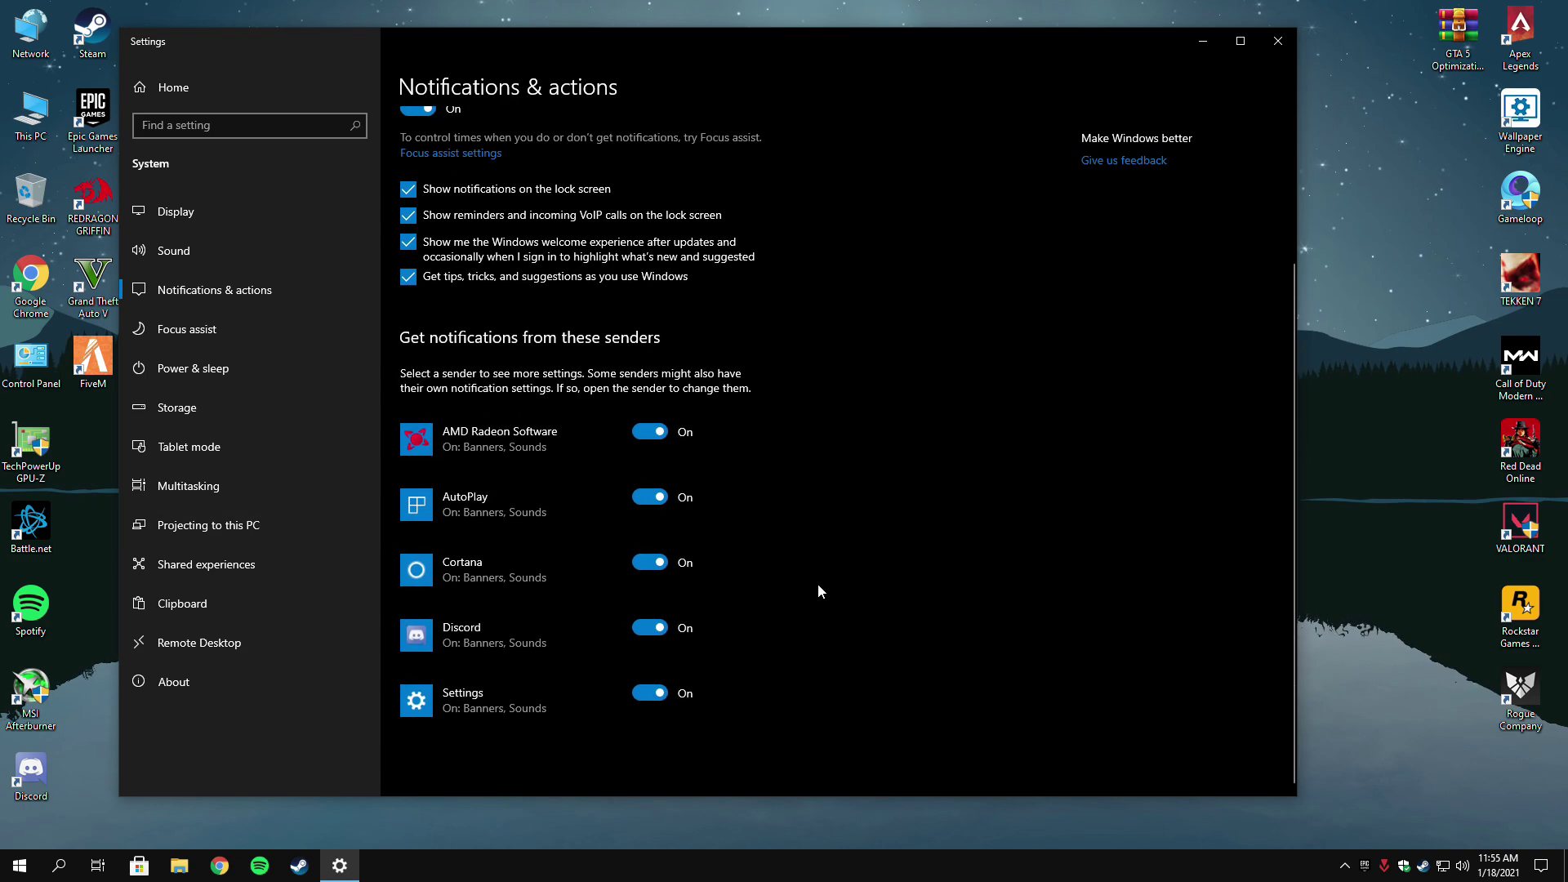
left_click(651, 694)
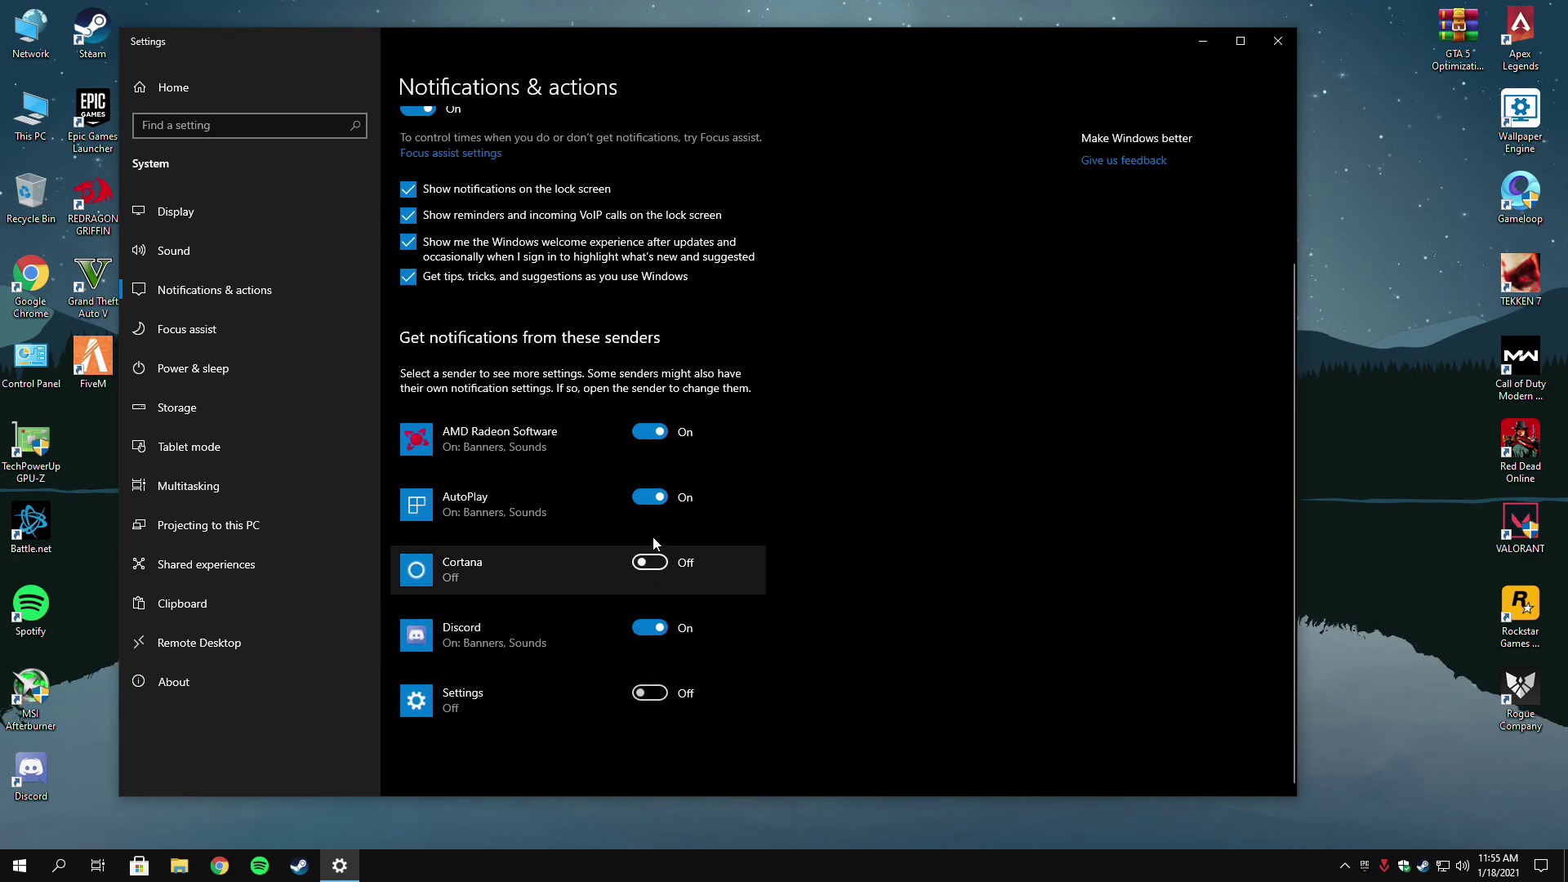
left_click(650, 432)
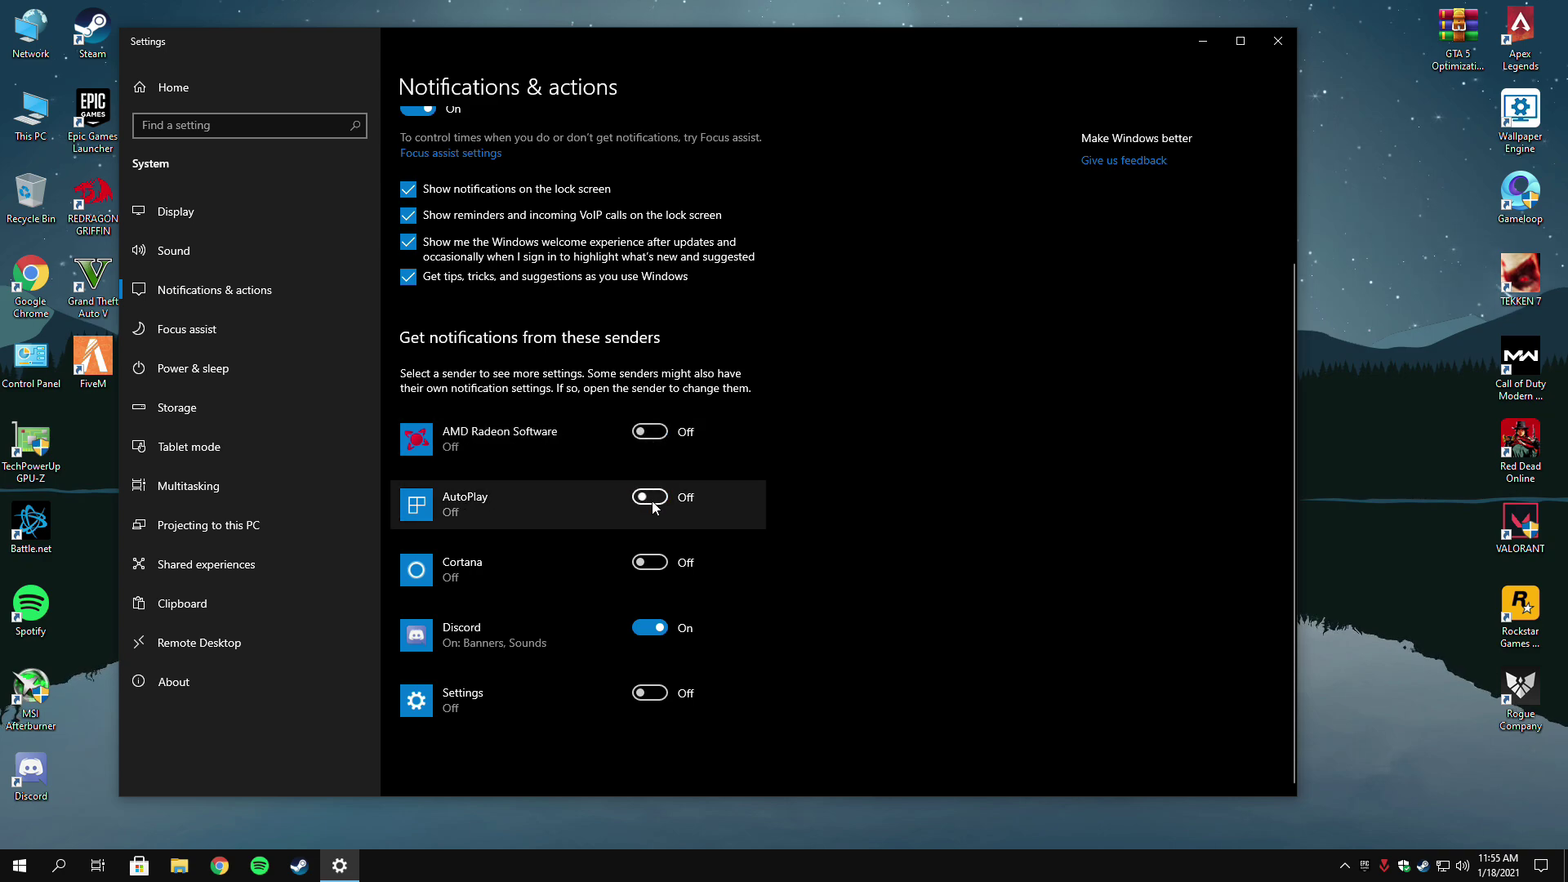
left_click(656, 630)
Disable the lock screen, reminders, welcome experience and tips options, turn off notifications from apps and other senders, and close Settings.
scroll(702, 653, "up", 2)
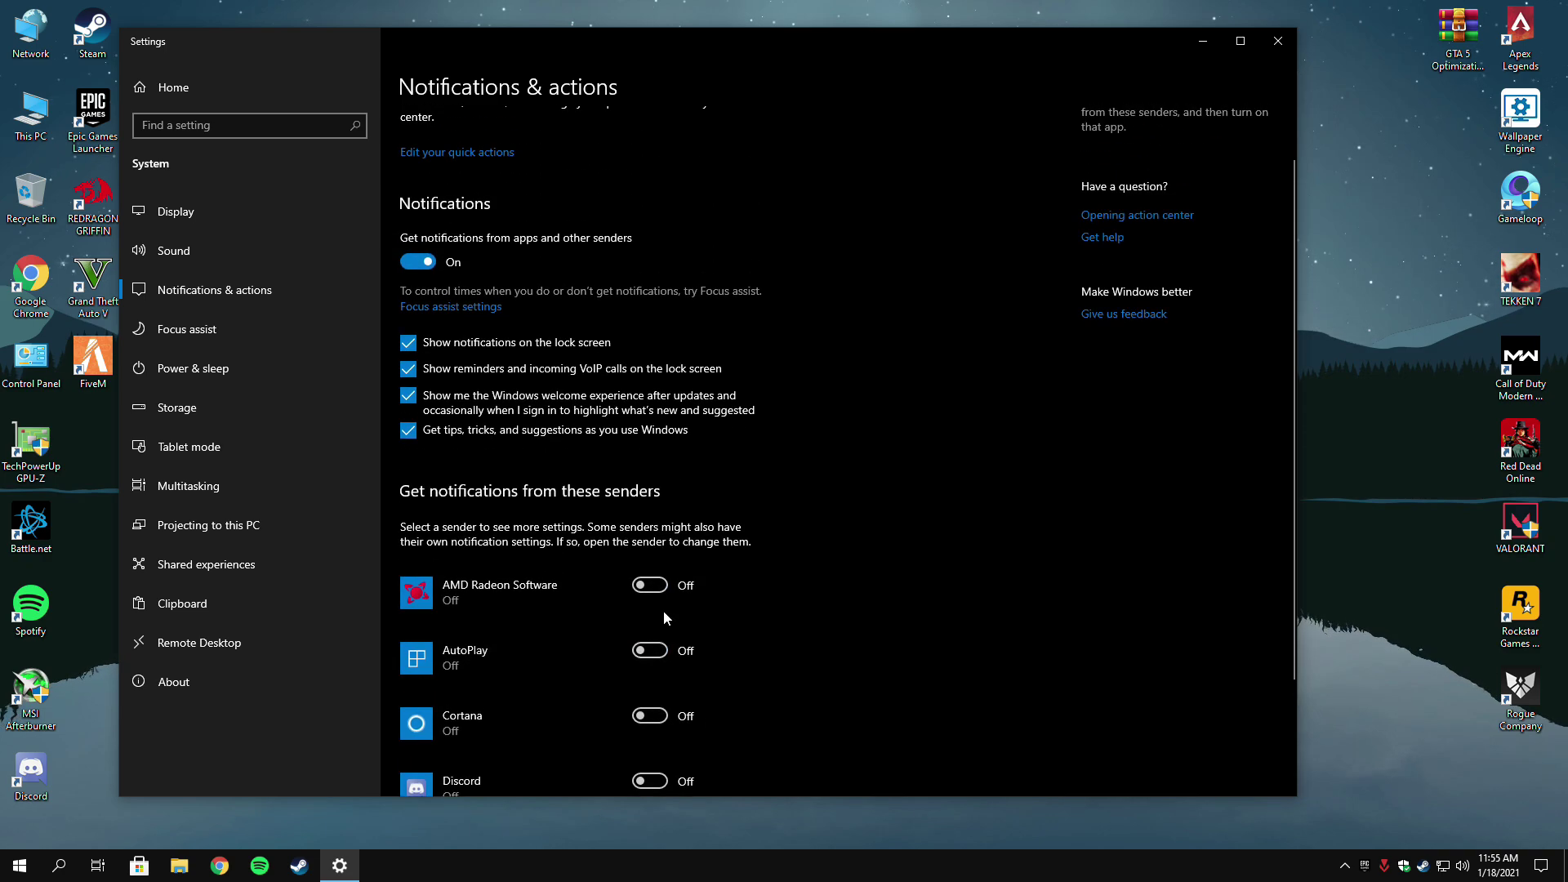
scroll(505, 426, "up", 1)
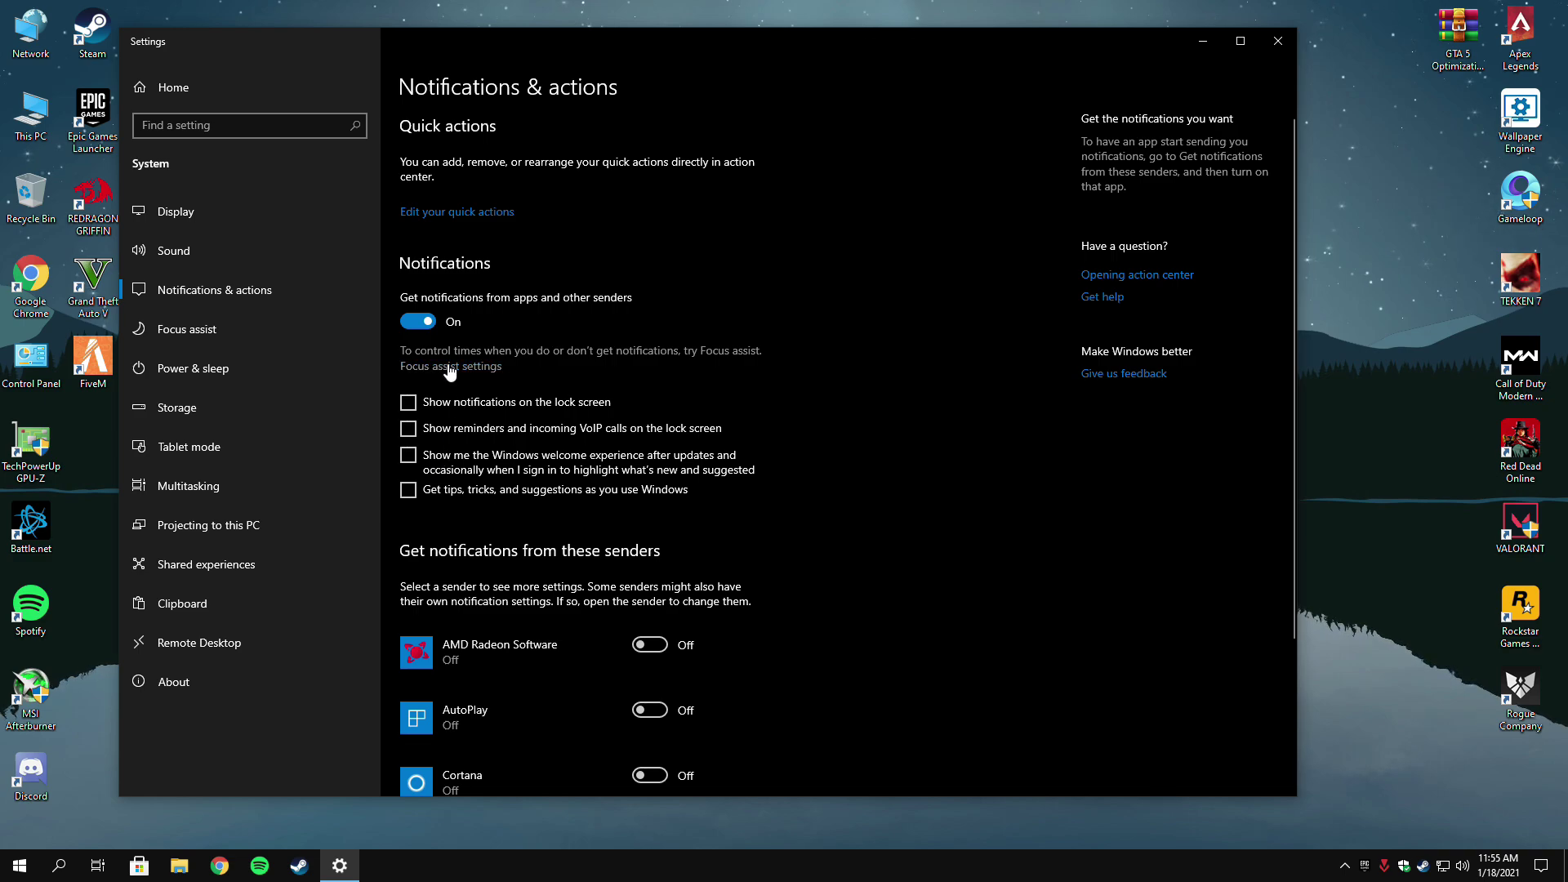
left_click(426, 323)
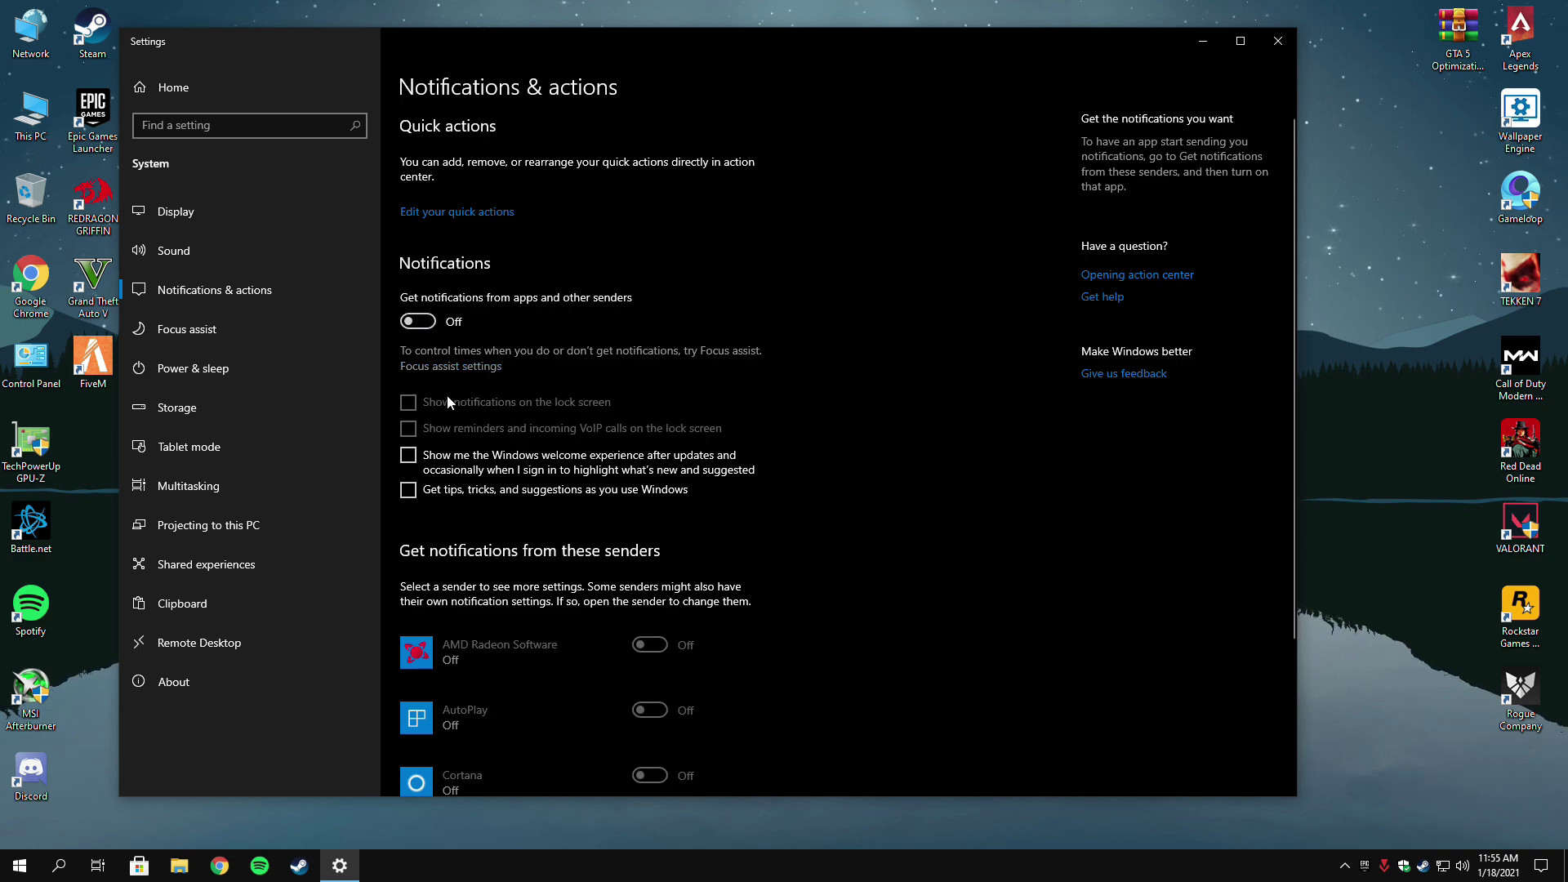
left_click_drag(1290, 418, 1271, 282)
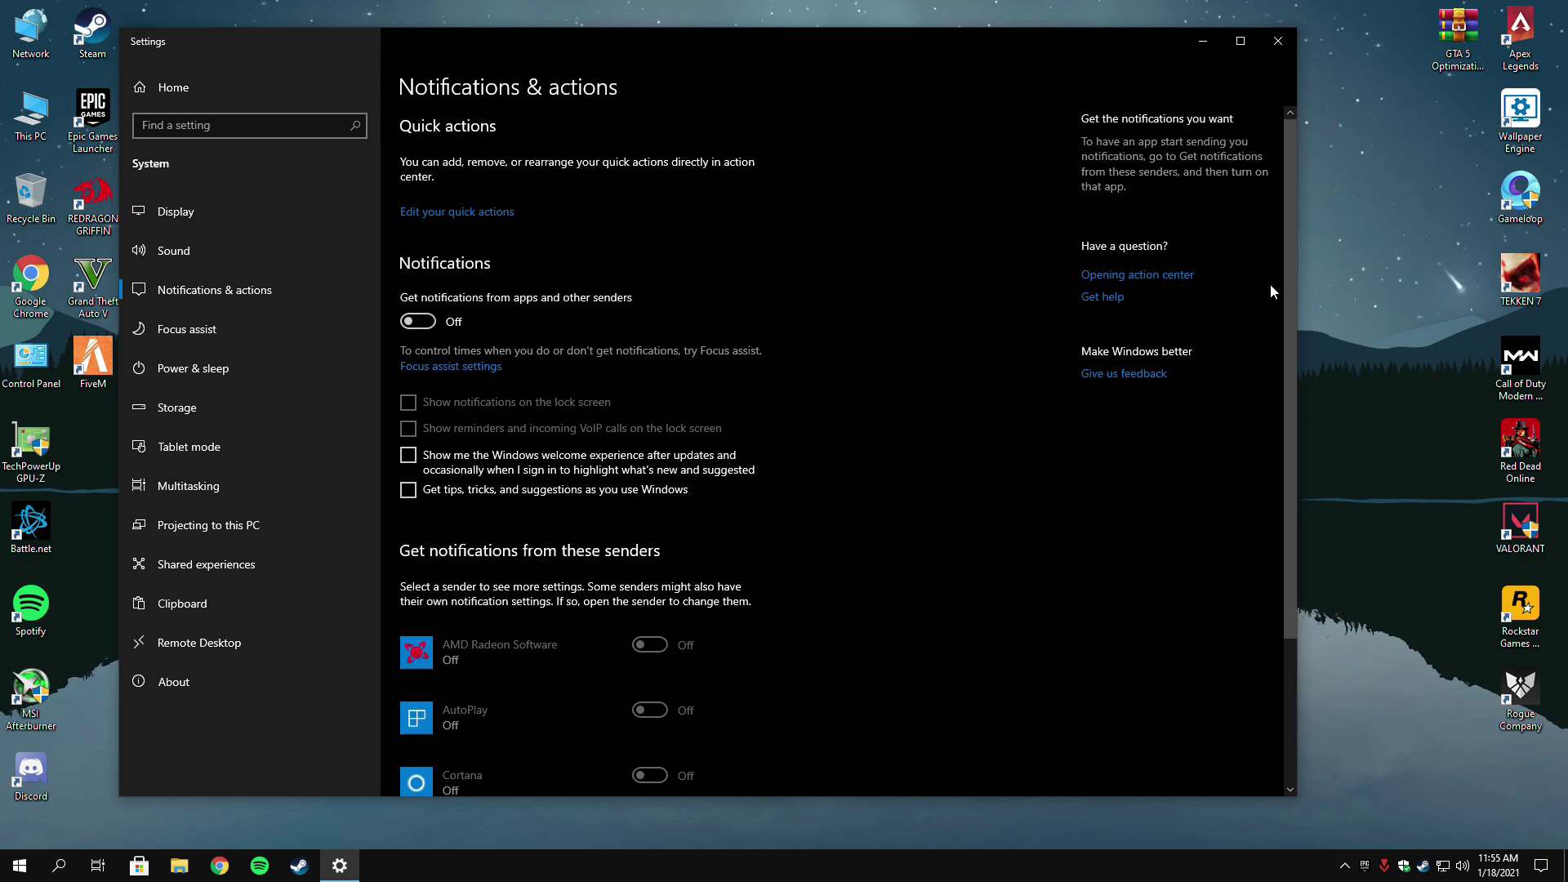
left_click(1279, 41)
Open the Background apps settings, turn off letting apps run in the background, and close Settings.
left_click(59, 865)
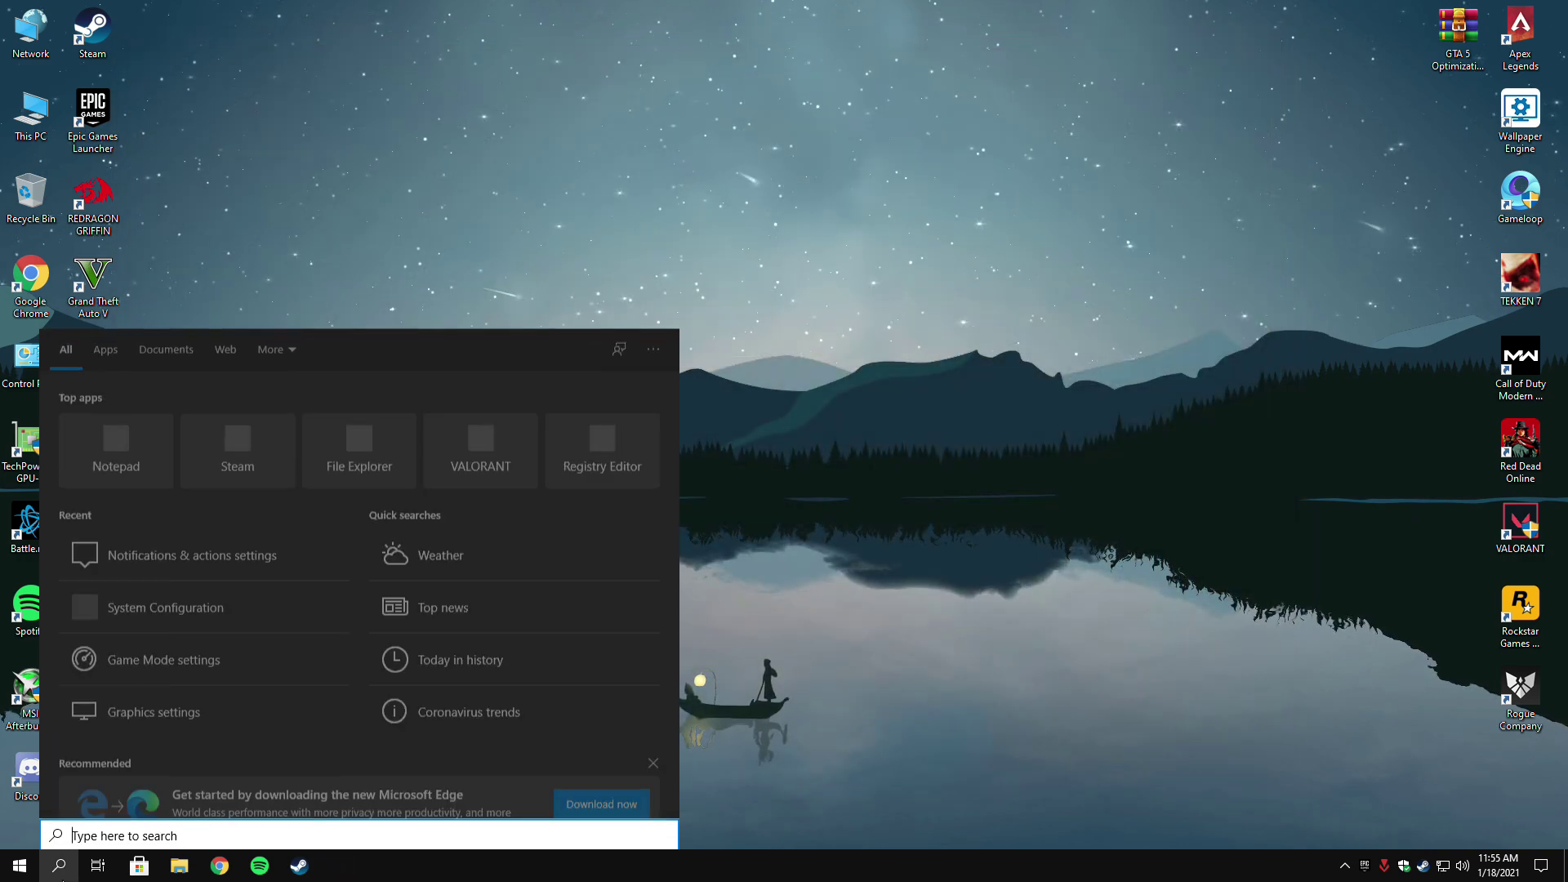
type("Backg")
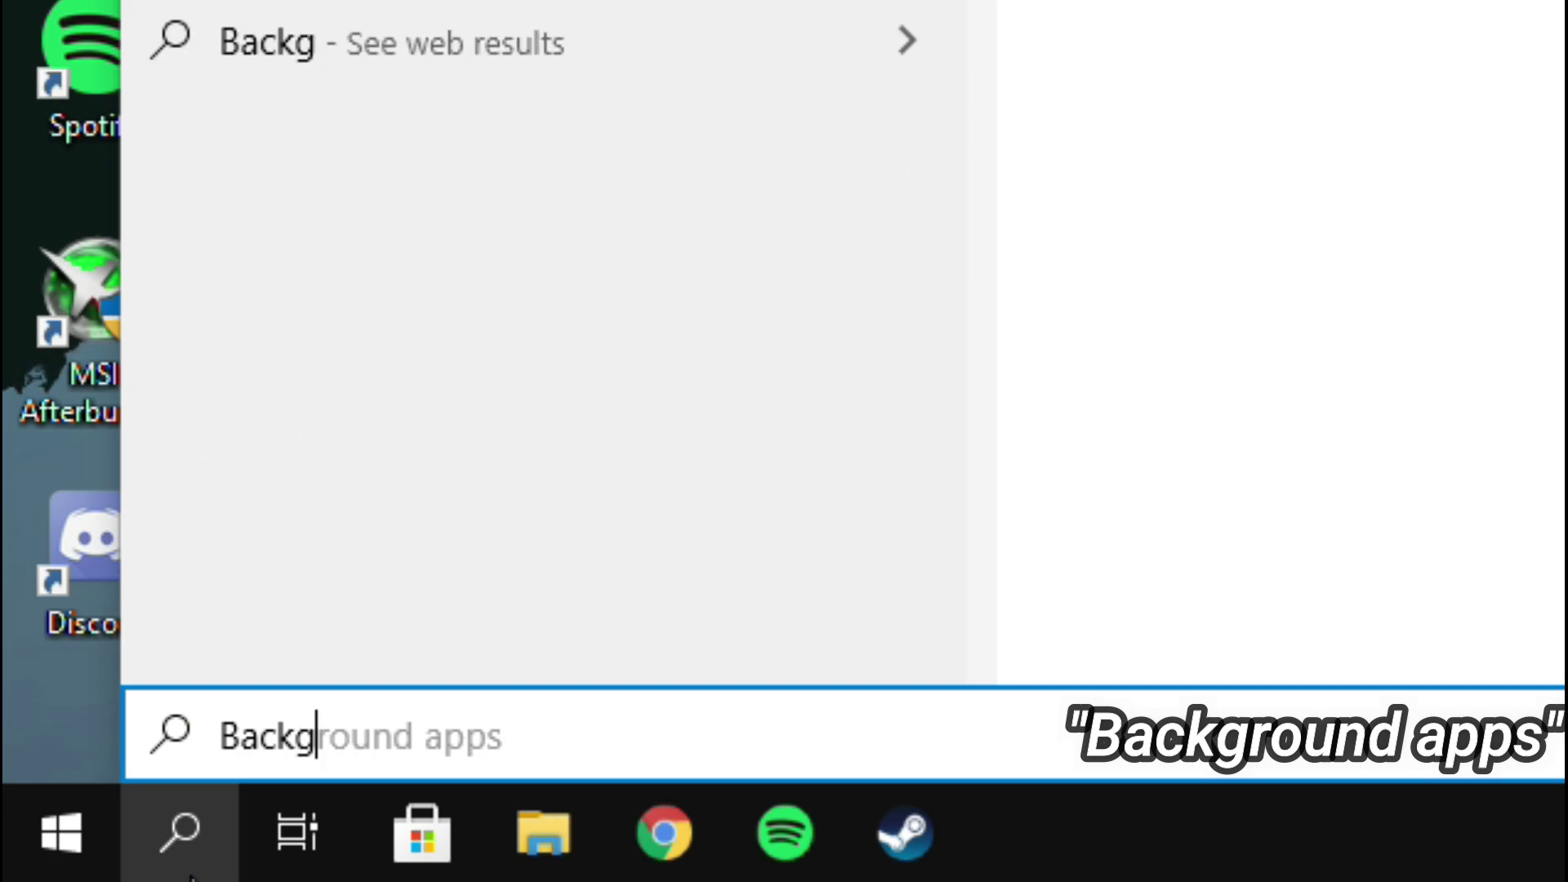
type("round apps")
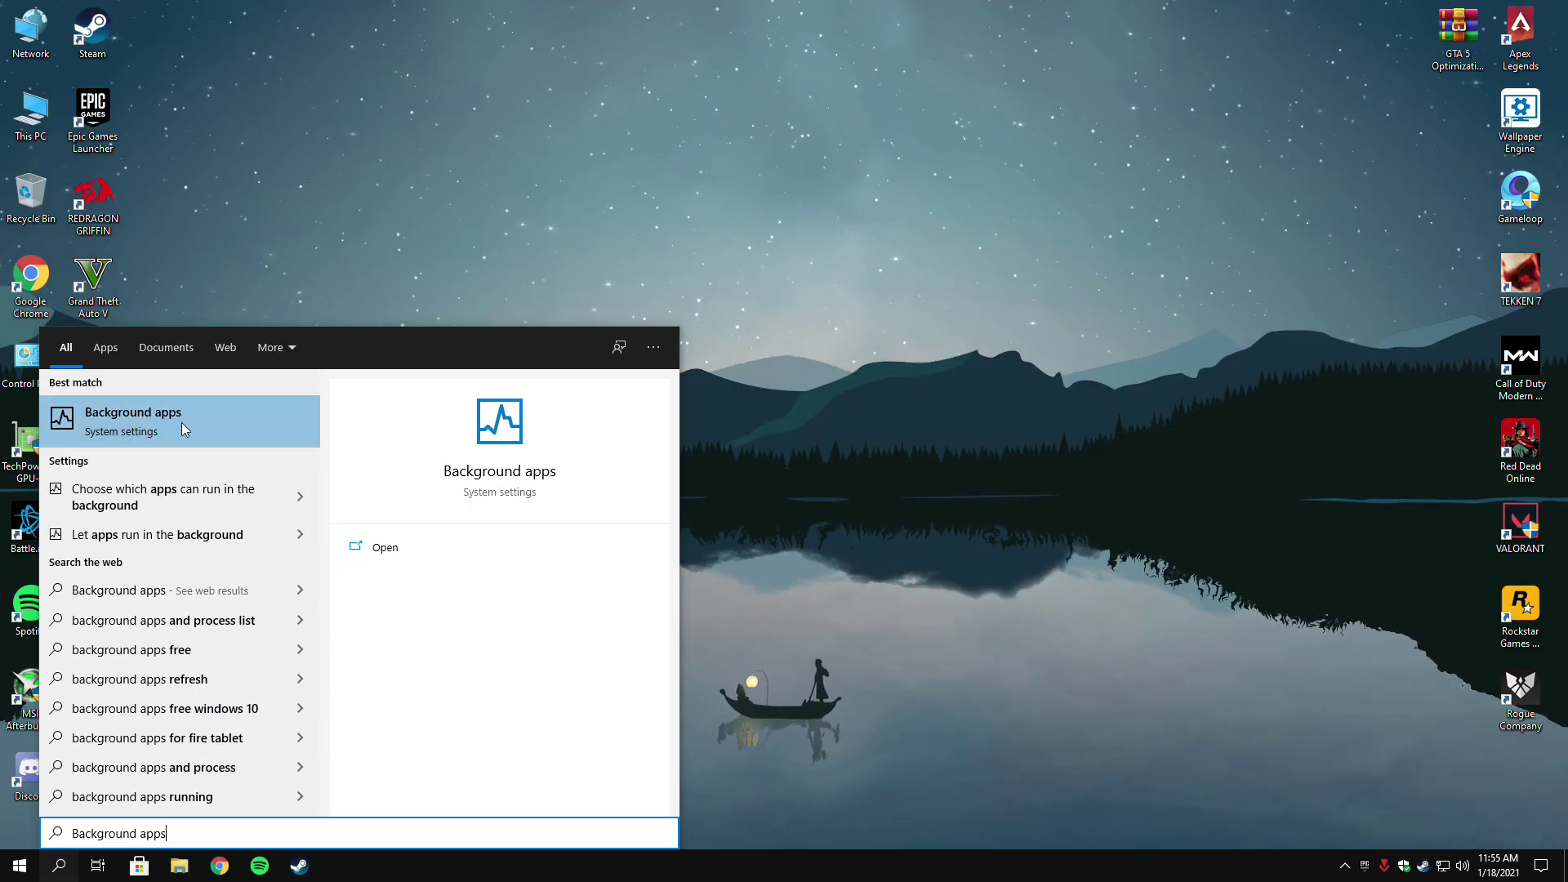
left_click(394, 549)
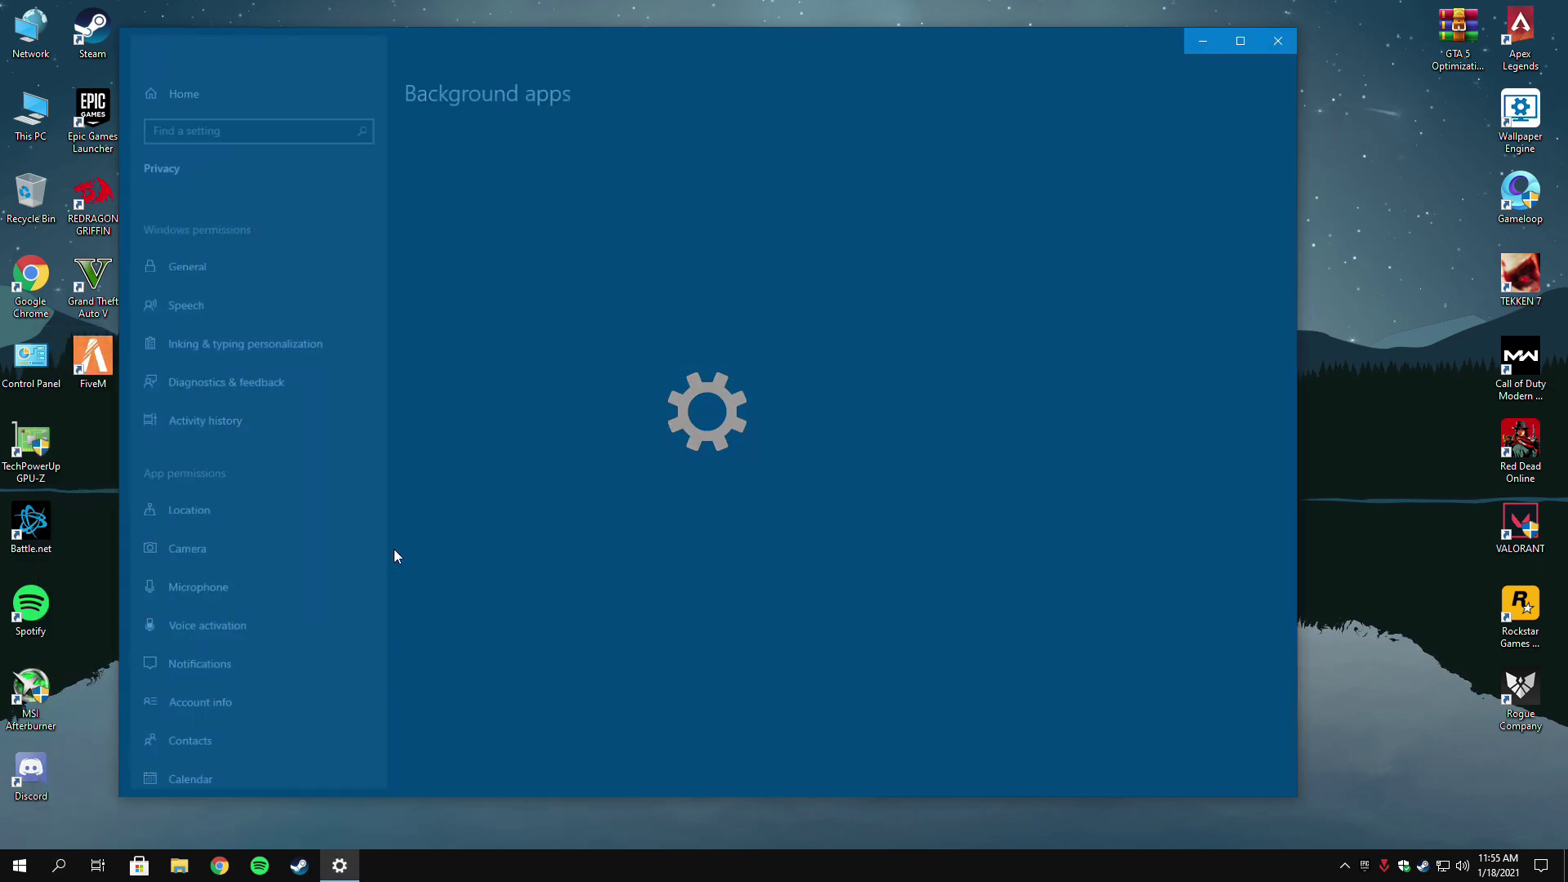
scroll(1237, 453, "down", 10)
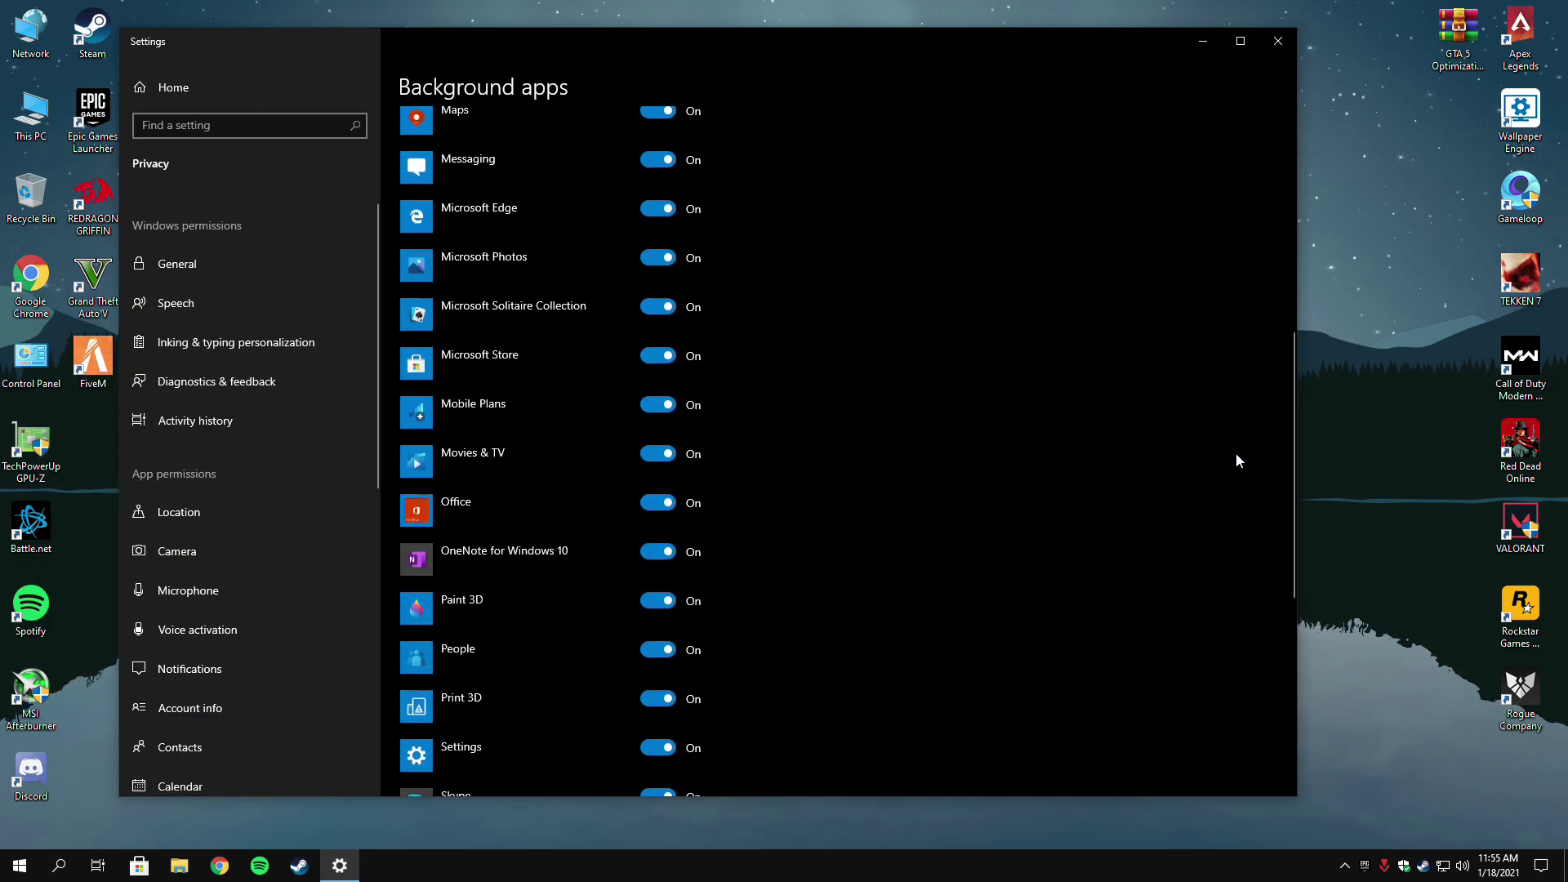
left_click_drag(1291, 606, 759, 257)
left_click(426, 190)
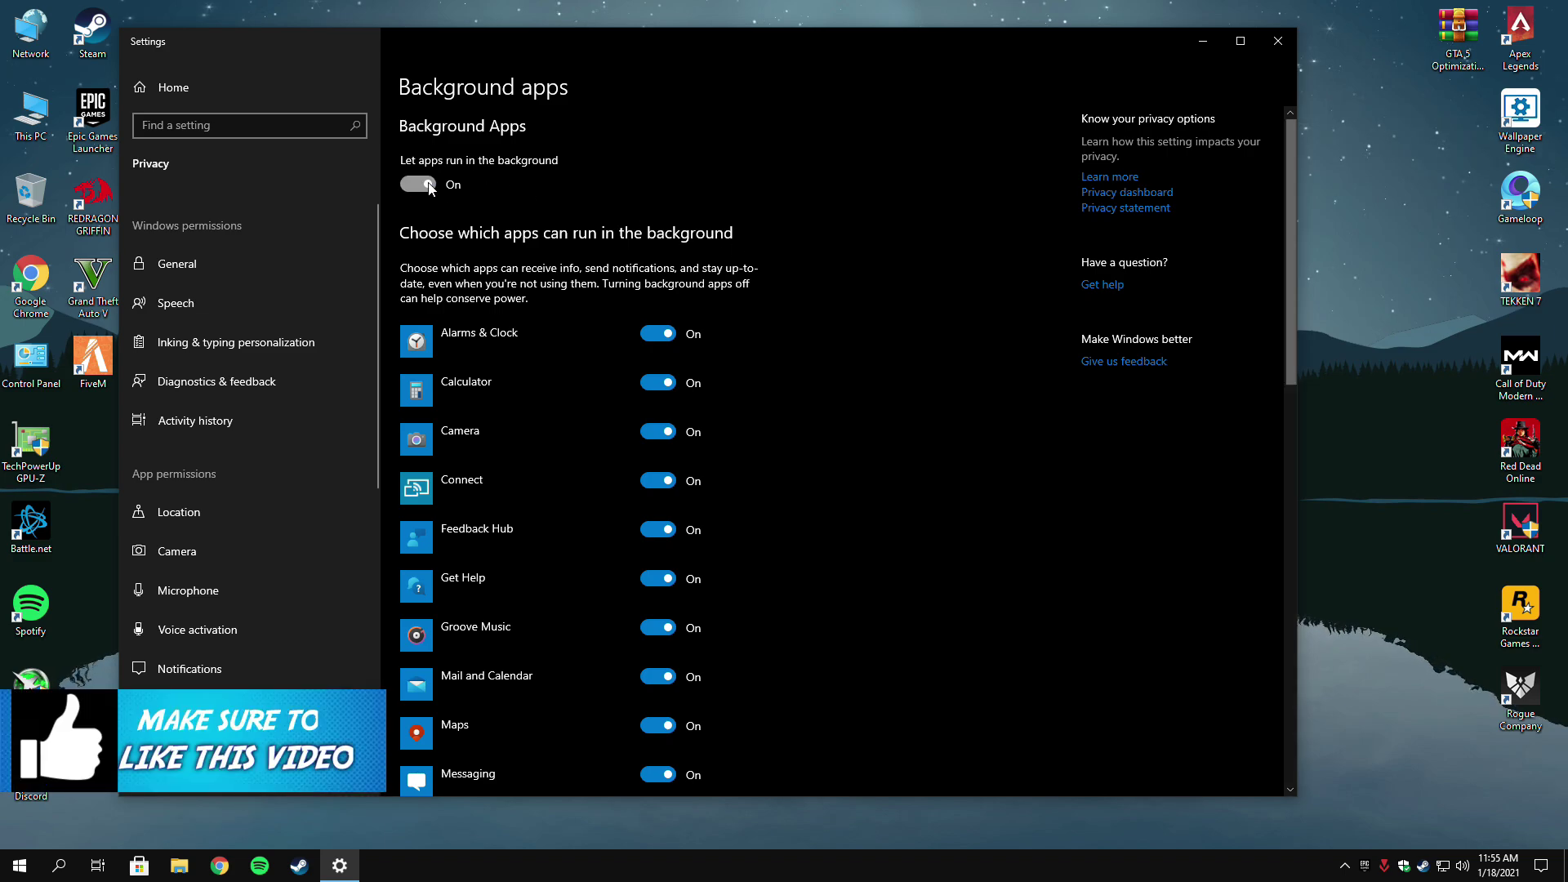
left_click_drag(1292, 271, 1277, 61)
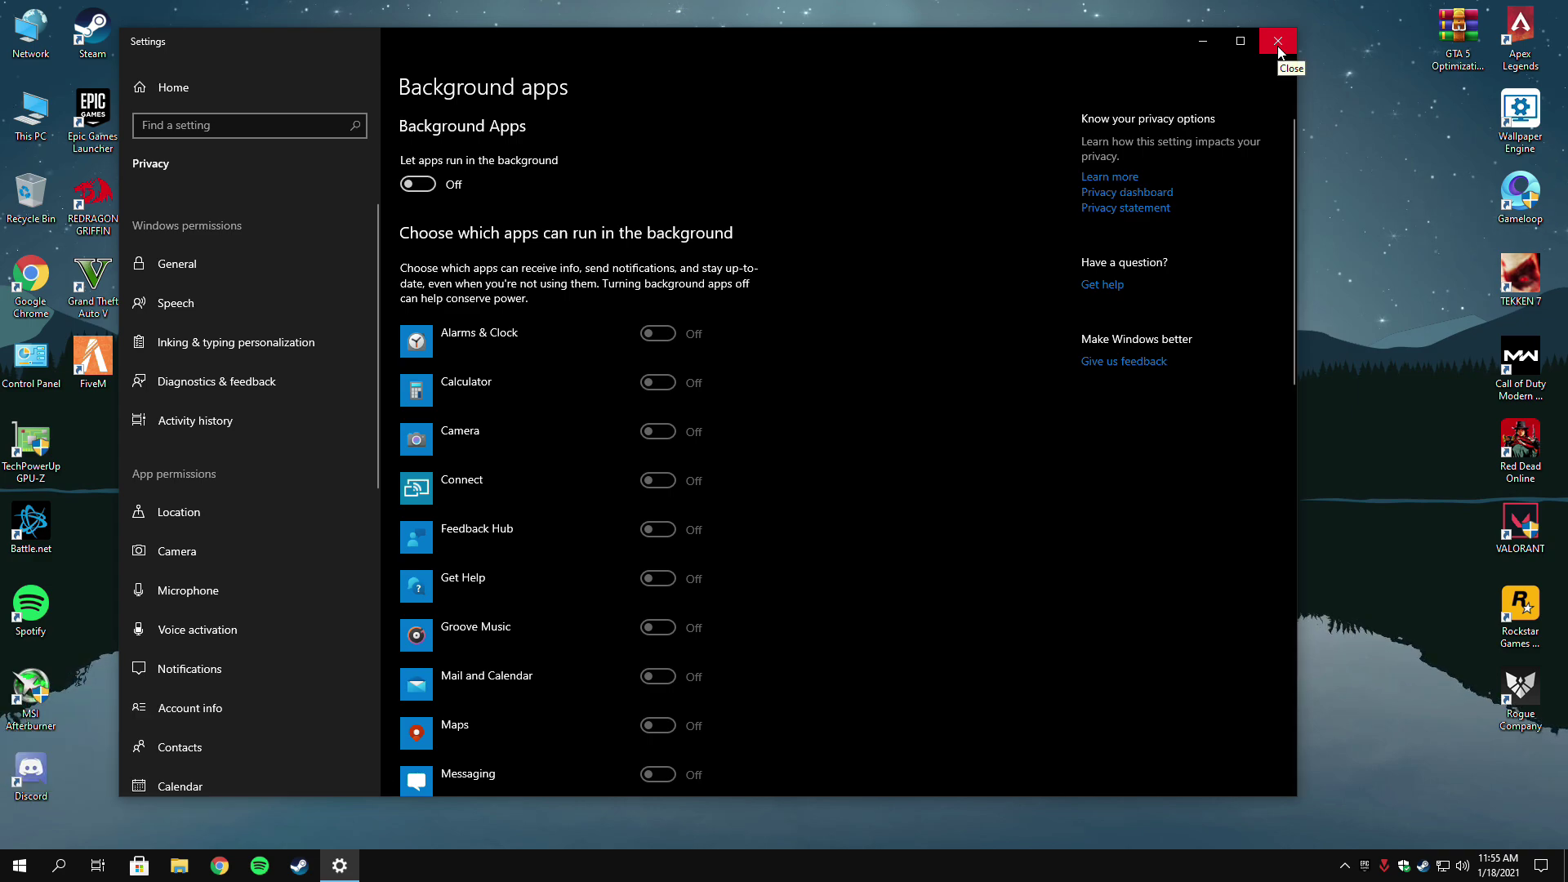
left_click(1280, 50)
Open the Services app and move its window higher on the desktop.
left_click(53, 872)
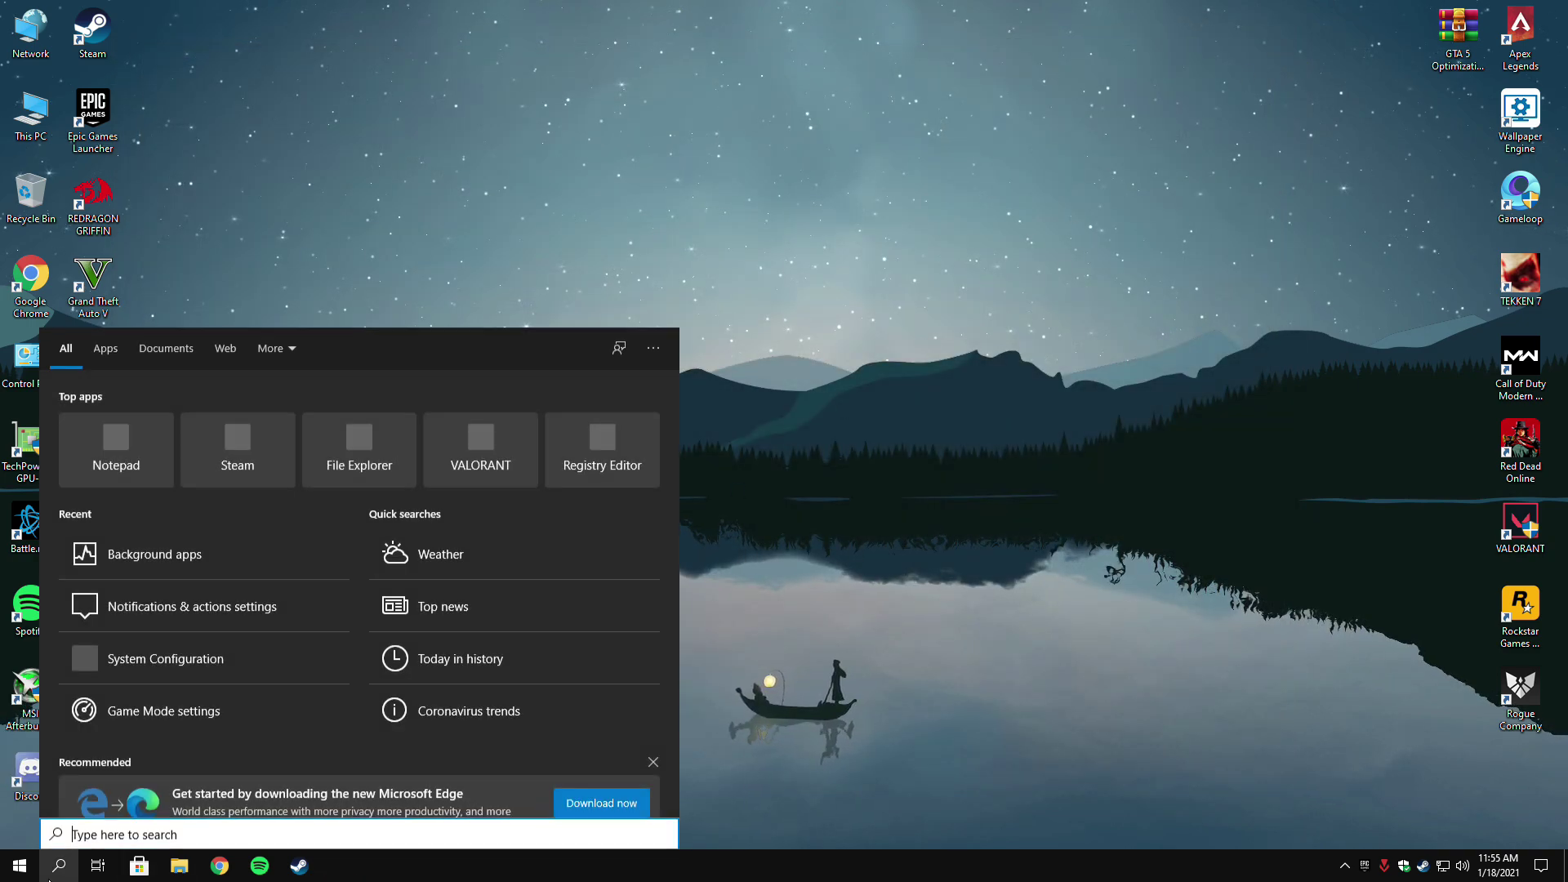
type("services")
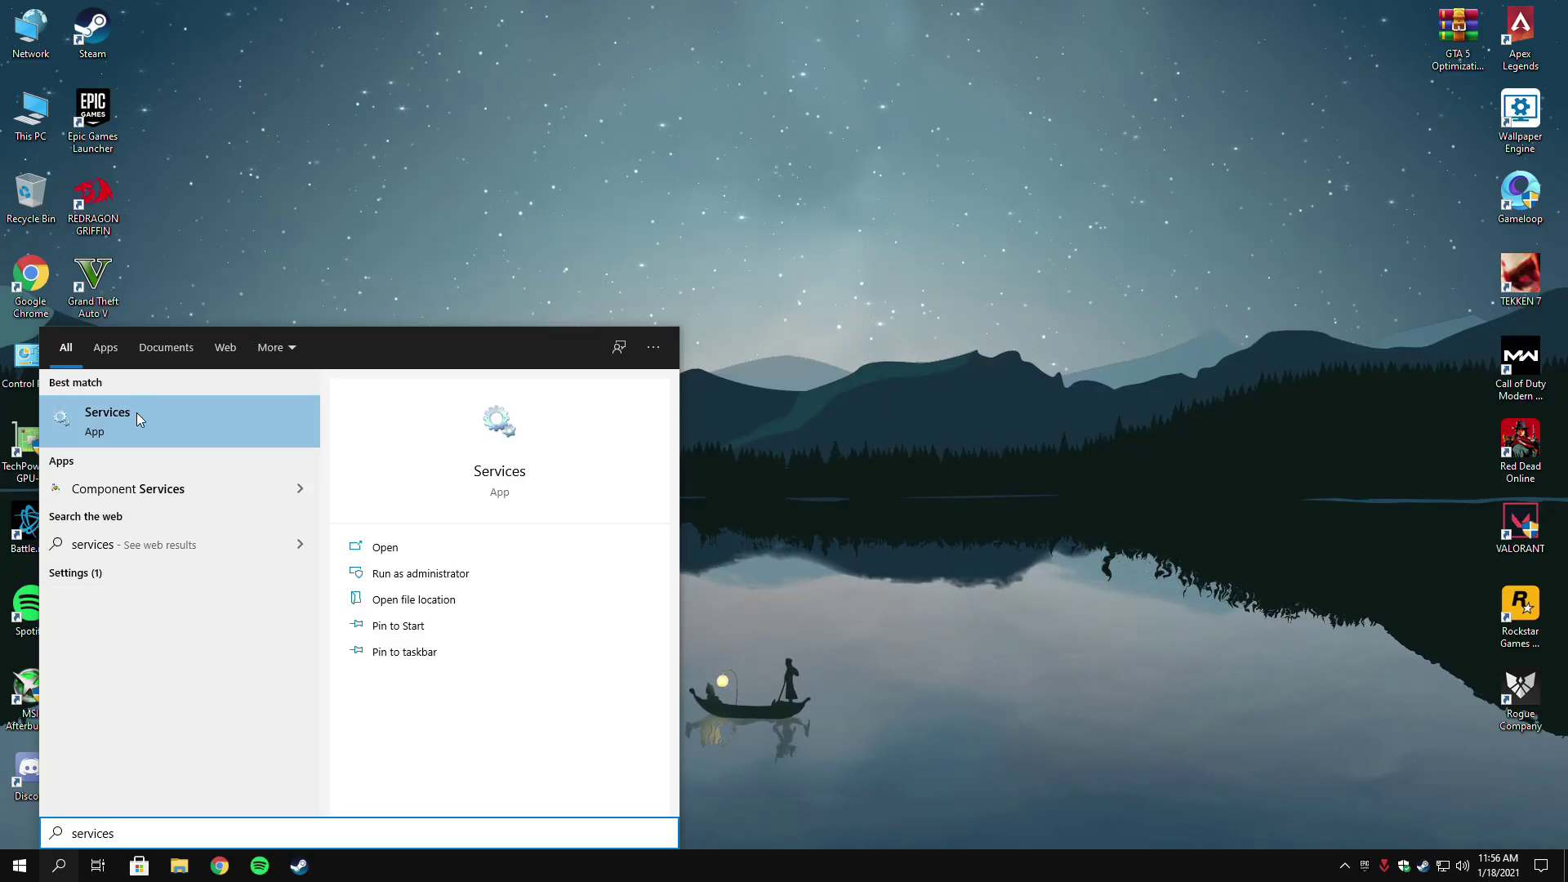
left_click(376, 546)
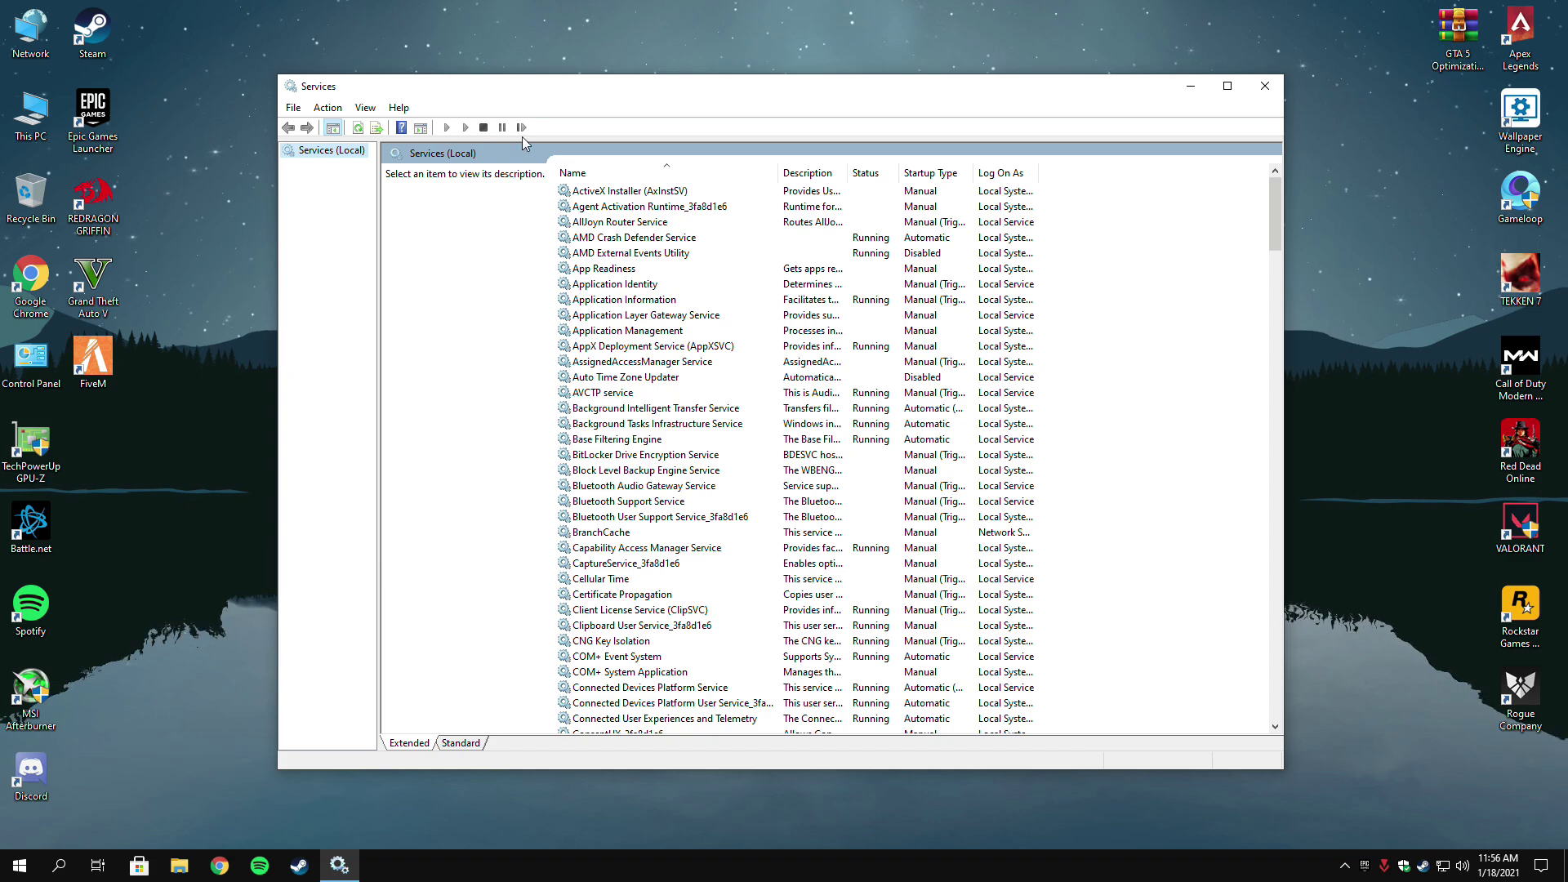
left_click_drag(577, 96, 537, 51)
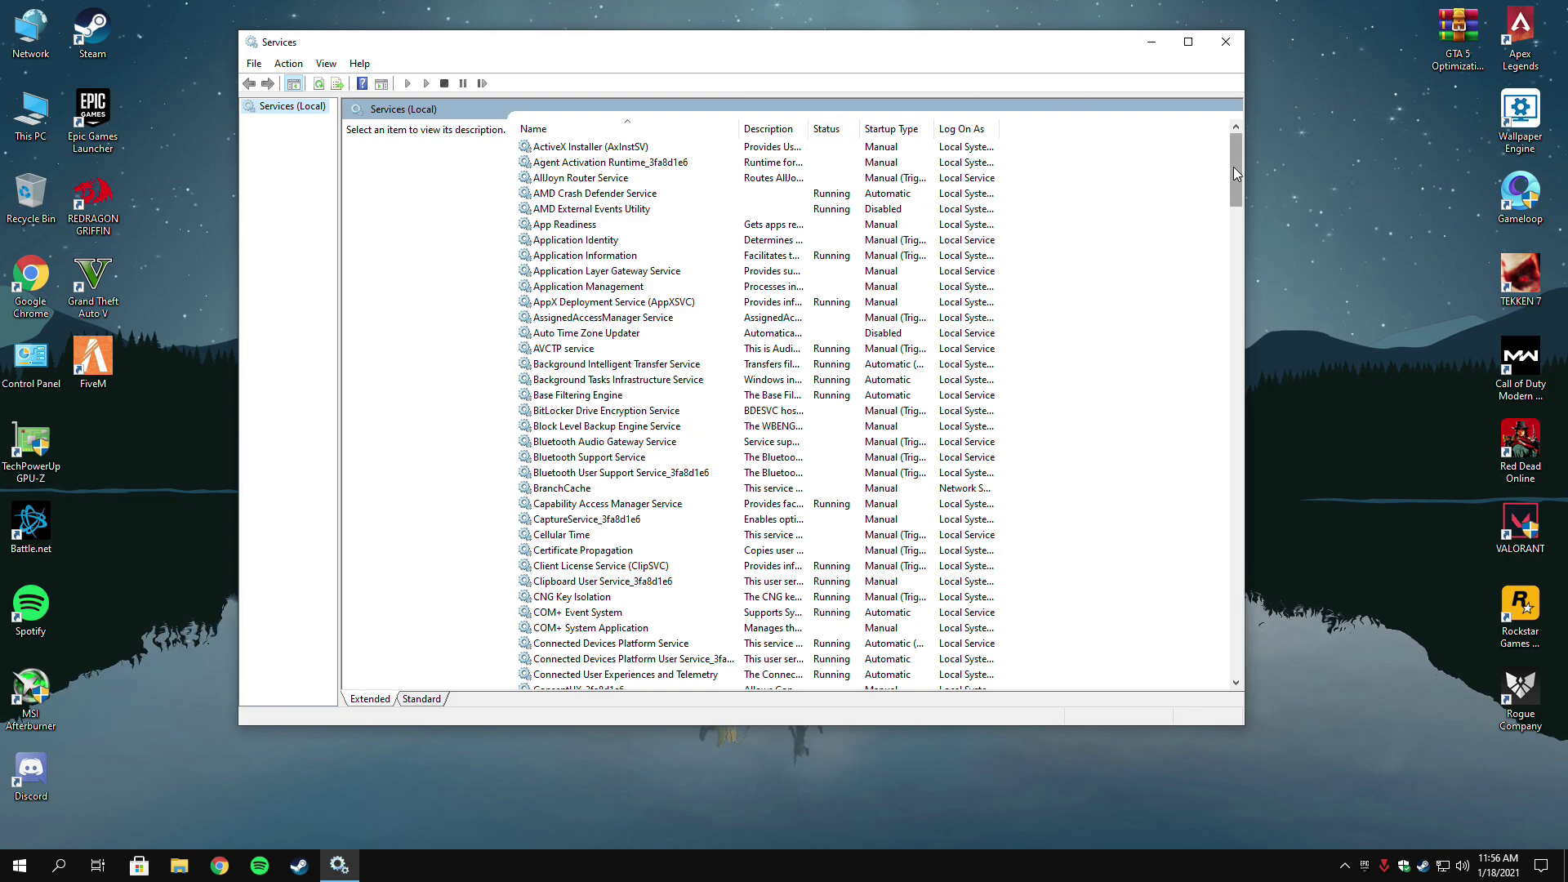
Set the Connected User Experiences and Telemetry service's startup type to Disabled, apply it, stop the service, and confirm its properties.
left_click_drag(1235, 166, 1233, 241)
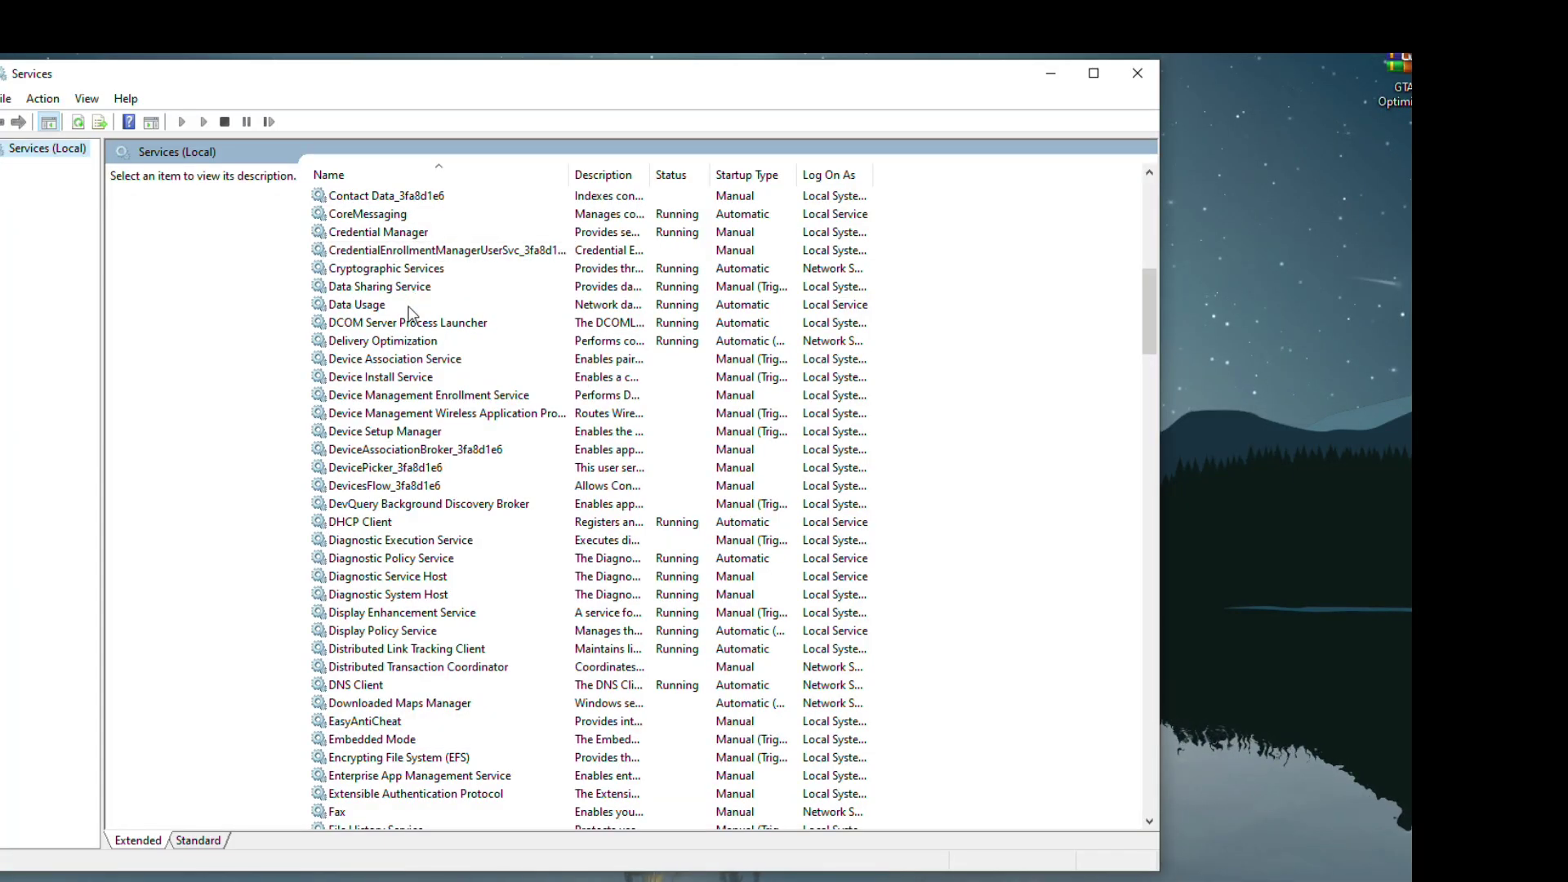
scroll(411, 315, "up", 1)
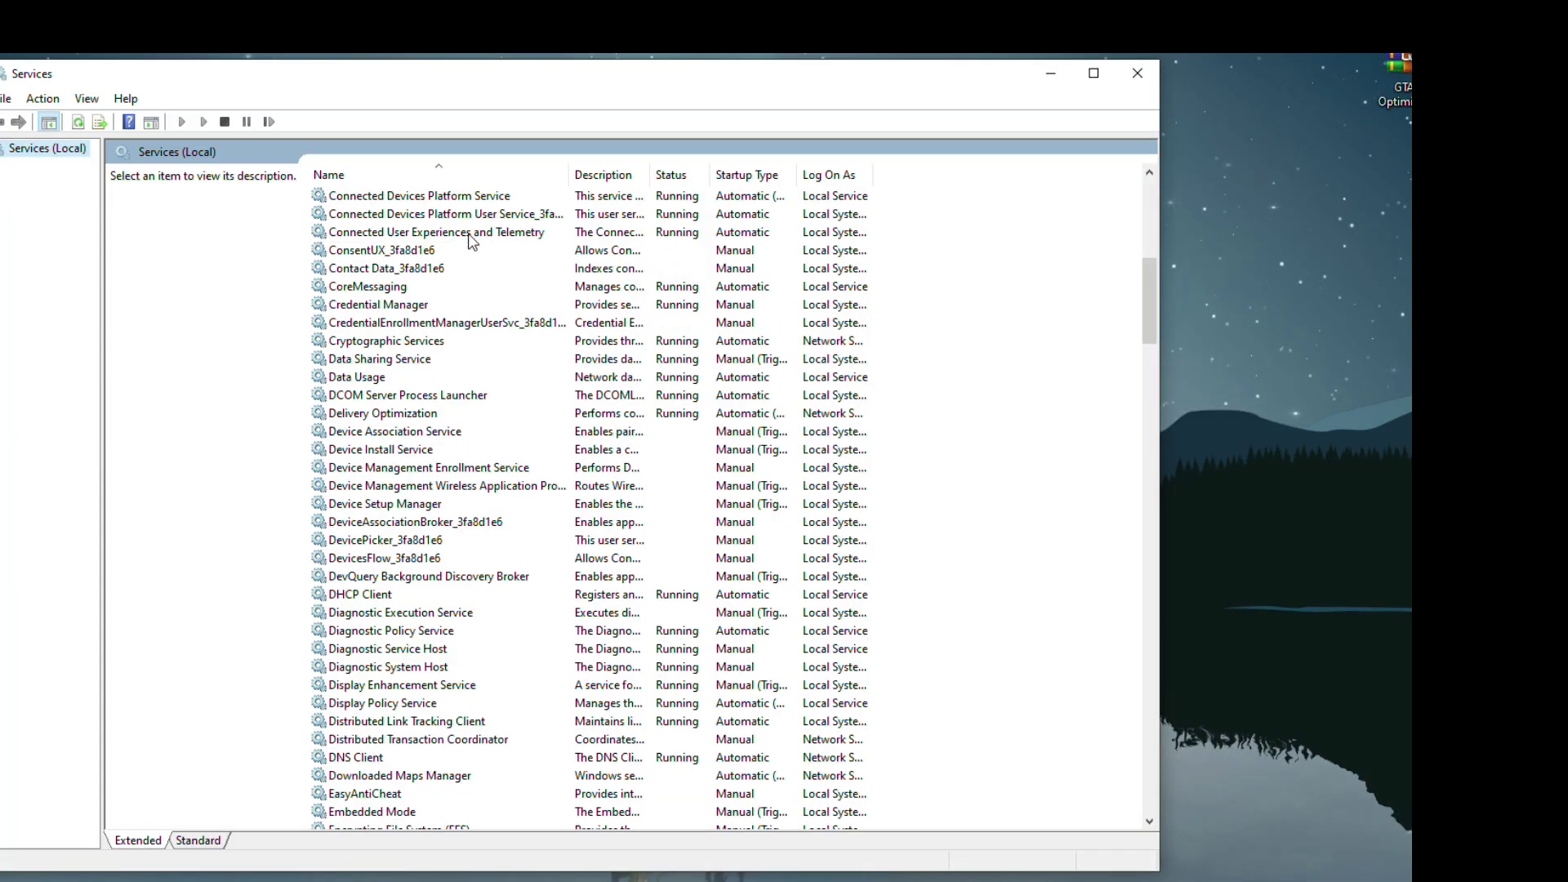
left_click(412, 234)
right_click(532, 244)
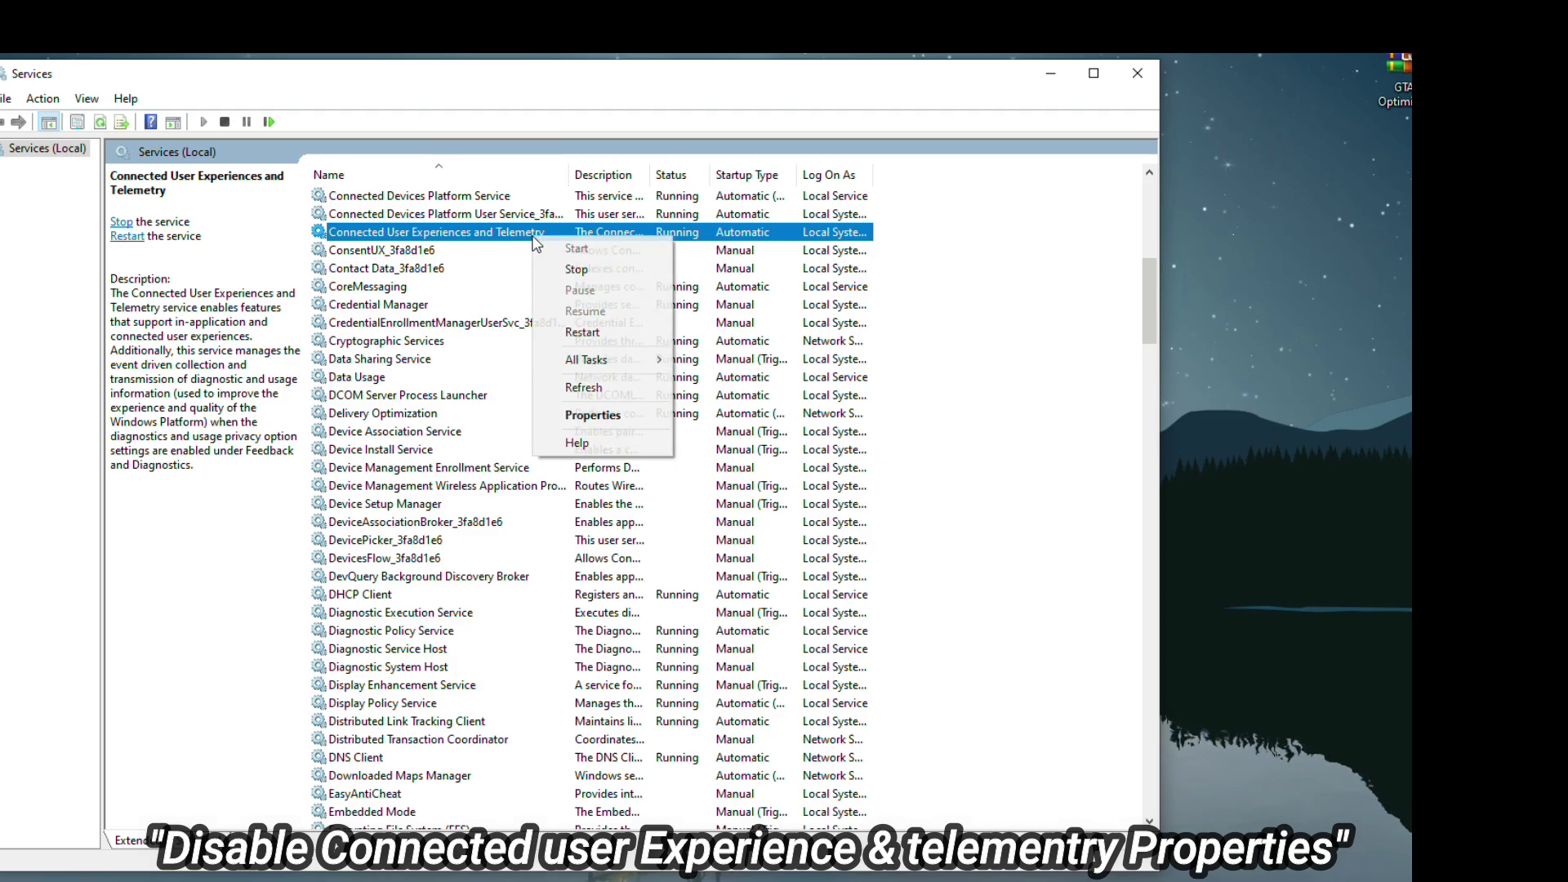
left_click(581, 410)
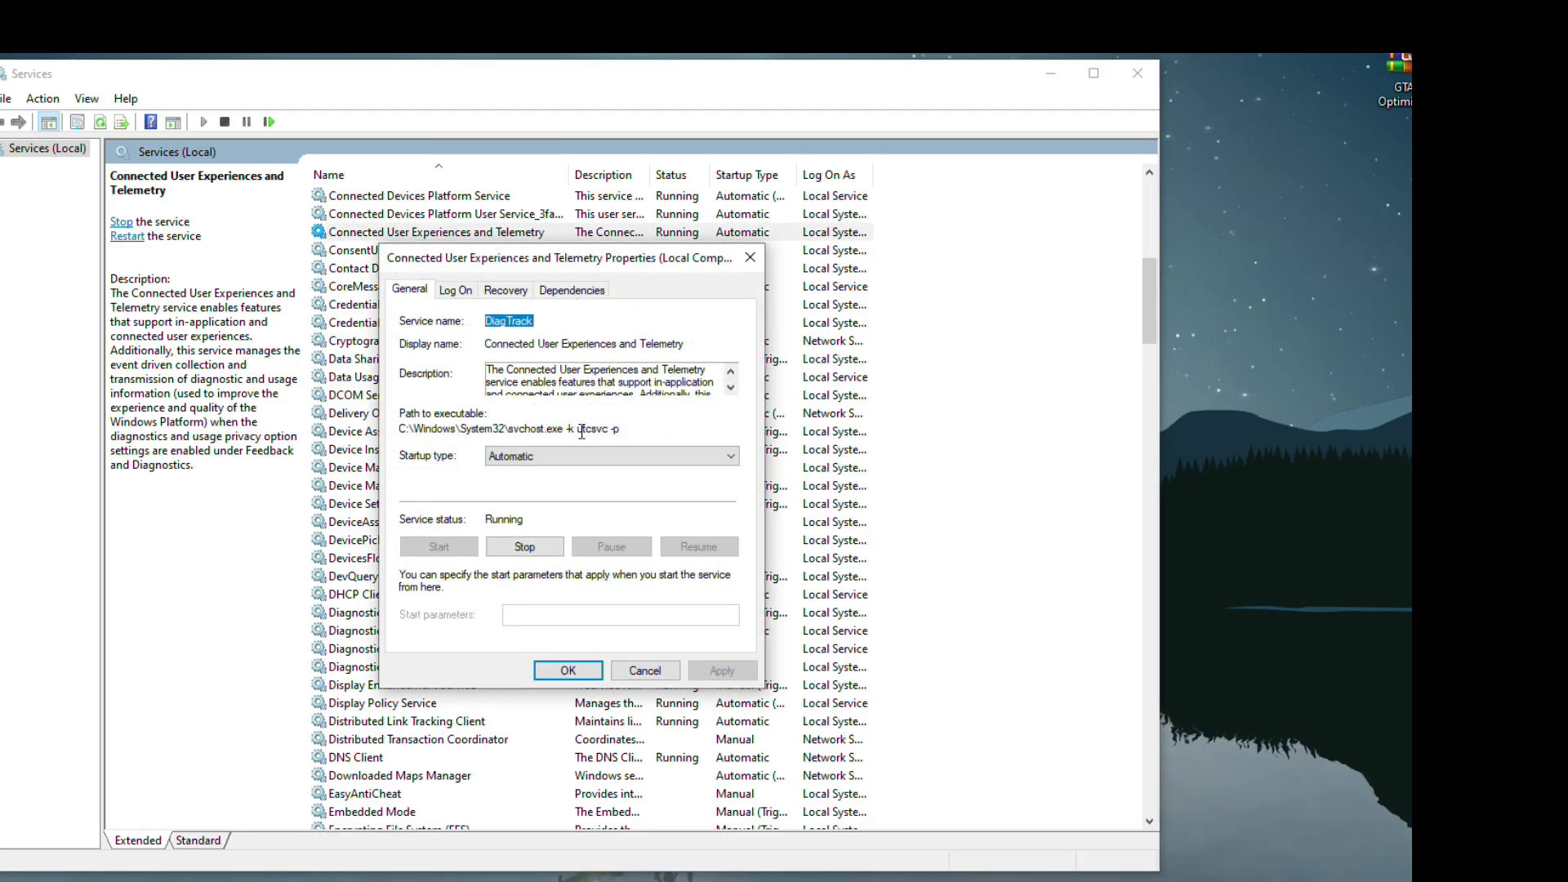
left_click(579, 461)
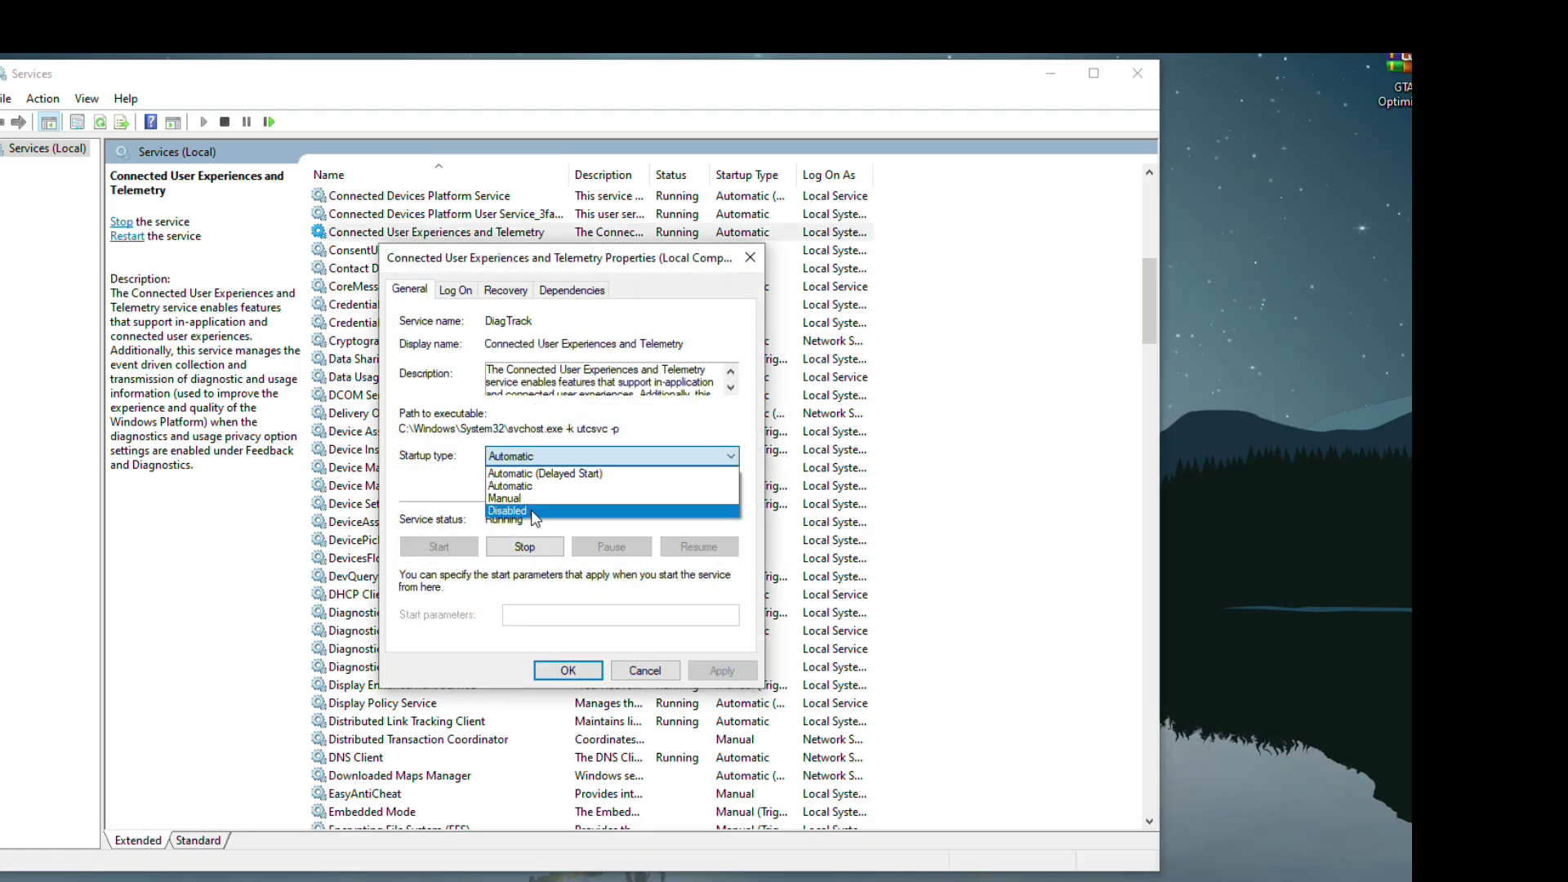
left_click(504, 511)
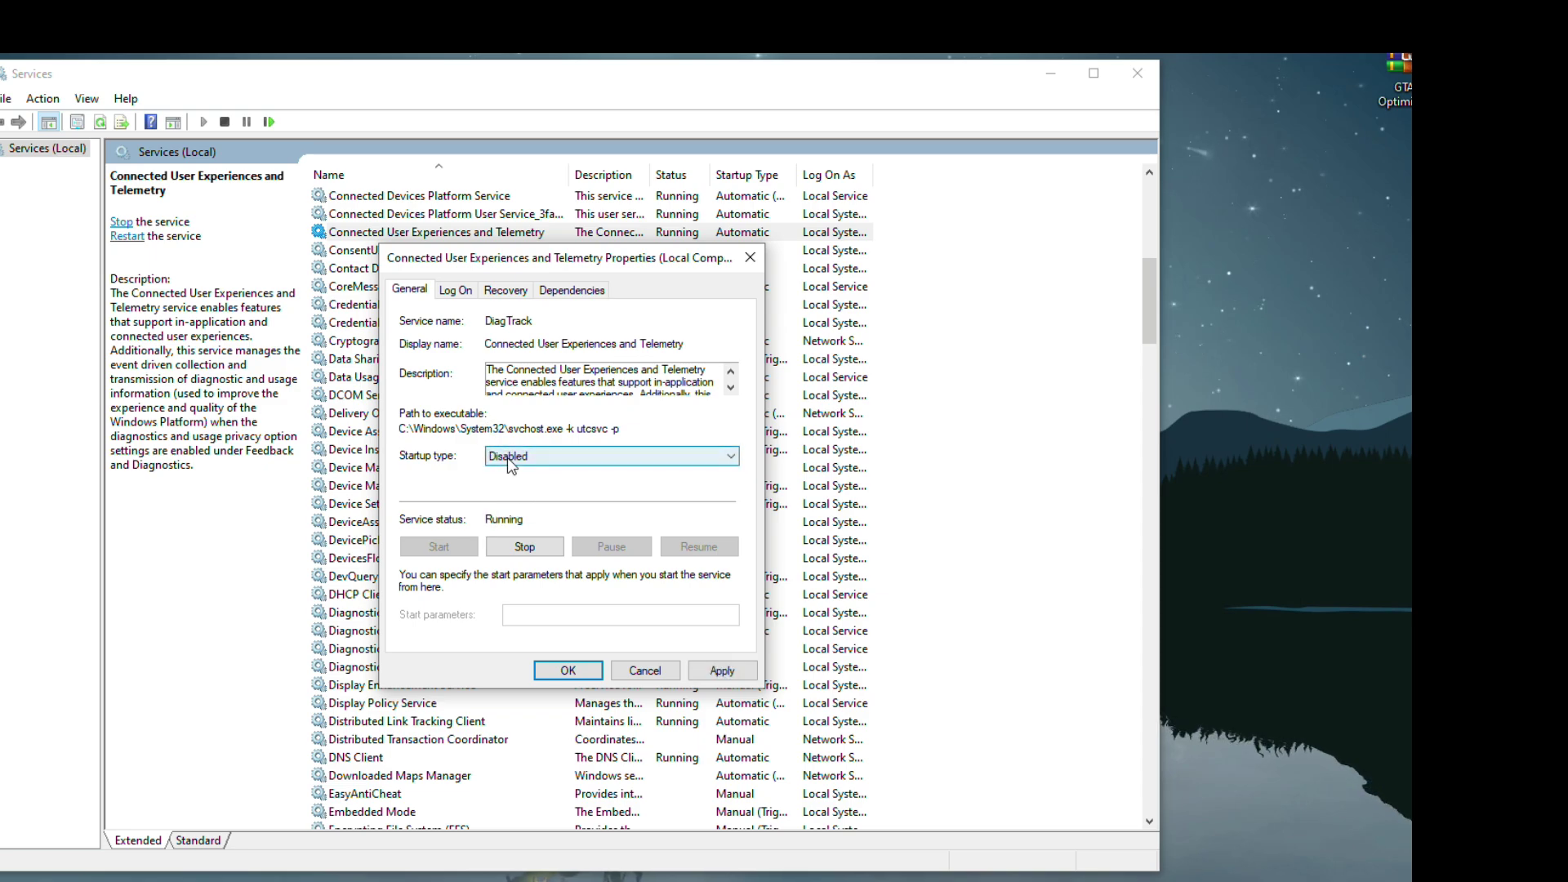
left_click(722, 671)
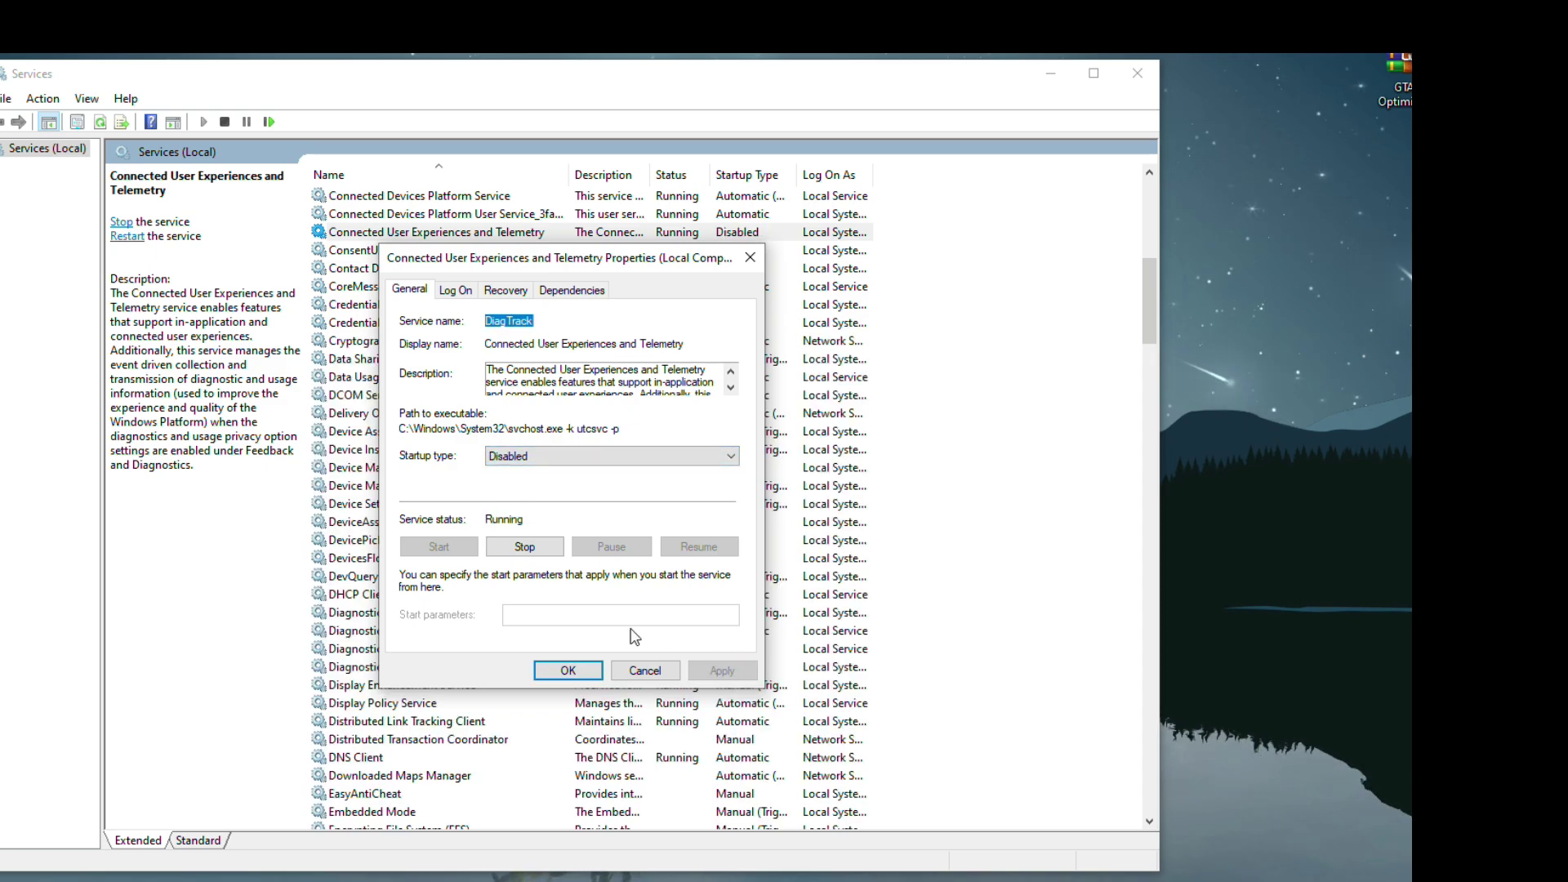
left_click(544, 548)
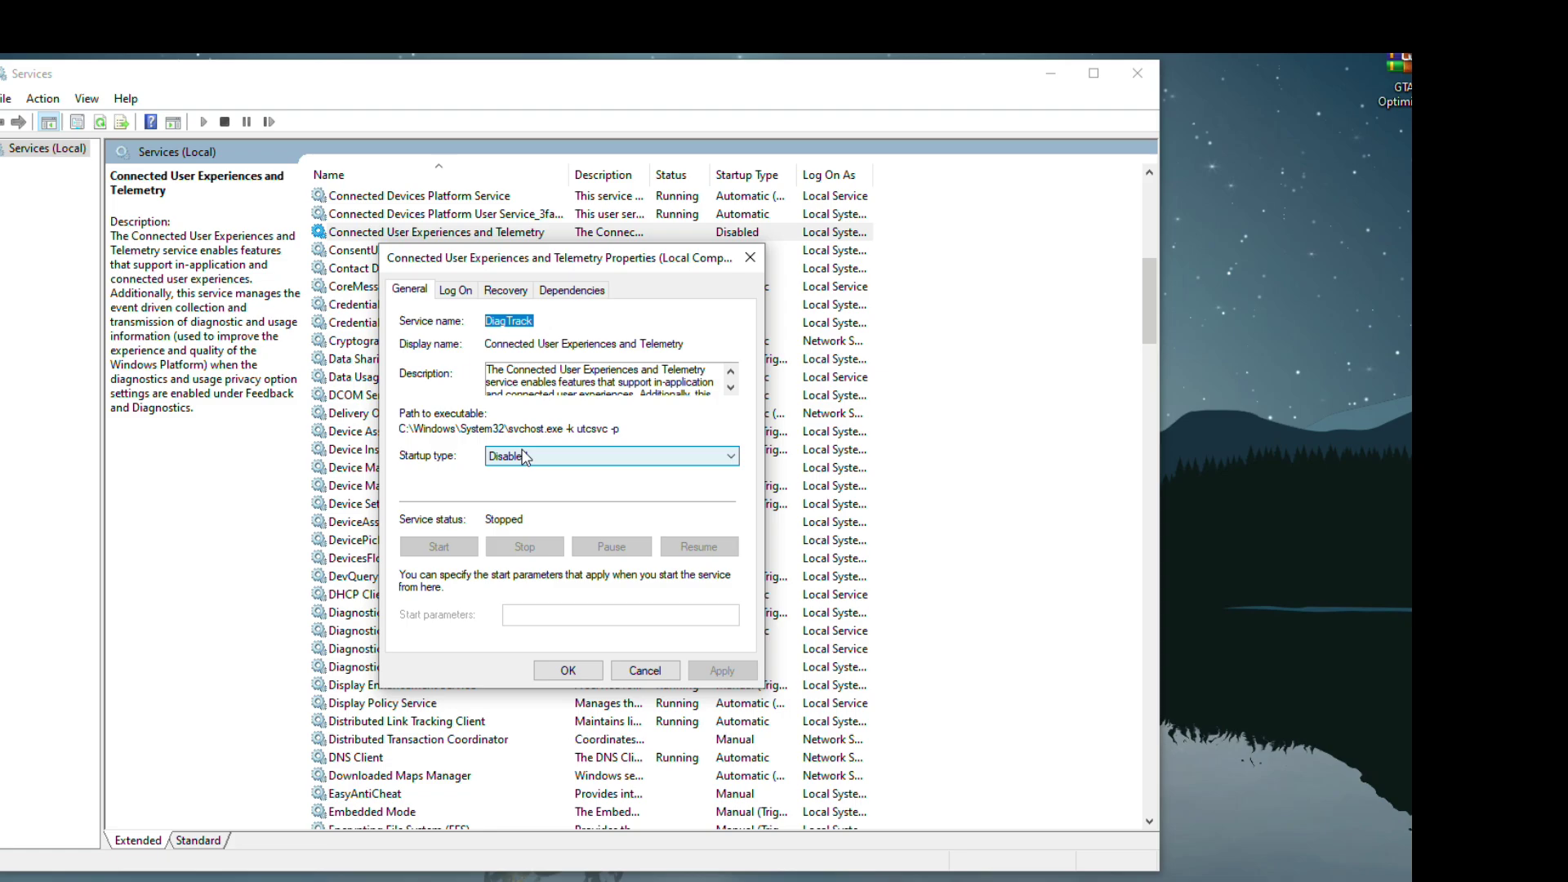
left_click(567, 670)
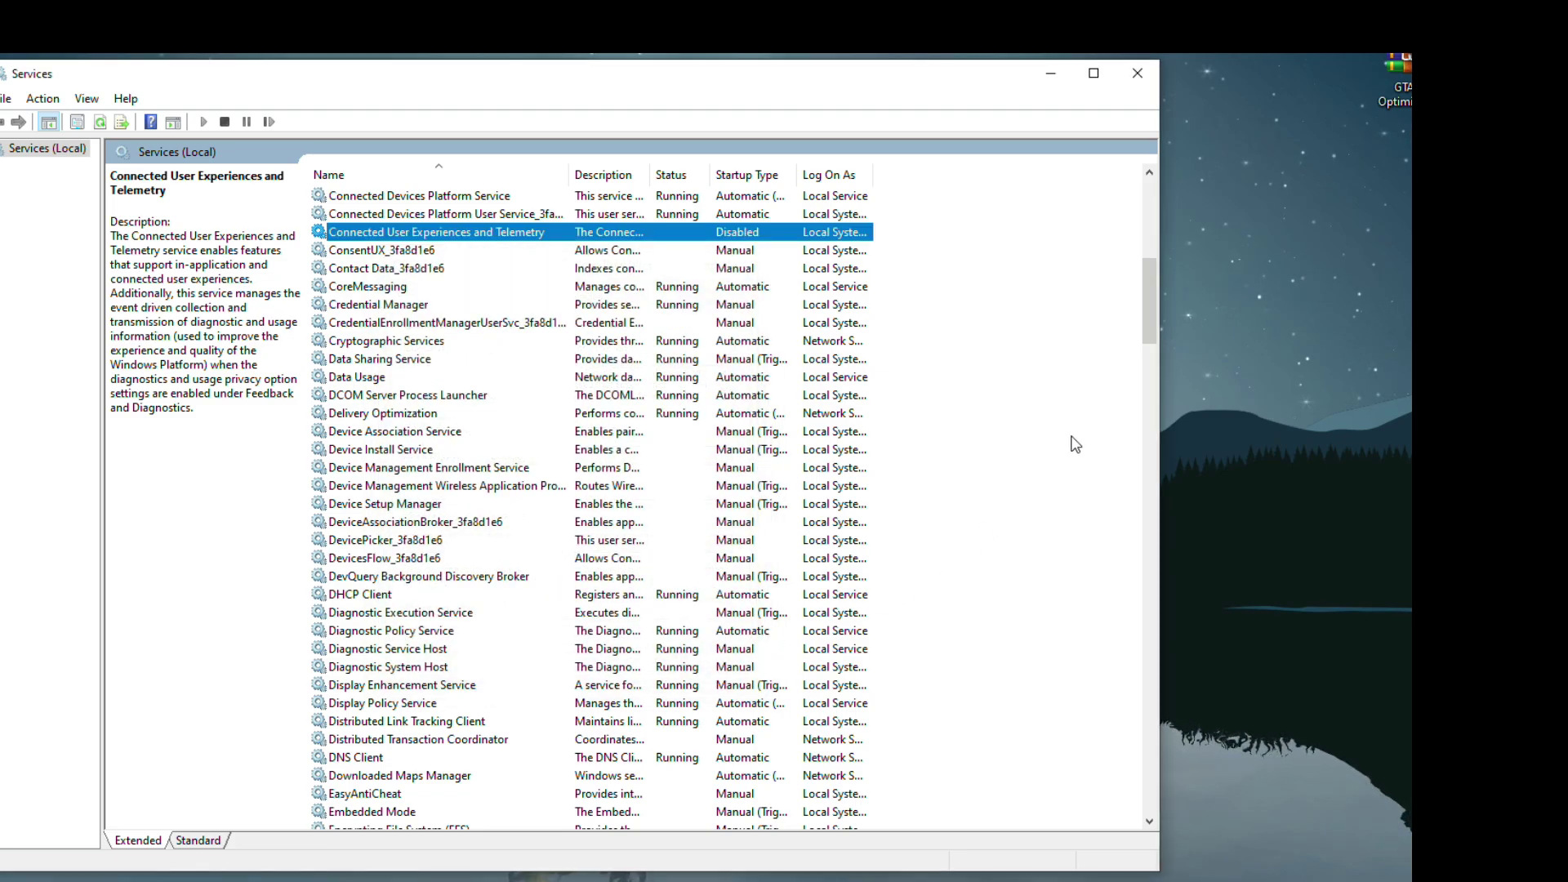
Set the SysMain service's startup type to Disabled, apply it, stop the service, and confirm its properties.
left_click_drag(1148, 304, 1153, 606)
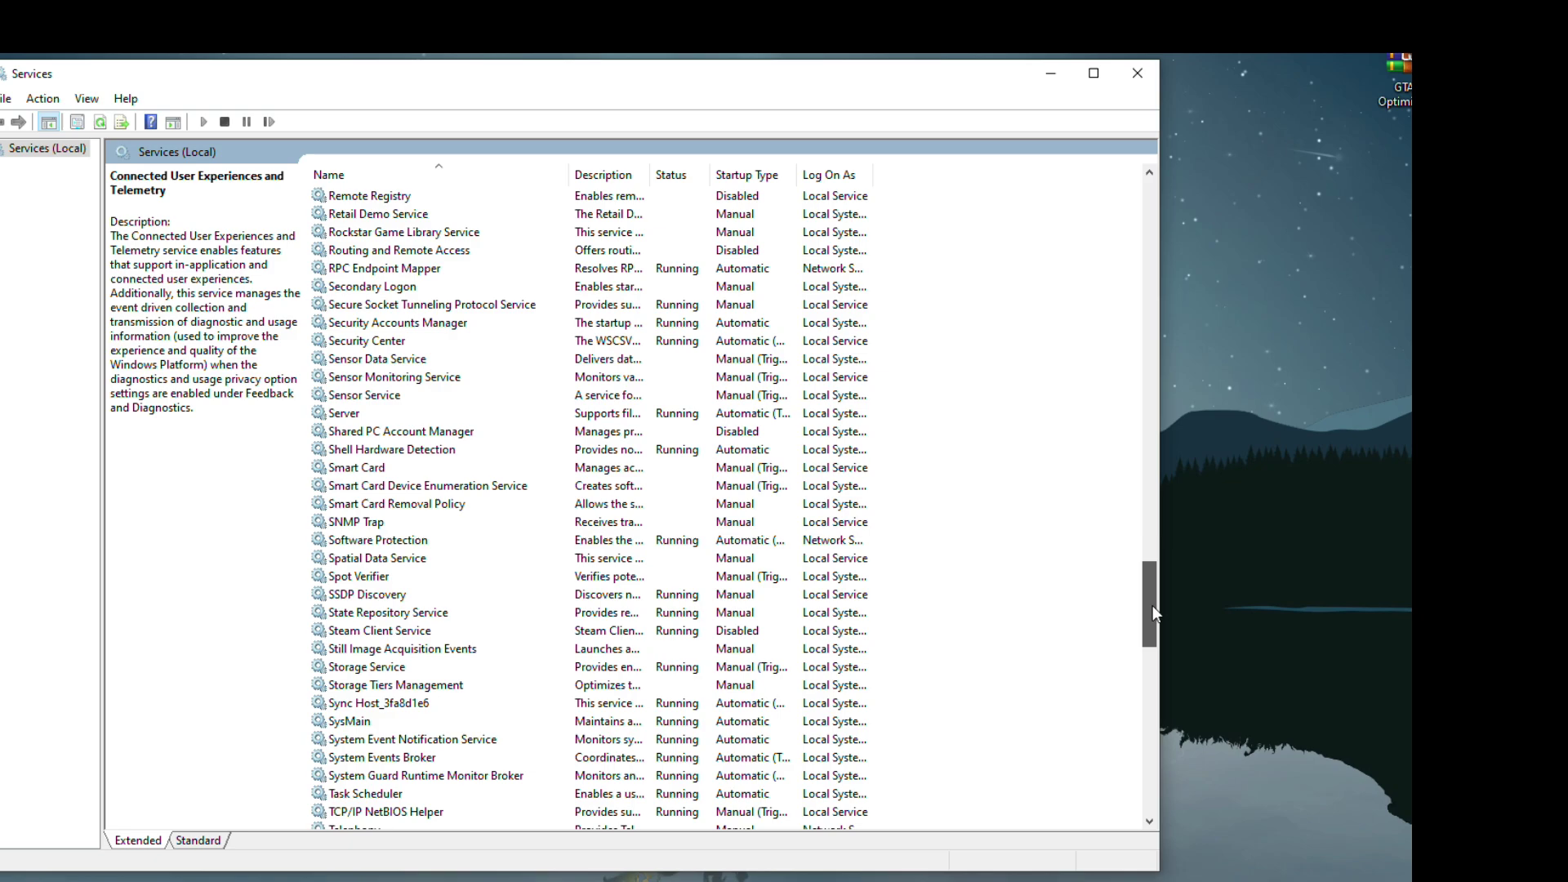
left_click(377, 723)
right_click(372, 733)
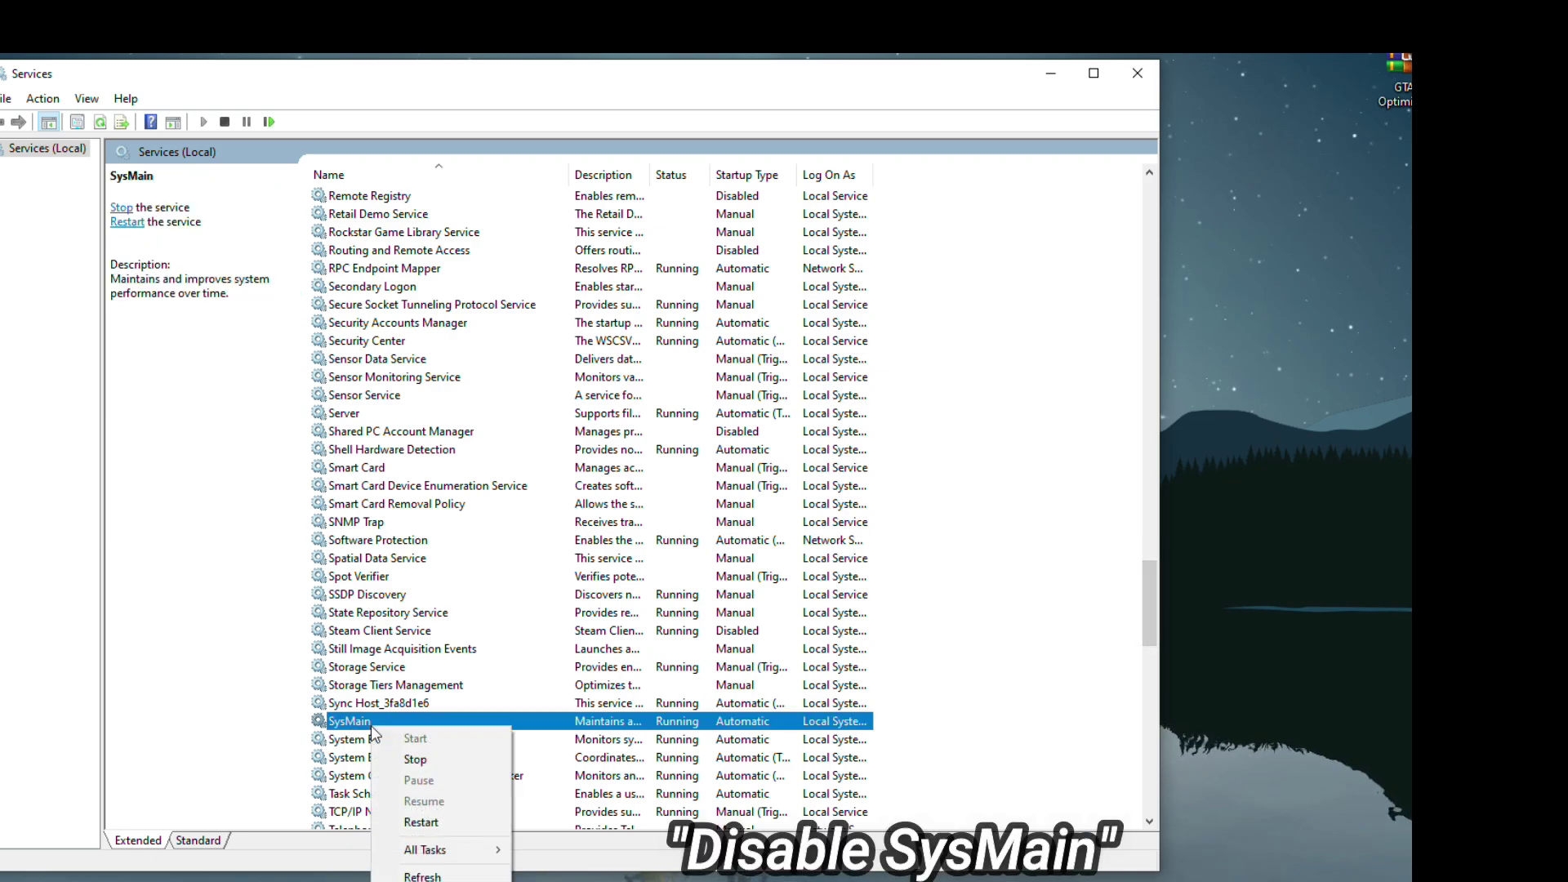
left_click(417, 877)
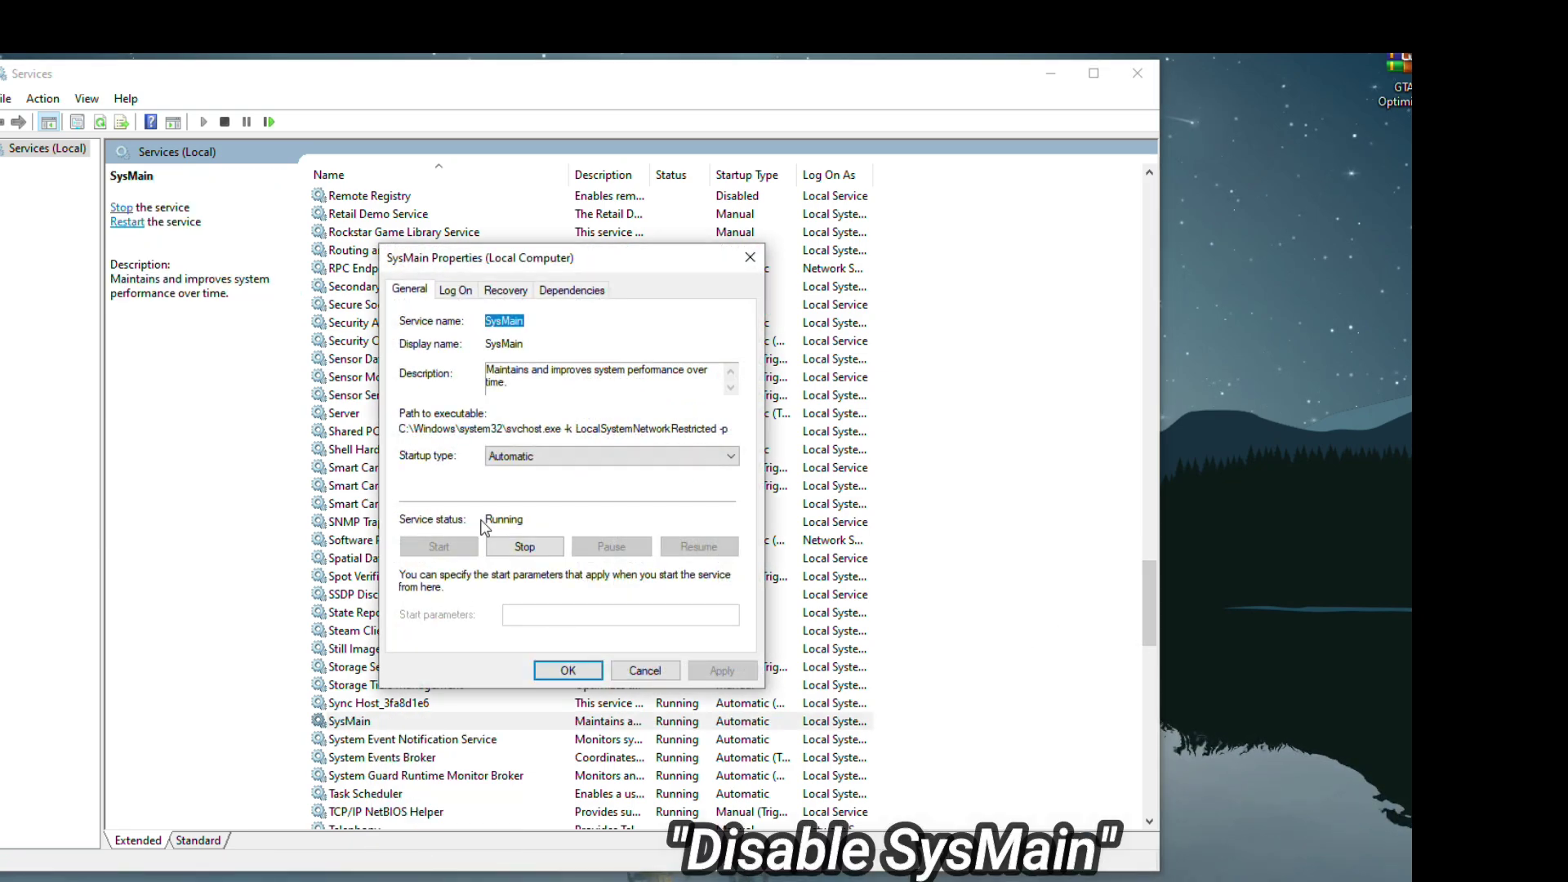
left_click(515, 458)
left_click(518, 519)
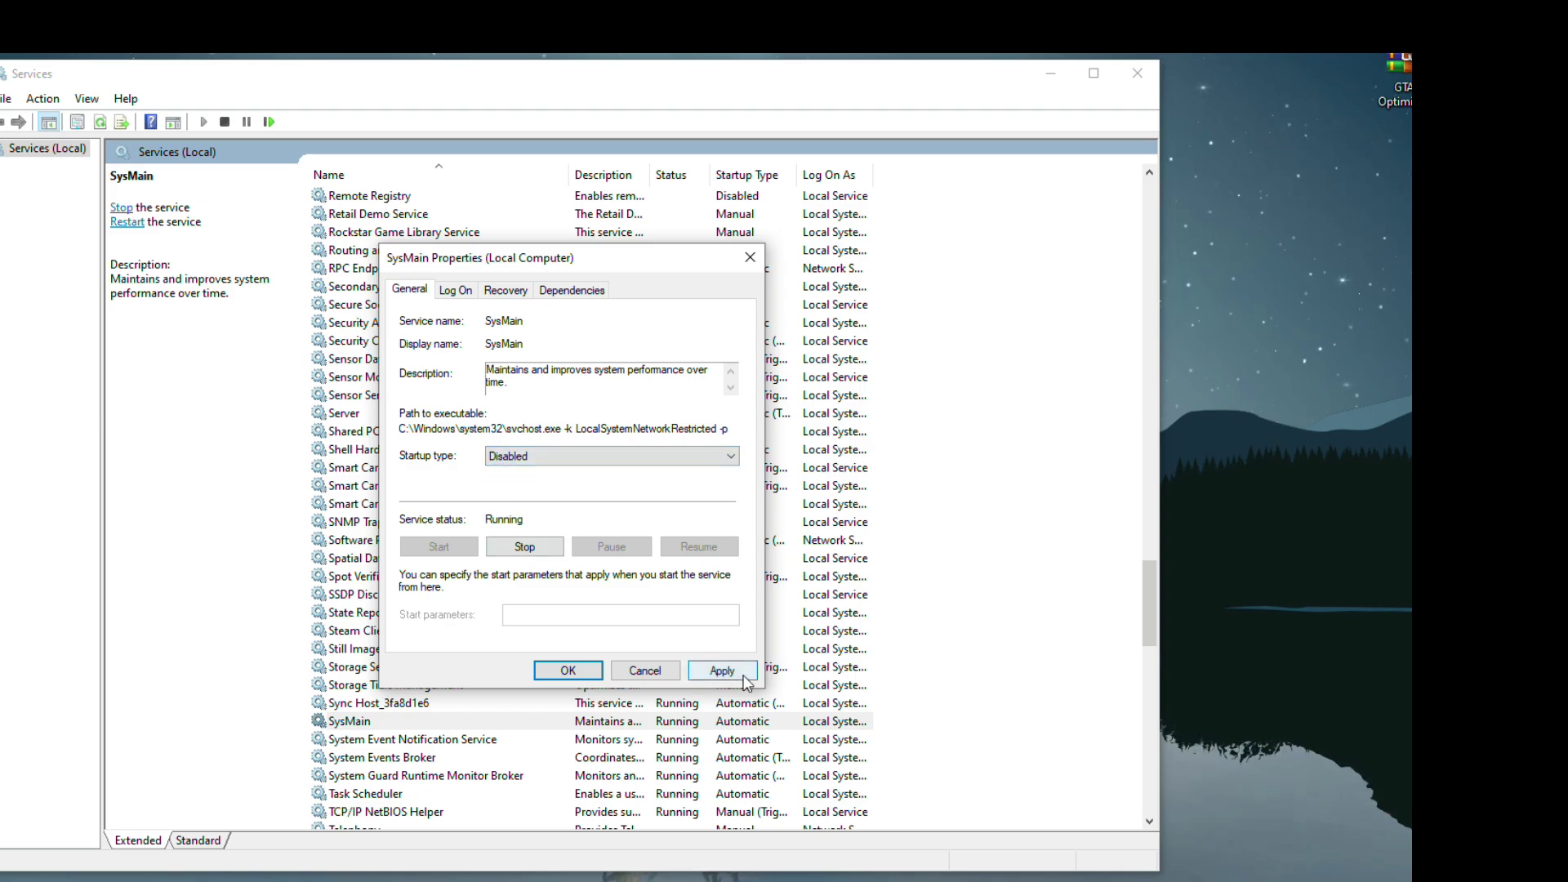
left_click(740, 672)
left_click(523, 546)
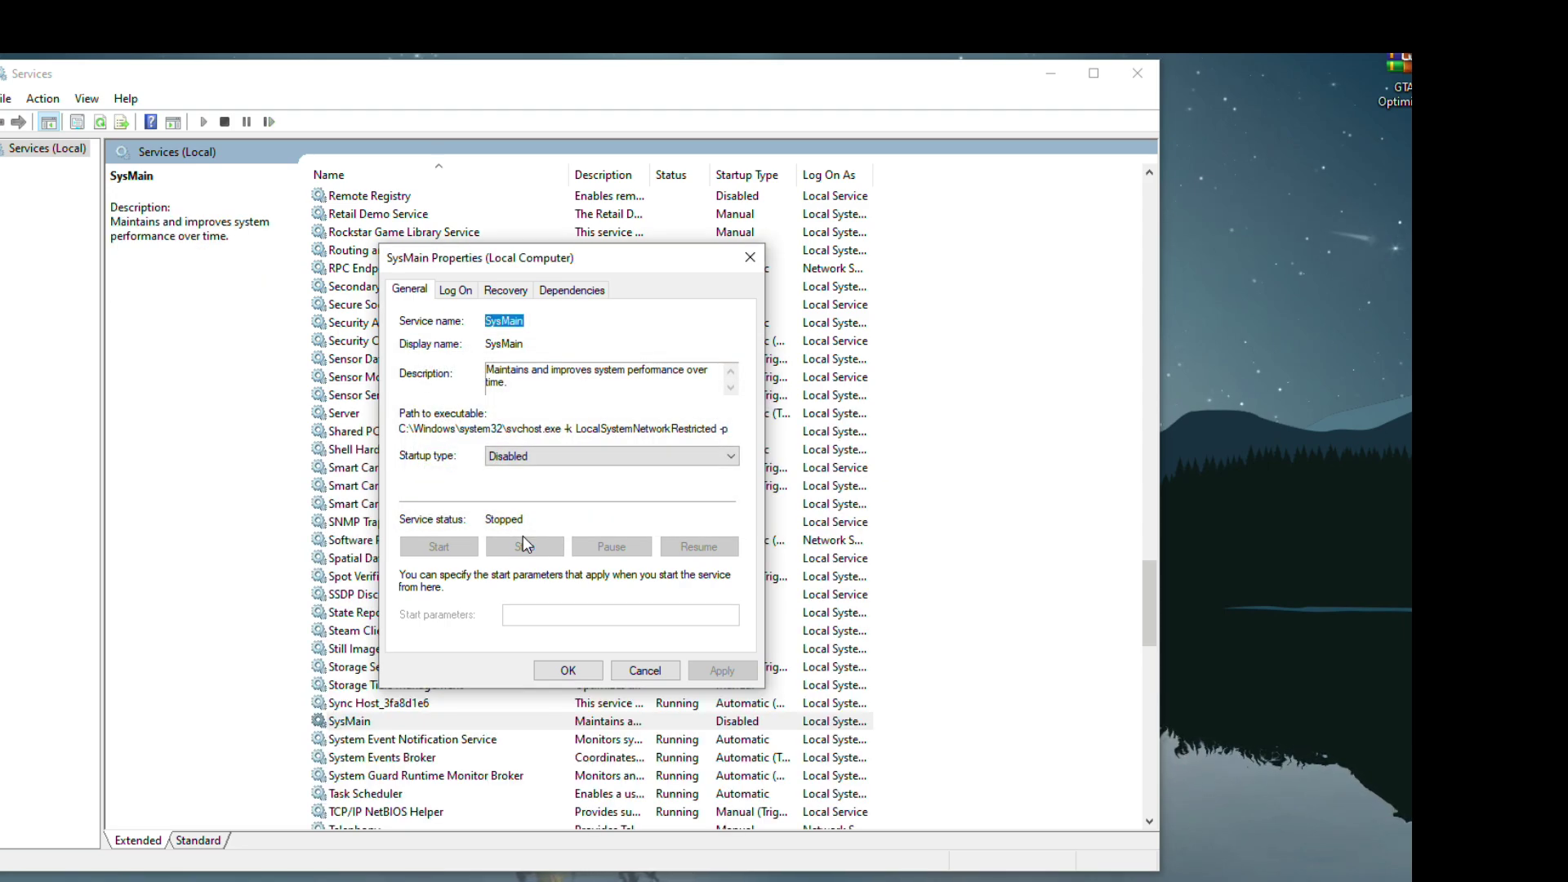
left_click(568, 671)
Set the Windows Error Reporting Service's startup type to Disabled, apply it, stop the service, and close its properties and Services.
left_click_drag(1150, 596, 1154, 687)
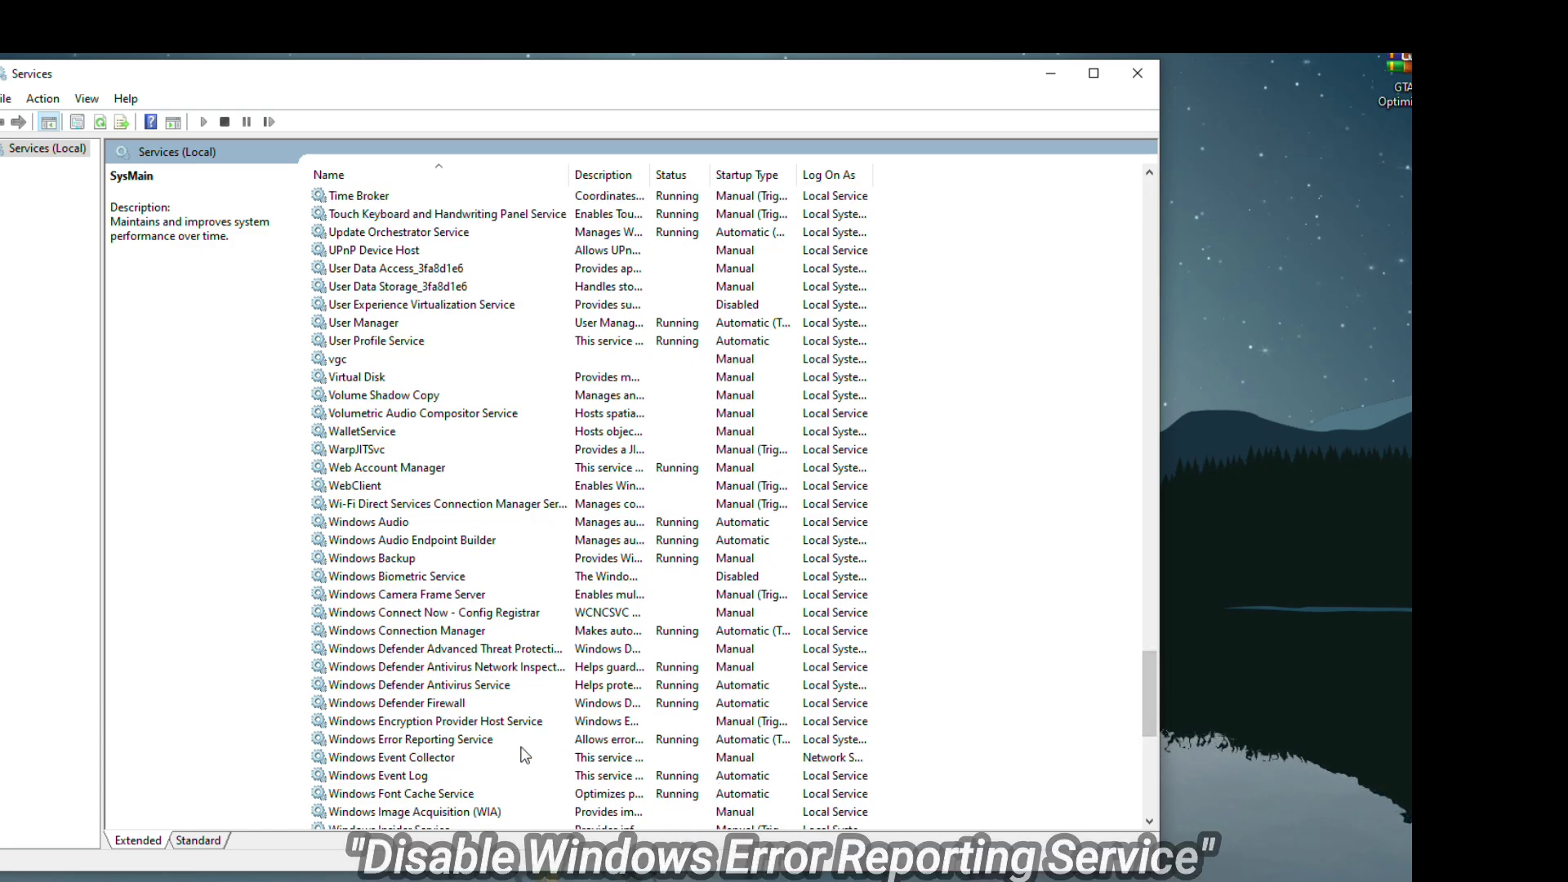
left_click(485, 740)
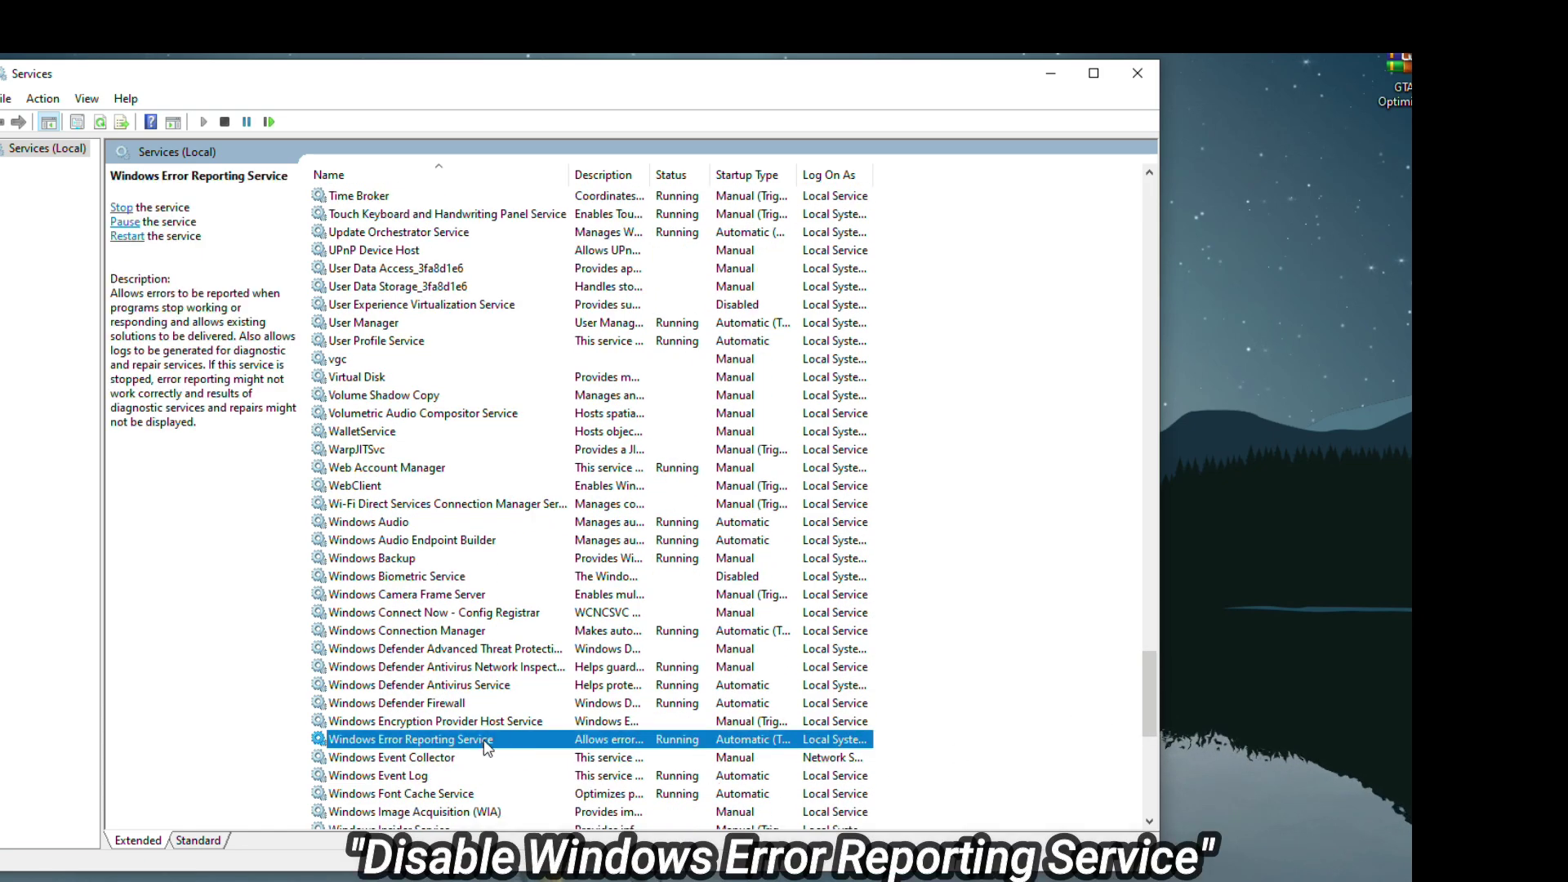
right_click(674, 747)
left_click(702, 873)
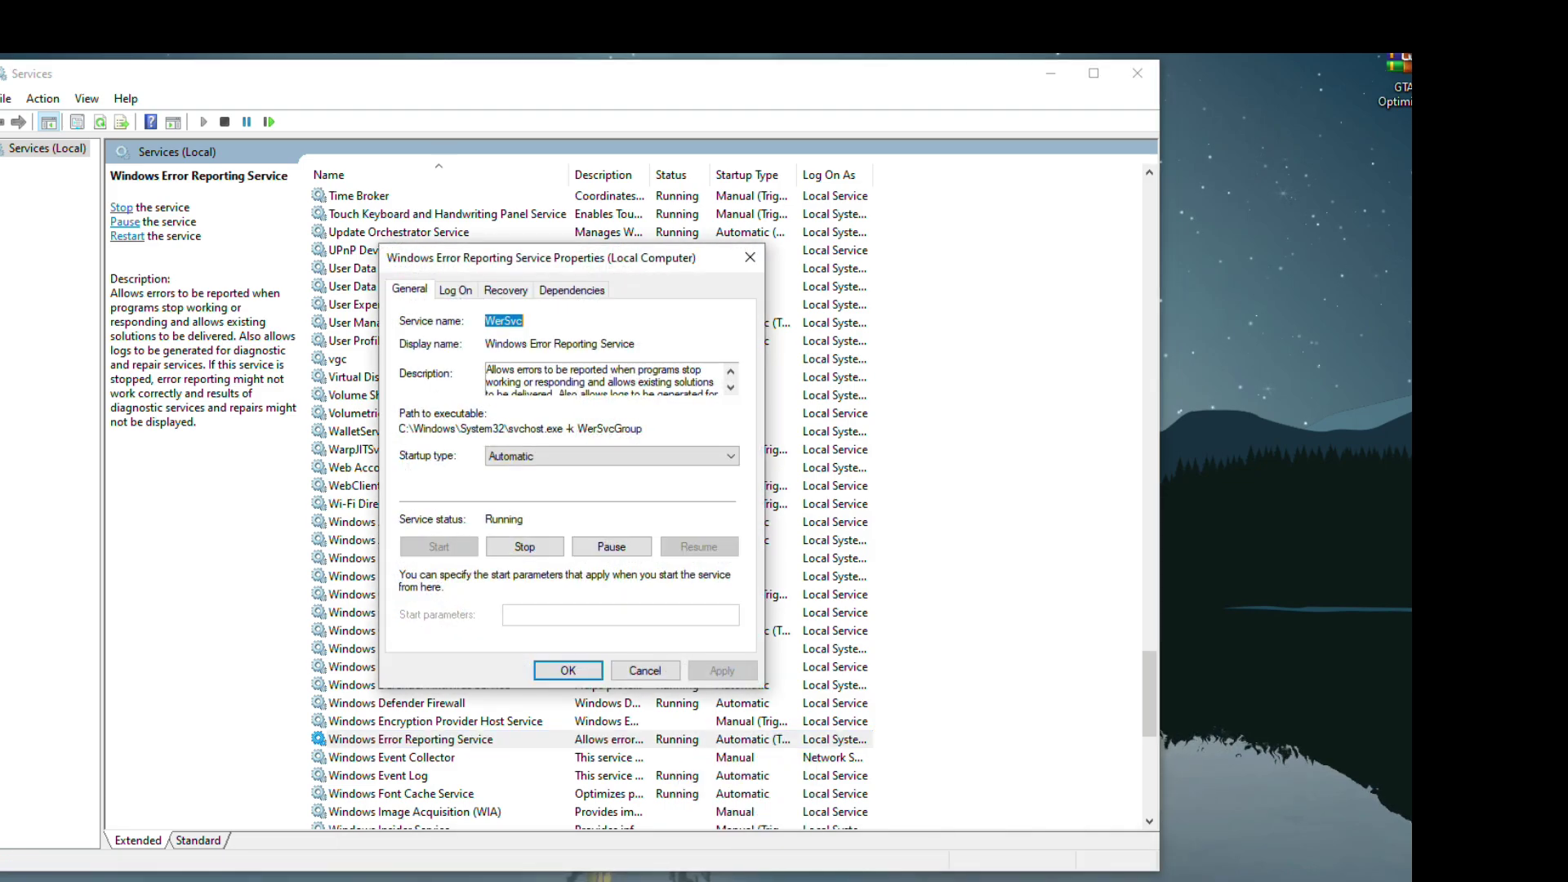
left_click(545, 458)
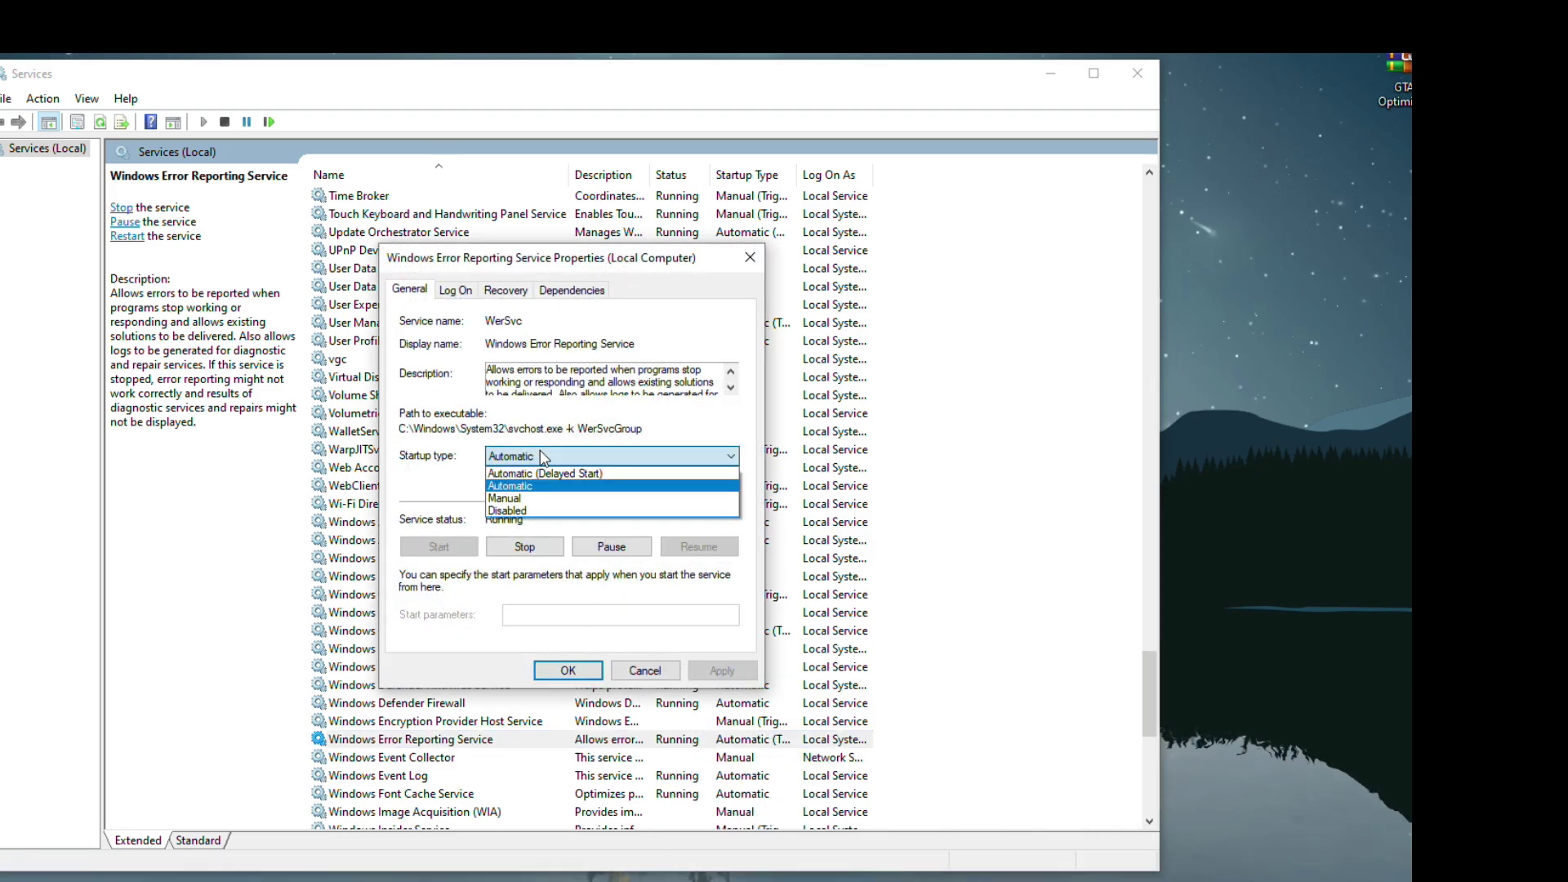
left_click(539, 510)
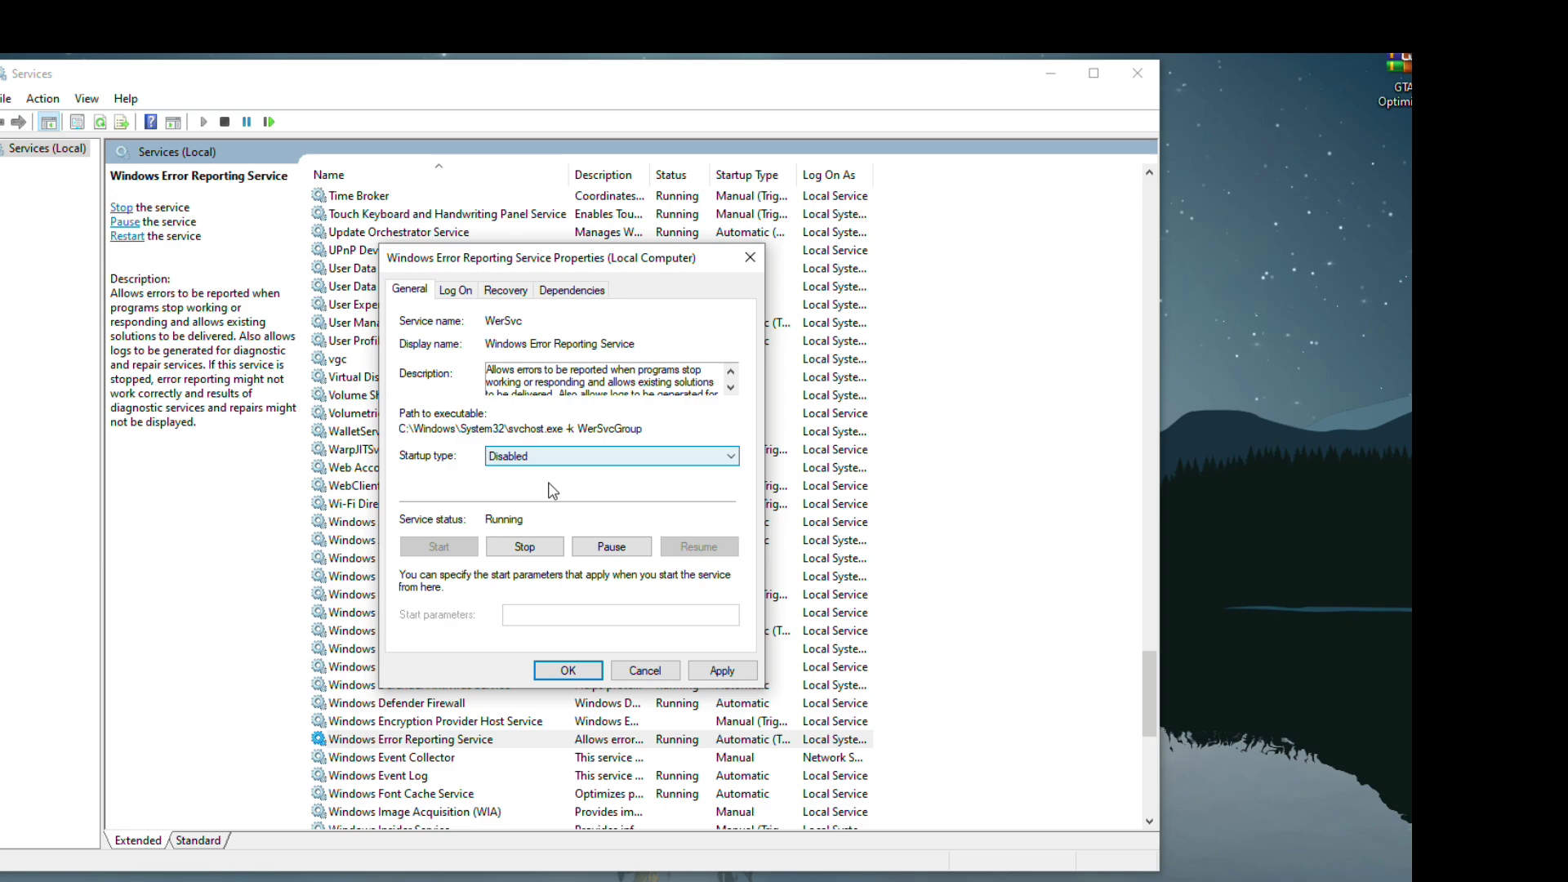
left_click(722, 672)
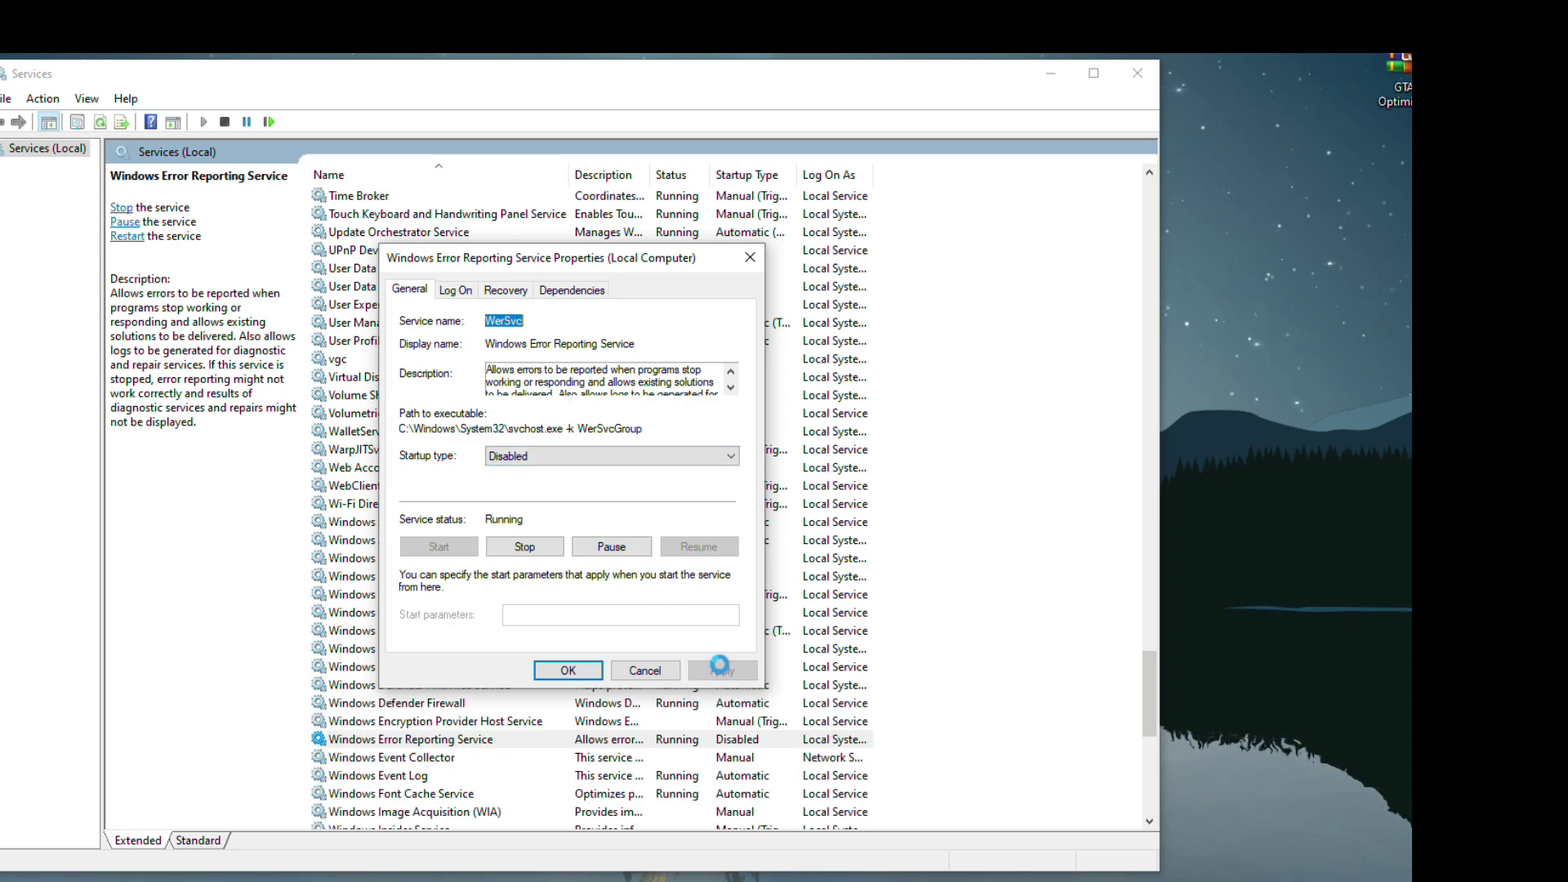
left_click(524, 547)
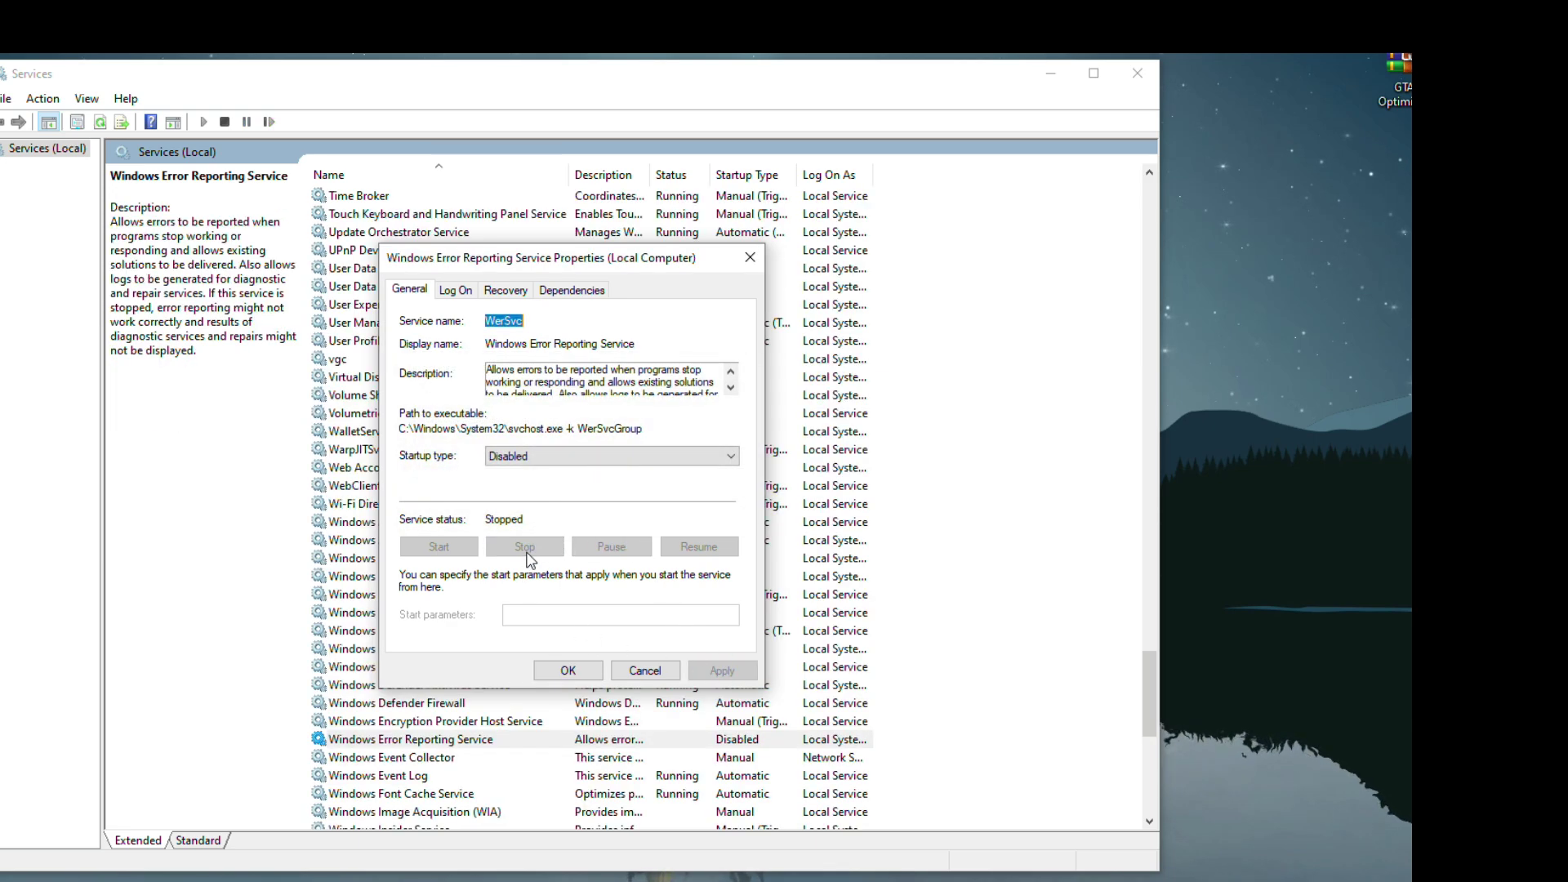
left_click(568, 670)
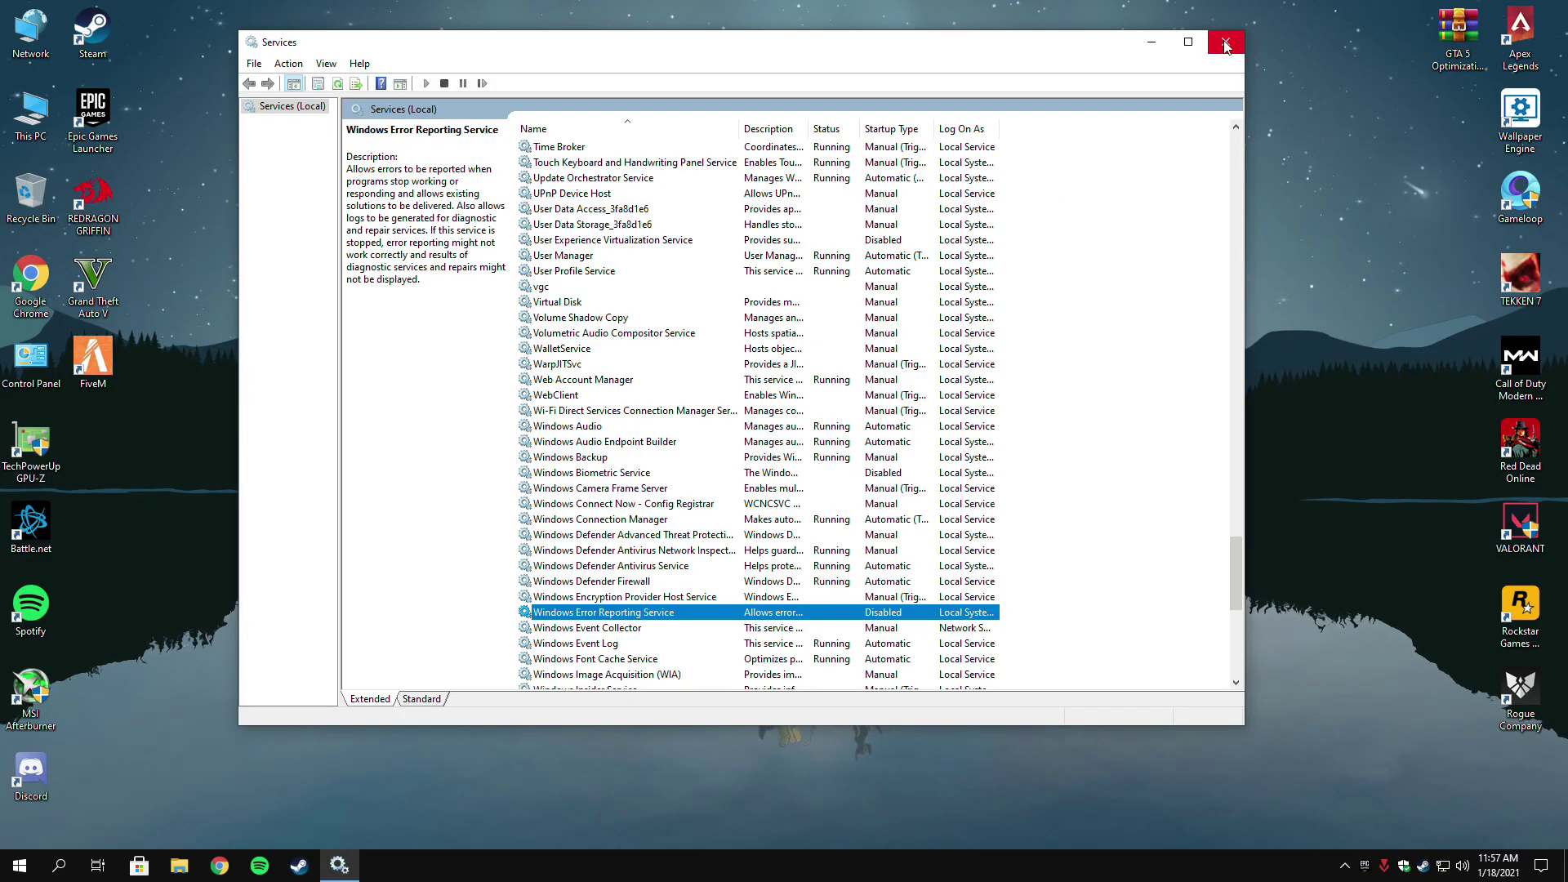
left_click(1226, 45)
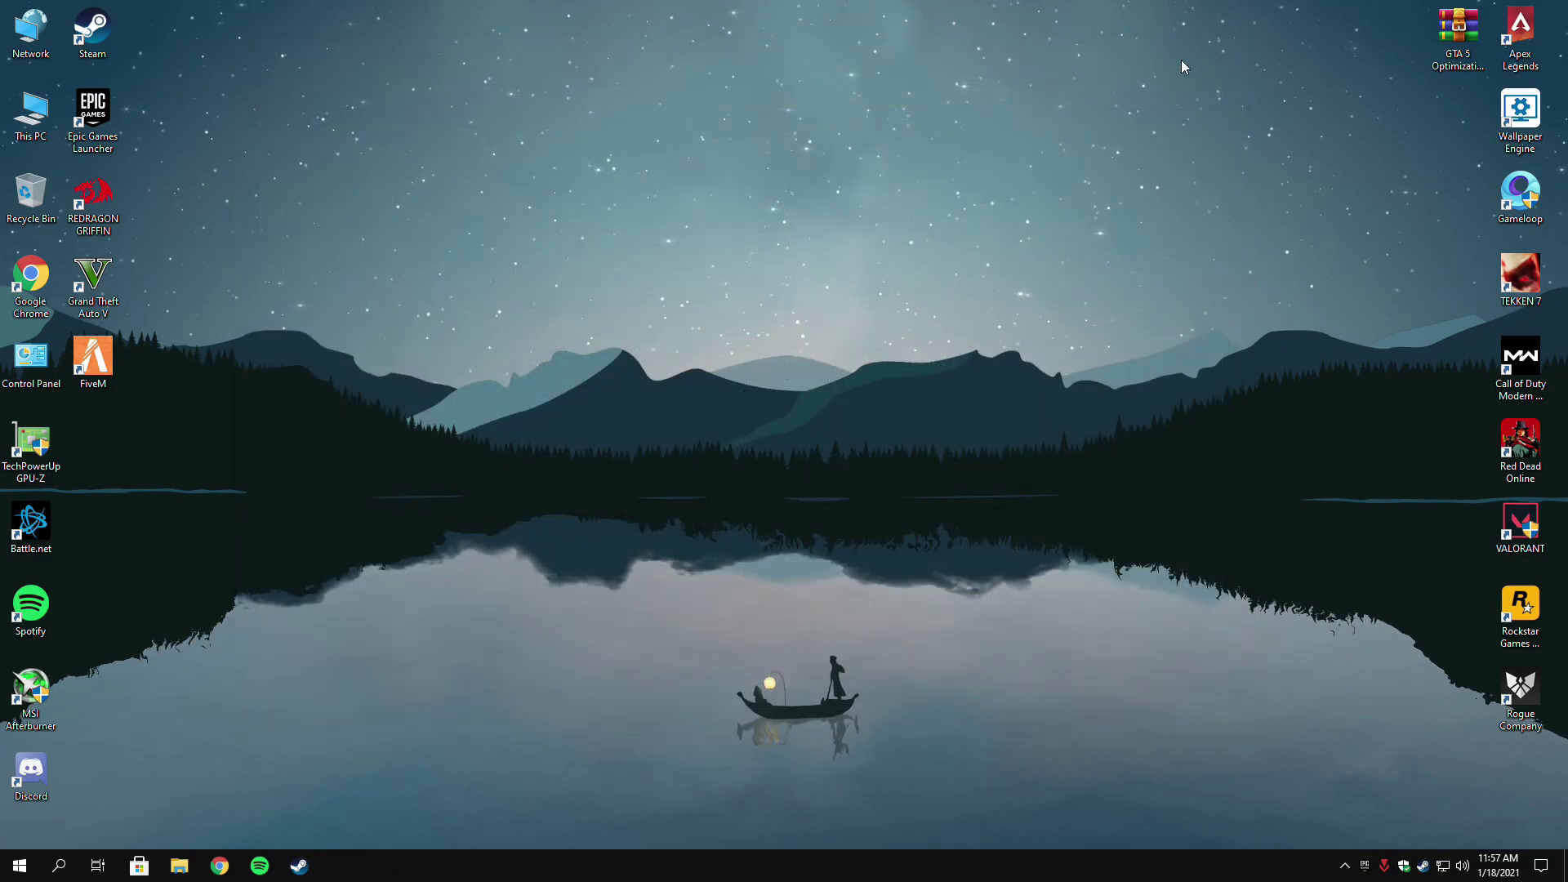
Open the %appdata% location and go through AppData's Local and FiveM folders to the FiveM Application Data folder.
left_click(61, 866)
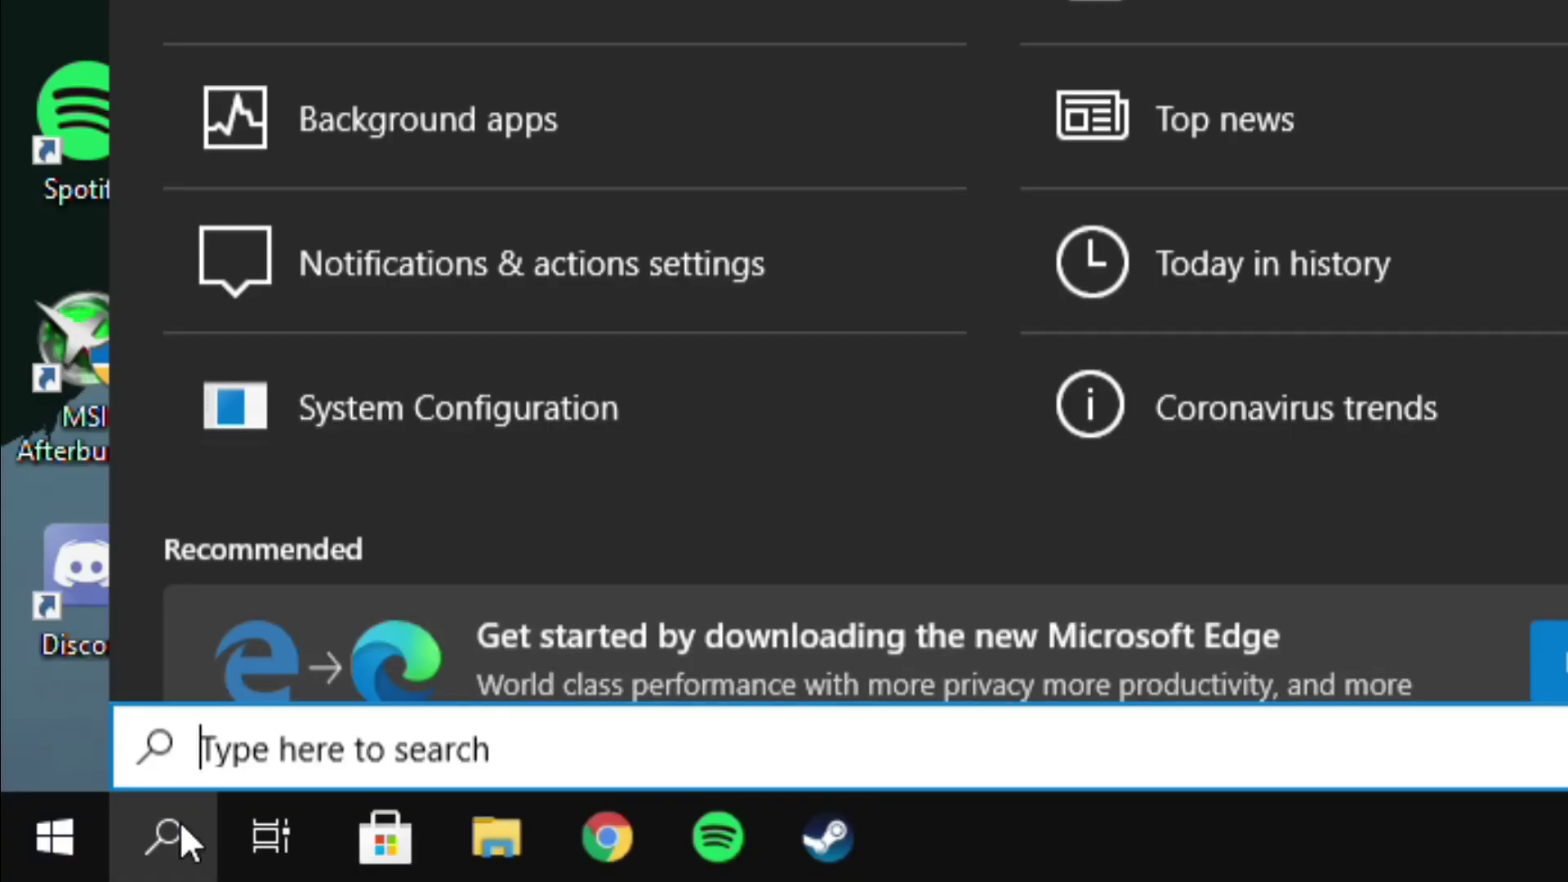
type("%appdata%")
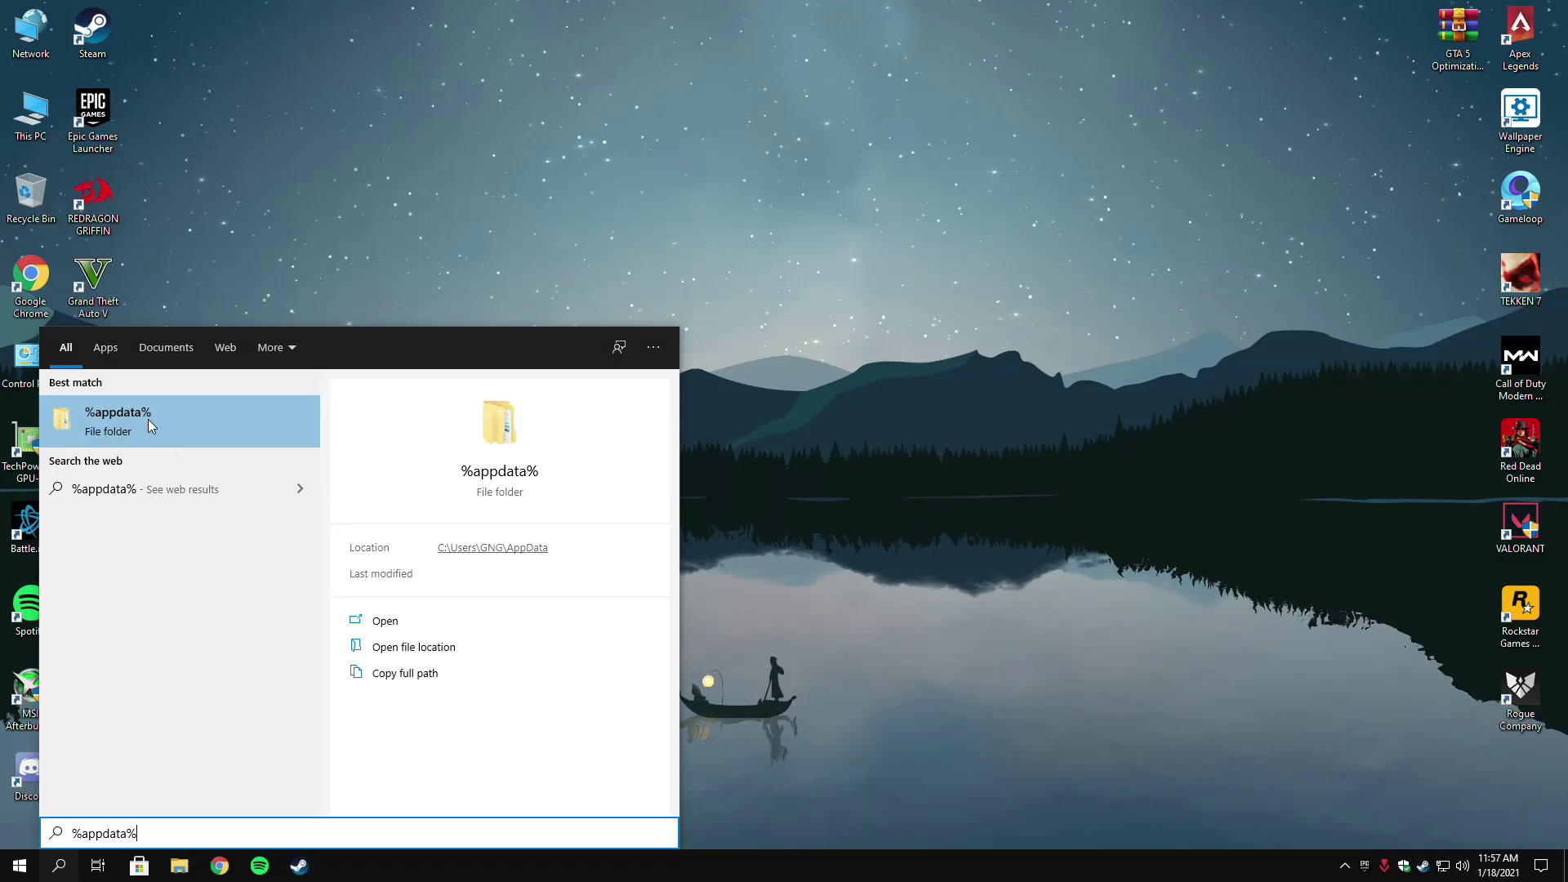
left_click(157, 415)
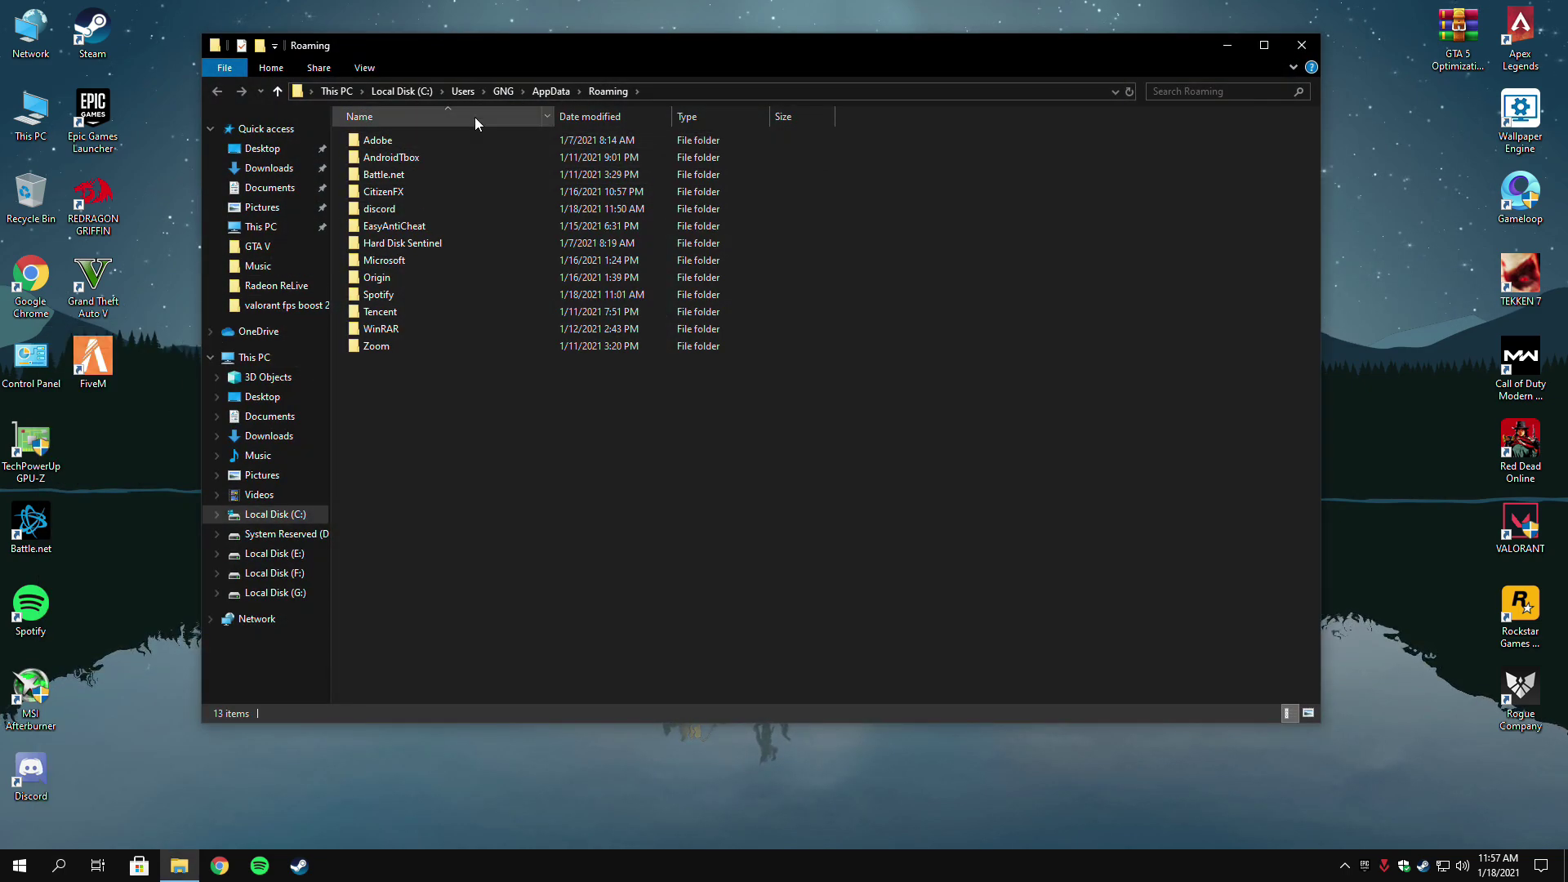
left_click(541, 92)
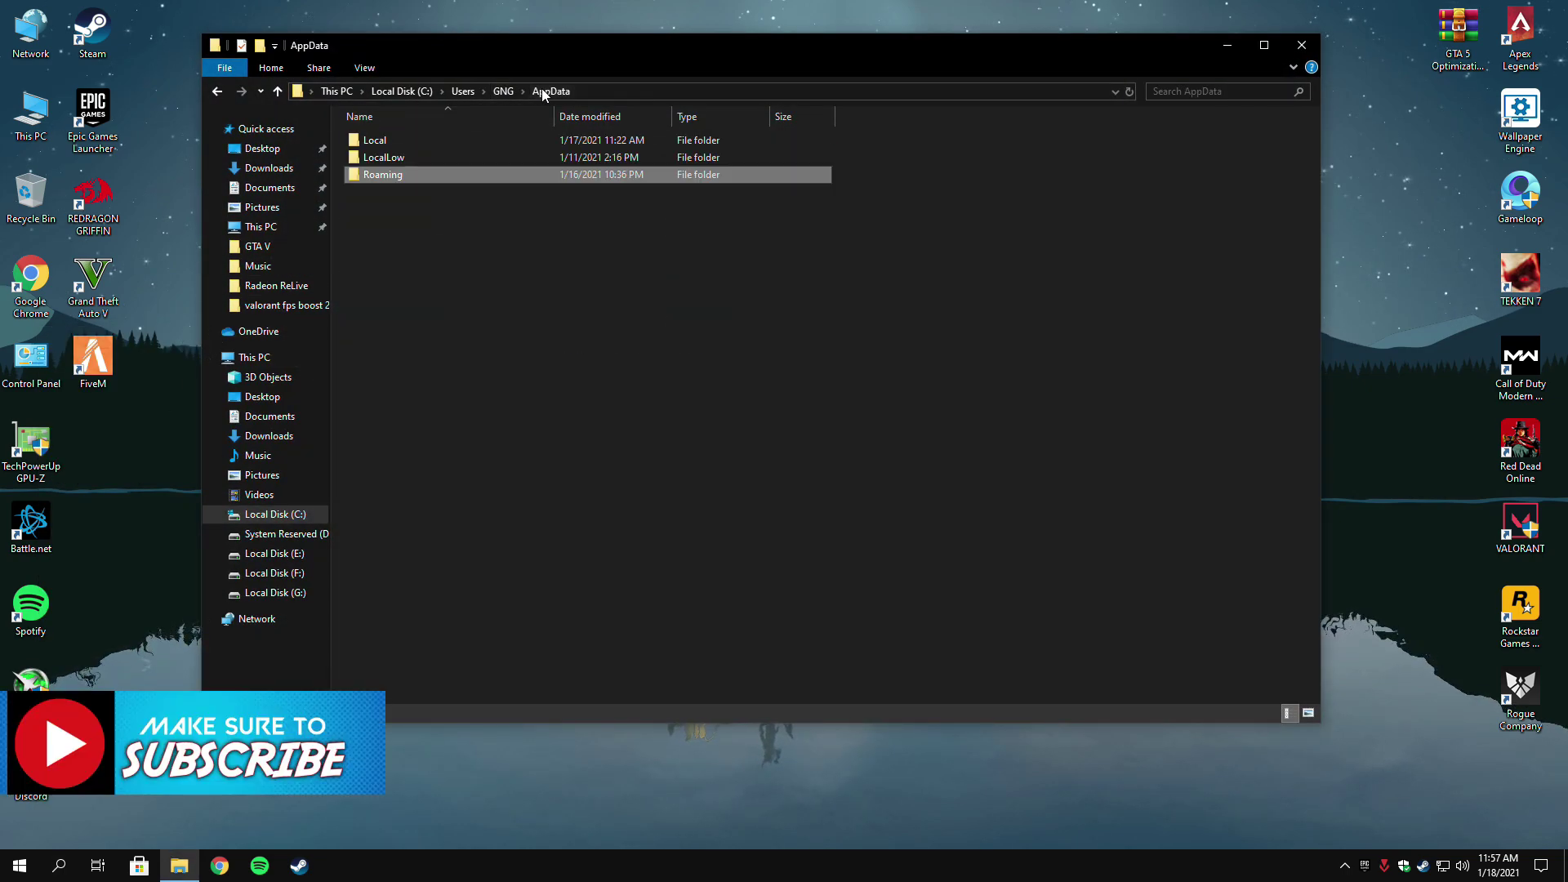
left_click(382, 141)
double_click(379, 141)
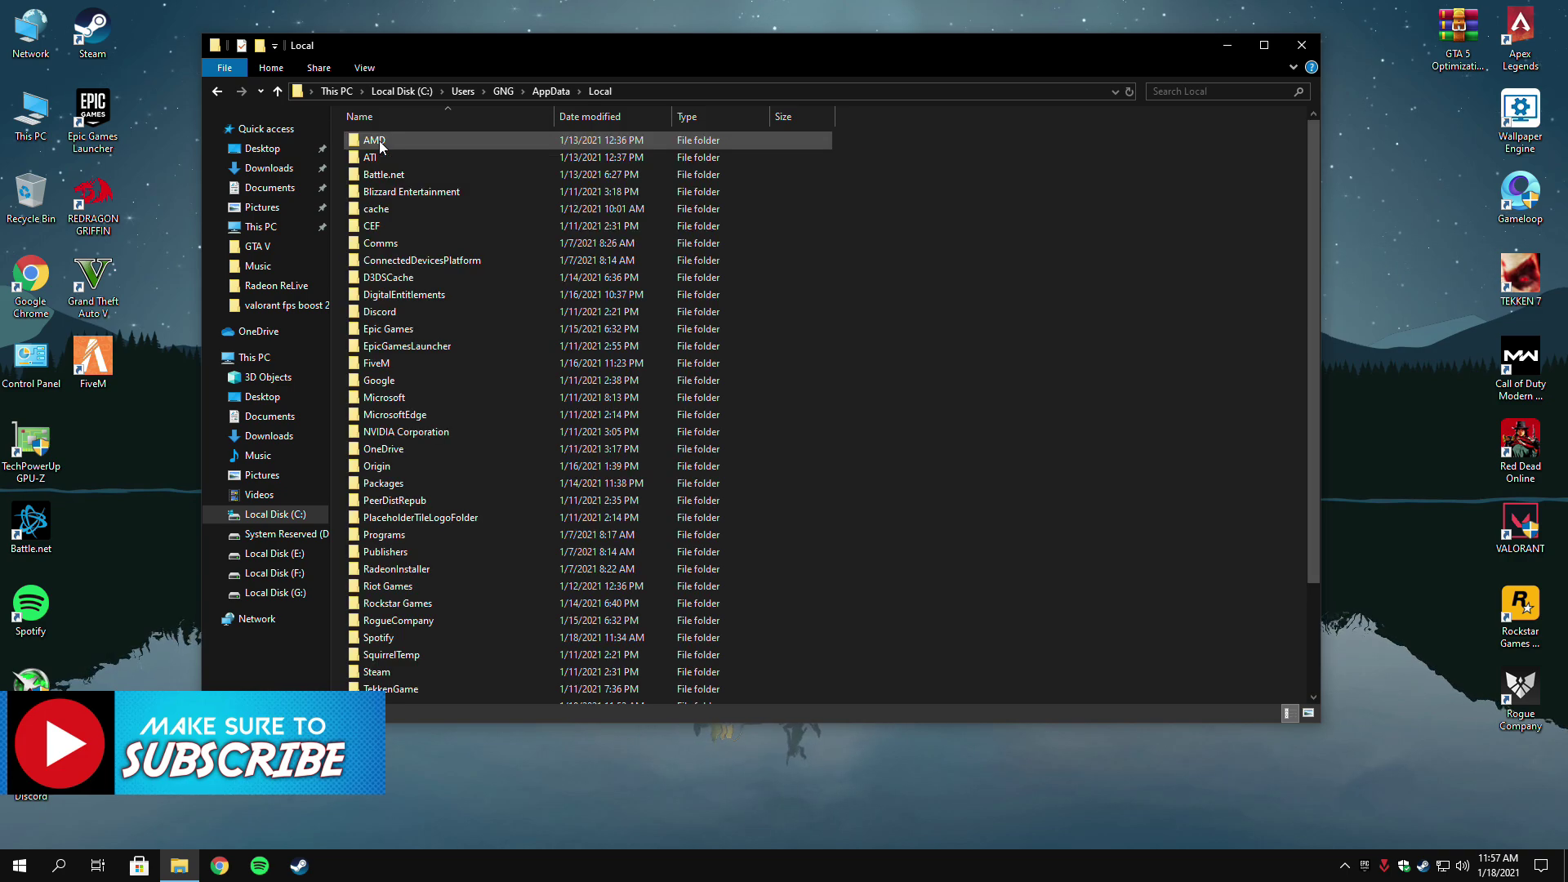
left_click(373, 363)
double_click(381, 365)
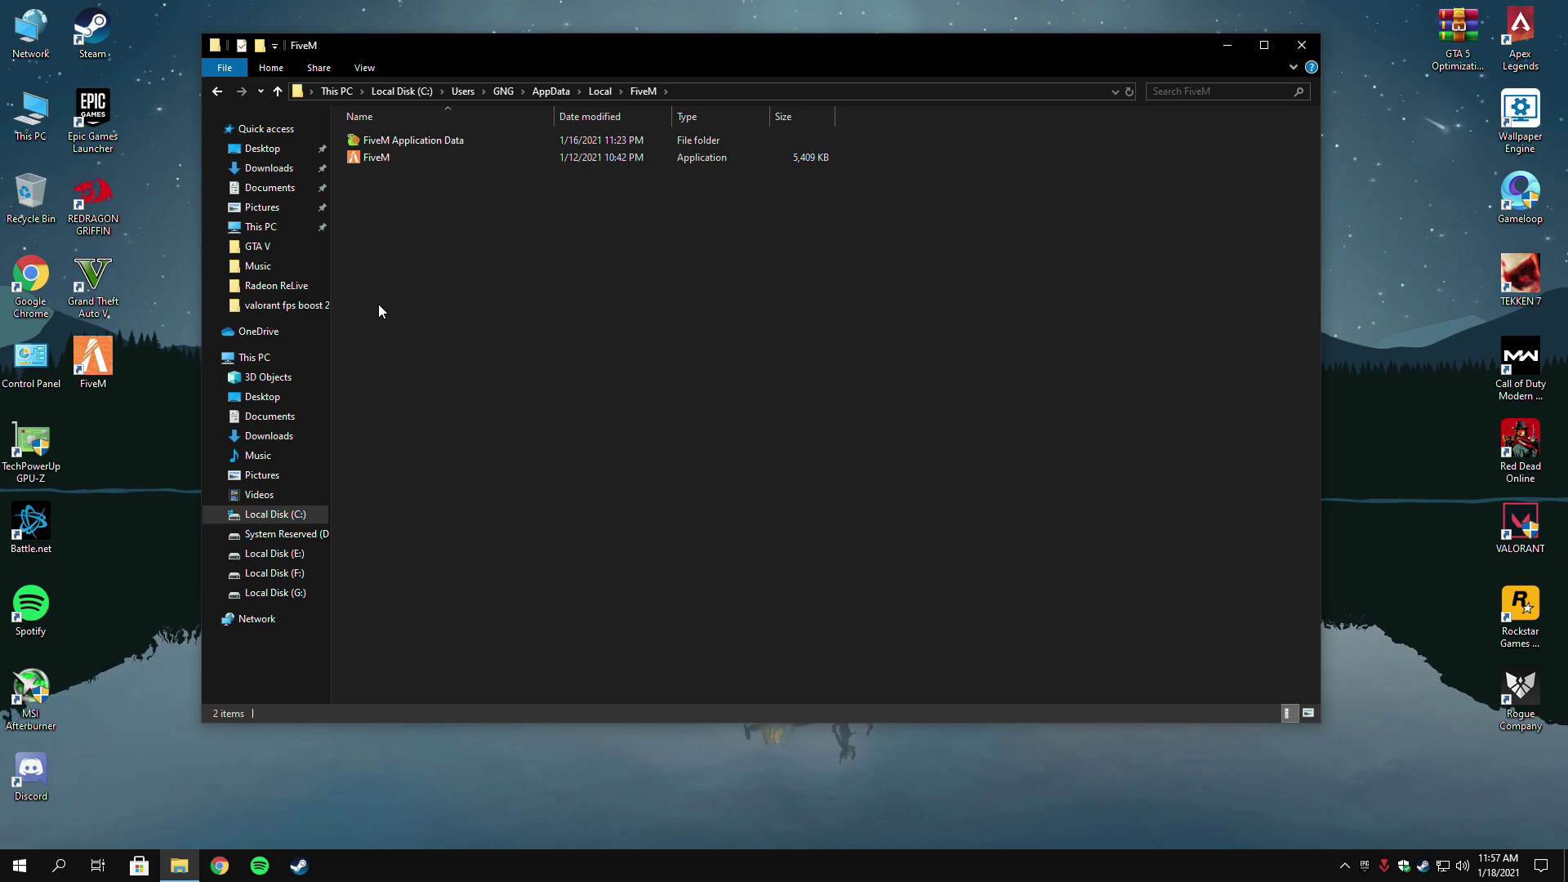
double_click(399, 144)
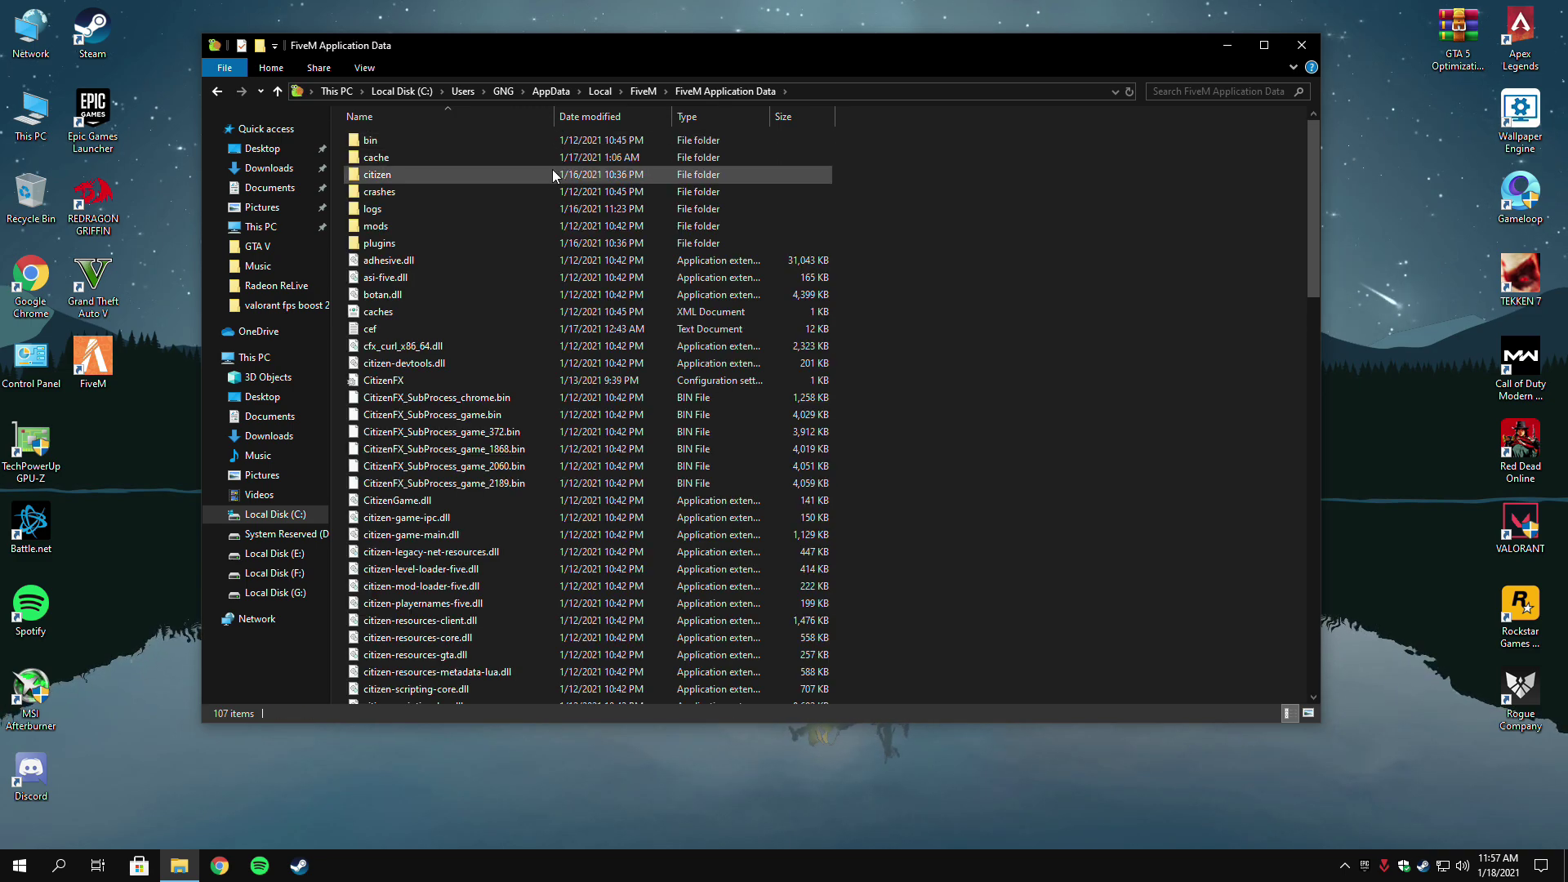
Delete all files and folders inside FiveM's cache folder and close File Explorer.
left_click(379, 160)
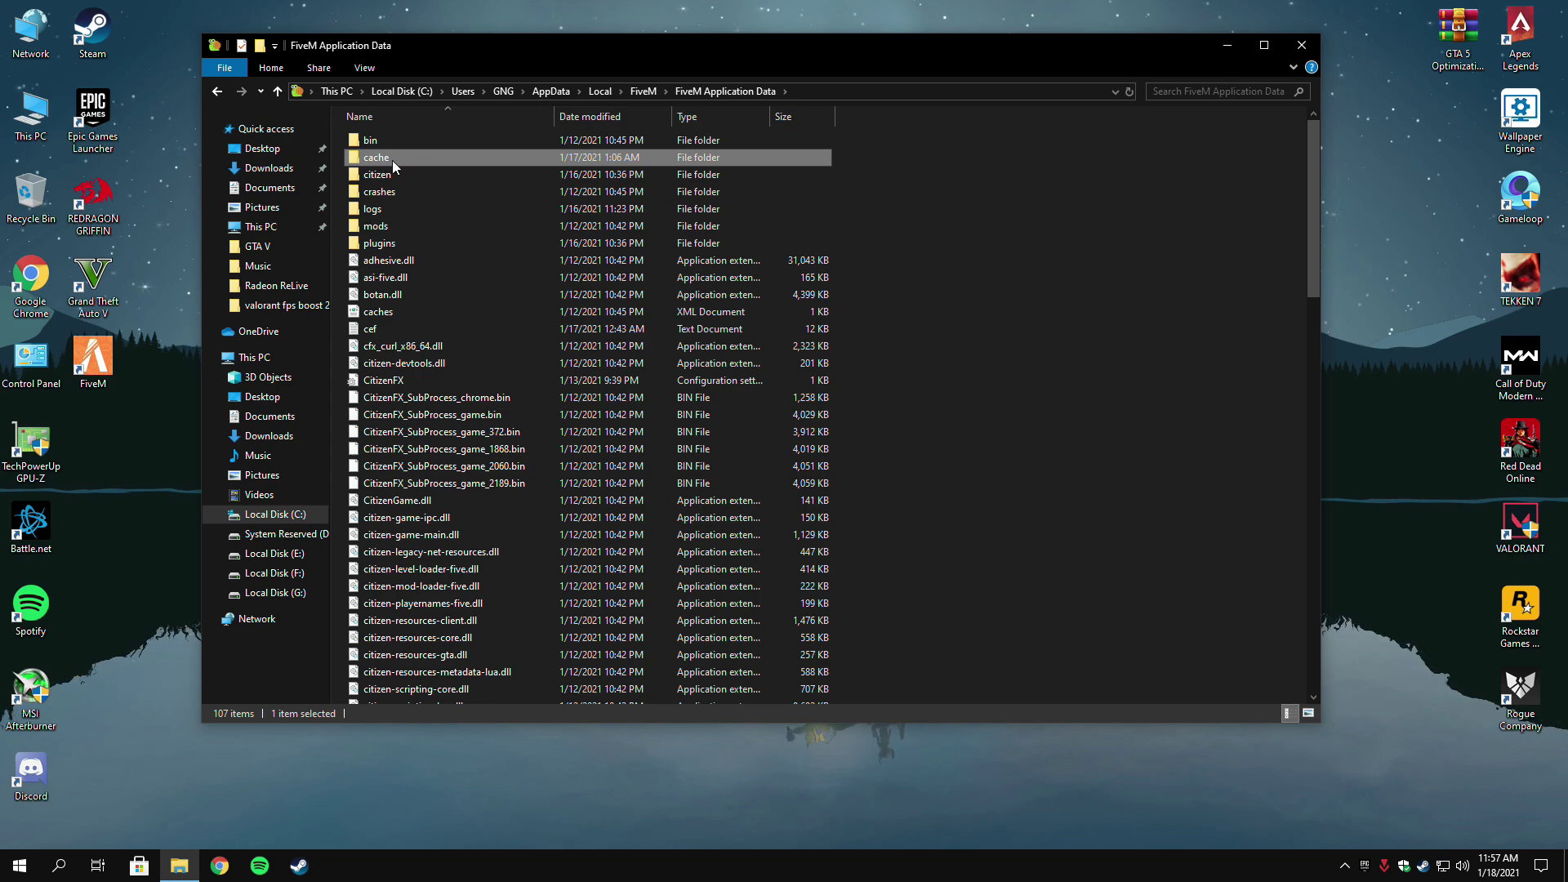
double_click(392, 160)
left_click_drag(414, 367, 449, 129)
right_click(466, 228)
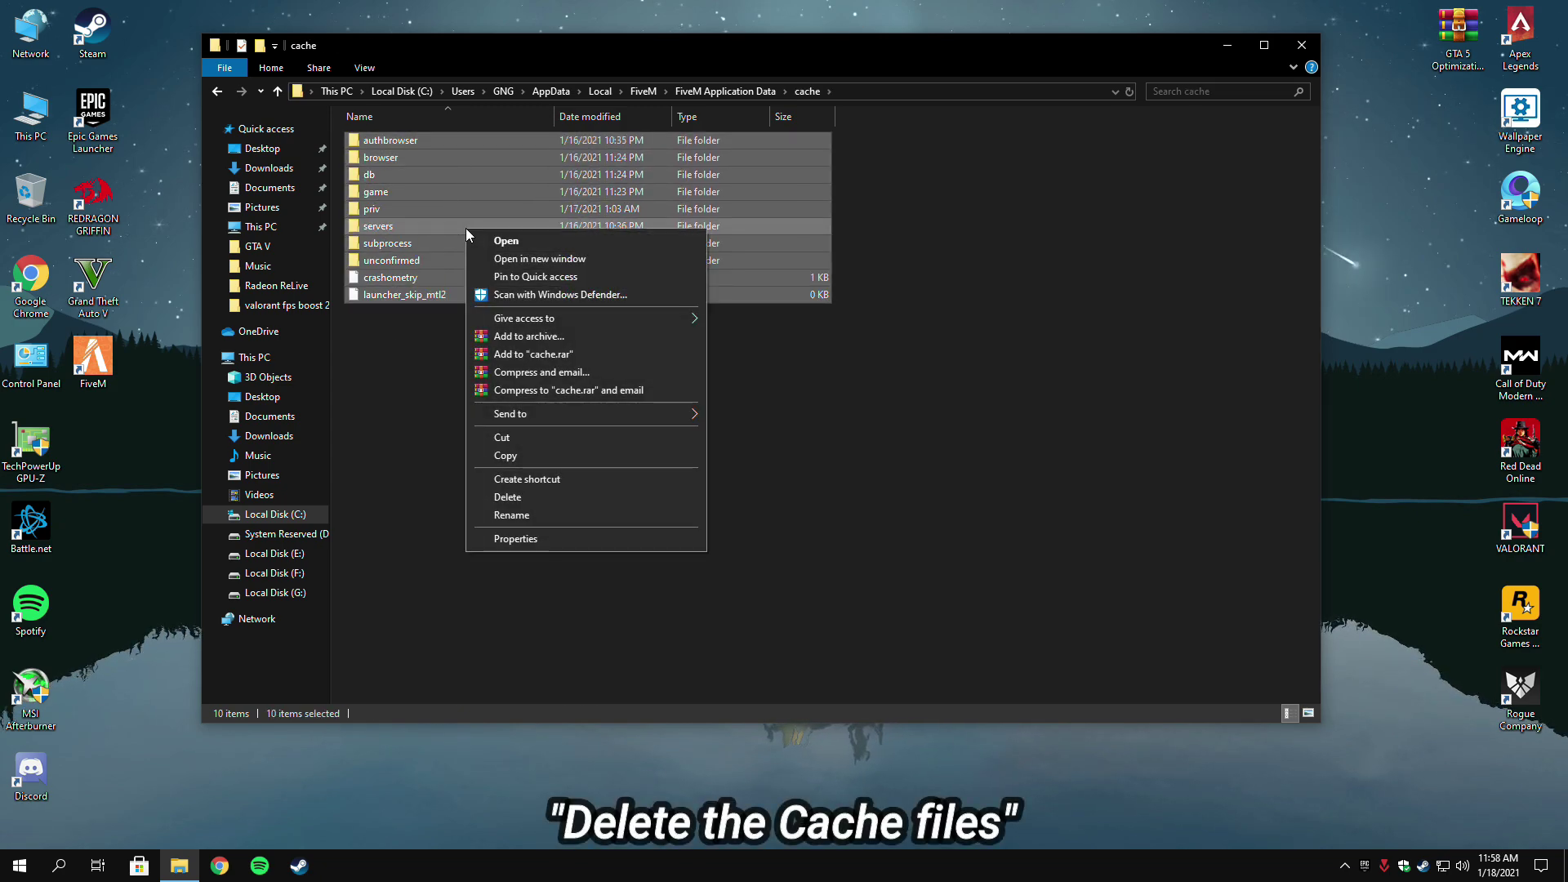
left_click(508, 498)
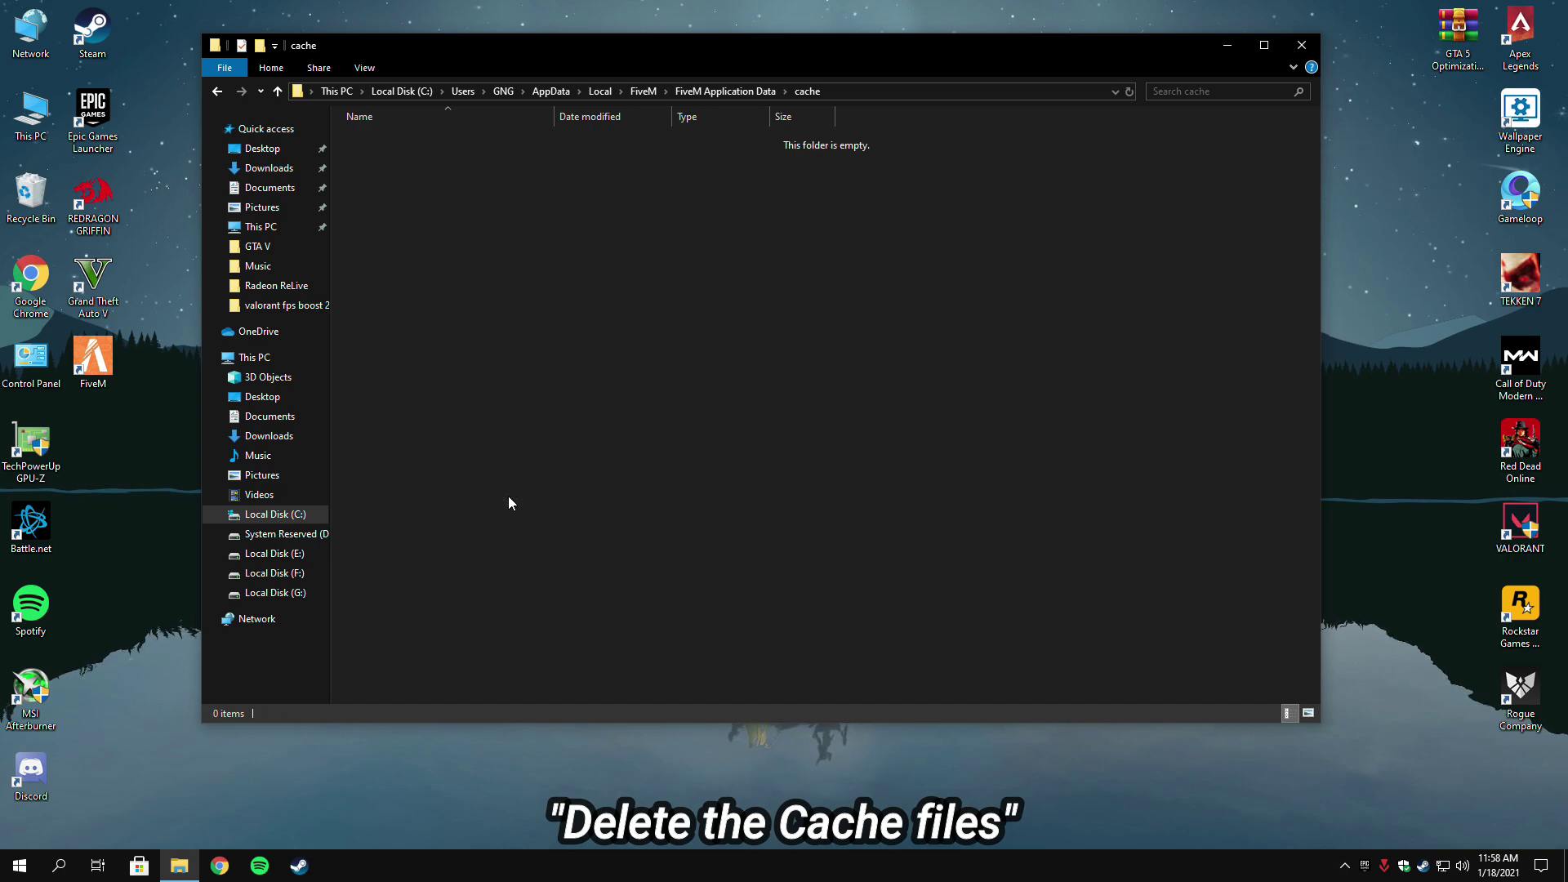
left_click(1296, 49)
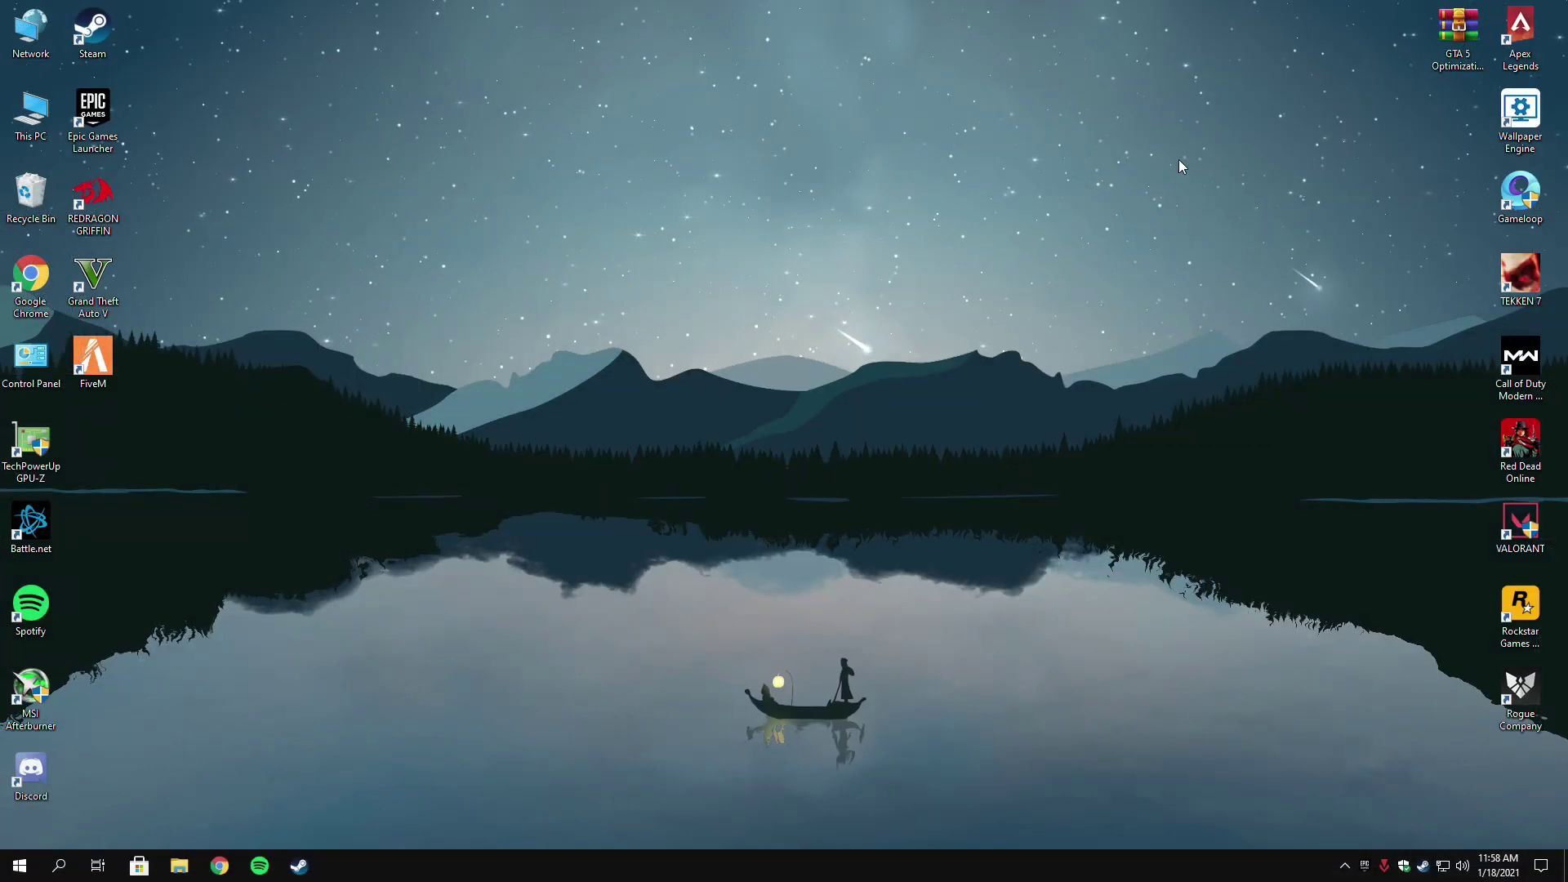
Extract the GTA 5 Optimization Pack 2021 archive onto the desktop with WinRAR and place the archive and extracted folder side by side.
left_click_drag(1446, 49, 555, 57)
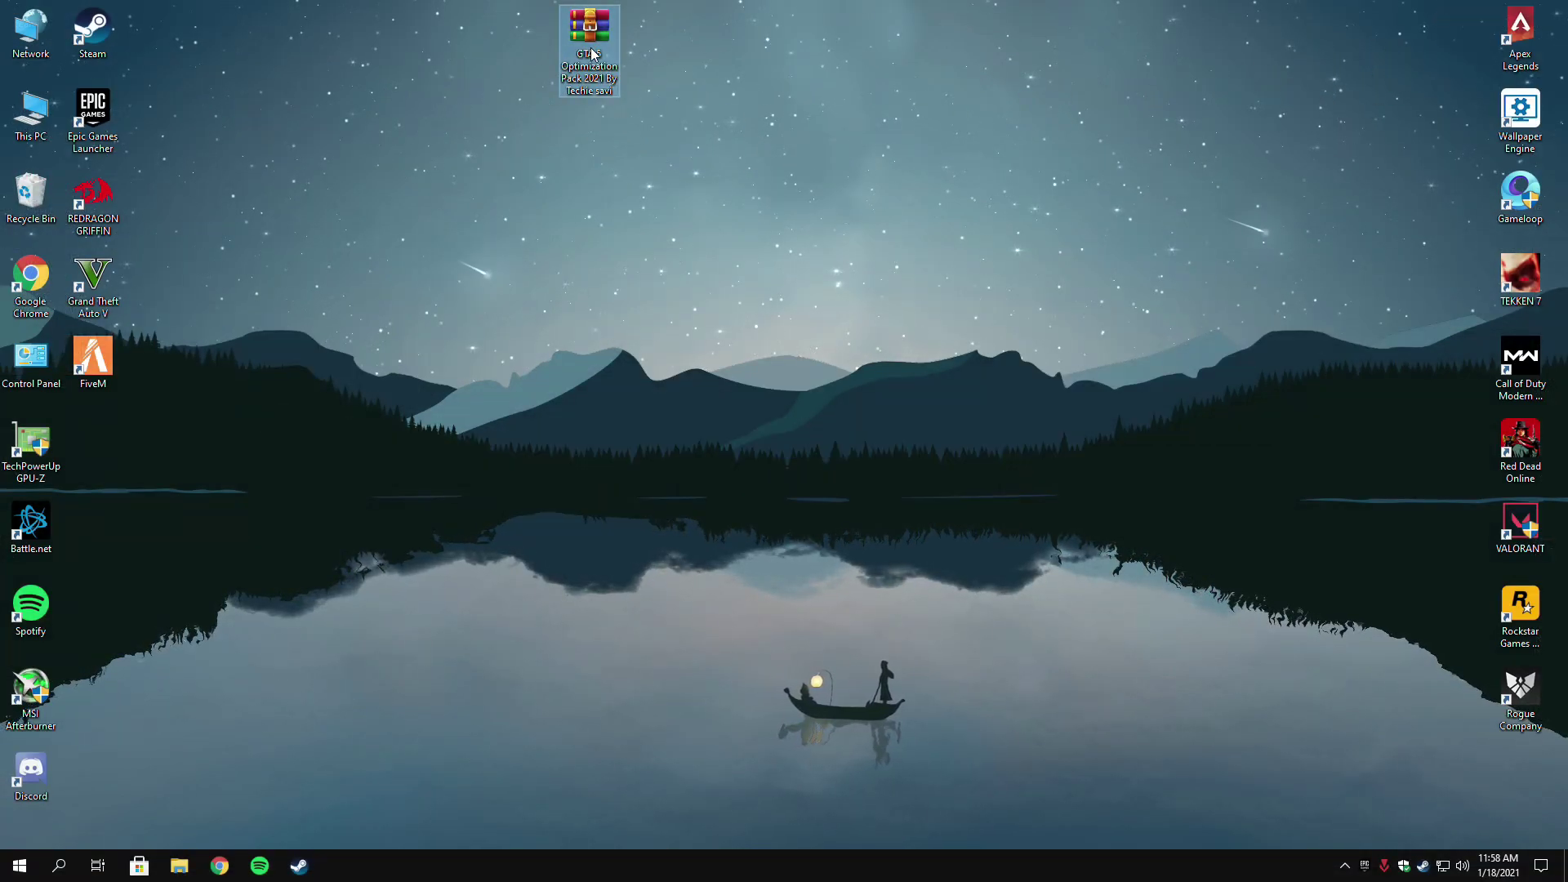
right_click(589, 55)
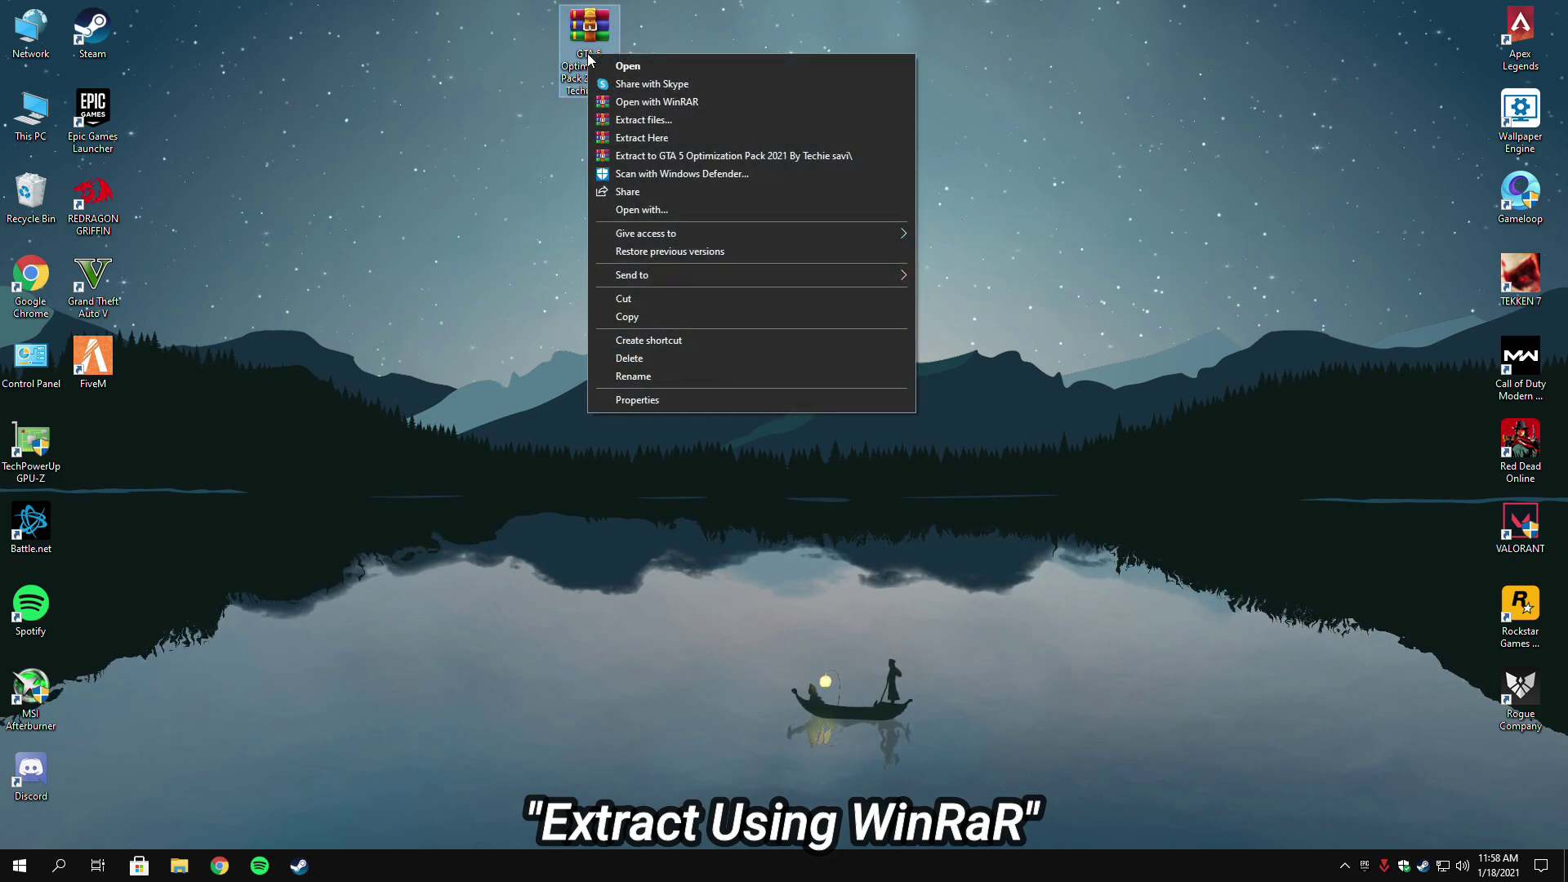
left_click(614, 138)
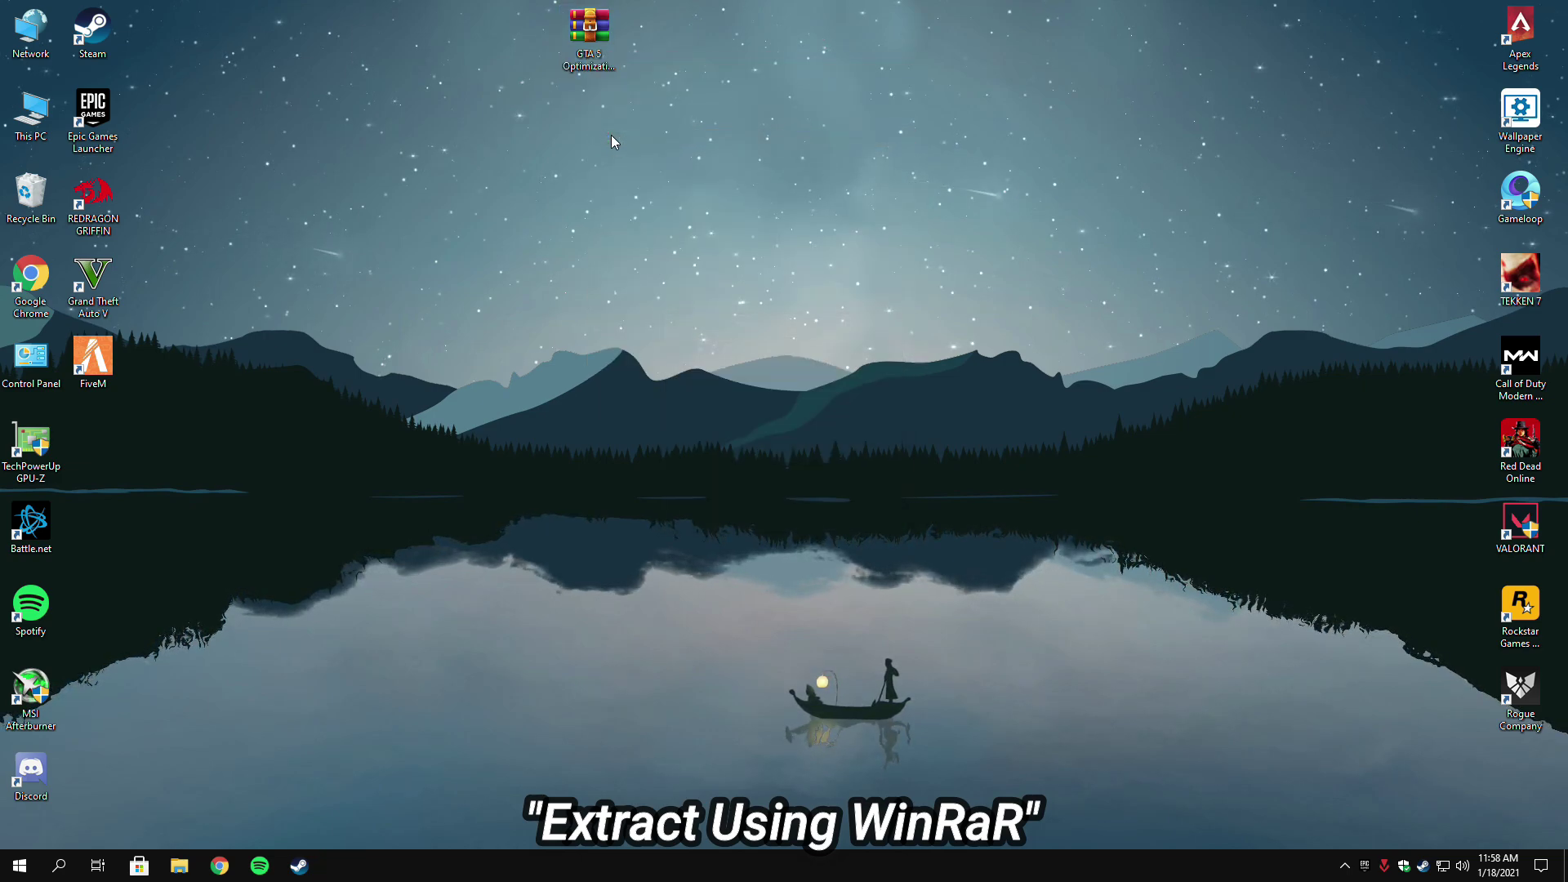
left_click_drag(116, 448, 661, 39)
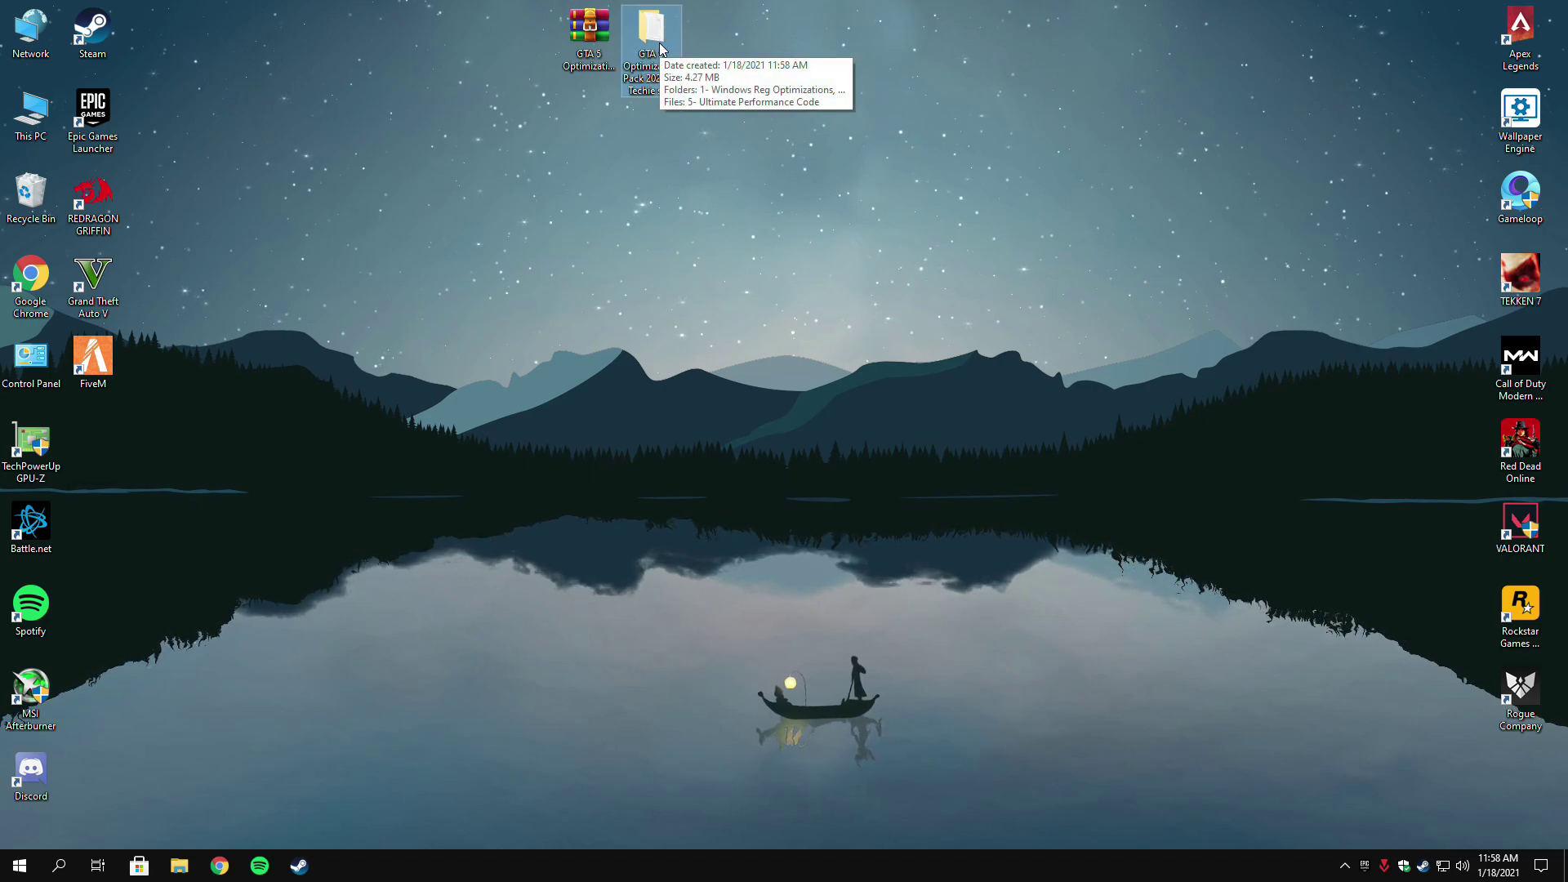
Open the extracted GTA 5 Optimization Pack folder and its "1- Windows Reg Optimizations" subfolder containing the registry files.
double_click(662, 41)
left_click_drag(660, 49, 646, 96)
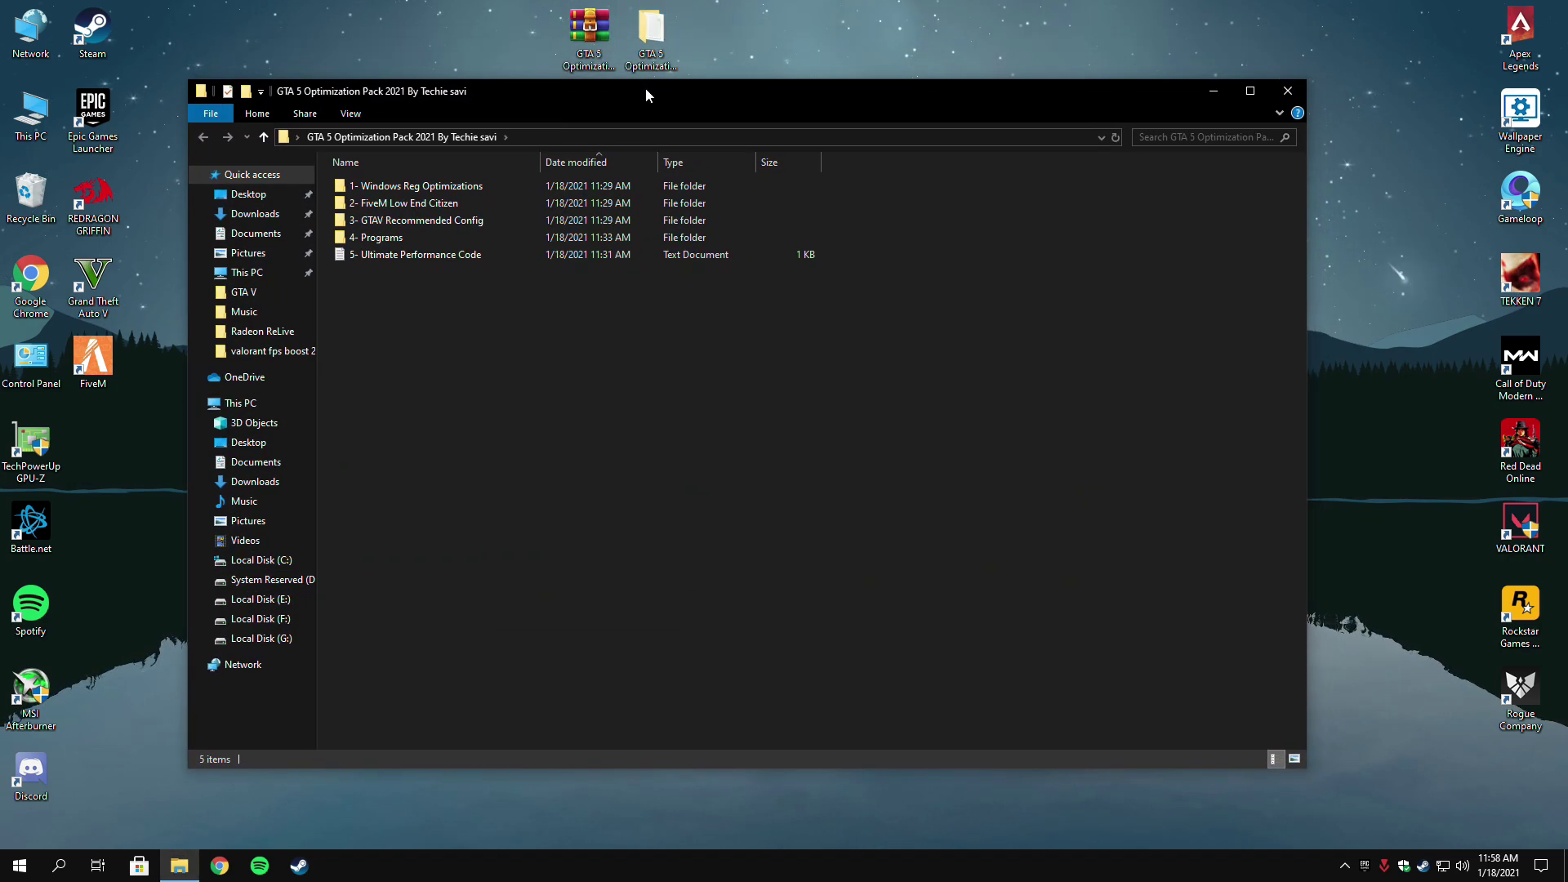
left_click(412, 187)
double_click(431, 188)
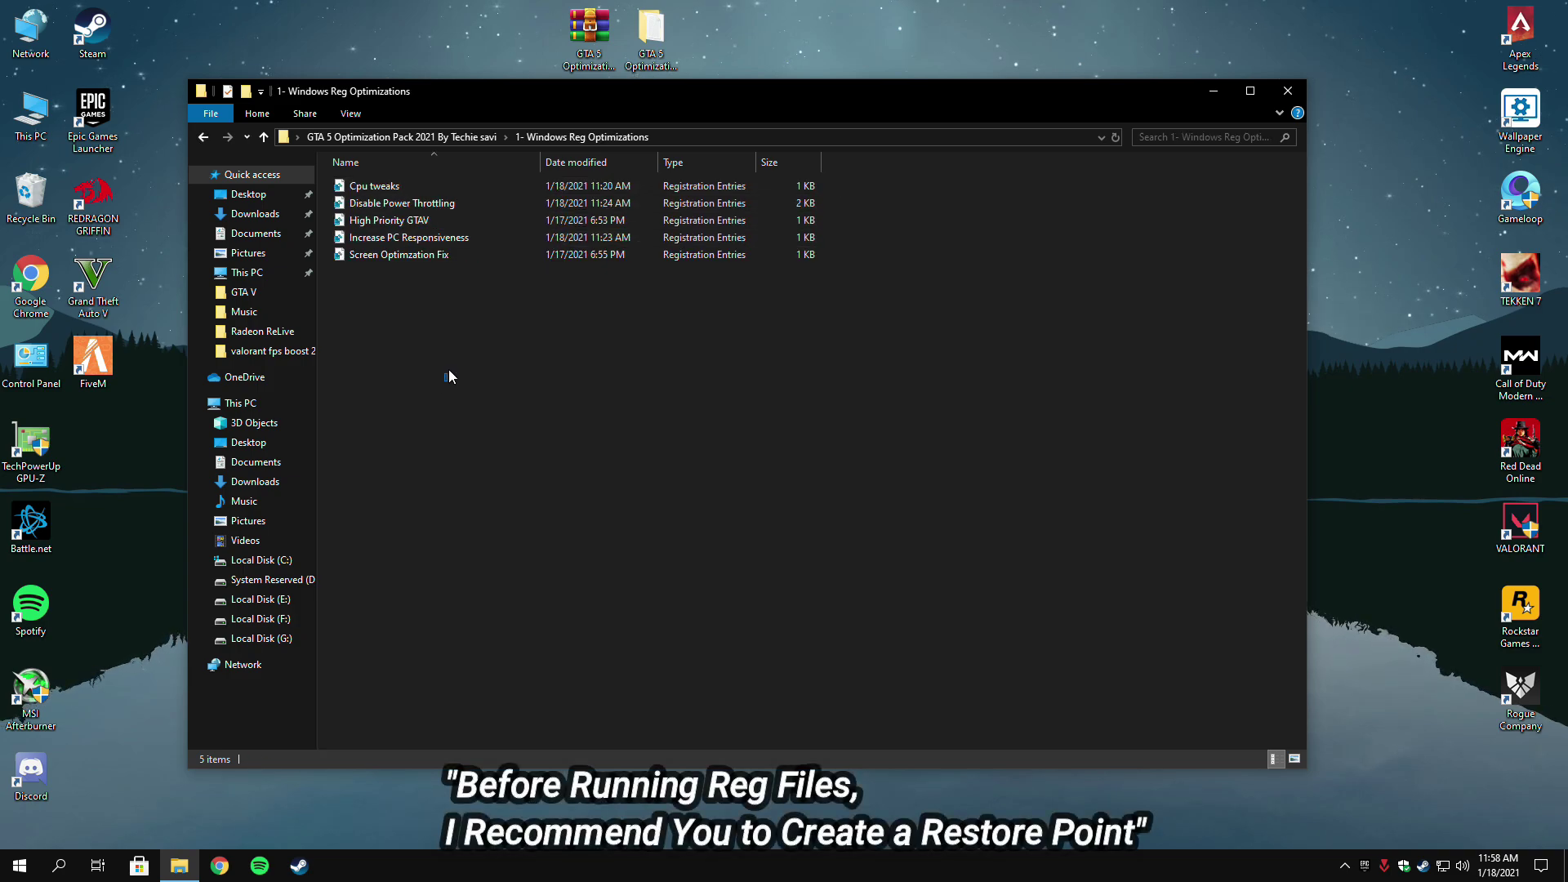
left_click_drag(444, 381, 672, 163)
left_click(517, 335)
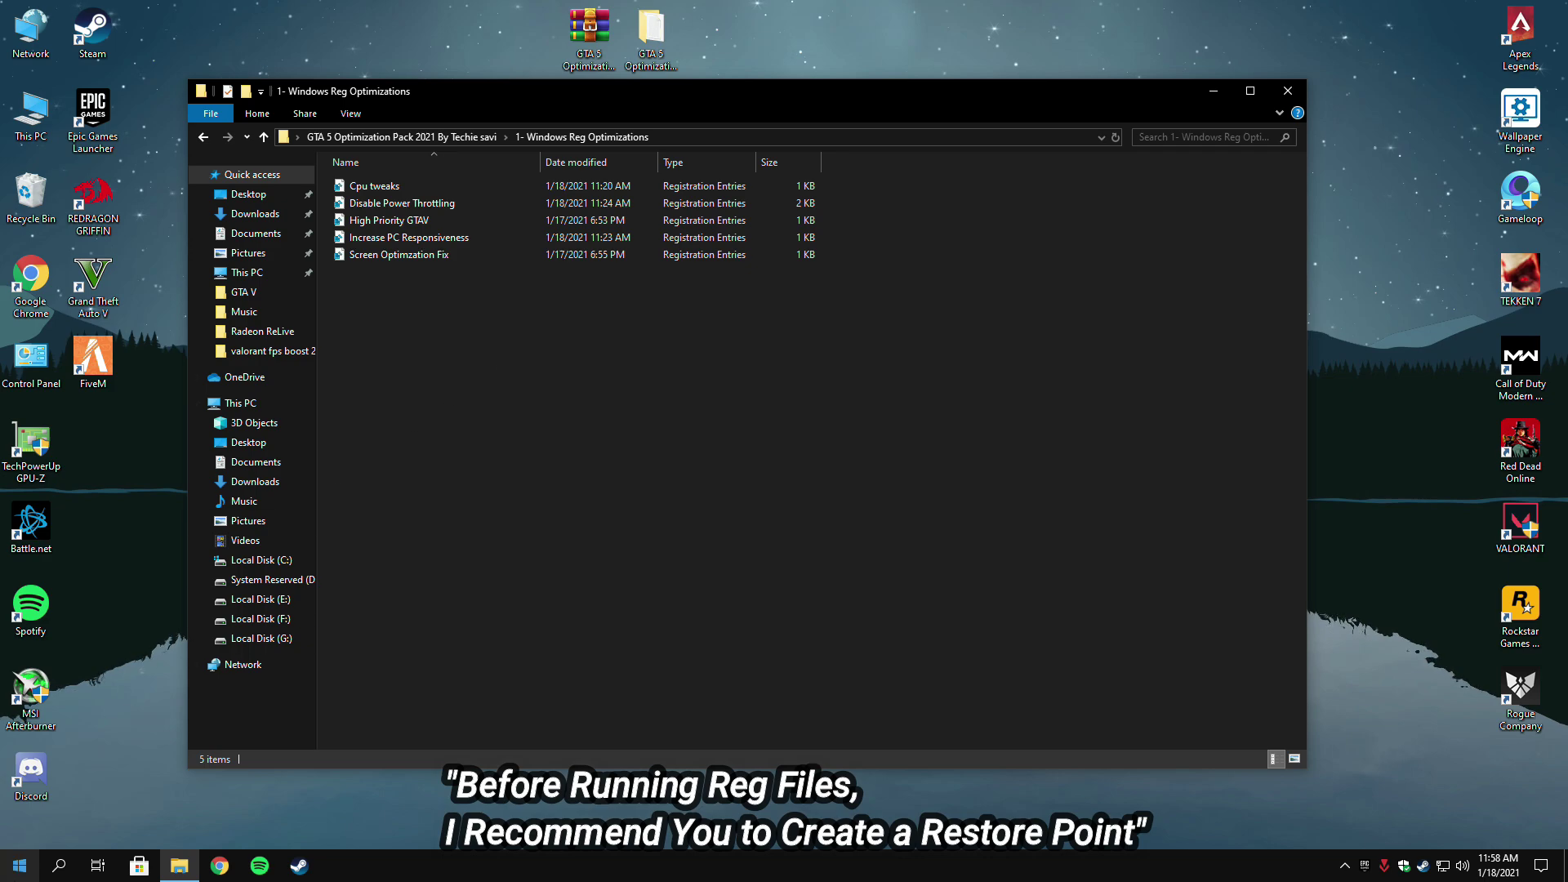
Search Windows for "Create a restore point" and open the System Protection settings, moving the System Properties window into clear view.
left_click(55, 871)
type("Cre")
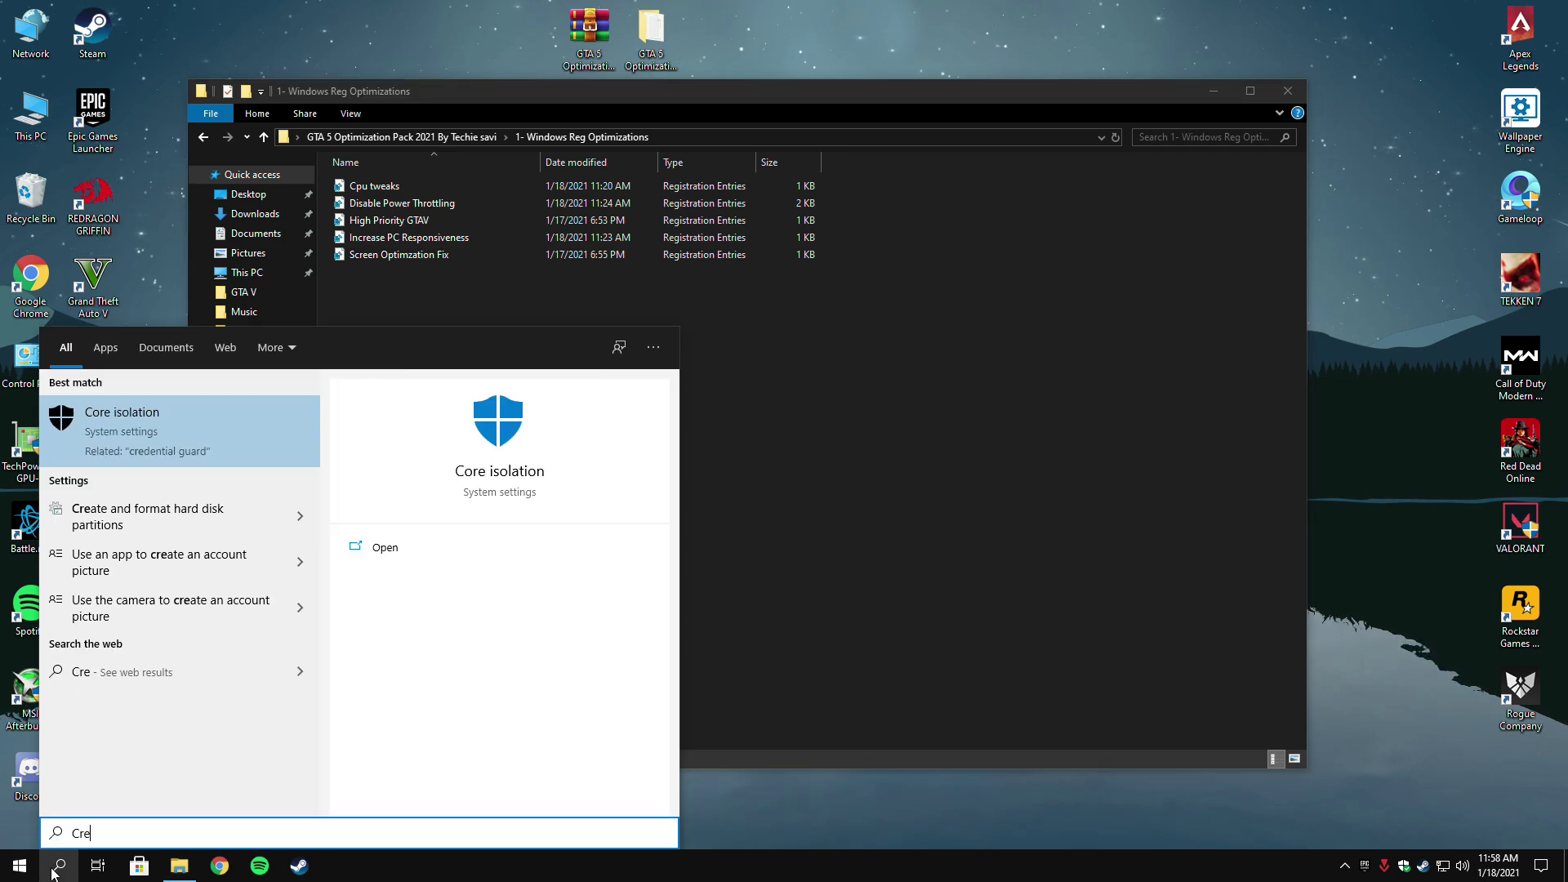
type("ate a")
type("store e")
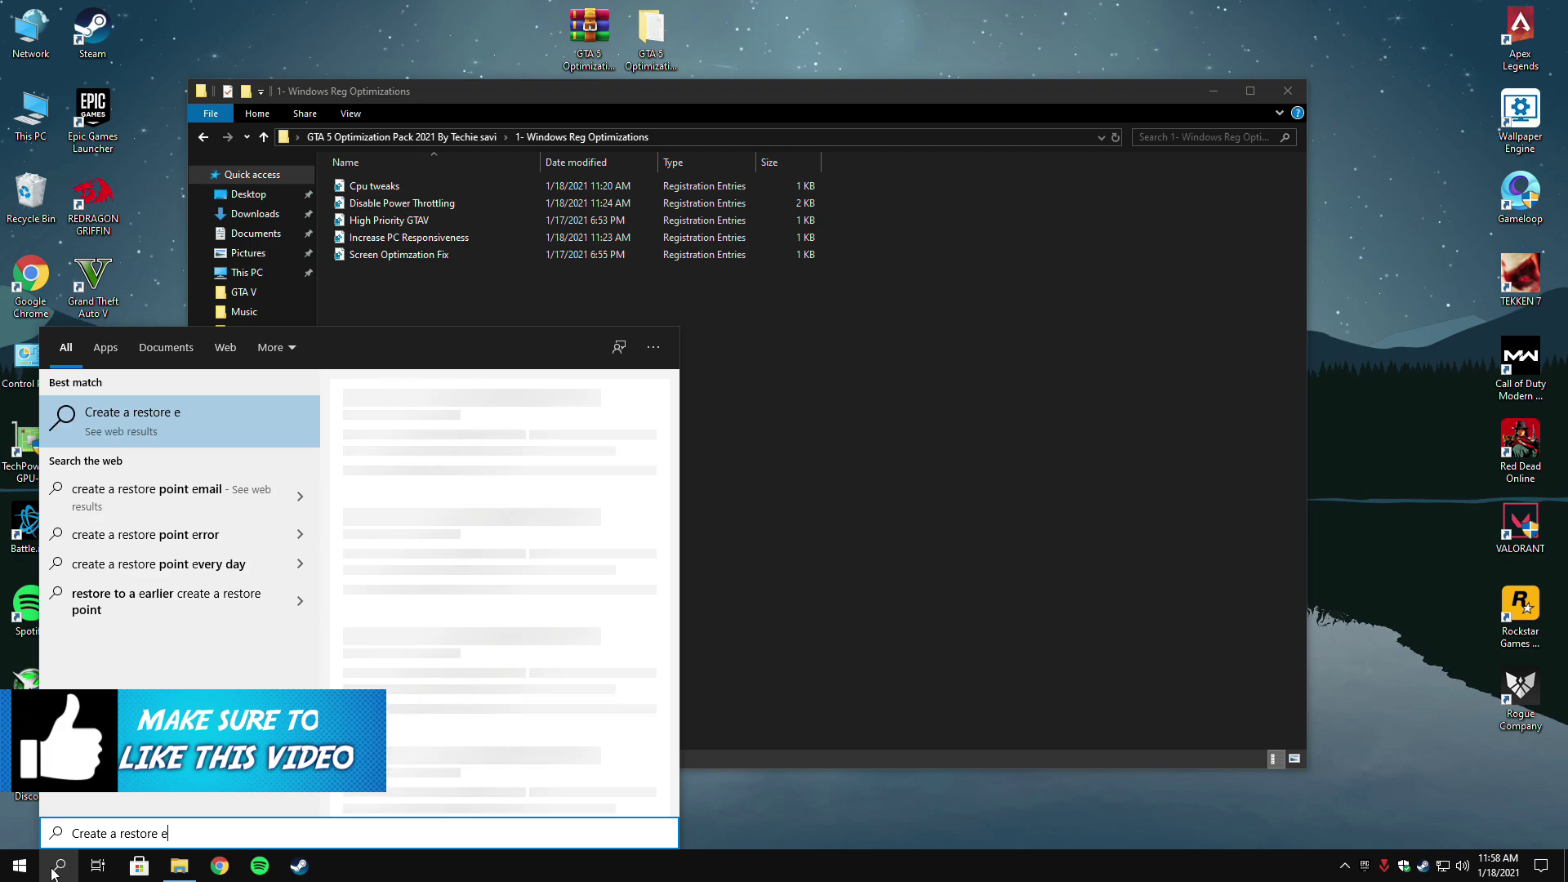
key("BackSpace")
type("point")
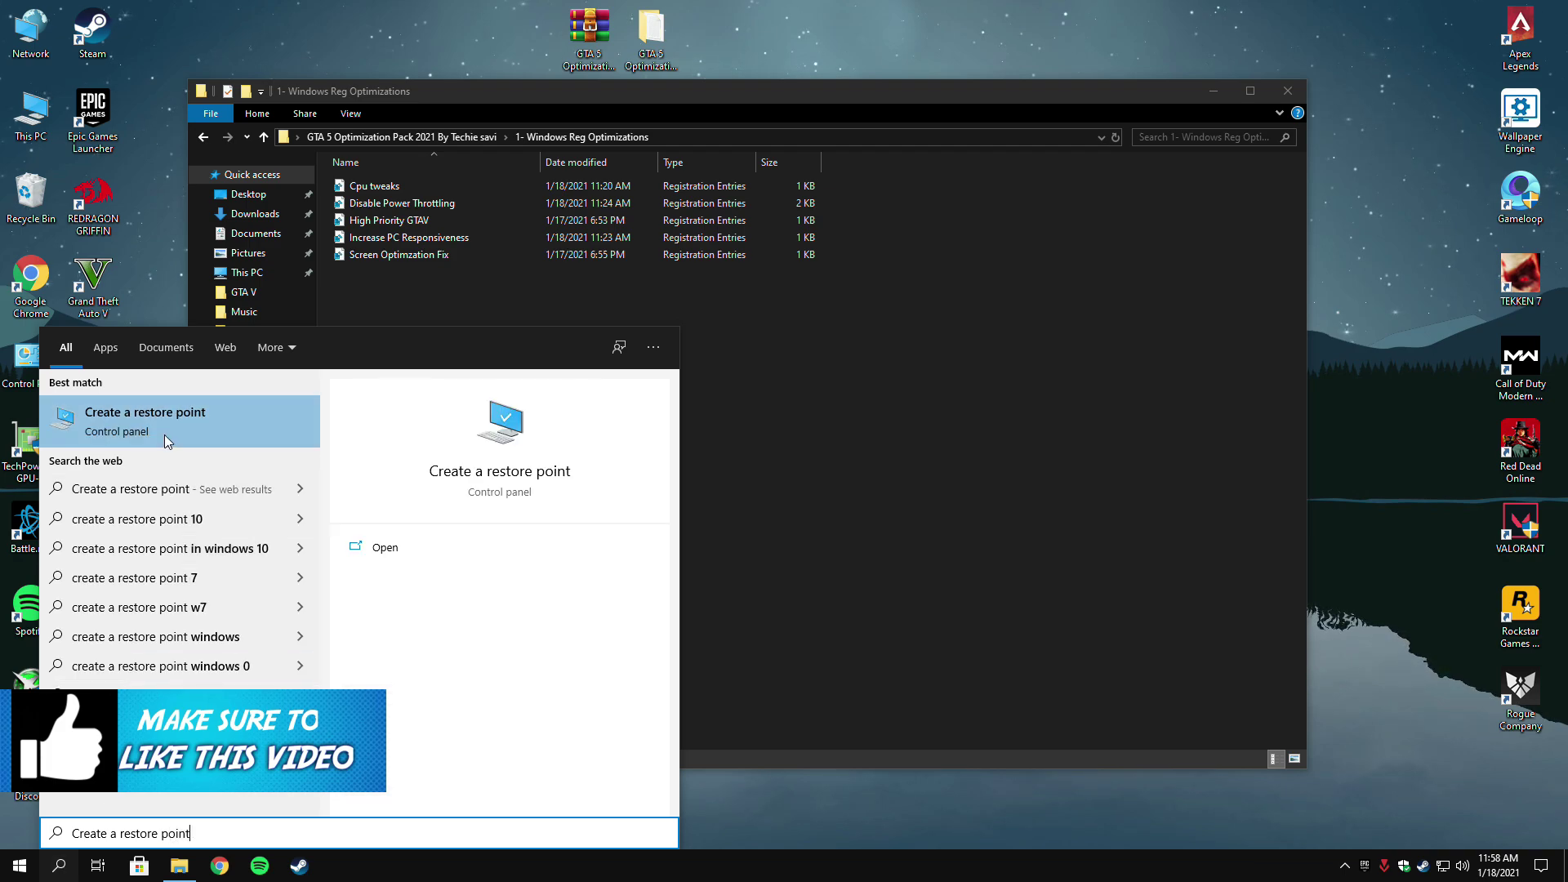
left_click(386, 548)
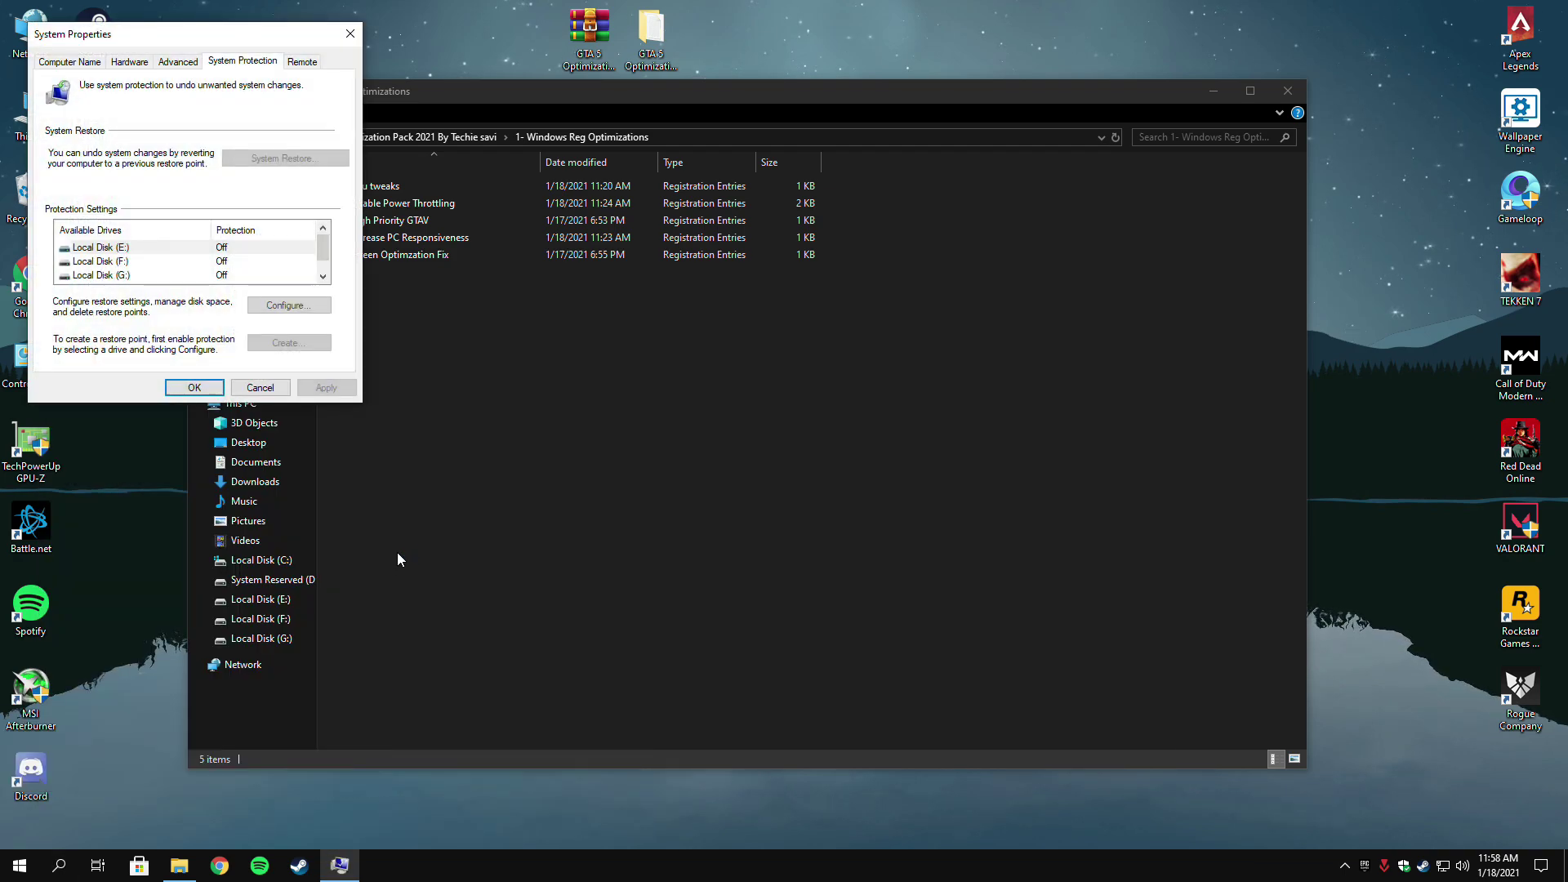
left_click_drag(184, 80, 249, 184)
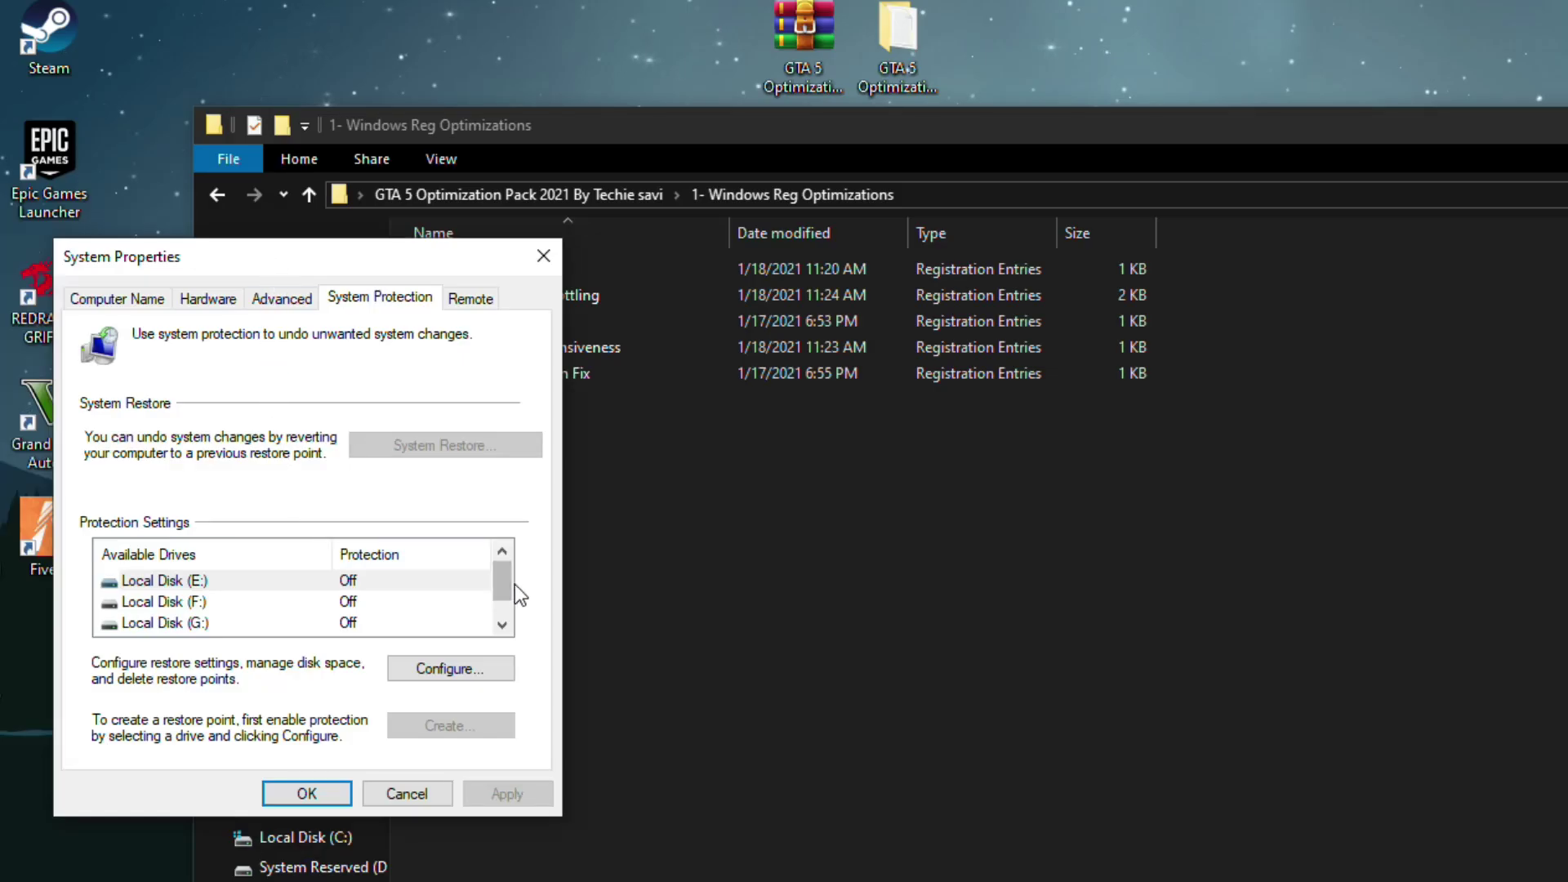
Turn on system protection for Local Disk (C:) and adjust its maximum disk space usage slightly.
scroll(503, 614, "down", 1)
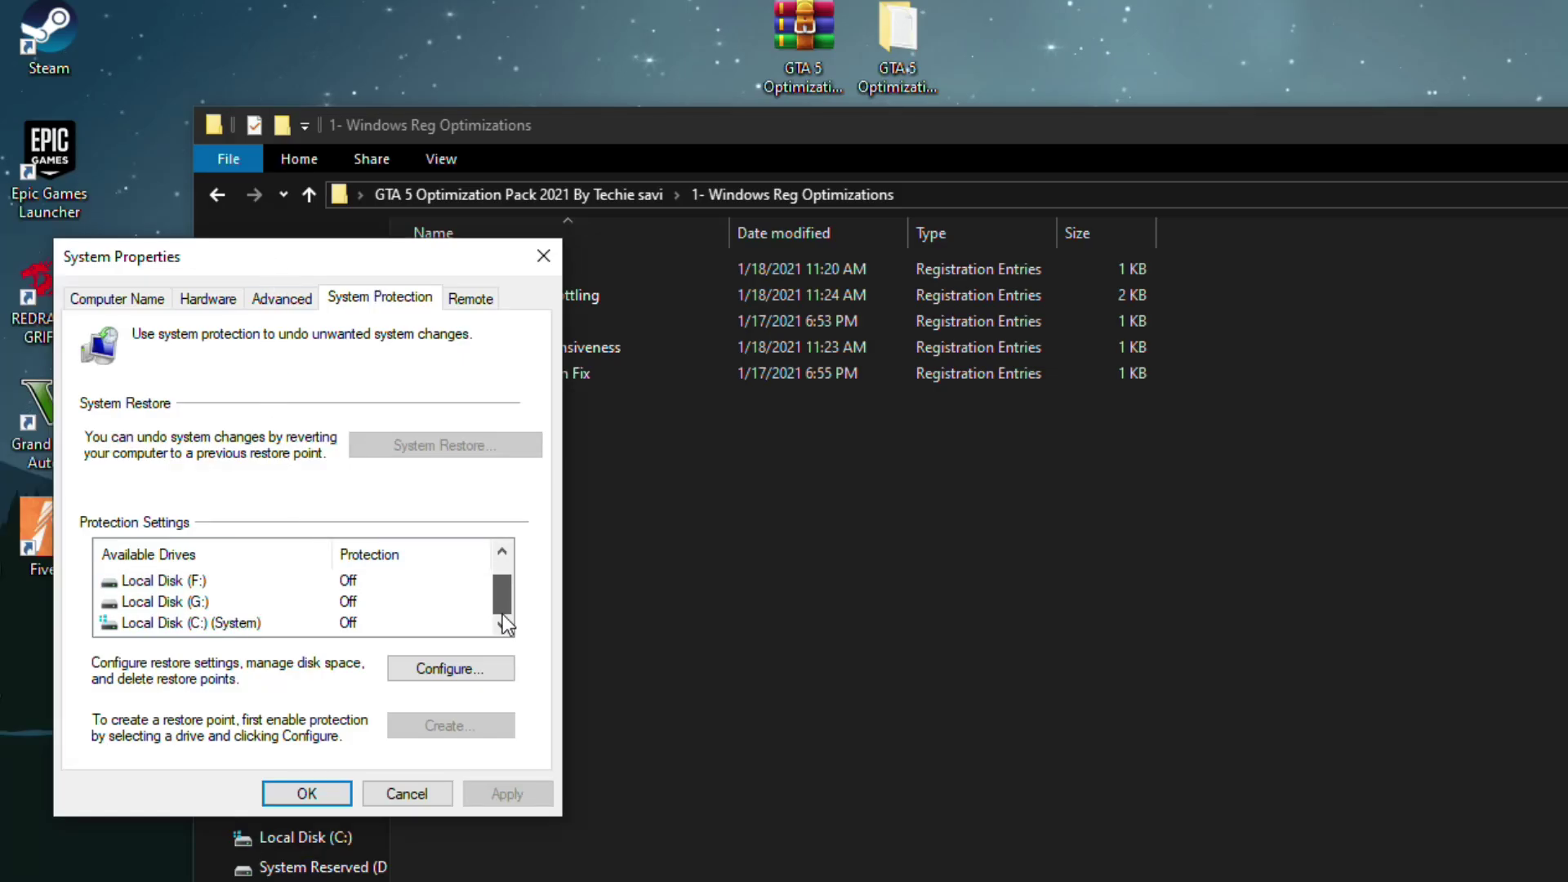
scroll(503, 617, "up", 1)
scroll(501, 600, "down", 1)
left_click(311, 625)
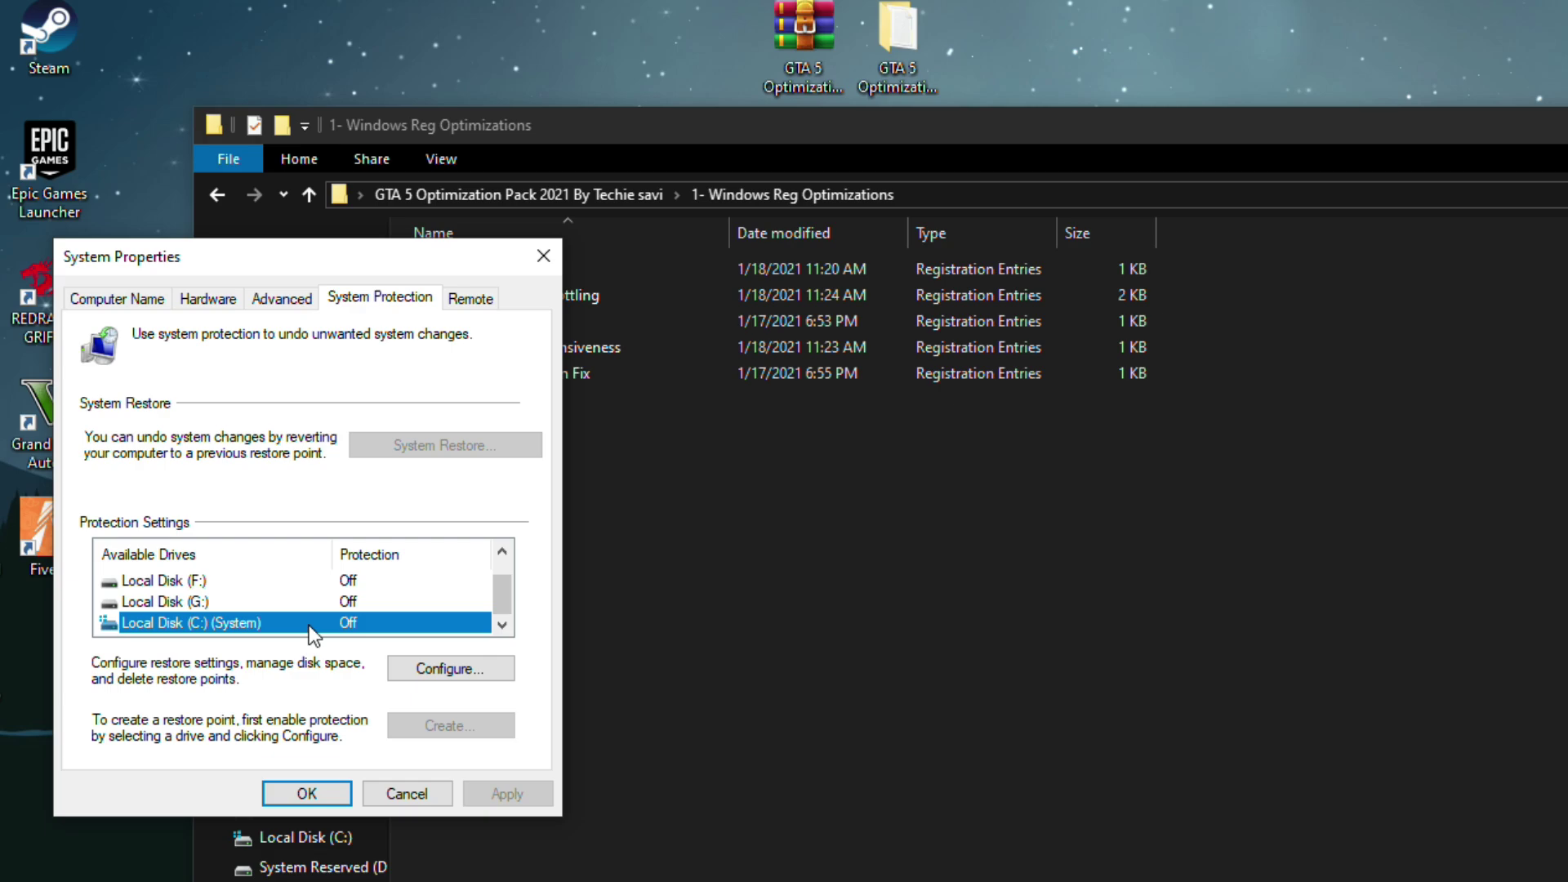
left_click(463, 675)
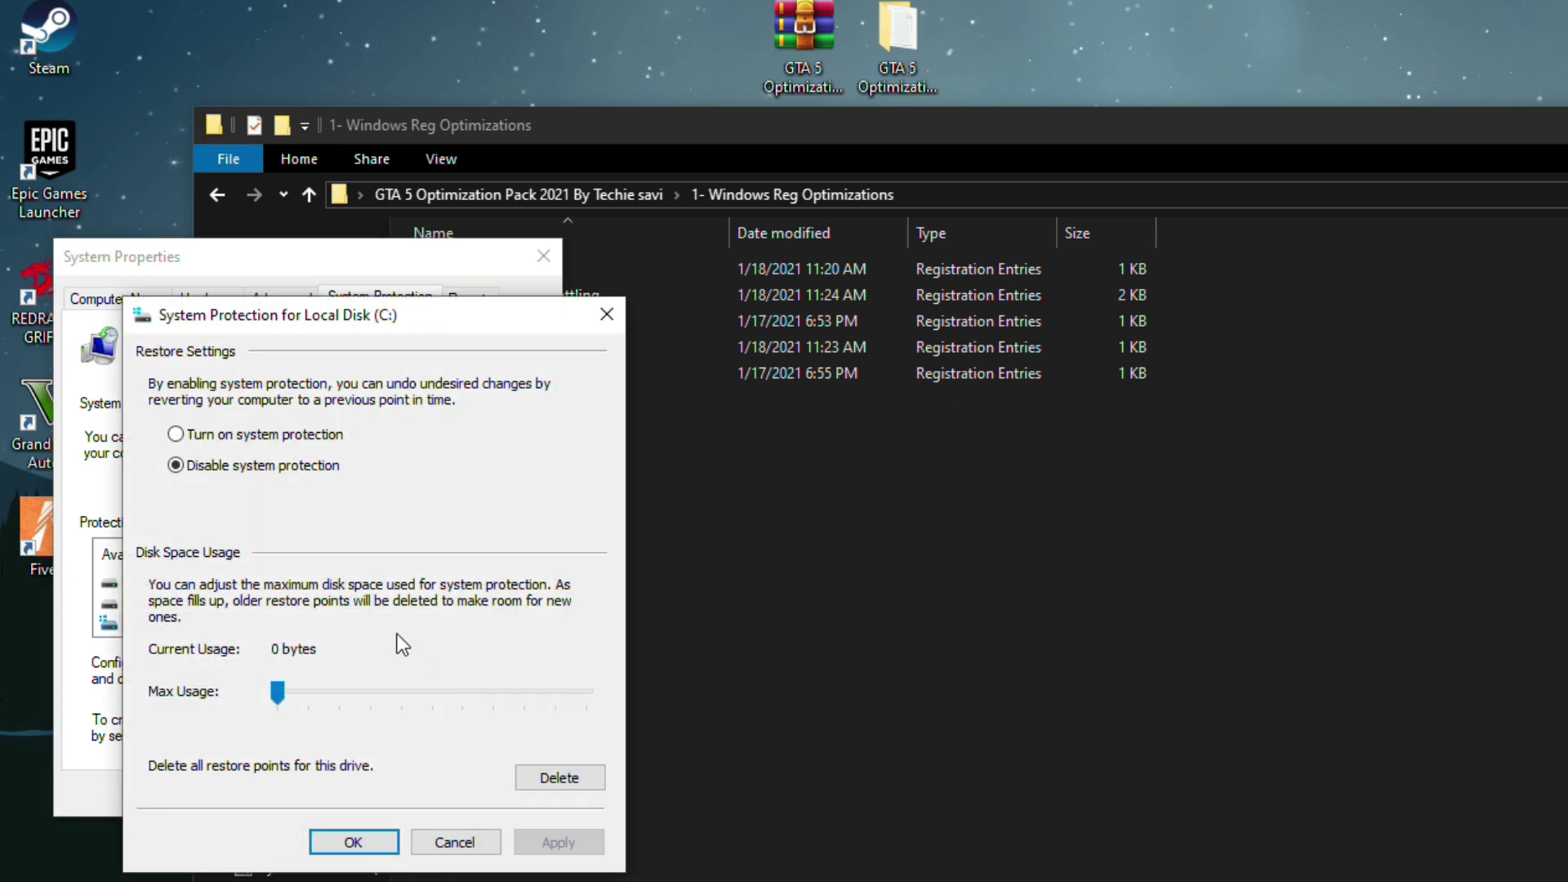
left_click(252, 434)
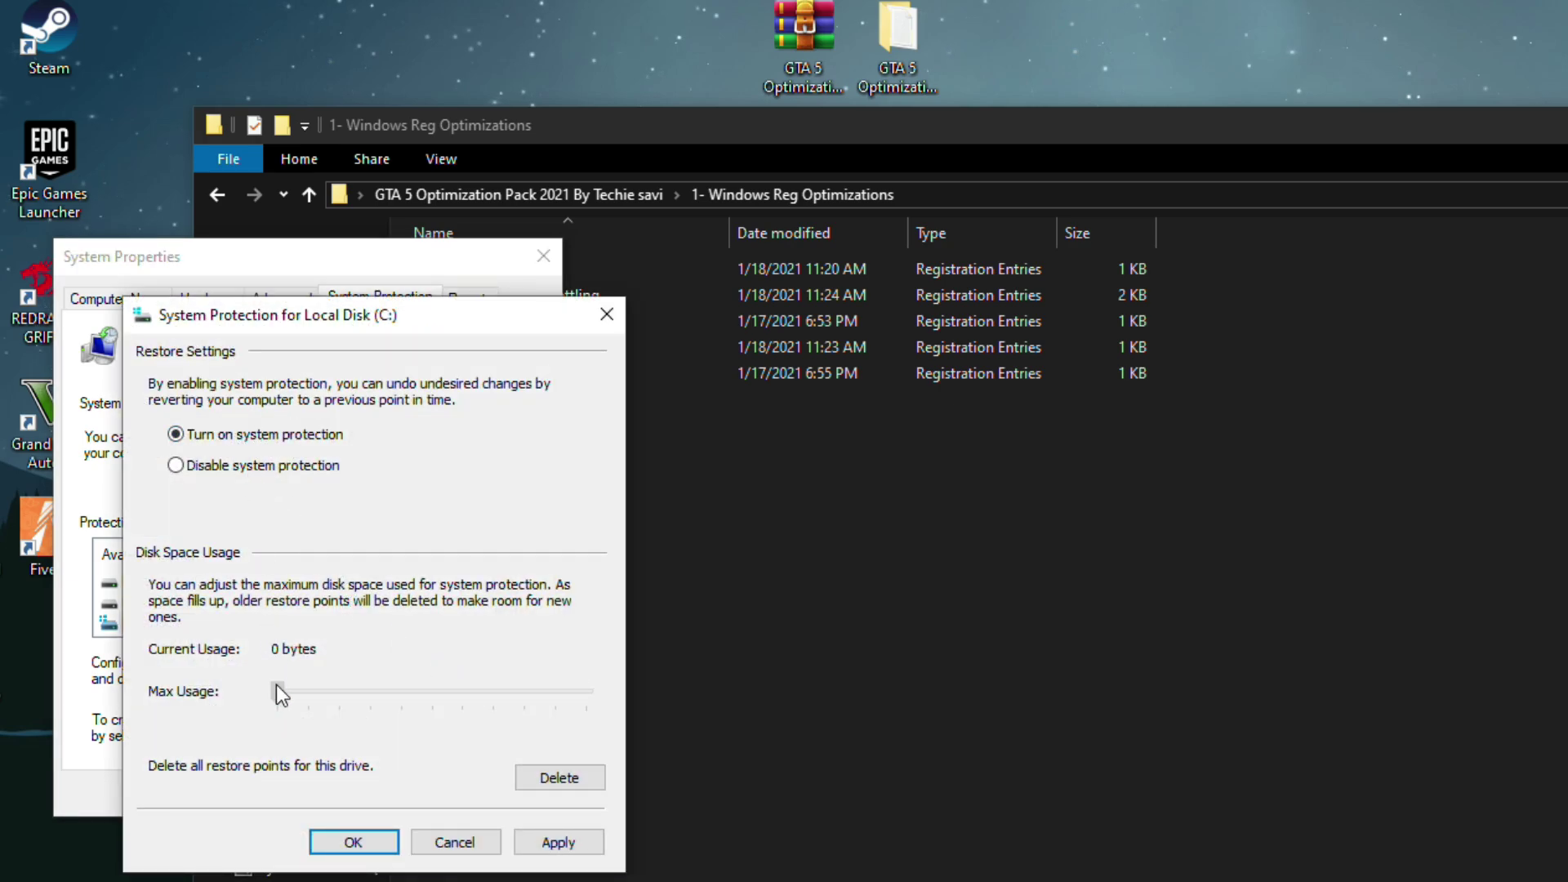
left_click_drag(290, 691, 287, 693)
left_click(389, 846)
Create a restore point with the description "restore" and close System Properties.
left_click(447, 728)
type("re")
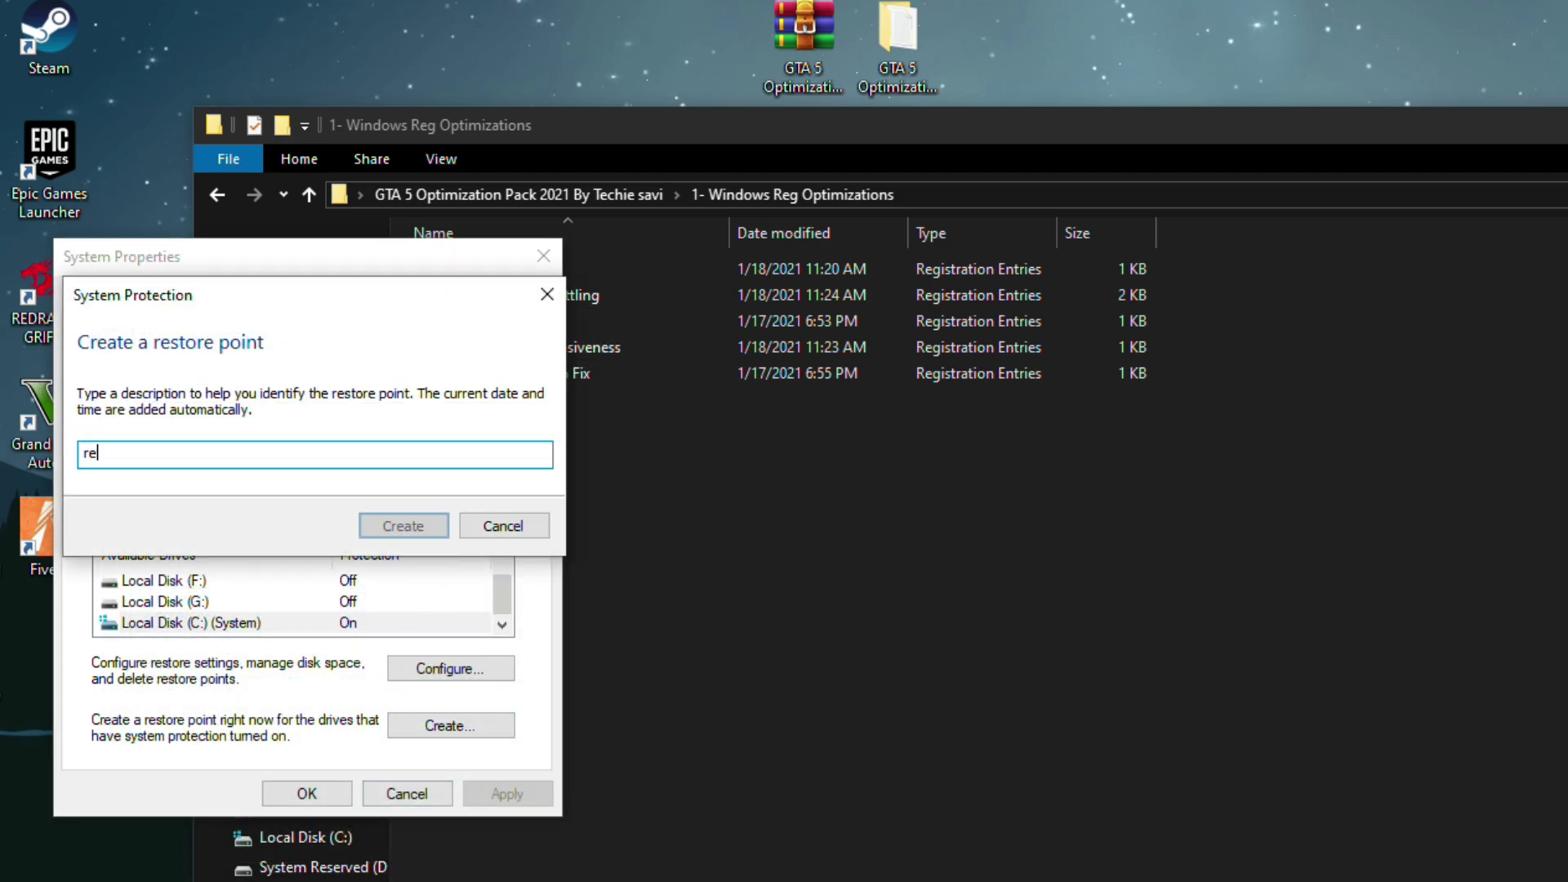
type("store")
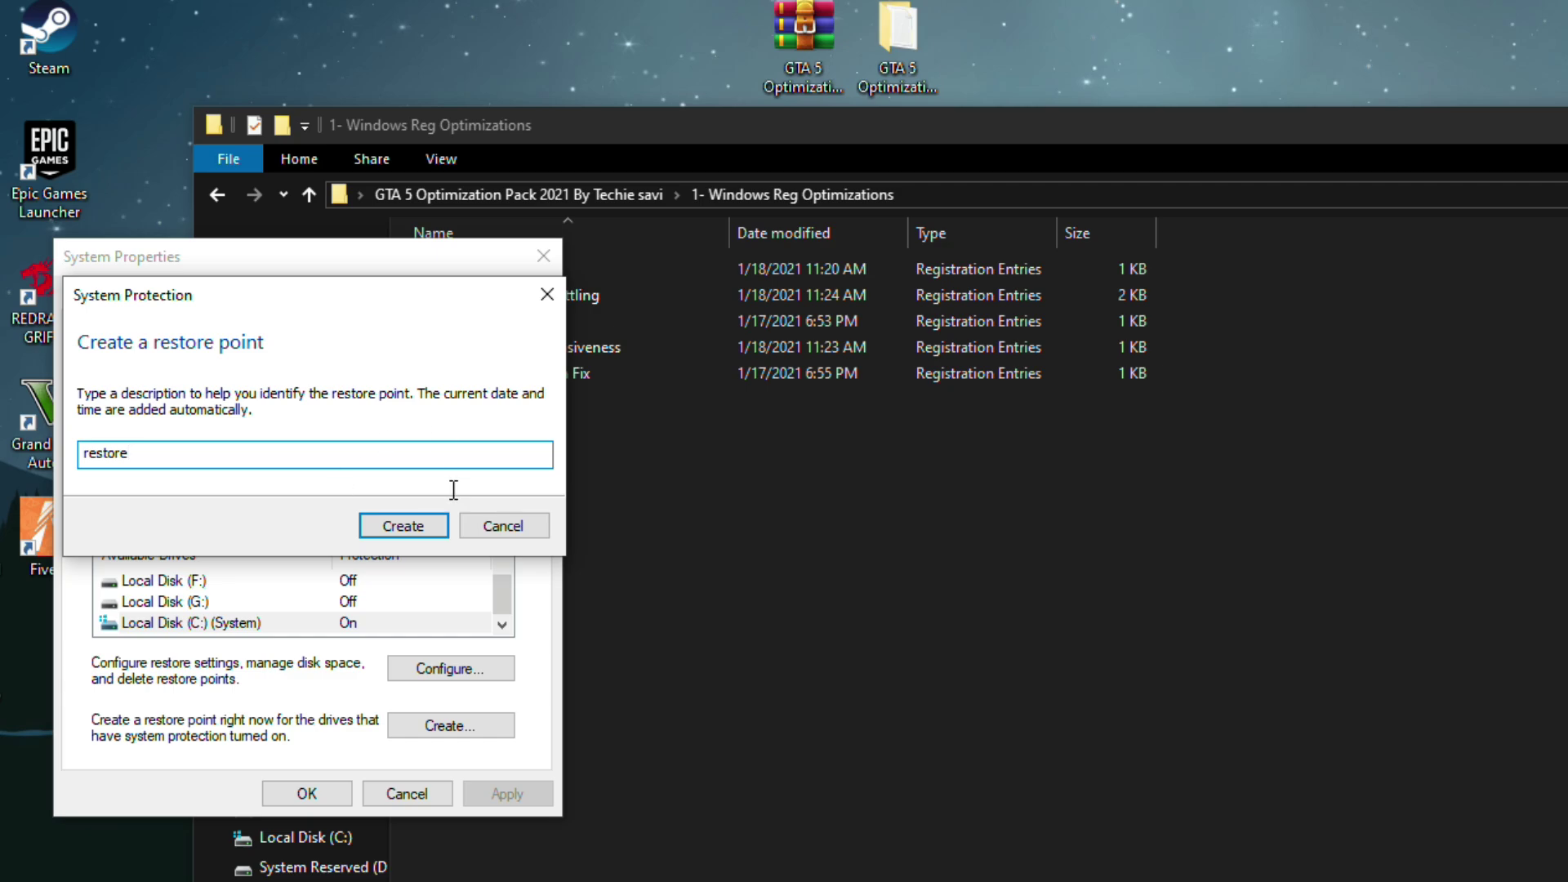
left_click(408, 527)
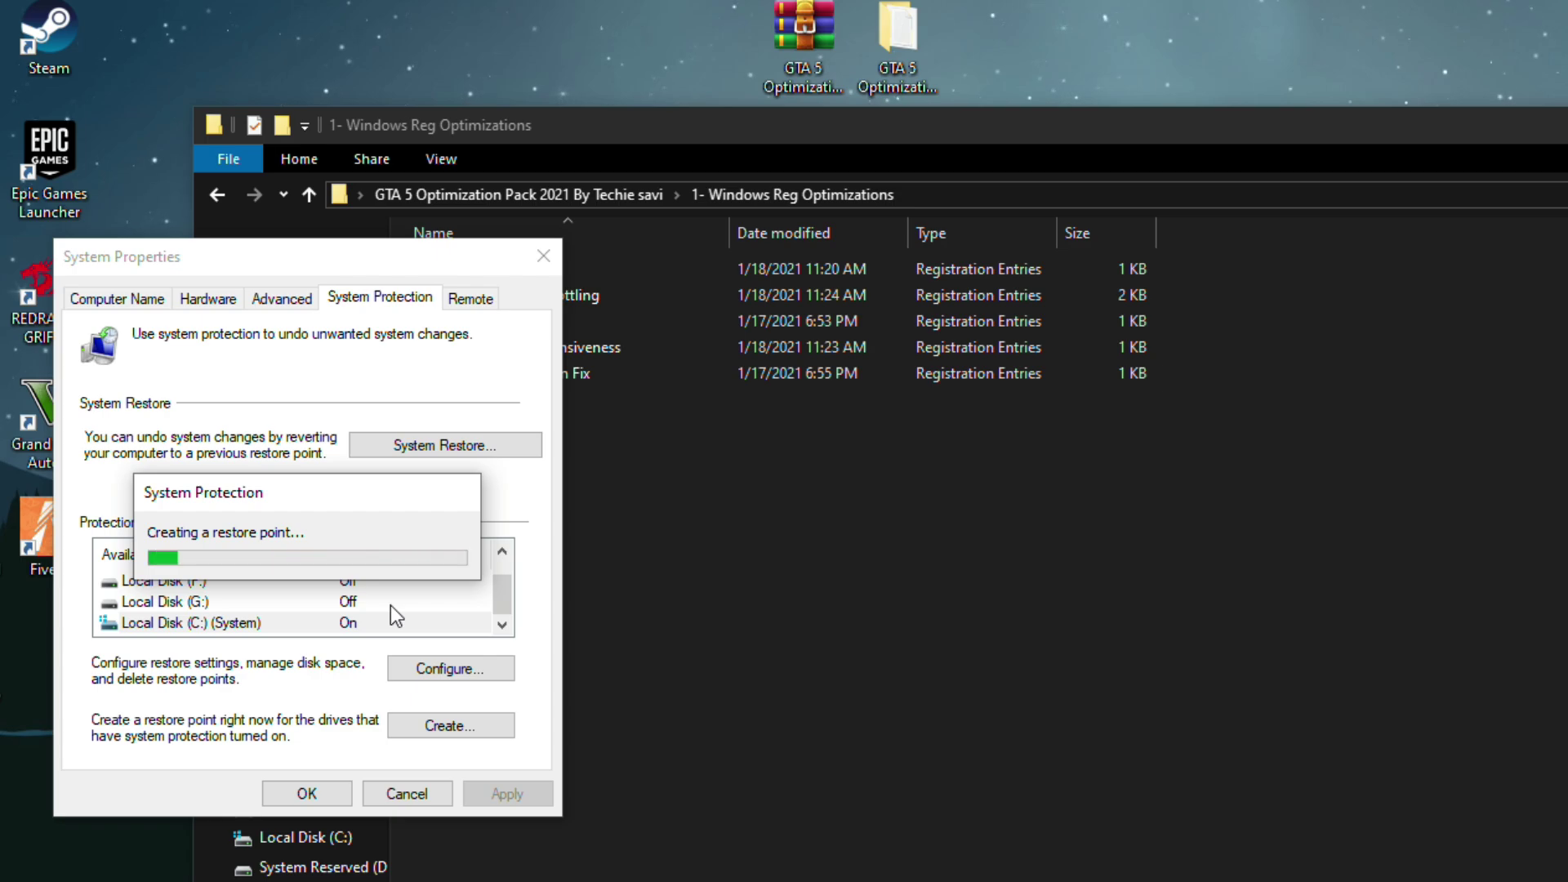
left_click(462, 544)
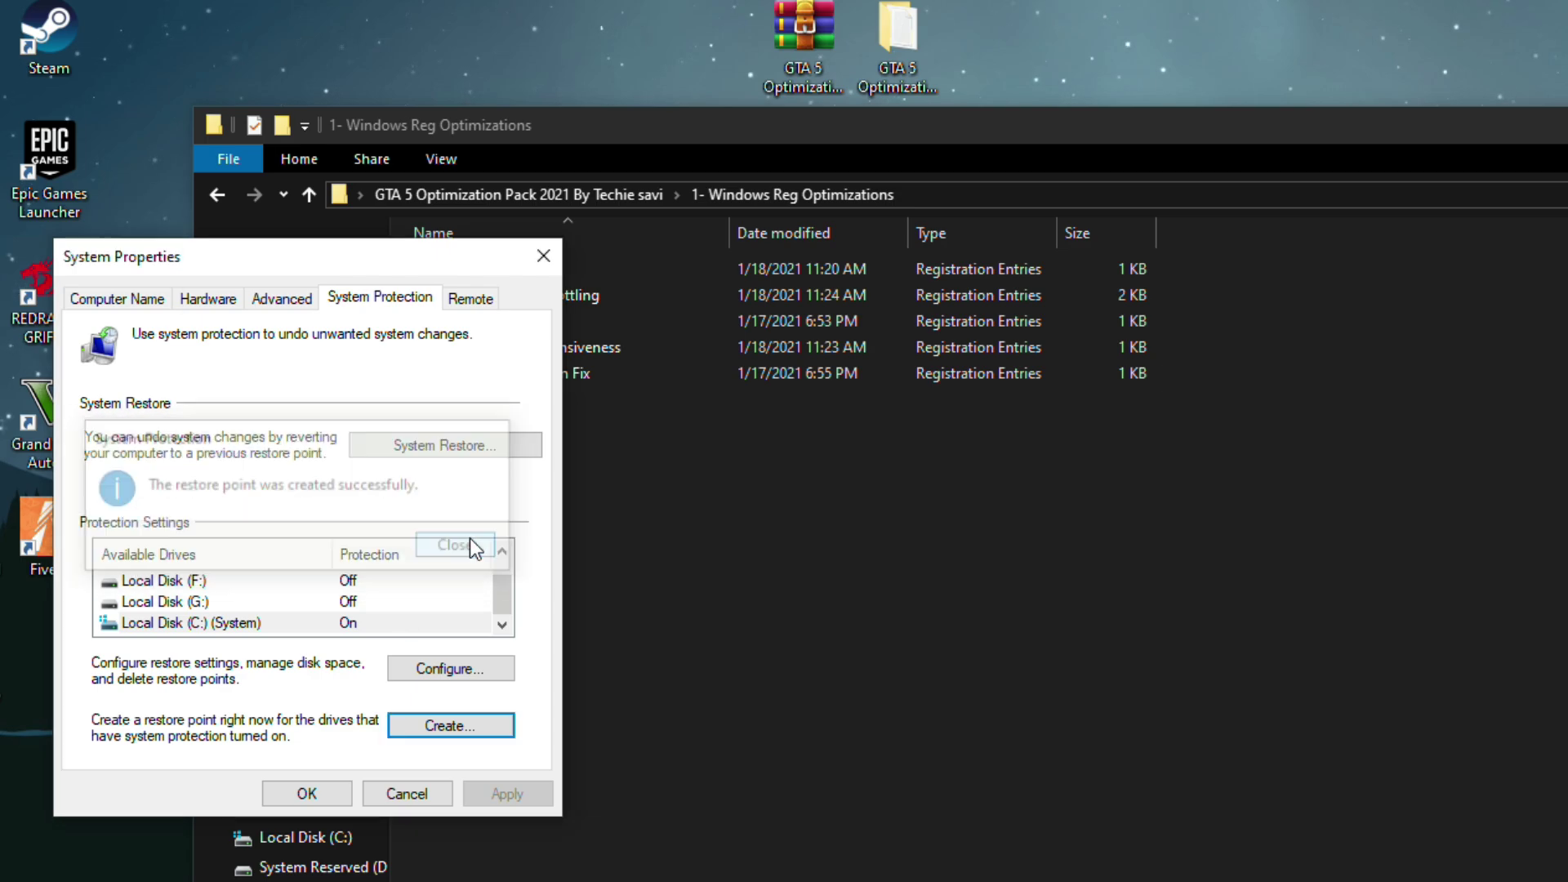
left_click(333, 795)
Merge the "Cpu tweaks" registry file into the registry, allowing the change.
left_click_drag(509, 409, 724, 253)
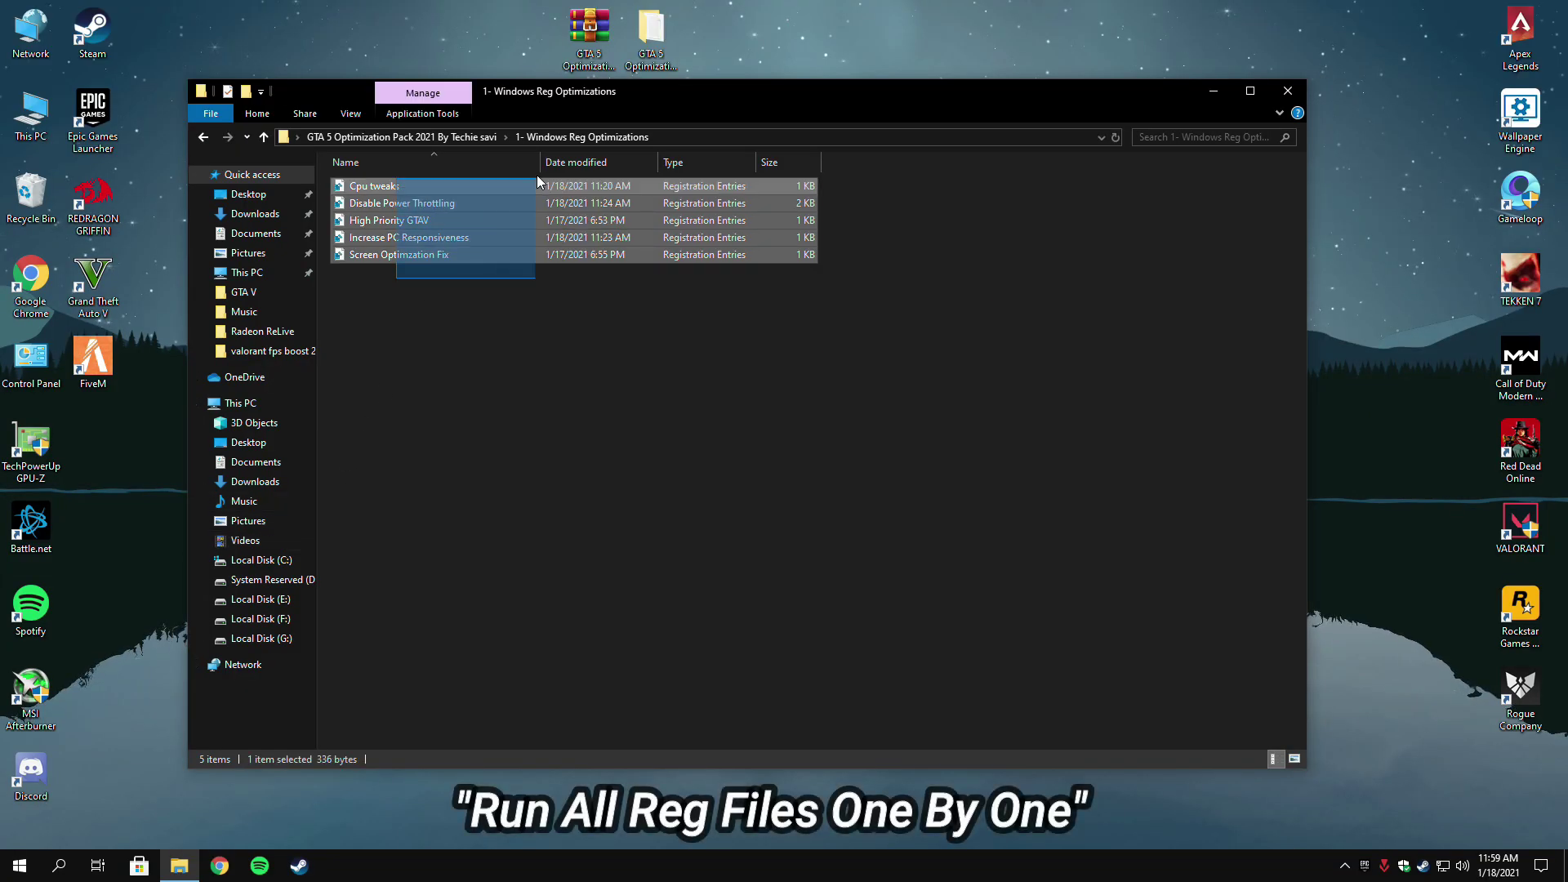
left_click_drag(537, 175, 536, 175)
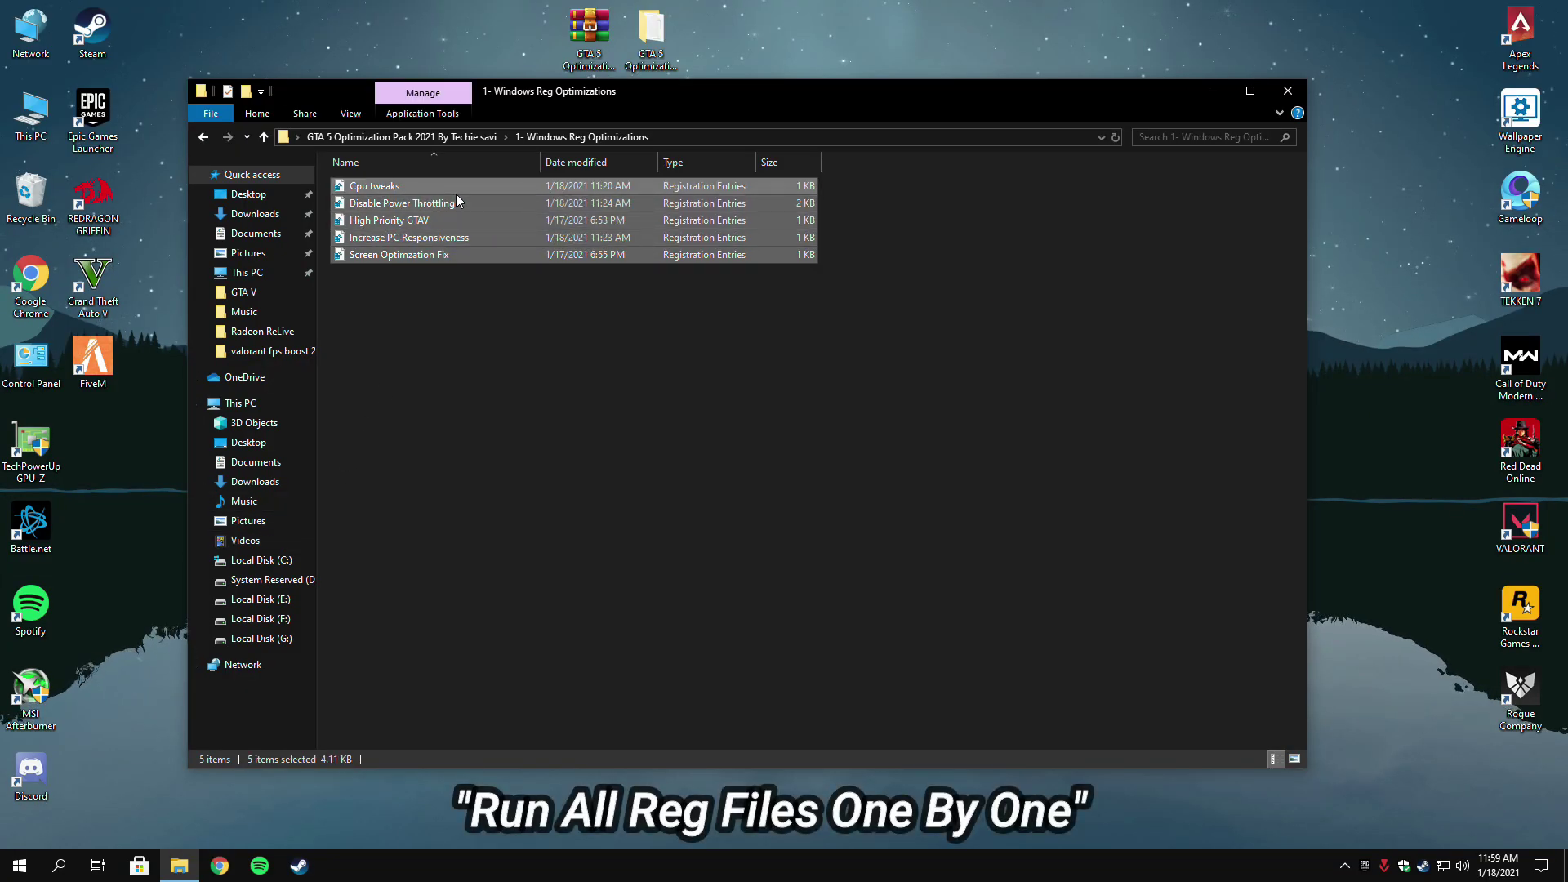
left_click(369, 187)
right_click(360, 188)
left_click(379, 190)
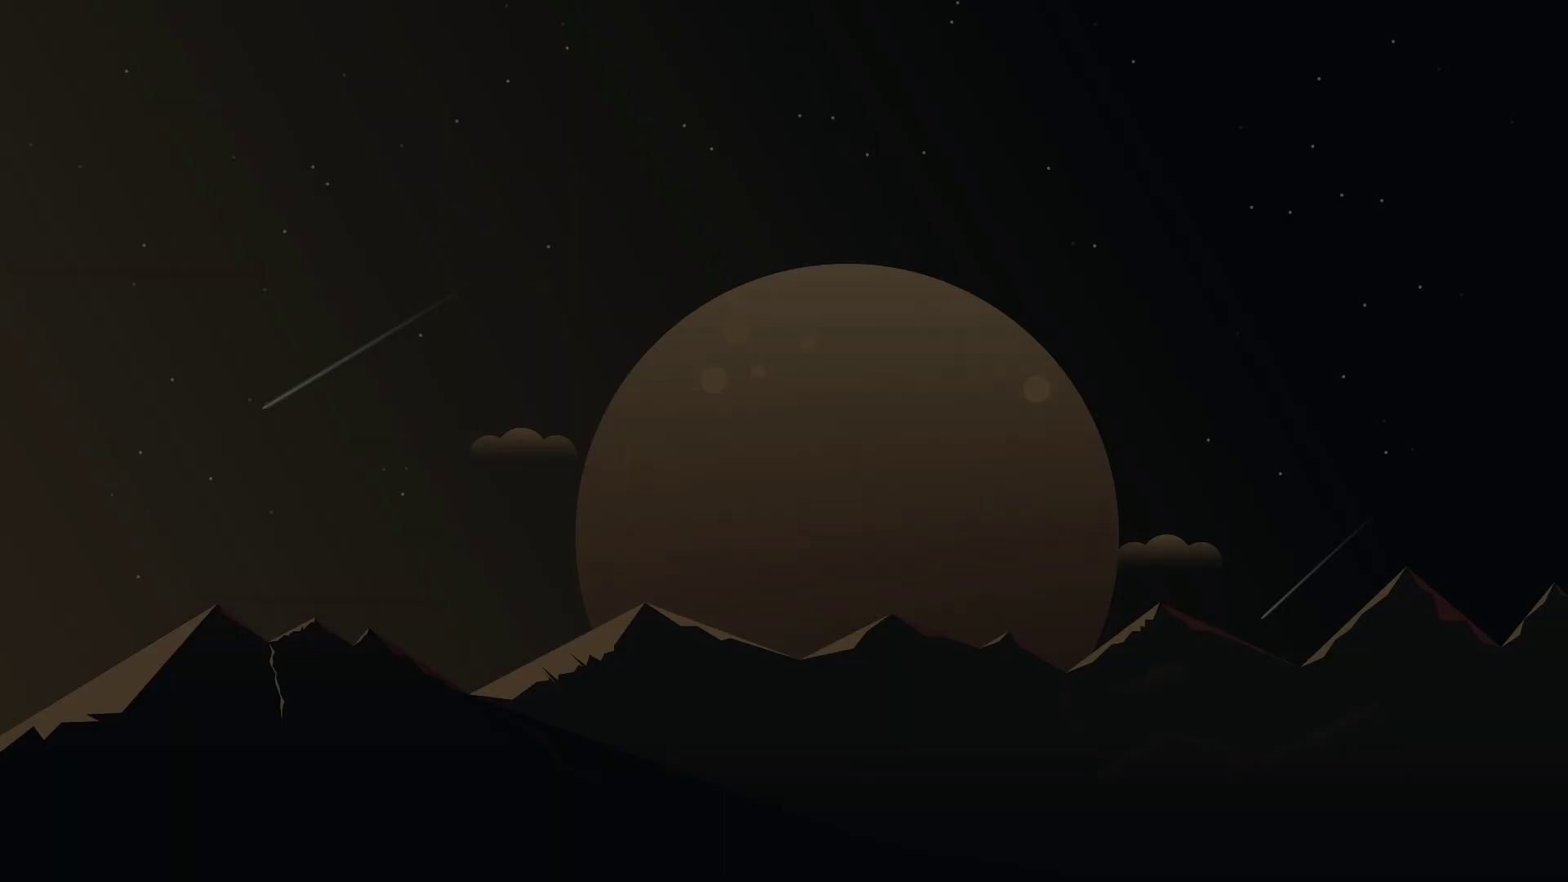
left_click(719, 535)
left_click(902, 455)
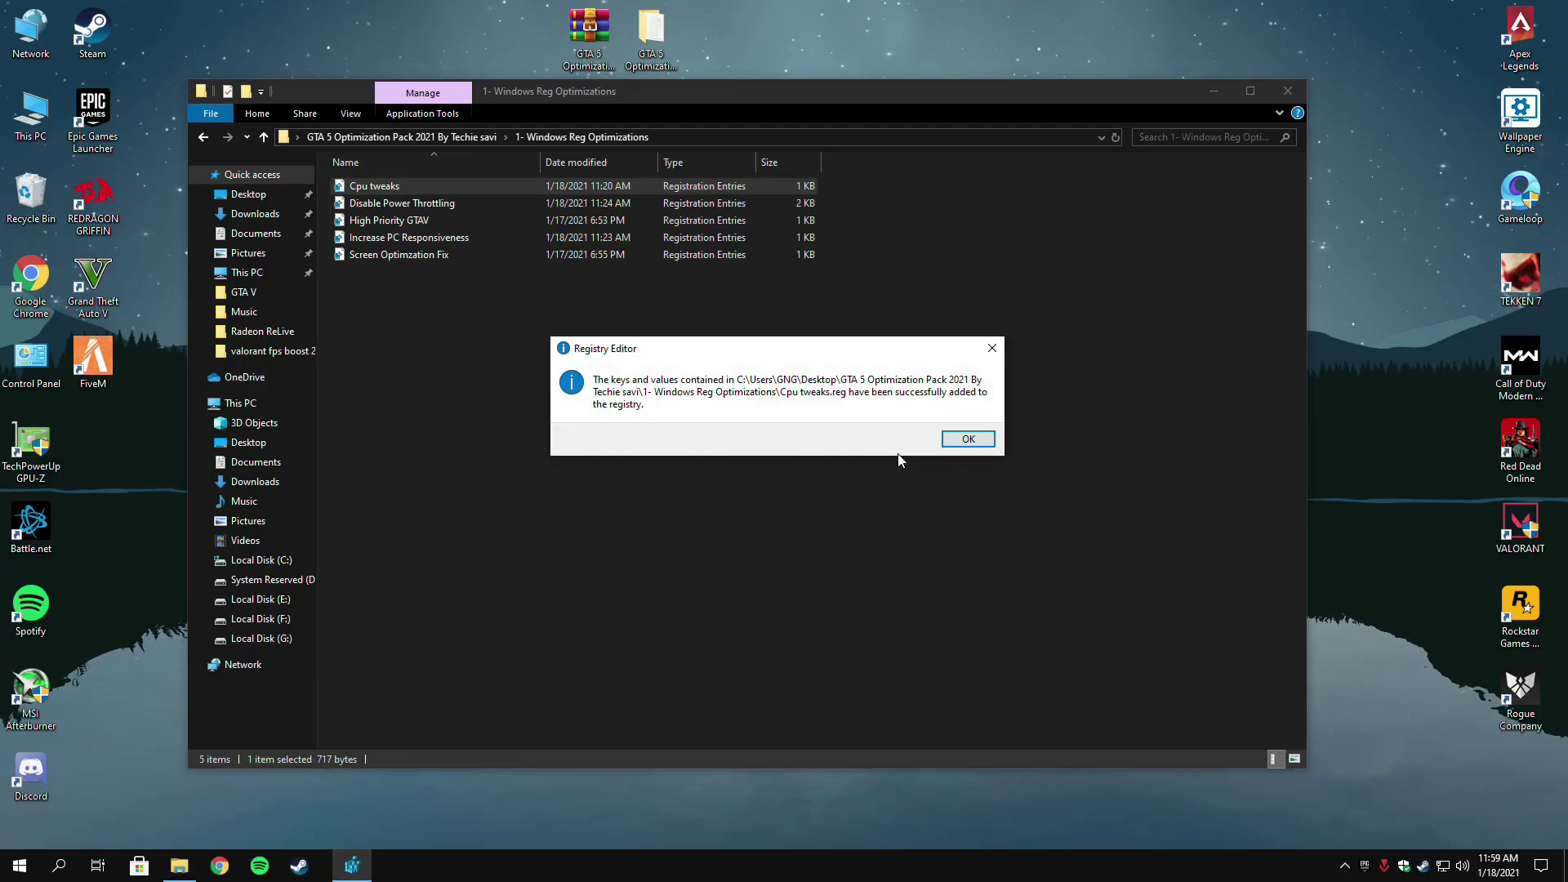
left_click(951, 447)
Merge the "Disable Power Throttling" registry file into the registry, allowing the change.
right_click(370, 204)
left_click(381, 216)
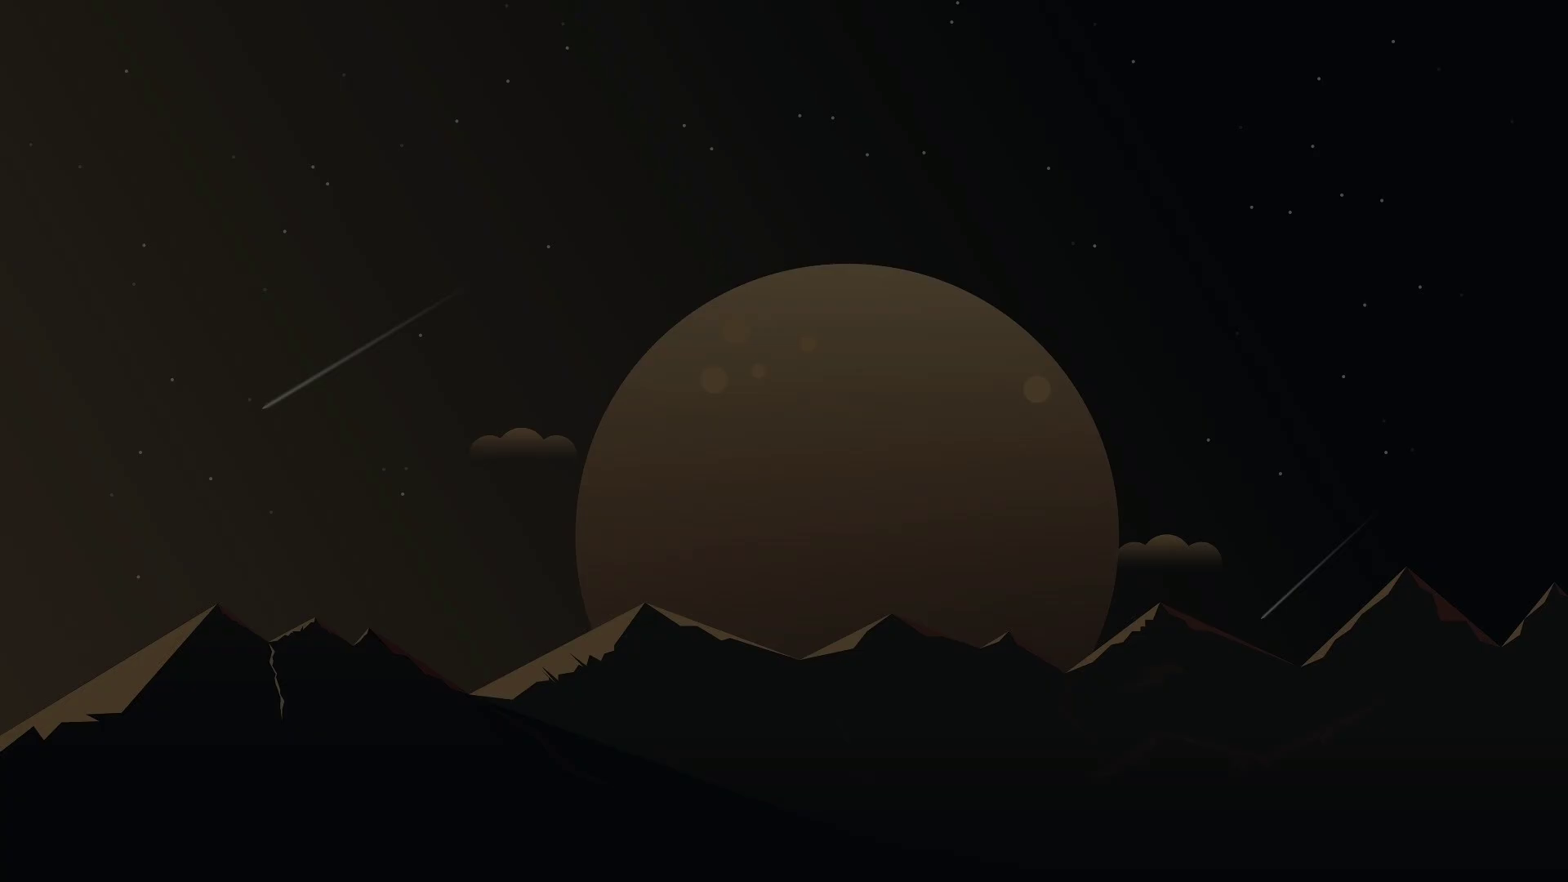
left_click(710, 533)
left_click(905, 456)
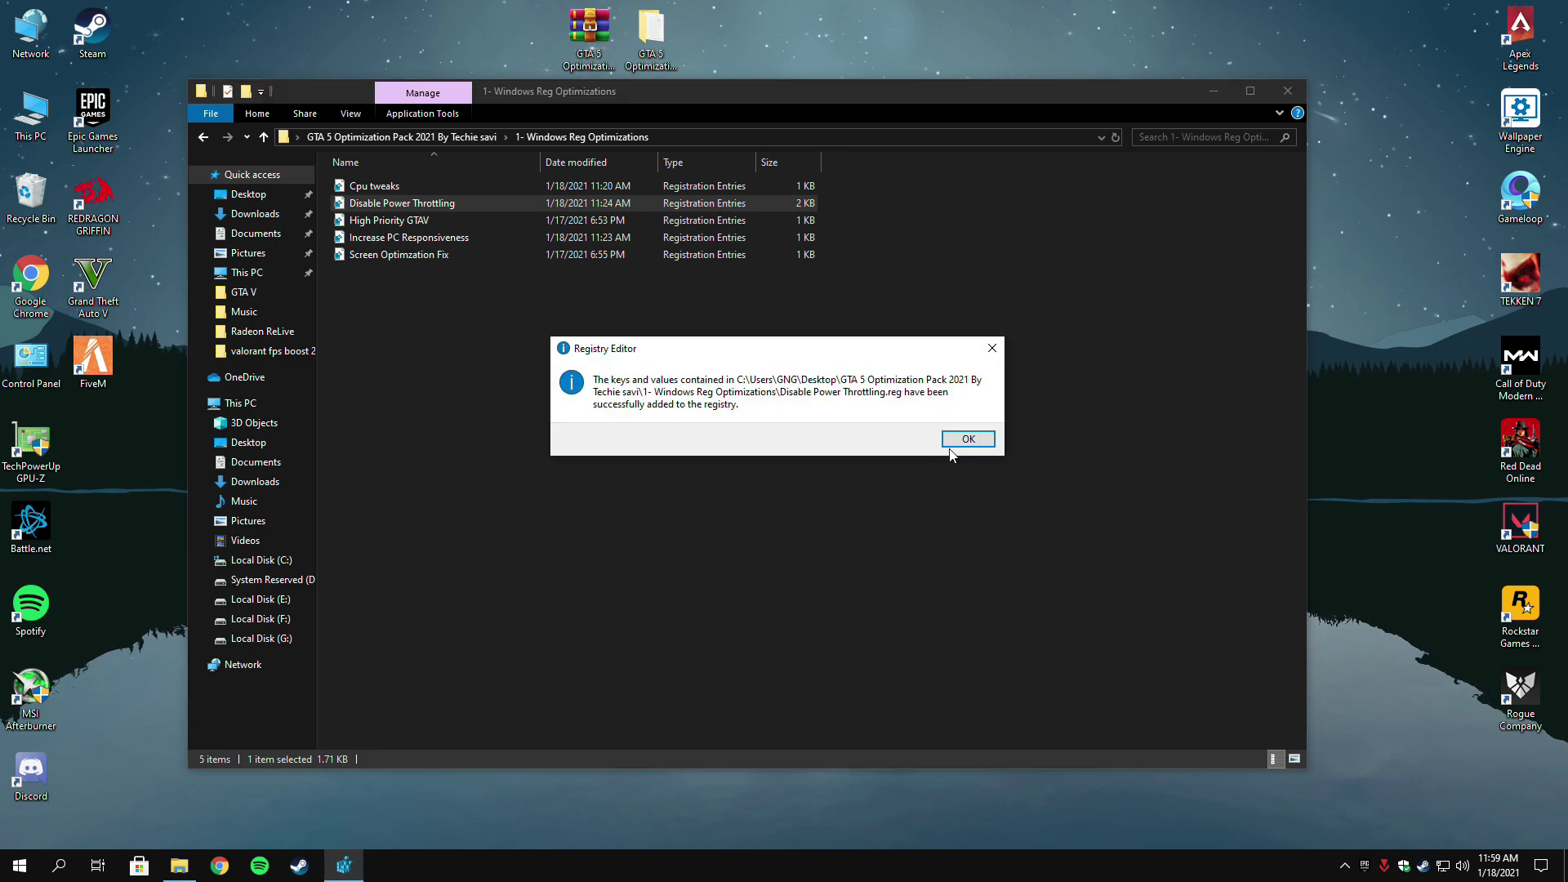
left_click(954, 445)
Merge the "High Priority GTAV" registry file into the registry, allowing the change.
left_click(358, 221)
right_click(357, 221)
left_click(371, 232)
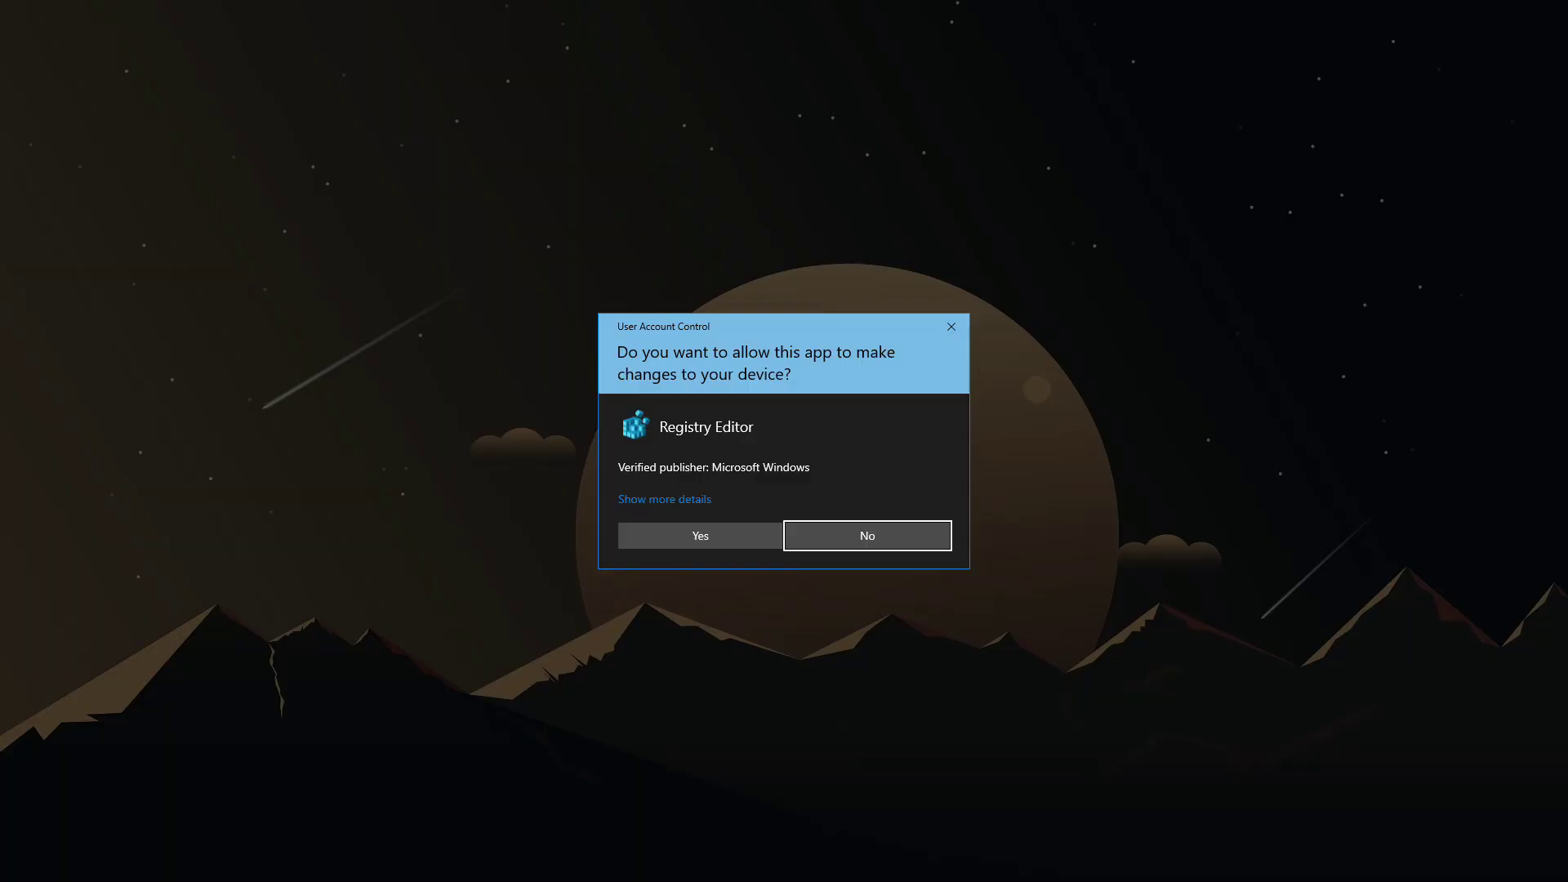
left_click(774, 536)
left_click(905, 455)
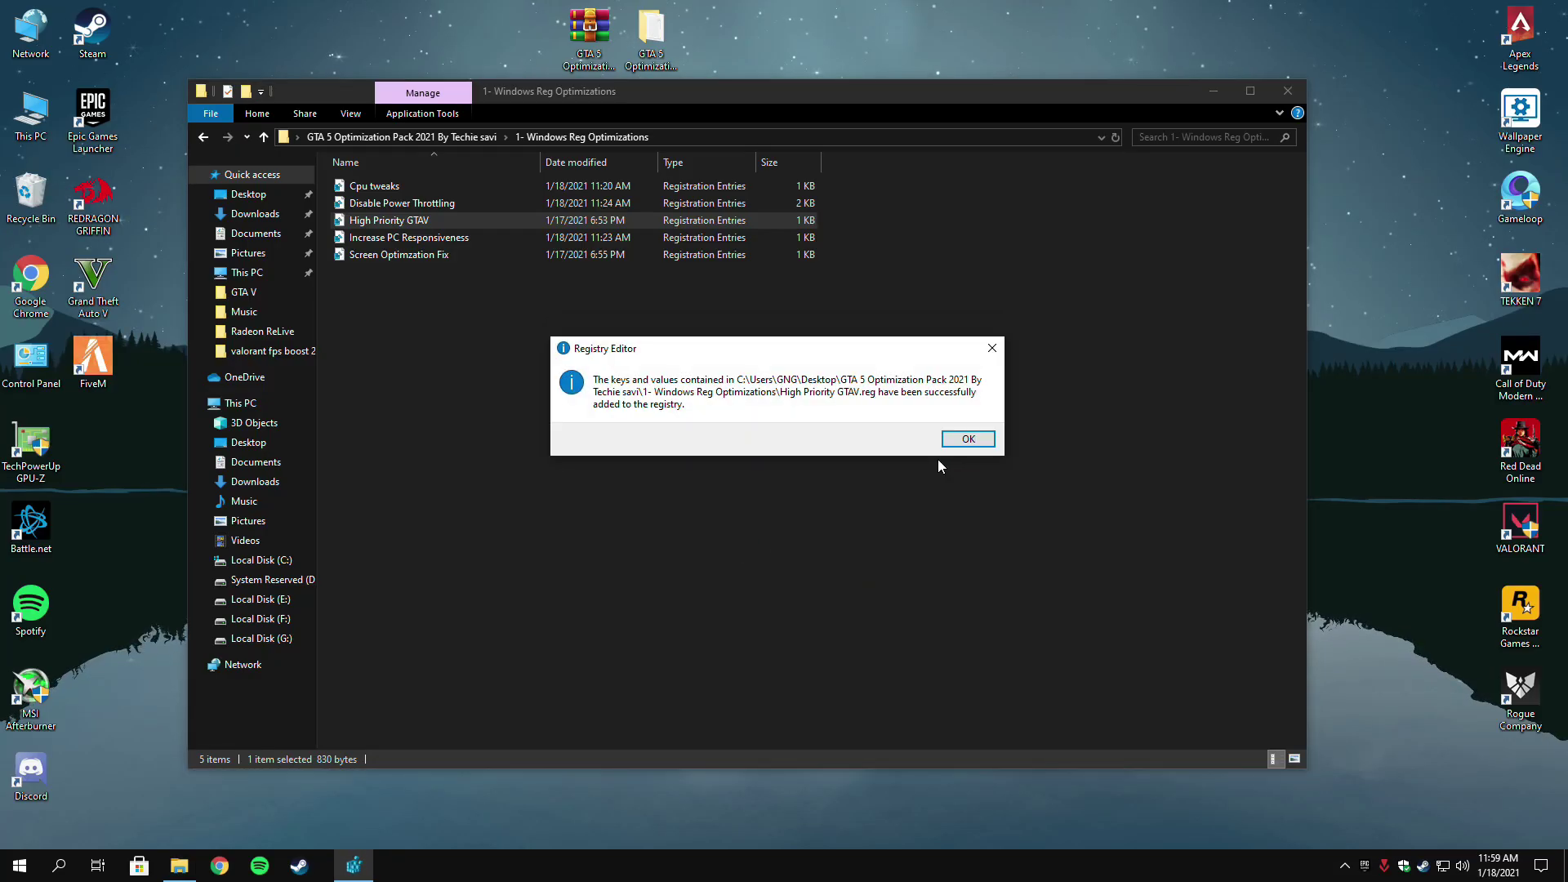
left_click(964, 441)
Merge the "Increase PC Responsiveness" registry file into the registry, allowing the change.
left_click(366, 239)
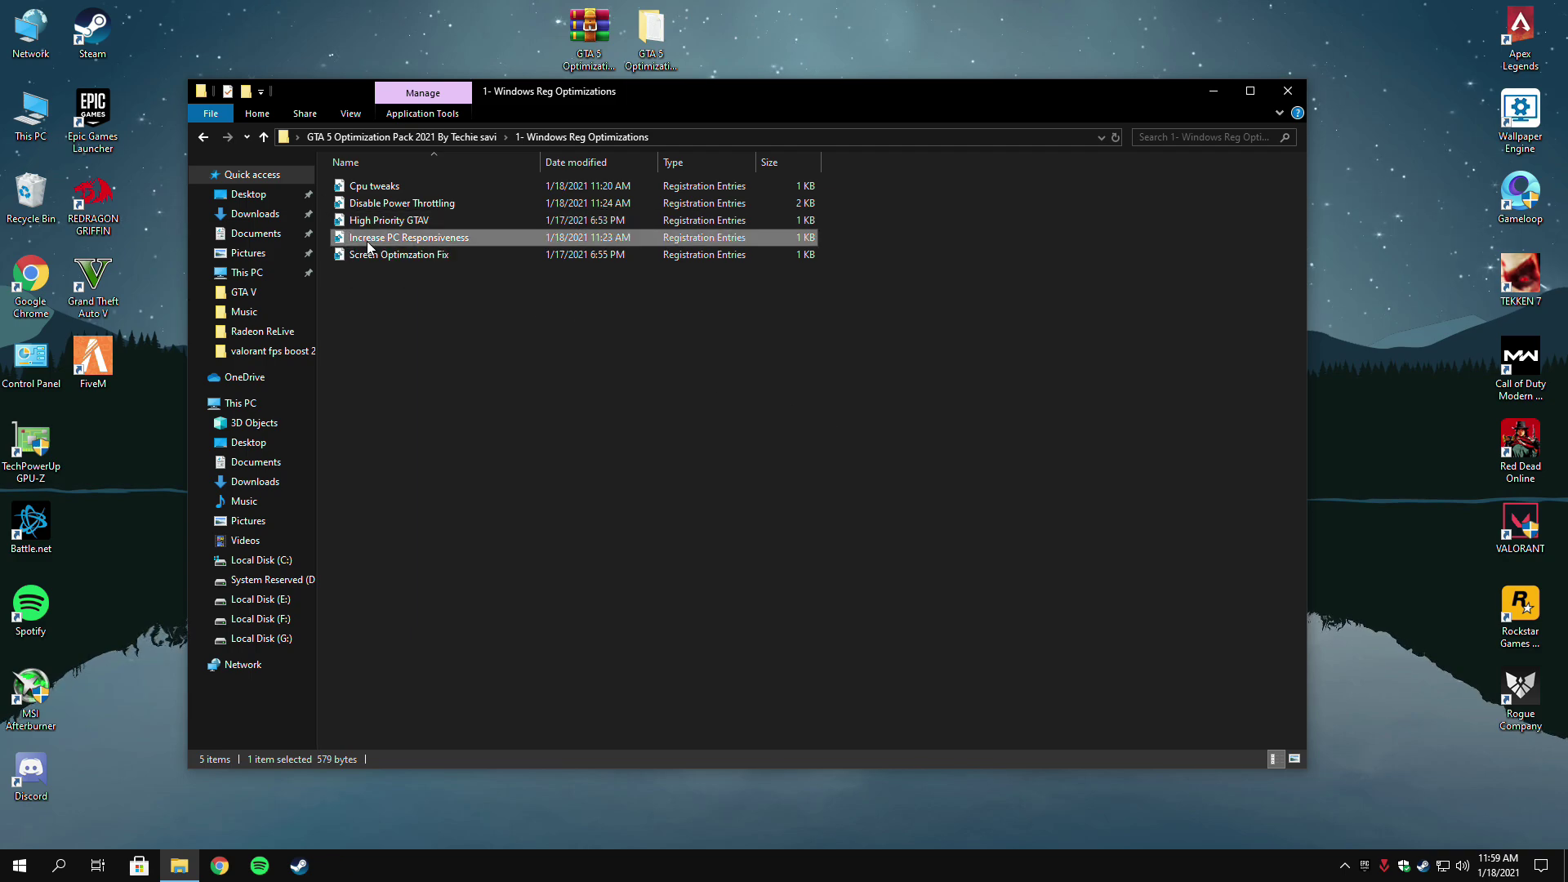
right_click(367, 242)
left_click(408, 254)
left_click(774, 535)
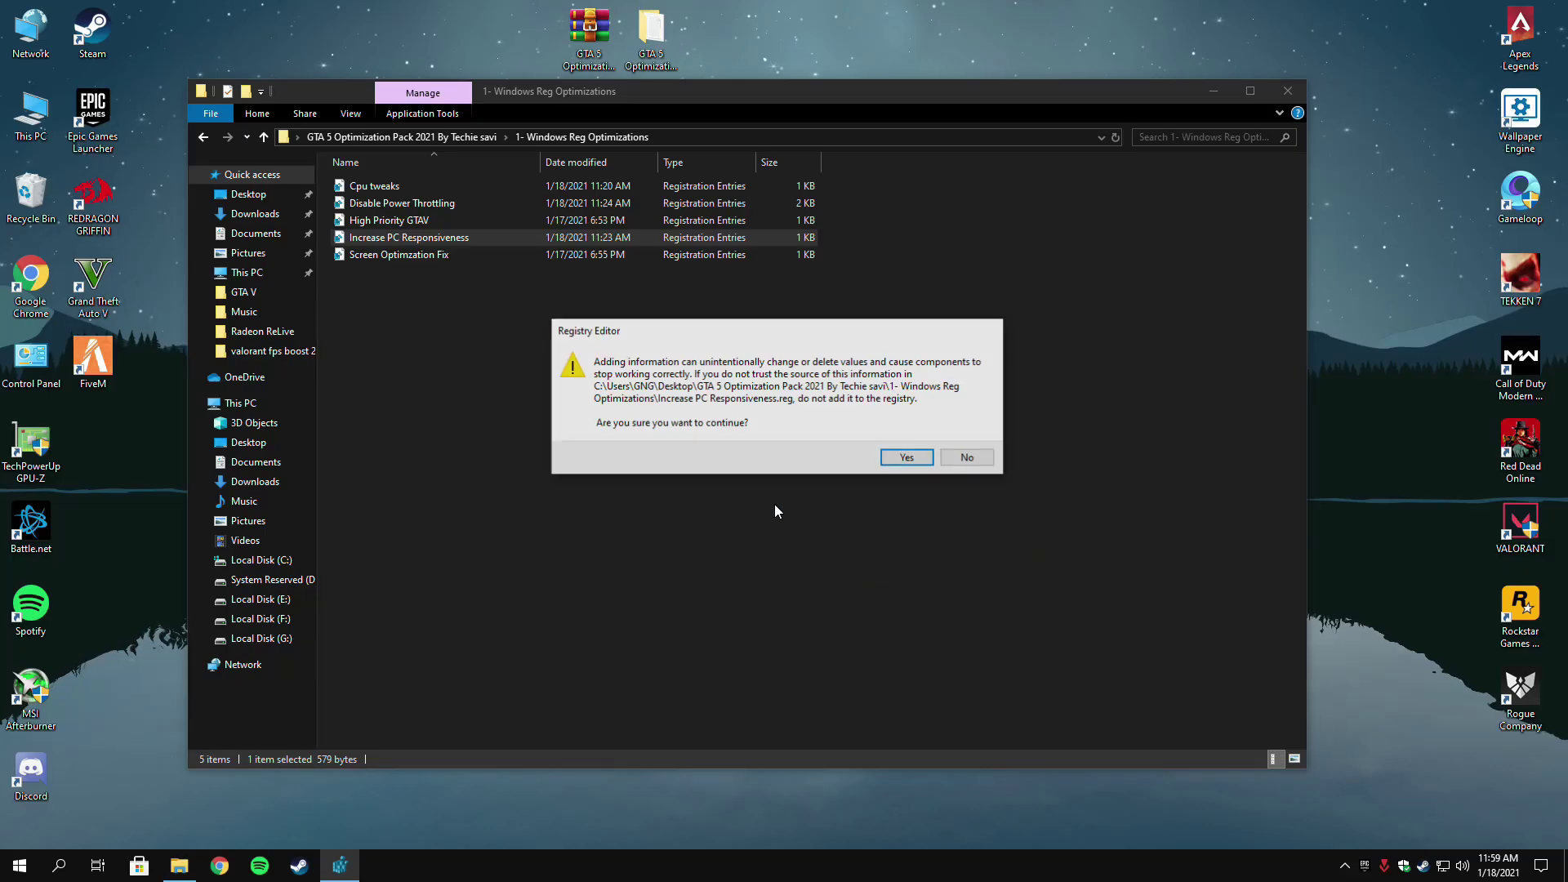
left_click(903, 455)
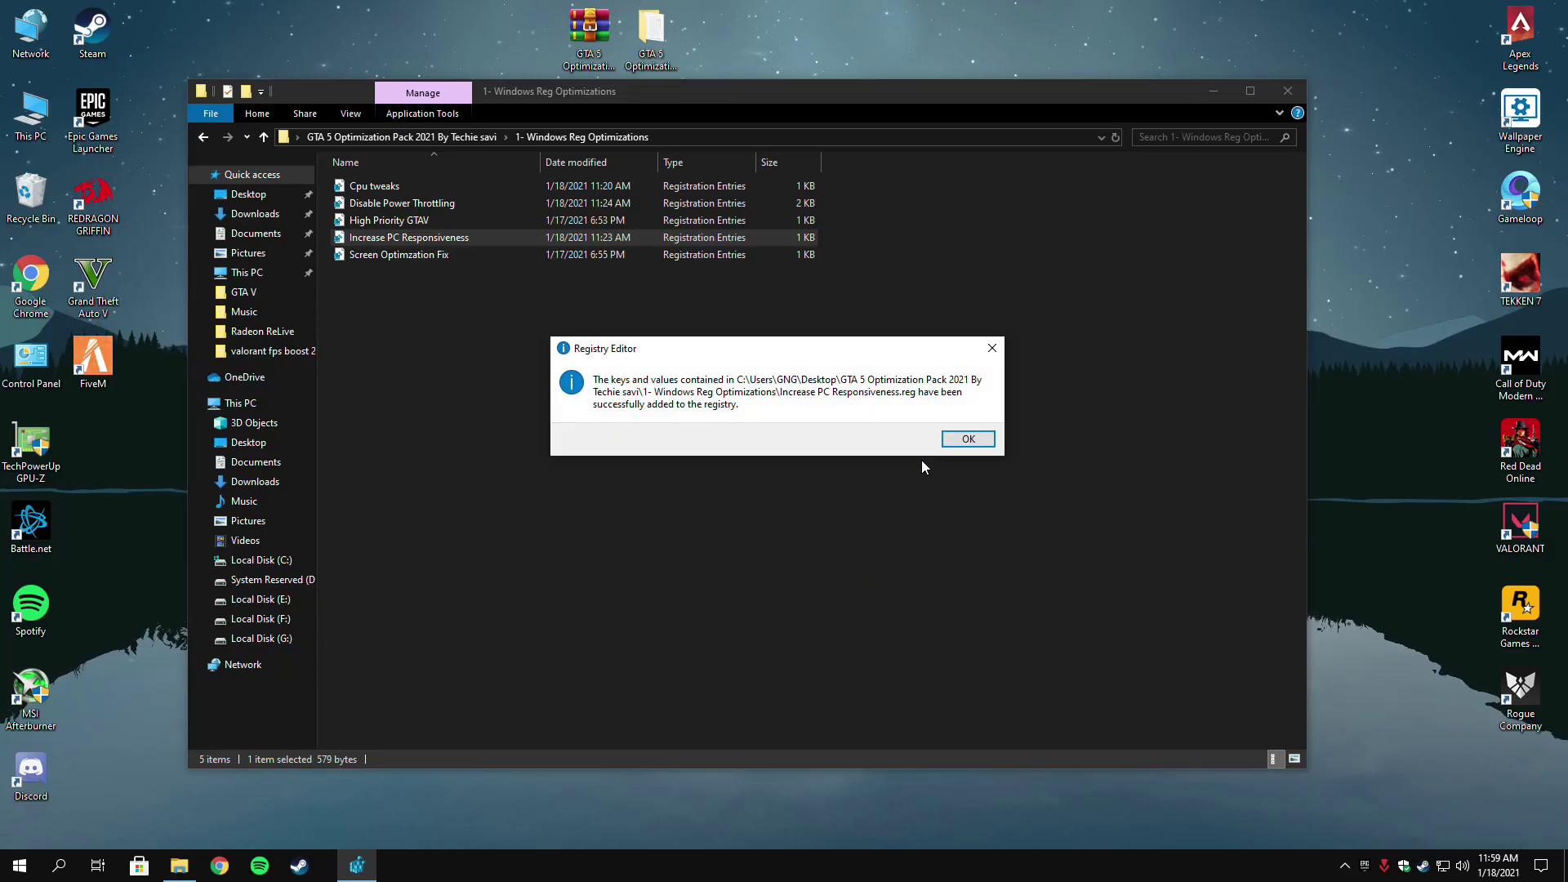
Merge the "Screen Optimzation Fix" registry file into the registry, allowing the change.
right_click(362, 256)
left_click(409, 271)
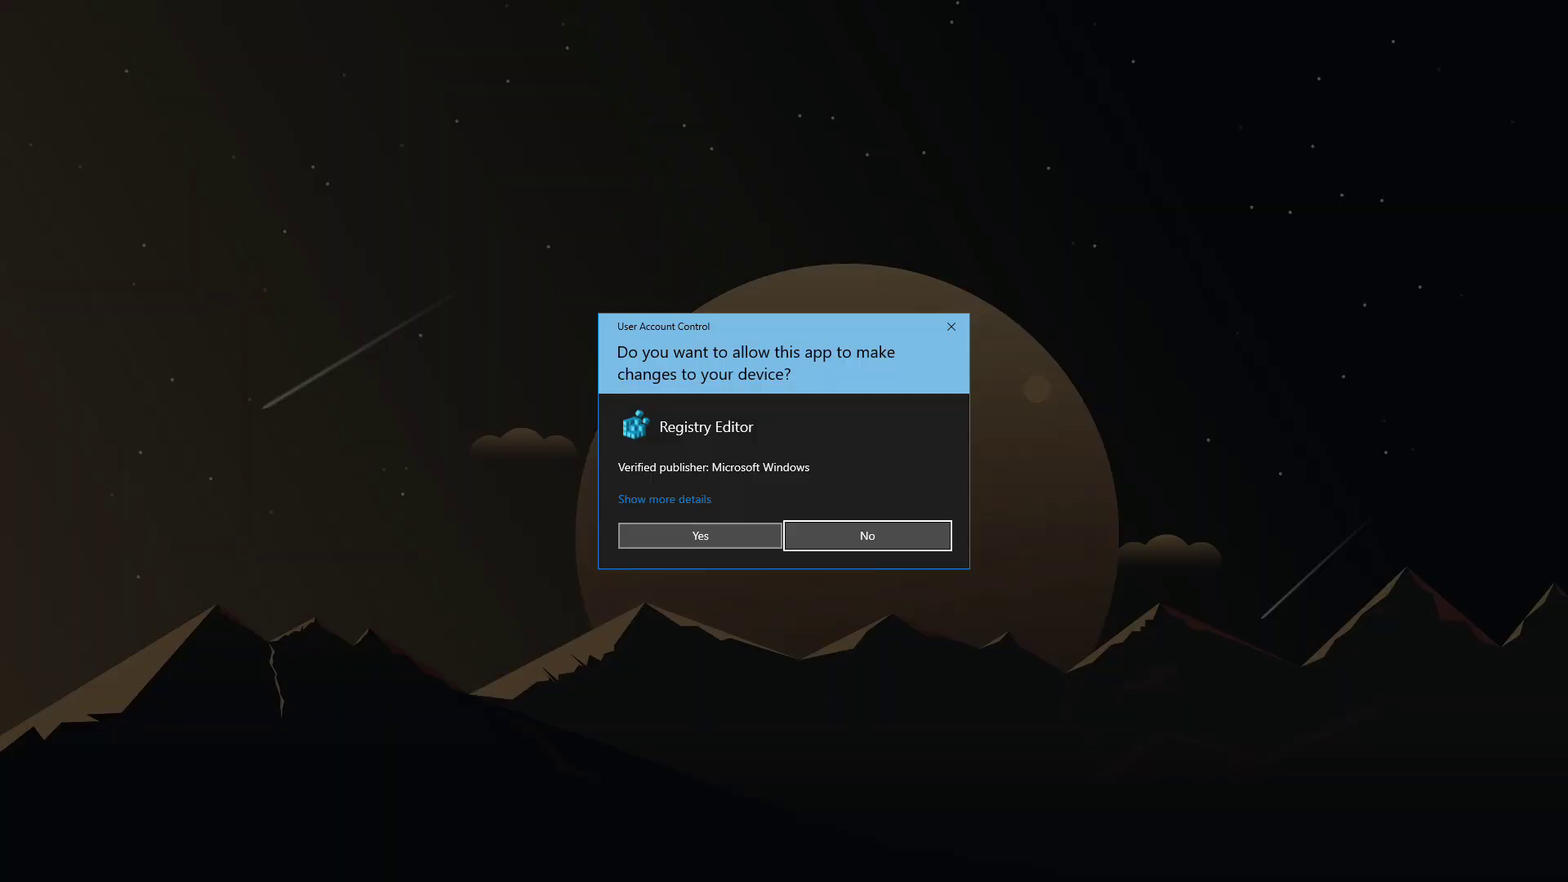
left_click(719, 533)
left_click(919, 457)
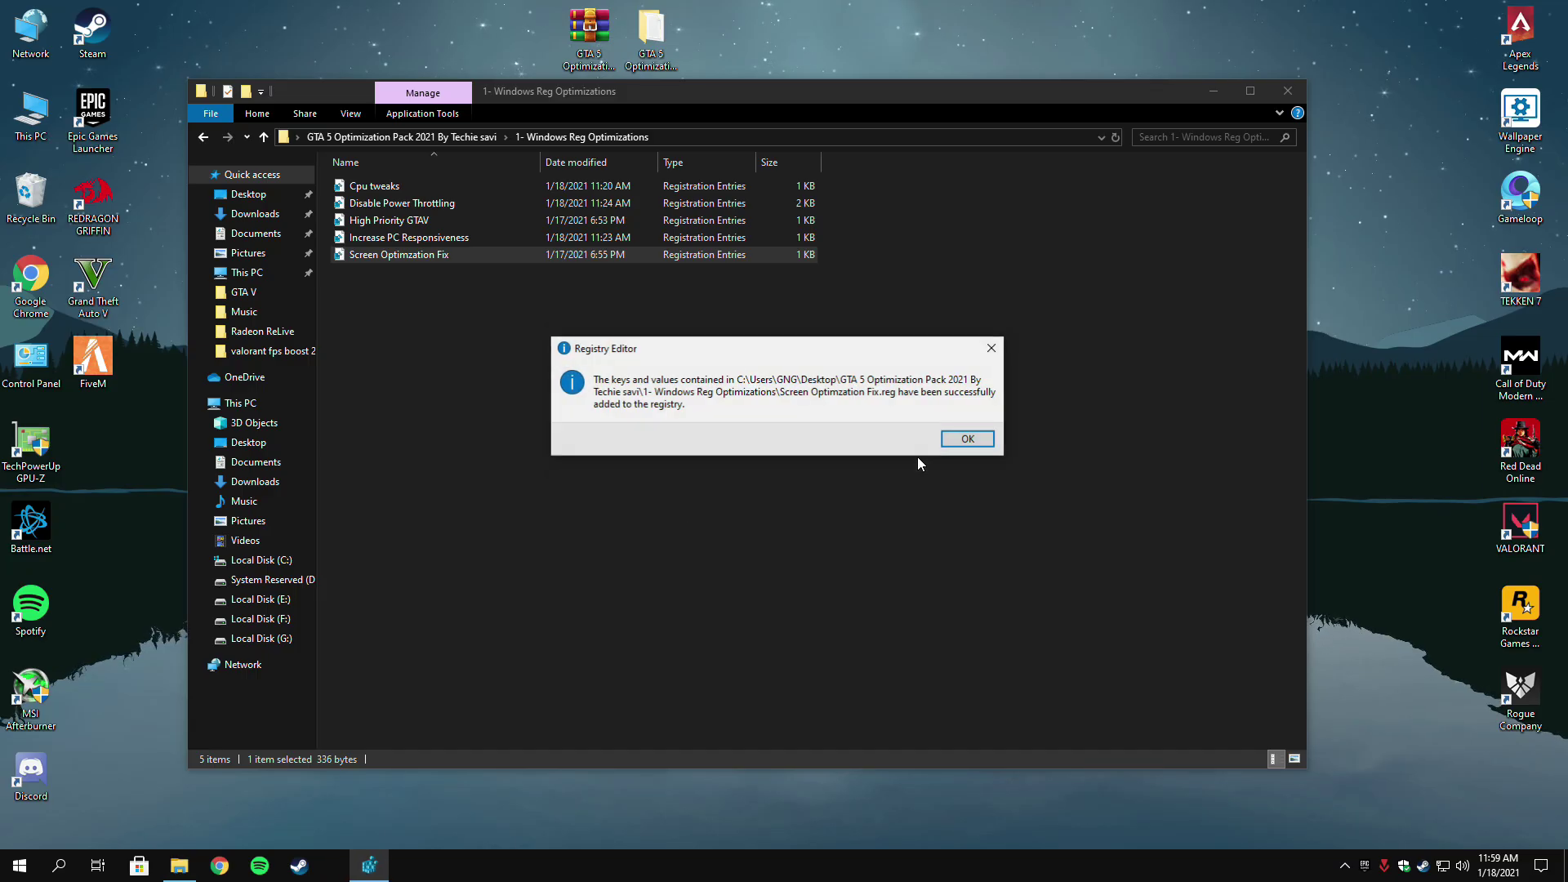
left_click(957, 440)
Return to the GTA 5 Optimization Pack folder and open its "2- FiveM Low End Citizen" subfolder.
left_click(438, 141)
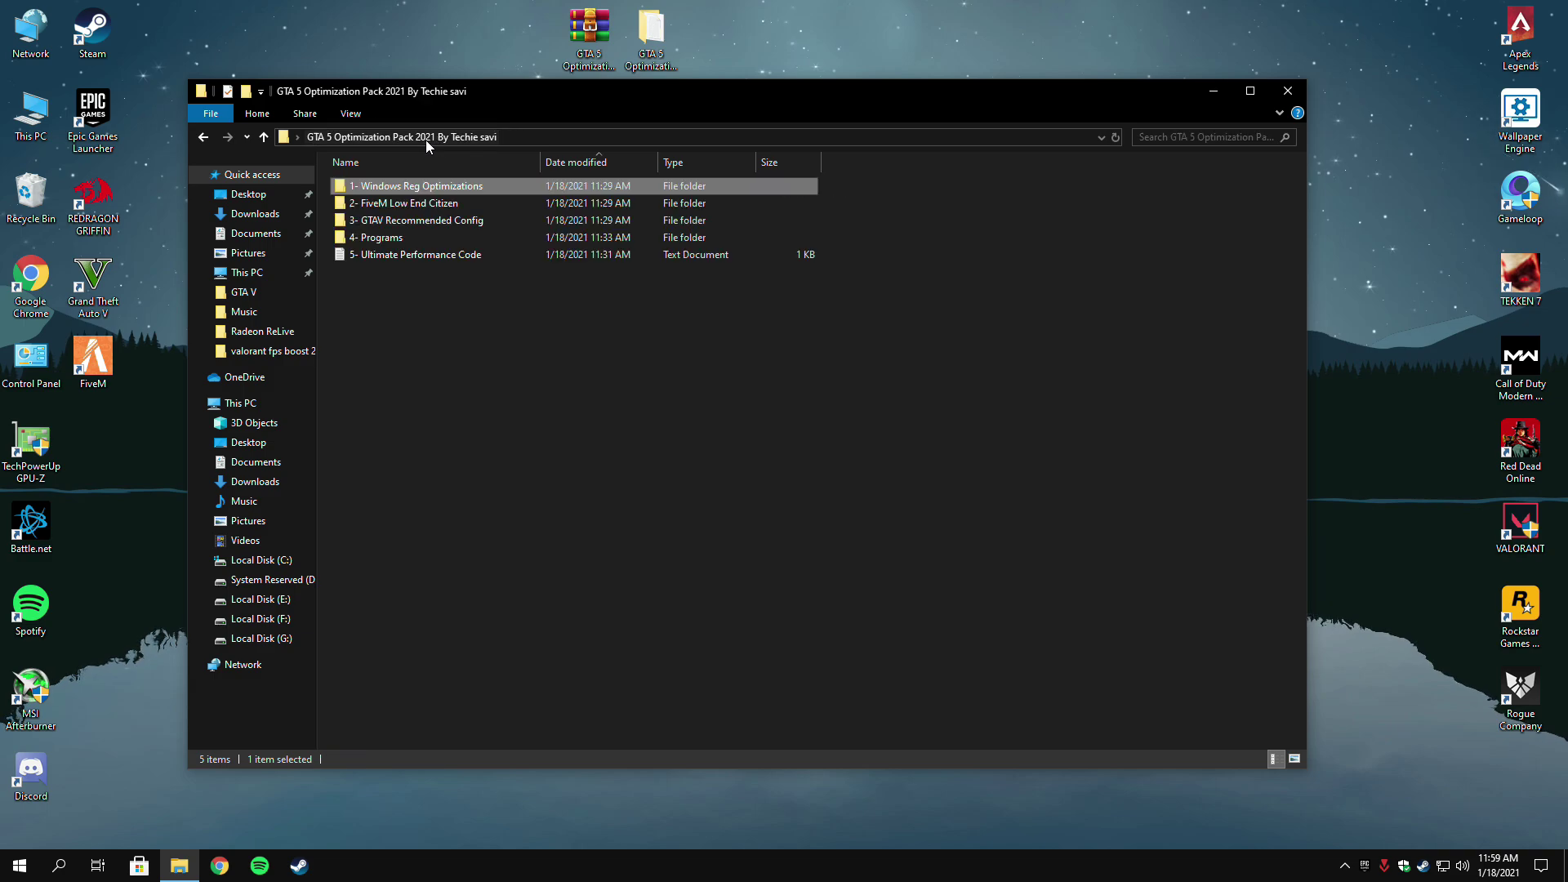
left_click(423, 207)
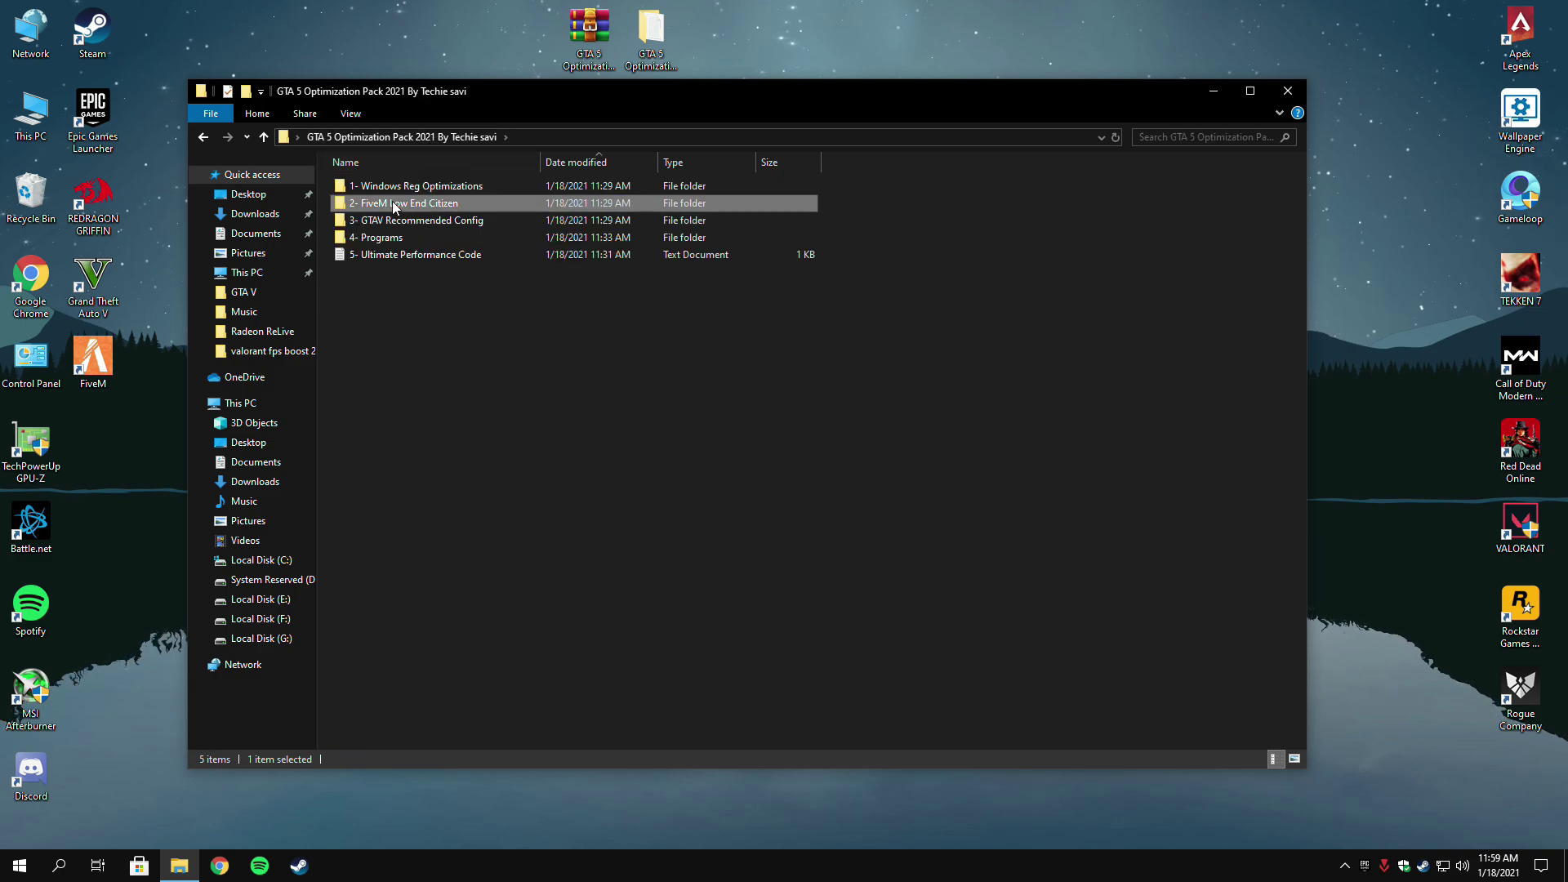
double_click(377, 204)
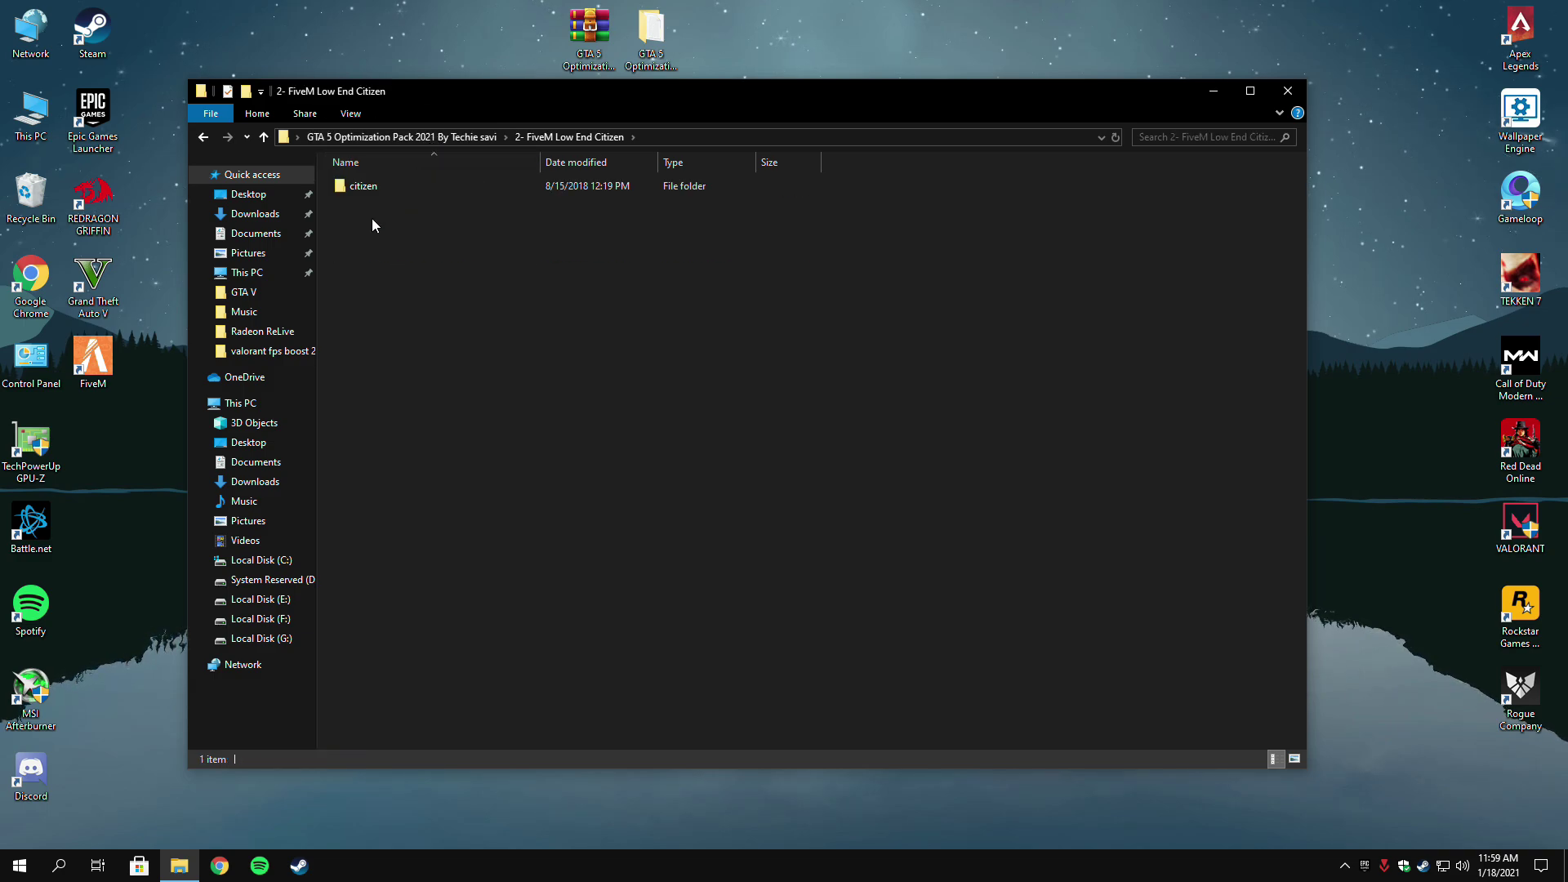
Find and open the %appdata% folder, switch to AppData's Local folder, and place its window beside the citizen folder's window.
left_click(65, 867)
type("%app")
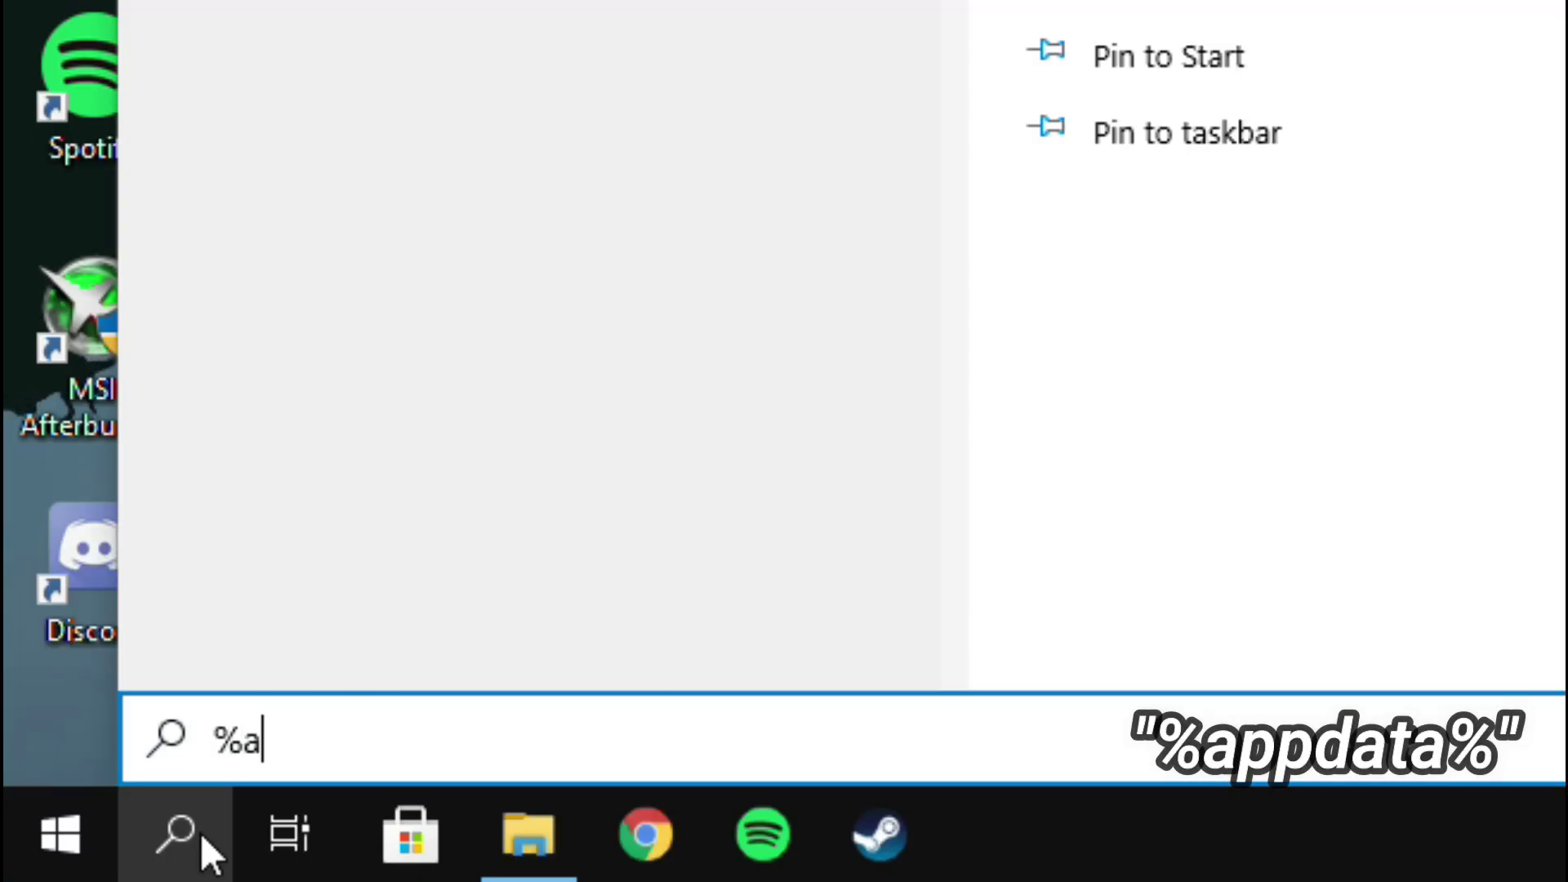
type("data%")
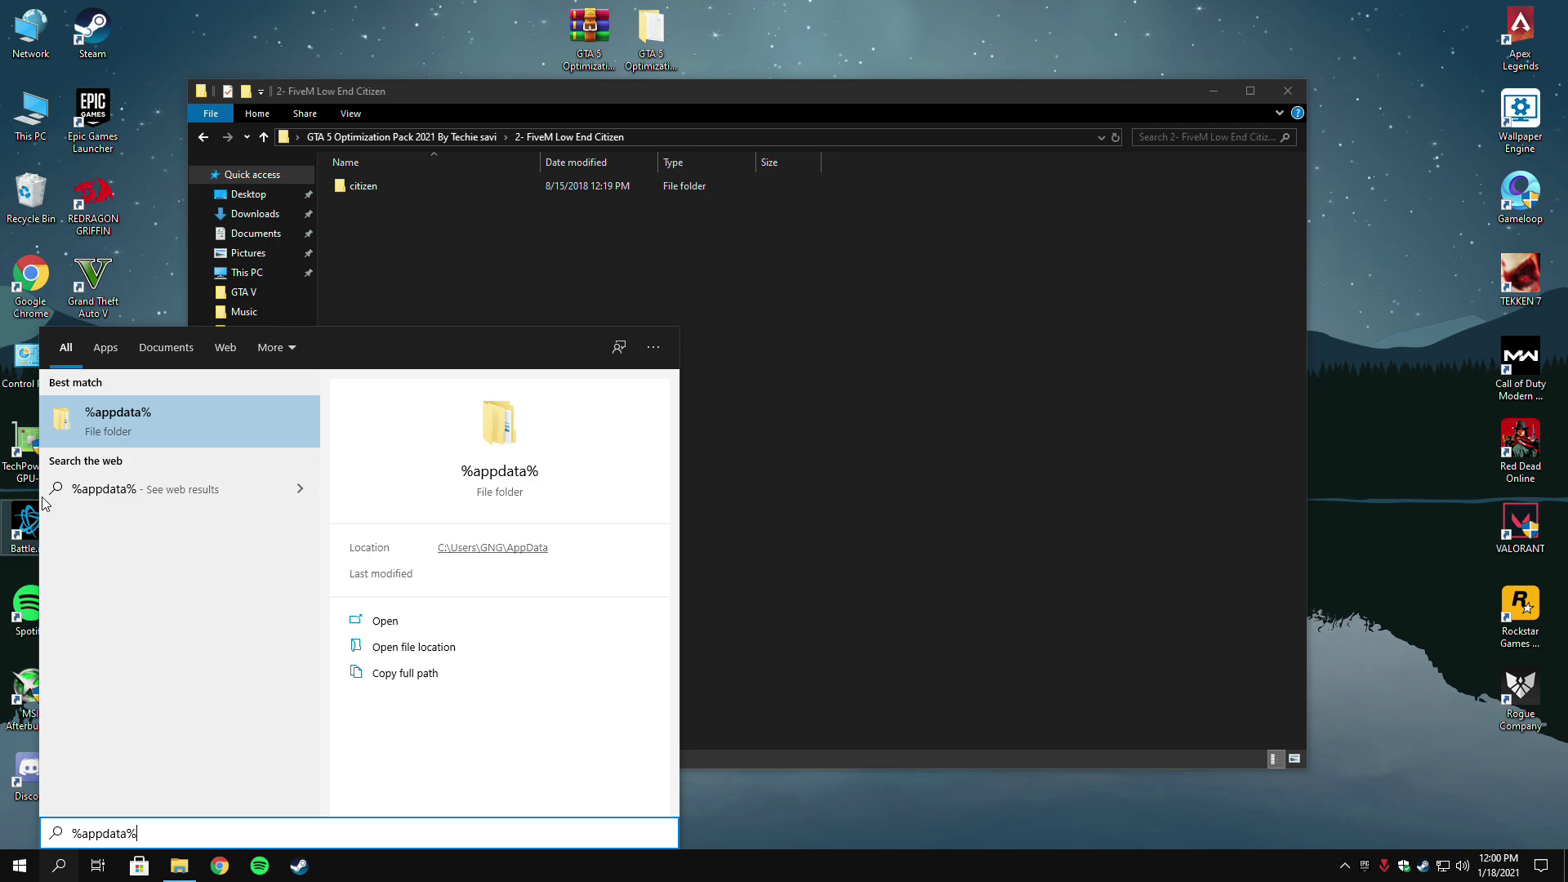
left_click(399, 619)
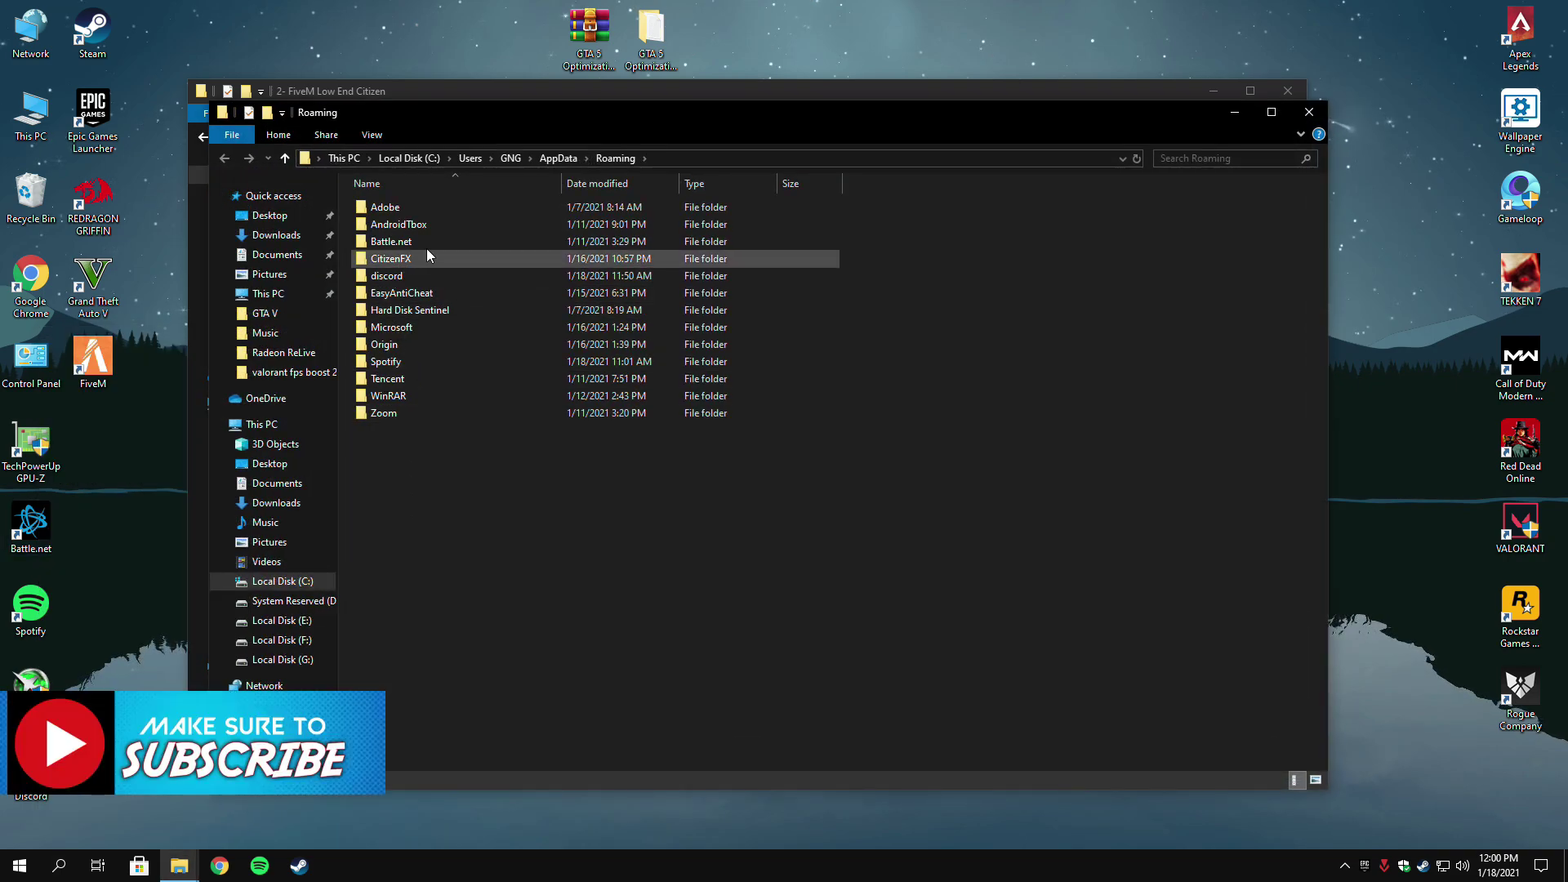
left_click(561, 160)
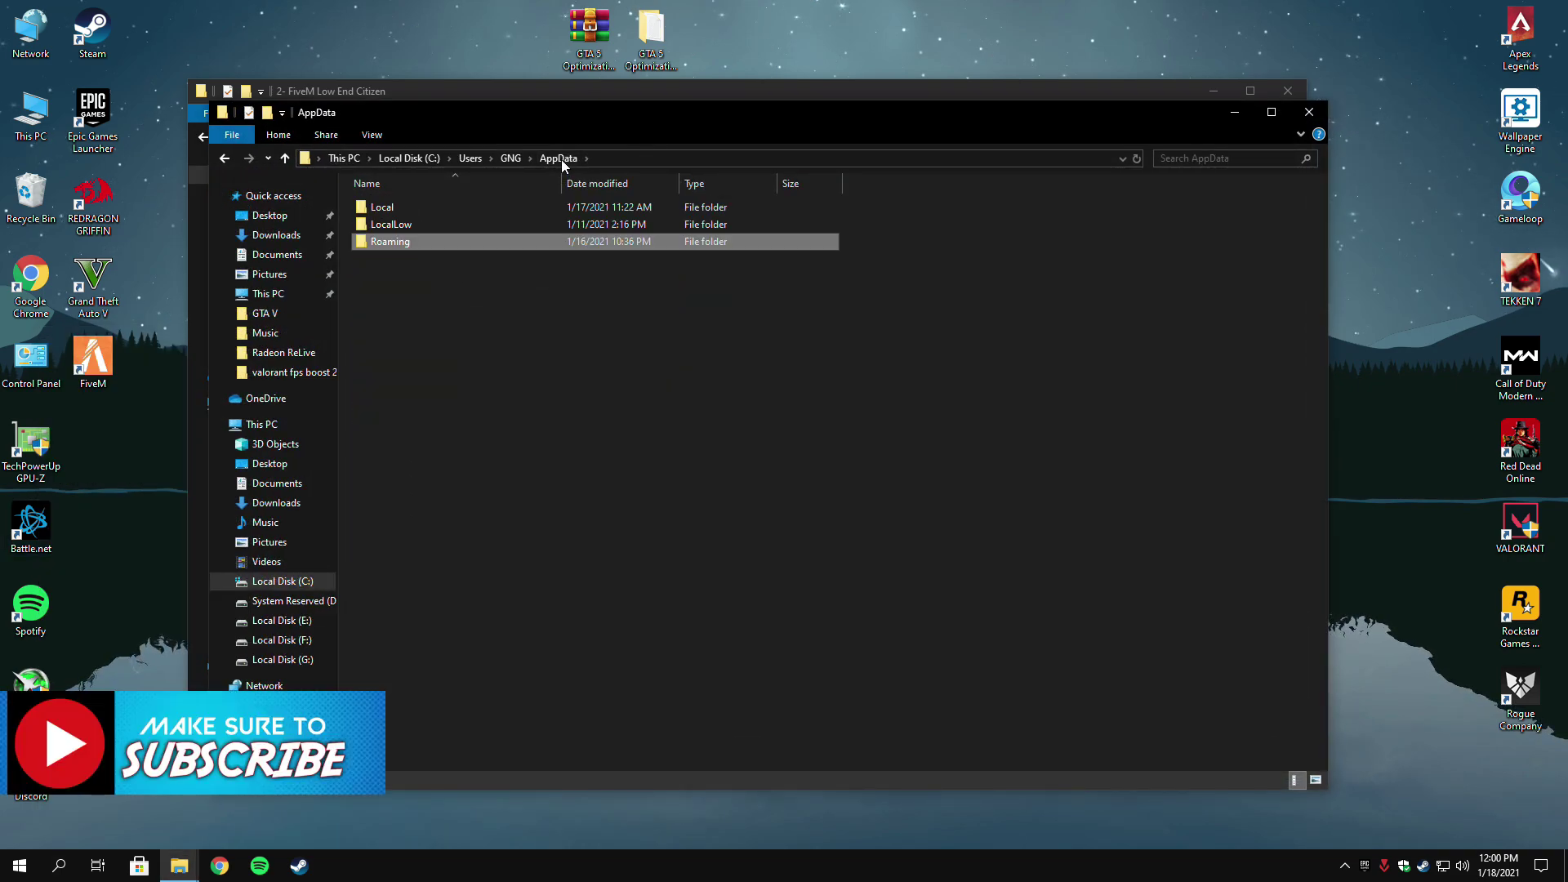
double_click(382, 209)
left_click_drag(341, 116, 983, 106)
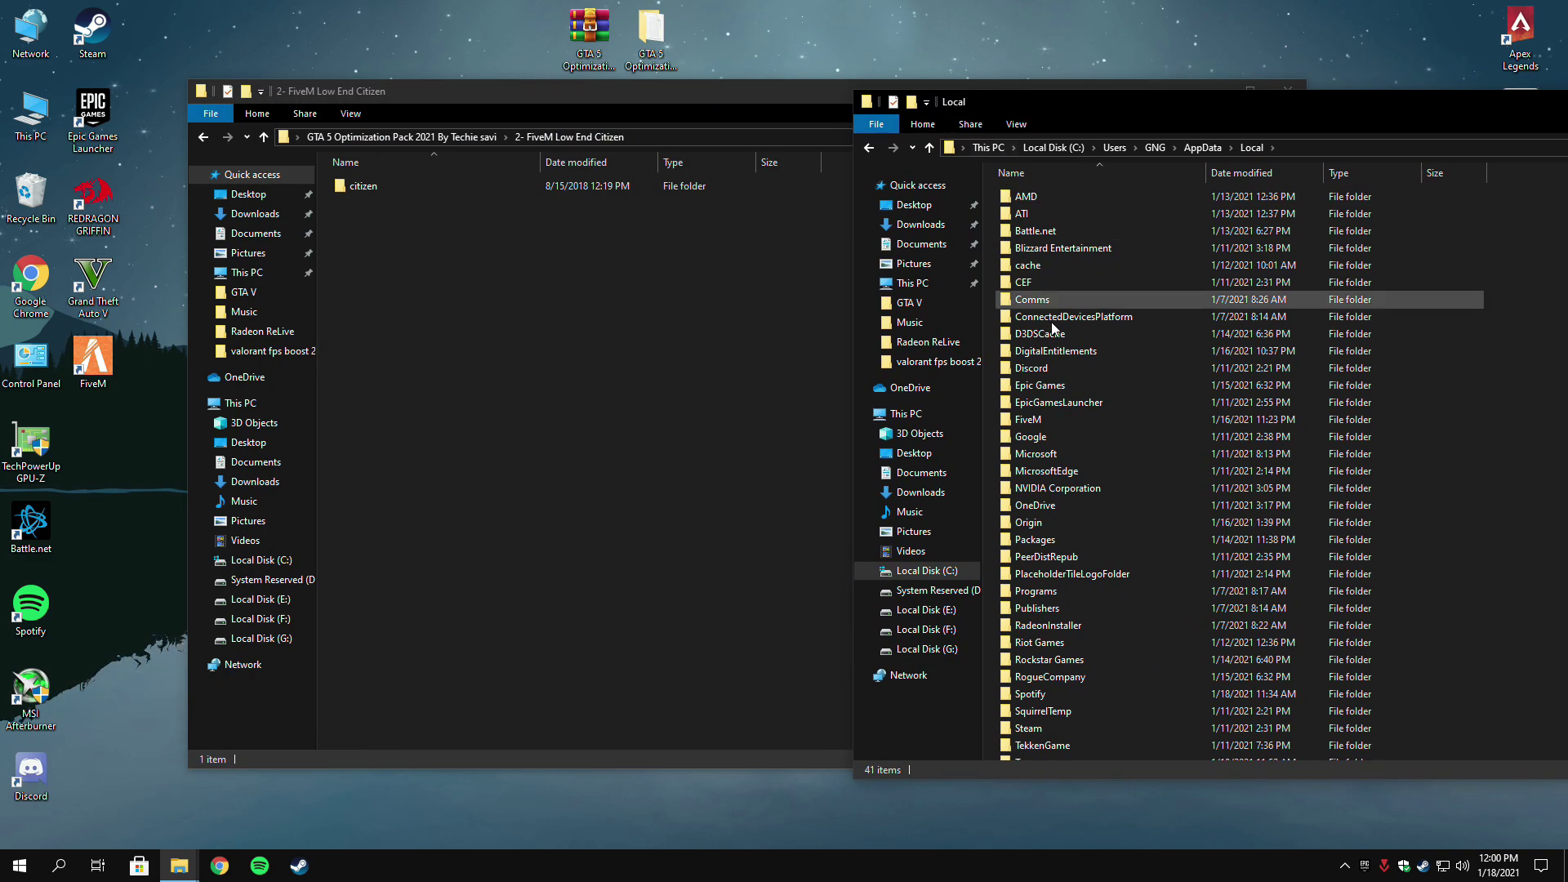
Open the "FiveM Application Data" folder inside Local's FiveM folder.
left_click(1023, 419)
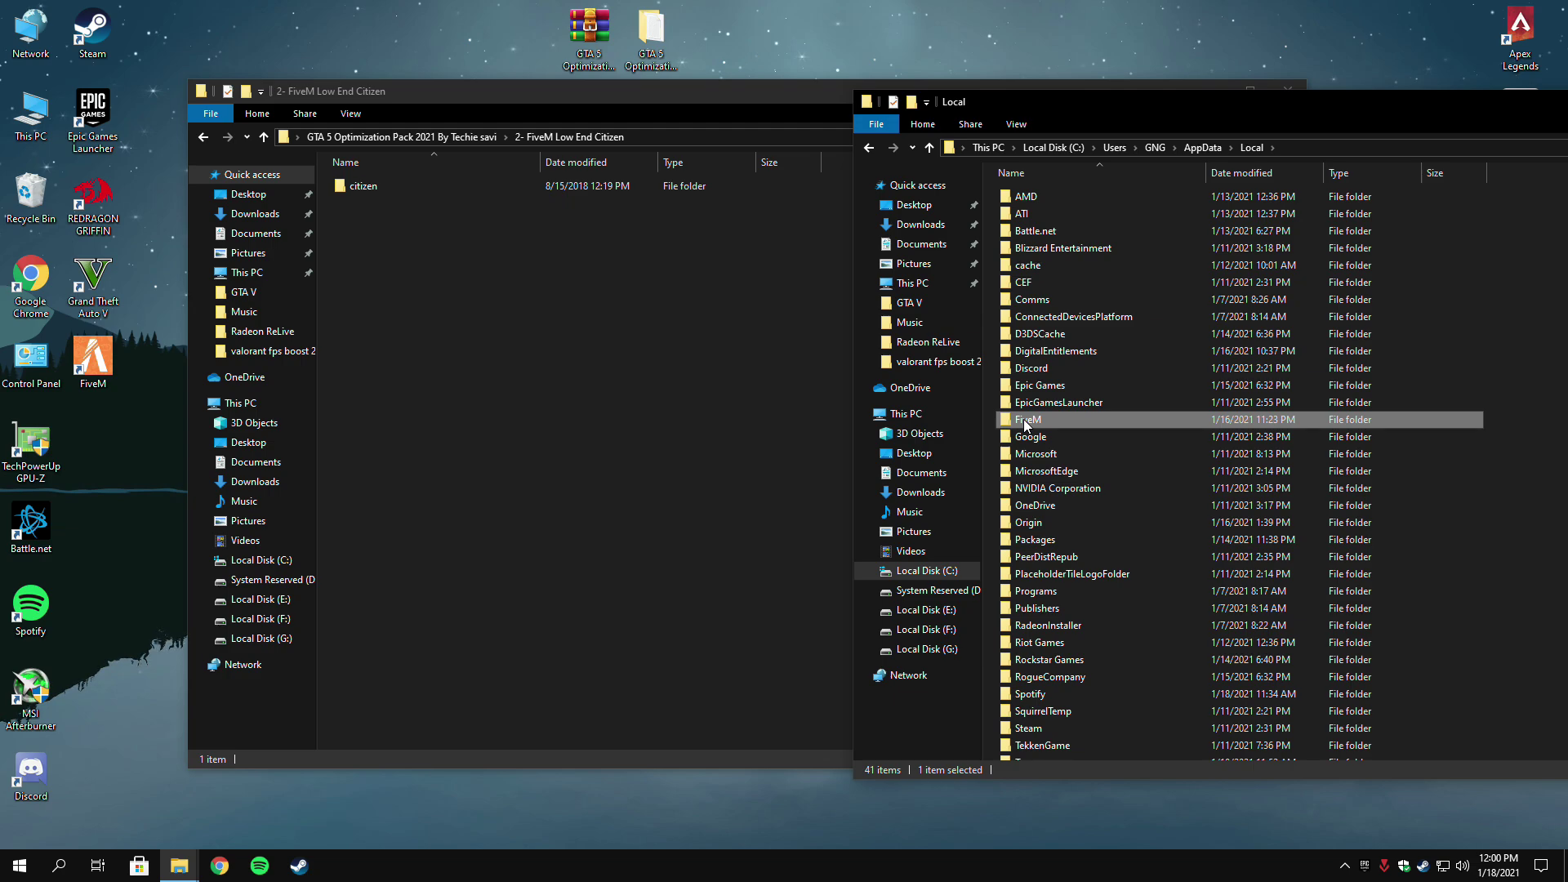
double_click(1023, 419)
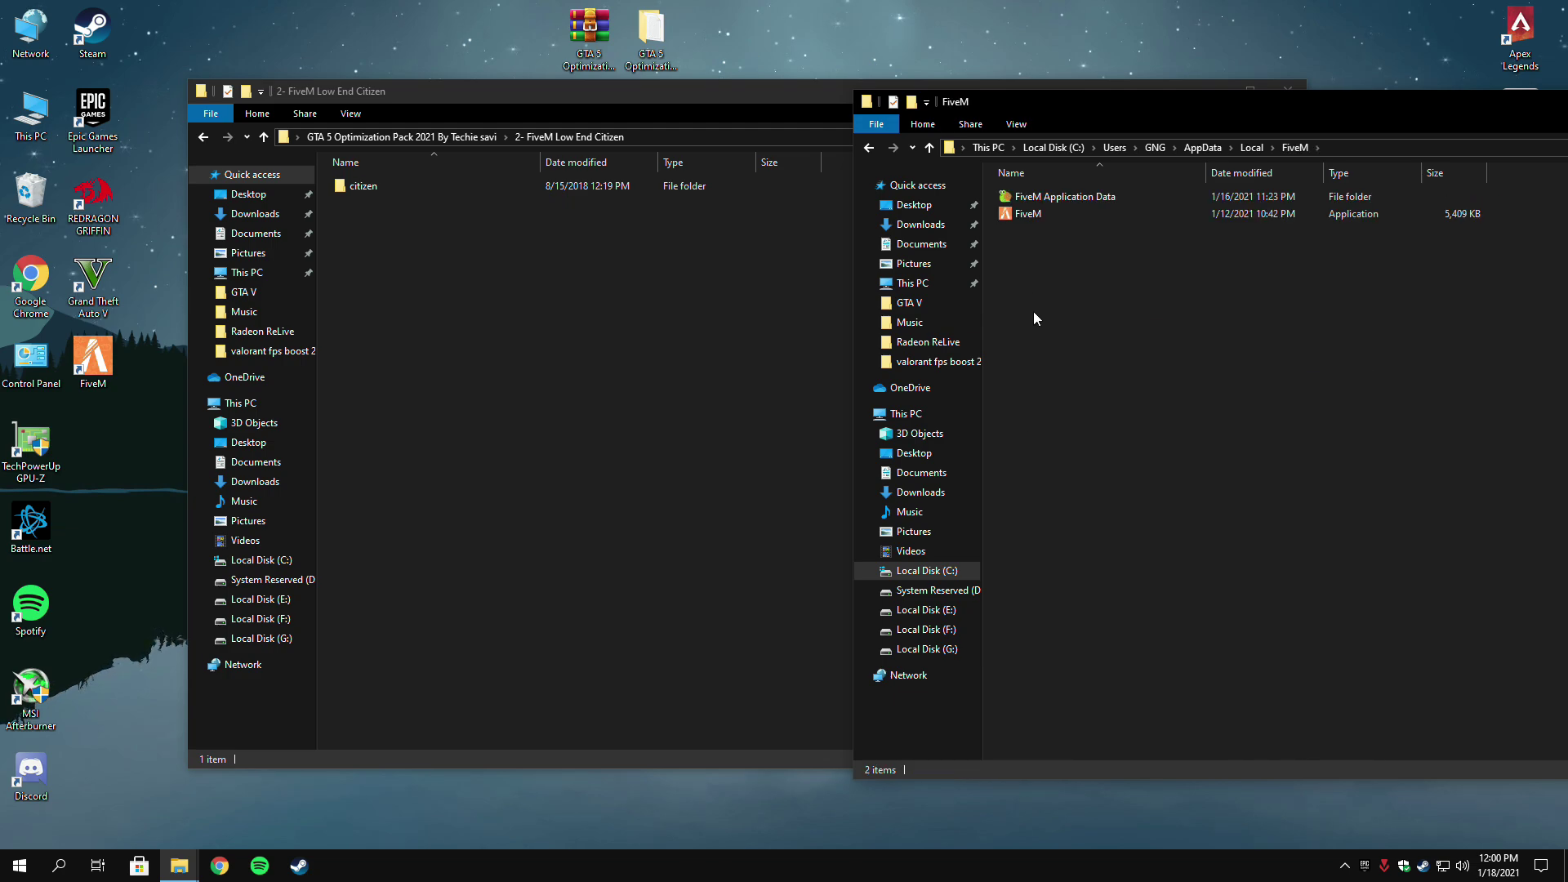
double_click(1059, 200)
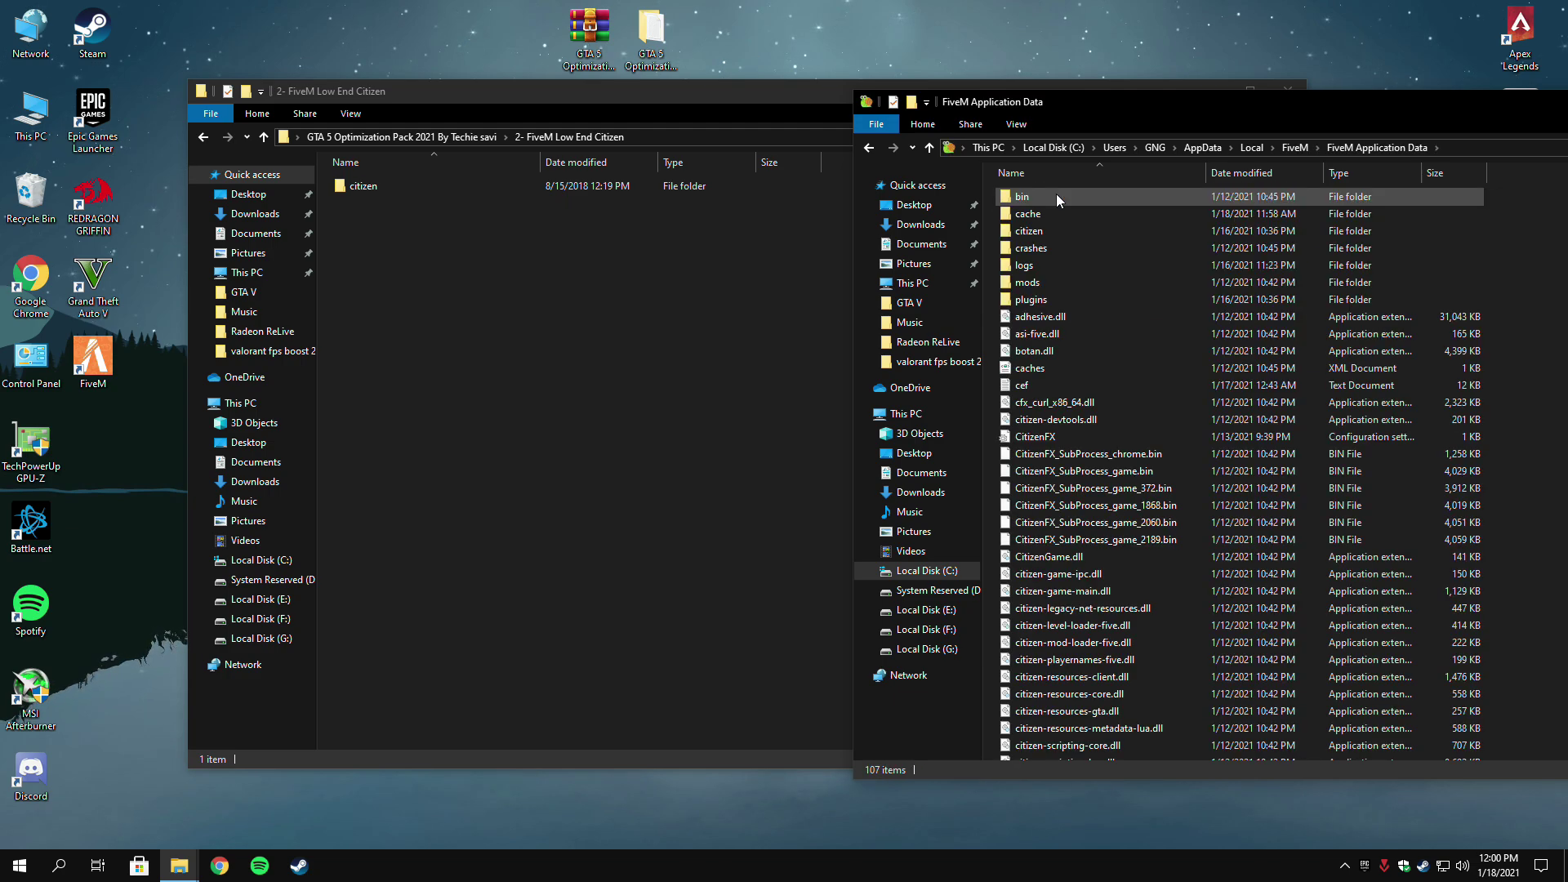
Copy the optimization pack's citizen folder into "FiveM Application Data" over the existing one, and close the destination window.
left_click(1050, 229)
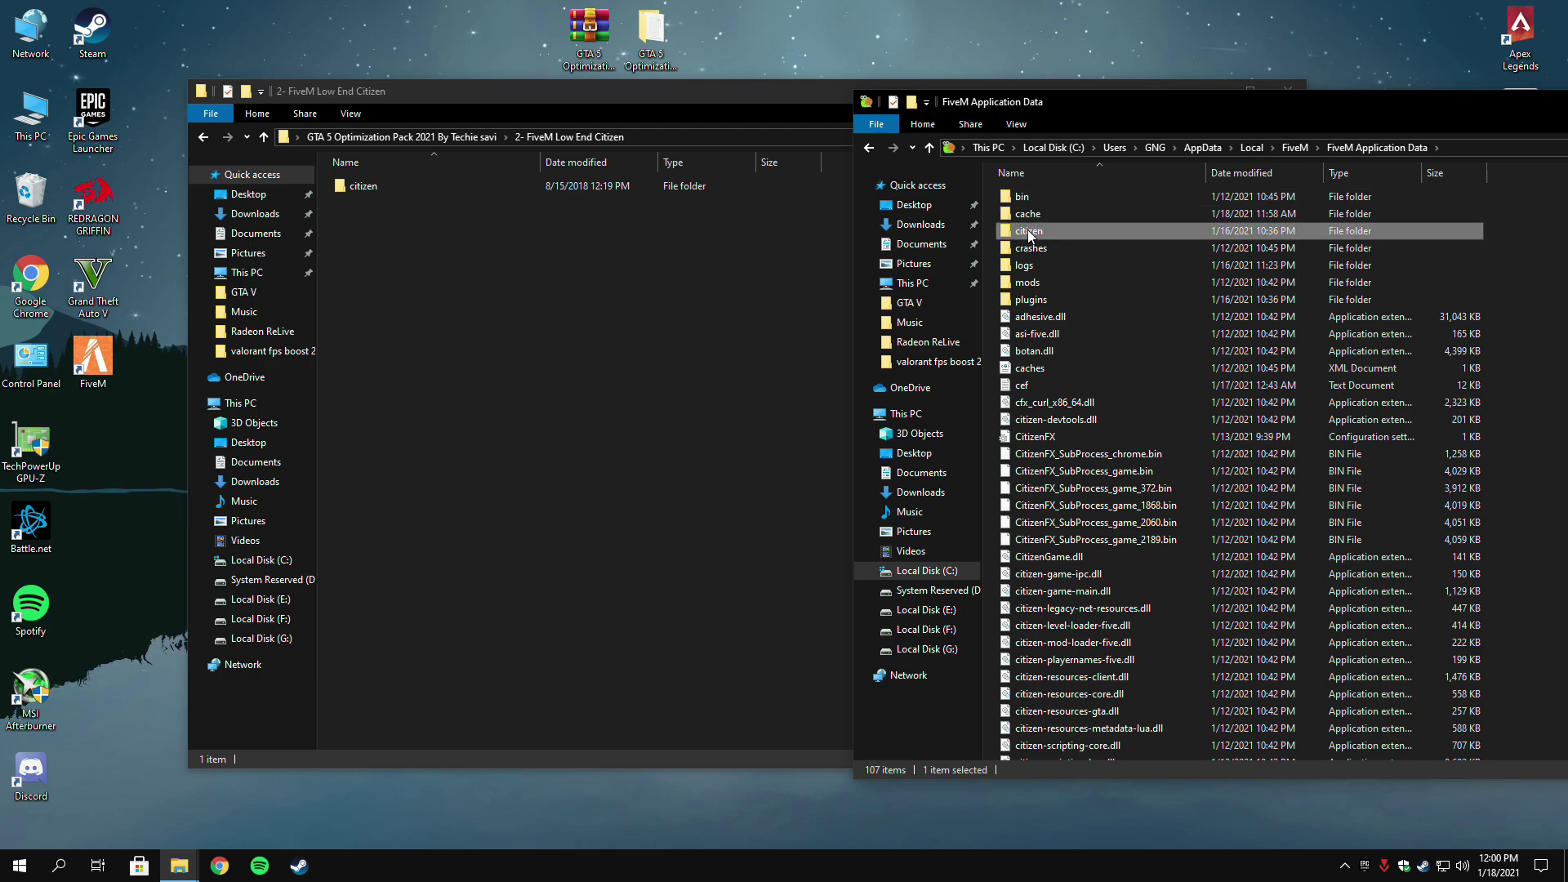
right_click(360, 188)
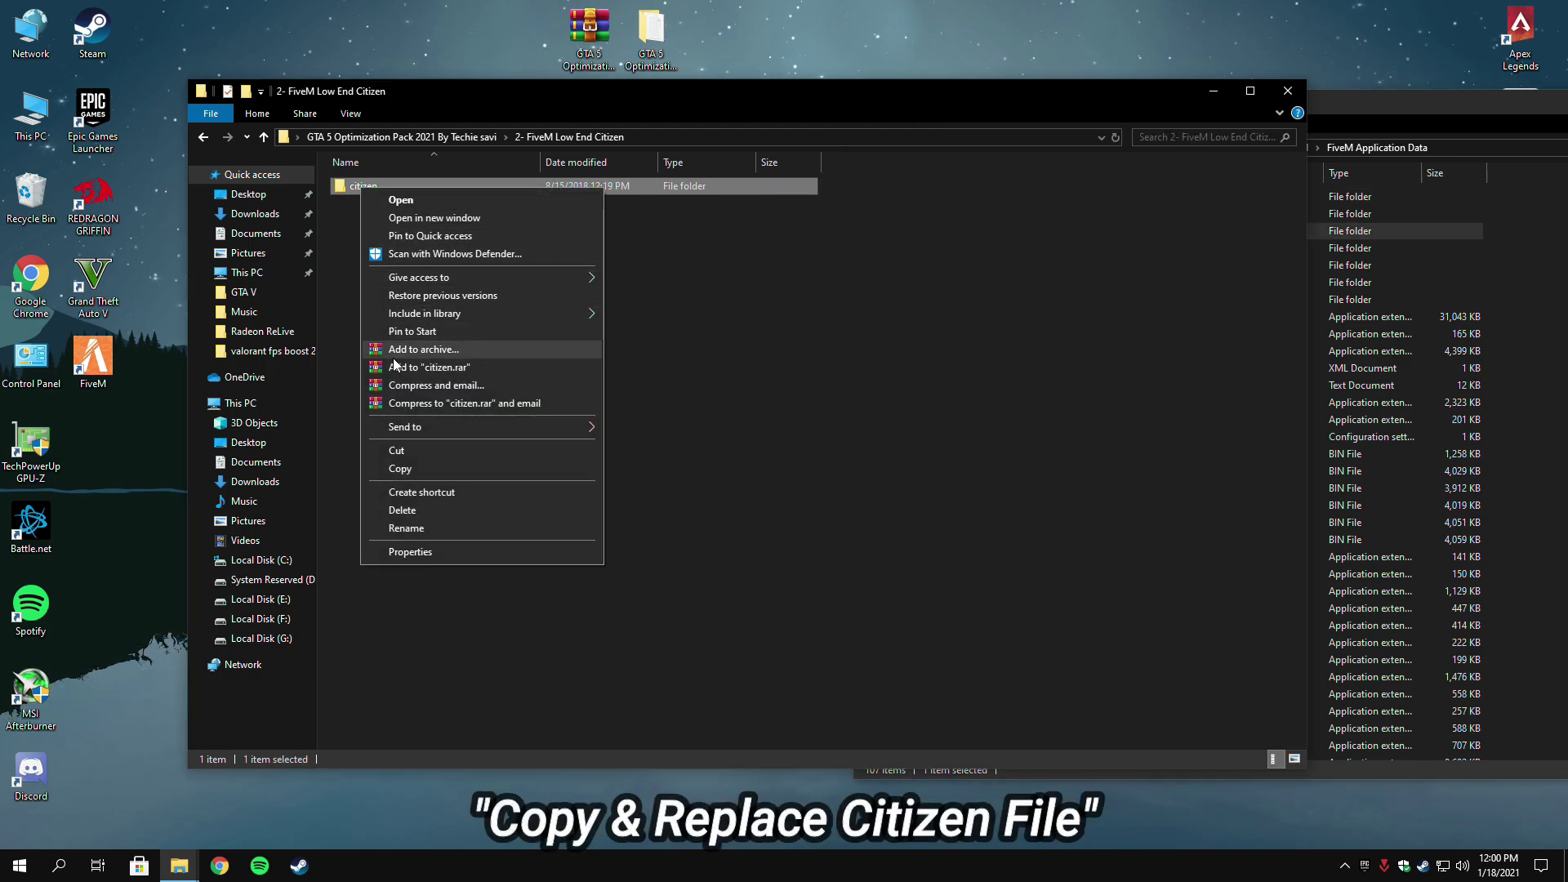
left_click(398, 468)
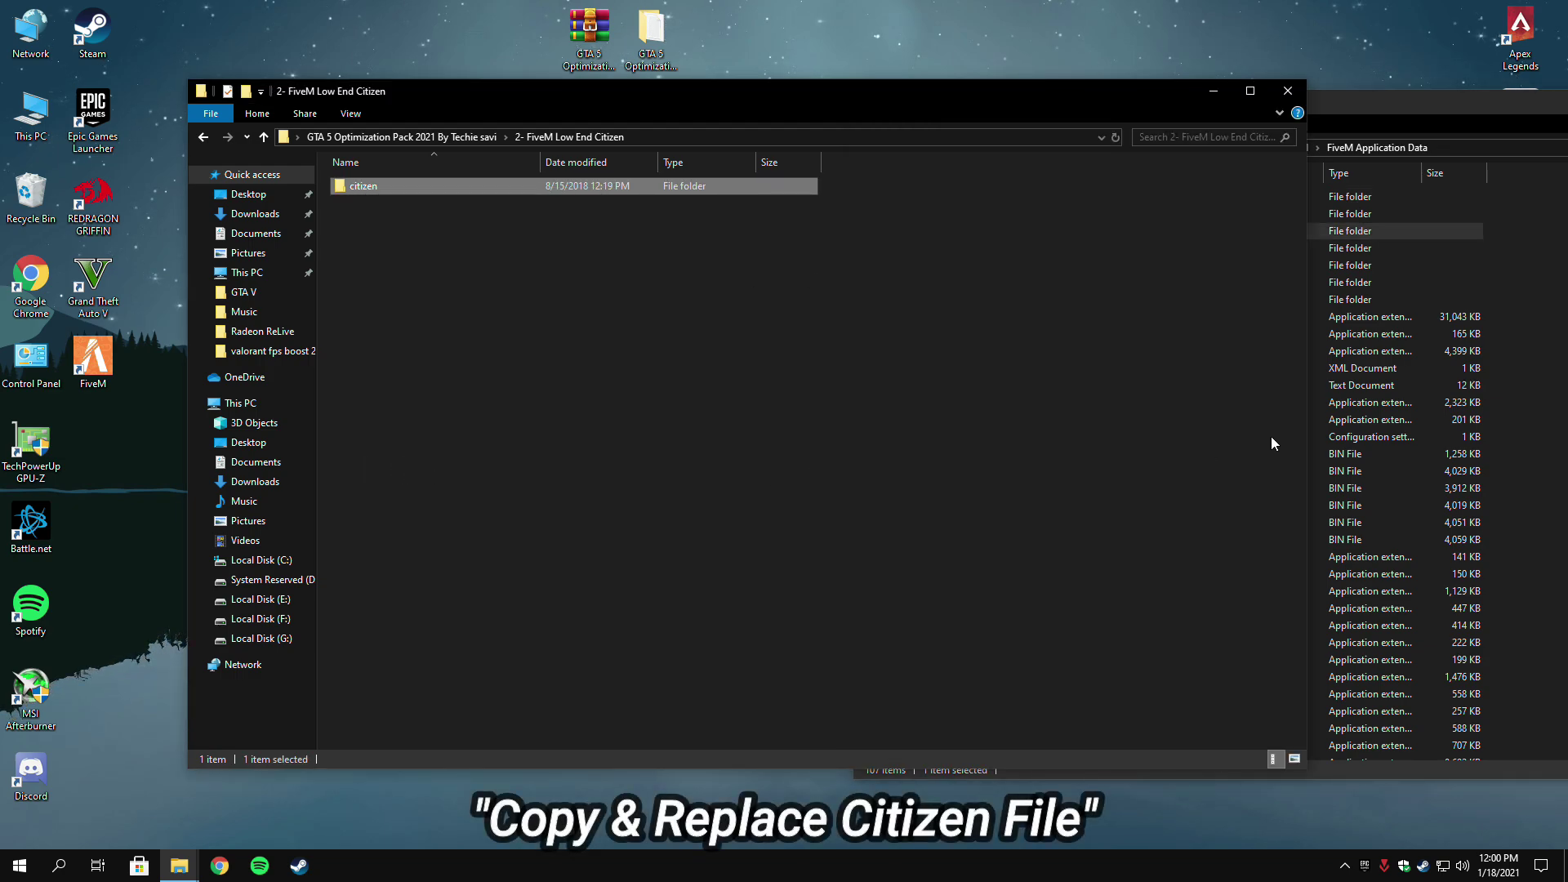
left_click(1423, 404)
right_click(1467, 260)
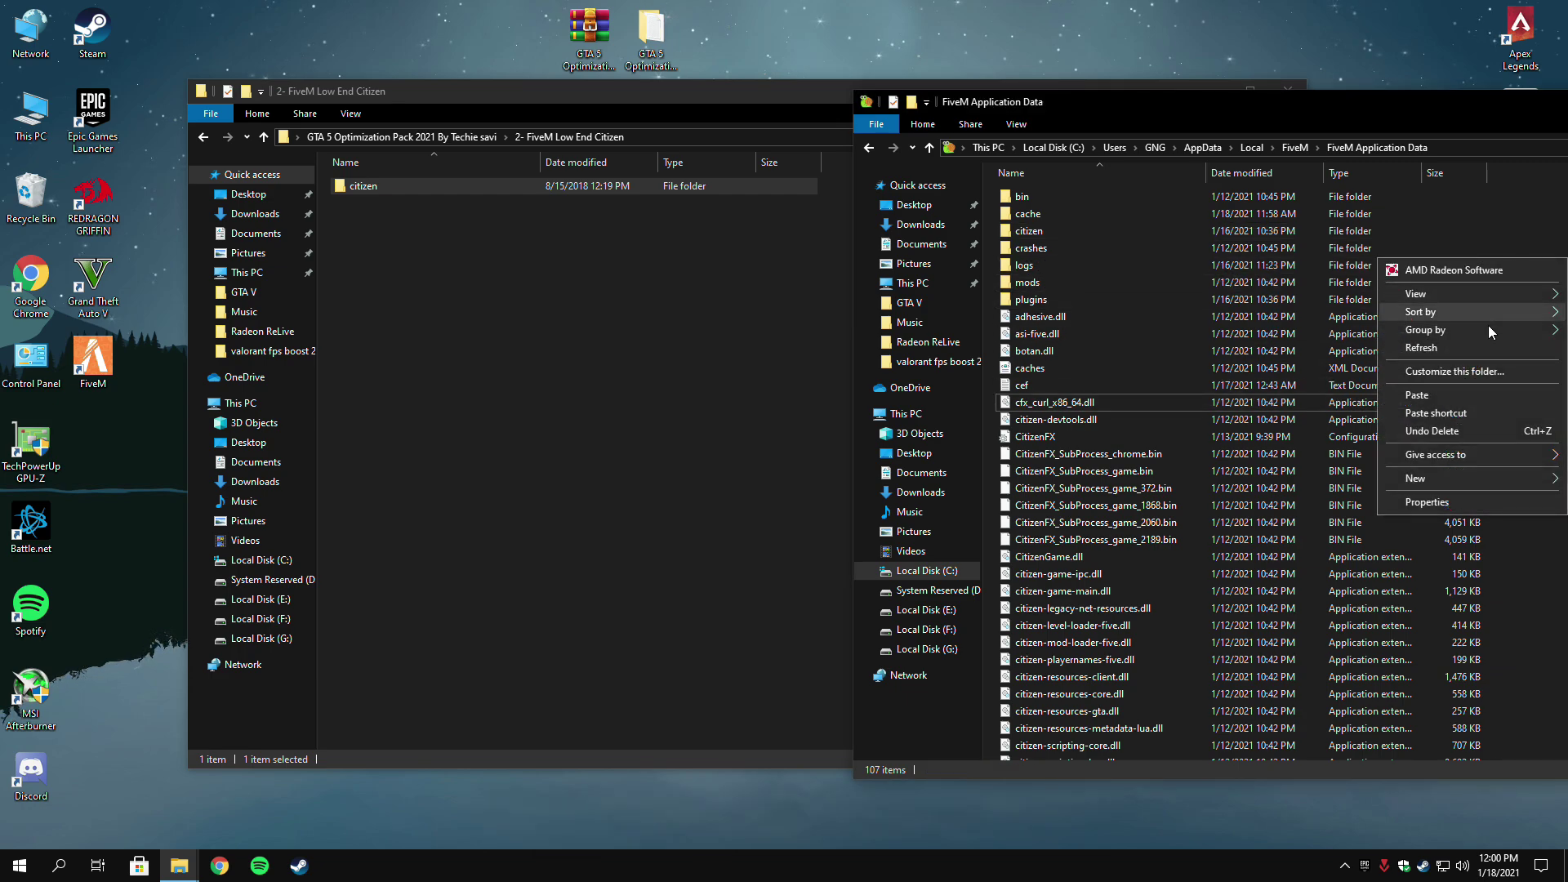
left_click(1454, 395)
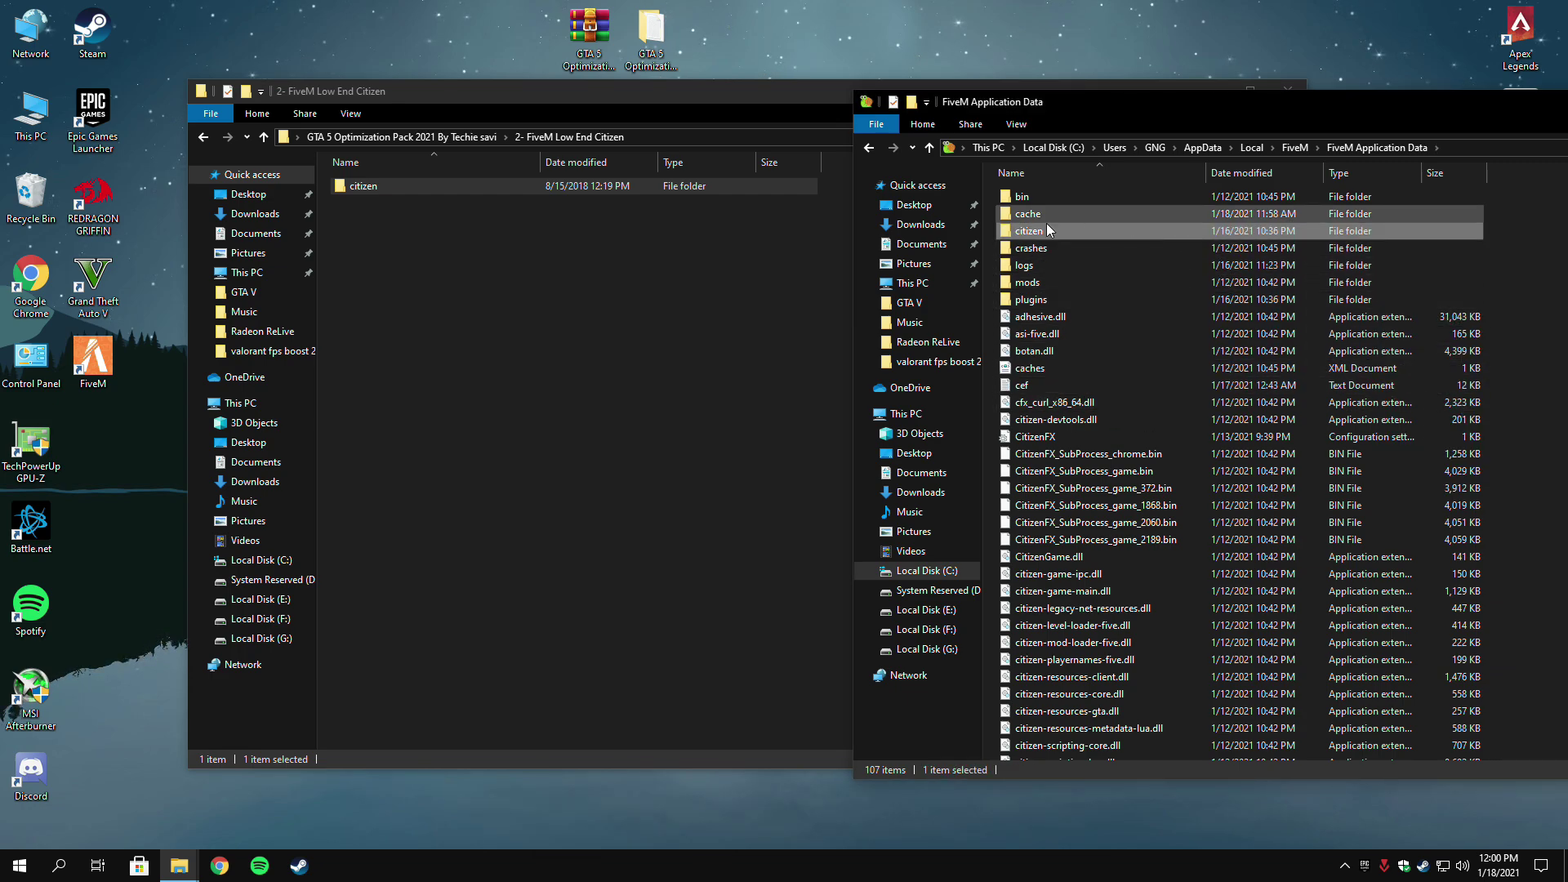
left_click_drag(1173, 115, 655, 119)
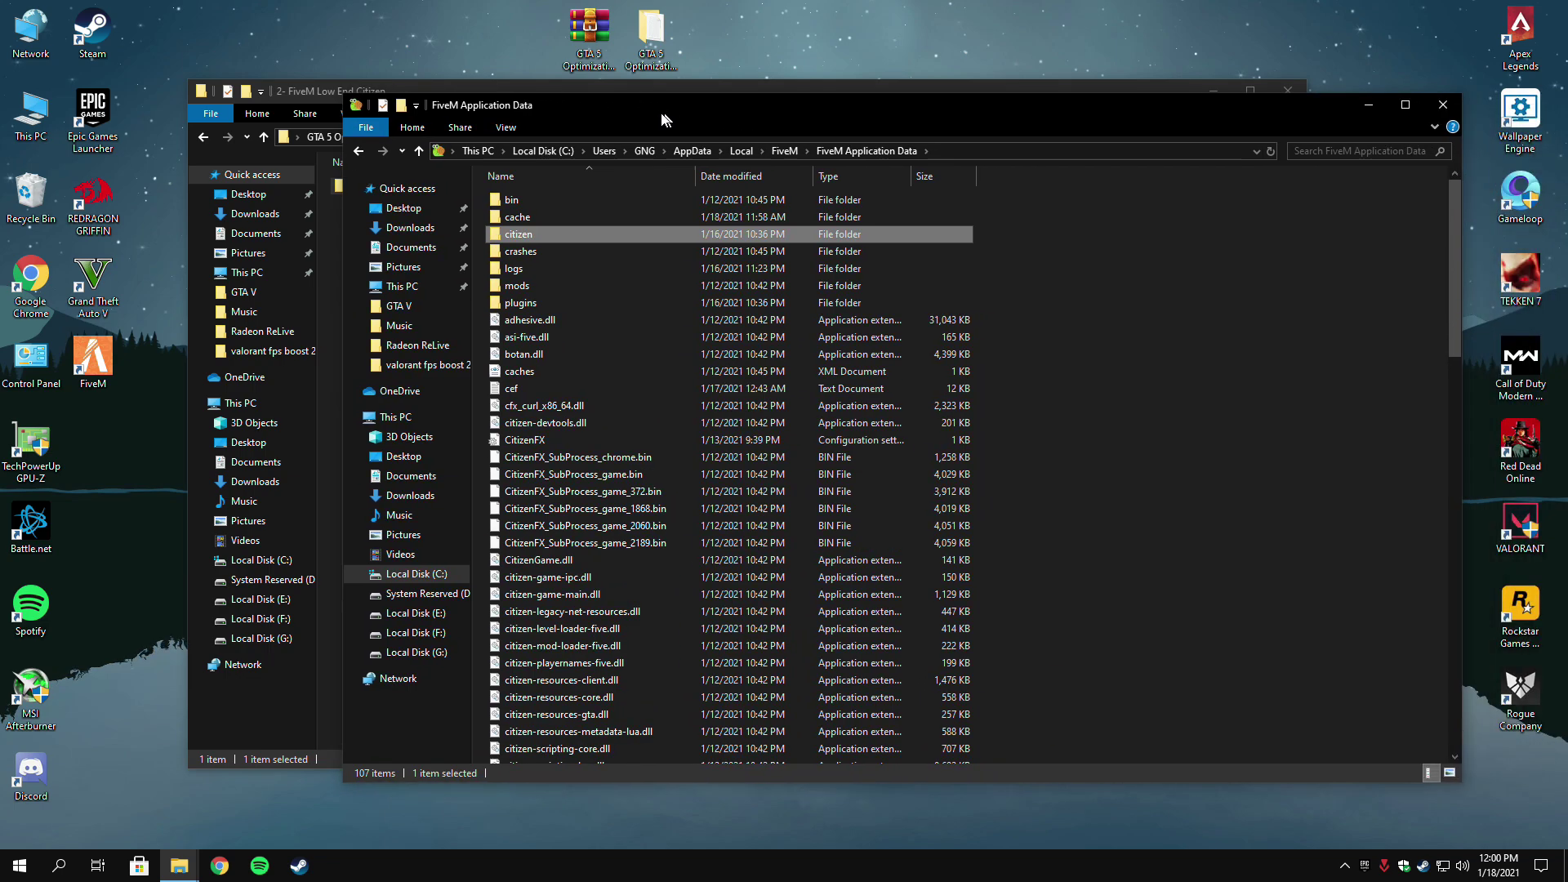
left_click(1444, 111)
Return to the GTA 5 Optimization Pack folder and select the settings file in "3- GTAV Recommended Config" under "Recommended Settings".
left_click(409, 137)
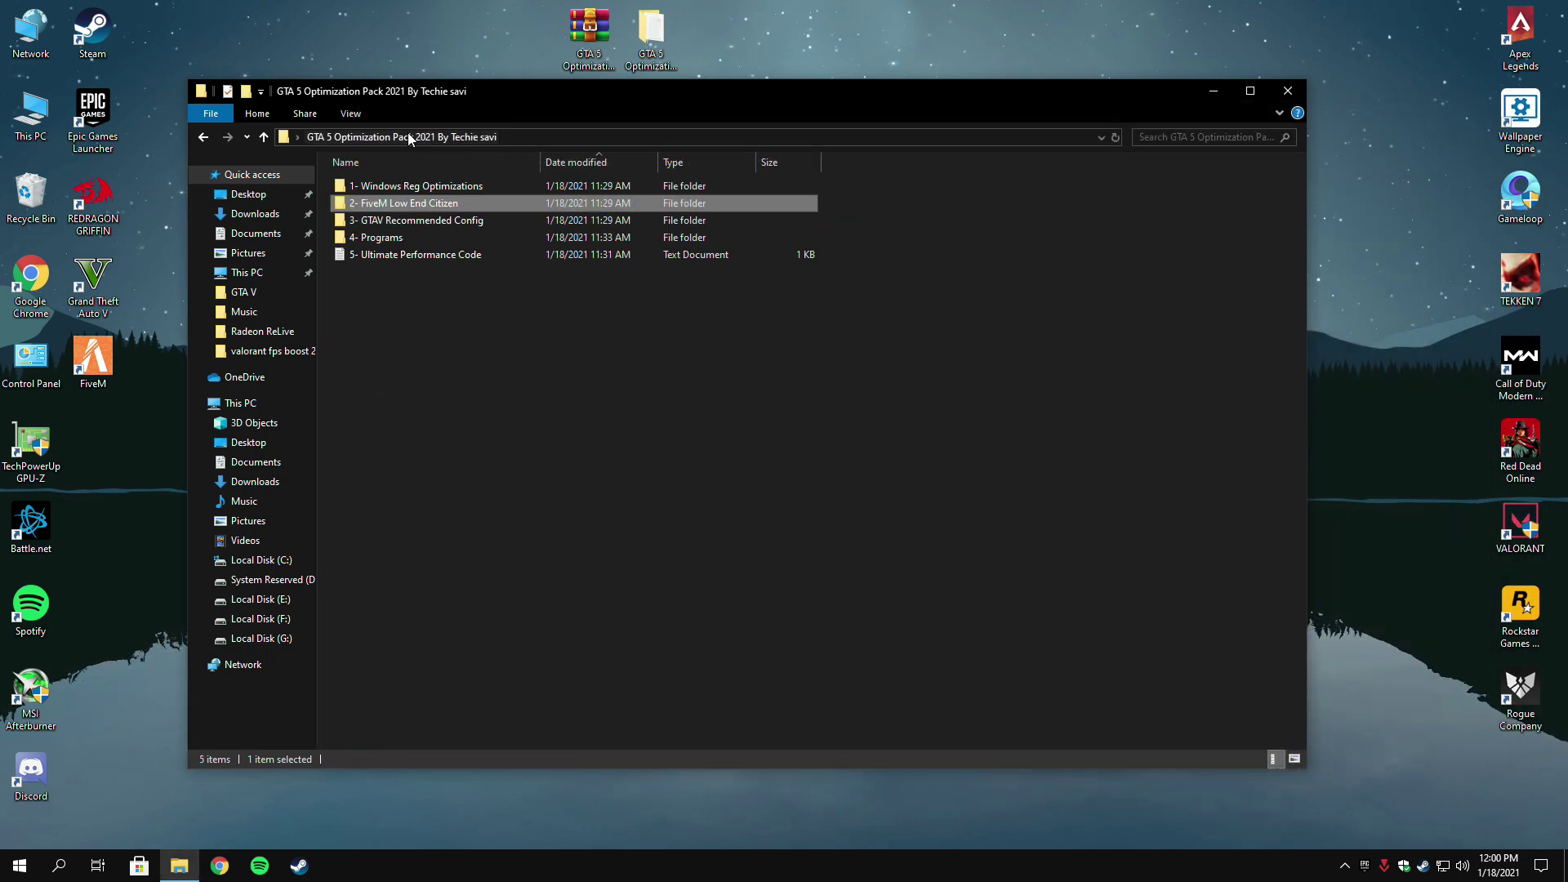
left_click(428, 222)
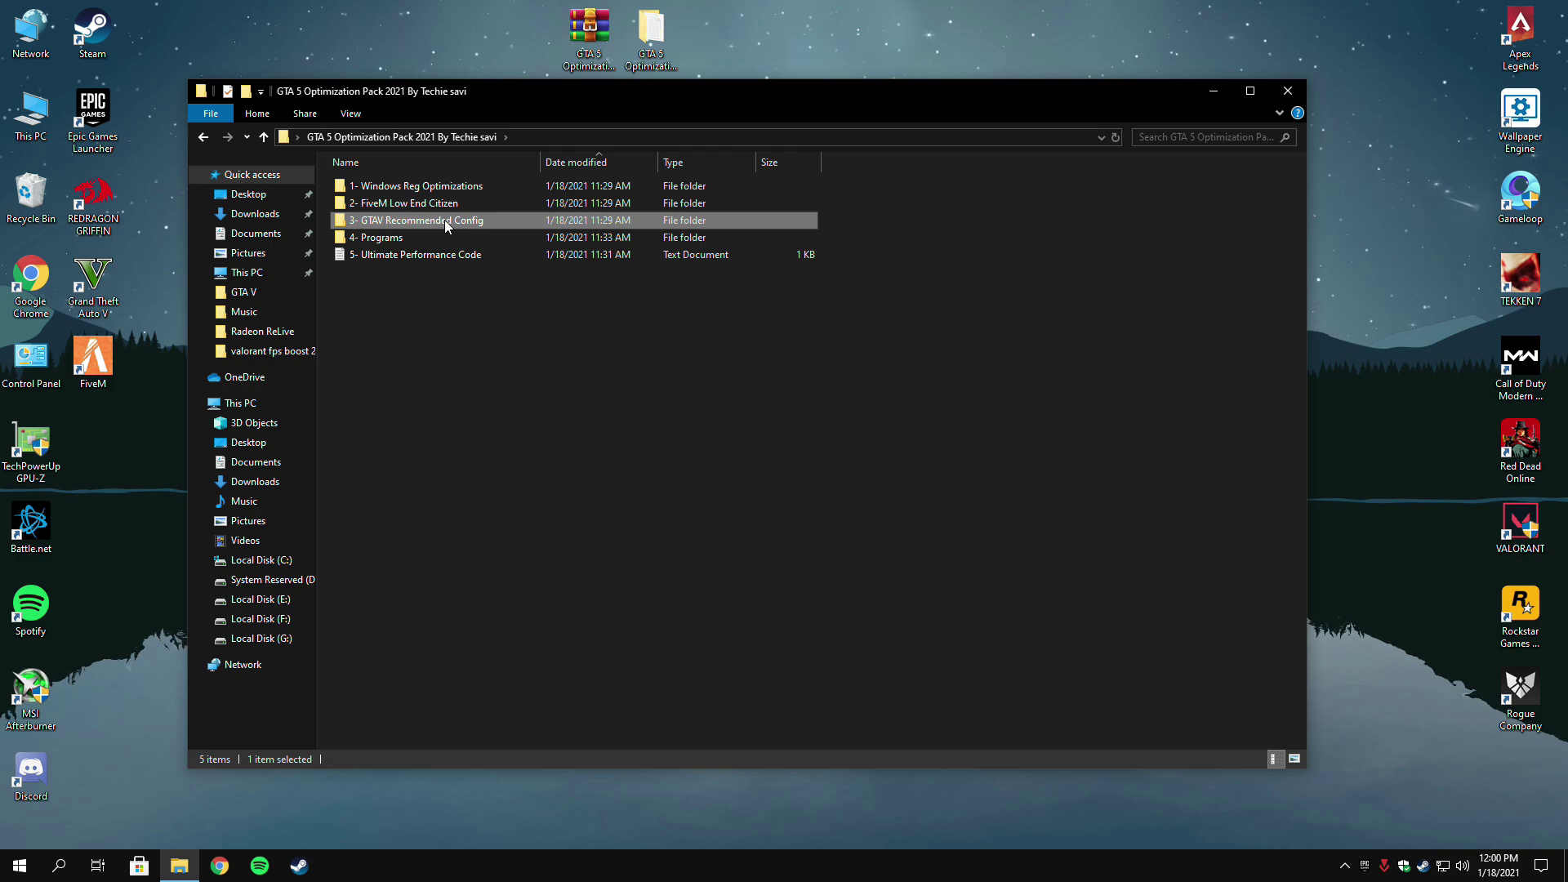
double_click(444, 218)
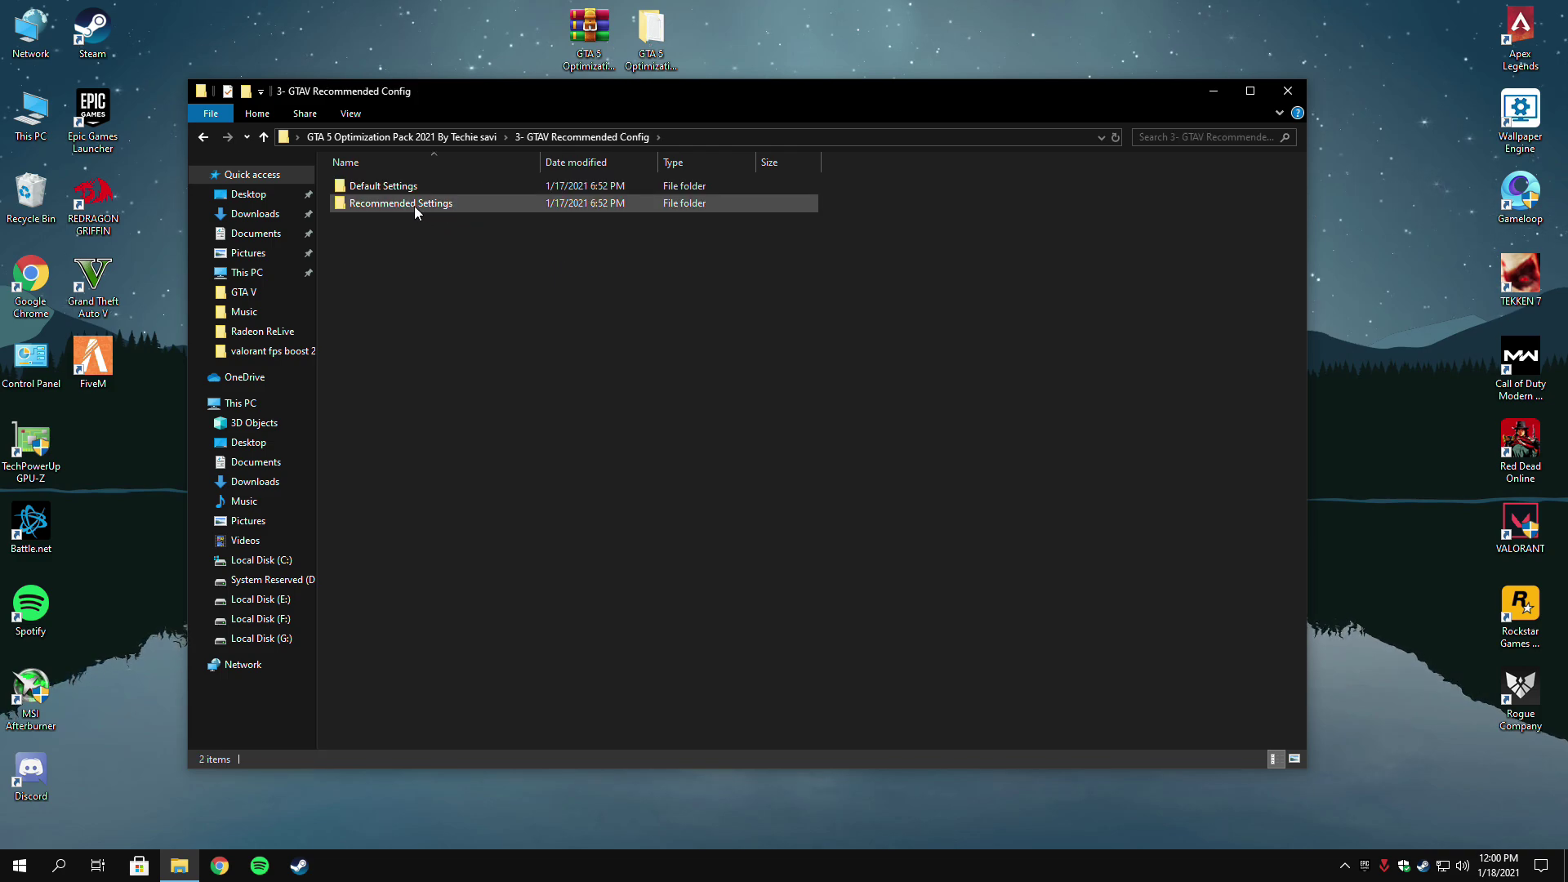
double_click(422, 201)
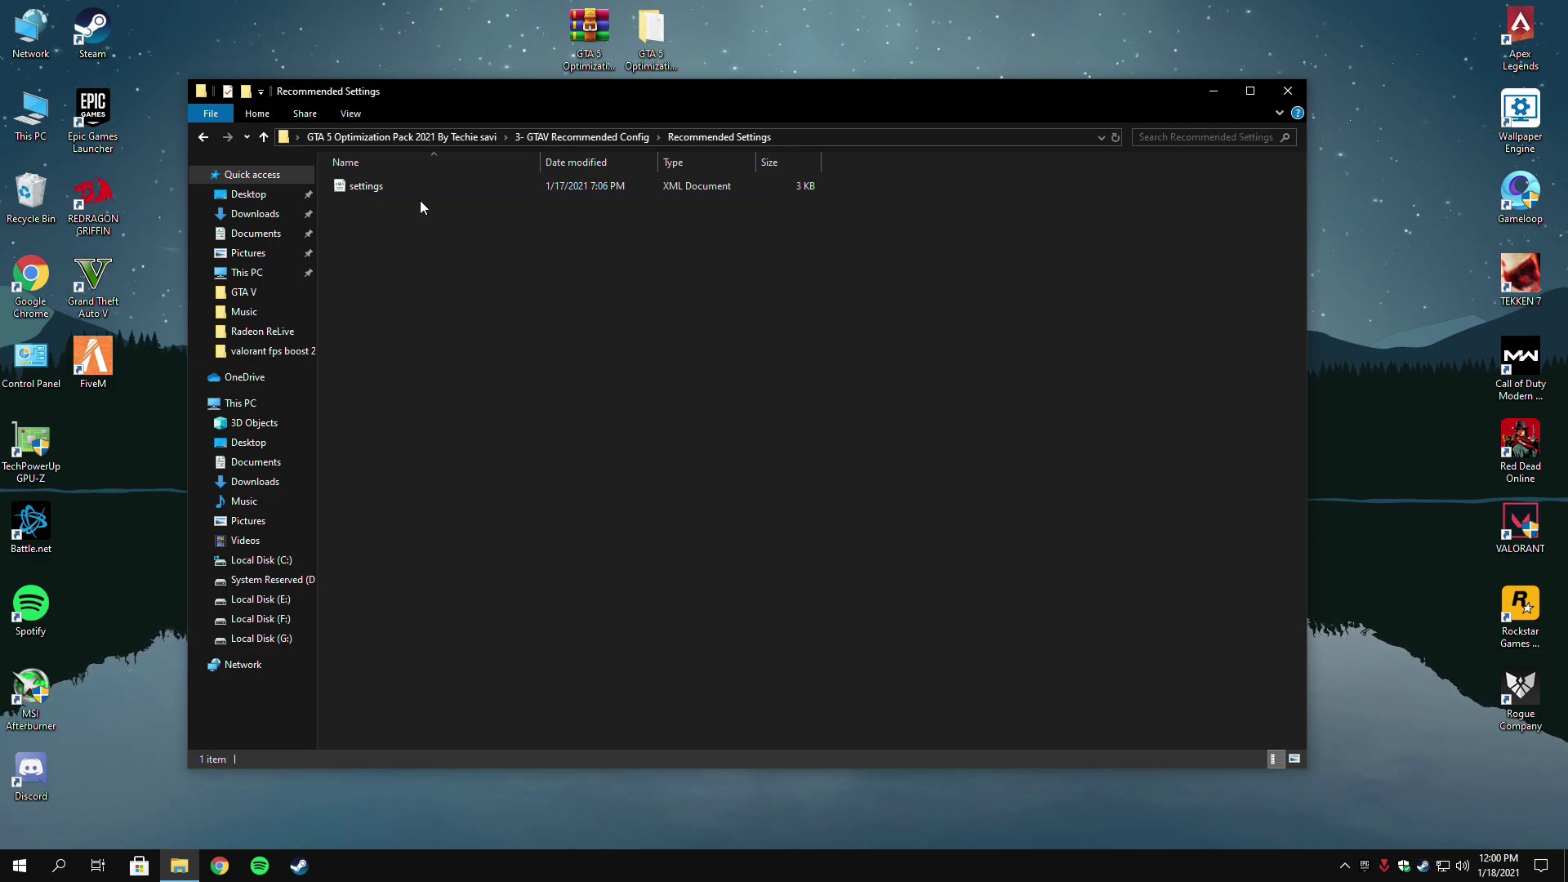
left_click(420, 194)
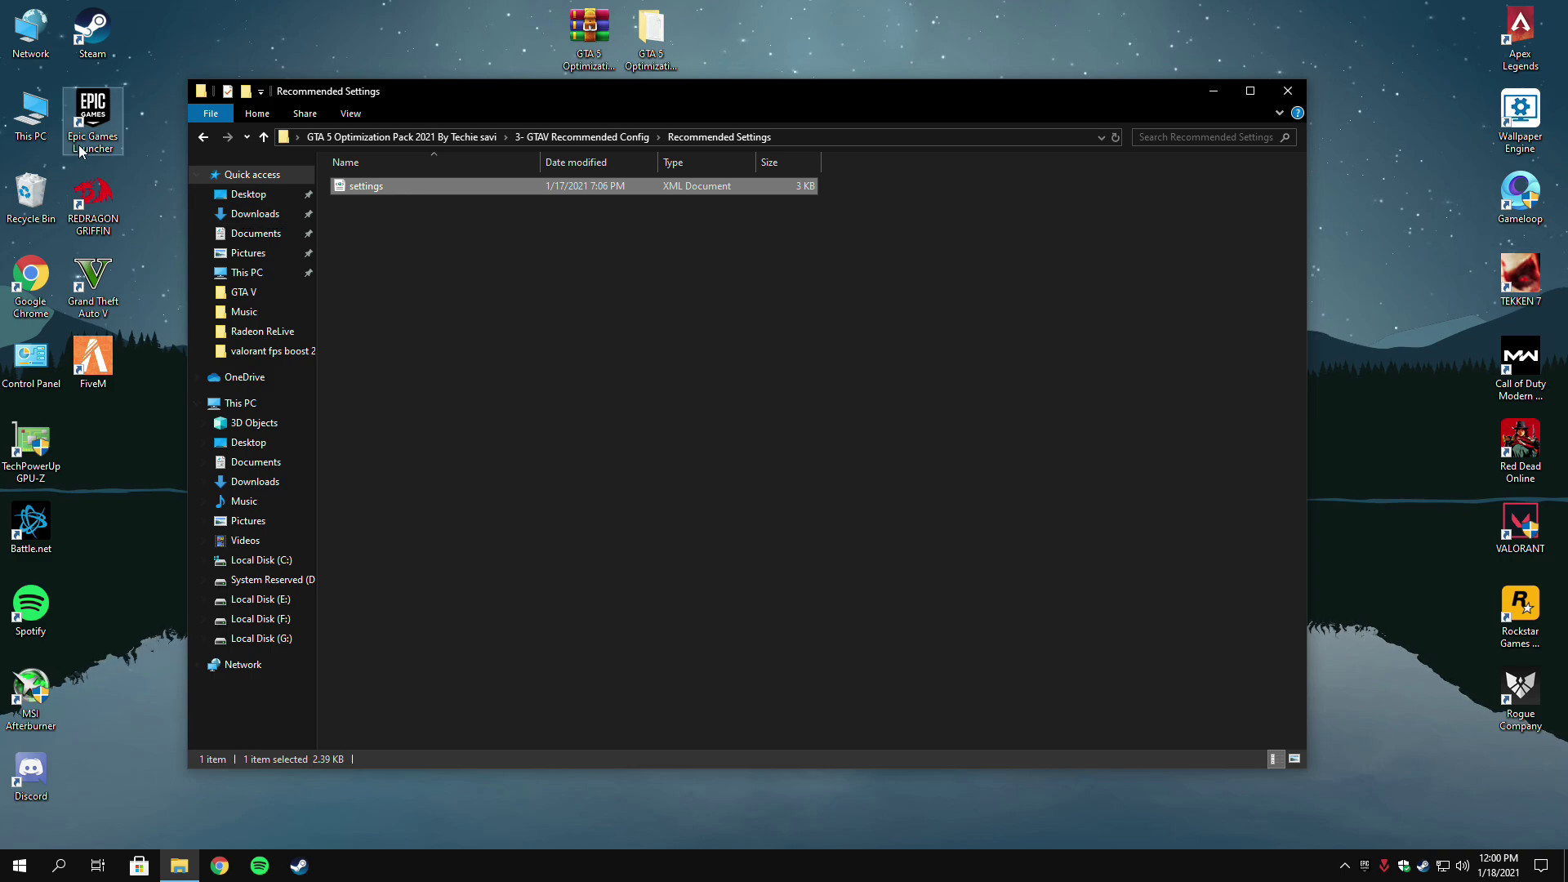
Open Documents > Rockstar Games > GTA V in a second window placed beside the Recommended Settings folder.
double_click(32, 119)
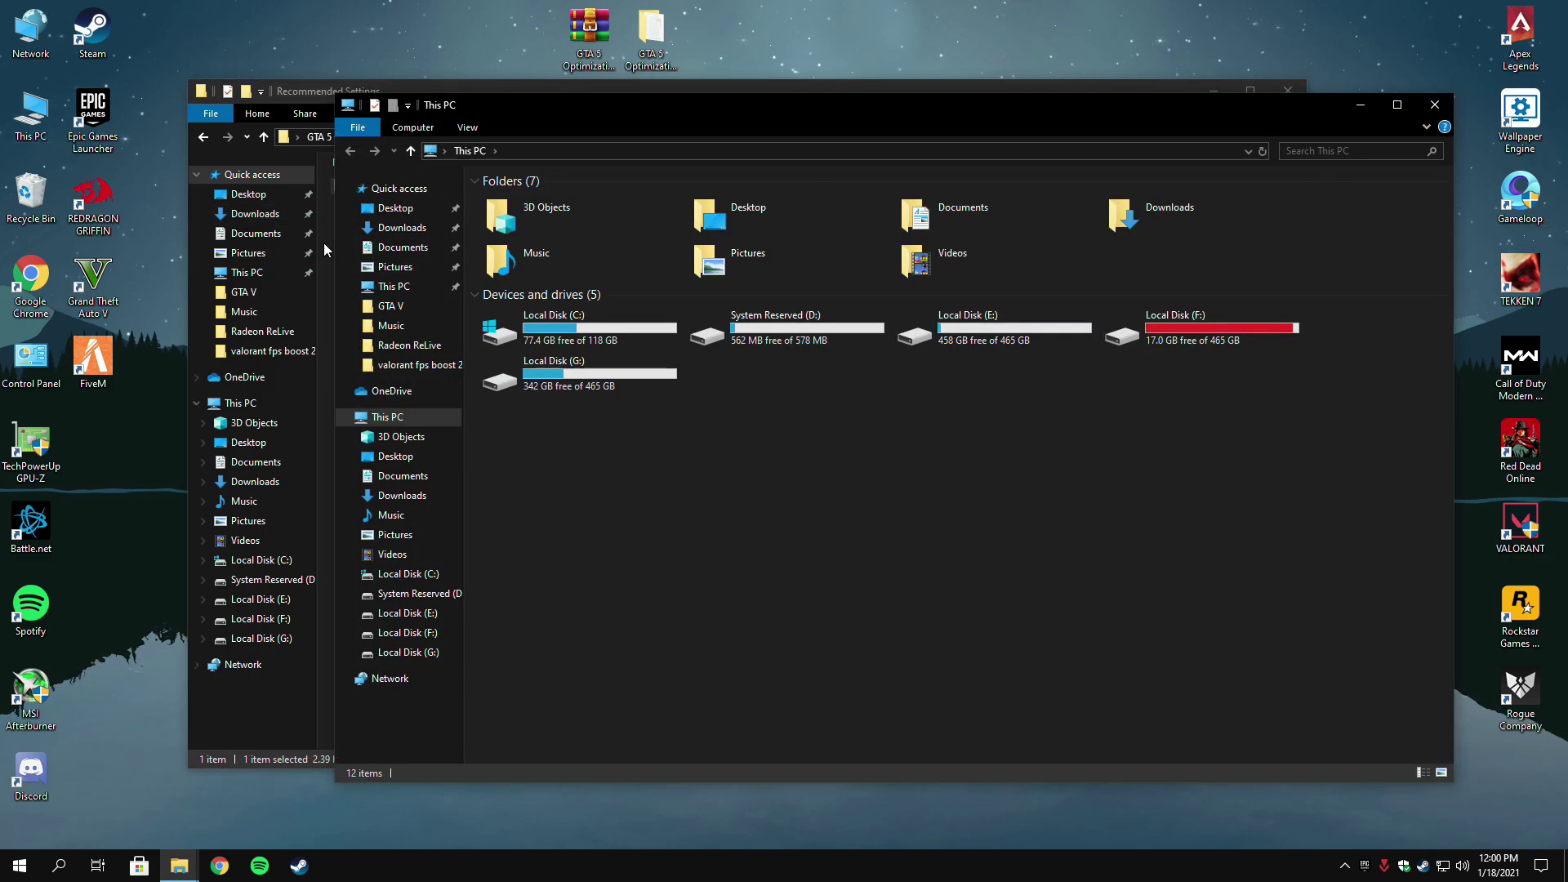
left_click(395, 247)
left_click_drag(502, 110, 1116, 105)
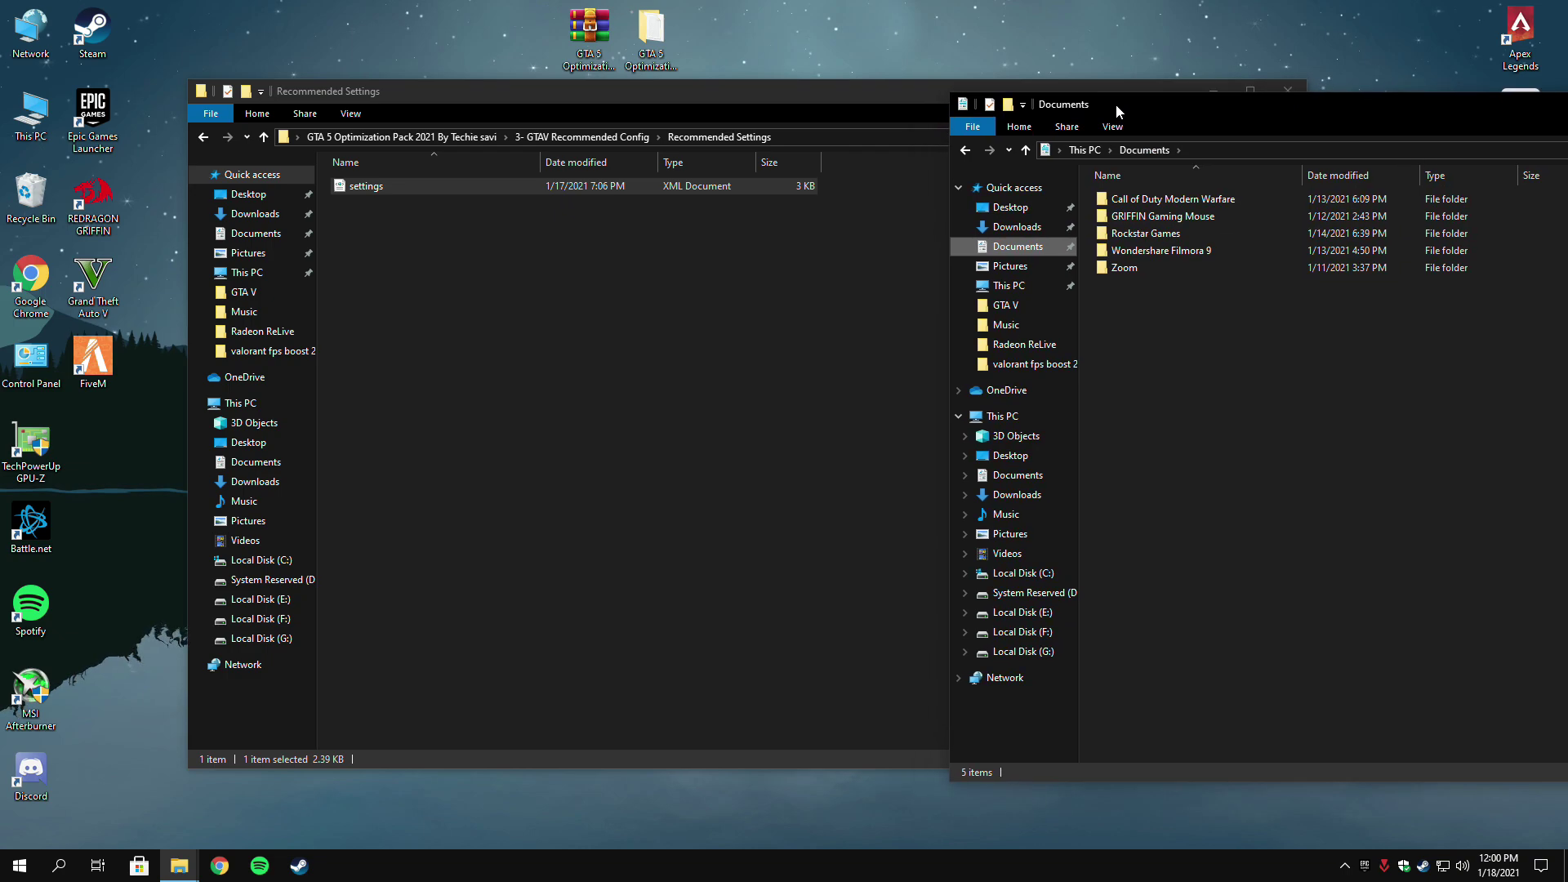
double_click(1147, 234)
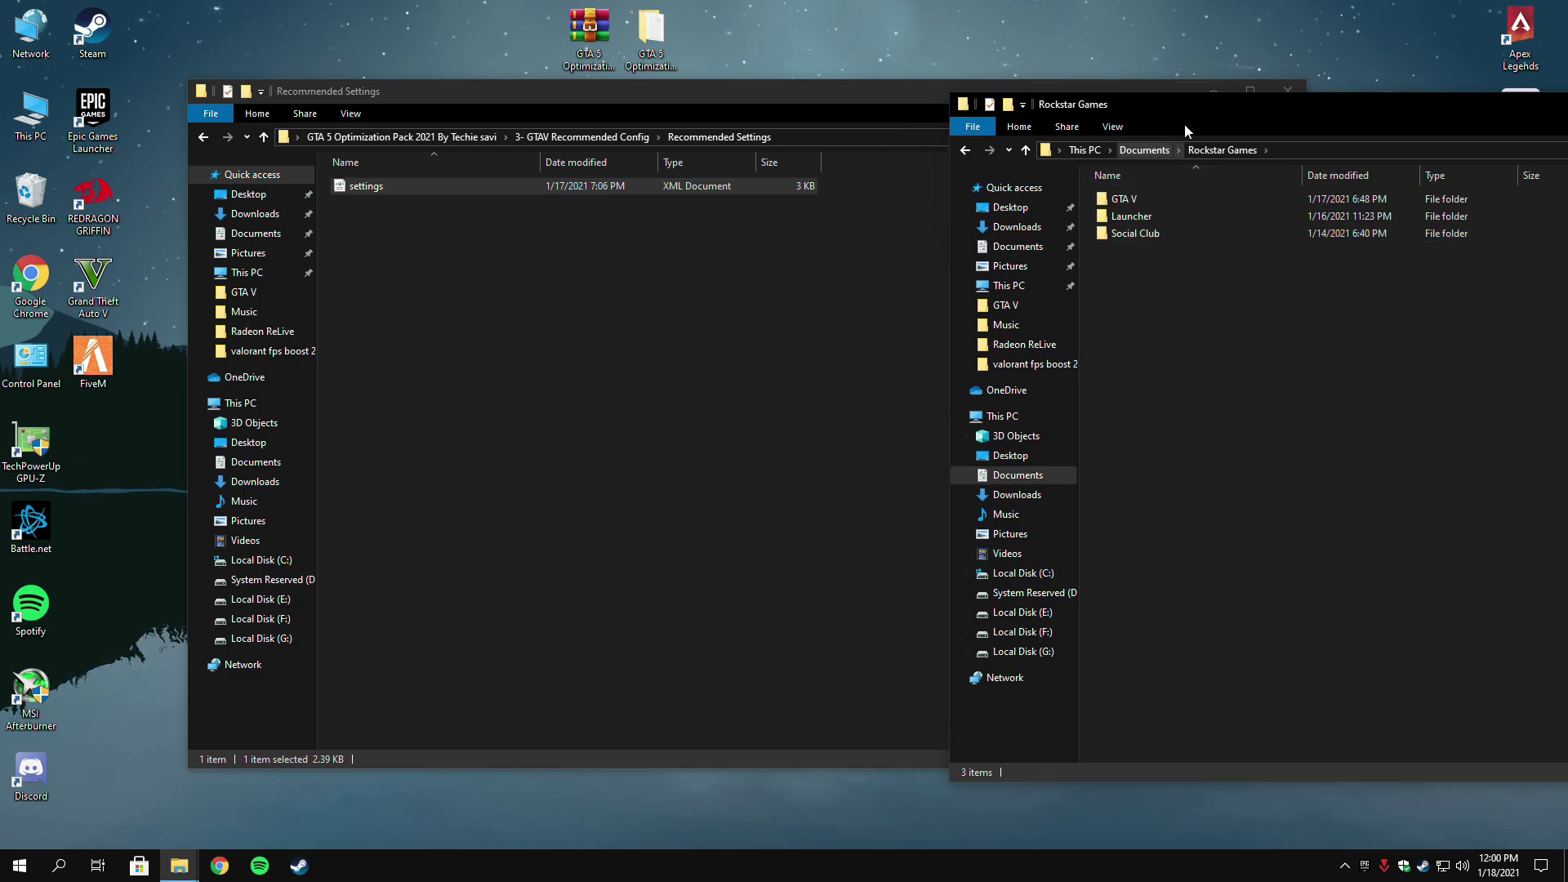
left_click_drag(1142, 106, 1023, 101)
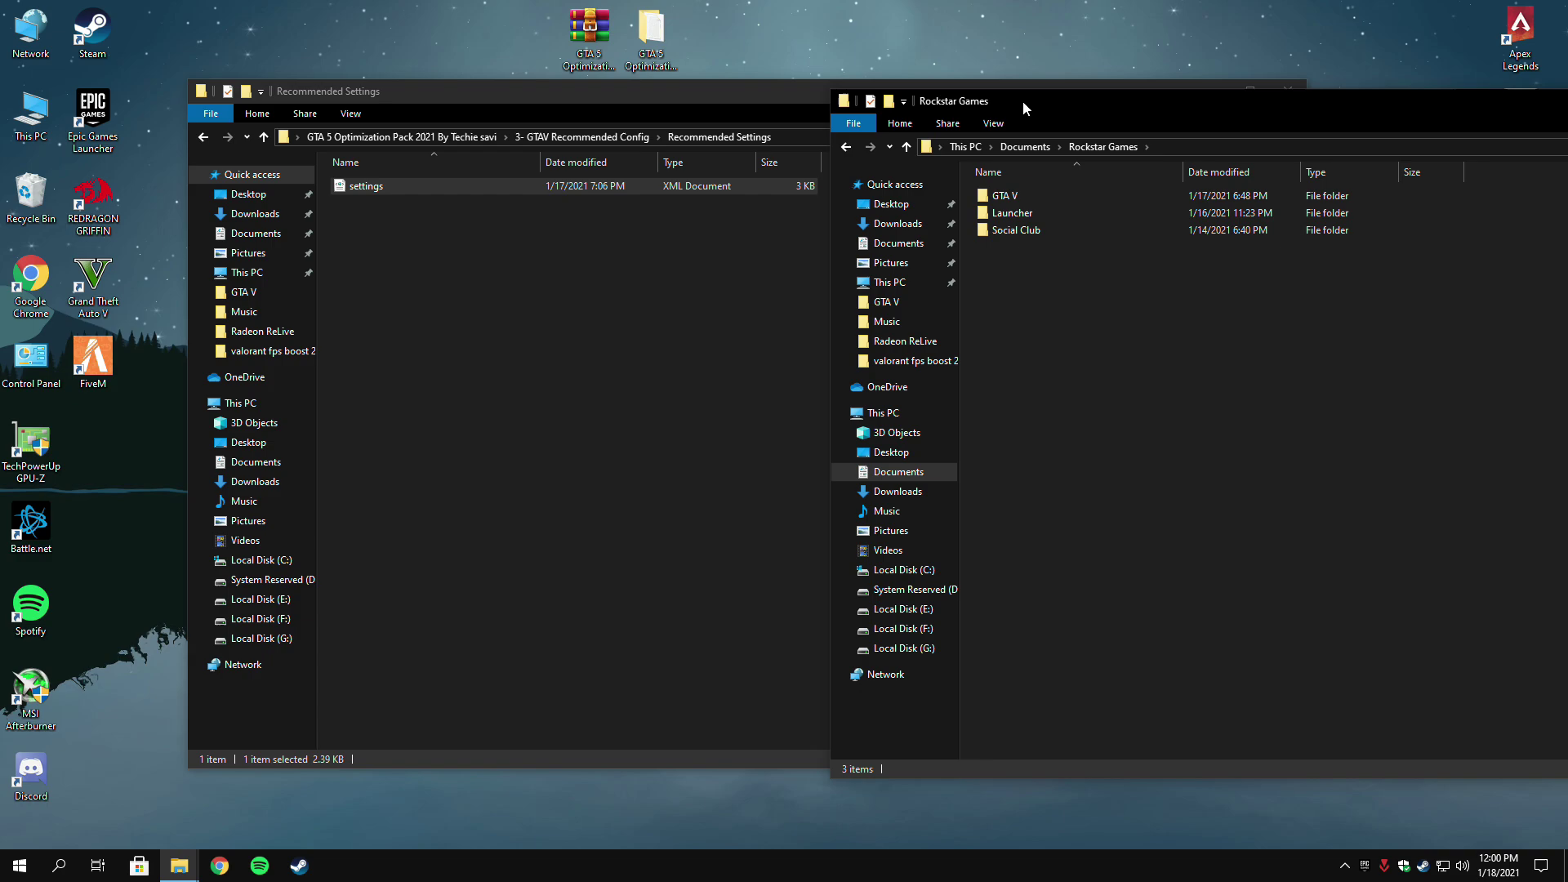
double_click(1016, 197)
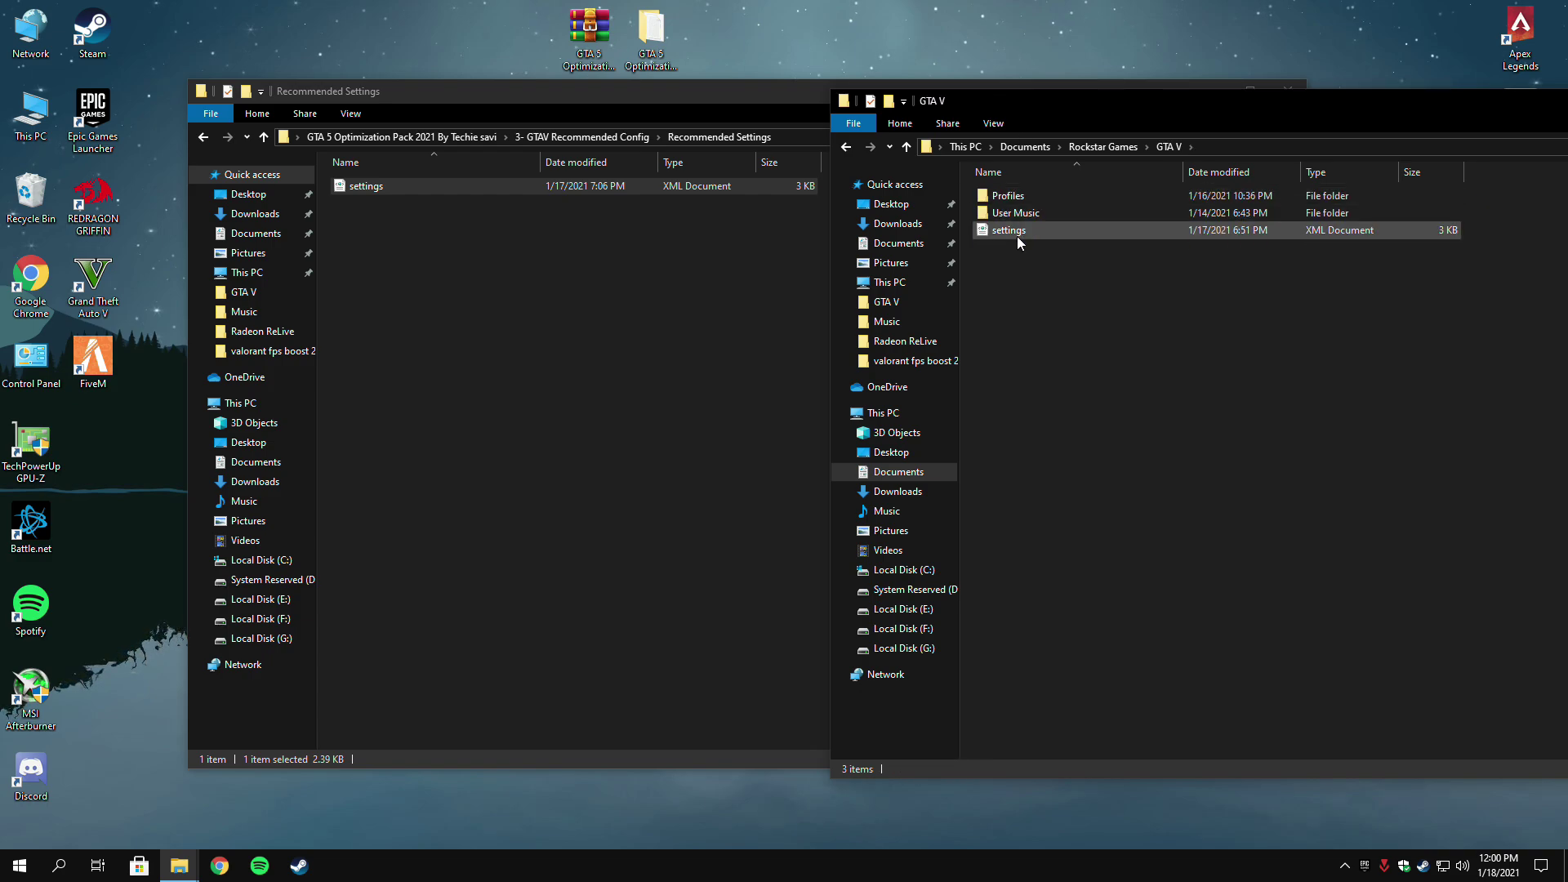
Copy the recommended settings file into the GTA V documents folder, replacing the existing settings.xml, and close that folder's window.
left_click(1013, 234)
right_click(703, 188)
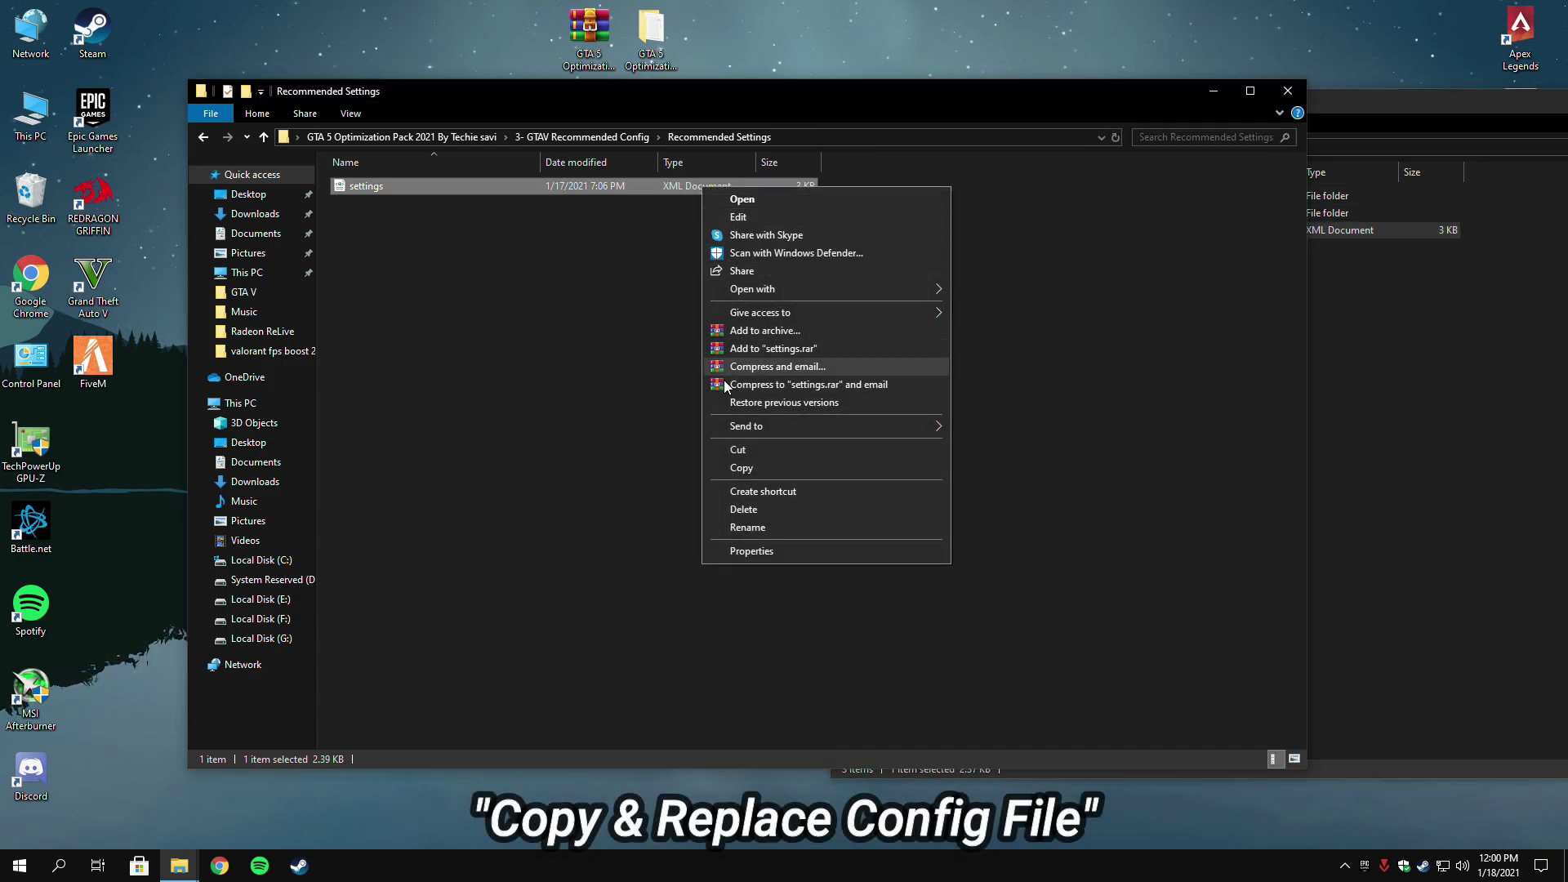
left_click(809, 467)
left_click(1351, 430)
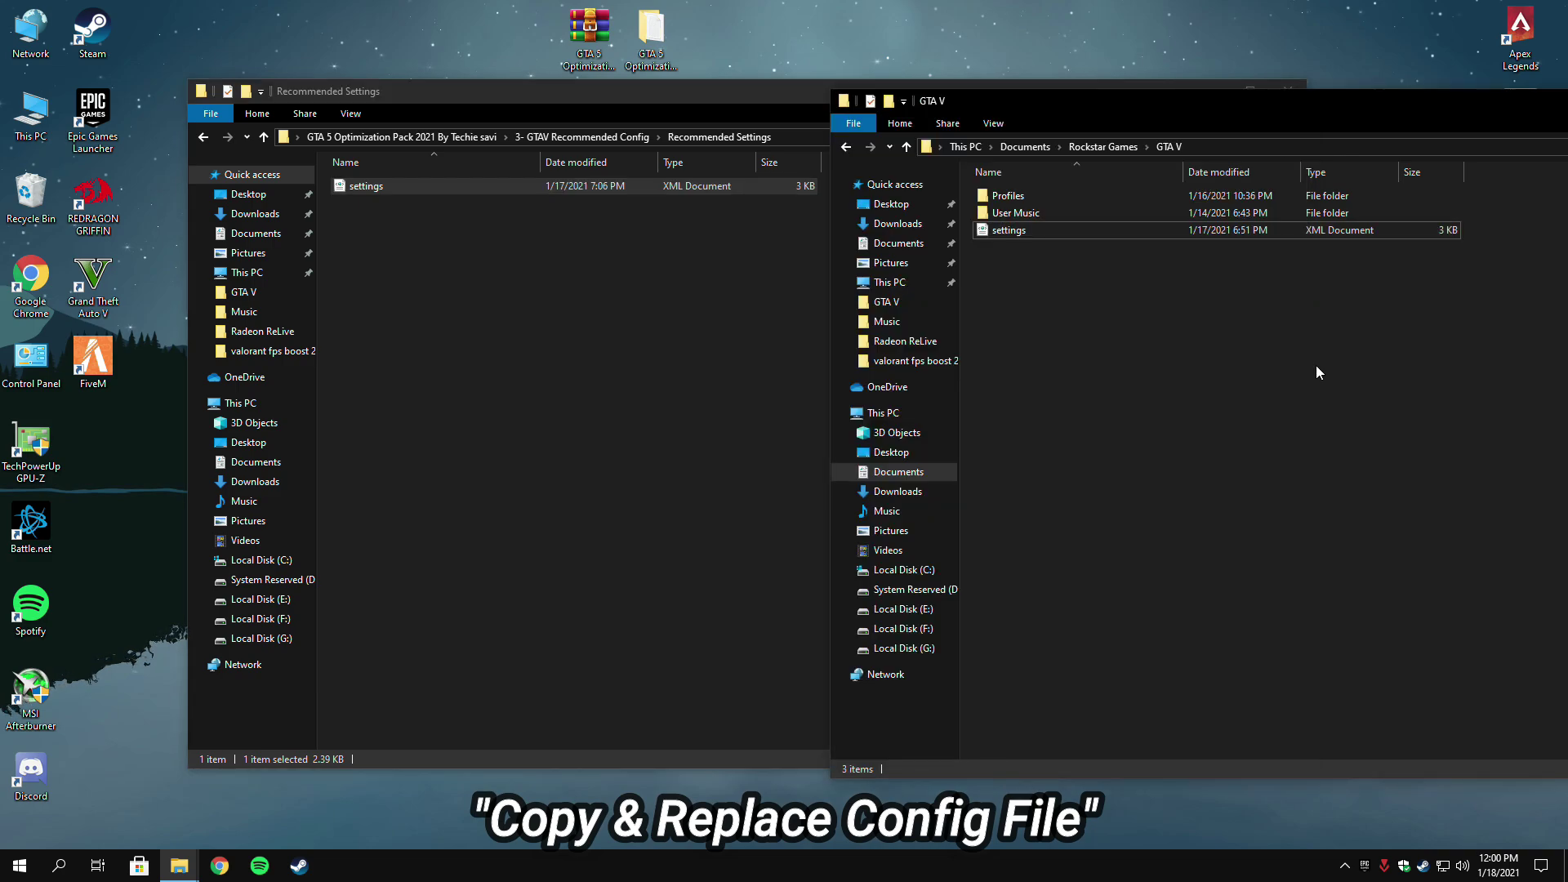
right_click(1209, 321)
left_click(1241, 459)
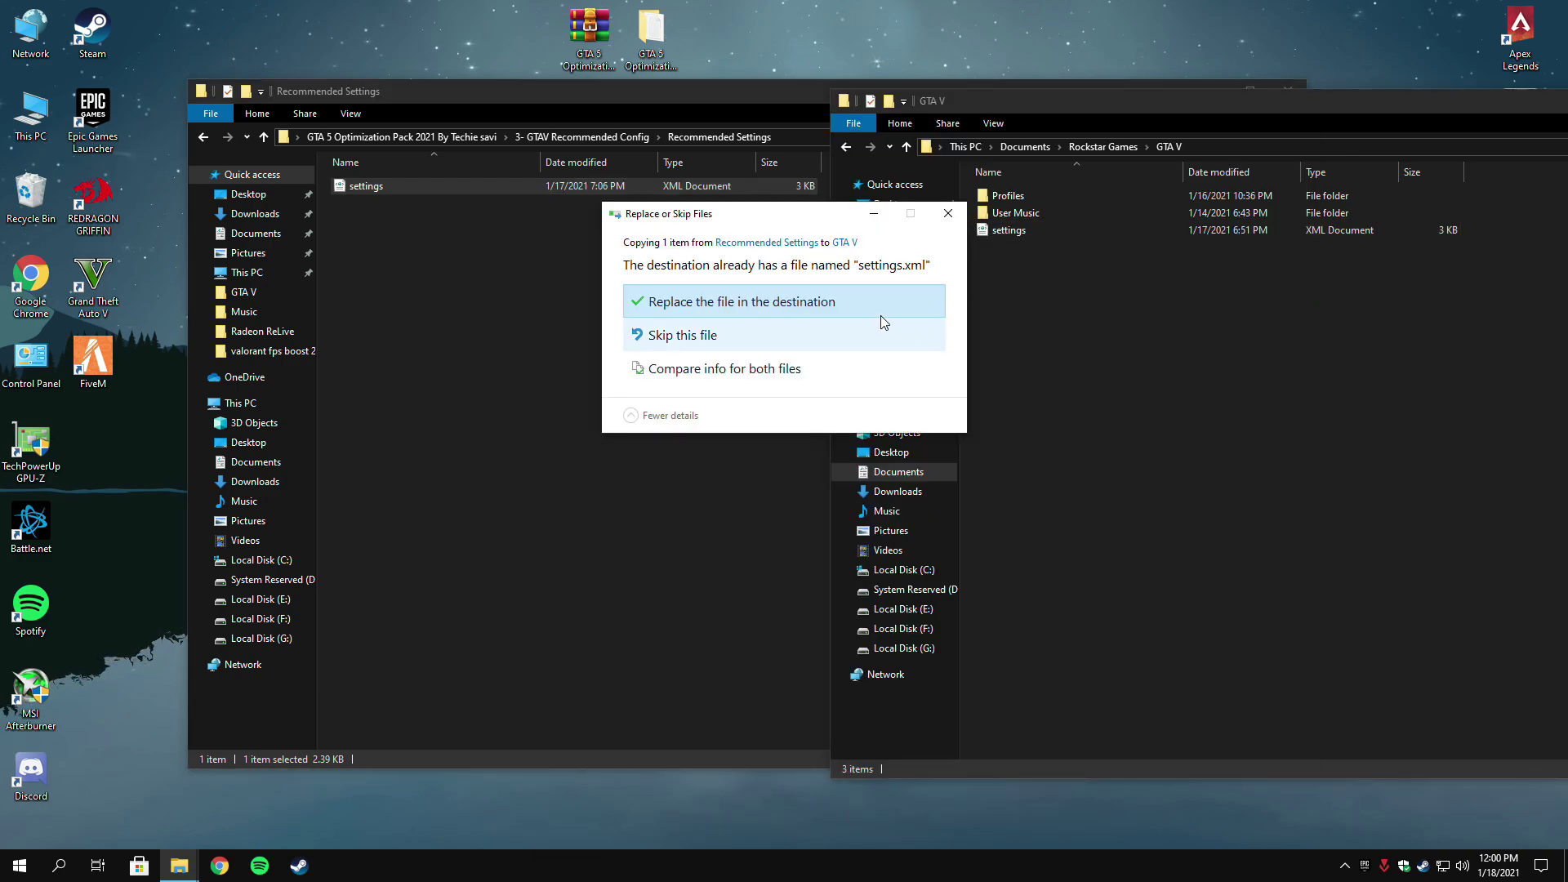
left_click(797, 301)
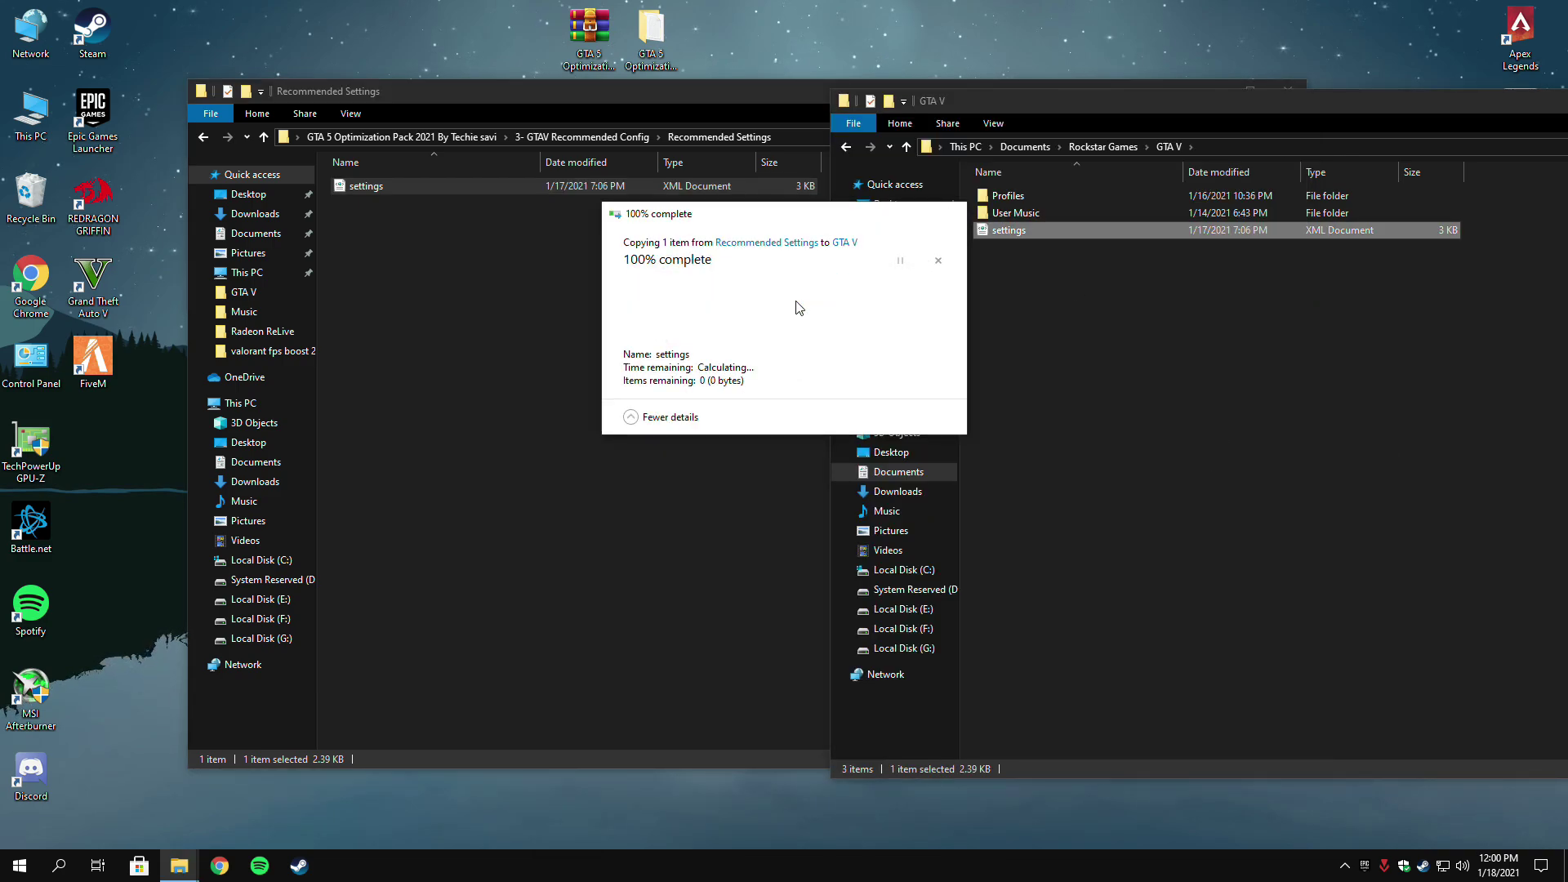
left_click_drag(1081, 103, 531, 99)
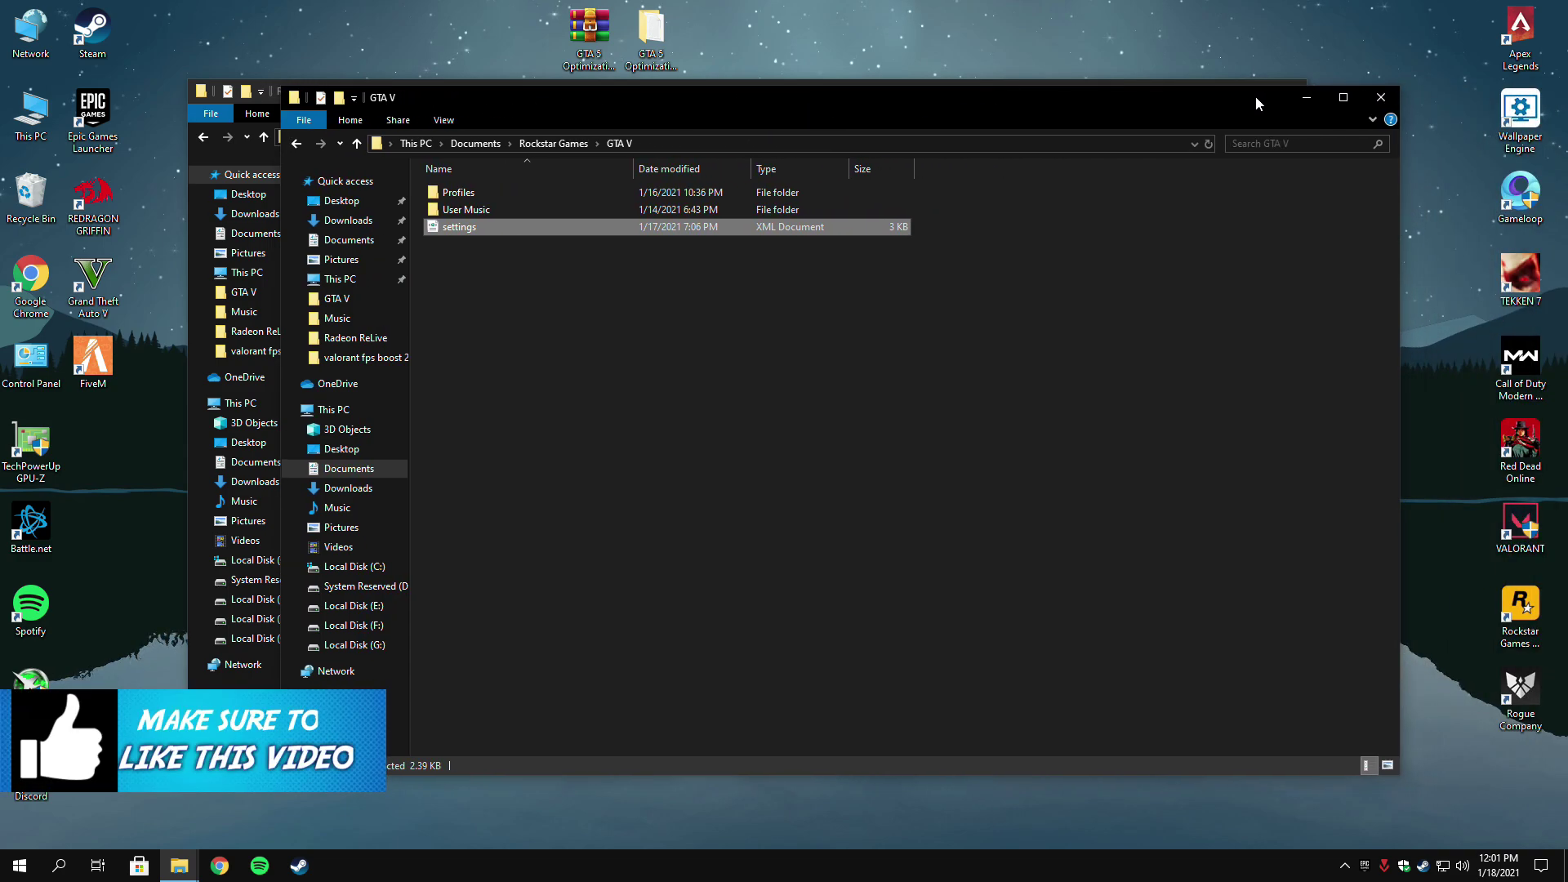
left_click(1377, 97)
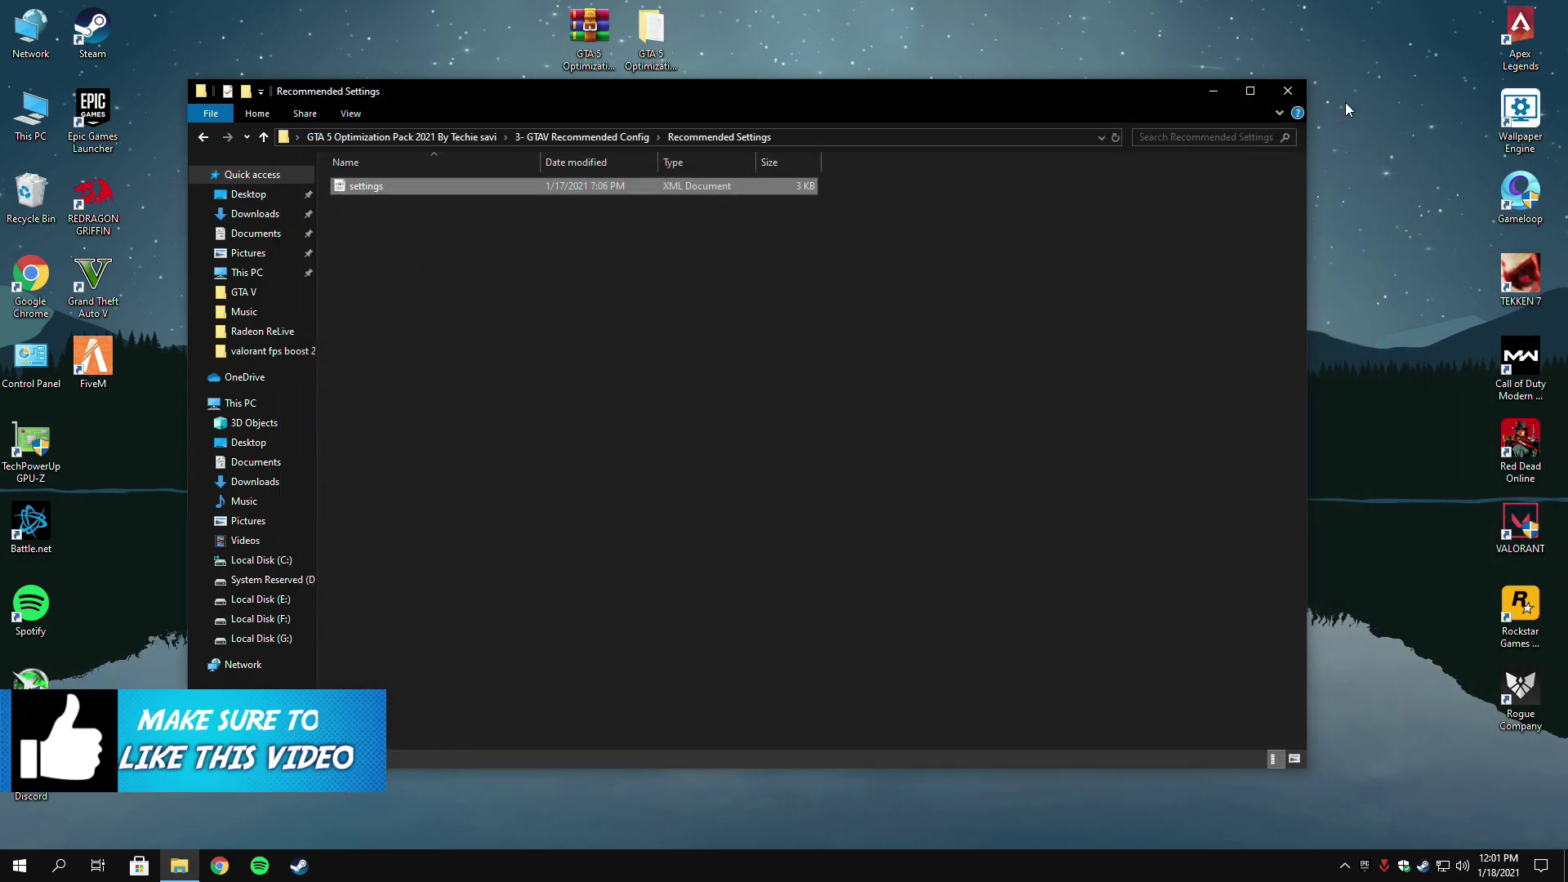
Copy the command "powercfg -duplicatescheme e9a42b02-d5df-448d-aa00-03f14749eb61" from the pack's "5- Ultimate Performance Code" text file and close the file.
left_click(438, 137)
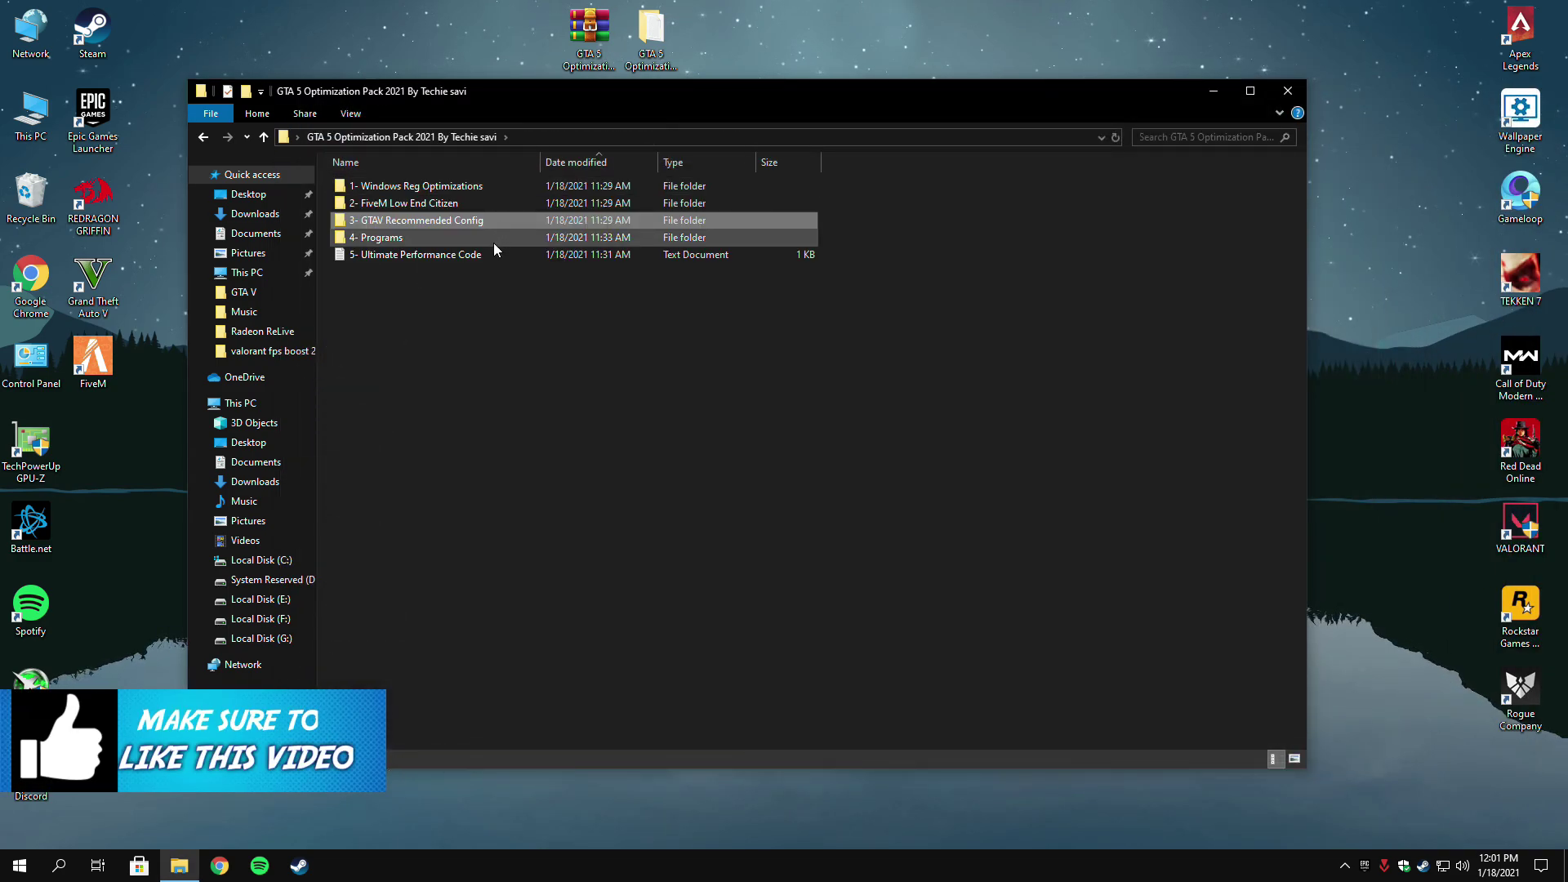
left_click(452, 255)
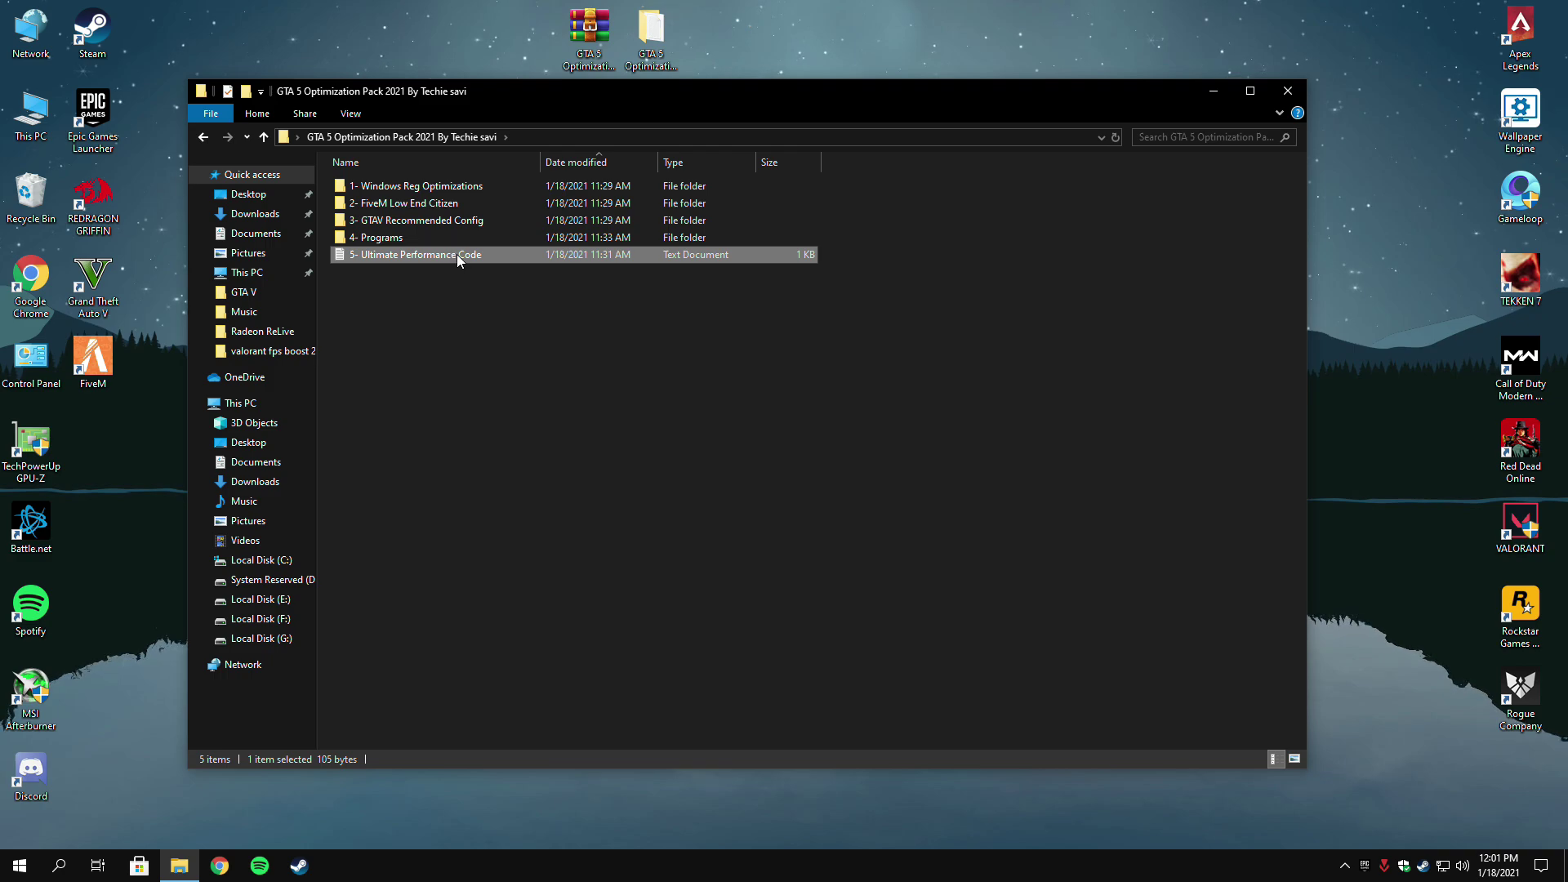
double_click(526, 254)
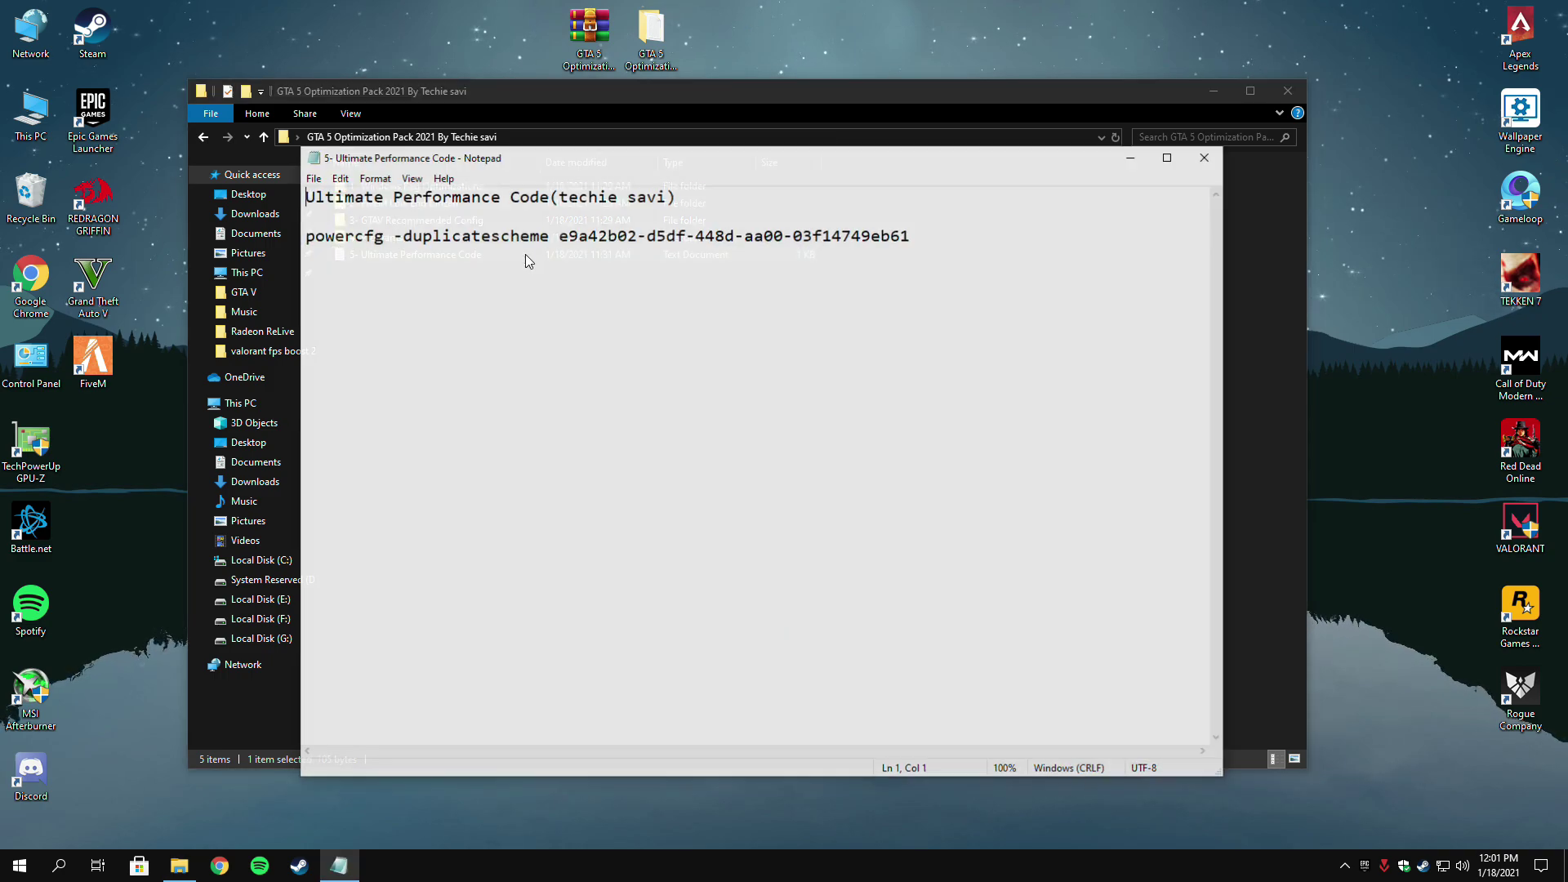
left_click_drag(305, 239, 931, 237)
right_click(879, 239)
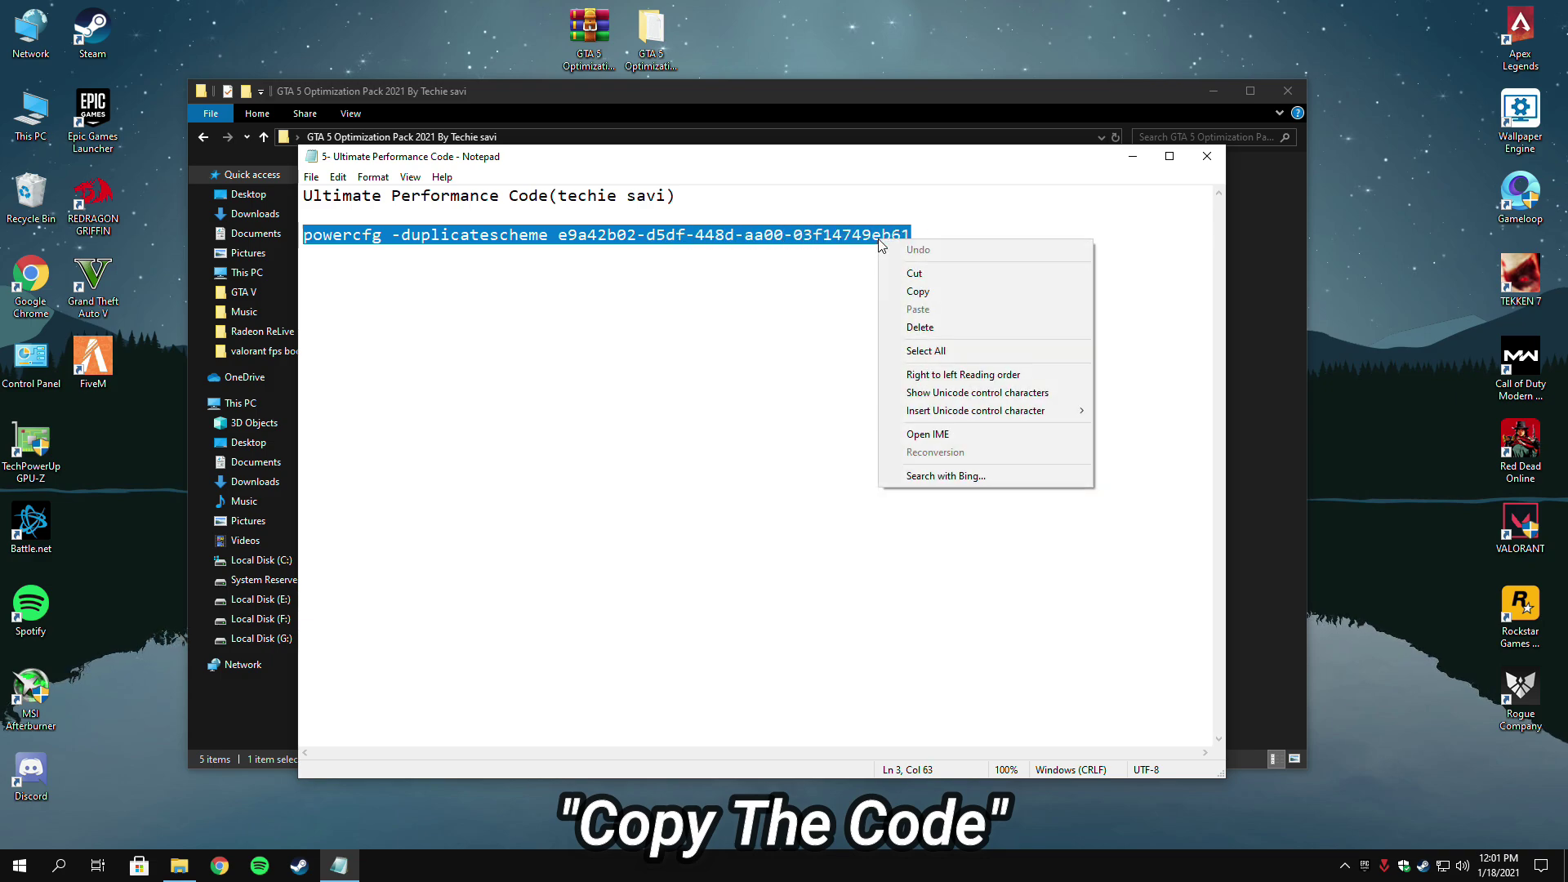
left_click(918, 289)
left_click(1208, 158)
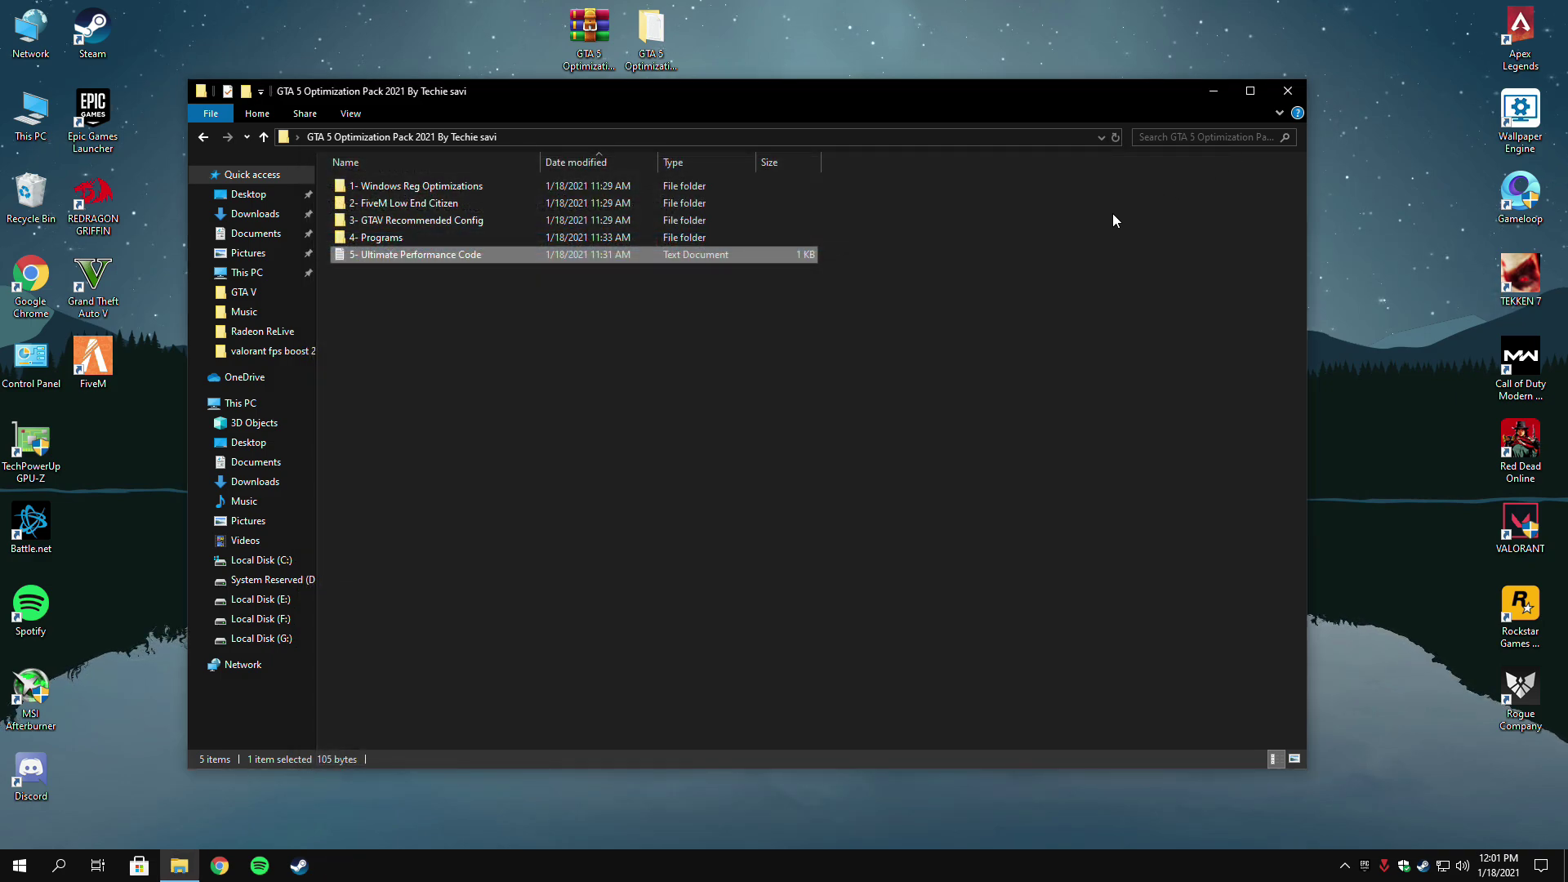
Run the copied "powercfg -duplicatescheme e9a42b02-d5df-448d-aa00-03f14749eb61" command in Command Prompt and close its window.
left_click(59, 873)
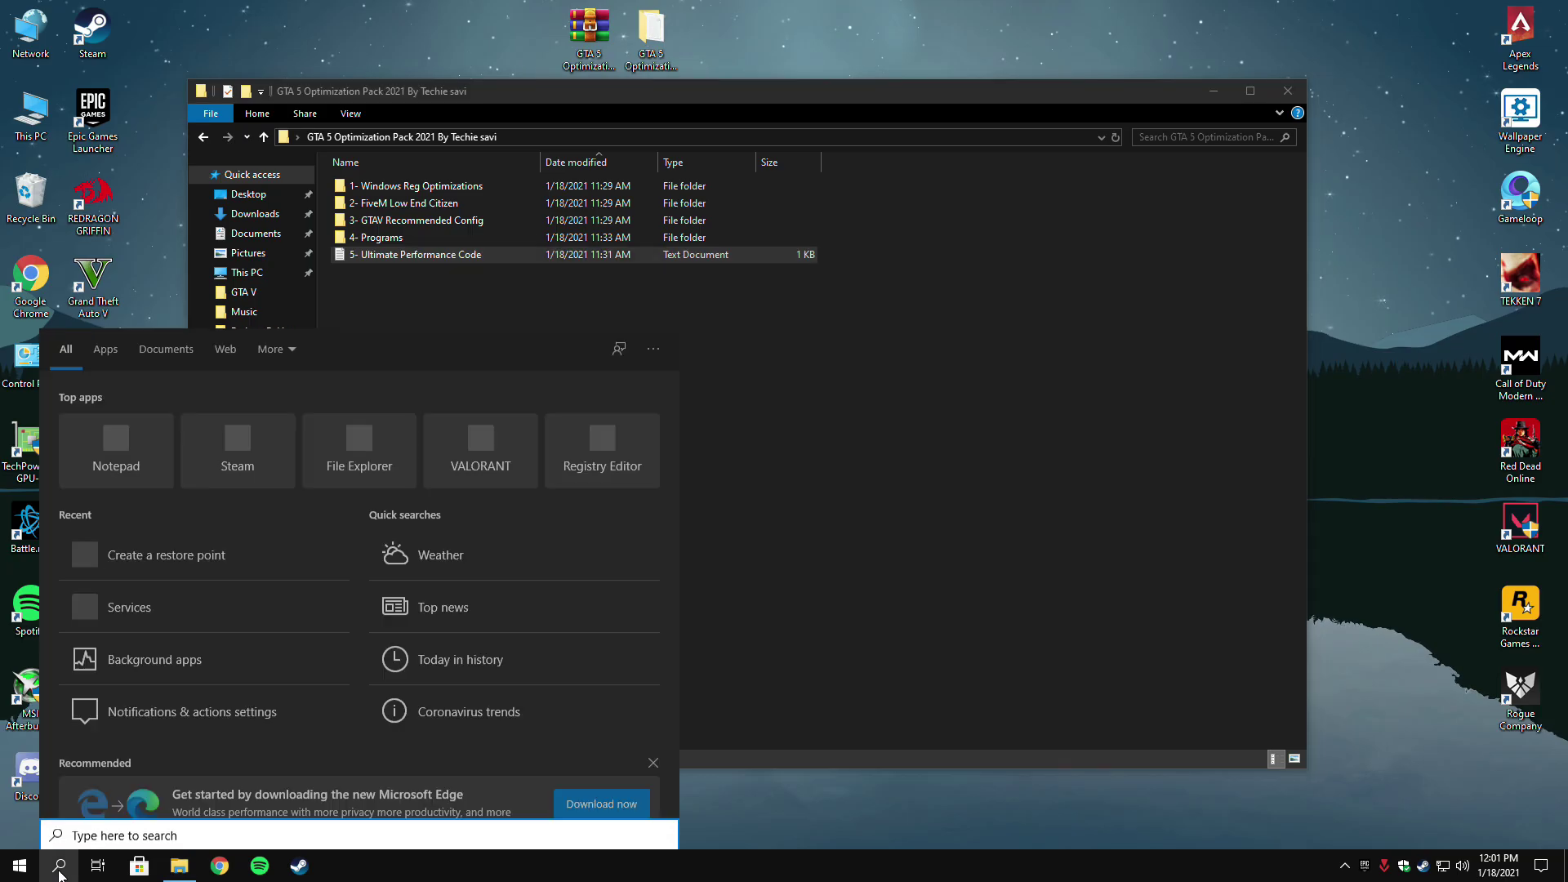
type("CMD")
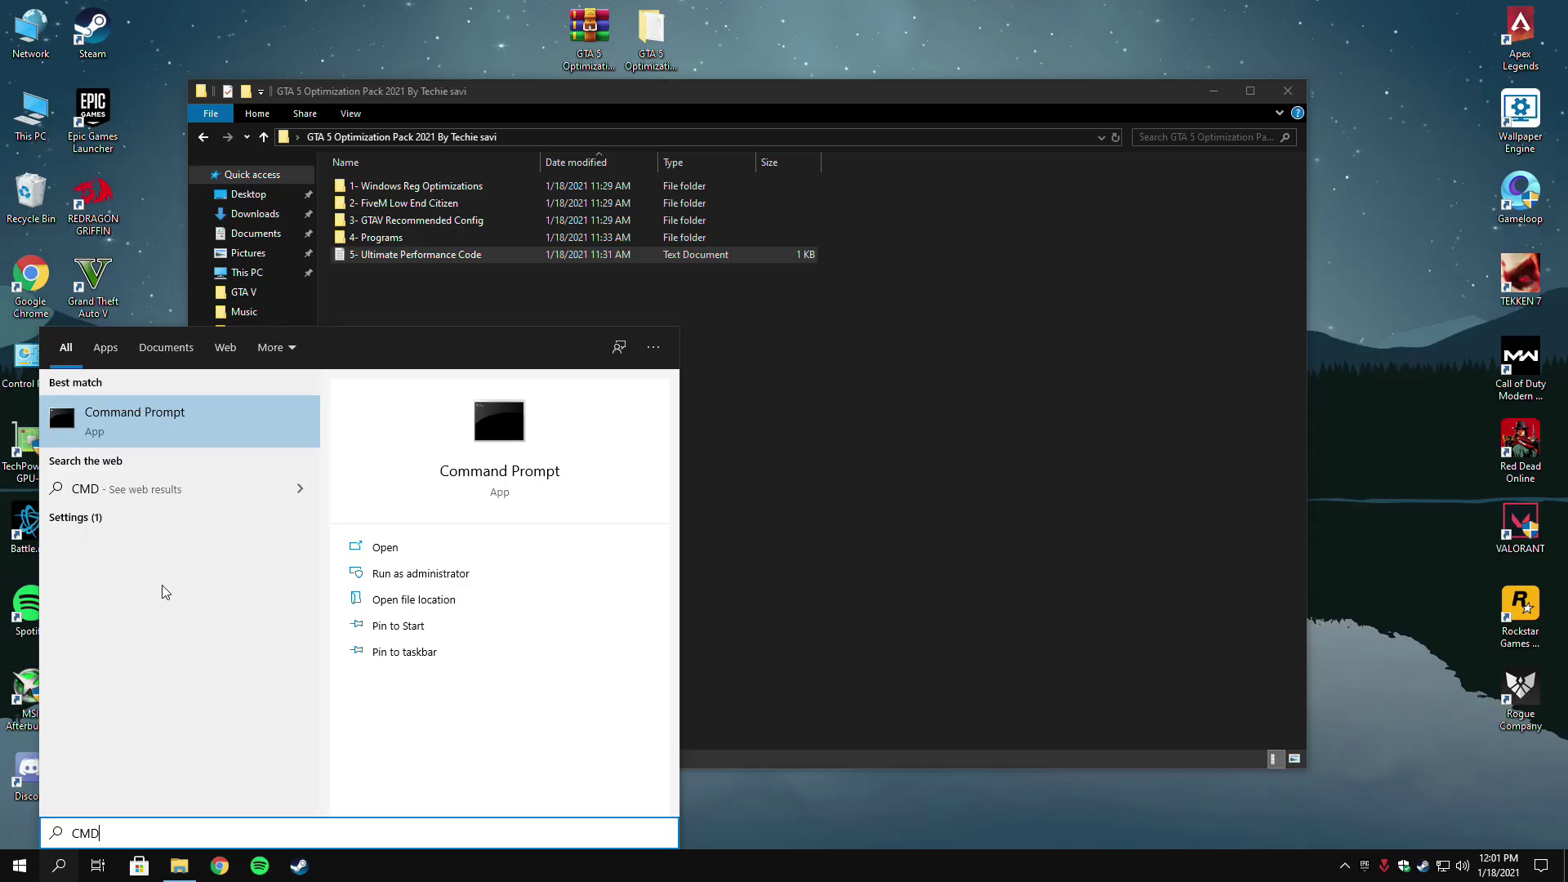
left_click(364, 548)
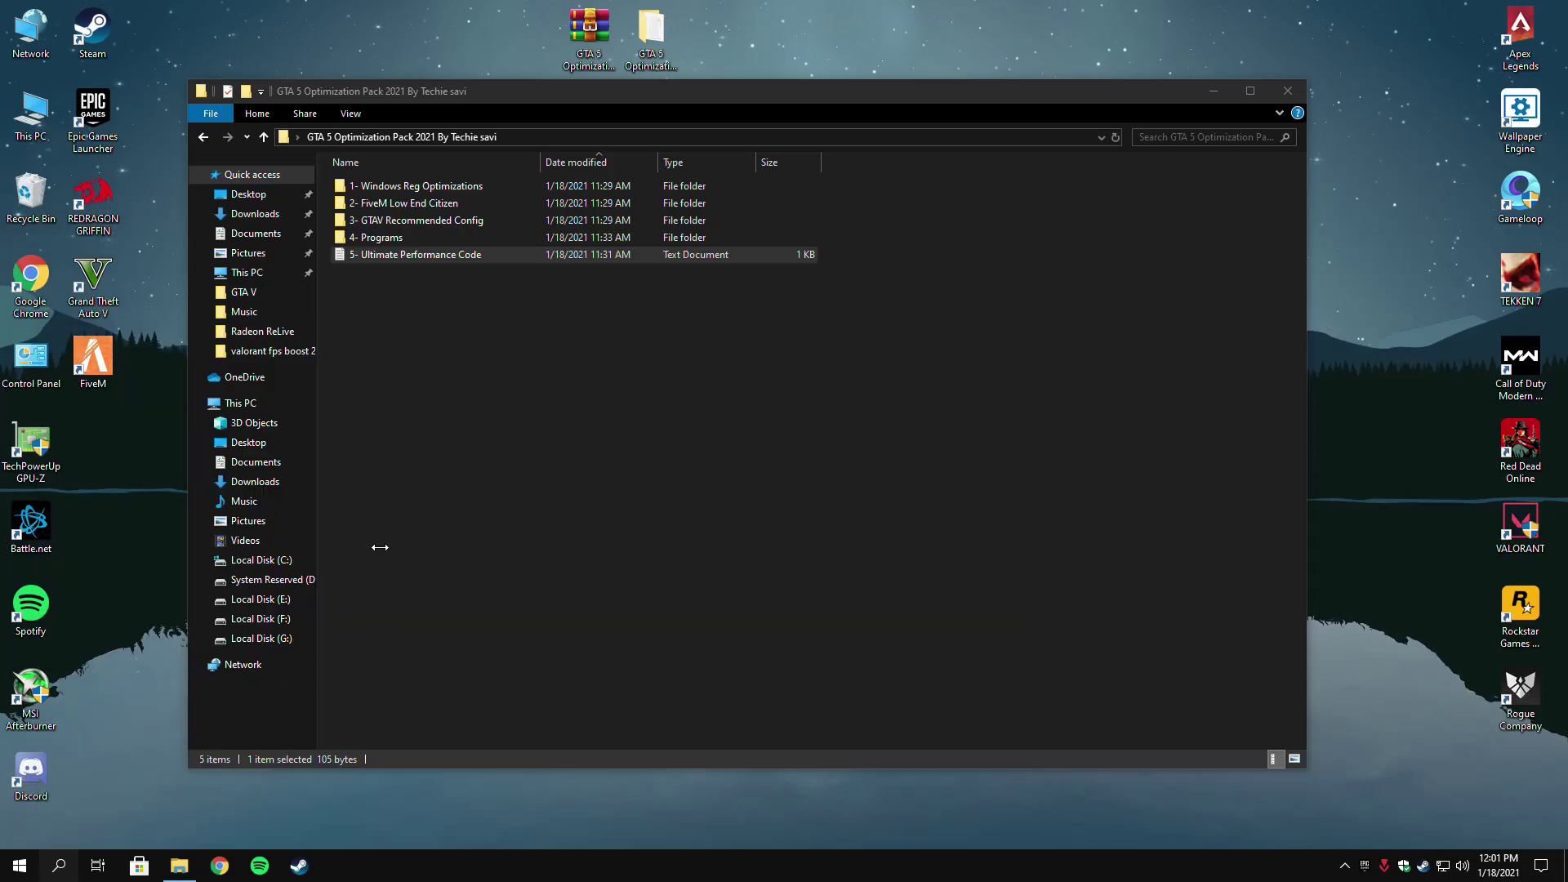
left_click_drag(315, 61, 625, 302)
key("ctrl+v")
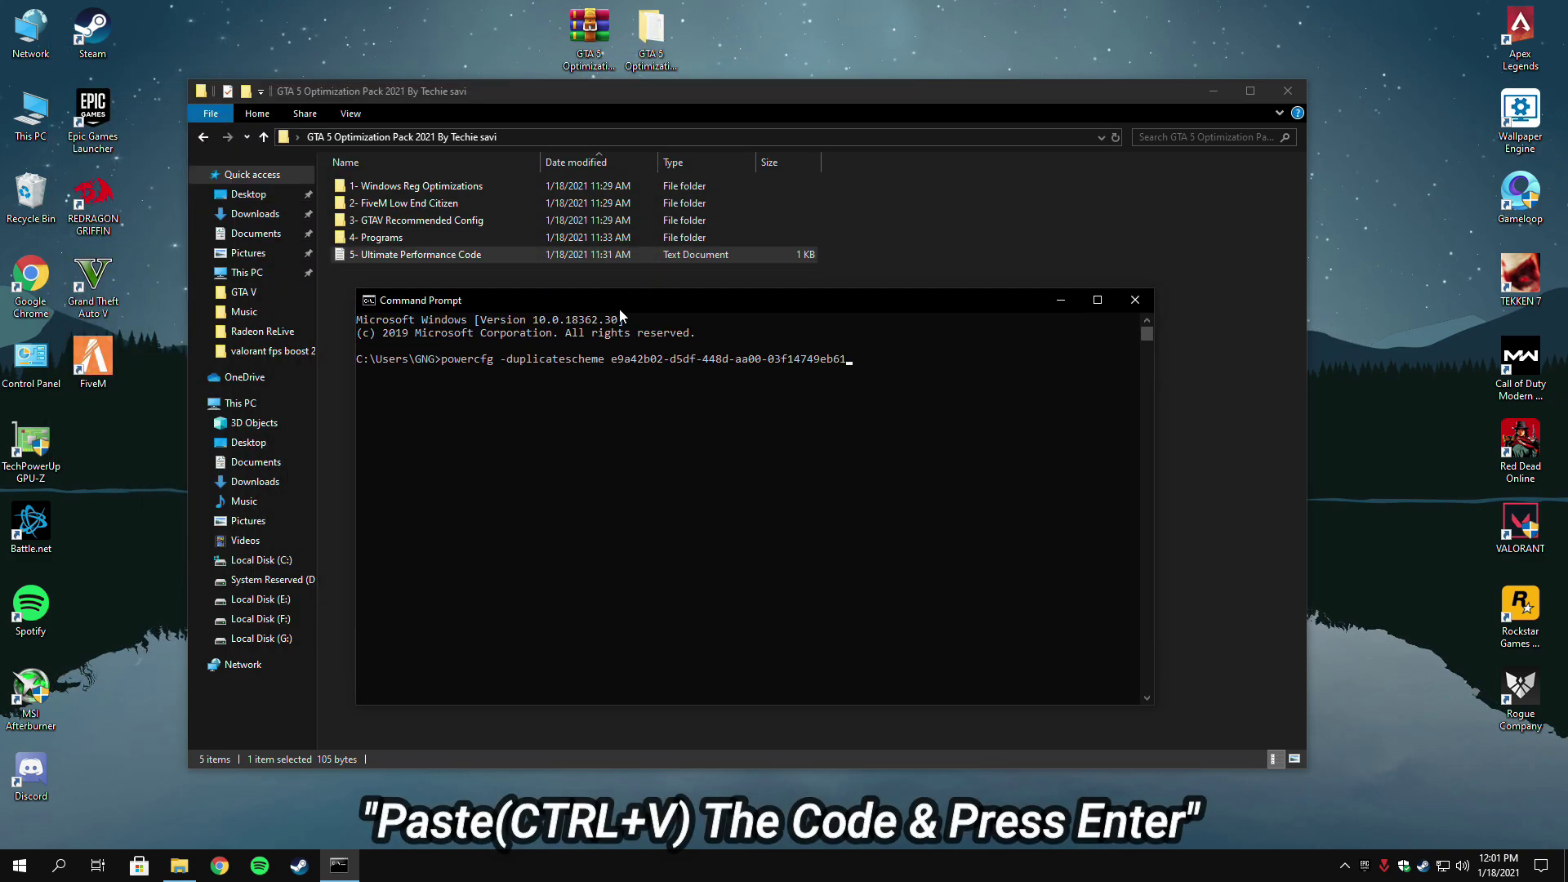
left_click_drag(447, 362, 841, 363)
left_click(854, 365)
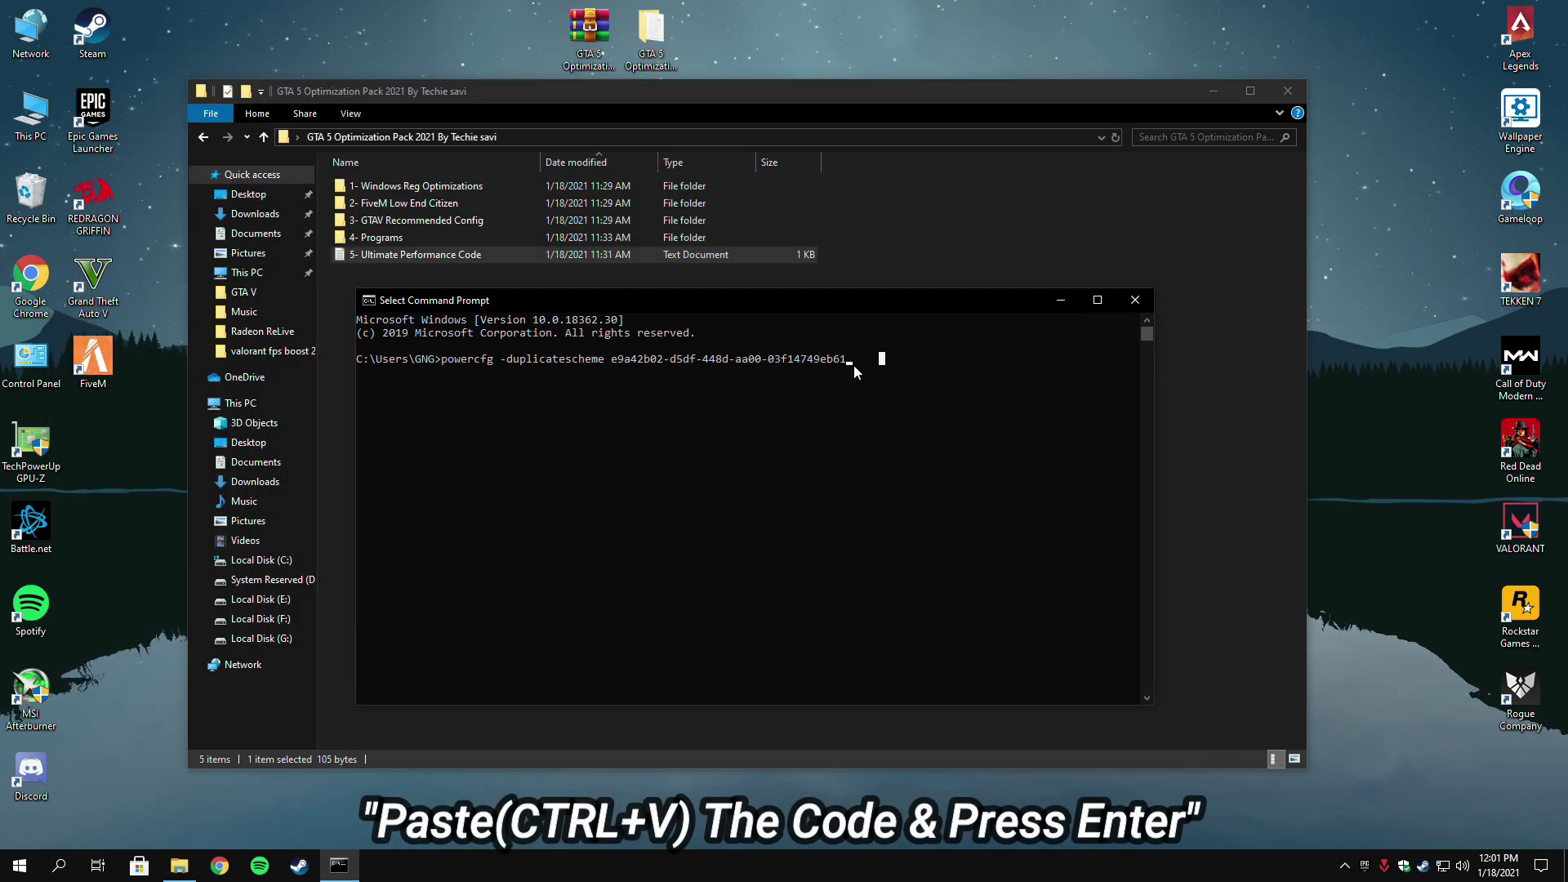
key("Return")
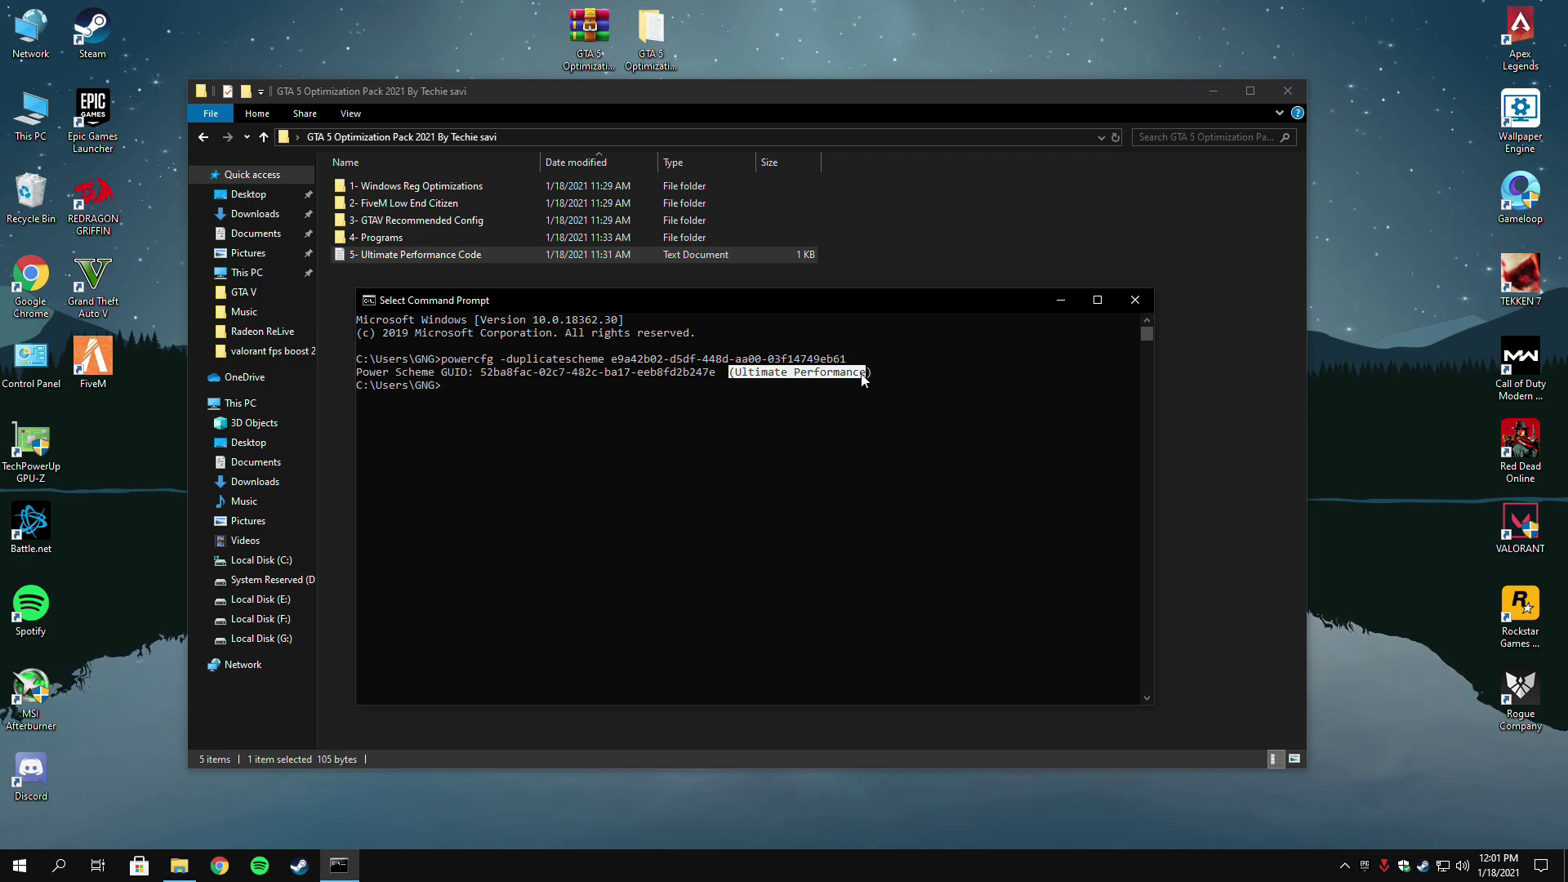
left_click(1127, 306)
Find the Windows power plan settings, activate the Ultimate Performance plan in Power Options, and close the window.
left_click(62, 869)
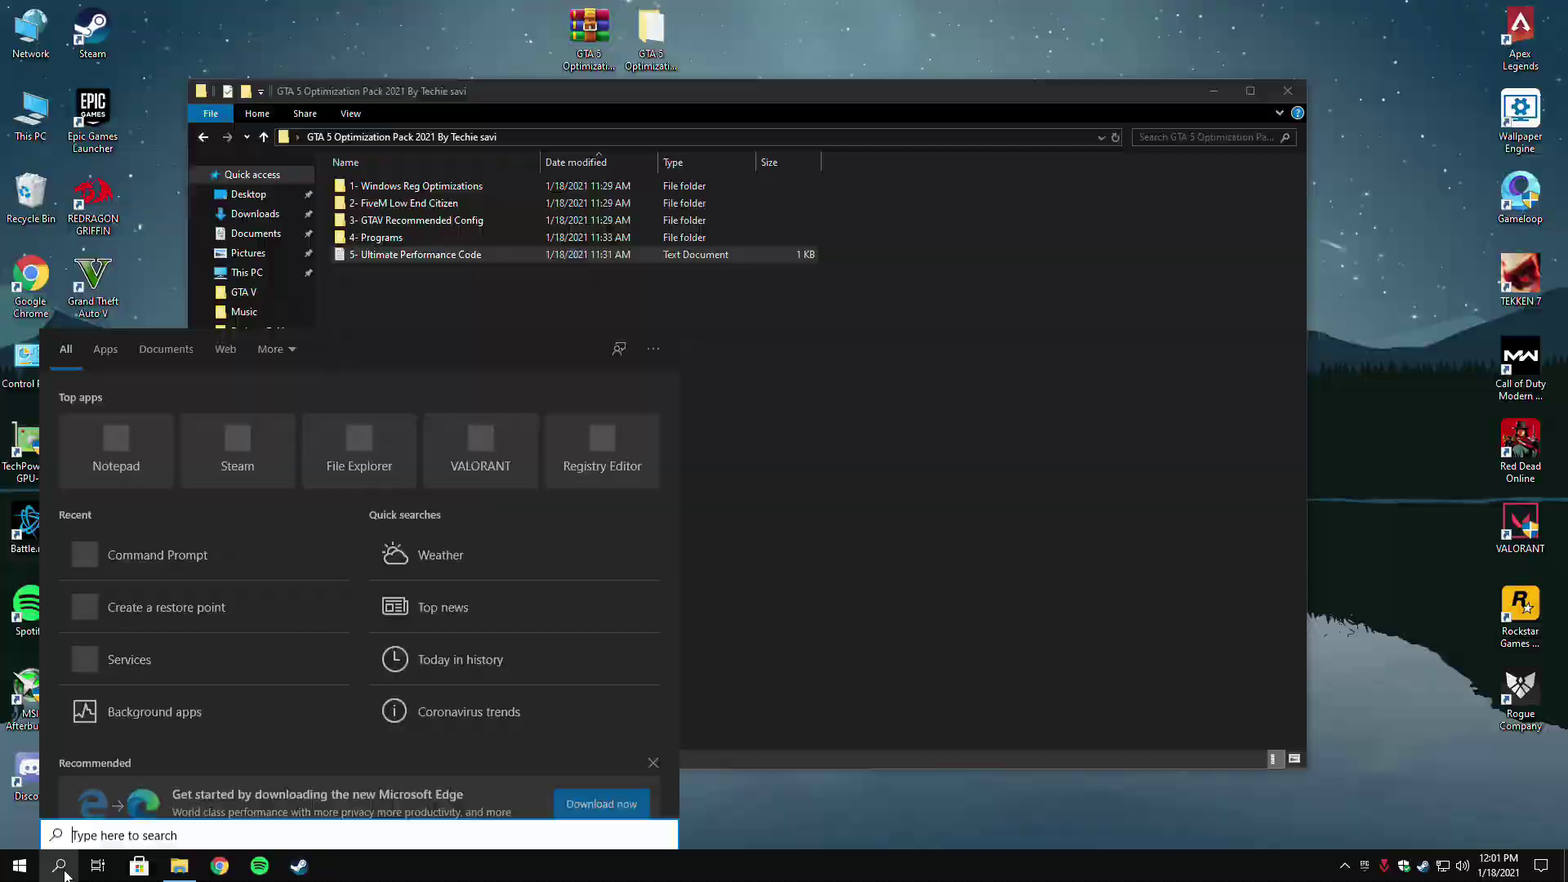
type("Power ")
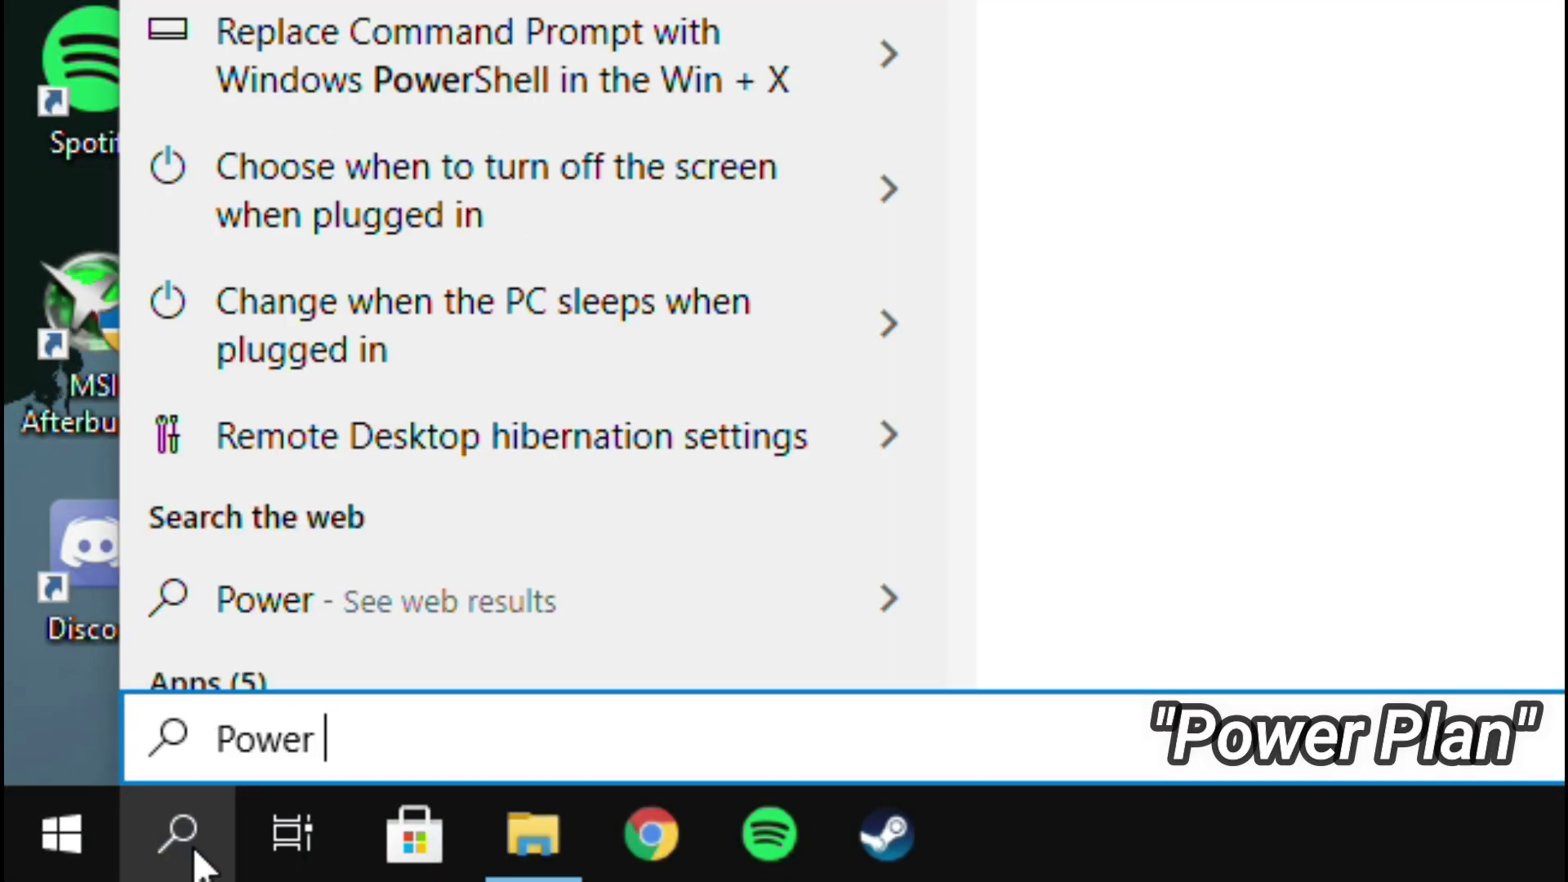
type("plan")
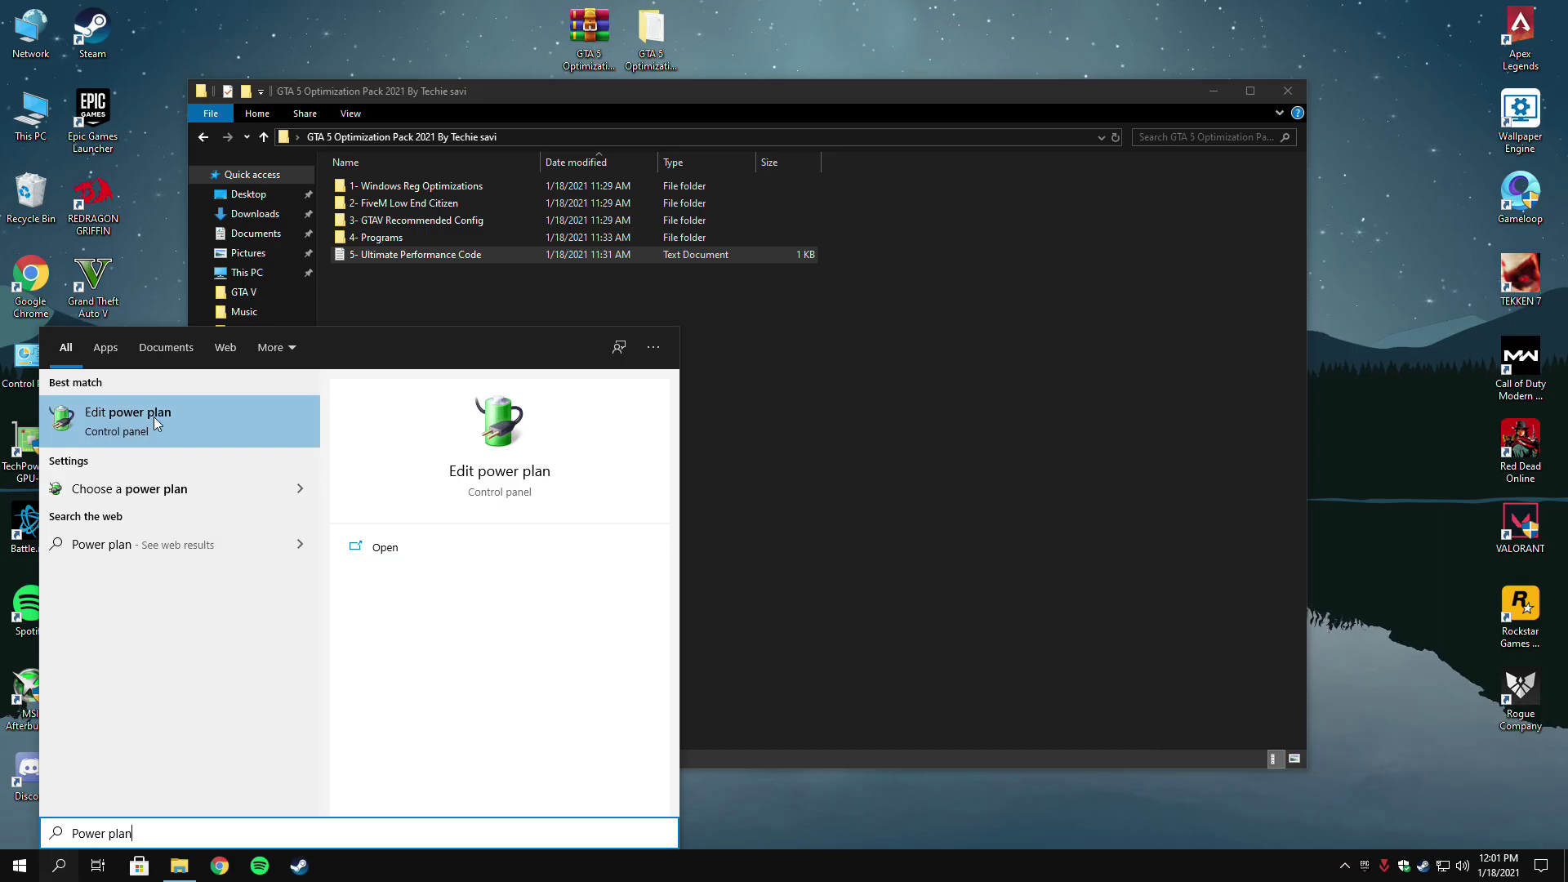
left_click(383, 546)
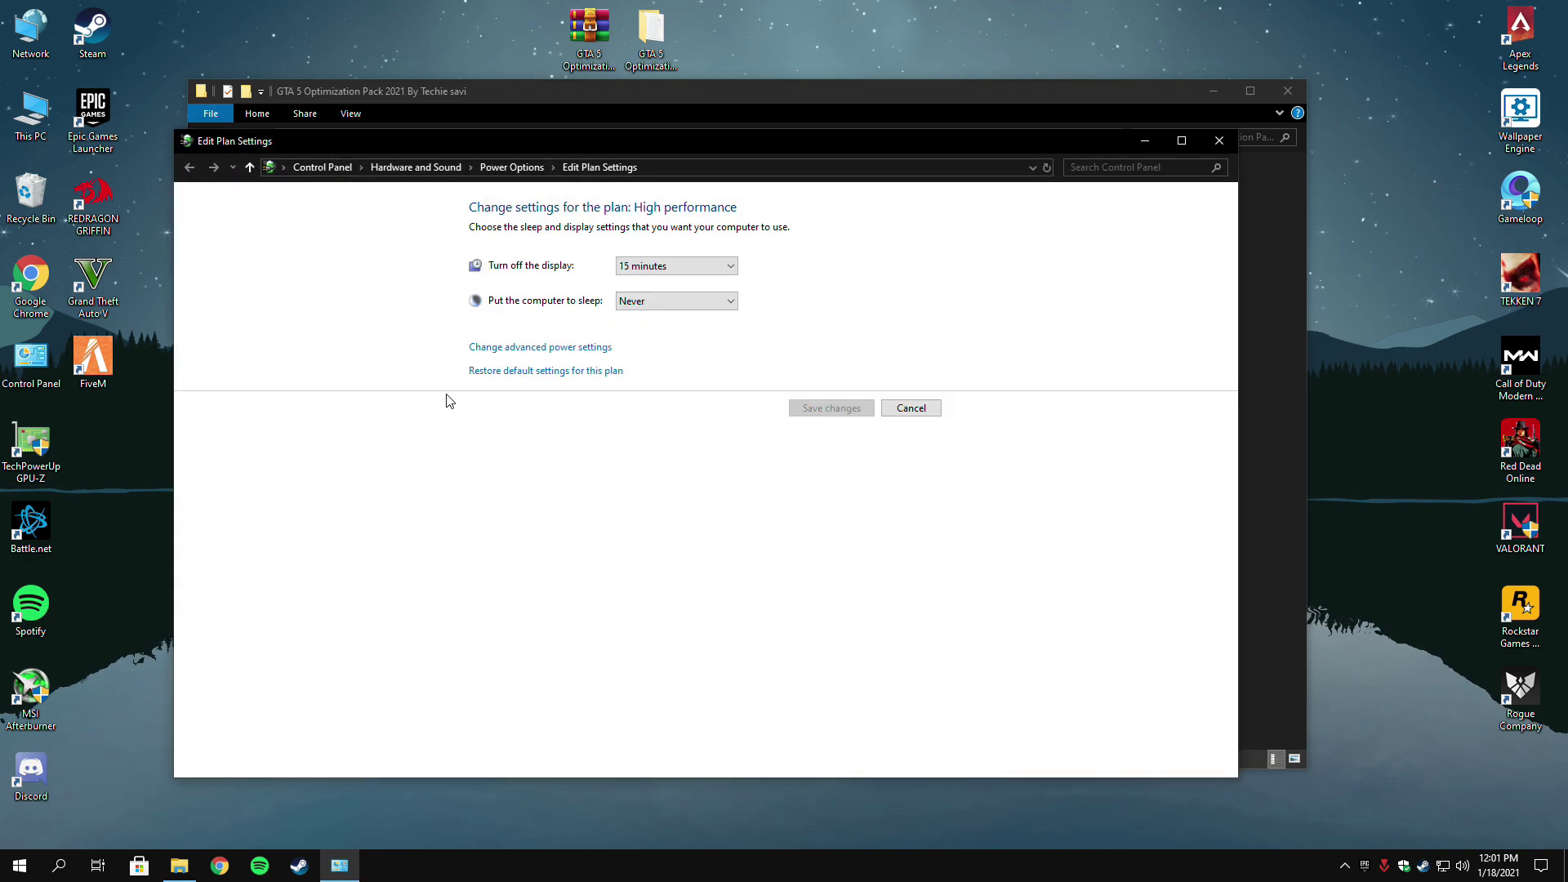
left_click(518, 168)
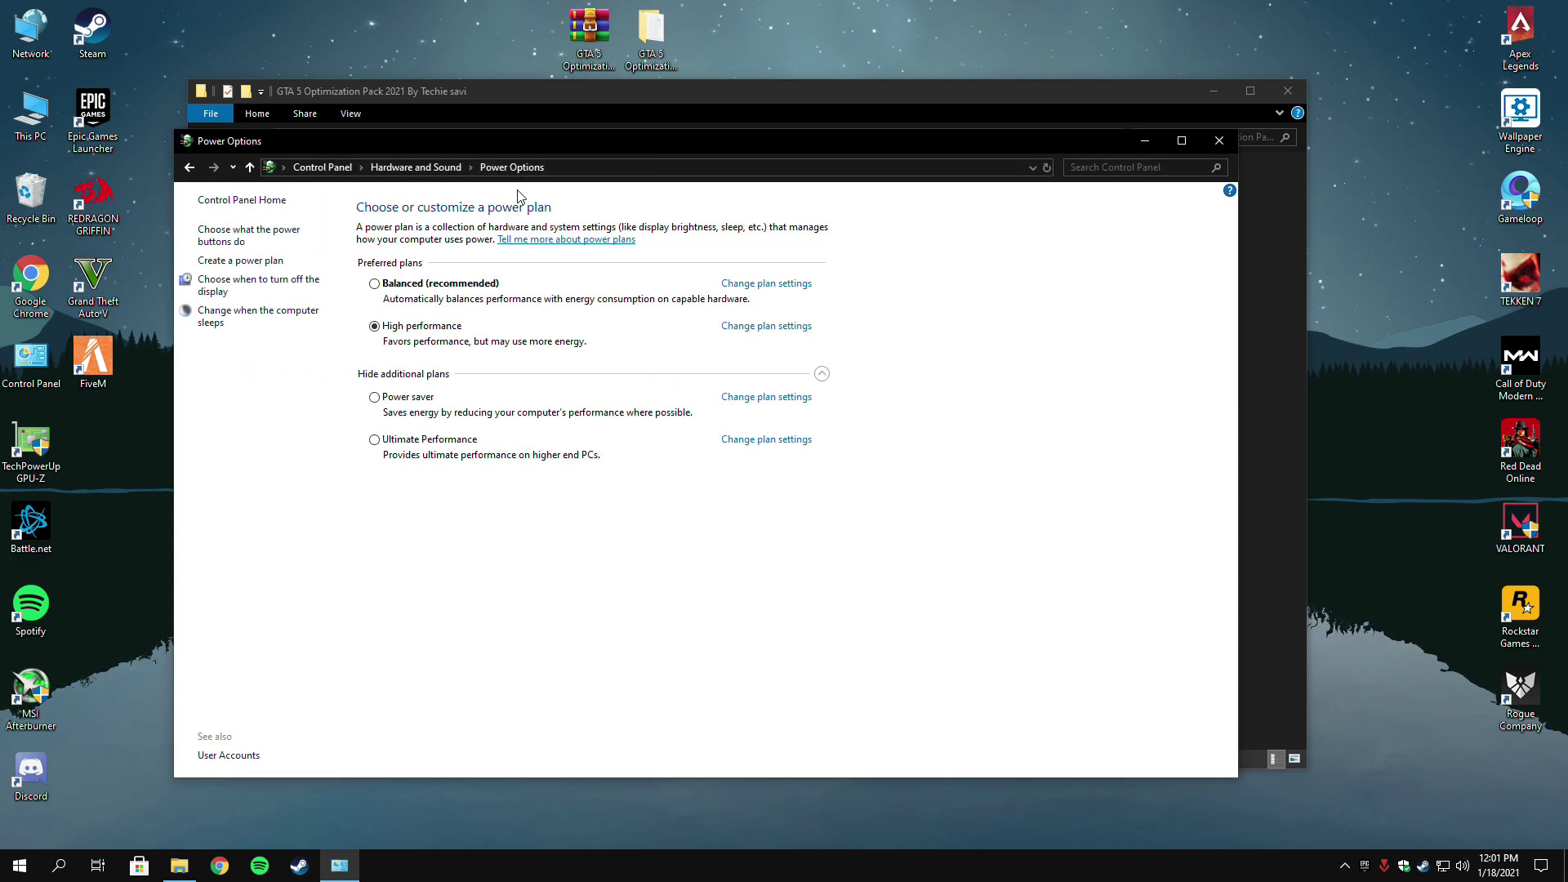
left_click(417, 441)
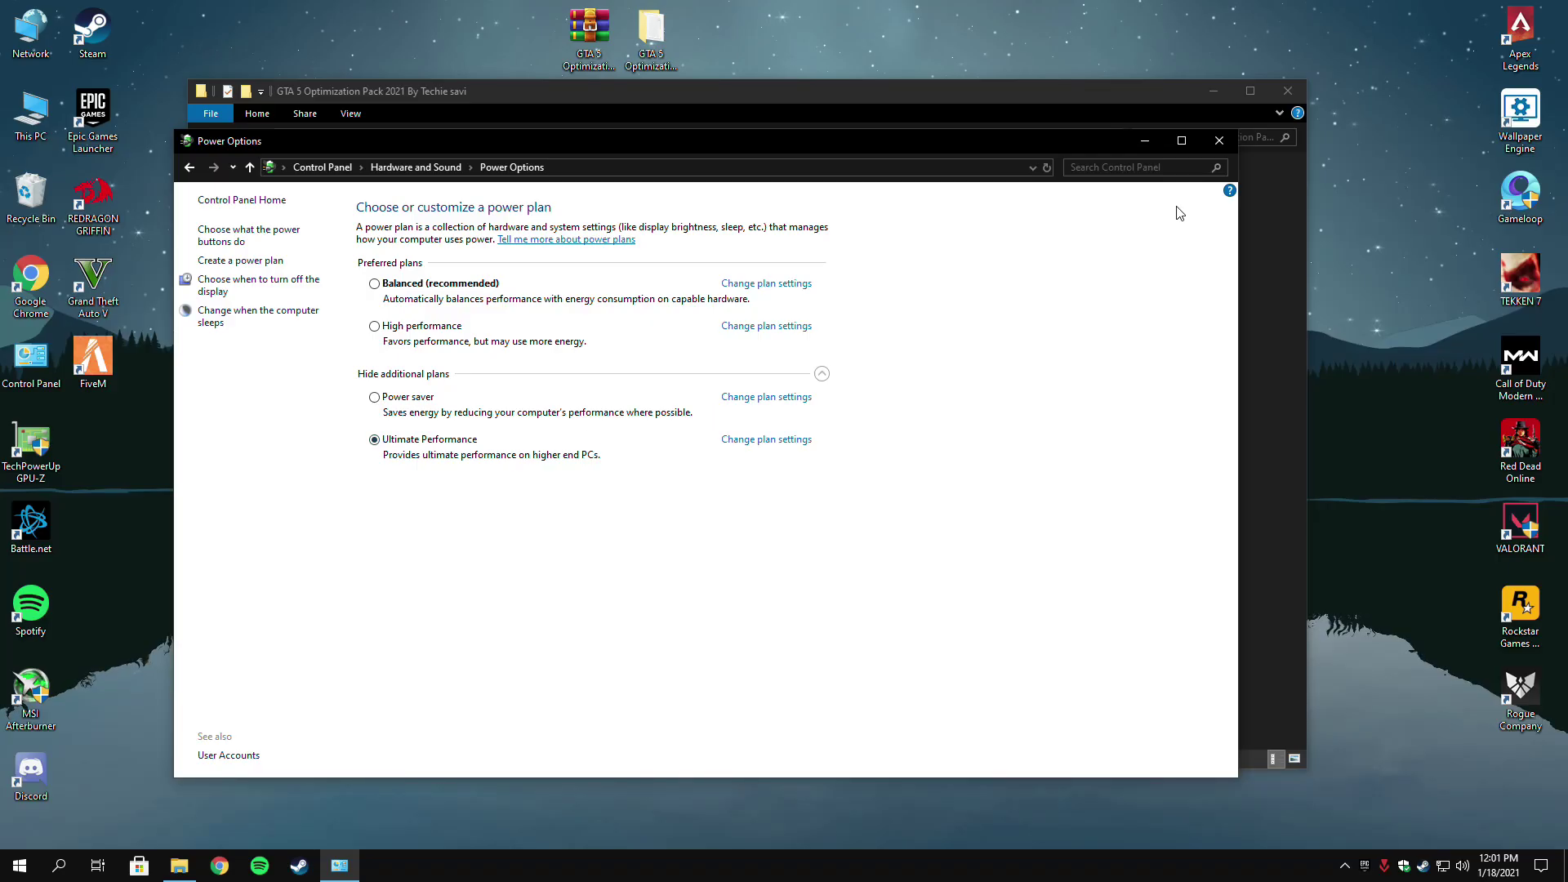
left_click(1217, 142)
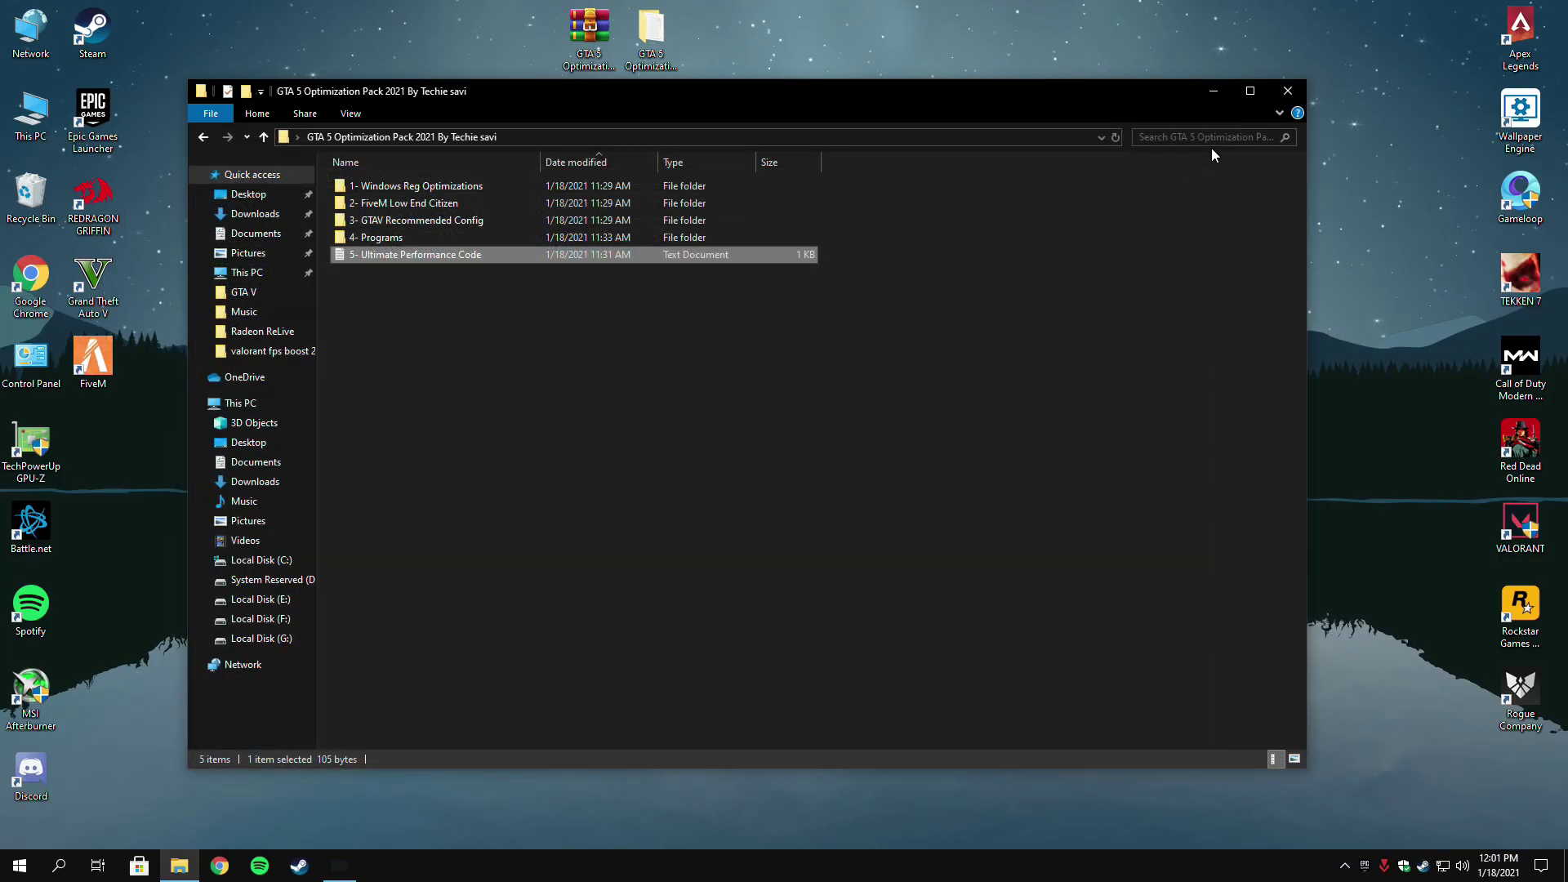
Open the pack's "4- Programs" folder and launch memreduct-3.3.5-setup, allowing it to make changes to the device.
left_click(393, 239)
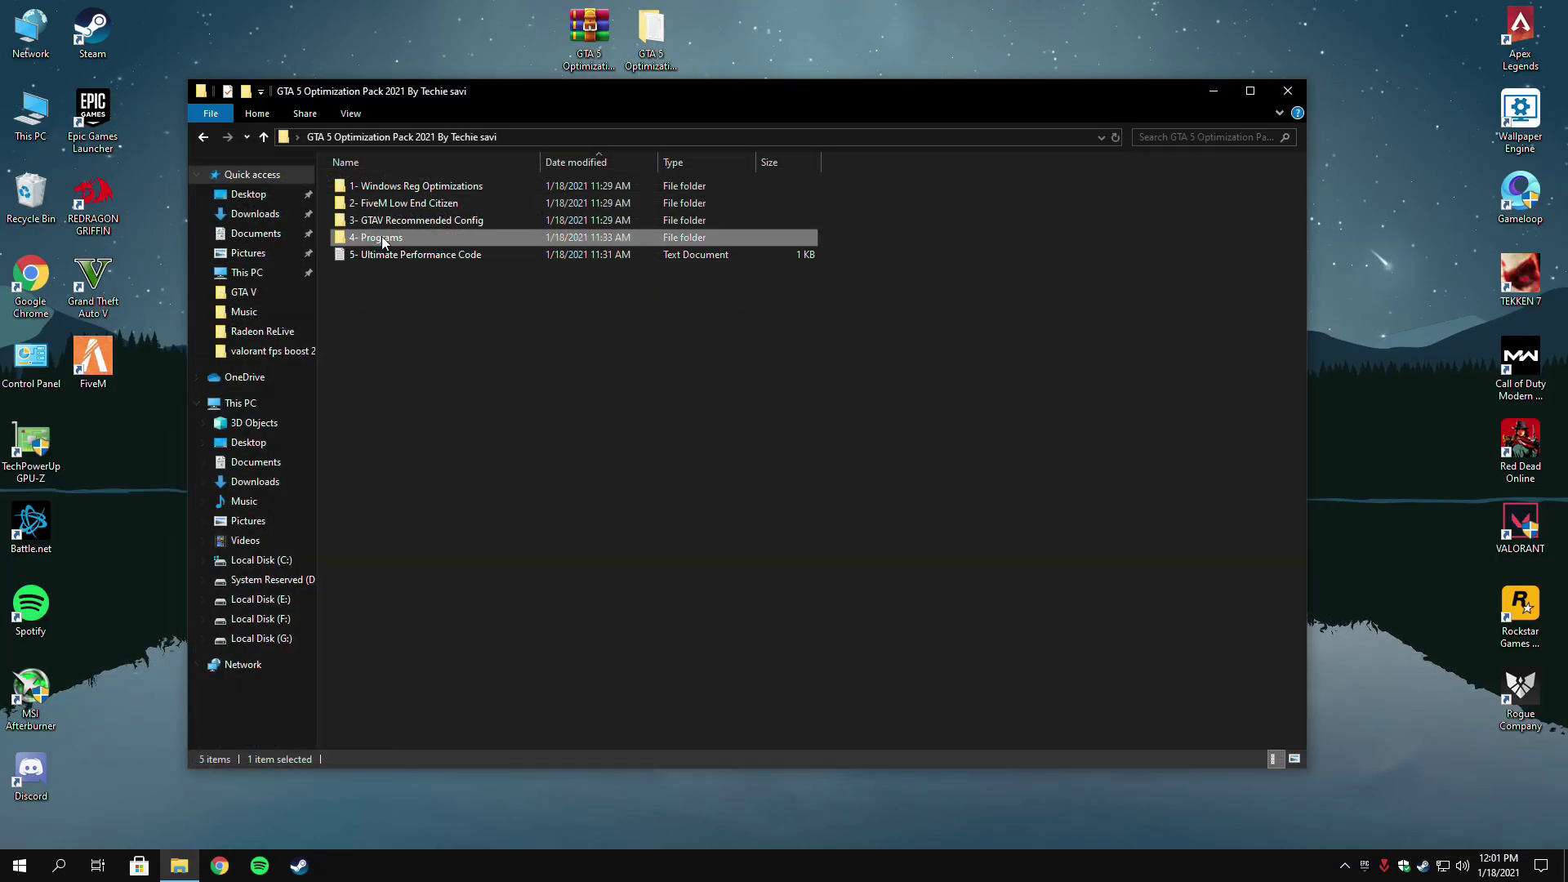
double_click(394, 238)
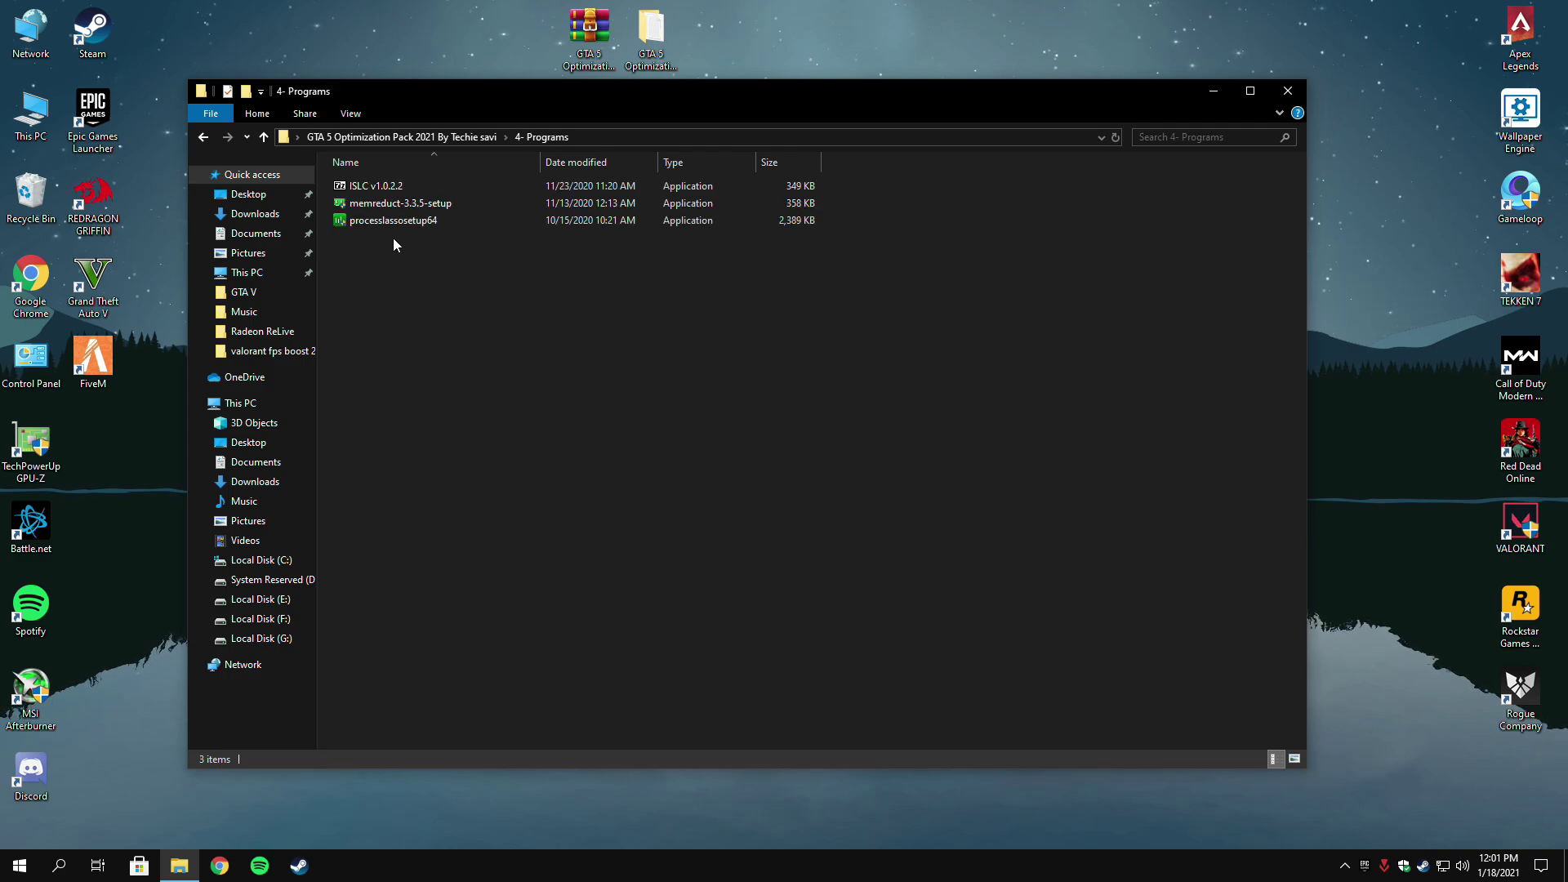
left_click(474, 205)
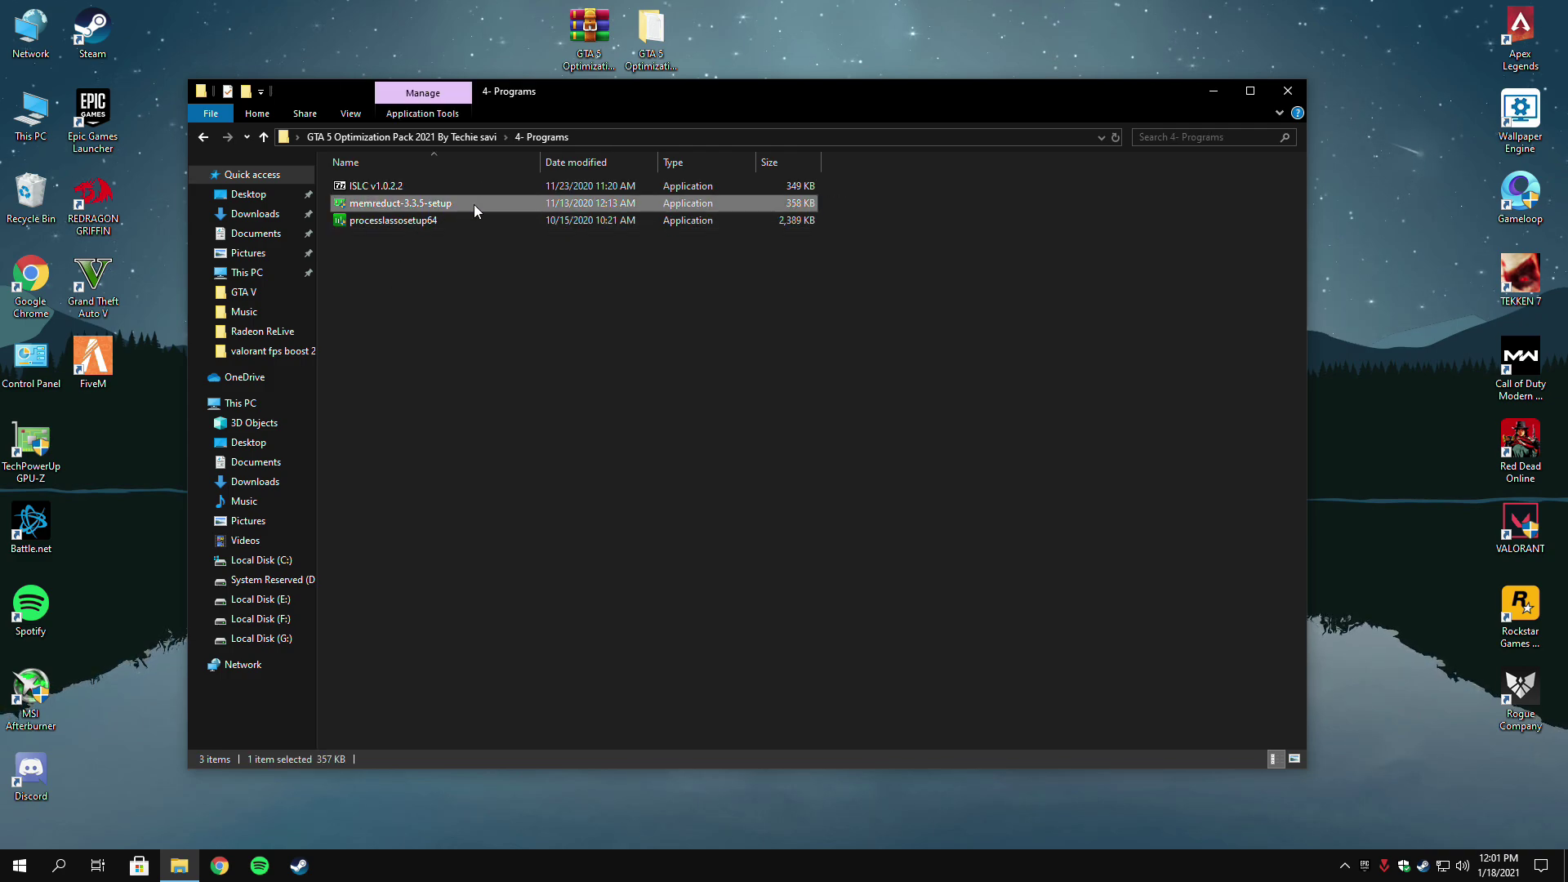
right_click(383, 205)
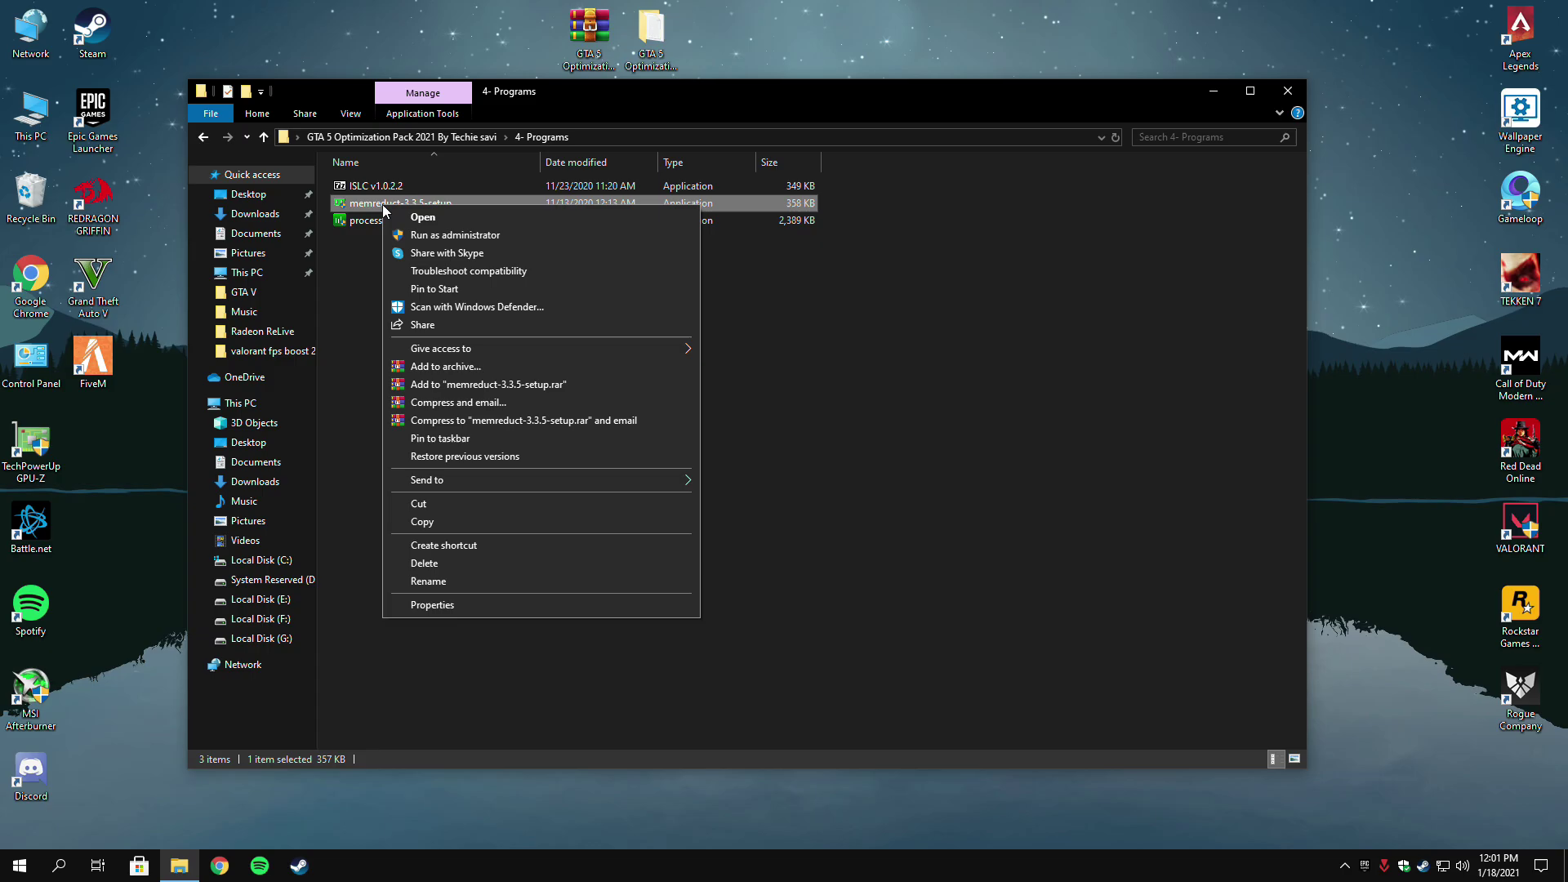
left_click(417, 218)
left_click(690, 549)
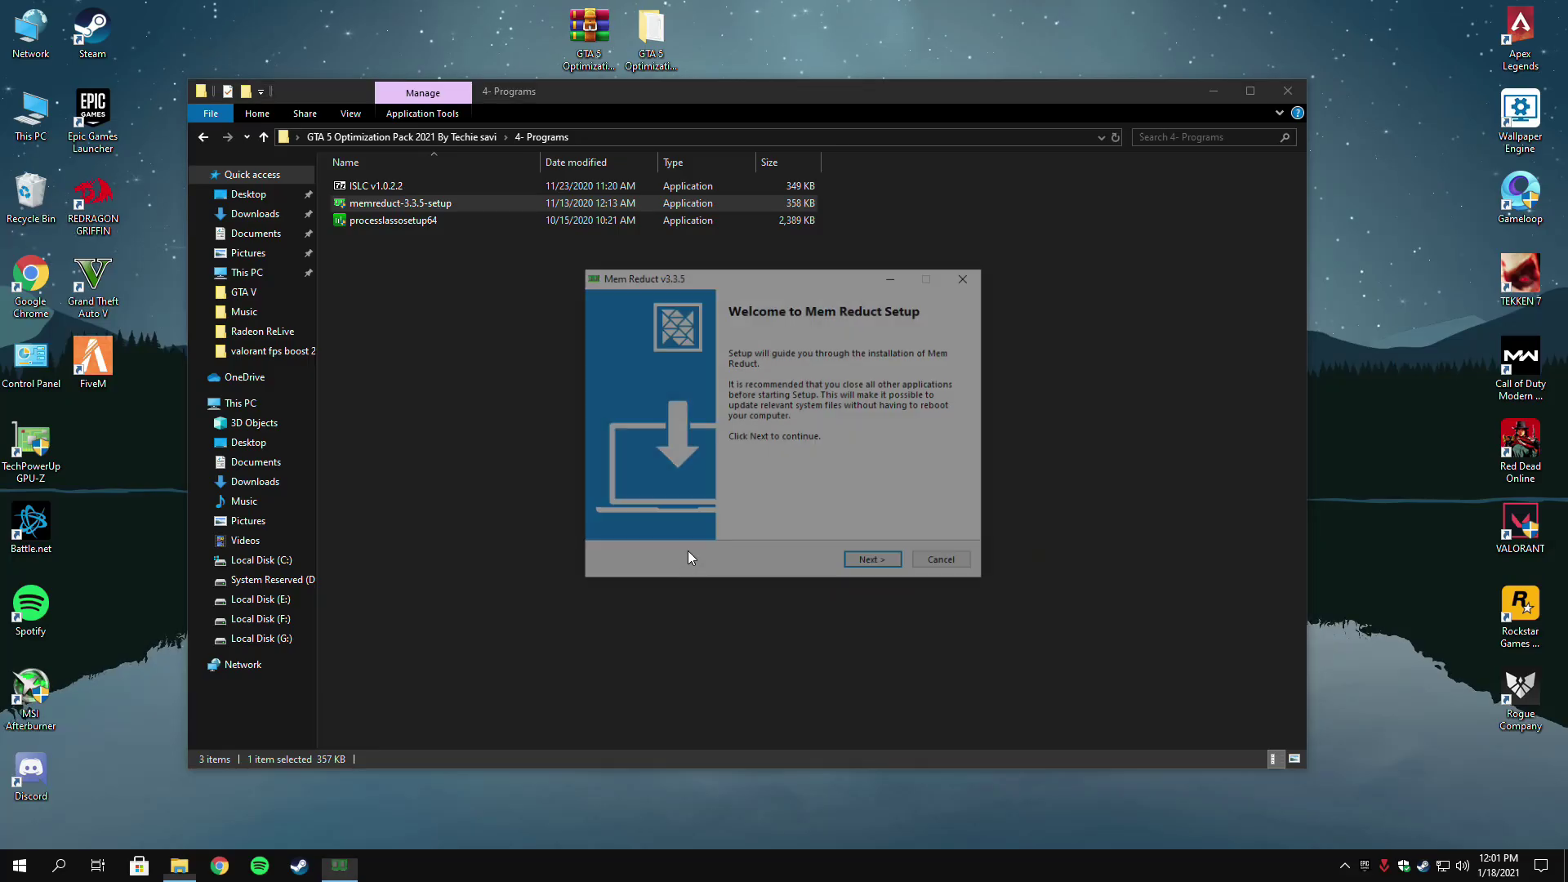
Install Mem Reduct v3.3.5 with desktop and start menu shortcuts, and finish the setup without running the program.
left_click(866, 562)
left_click(895, 567)
left_click(897, 569)
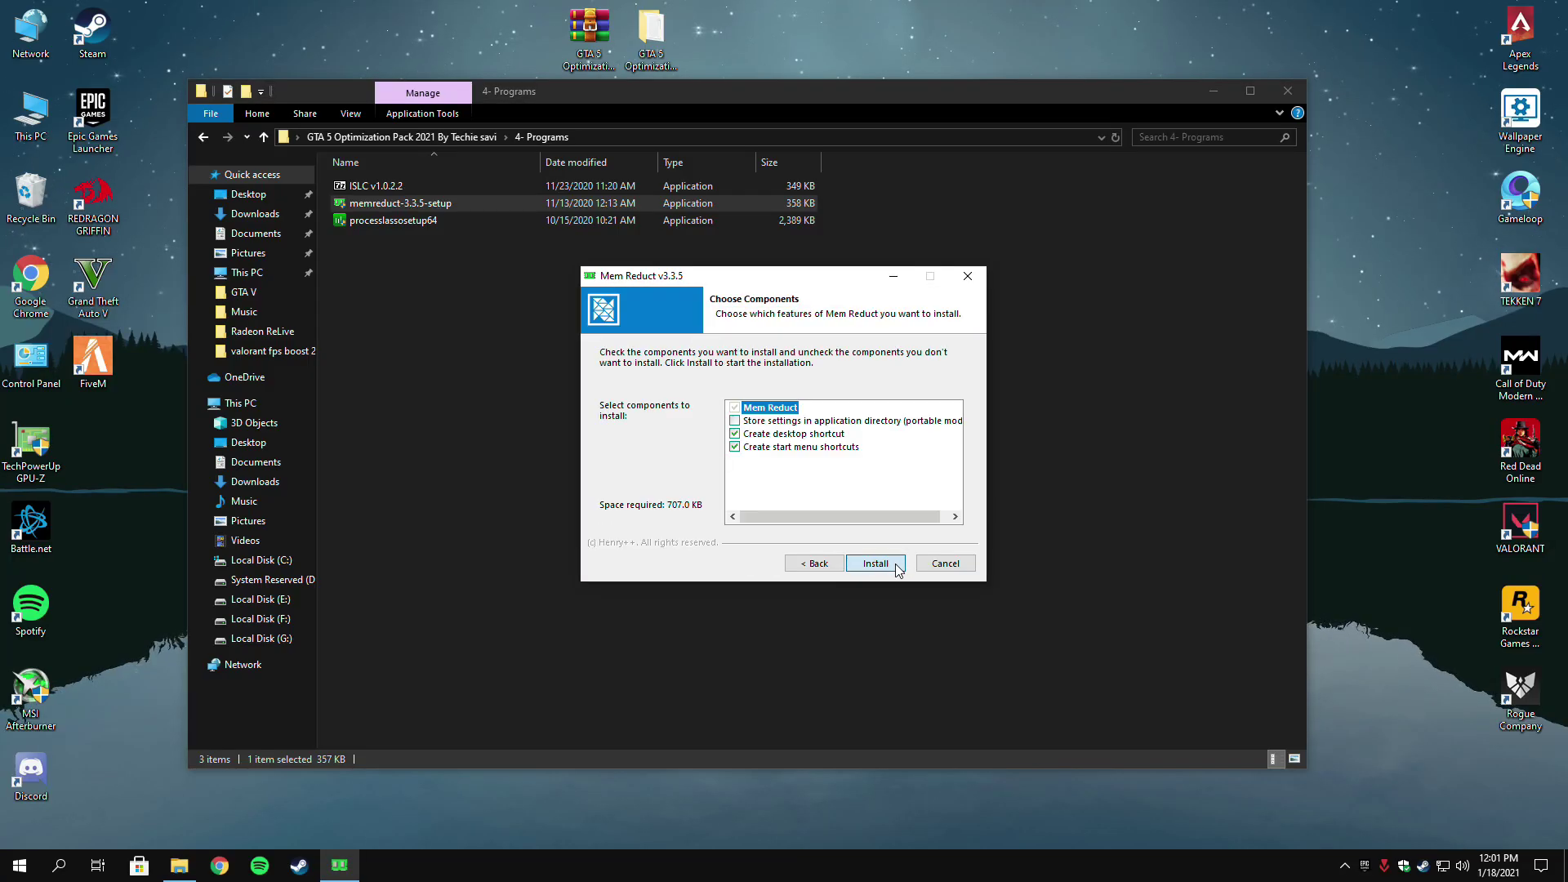
left_click(897, 569)
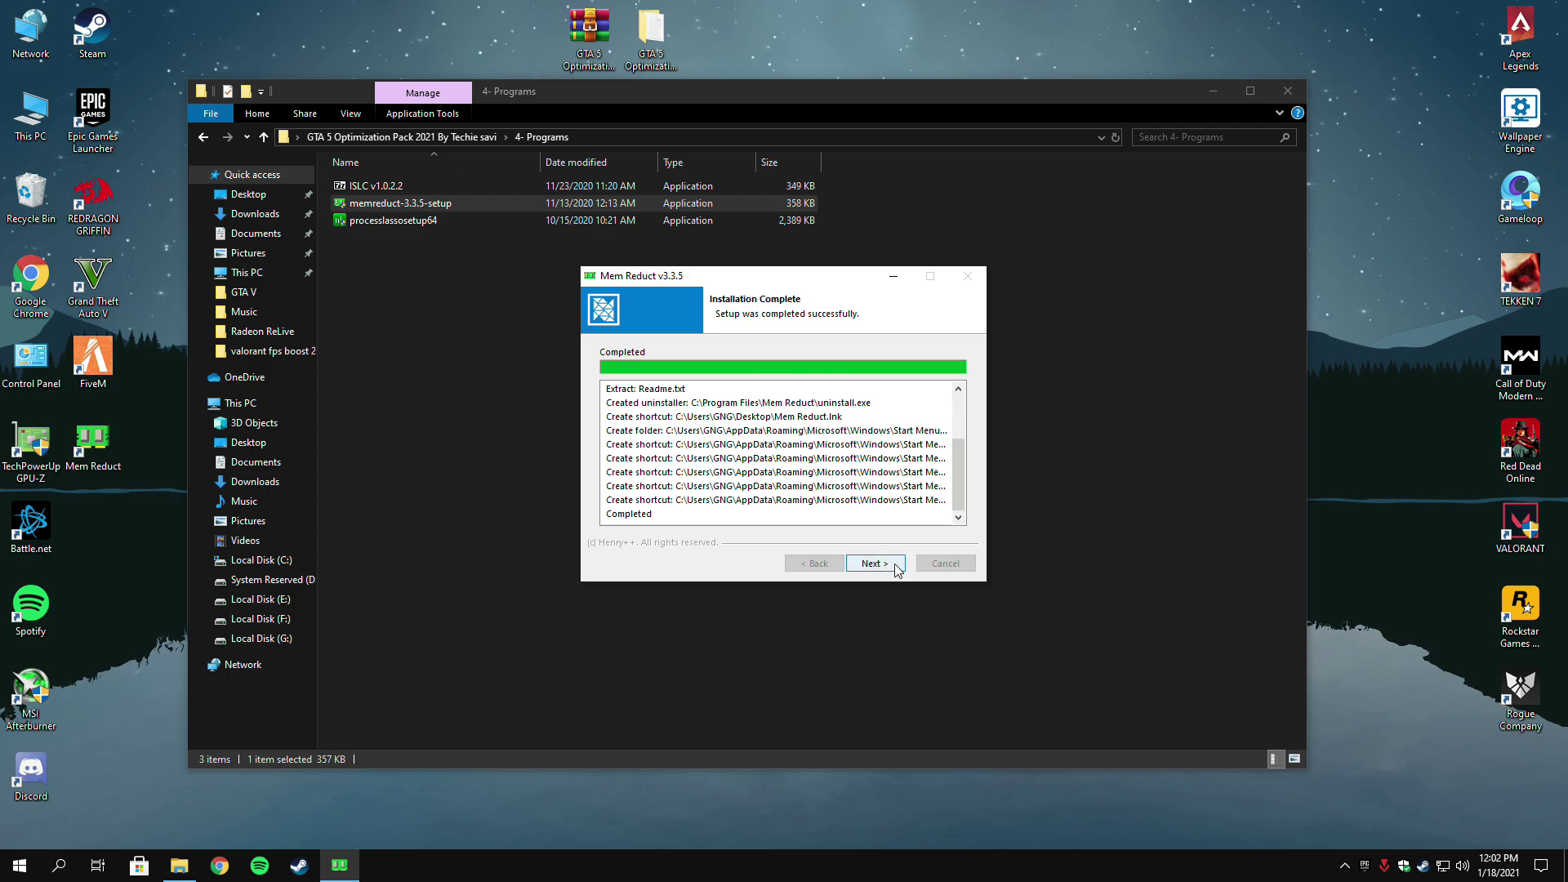
left_click(896, 570)
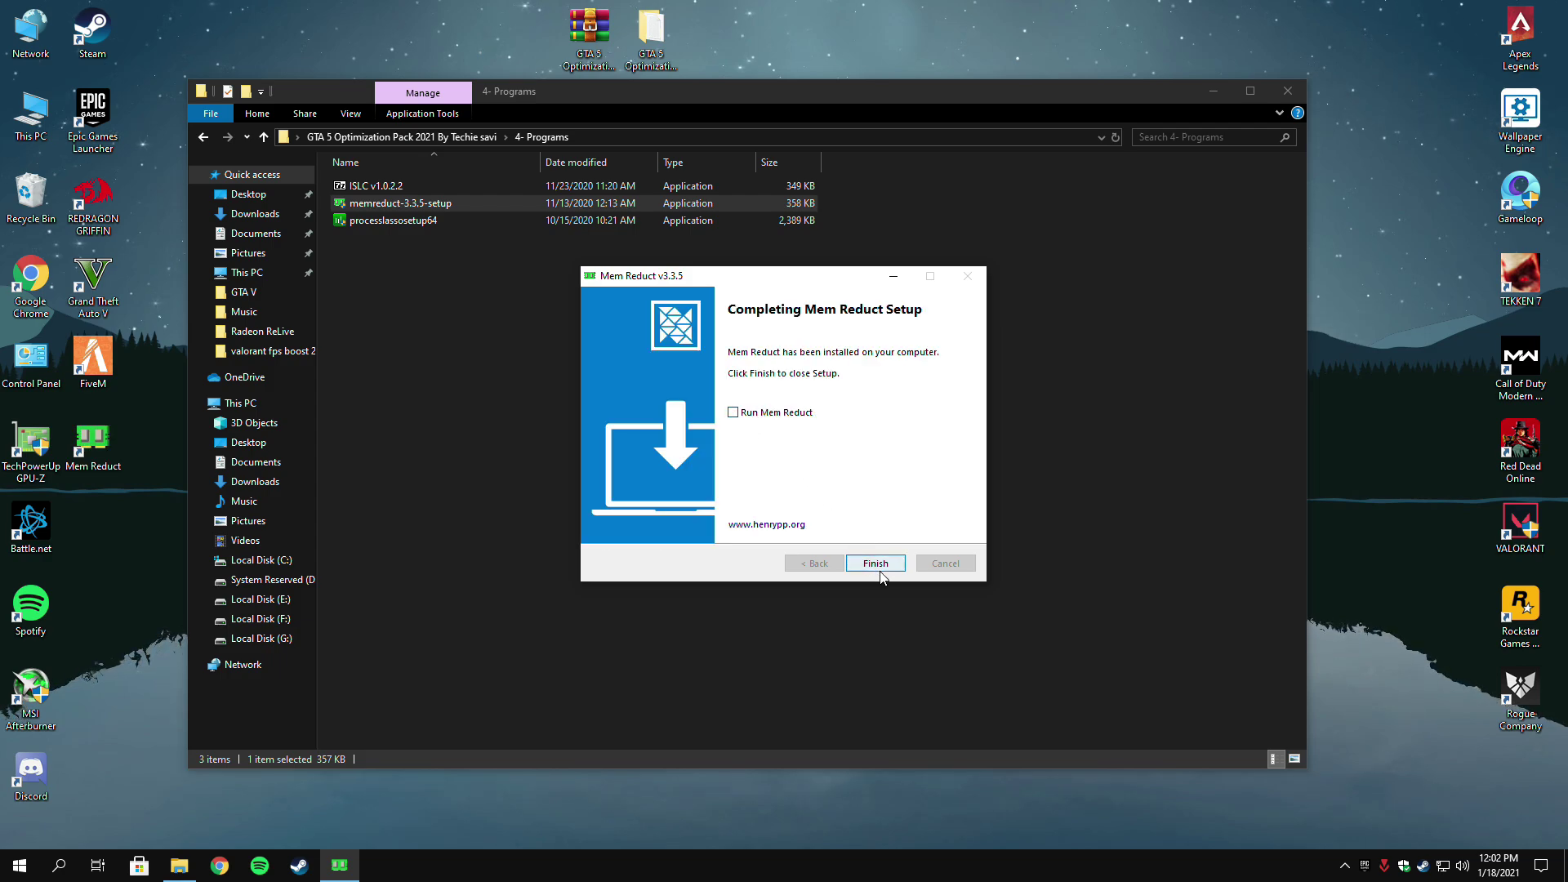
left_click(875, 564)
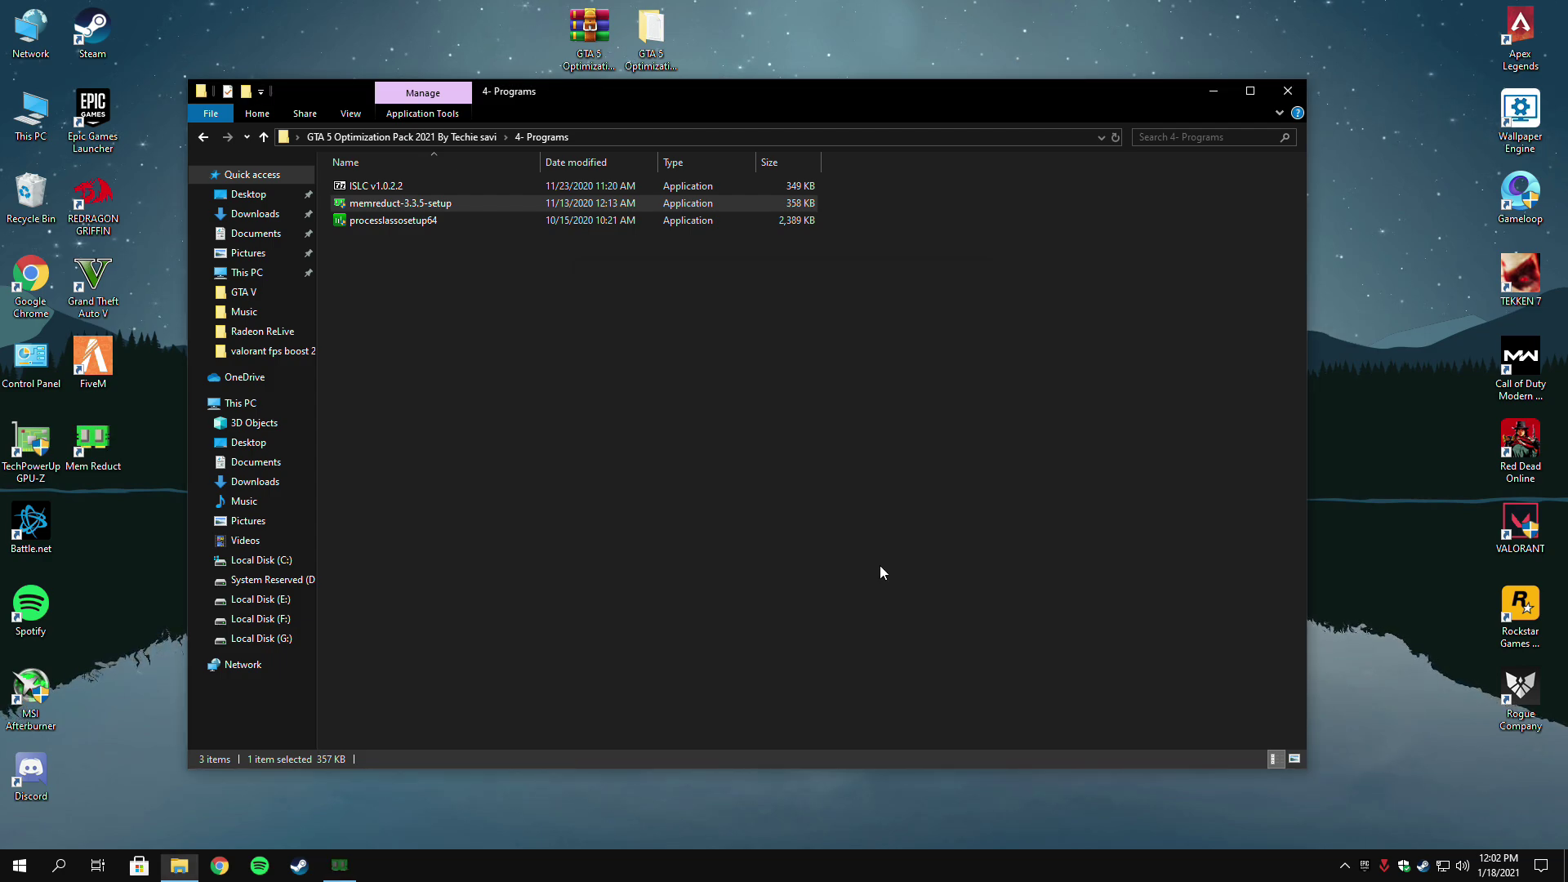
Launch Mem Reduct from the desktop, enable Start minimized in its general settings, close the settings and approve the administrator request.
right_click(104, 445)
left_click(112, 459)
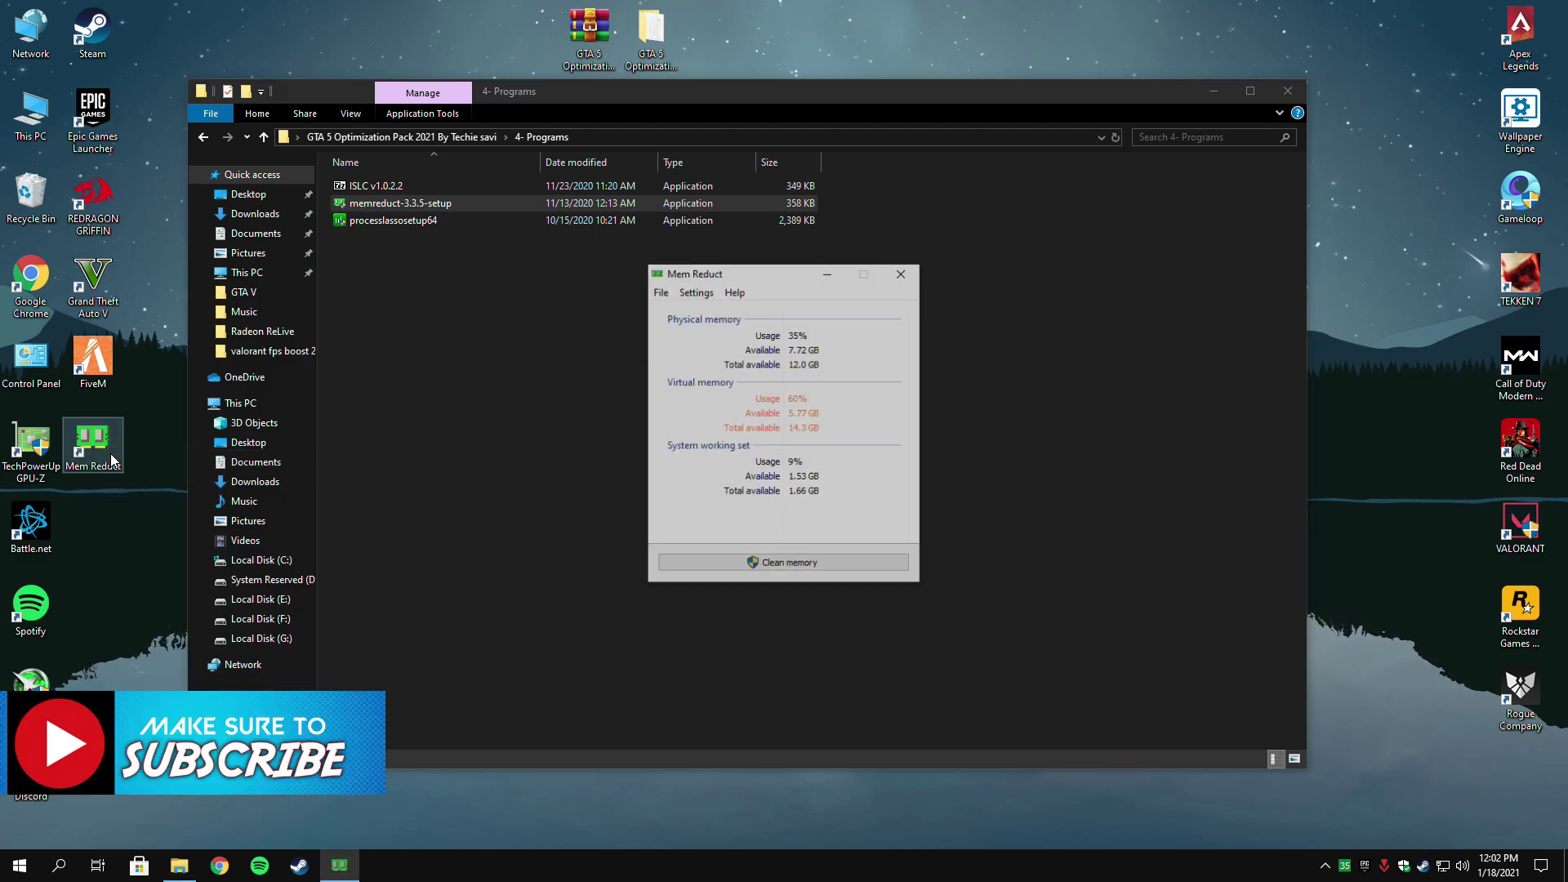
left_click(659, 291)
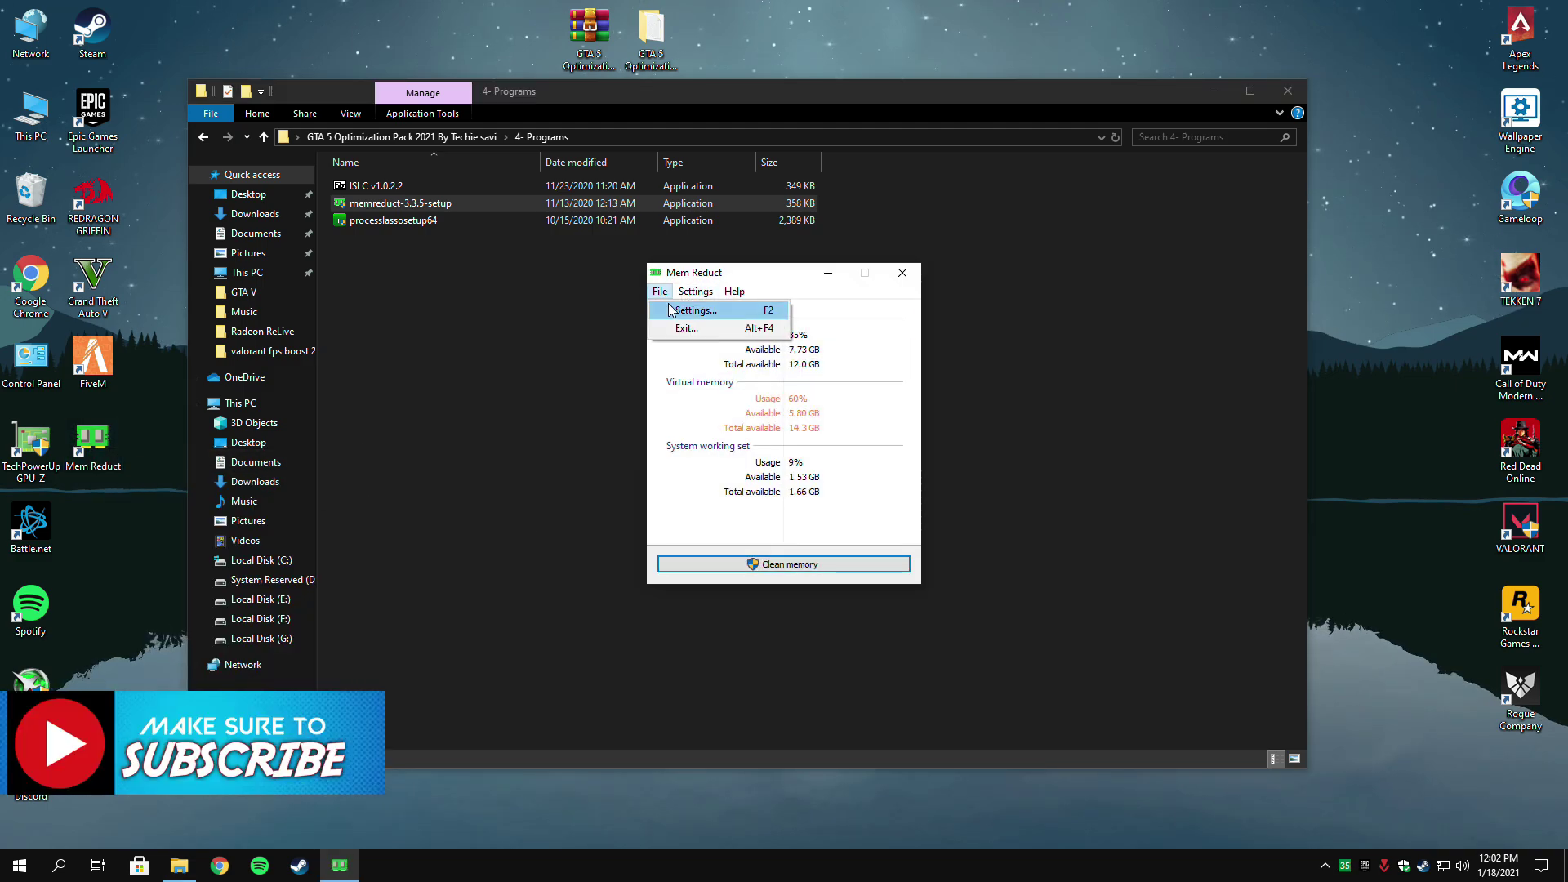
left_click(671, 310)
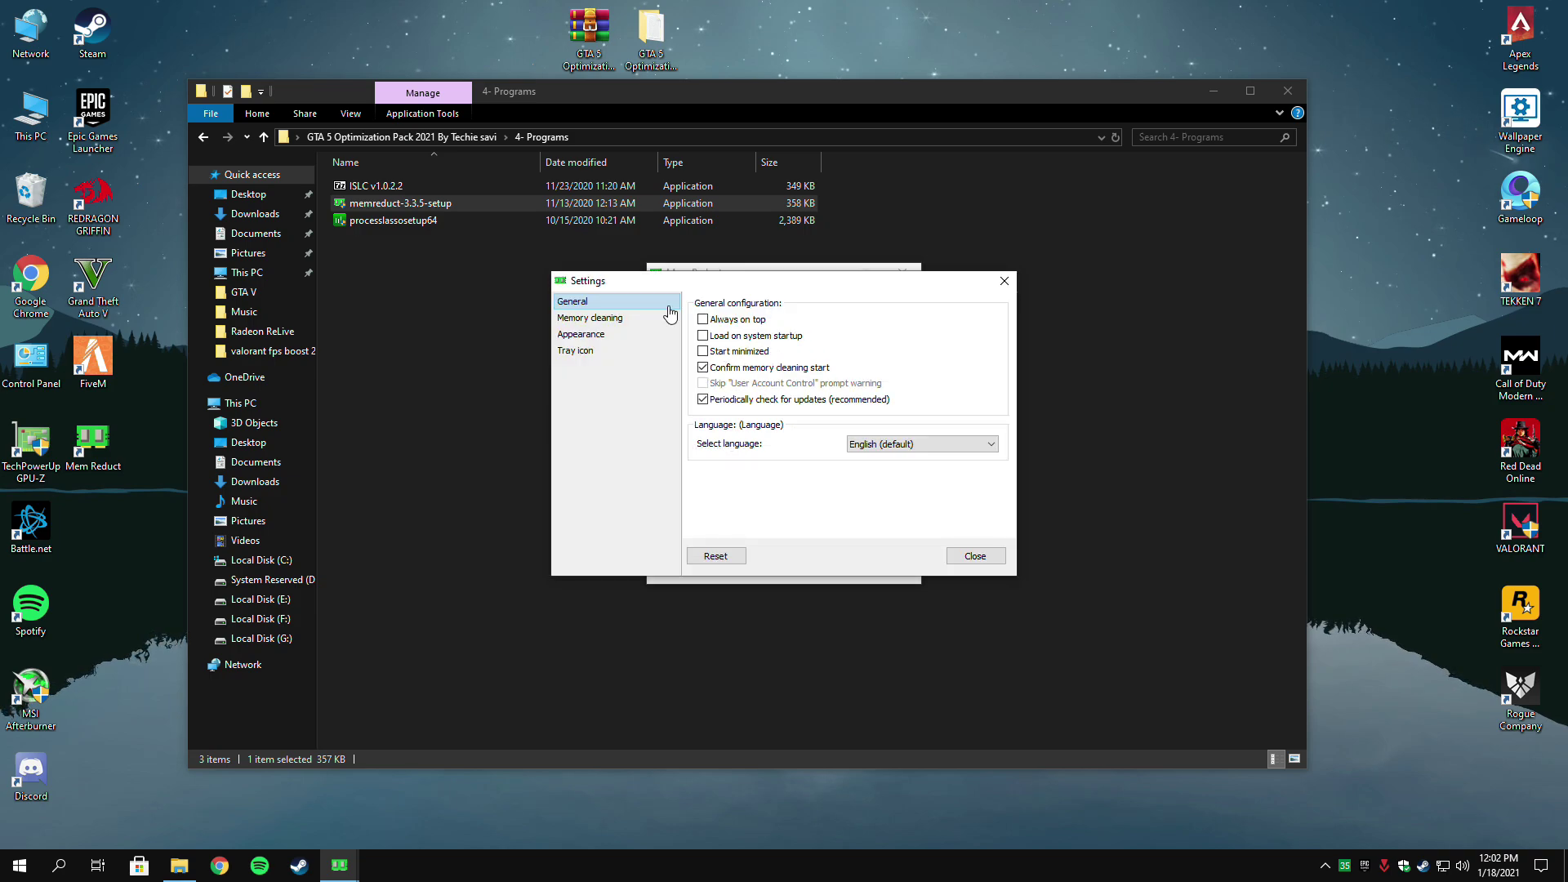
left_click(722, 354)
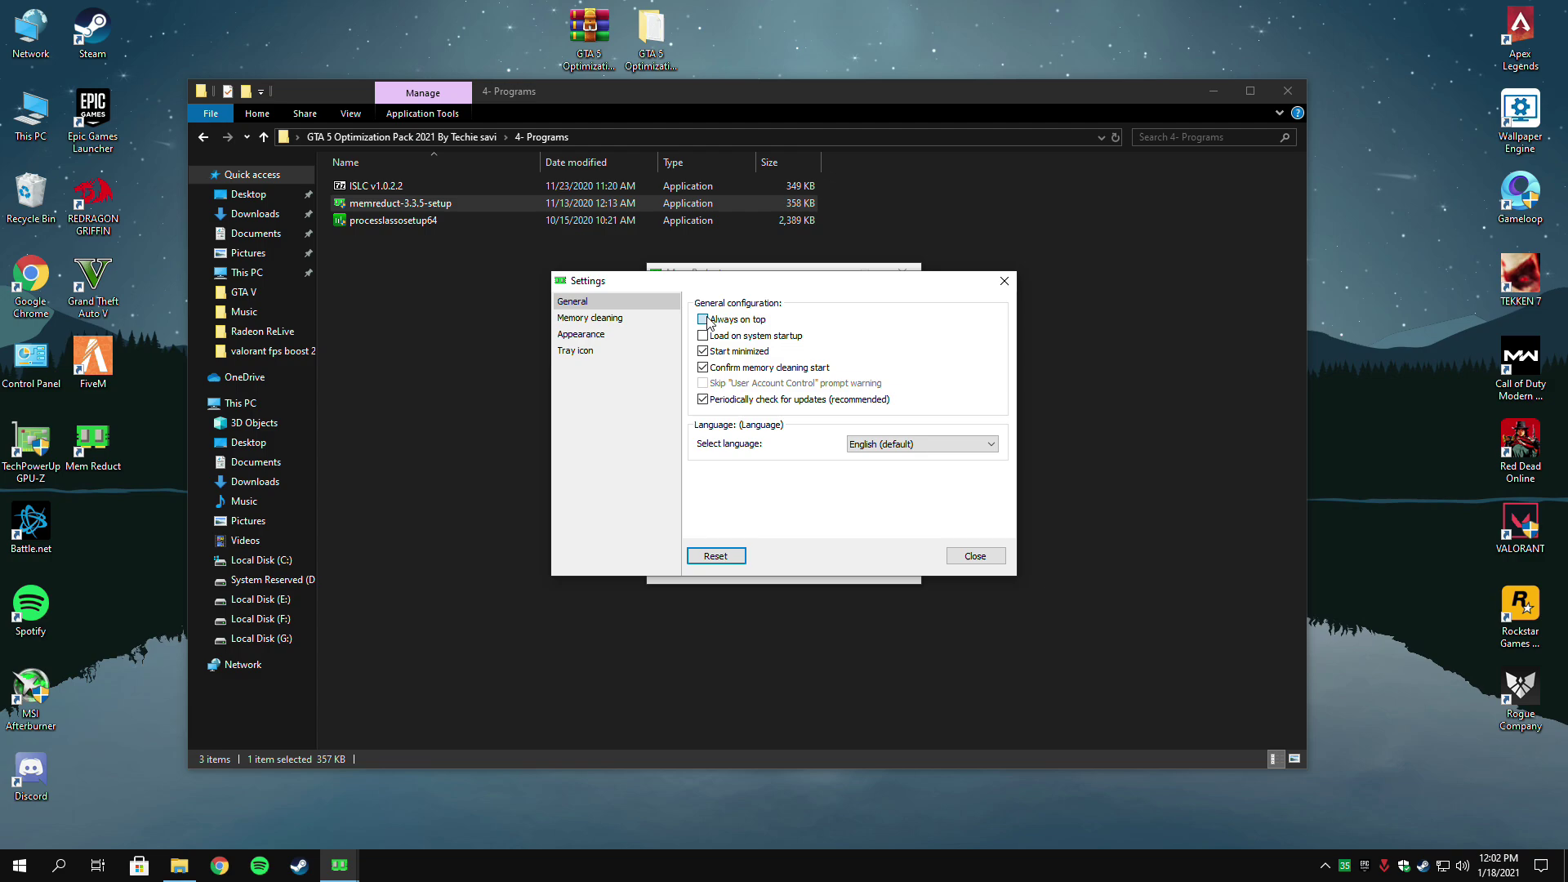
left_click(980, 558)
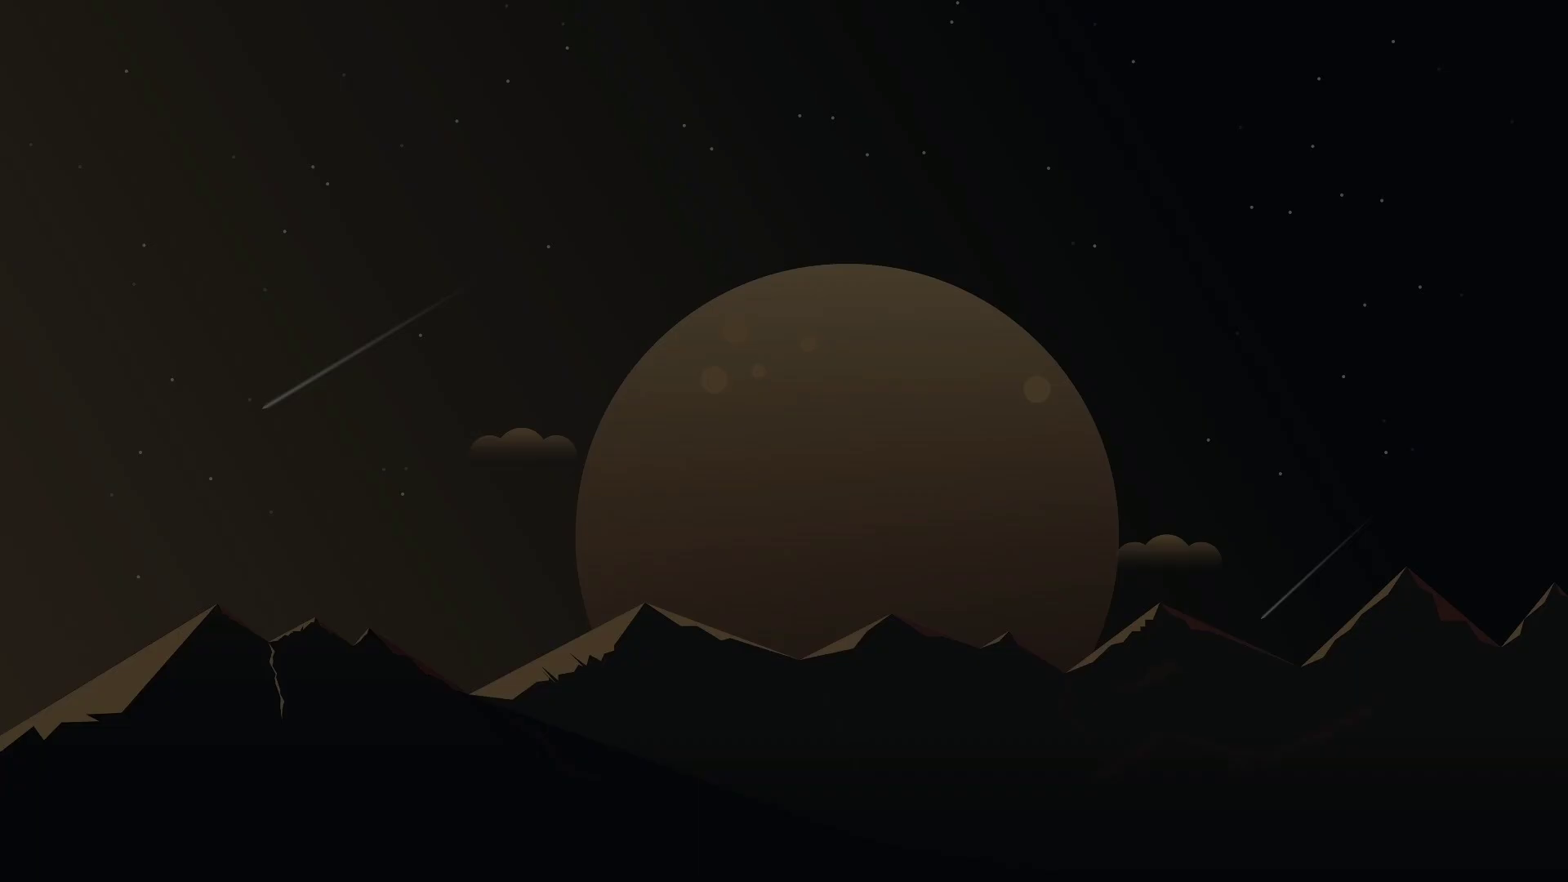
left_click(745, 552)
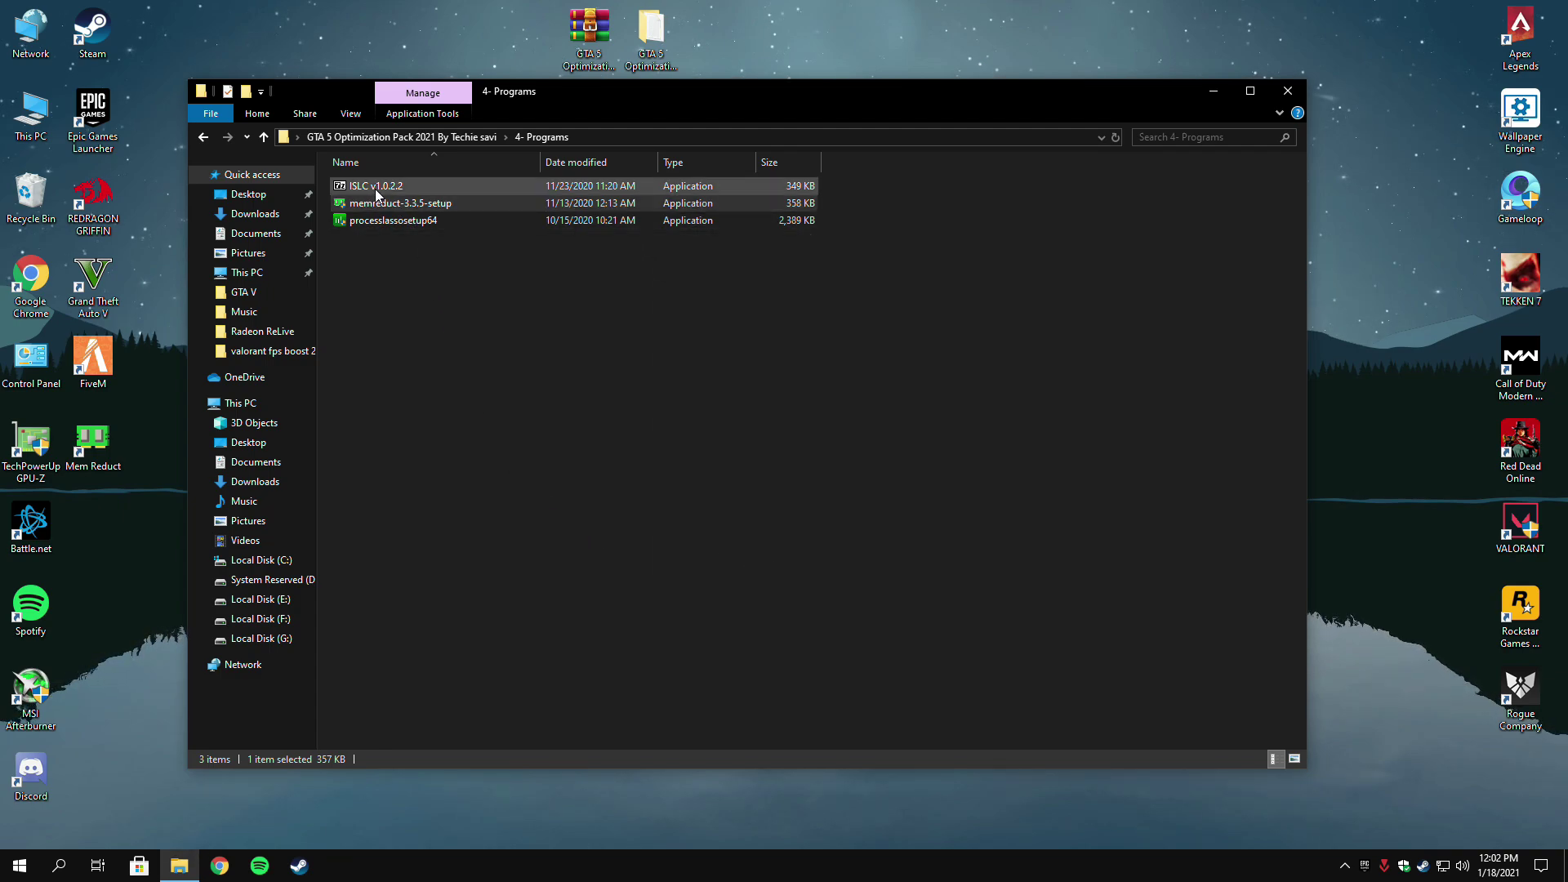
Move ISLC v1.0.2.2 from "4- Programs" to the desktop, close the folder, and extract the self-extracting archive to the desktop.
left_click_drag(381, 191, 281, 37)
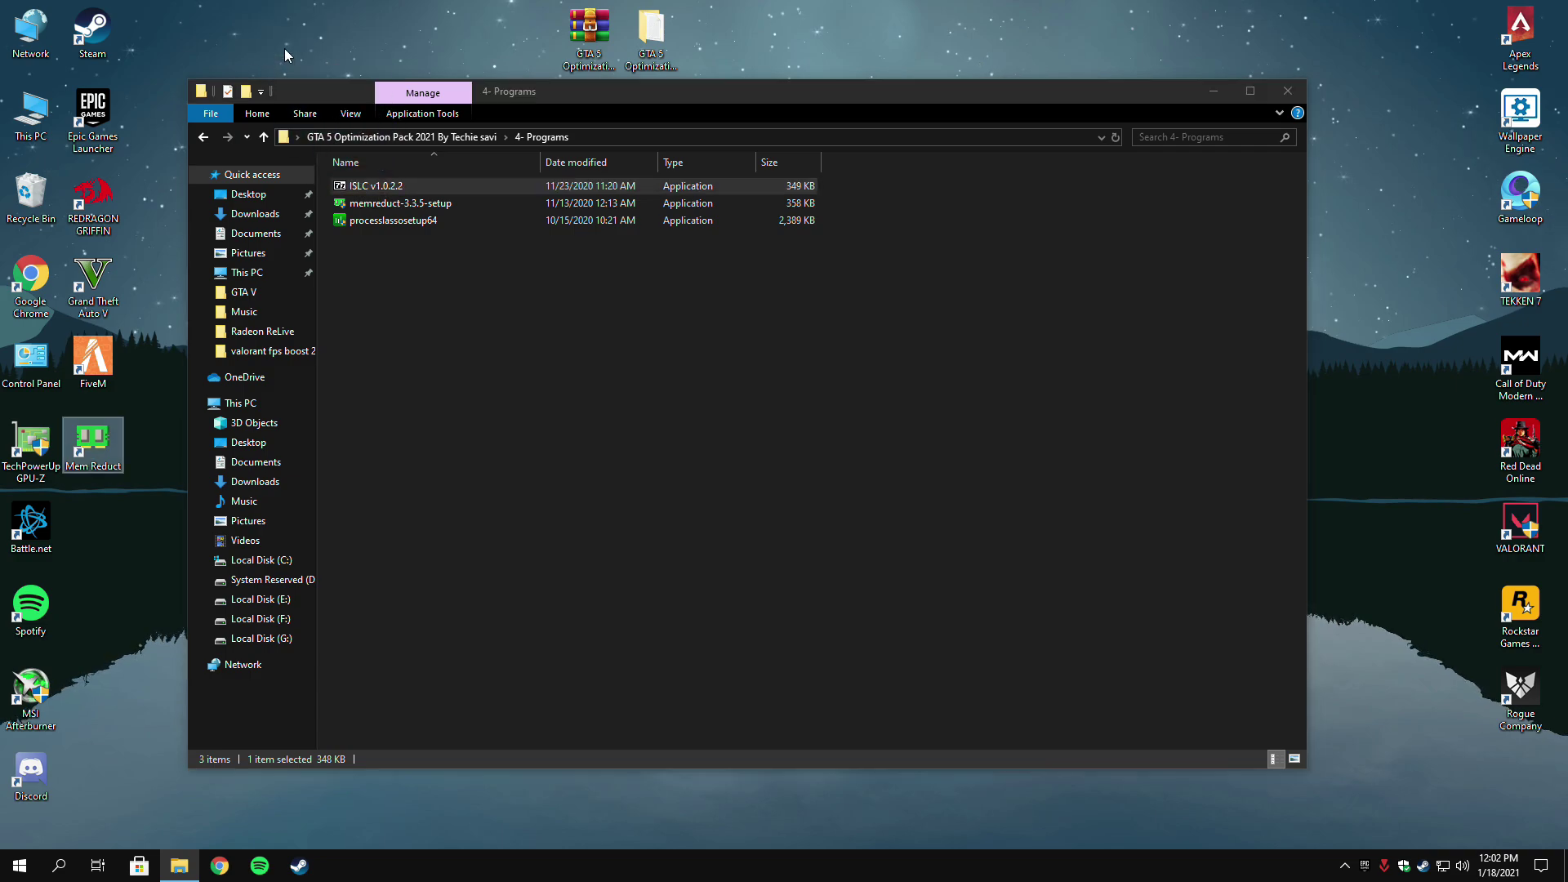
left_click(1288, 91)
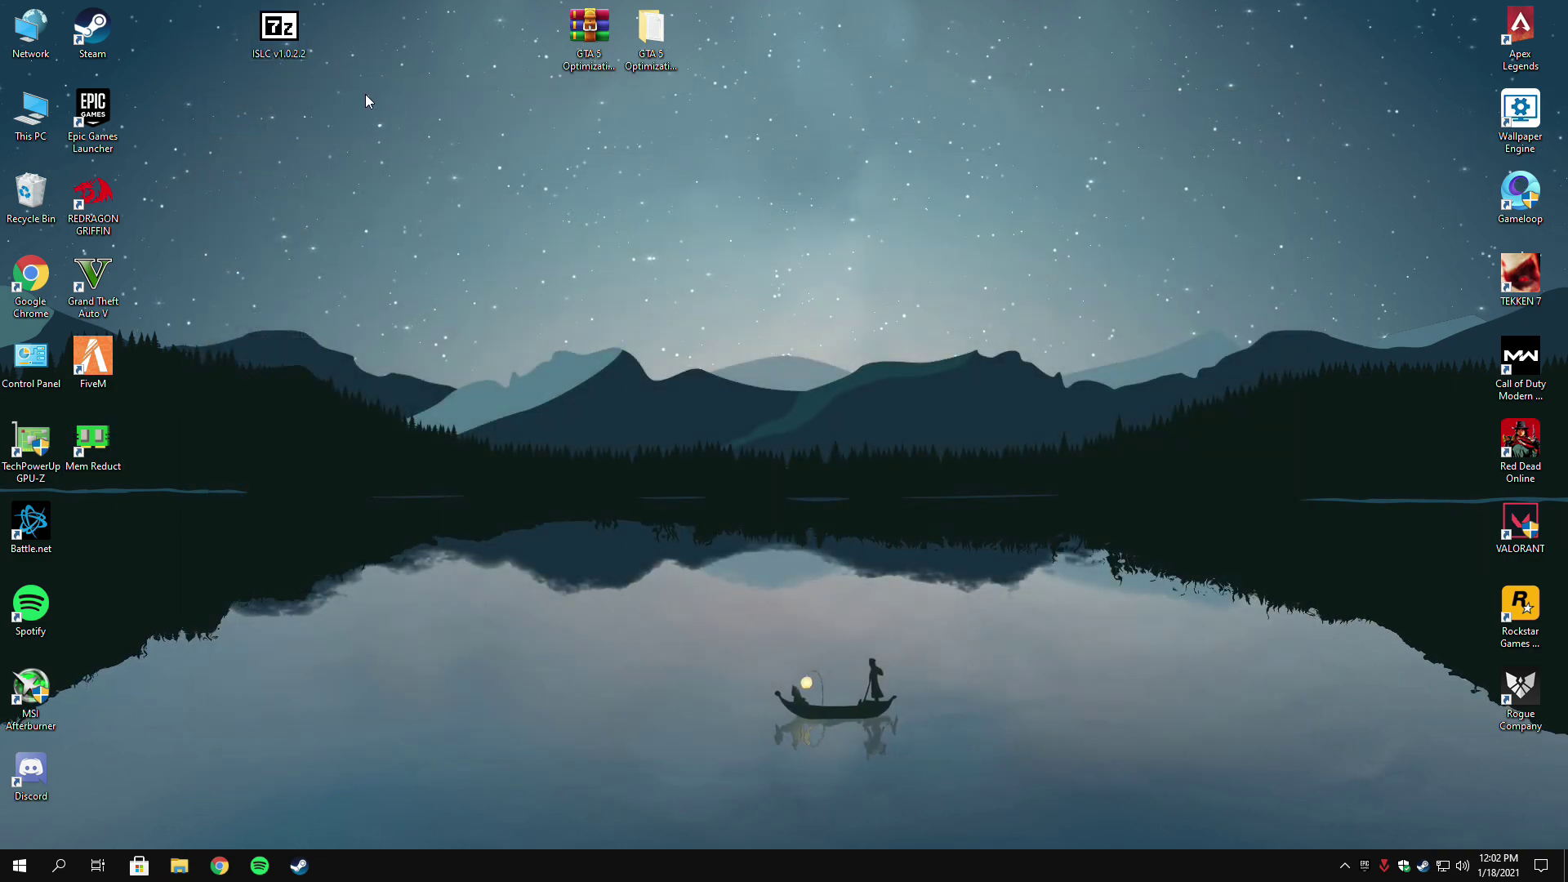
right_click(284, 38)
left_click(302, 68)
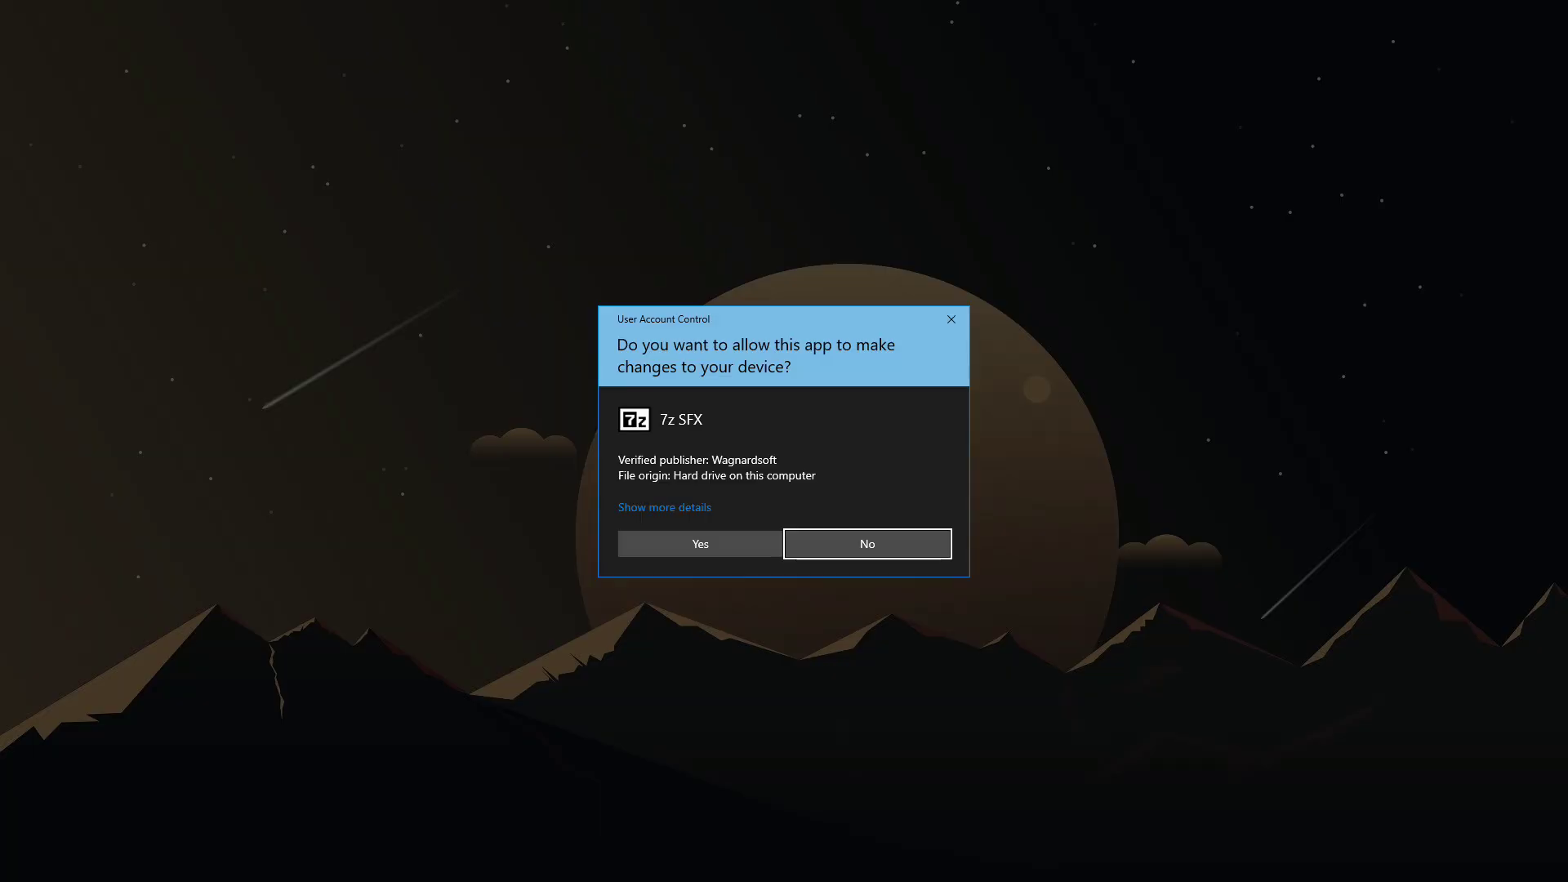
left_click(689, 543)
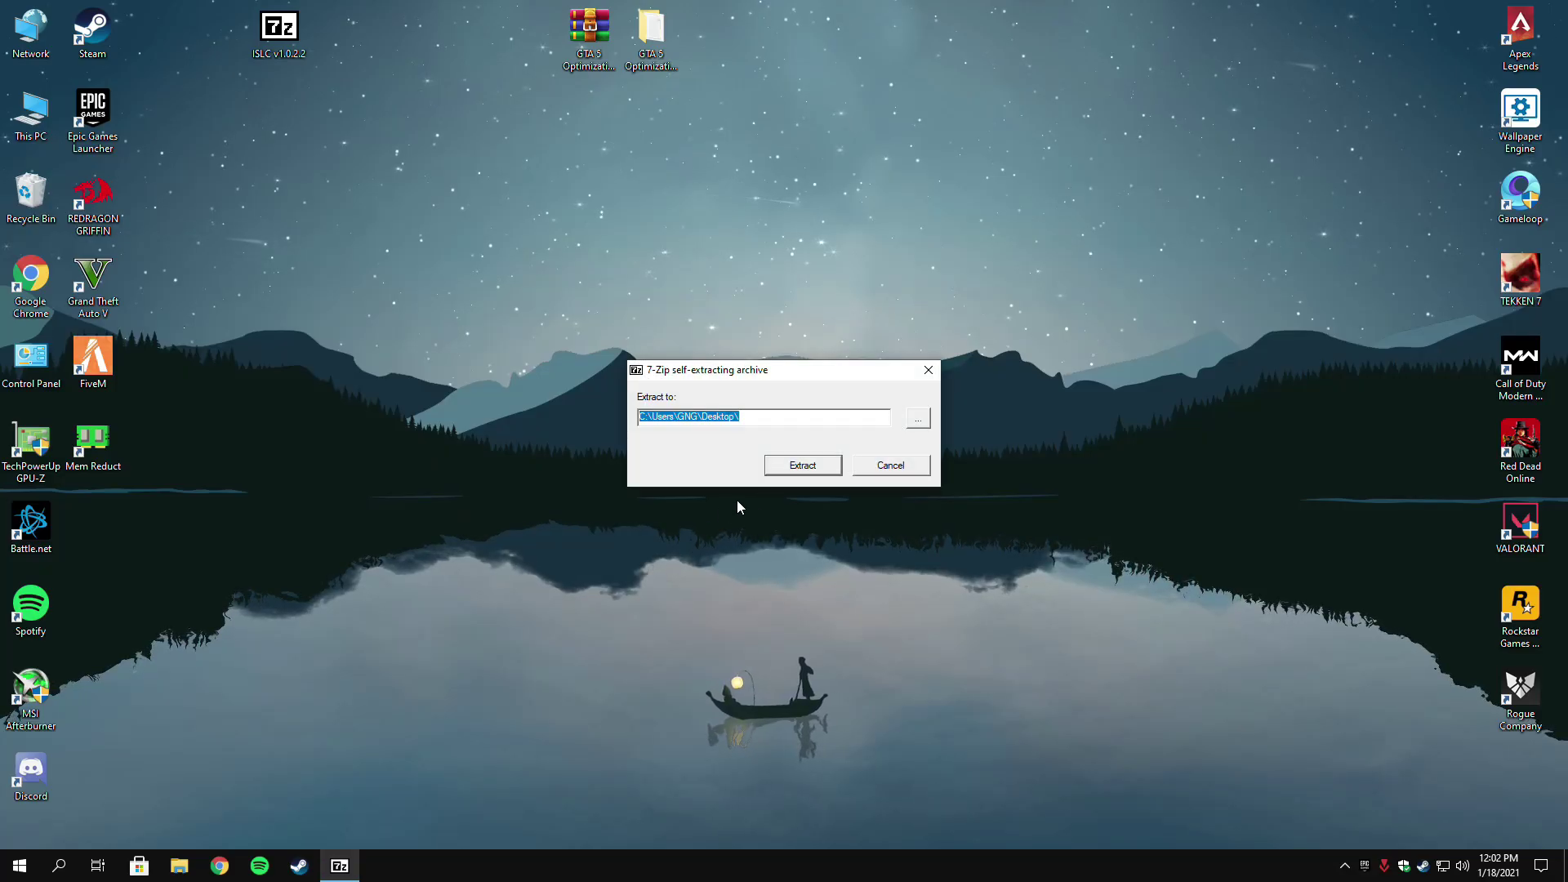
left_click(918, 418)
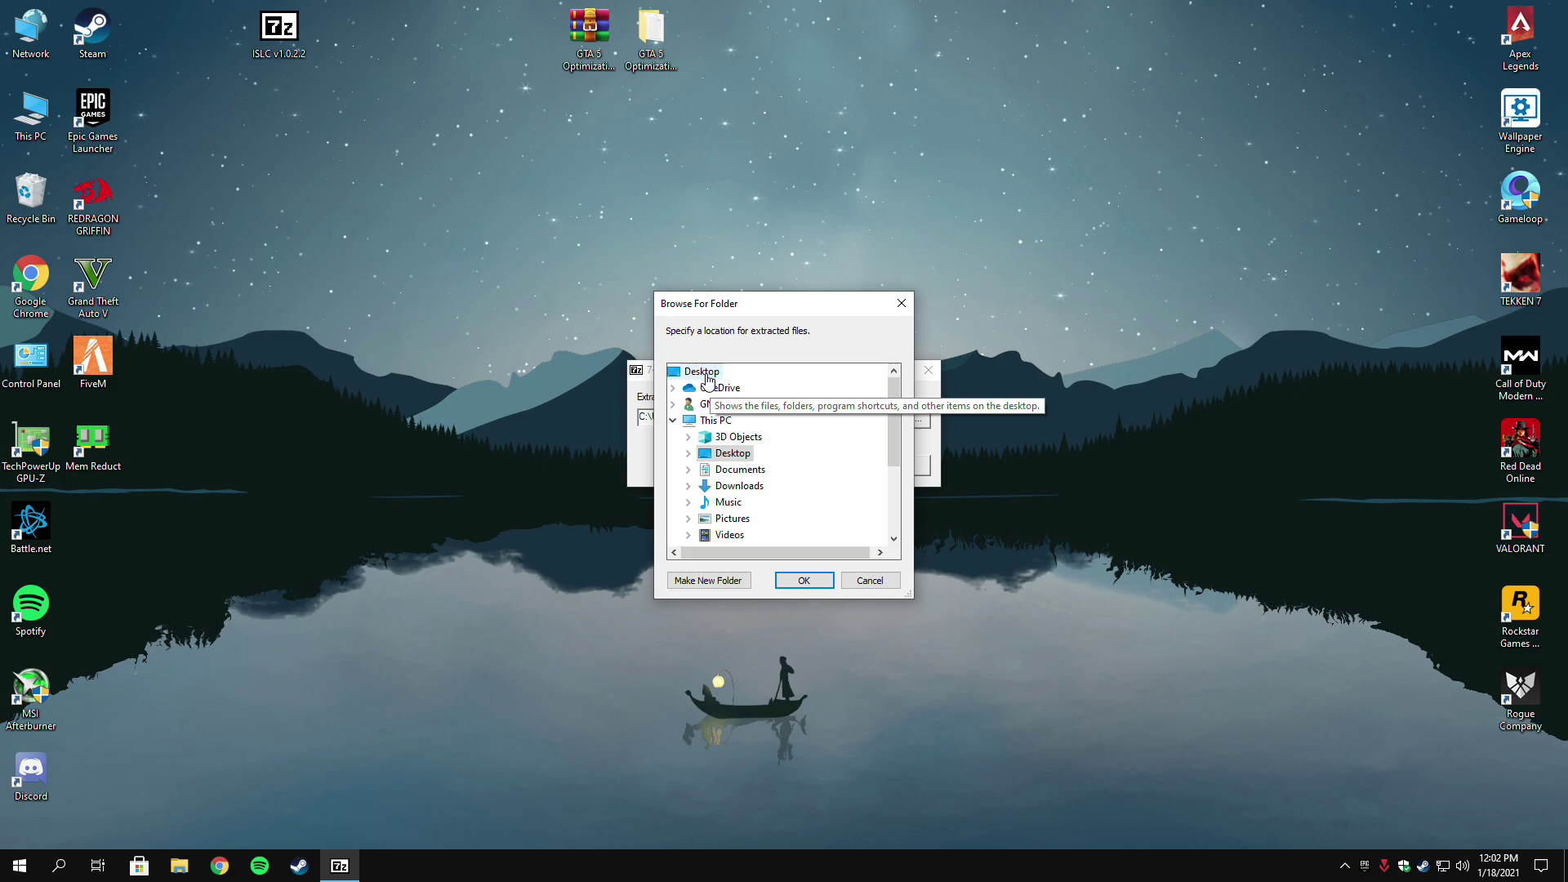
left_click(804, 580)
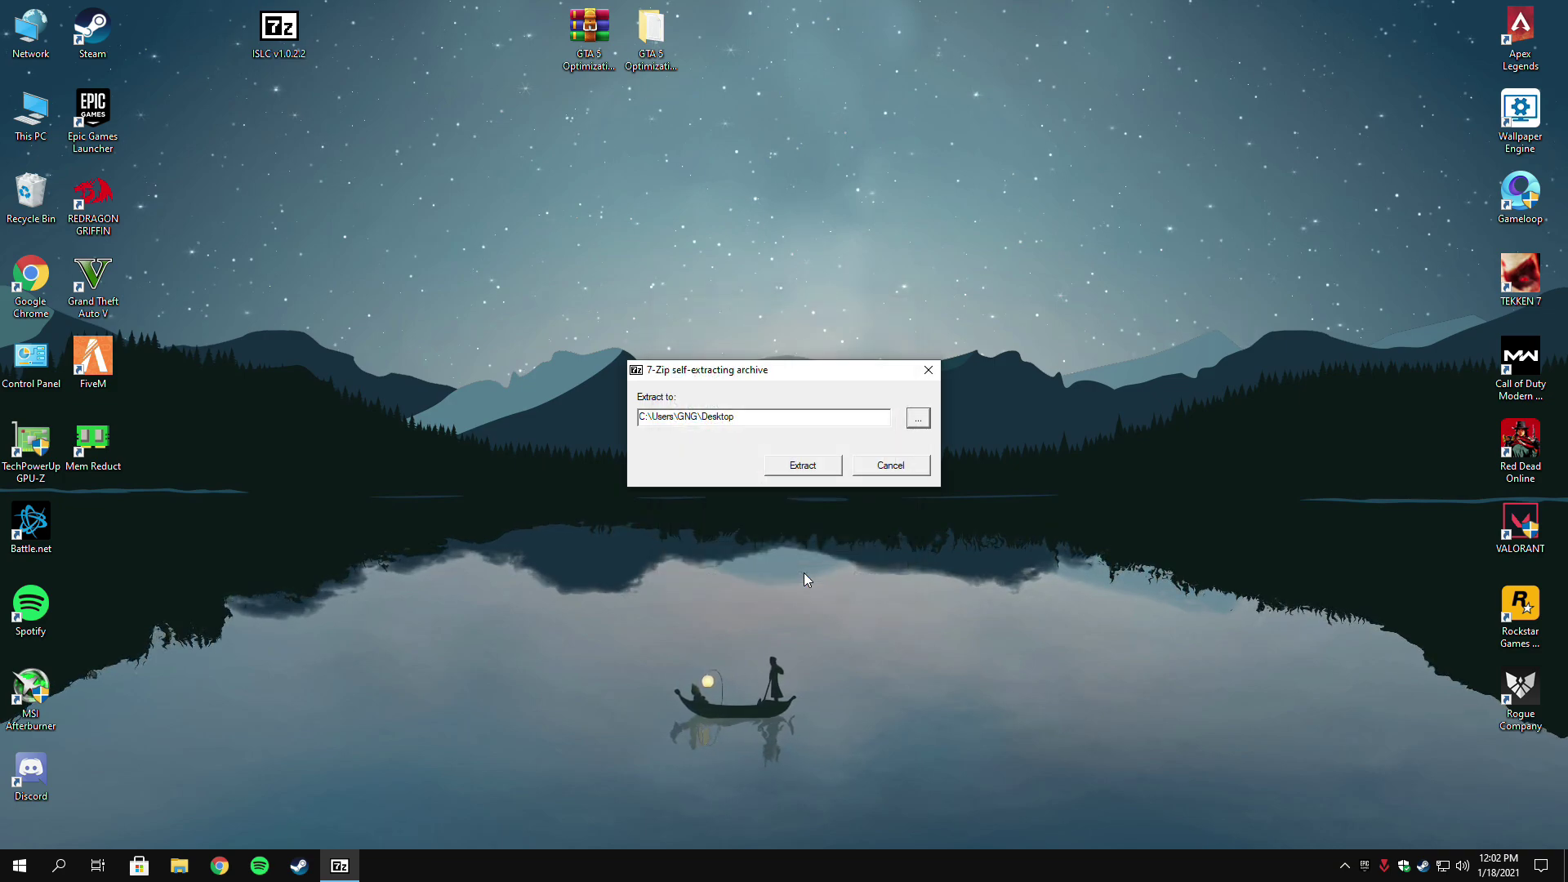
left_click(805, 469)
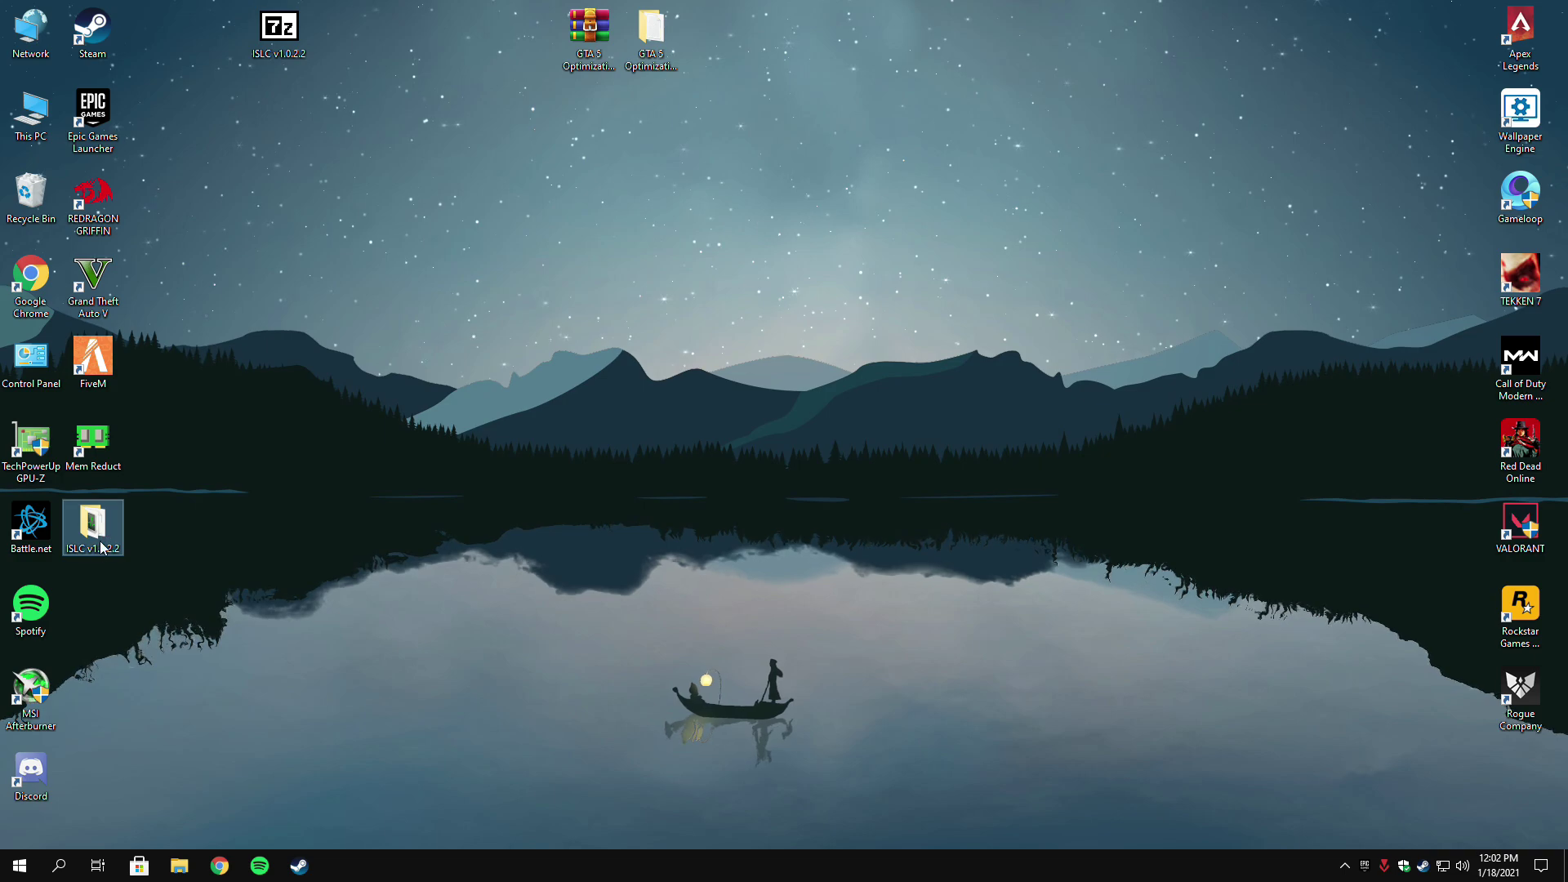
Place the extracted ISLC v1.0.2.2 folder beside its archive, launch Intelligent standby list cleaner ISLC from it with administrator permission, and close the folder.
left_click_drag(102, 547, 335, 45)
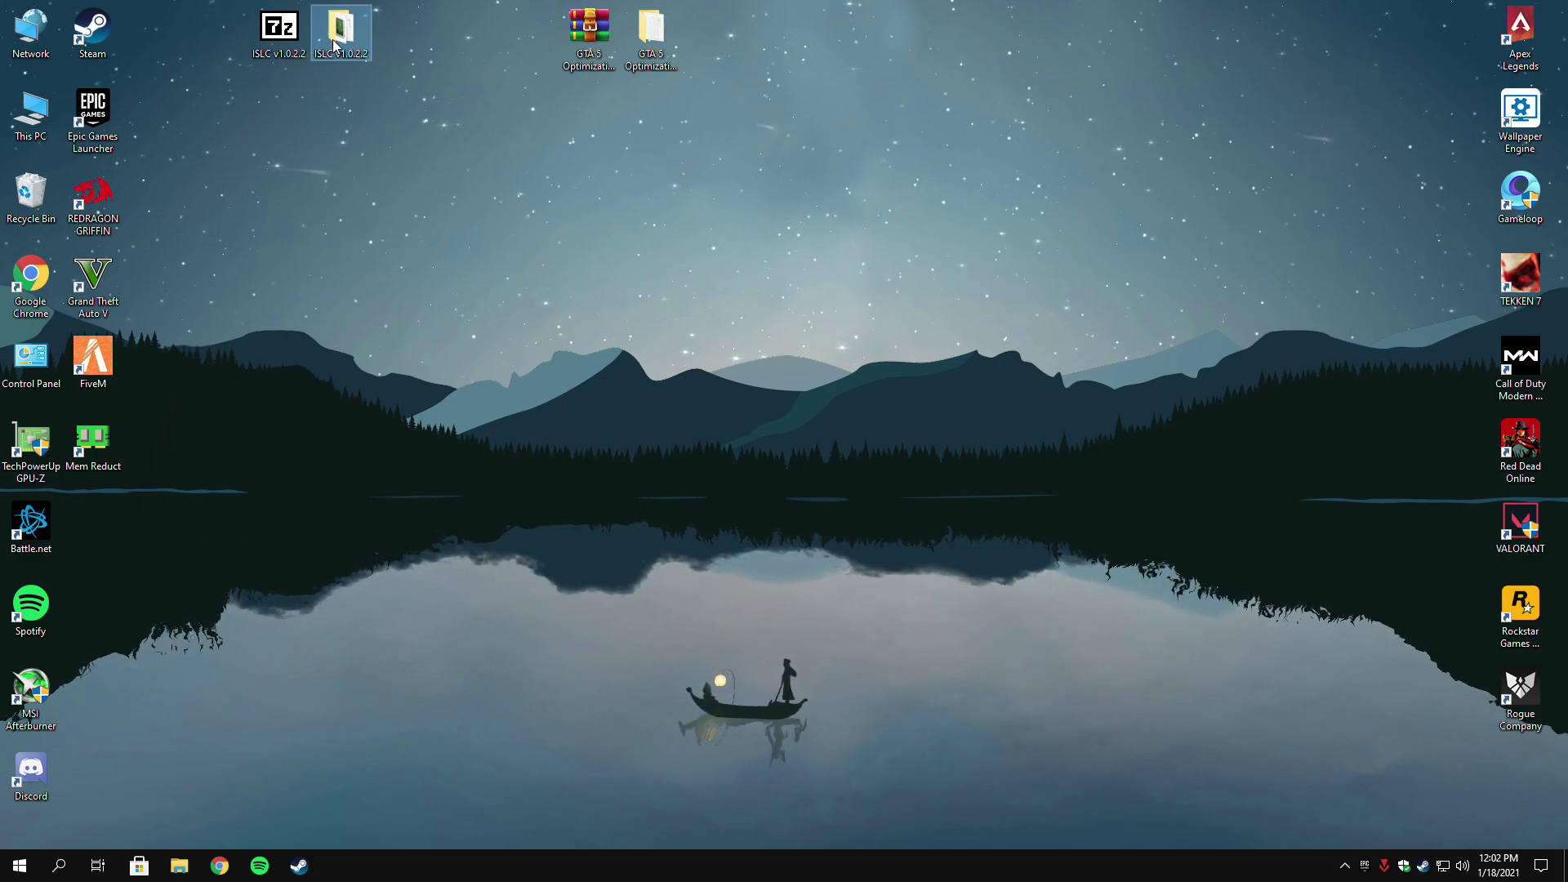
double_click(335, 44)
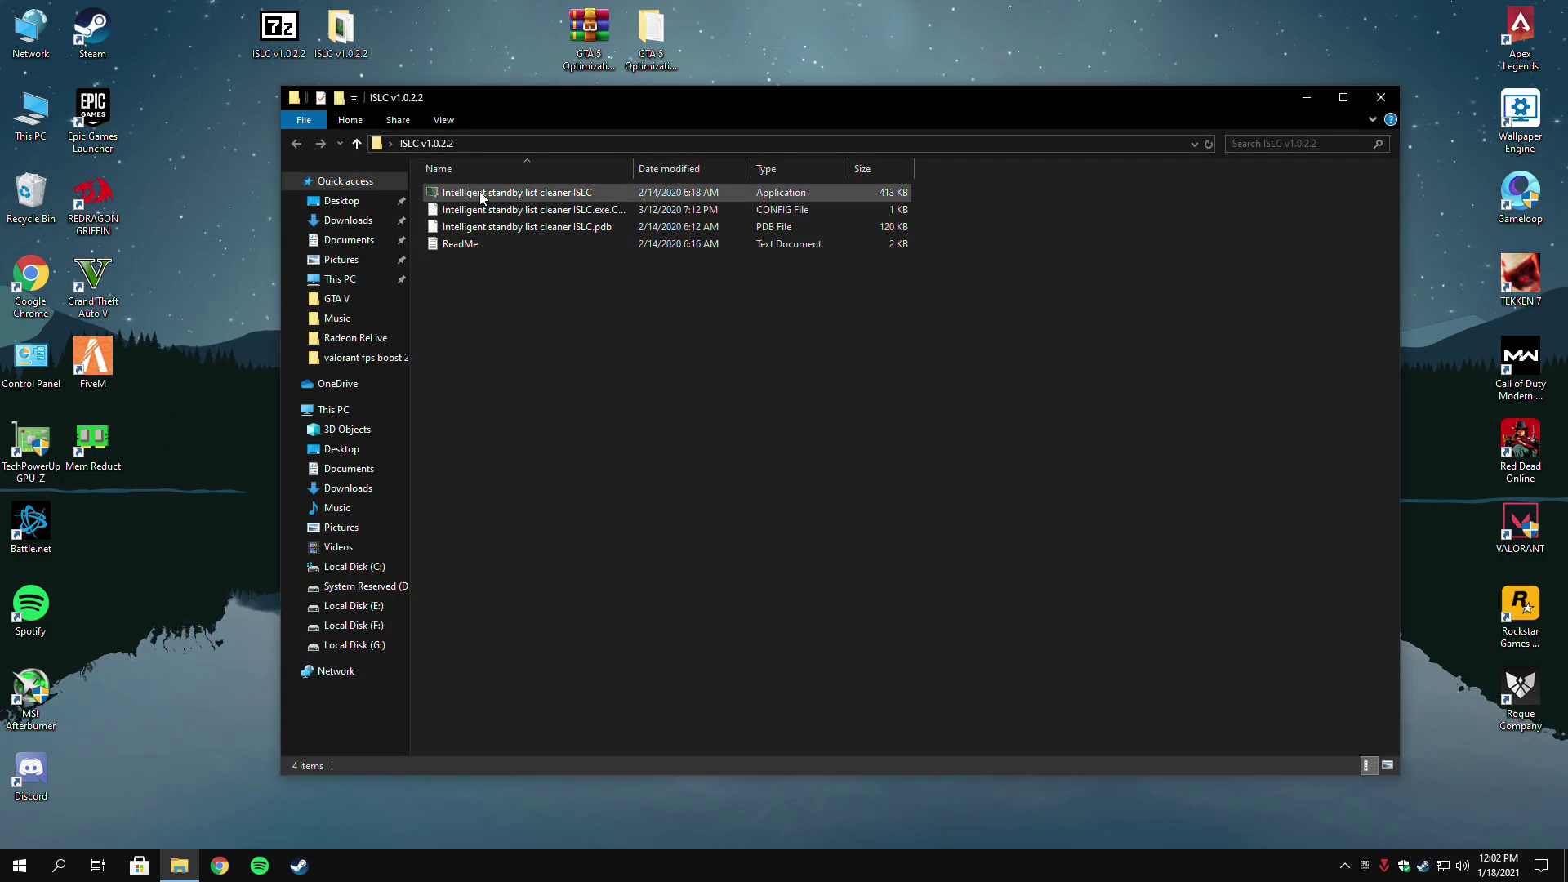
left_click(481, 194)
double_click(500, 195)
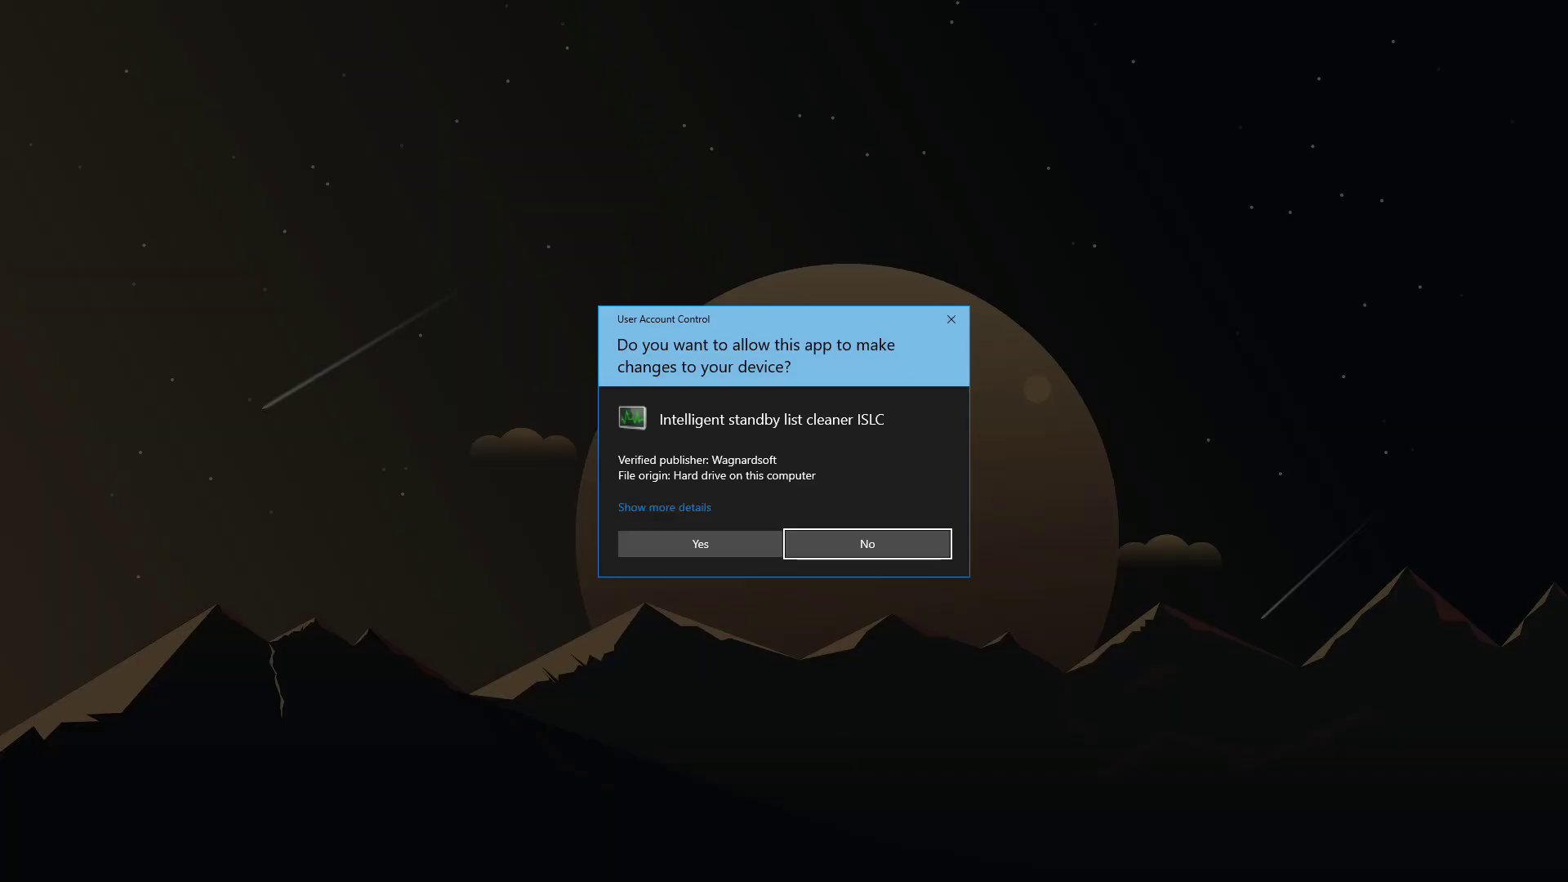
left_click(716, 551)
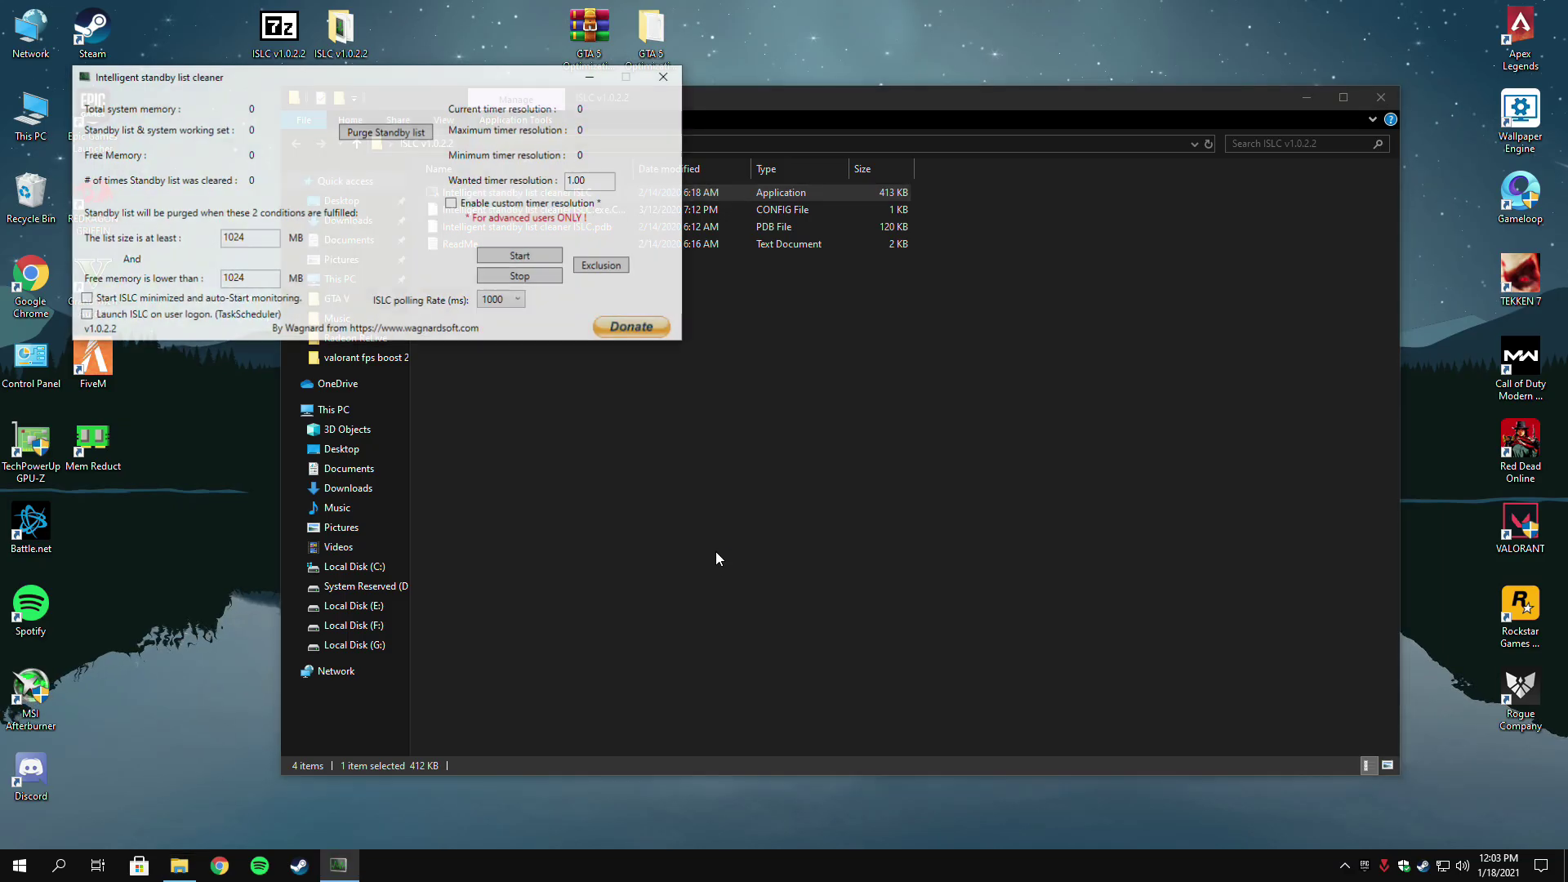
left_click(1381, 97)
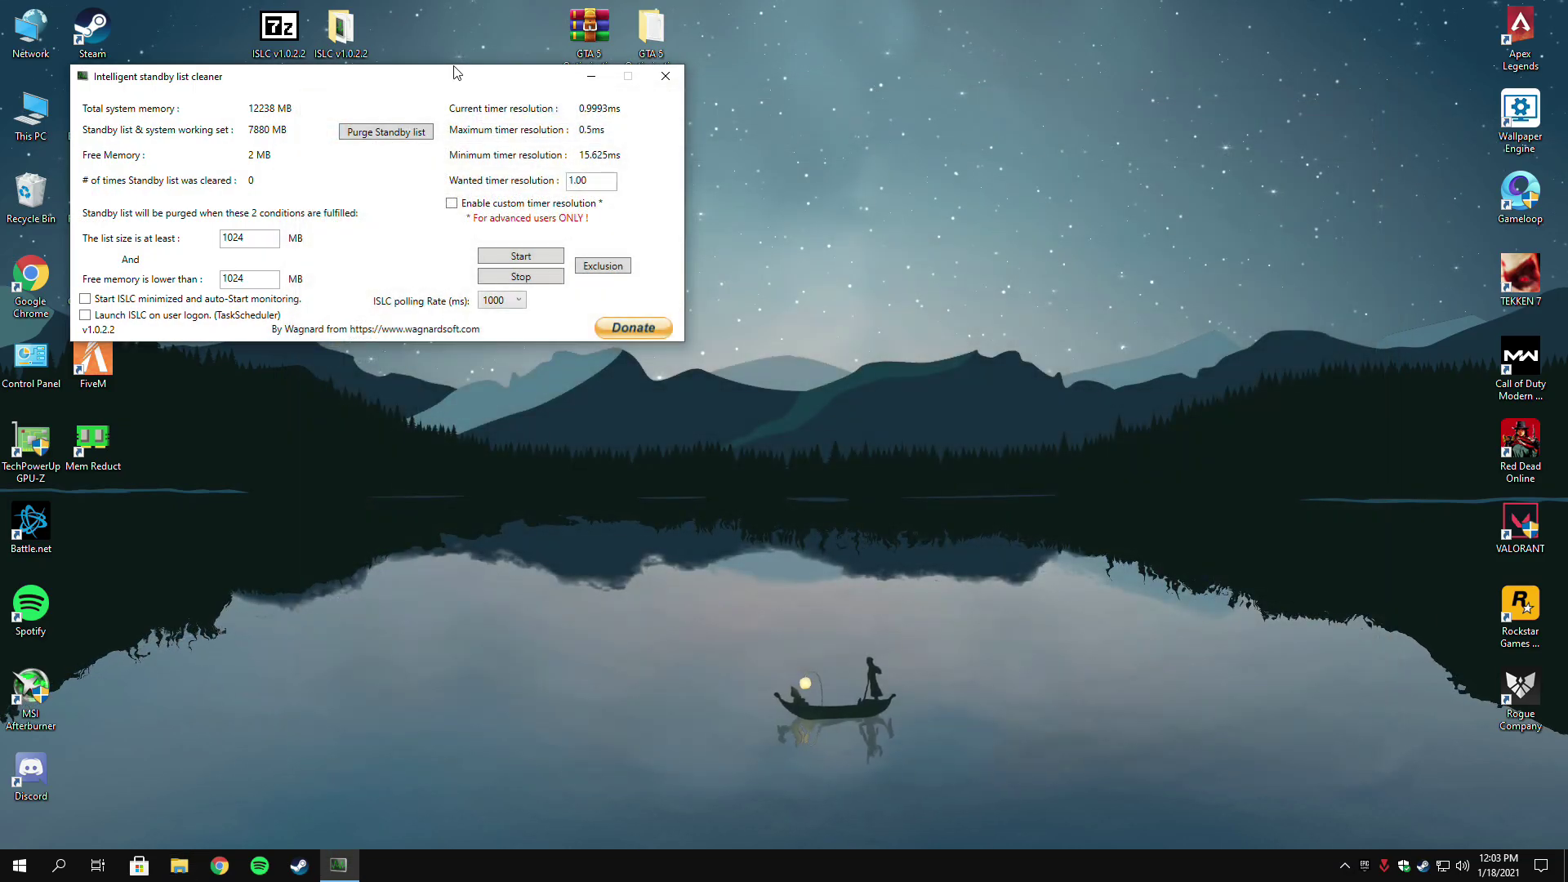
left_click_drag(418, 77, 812, 308)
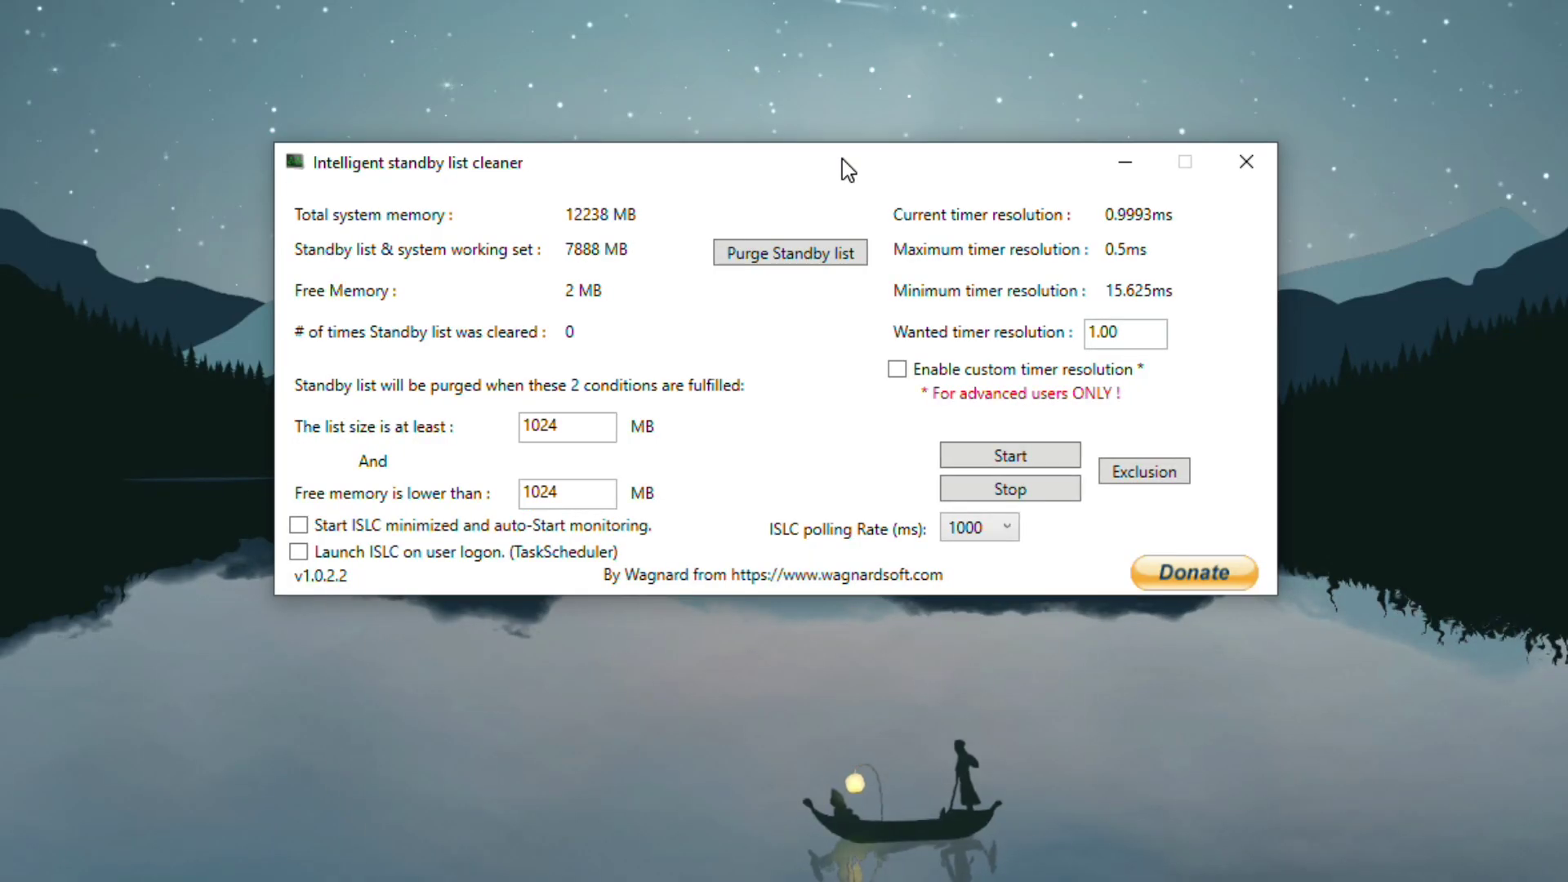
Set ISLC's free memory purge threshold to 6000 MB, half of the total memory, and its polling rate to 500 ms.
left_click_drag(583, 428, 504, 426)
left_click(555, 426)
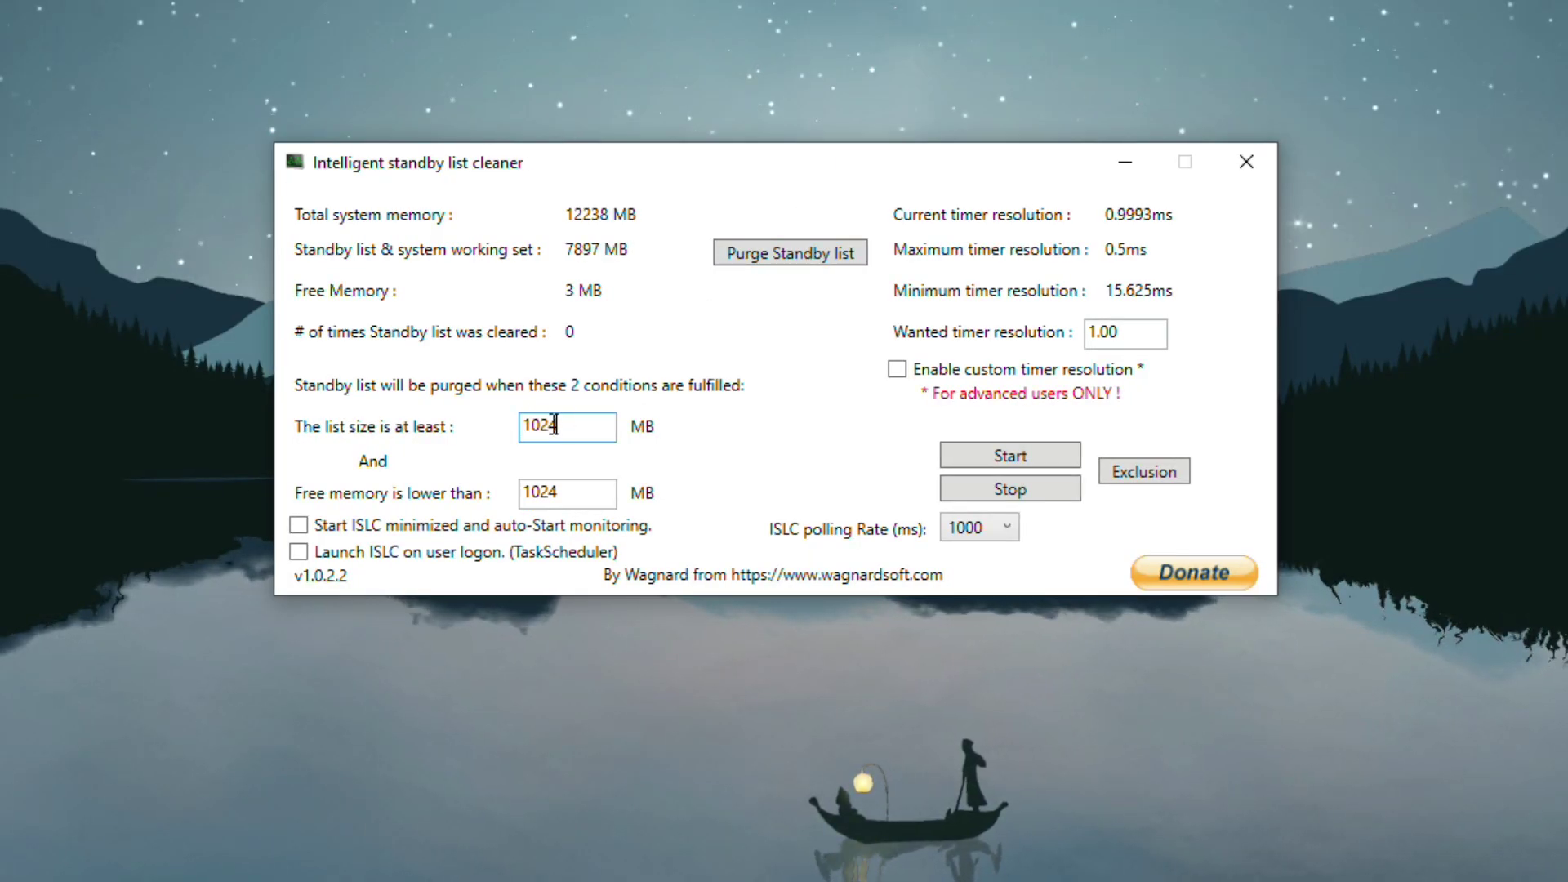
left_click(569, 437)
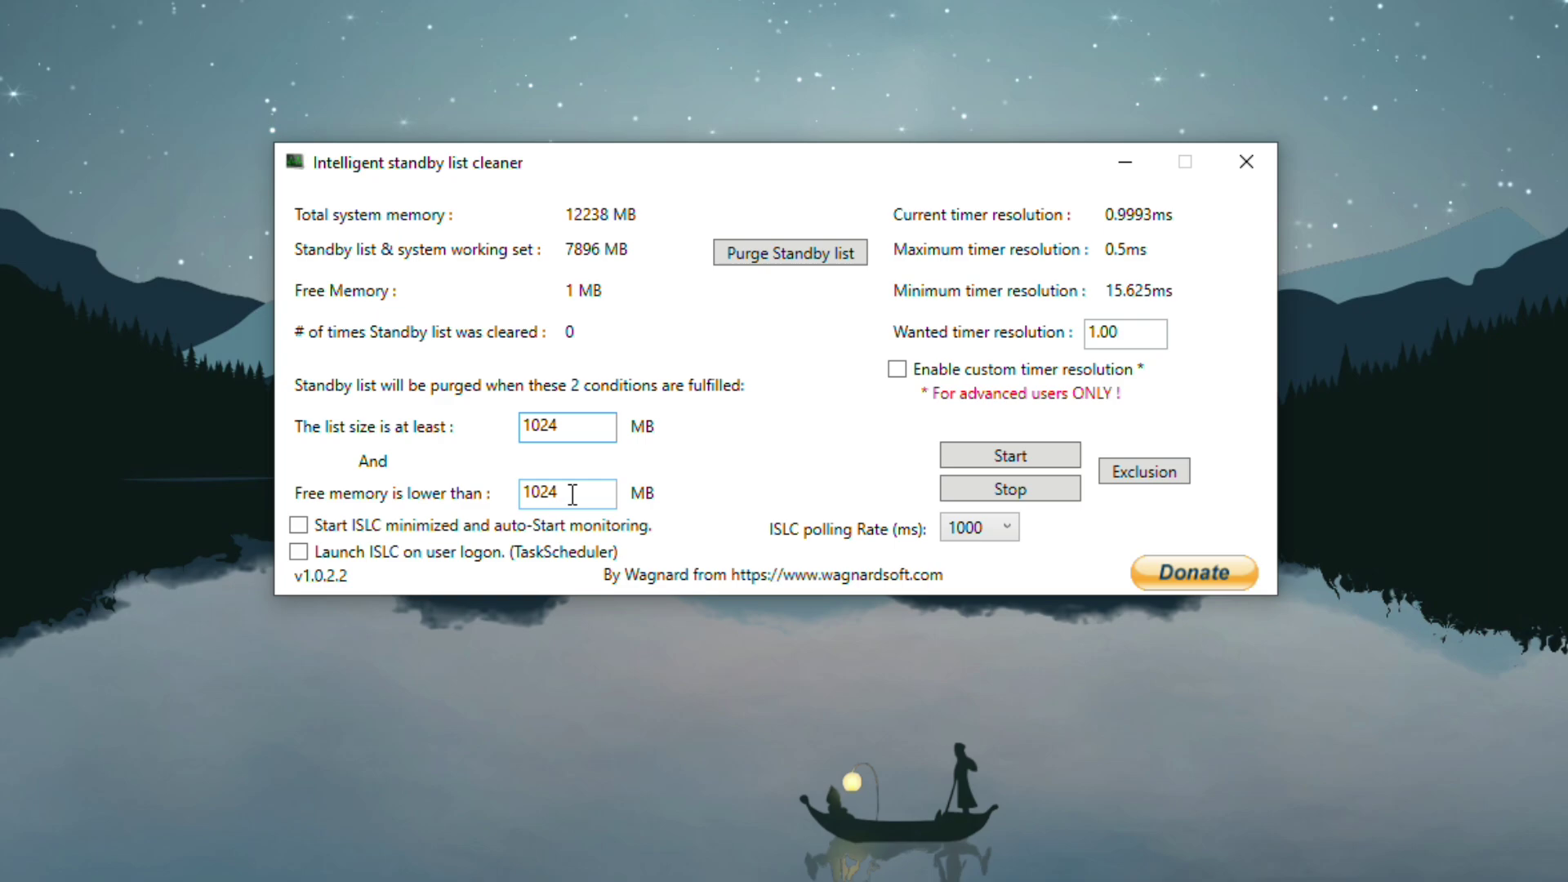
left_click_drag(573, 494, 496, 497)
key("BackSpace")
type("6000")
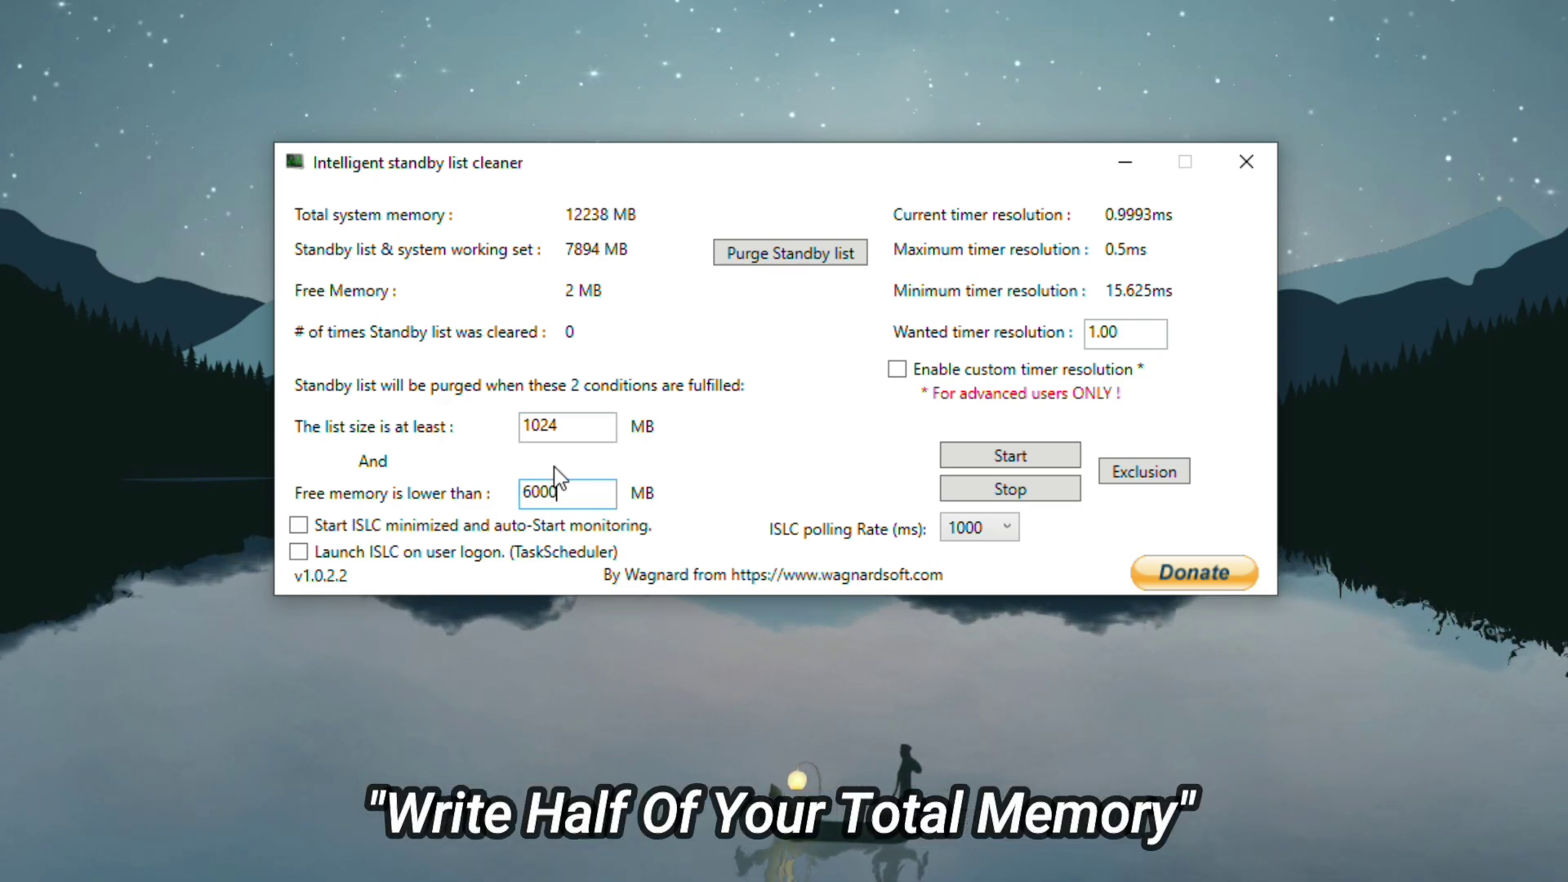
left_click(971, 537)
left_click(977, 585)
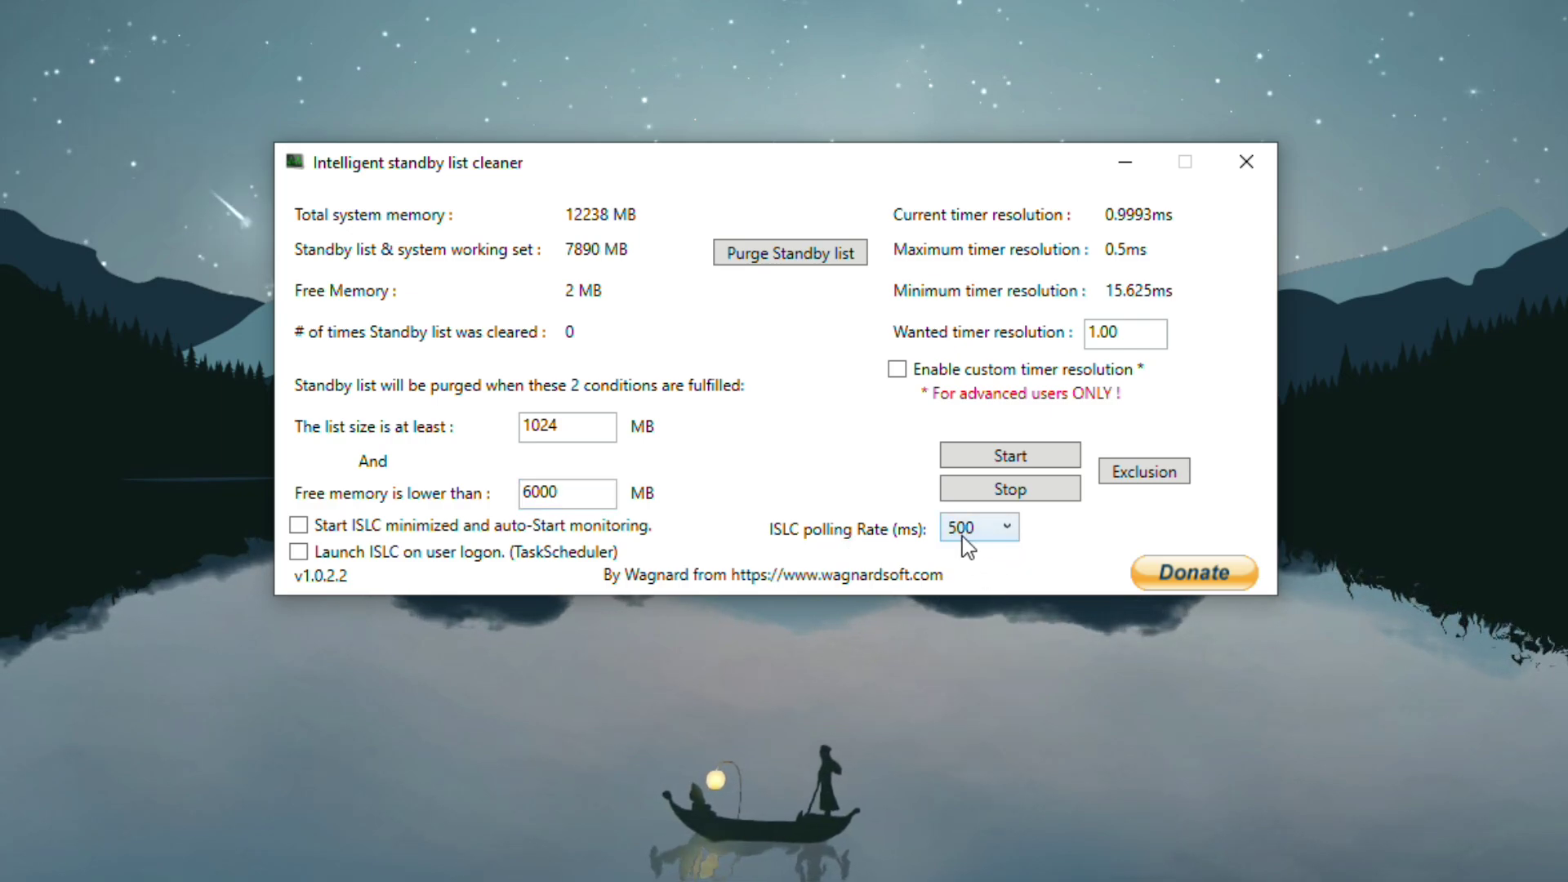
Set the wanted timer resolution to 0.50 and enable custom timer resolution.
left_click_drag(1121, 335, 1078, 339)
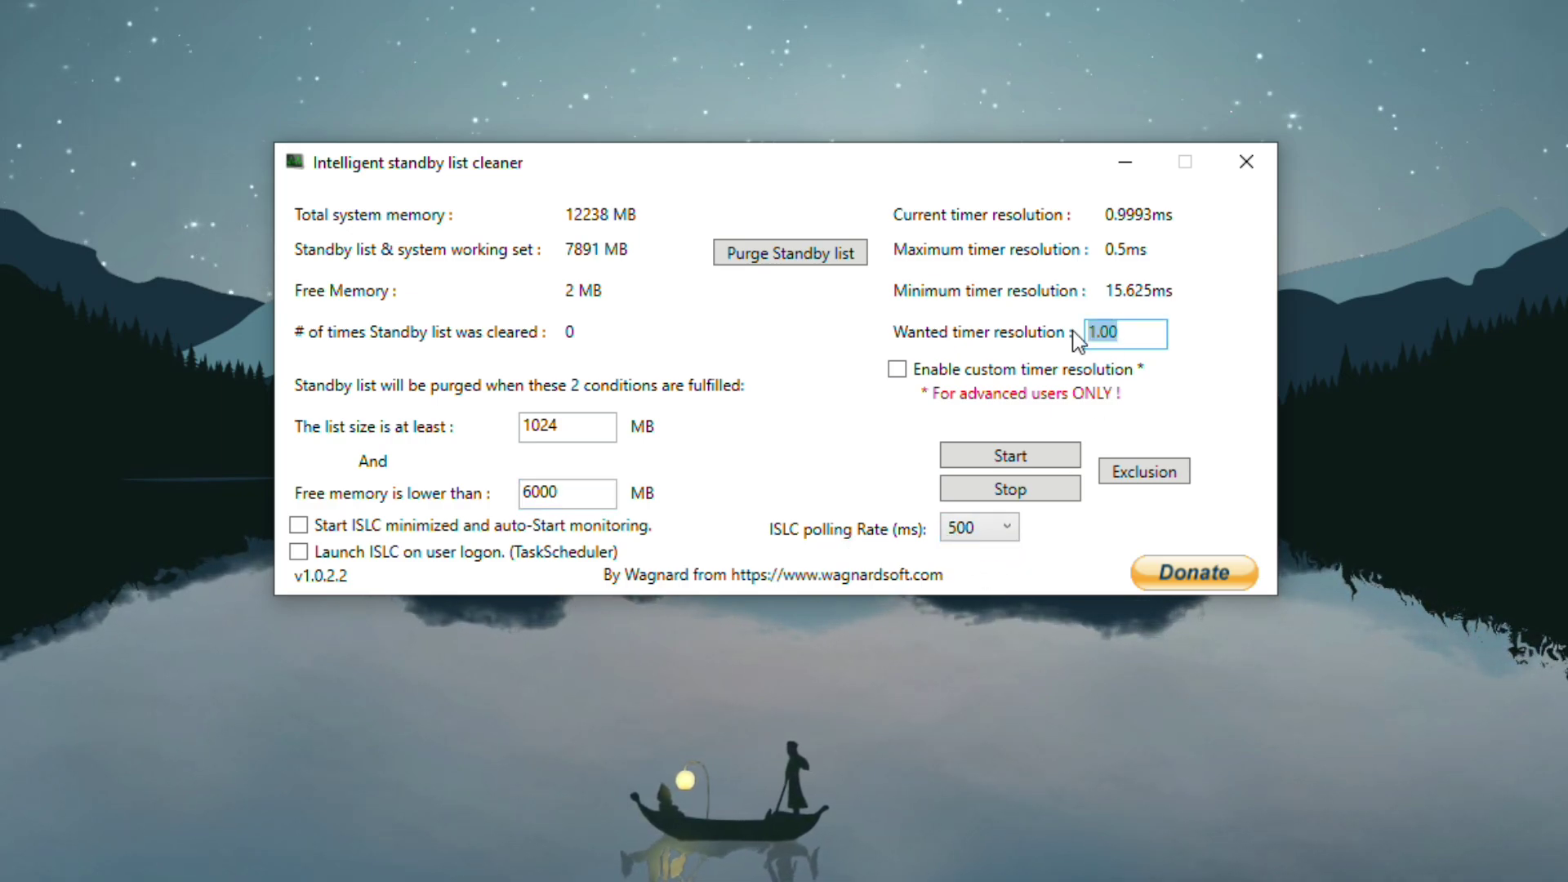
key("BackSpace")
type("0.50")
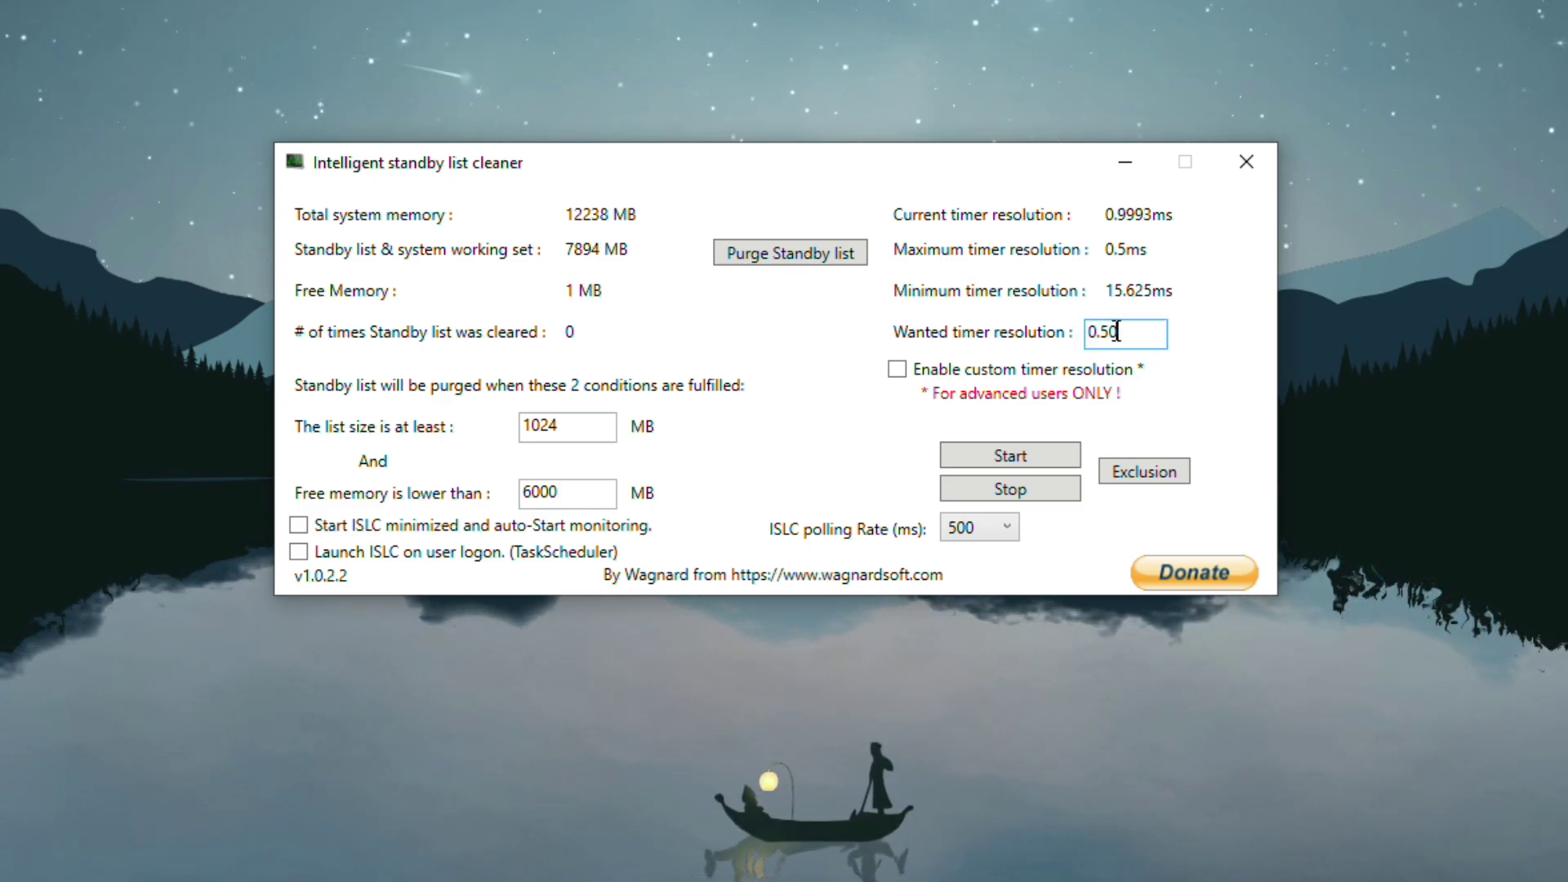
left_click(897, 370)
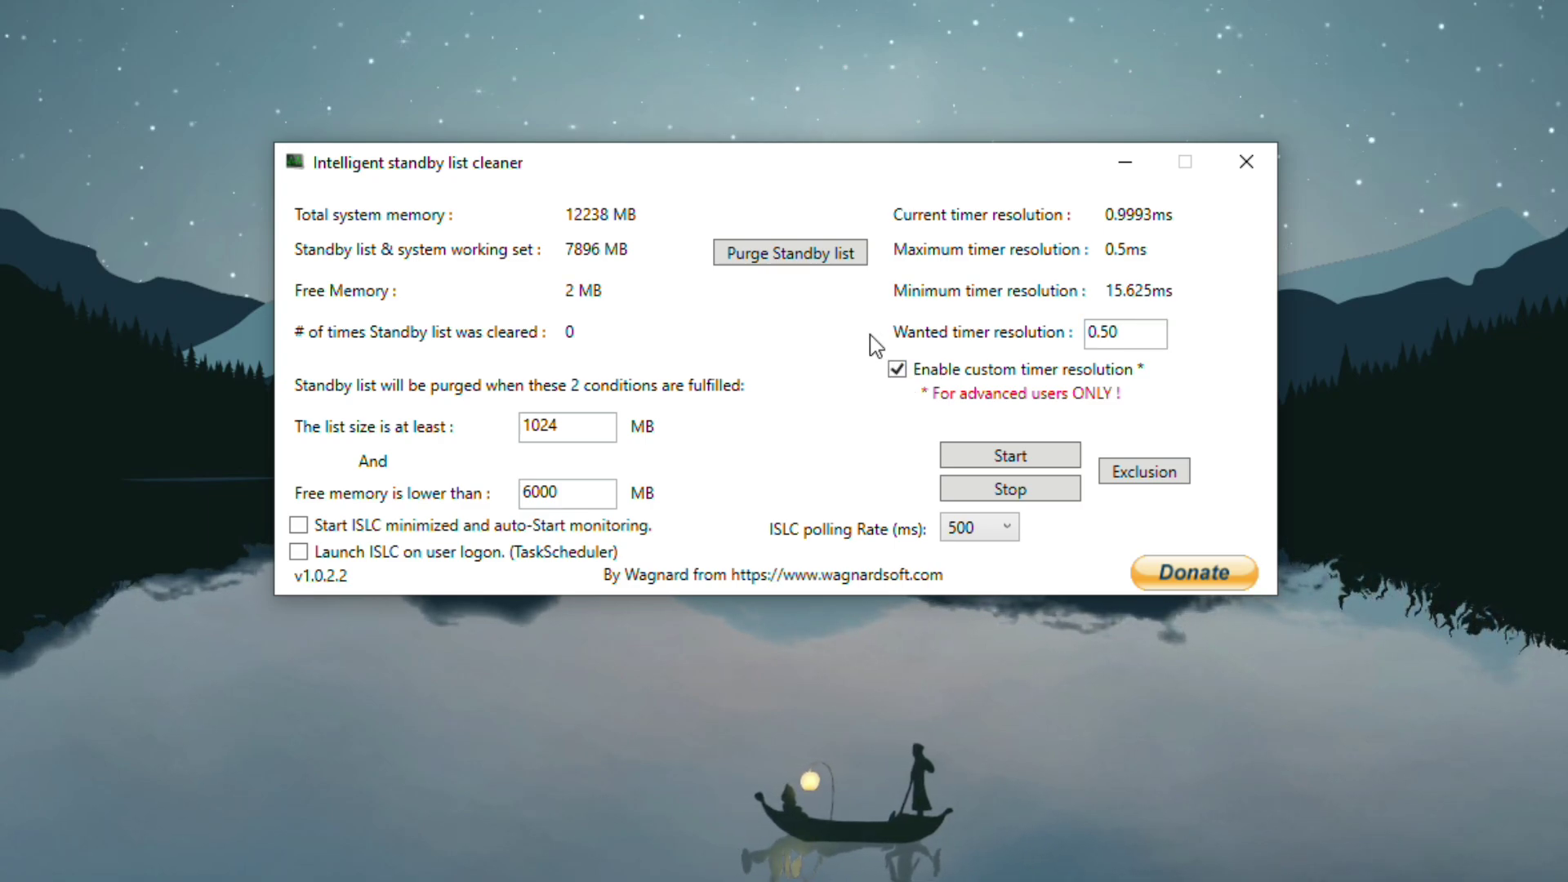
Purge the standby list, start ISLC's monitoring, and minimize its window.
left_click(791, 257)
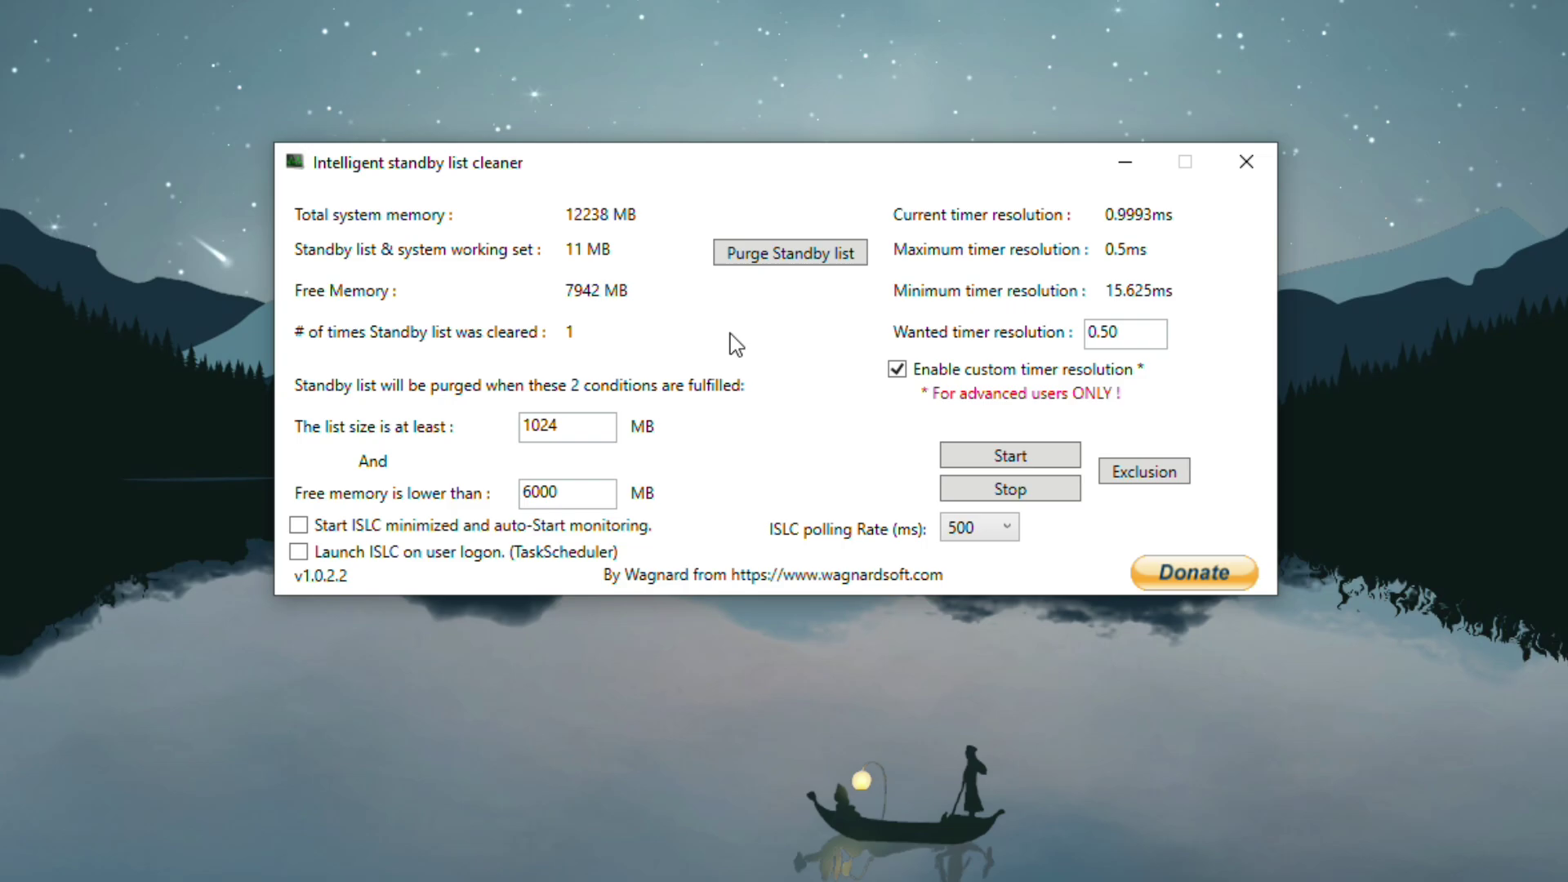
left_click(1010, 457)
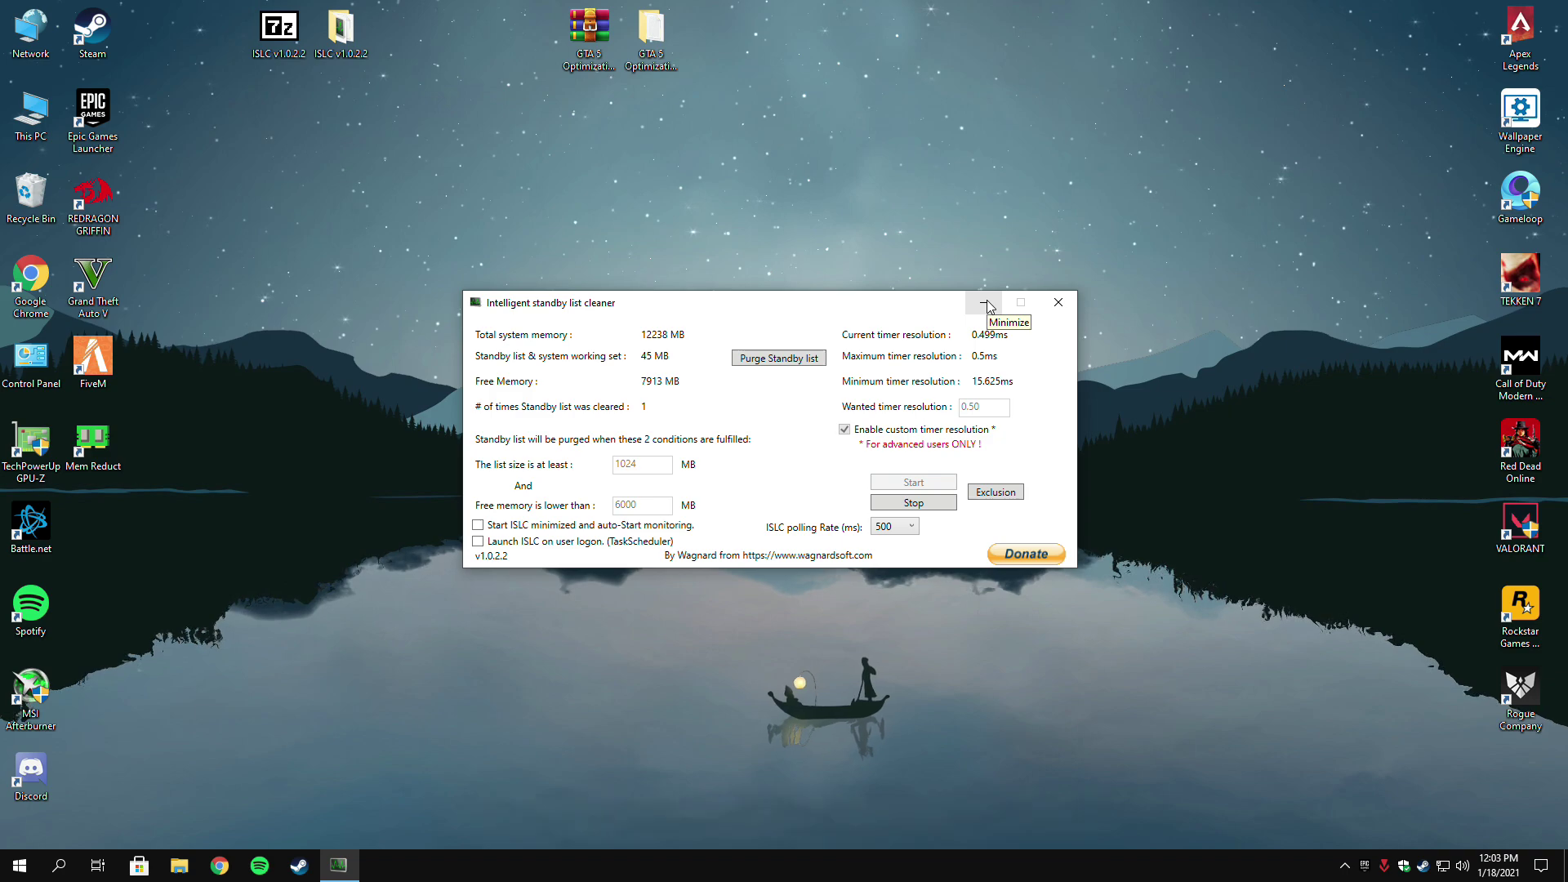
left_click(988, 305)
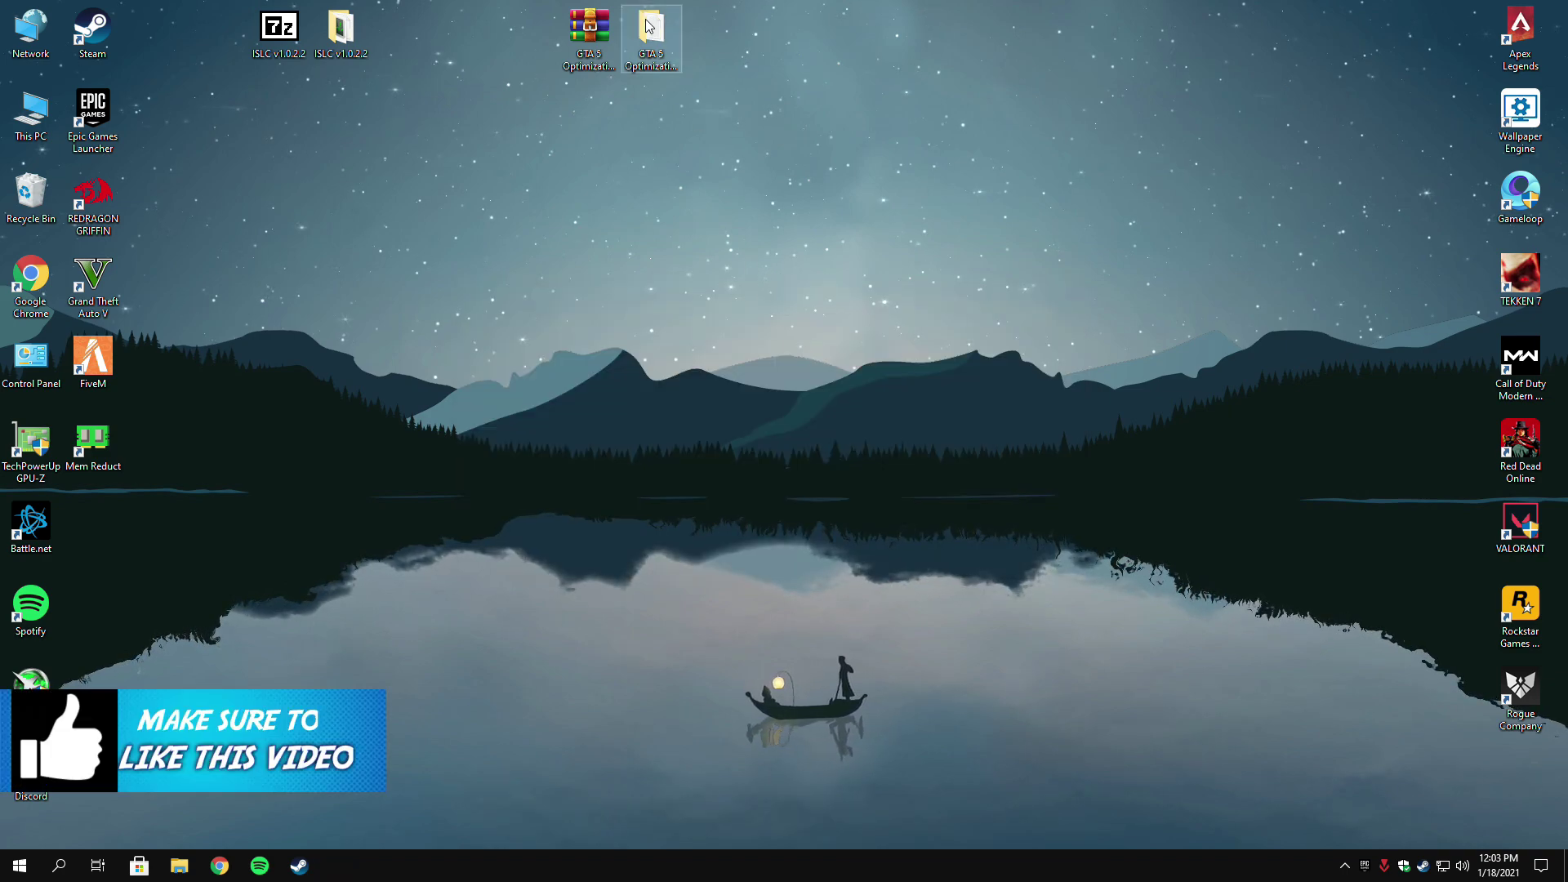
Open the optimization pack's "4- Programs" folder and launch processlassosetup64, allowing it to make changes to the device.
left_click(651, 44)
double_click(650, 44)
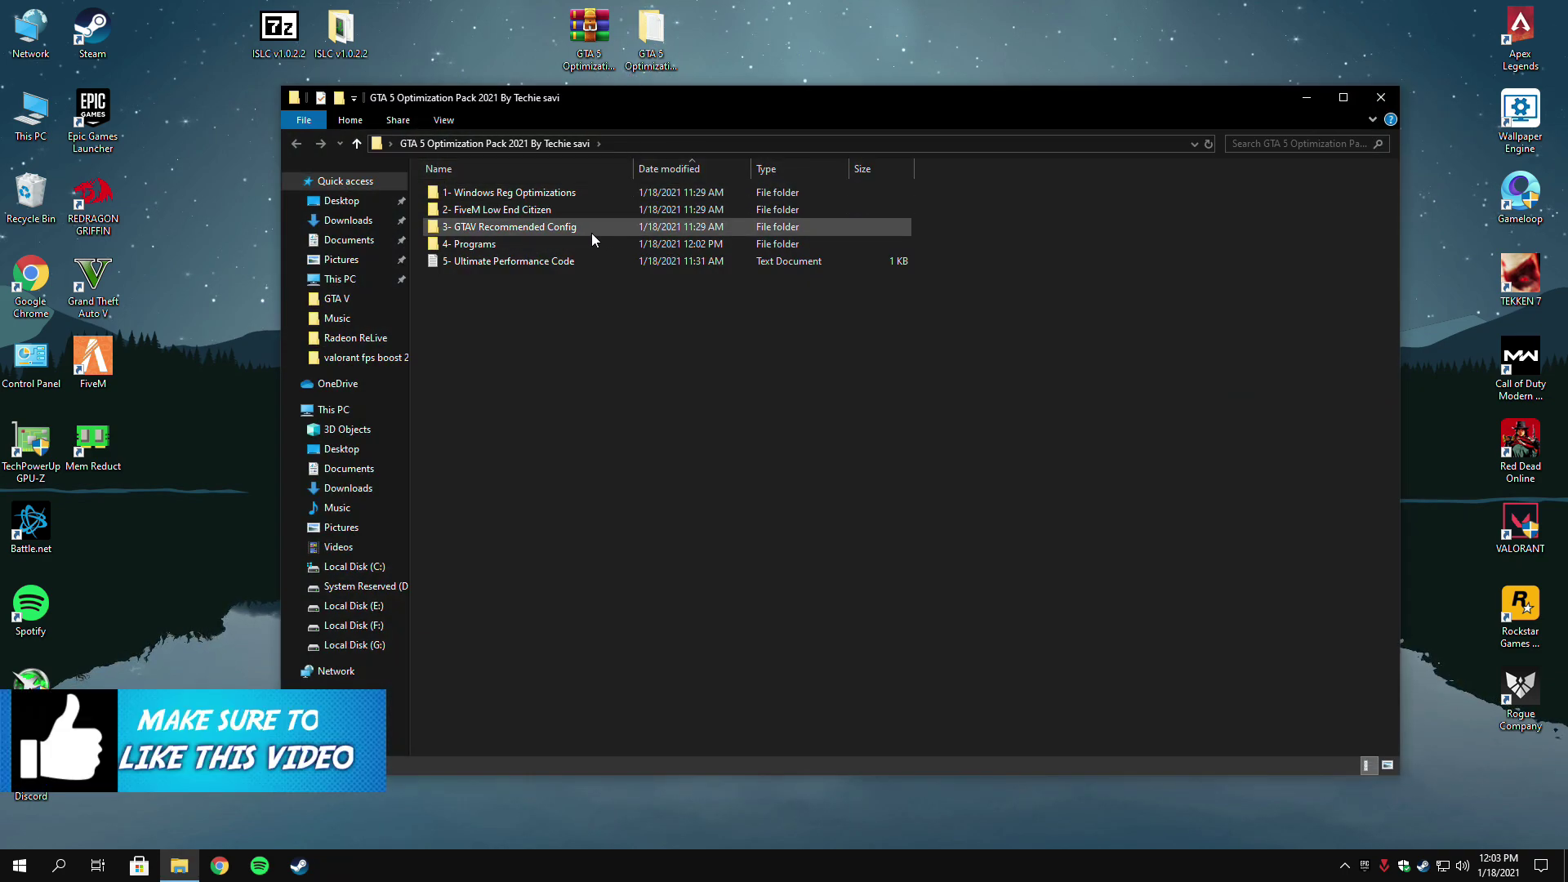
left_click(482, 247)
double_click(468, 245)
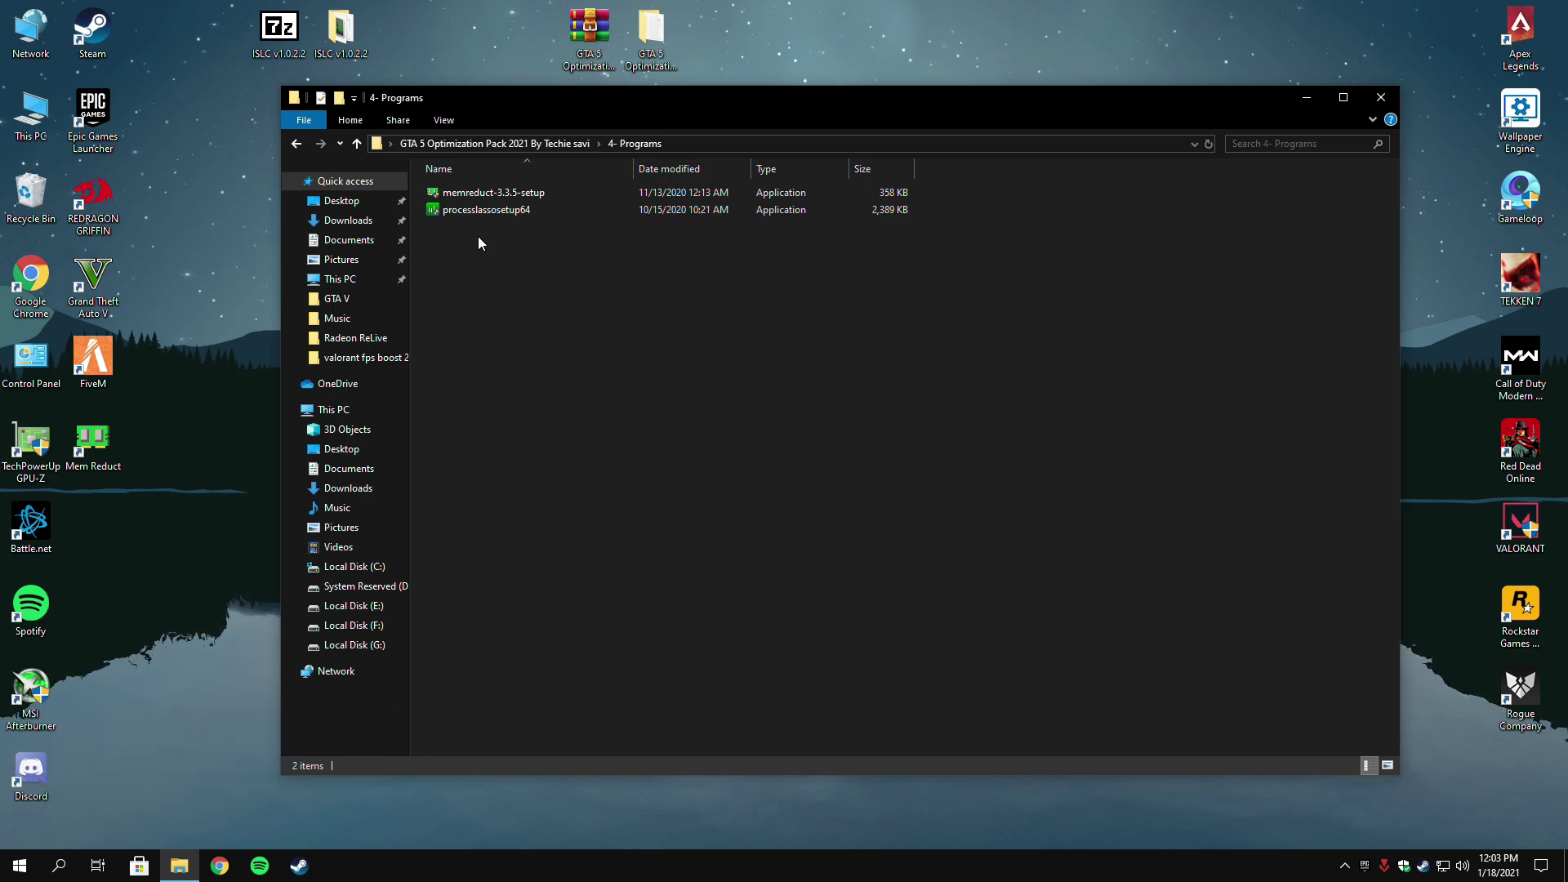
left_click(484, 214)
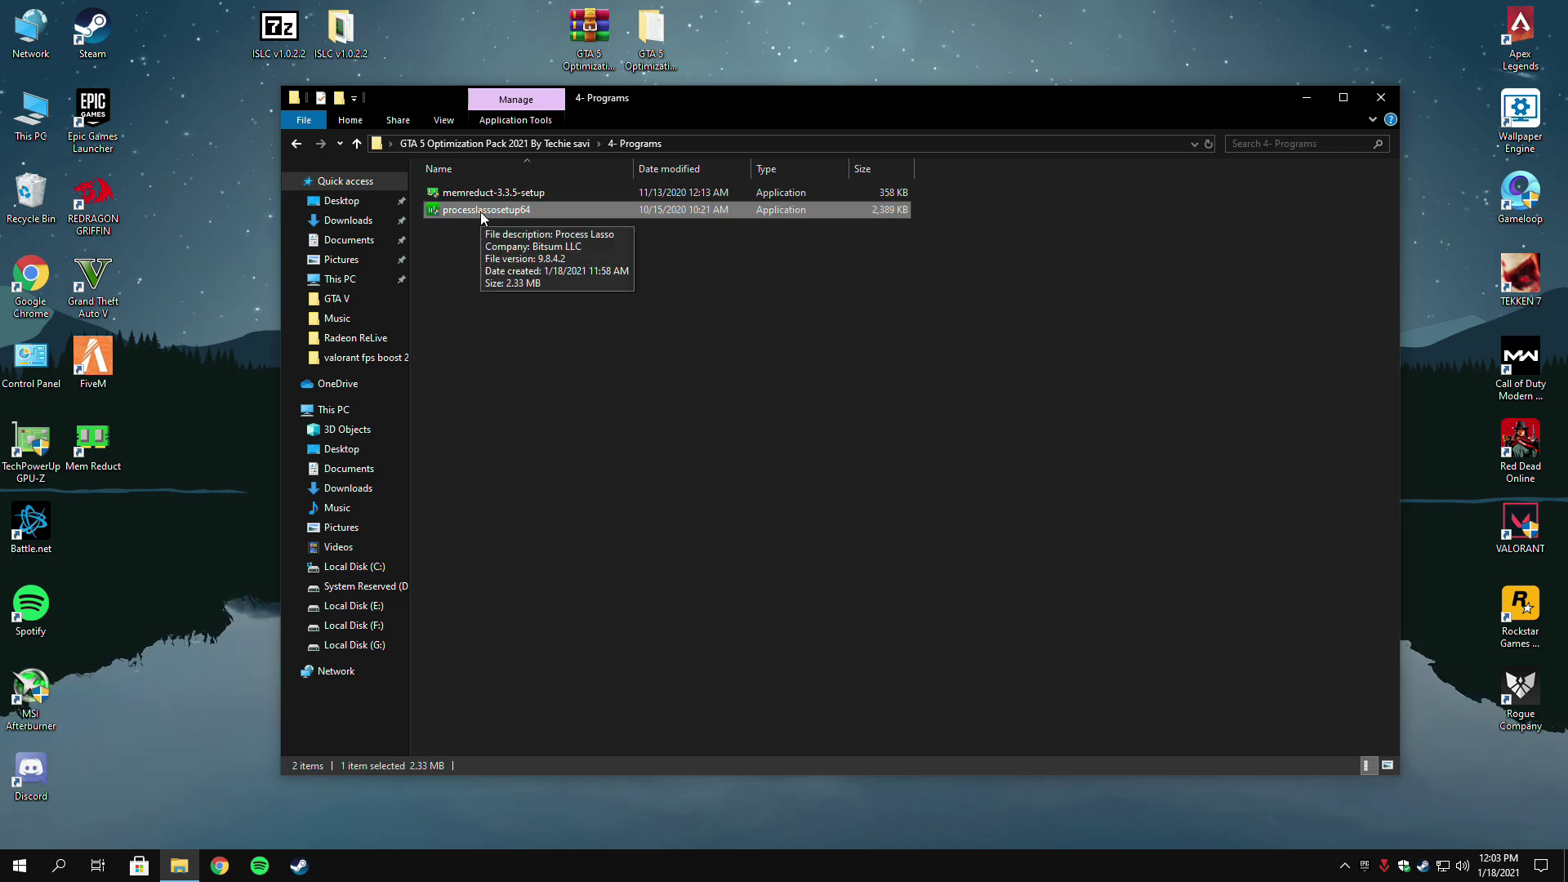
double_click(480, 213)
left_click(698, 549)
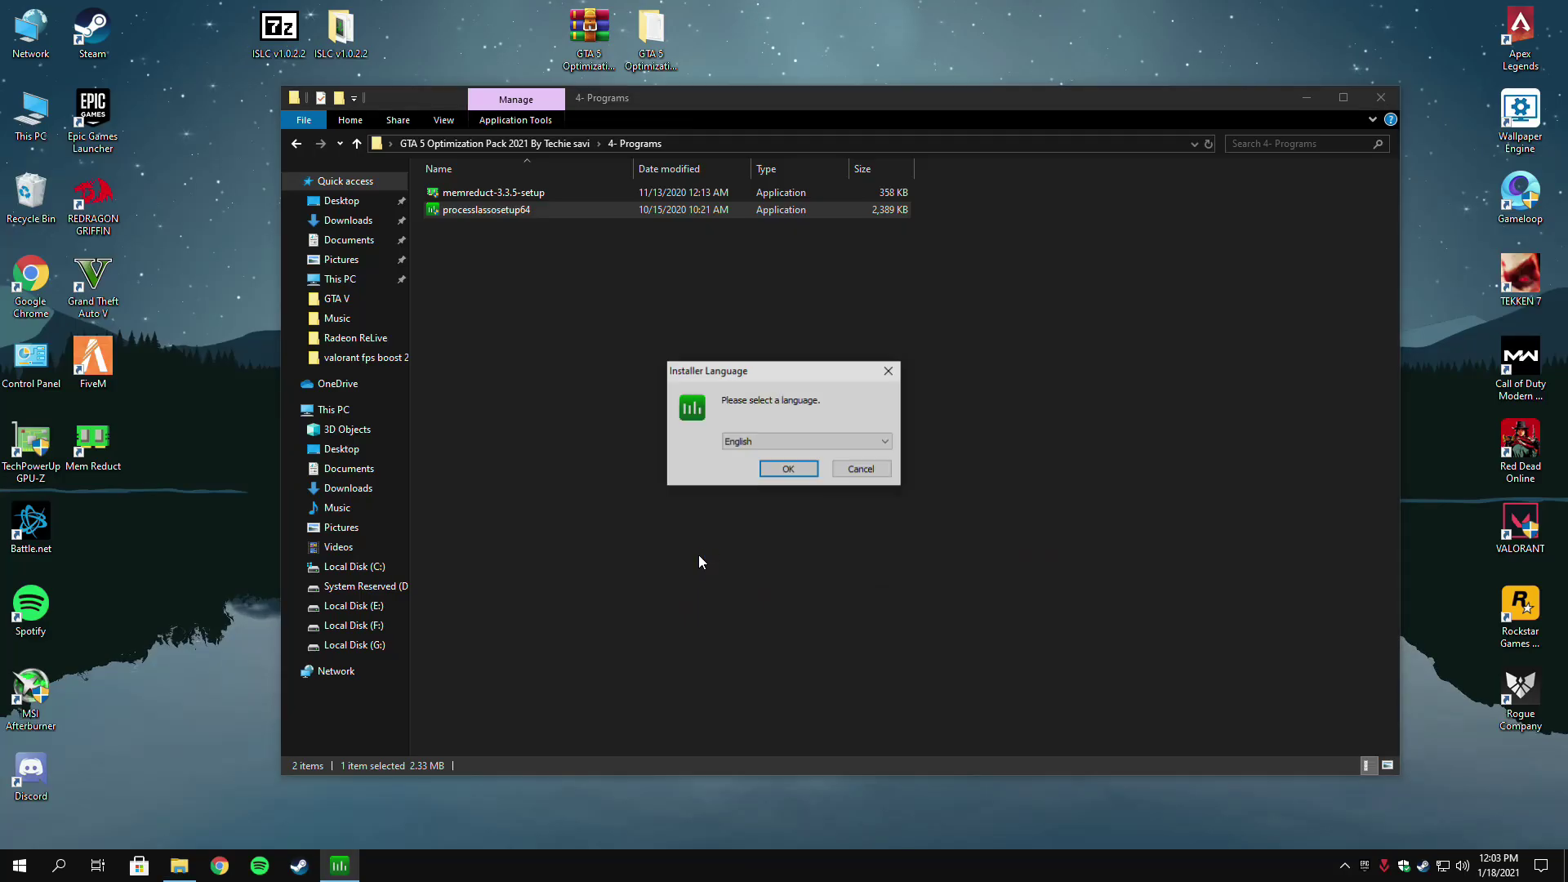
Install Process Lasso in English with the default components in C:\Program Files\Process Lasso, and close the "4- Programs" folder.
left_click(789, 467)
left_click(871, 562)
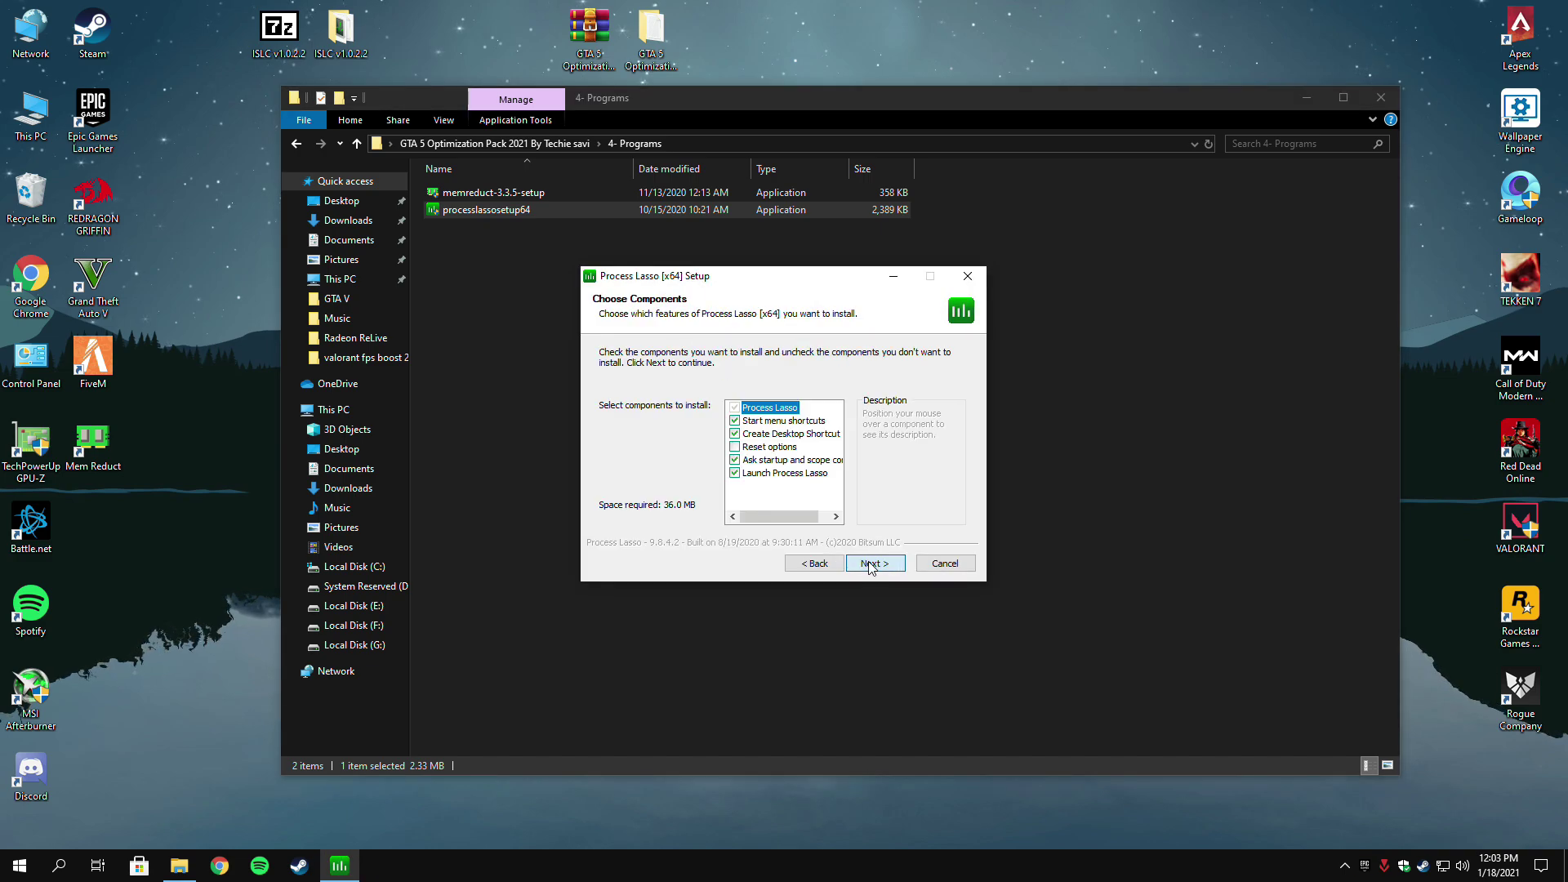
left_click(873, 564)
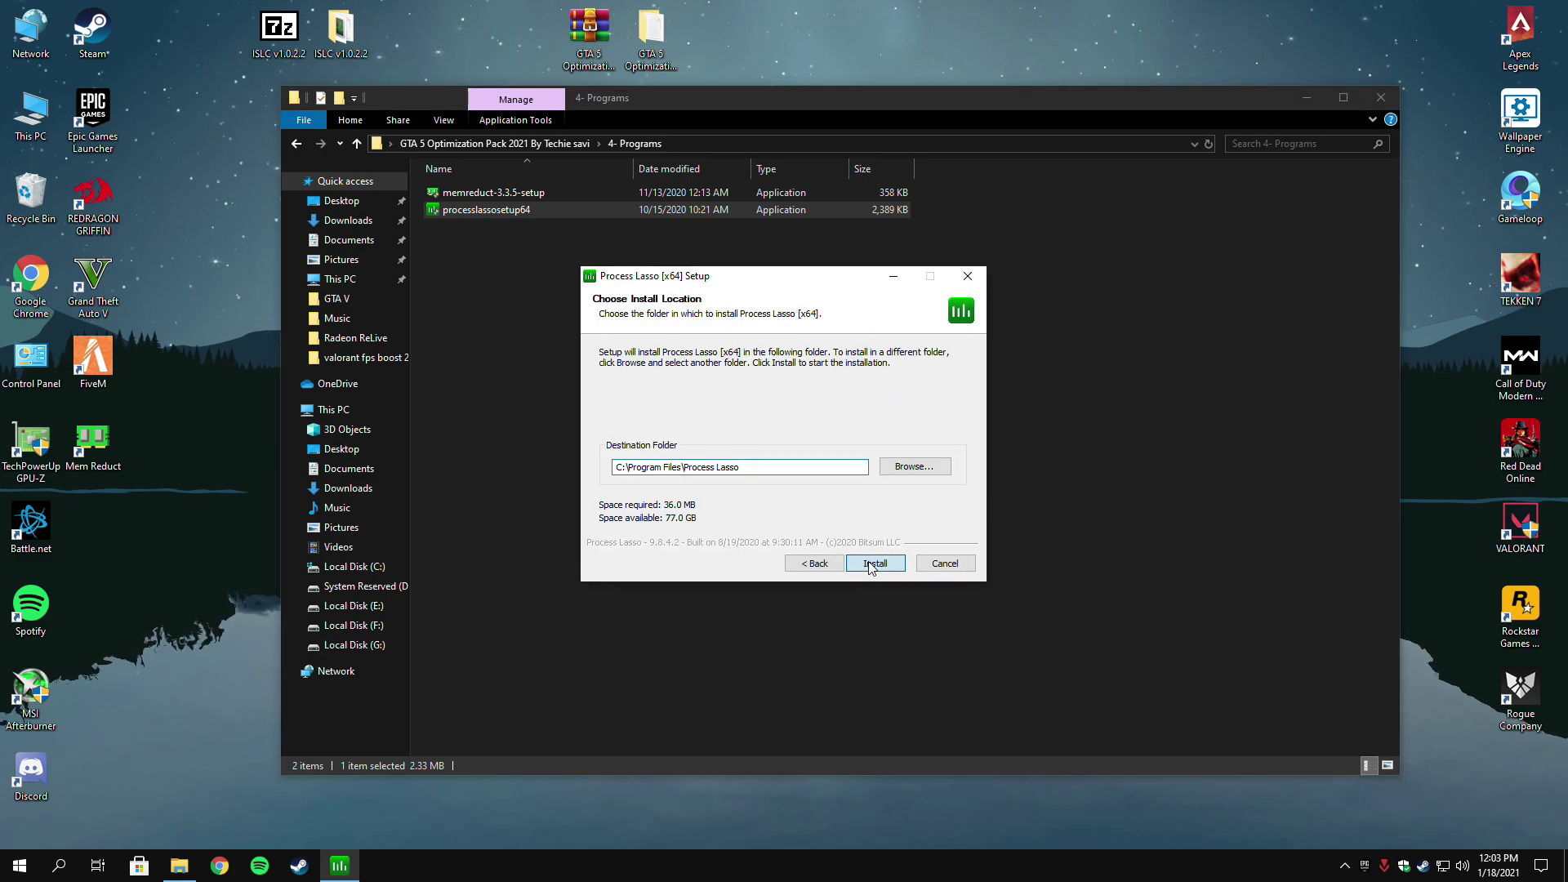
left_click(873, 564)
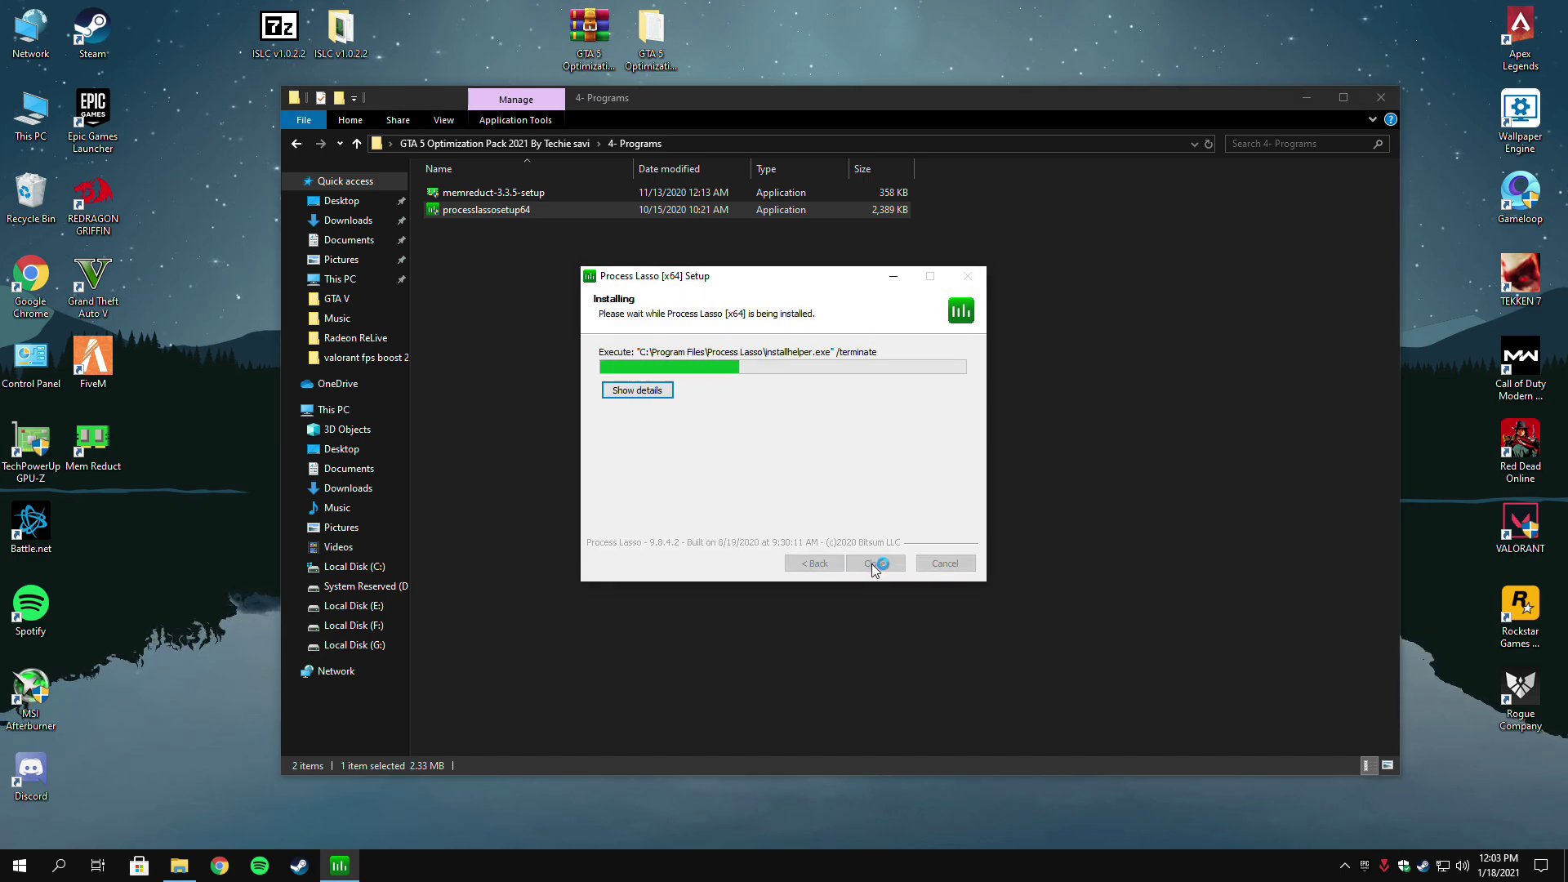
left_click(1380, 98)
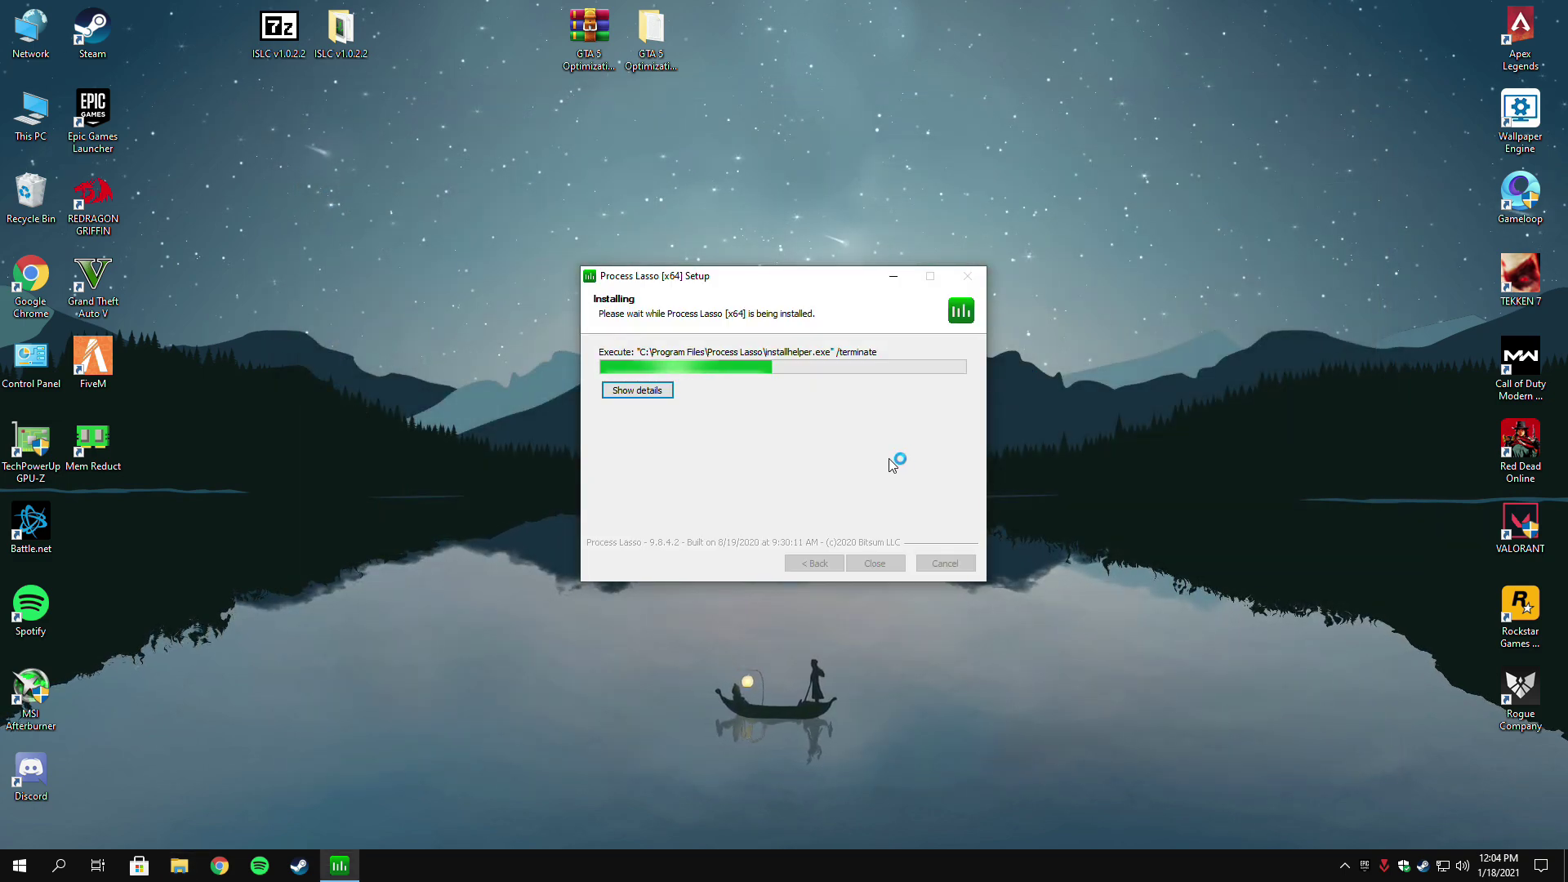
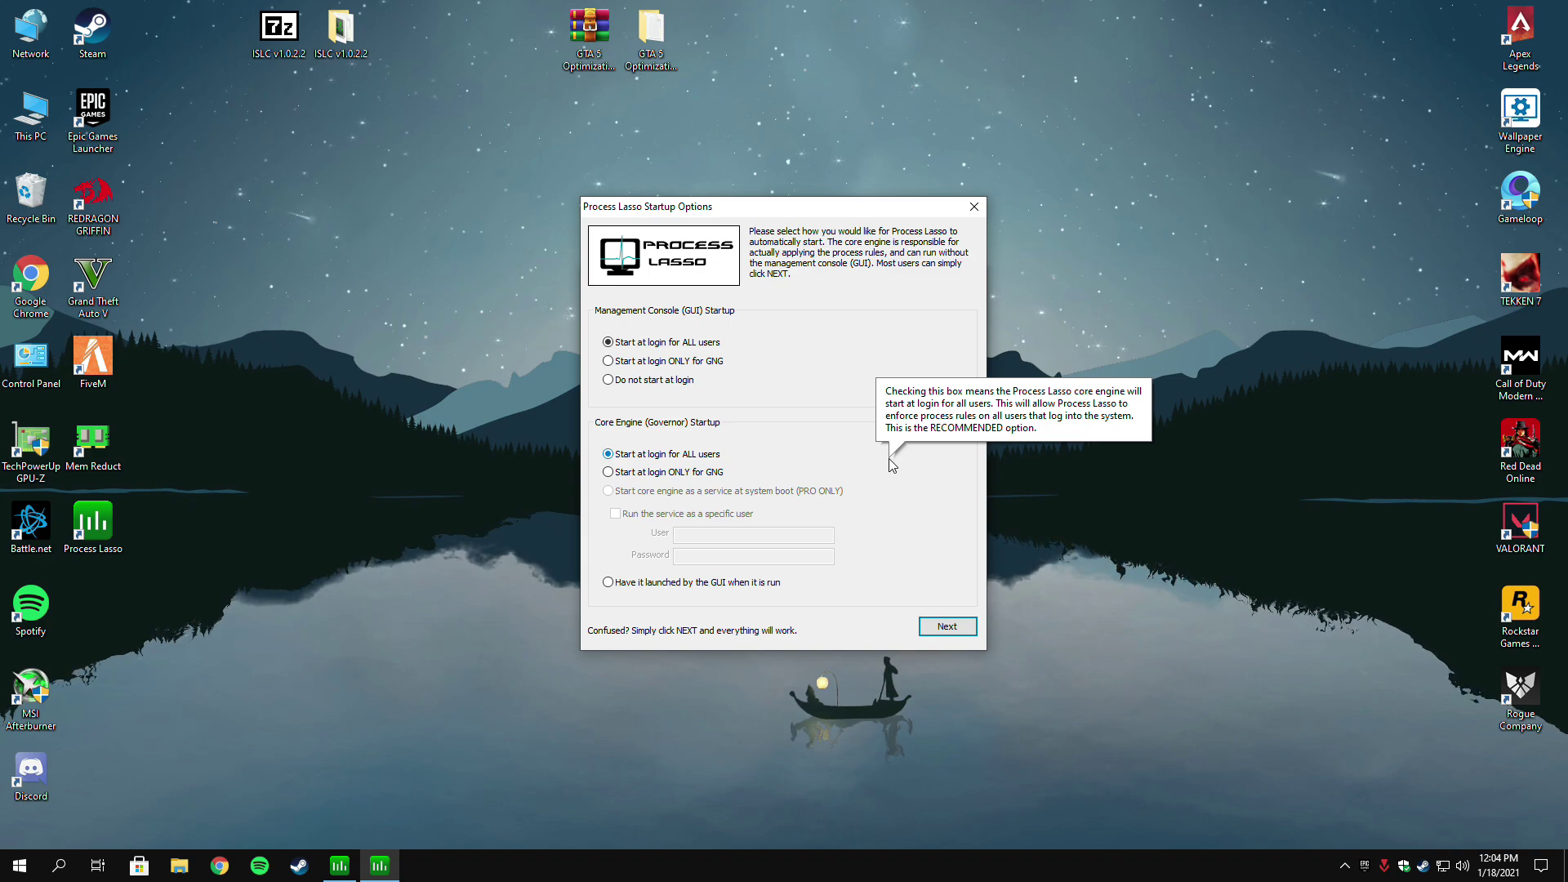
Accept starting Process Lasso's management console and core engine at login for all users, finish the setup, and minimize the program.
left_click(947, 627)
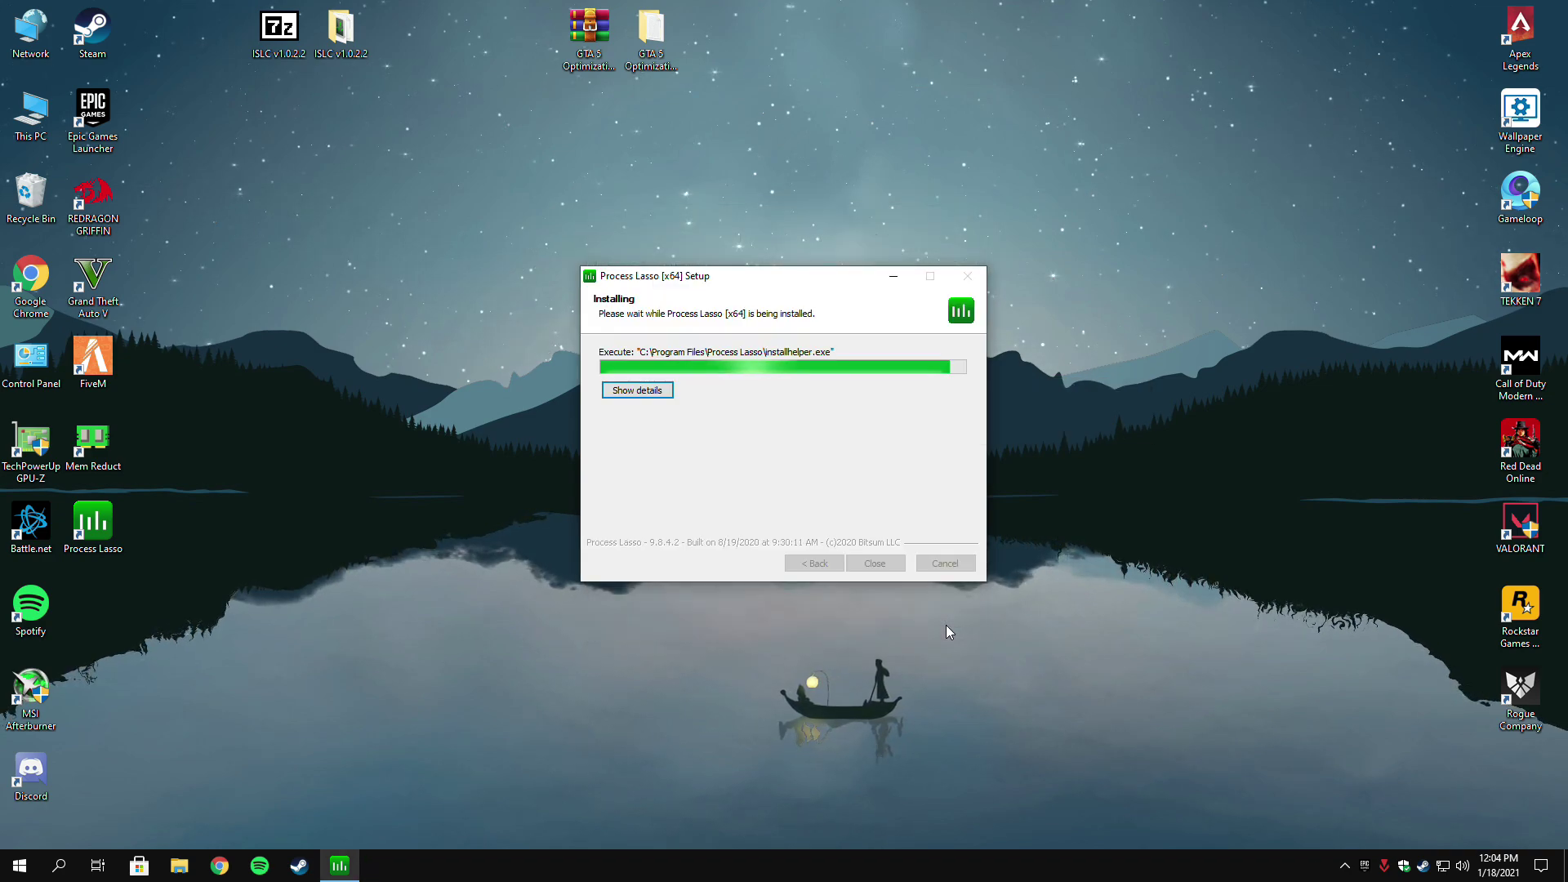
left_click(944, 604)
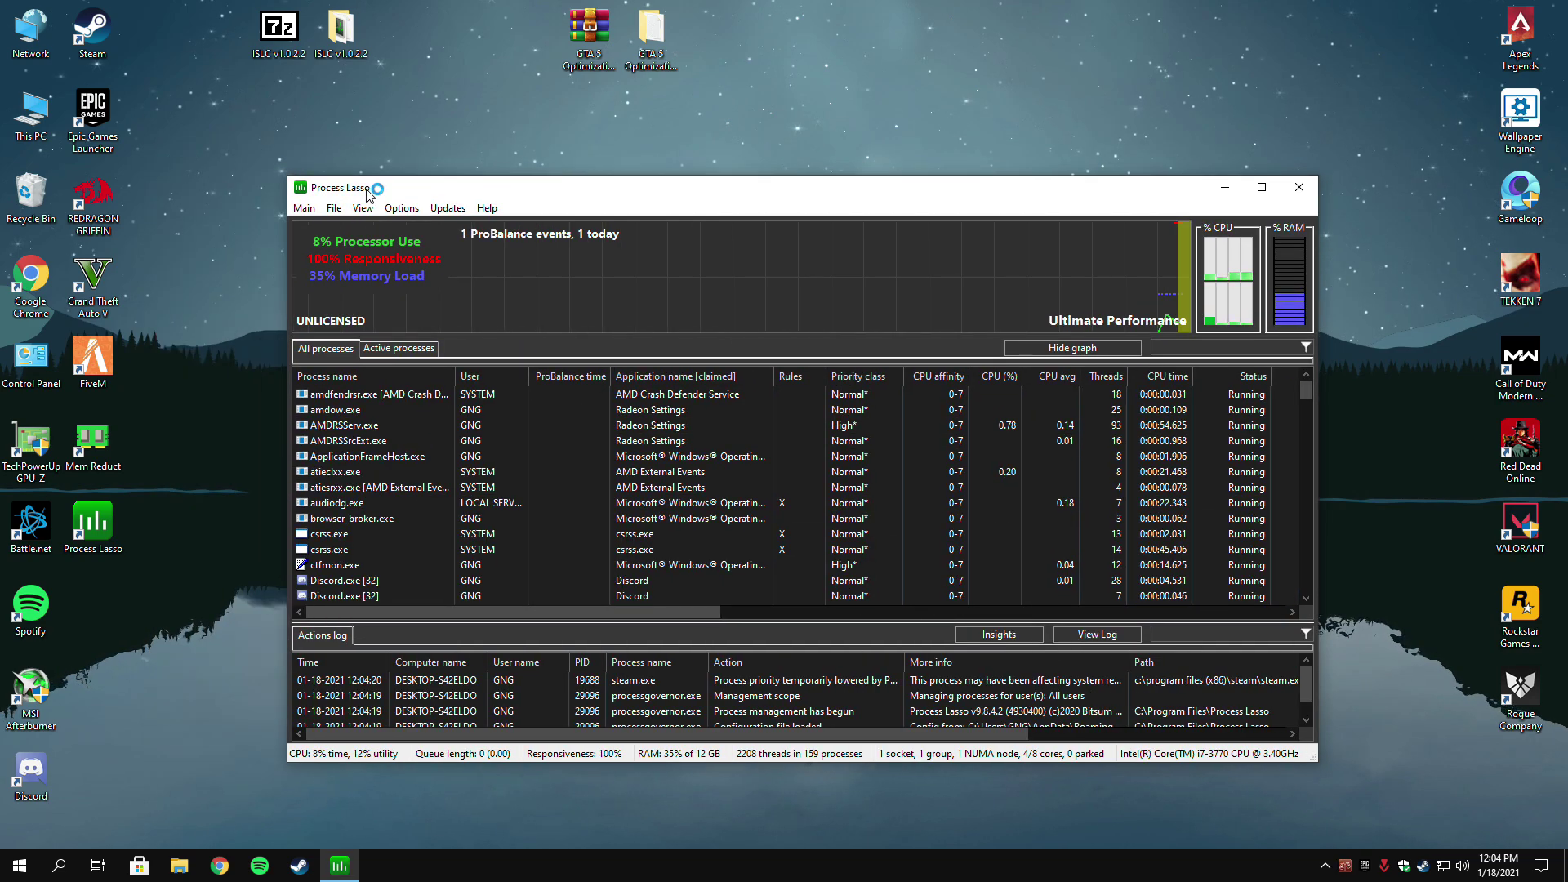
left_click_drag(367, 190, 320, 133)
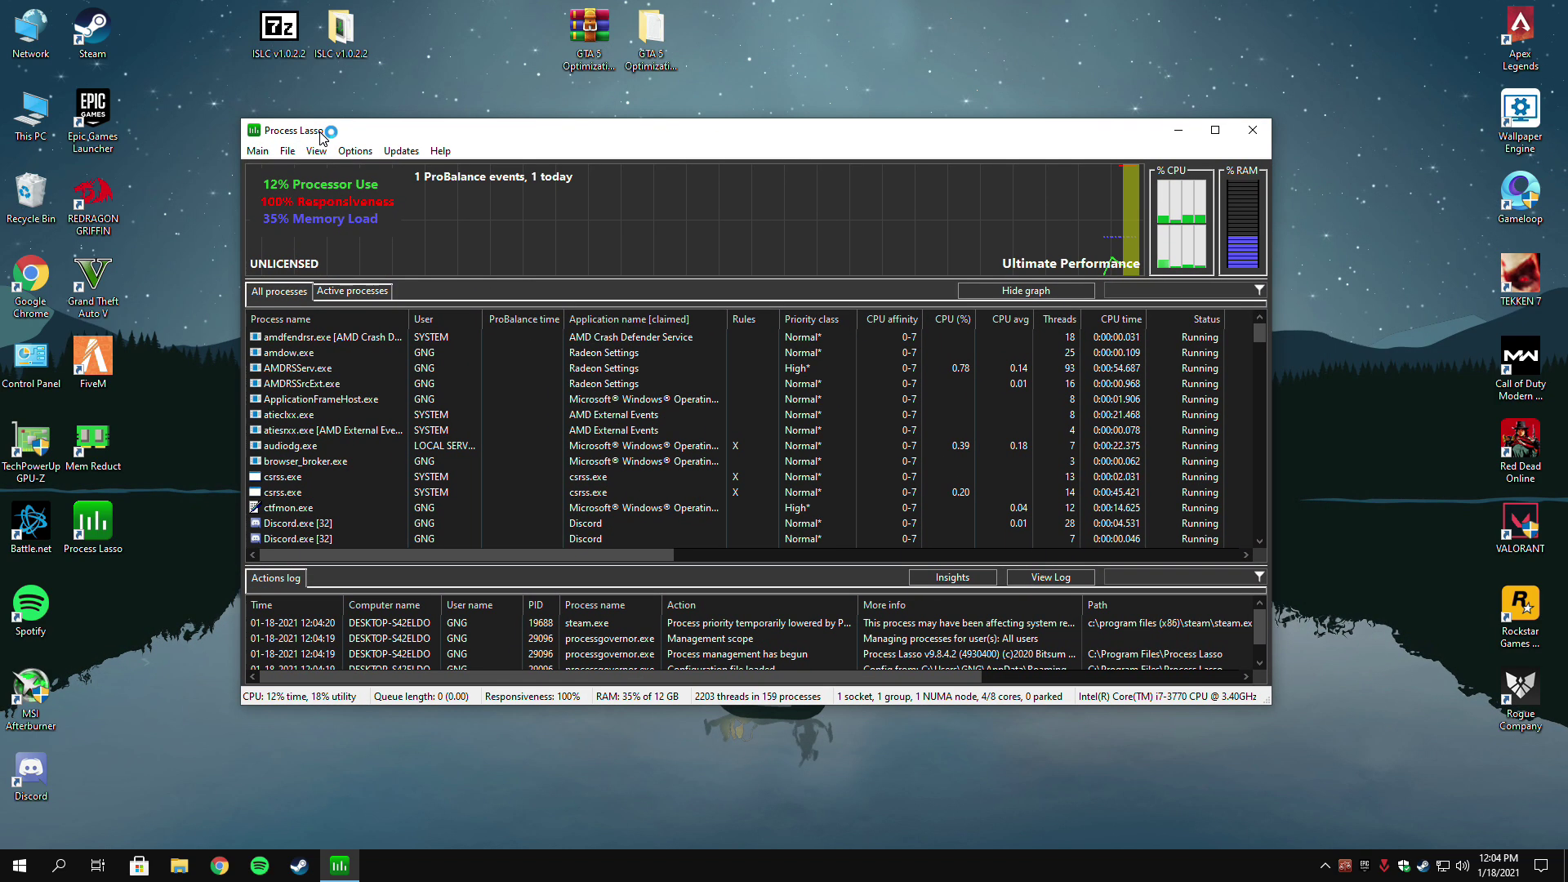
left_click(1177, 135)
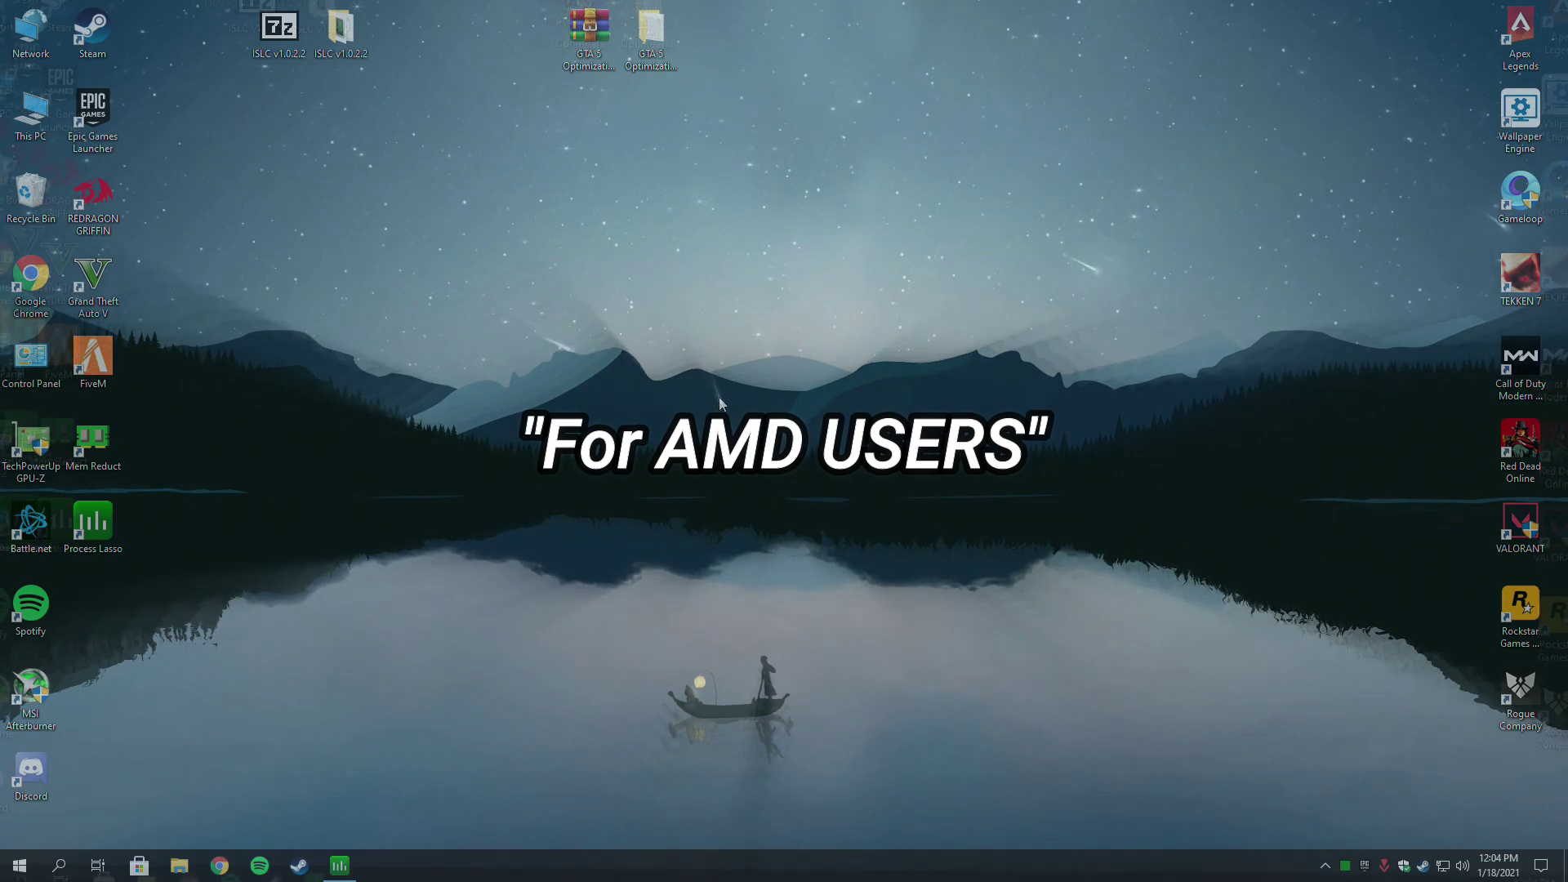
Open AMD Radeon Software from the desktop and add Grand Theft Auto V to its list of games.
right_click(720, 400)
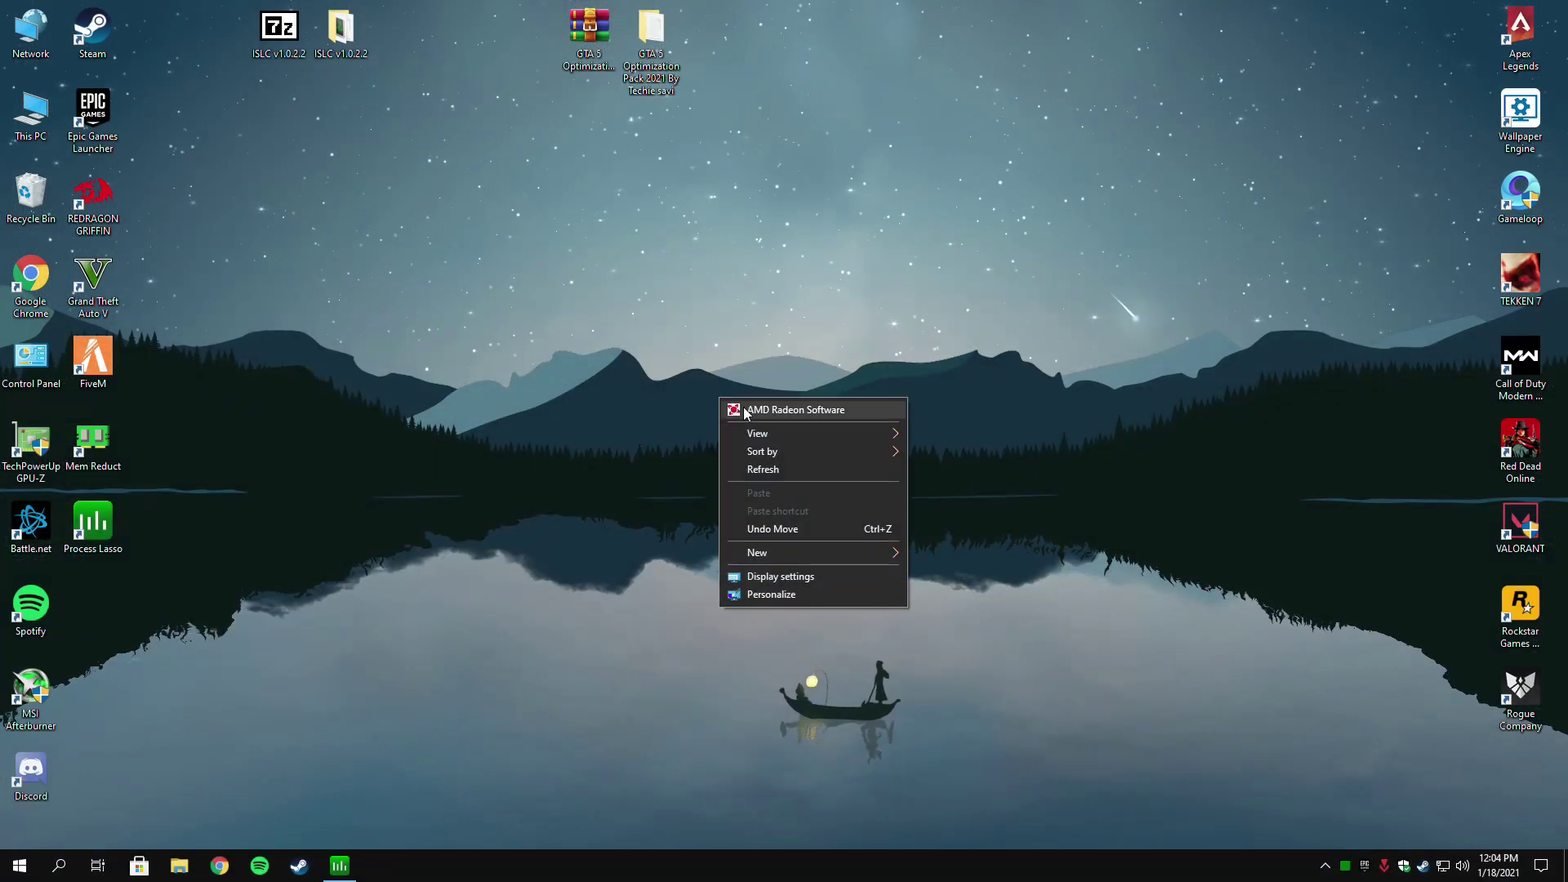
left_click(744, 407)
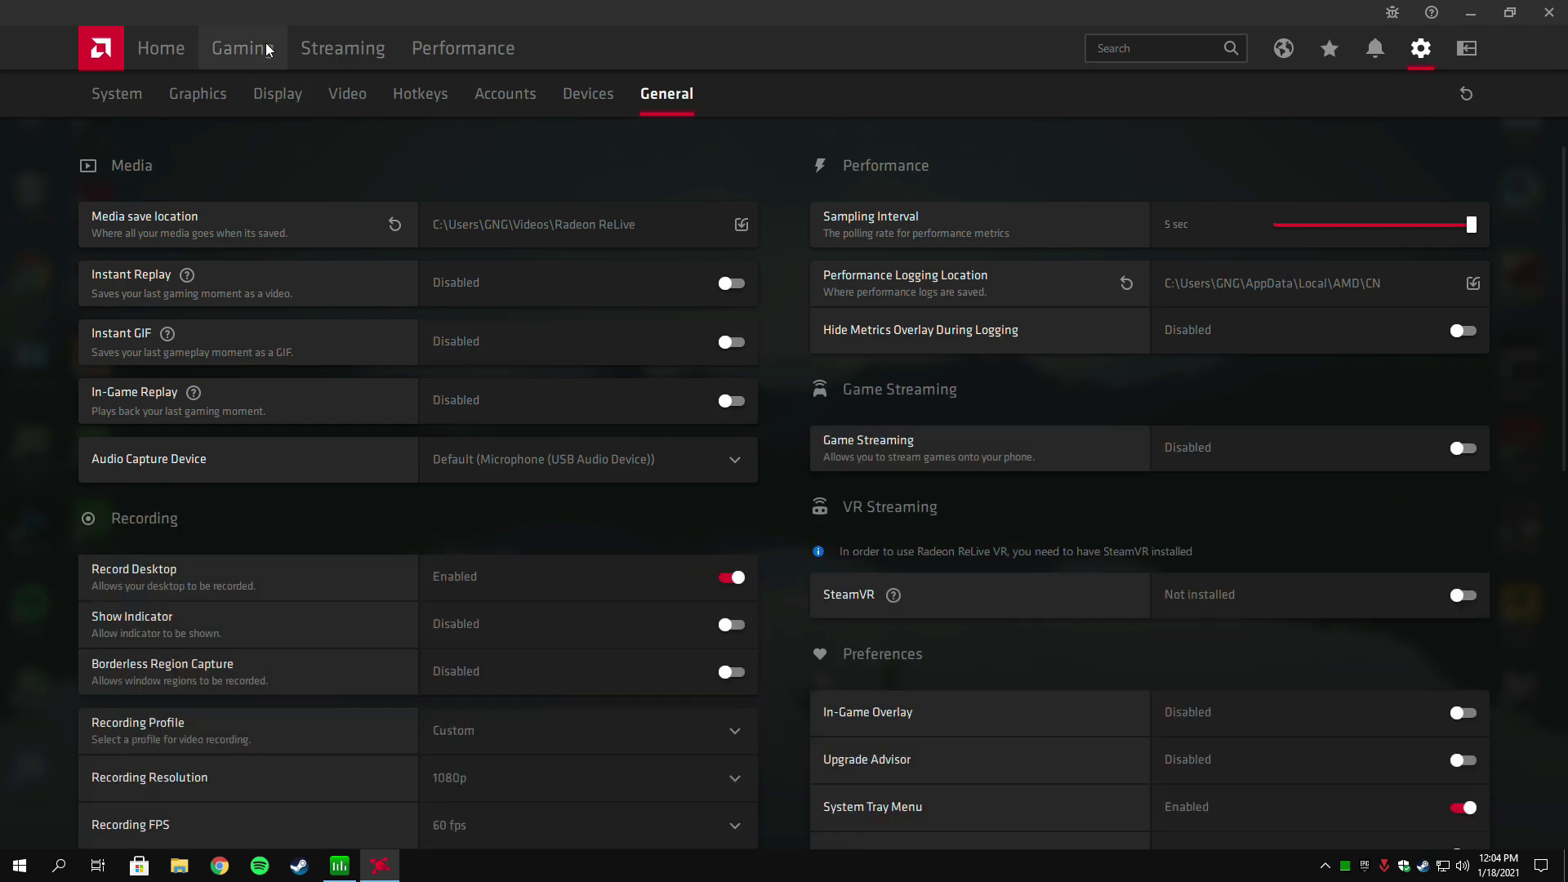
left_click(243, 51)
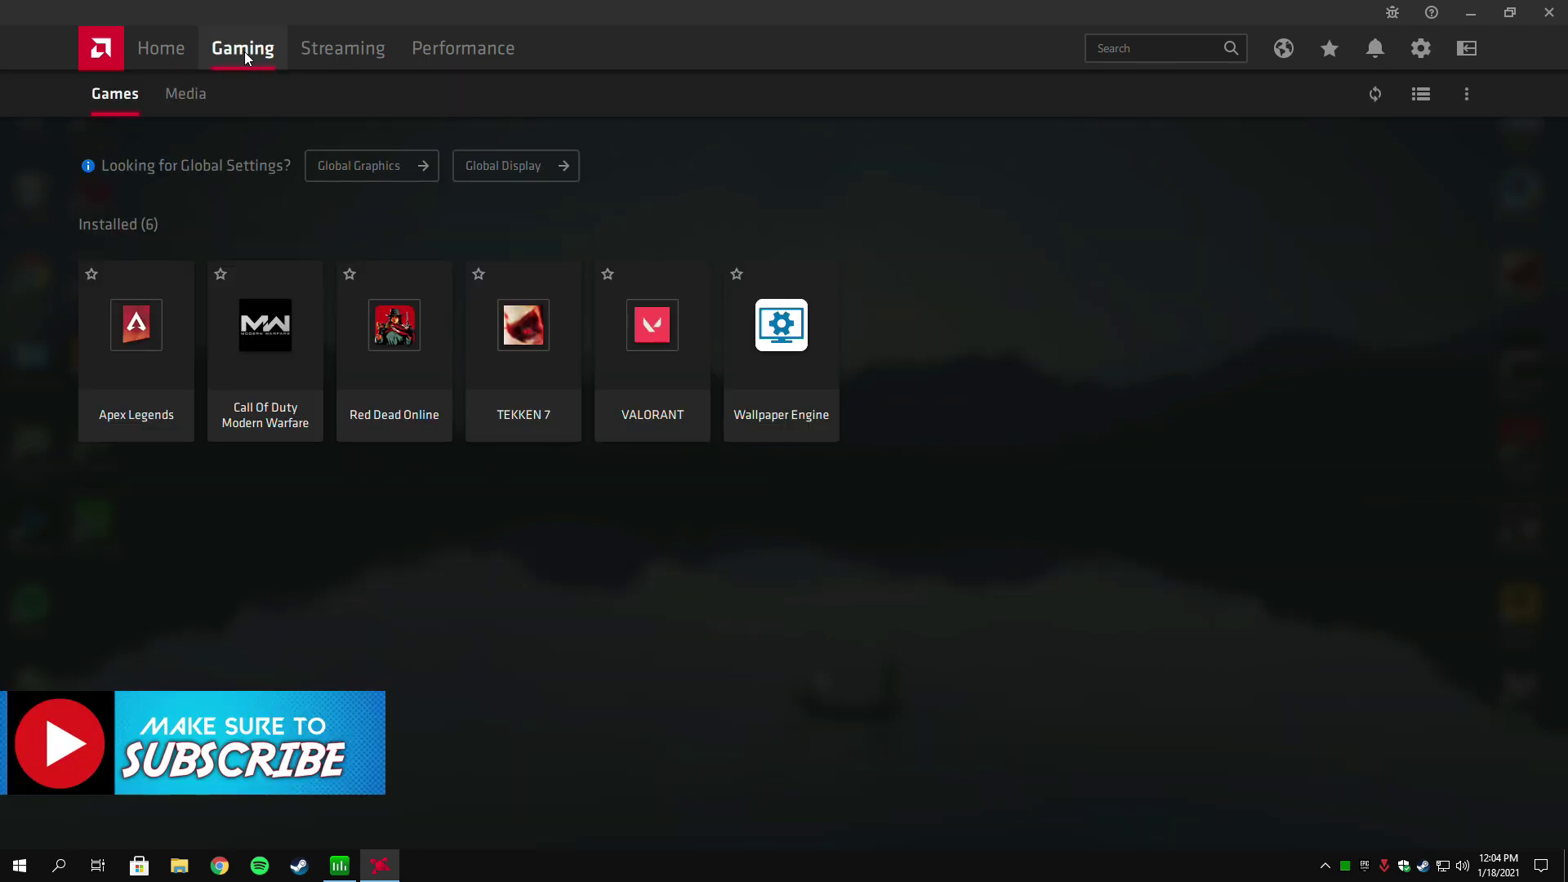
left_click(1467, 94)
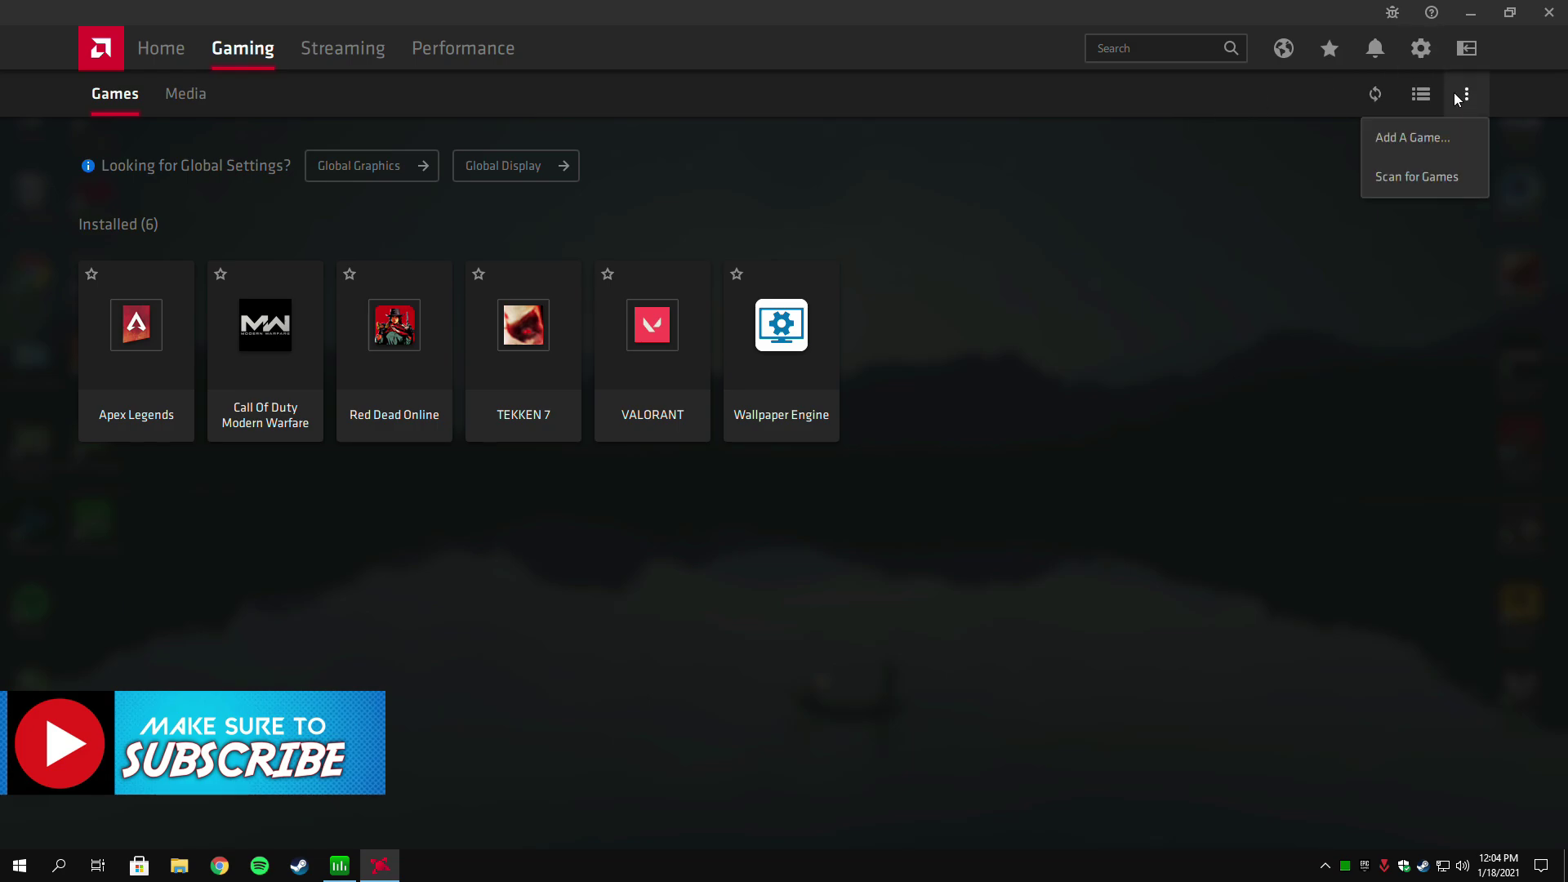
left_click(1394, 138)
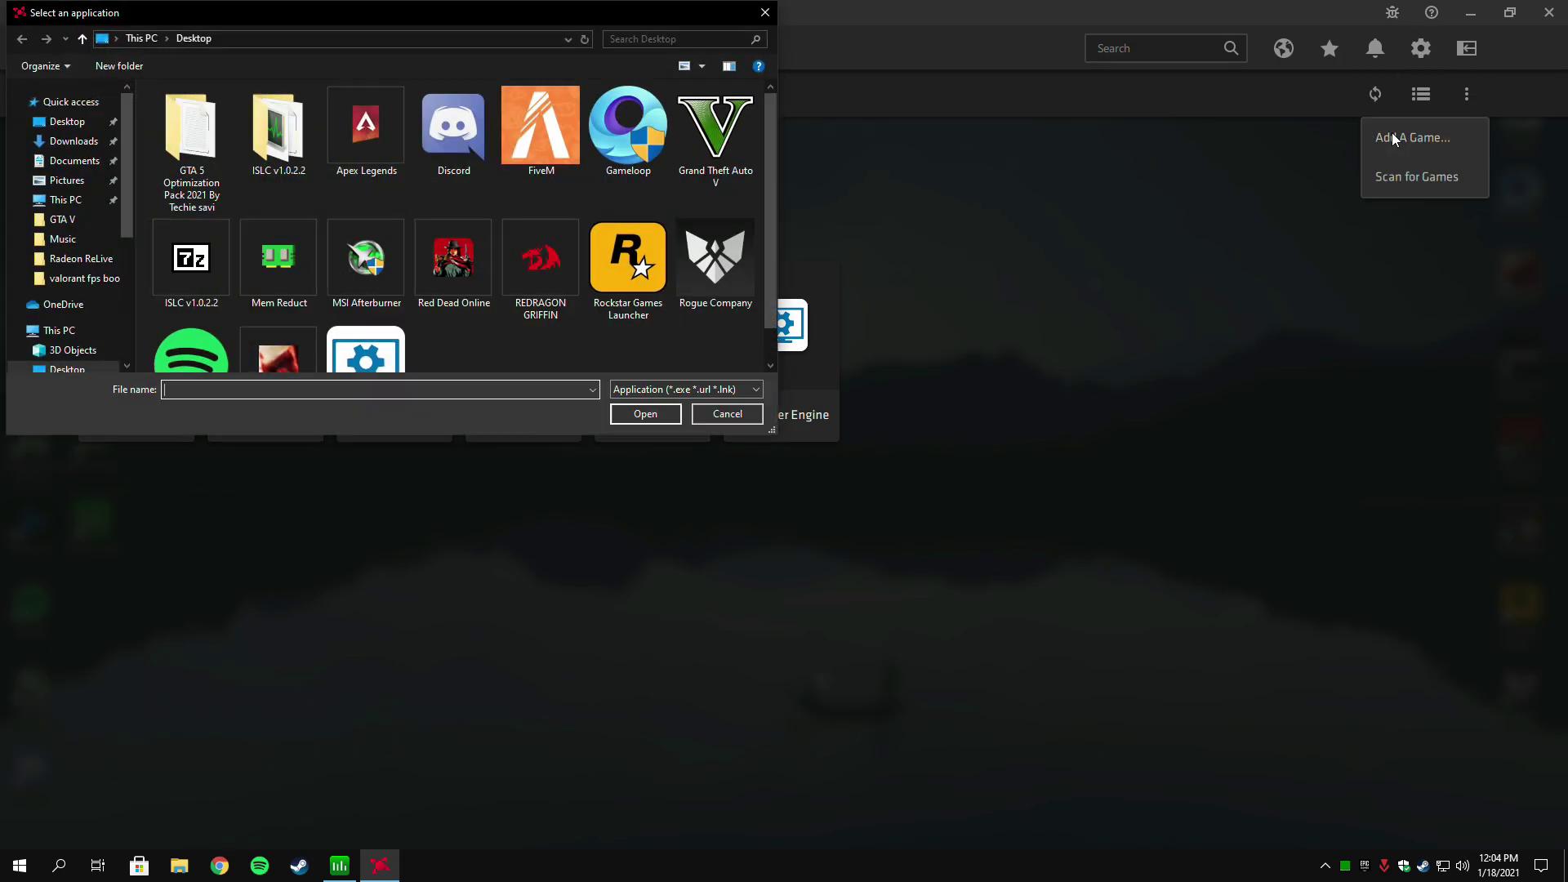
left_click(698, 179)
left_click(646, 413)
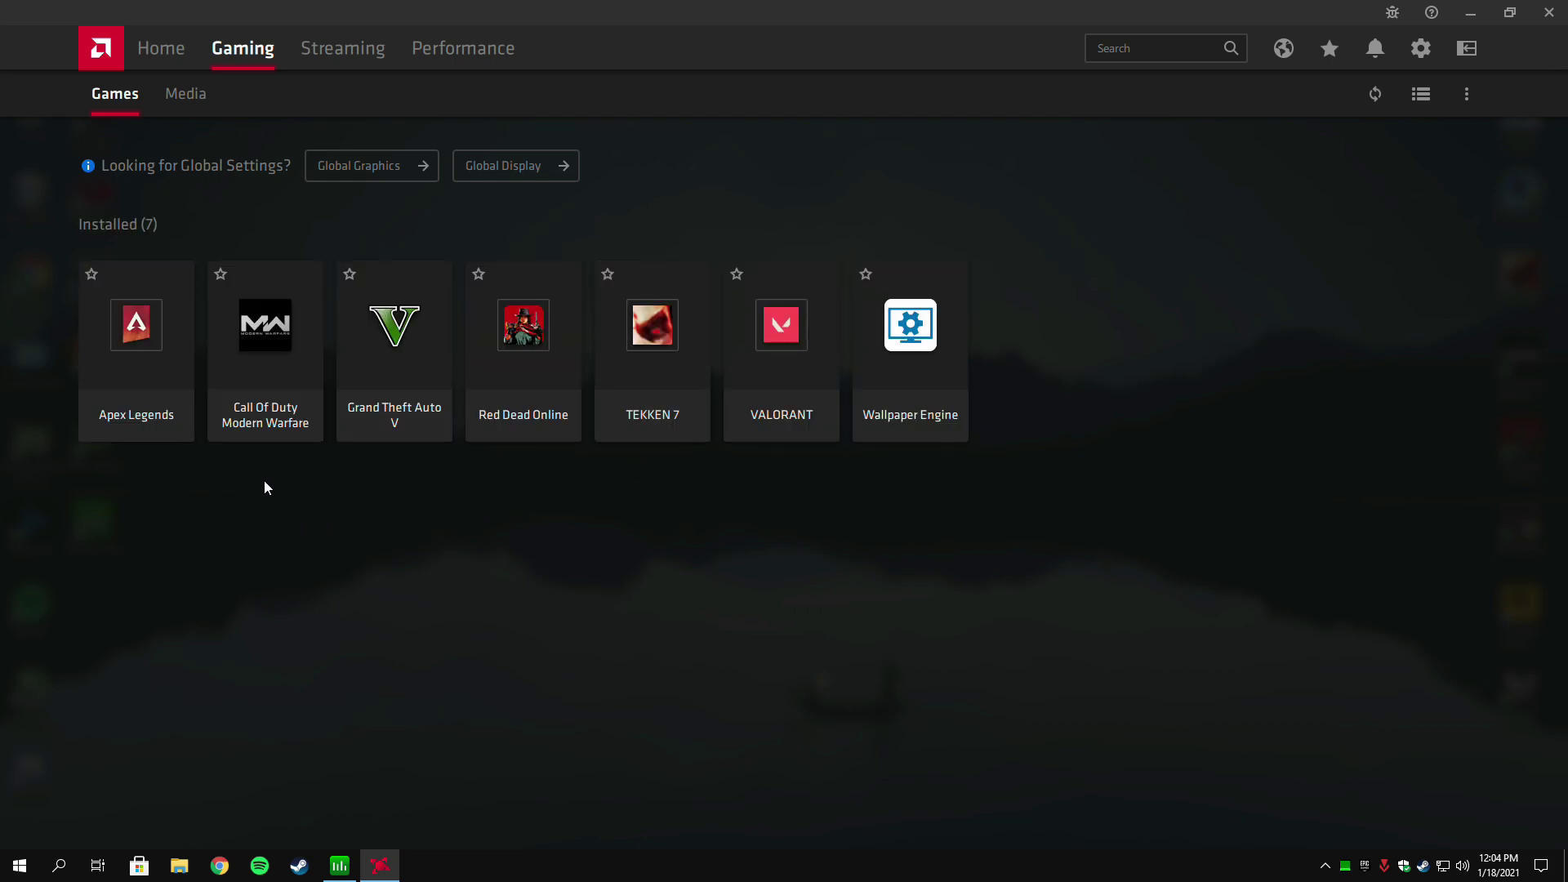
Open the Grand Theft Auto V game settings and set its Graphics Profile to eSports.
left_click(404, 391)
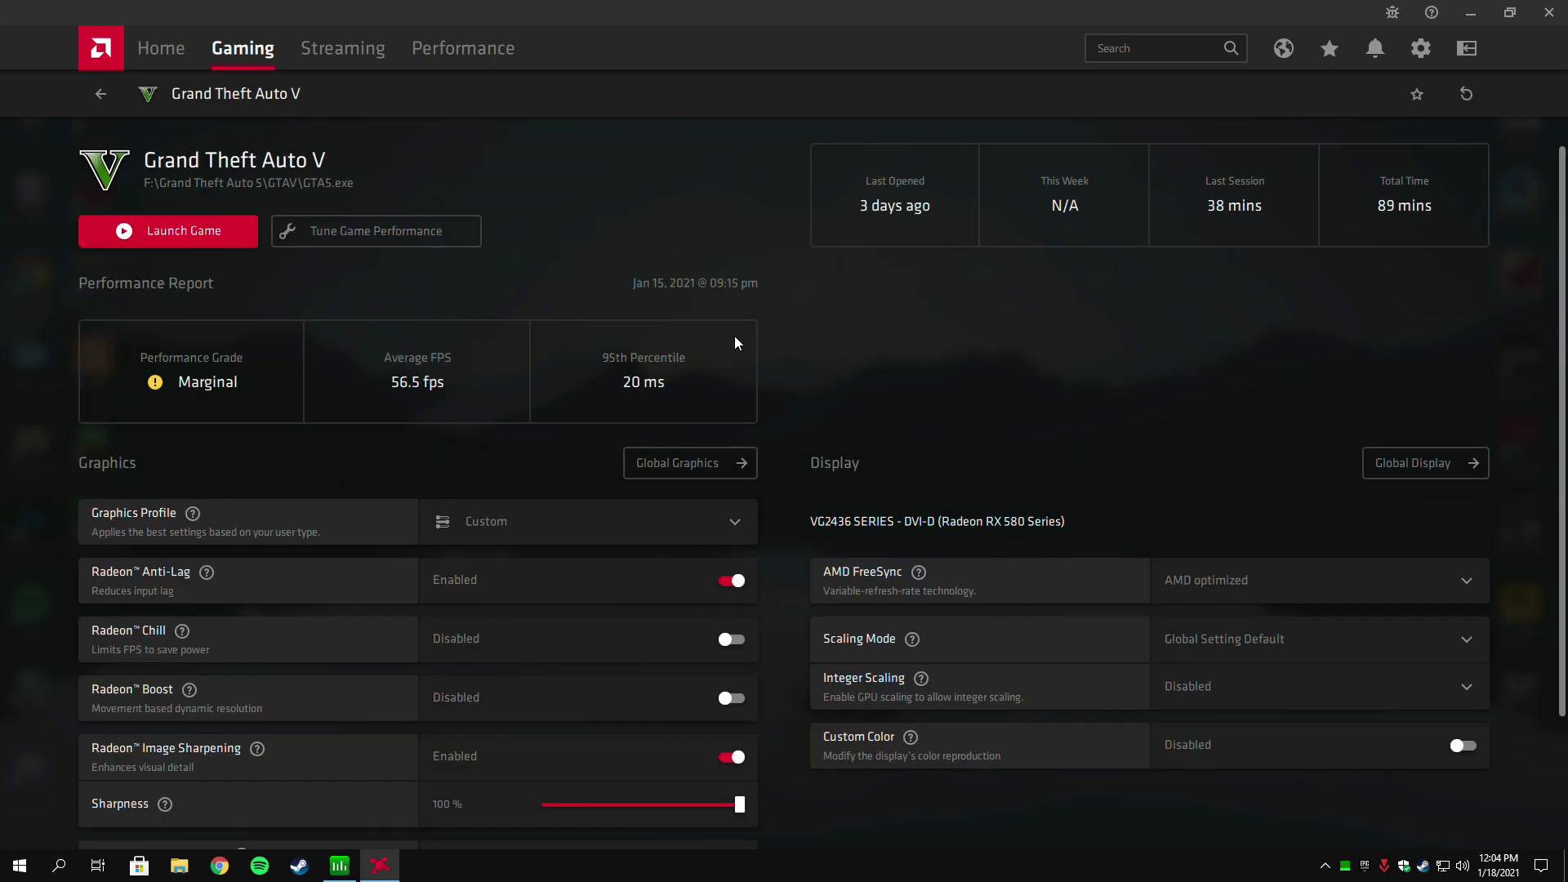
scroll(1564, 351, "down", 2)
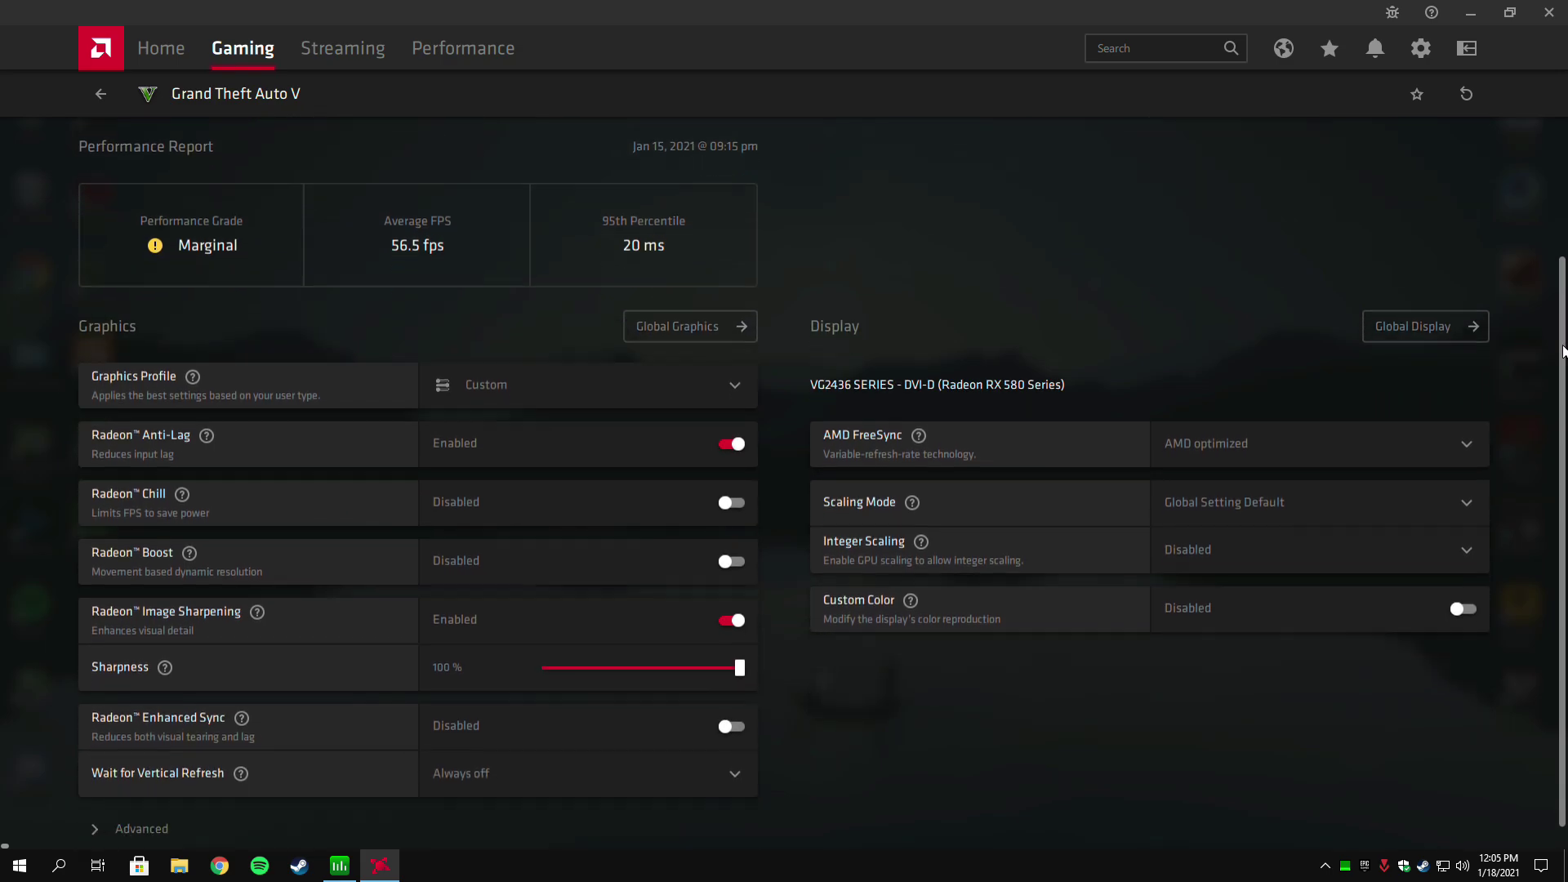
left_click(614, 362)
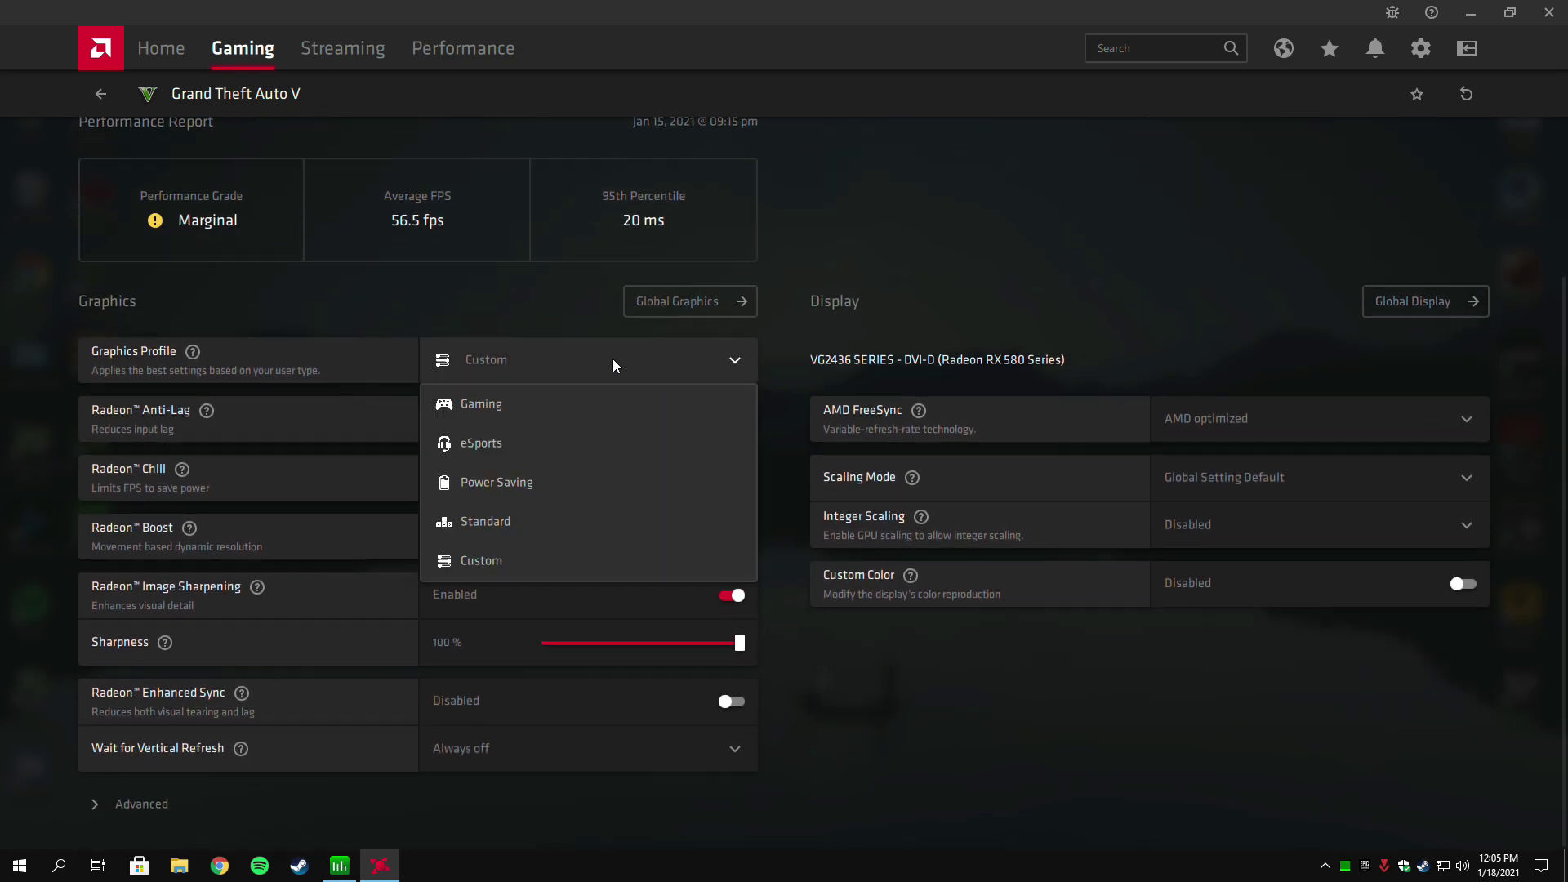
left_click(498, 442)
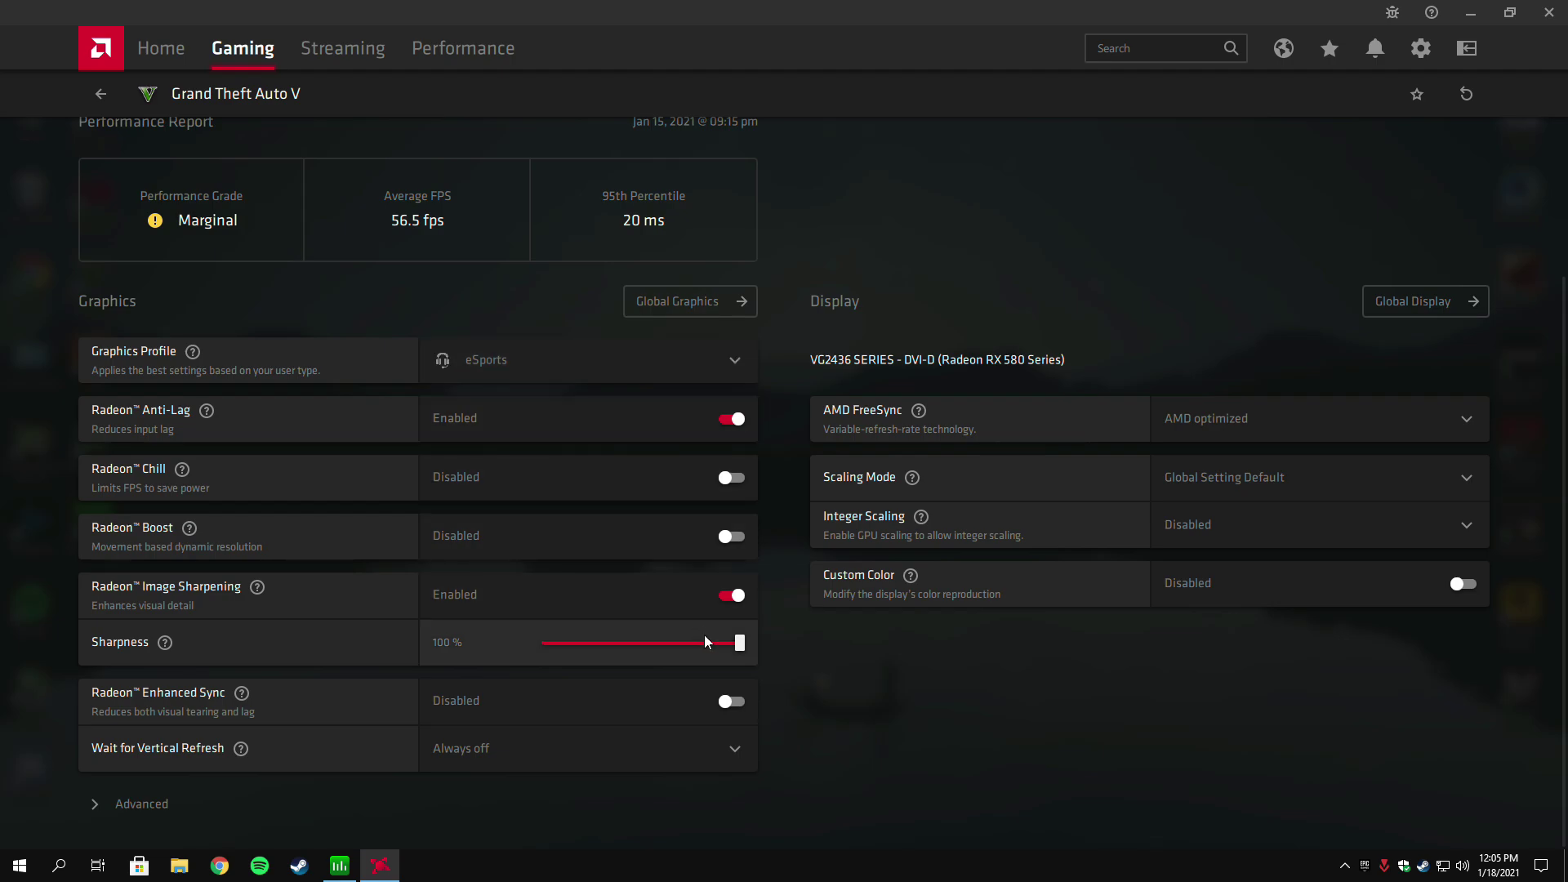
Set Grand Theft Auto V's image sharpness to 100% and Wait for Vertical Refresh to Always off.
left_click_drag(697, 642, 740, 642)
left_click(697, 766)
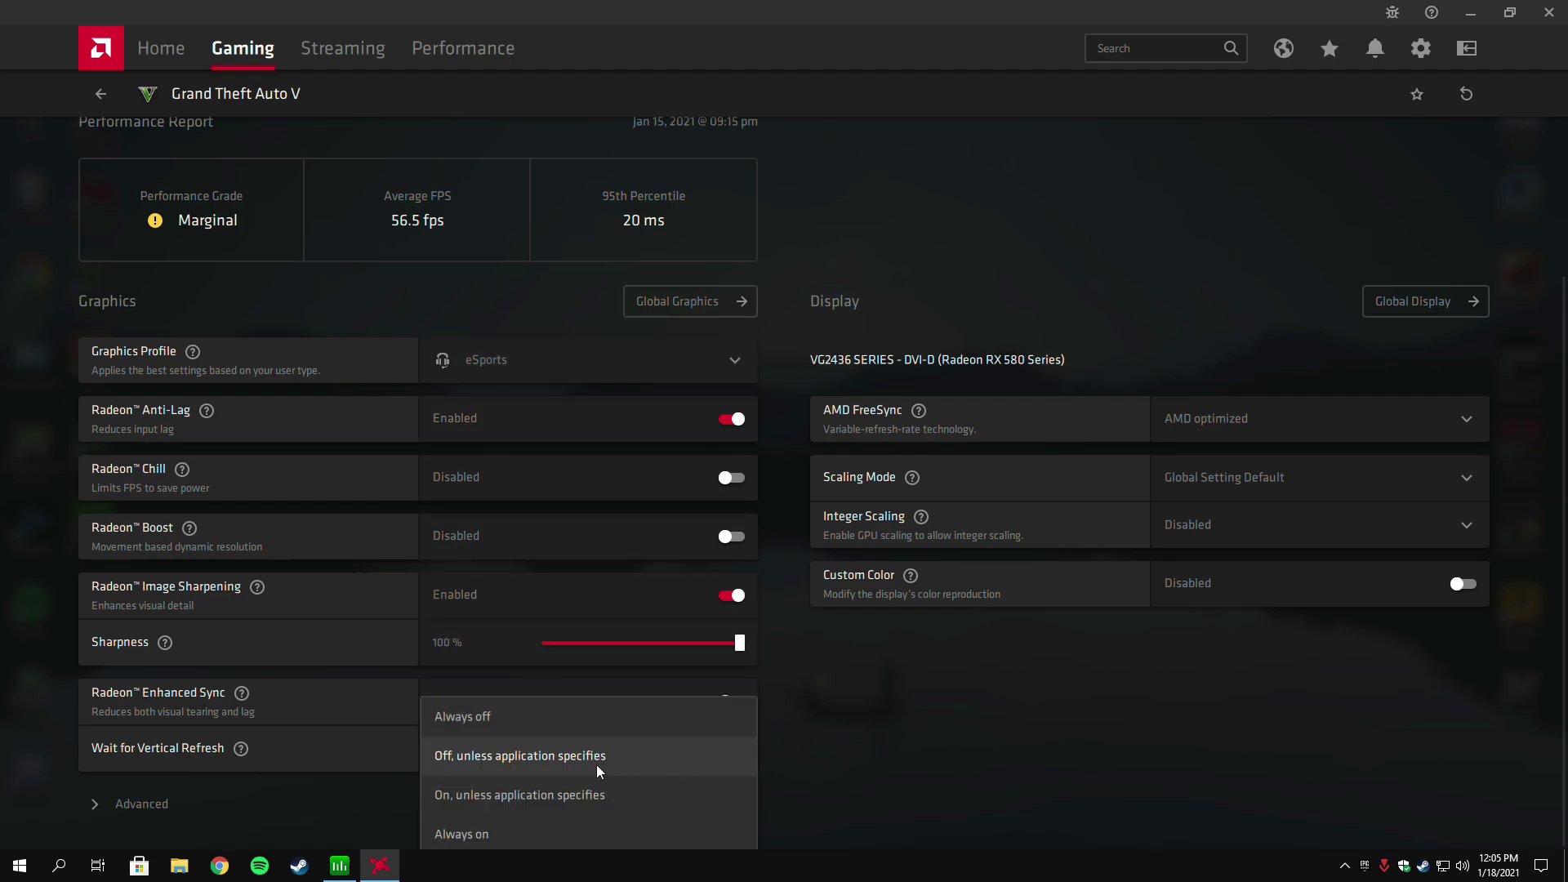
left_click(475, 716)
In Grand Theft Auto V's advanced graphics settings, set Anti-Aliasing to Use application settings and Anti-Aliasing Method to Multisampling.
left_click(136, 813)
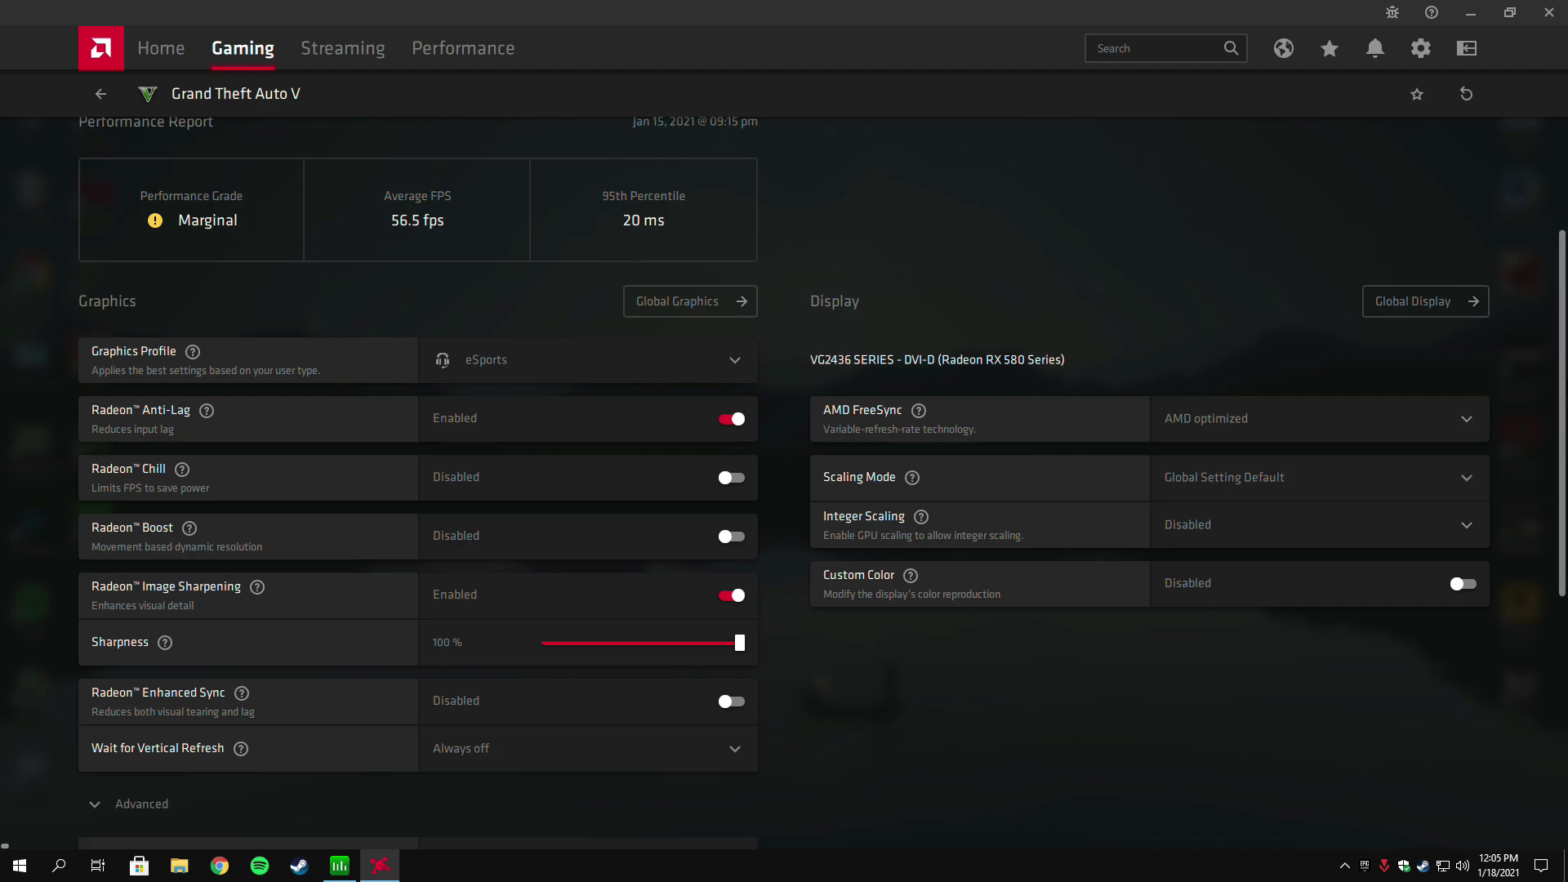
scroll(232, 796, "down", 1)
scroll(418, 490, "down", 5)
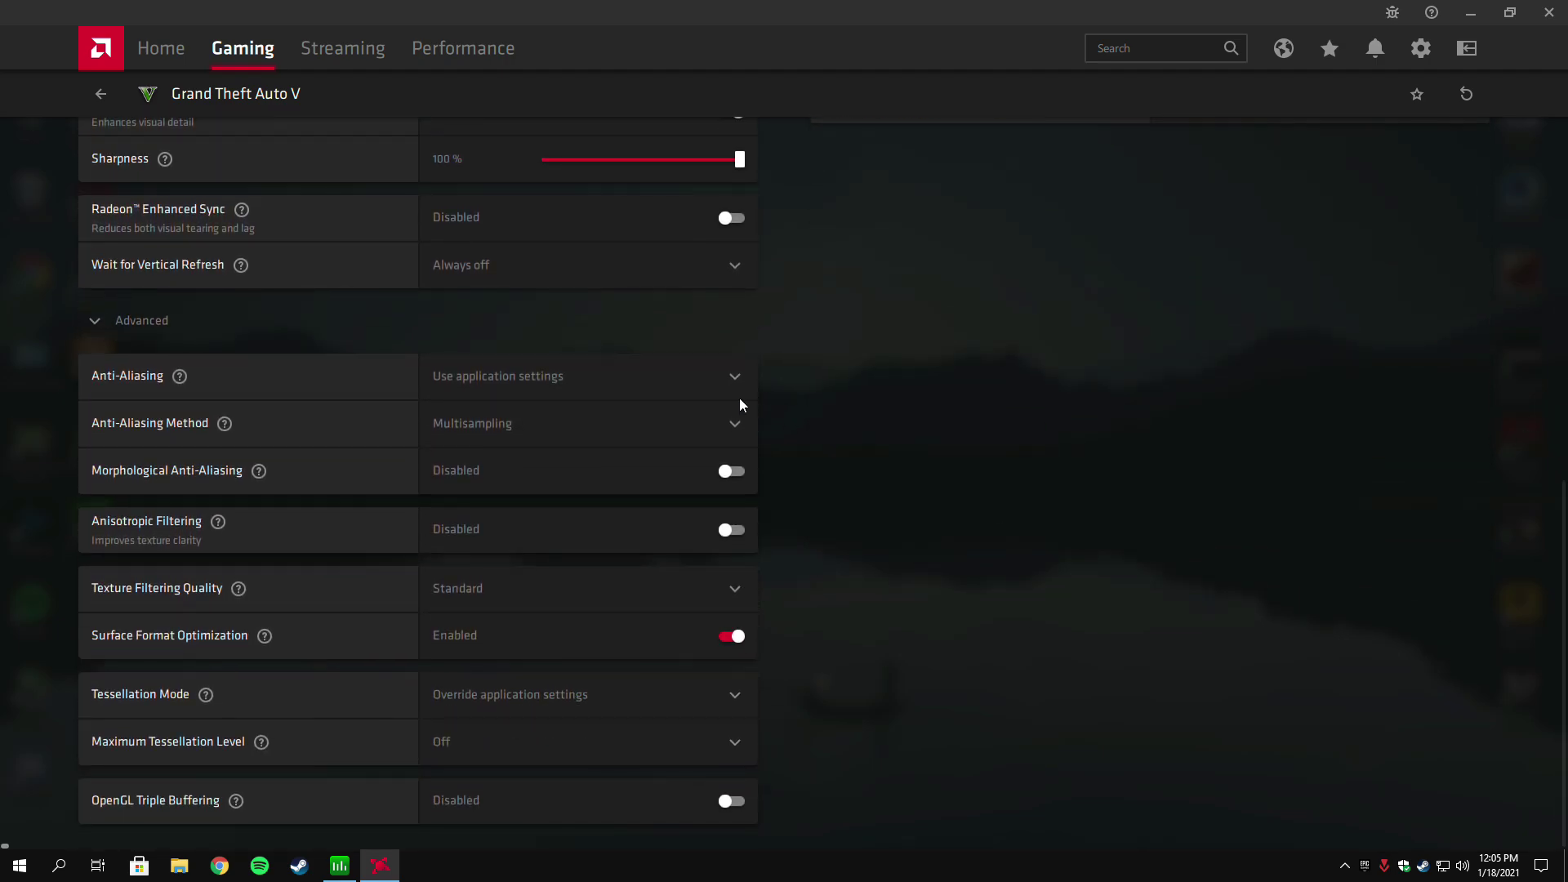
left_click(628, 395)
left_click(545, 420)
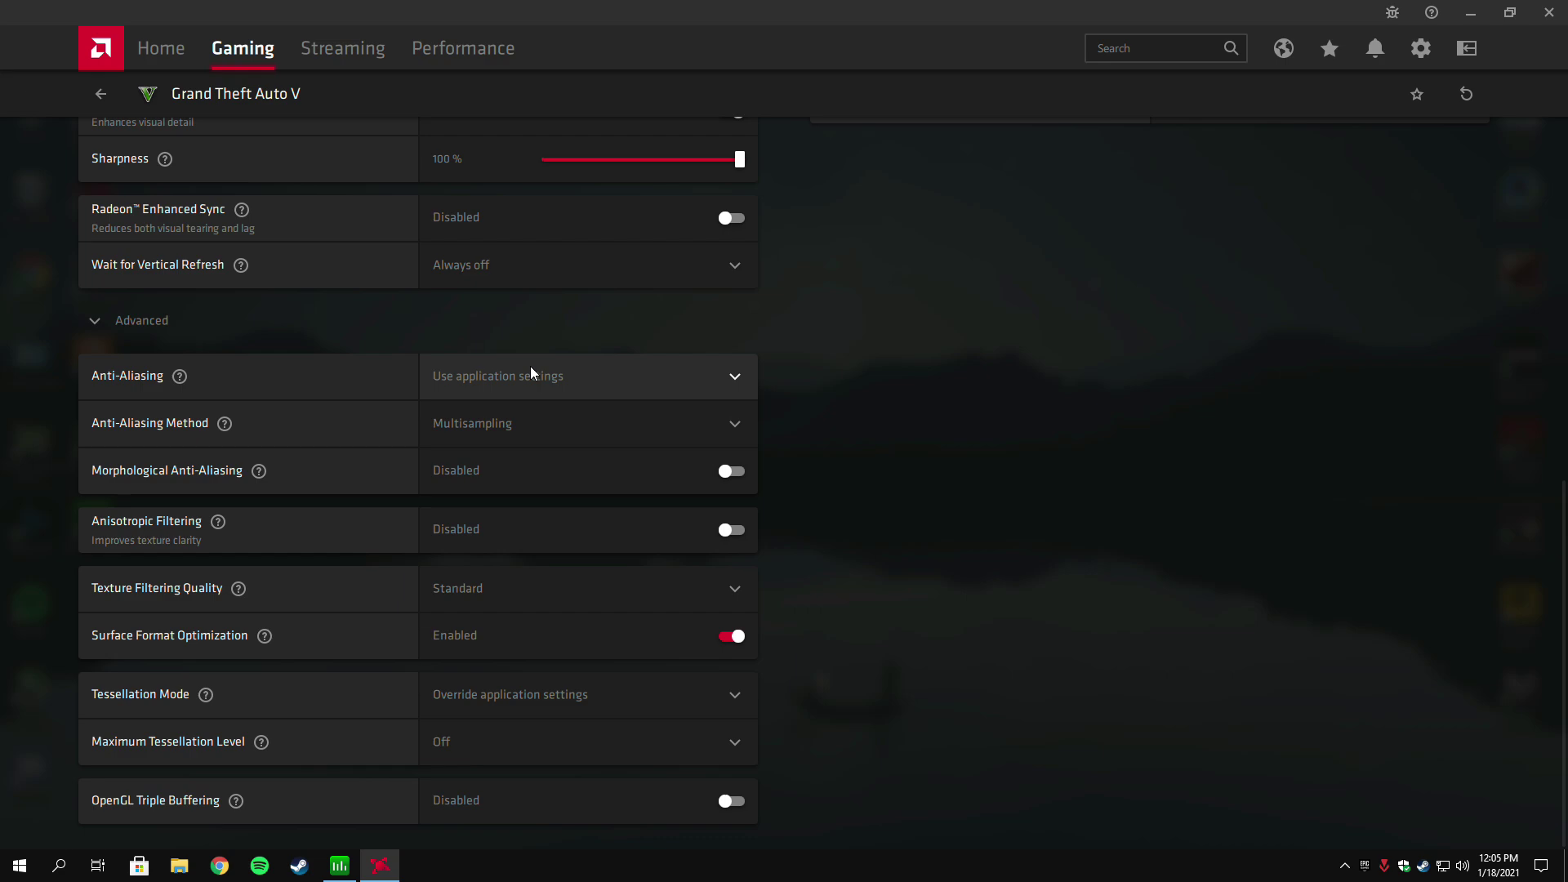
left_click(513, 424)
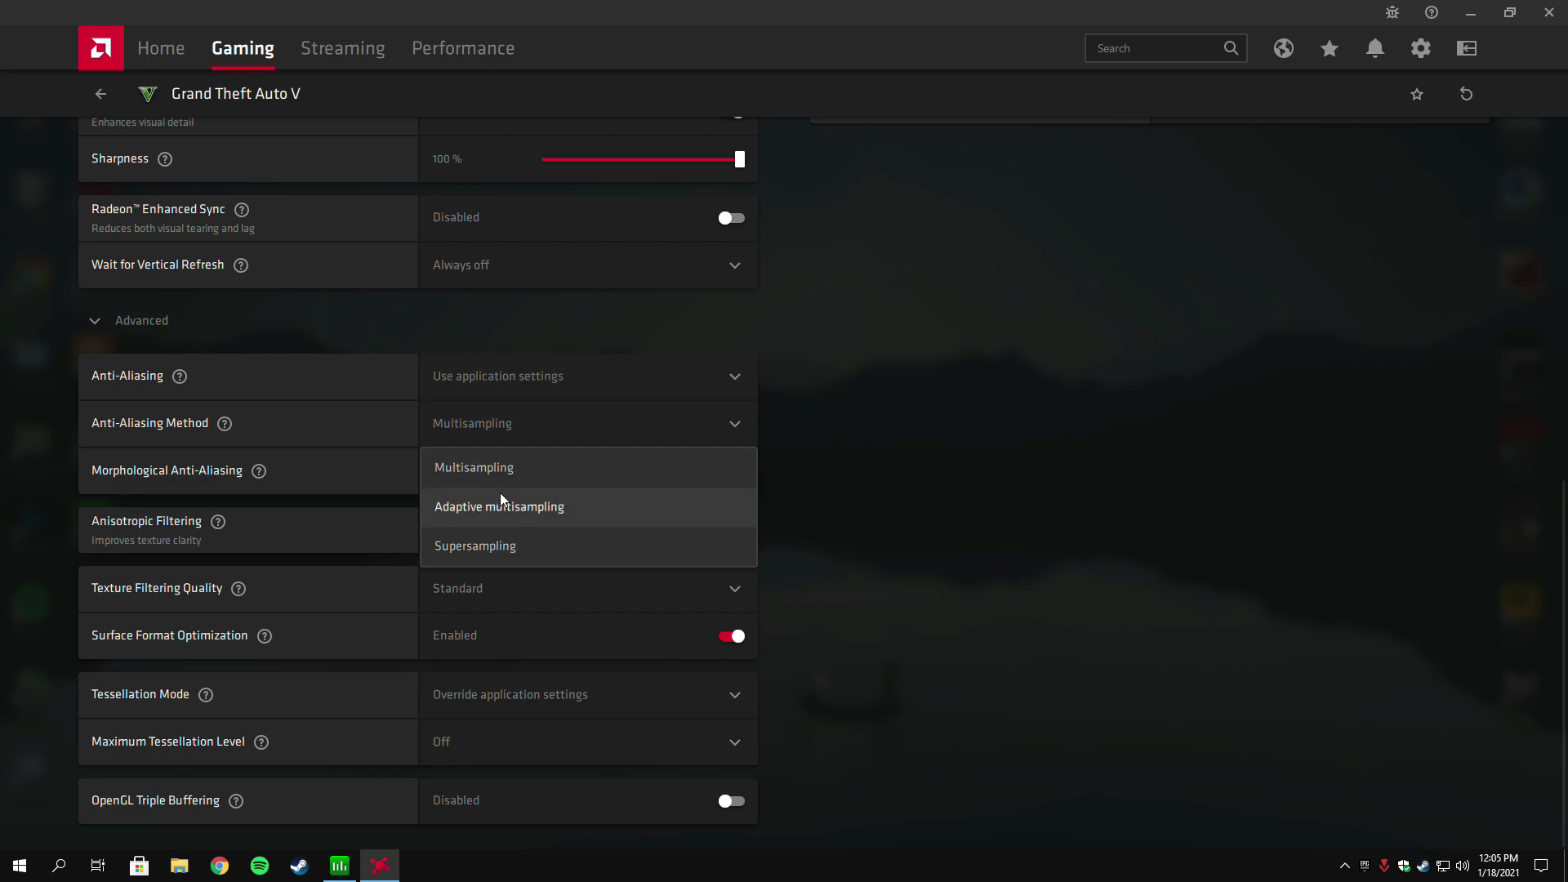
left_click(497, 468)
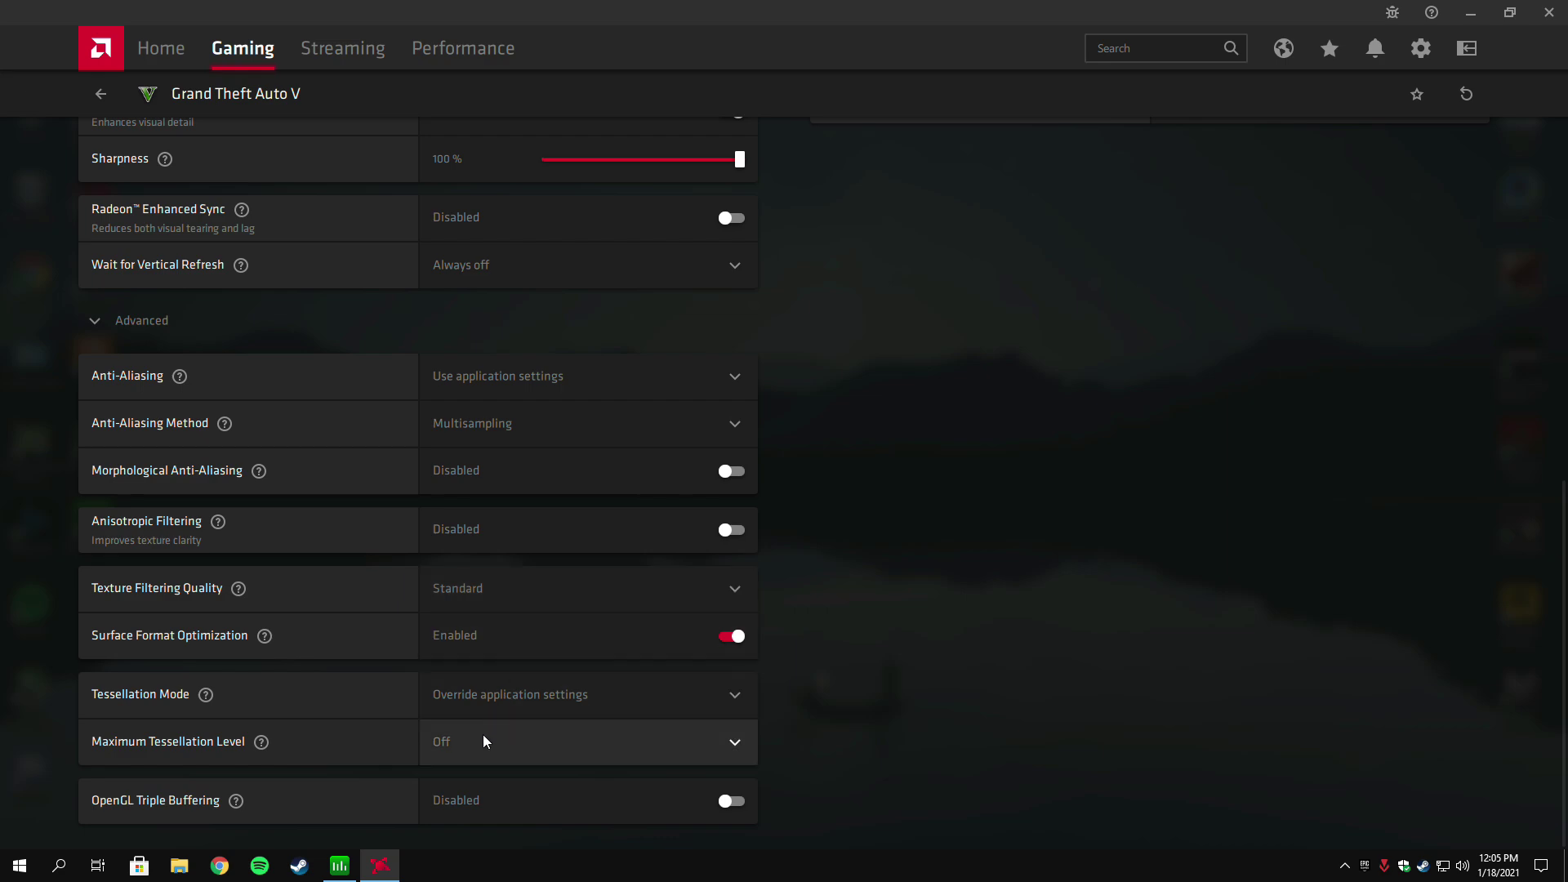
Set Grand Theft Auto V's Tessellation Mode to AMD optimized.
left_click(492, 712)
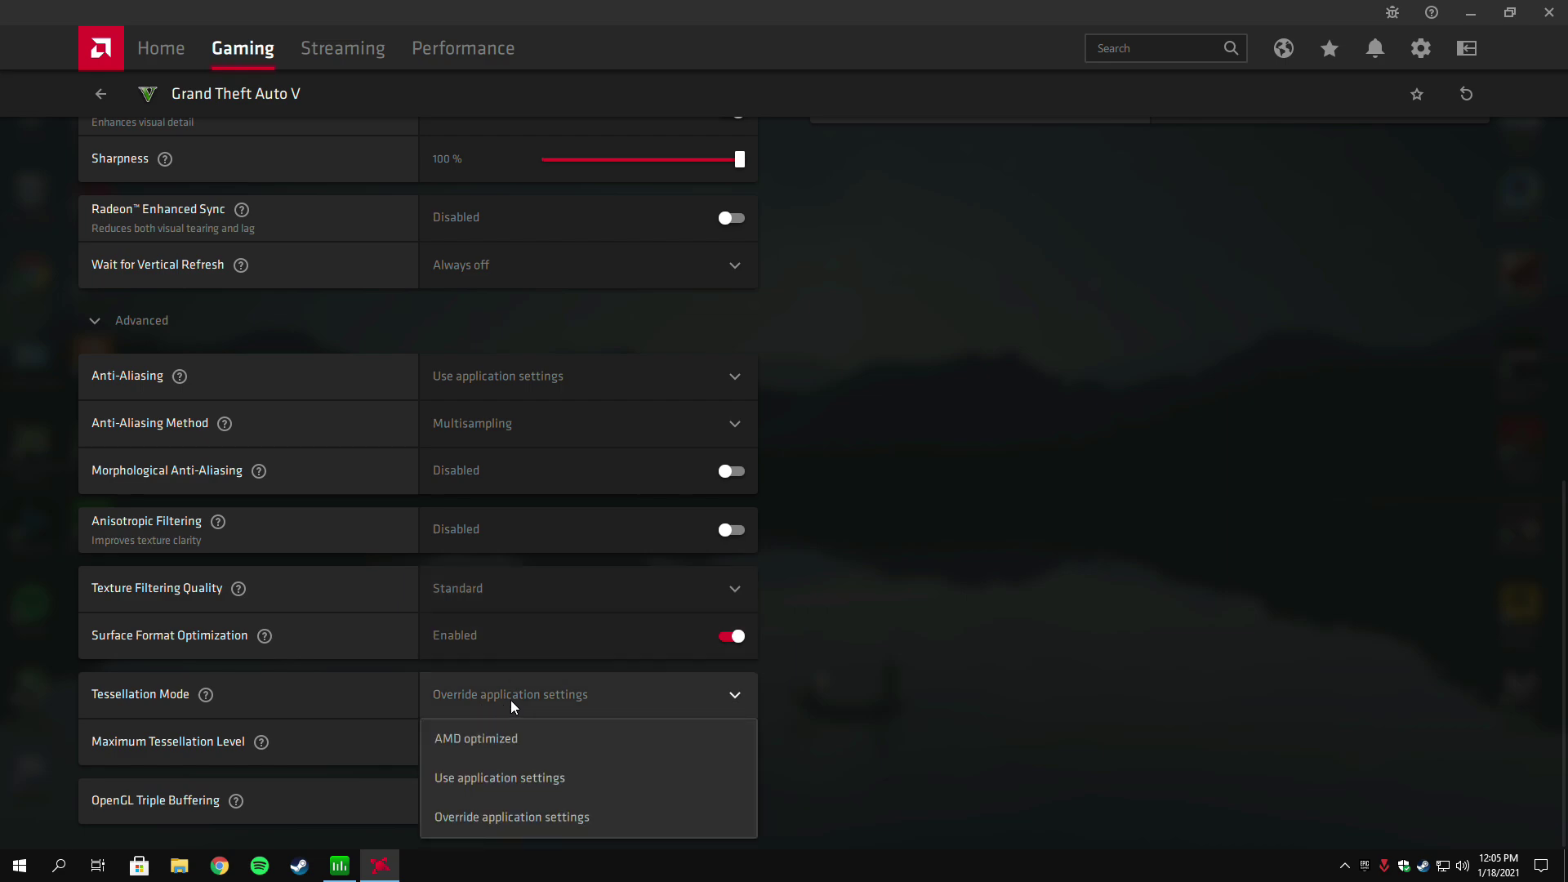
left_click(487, 738)
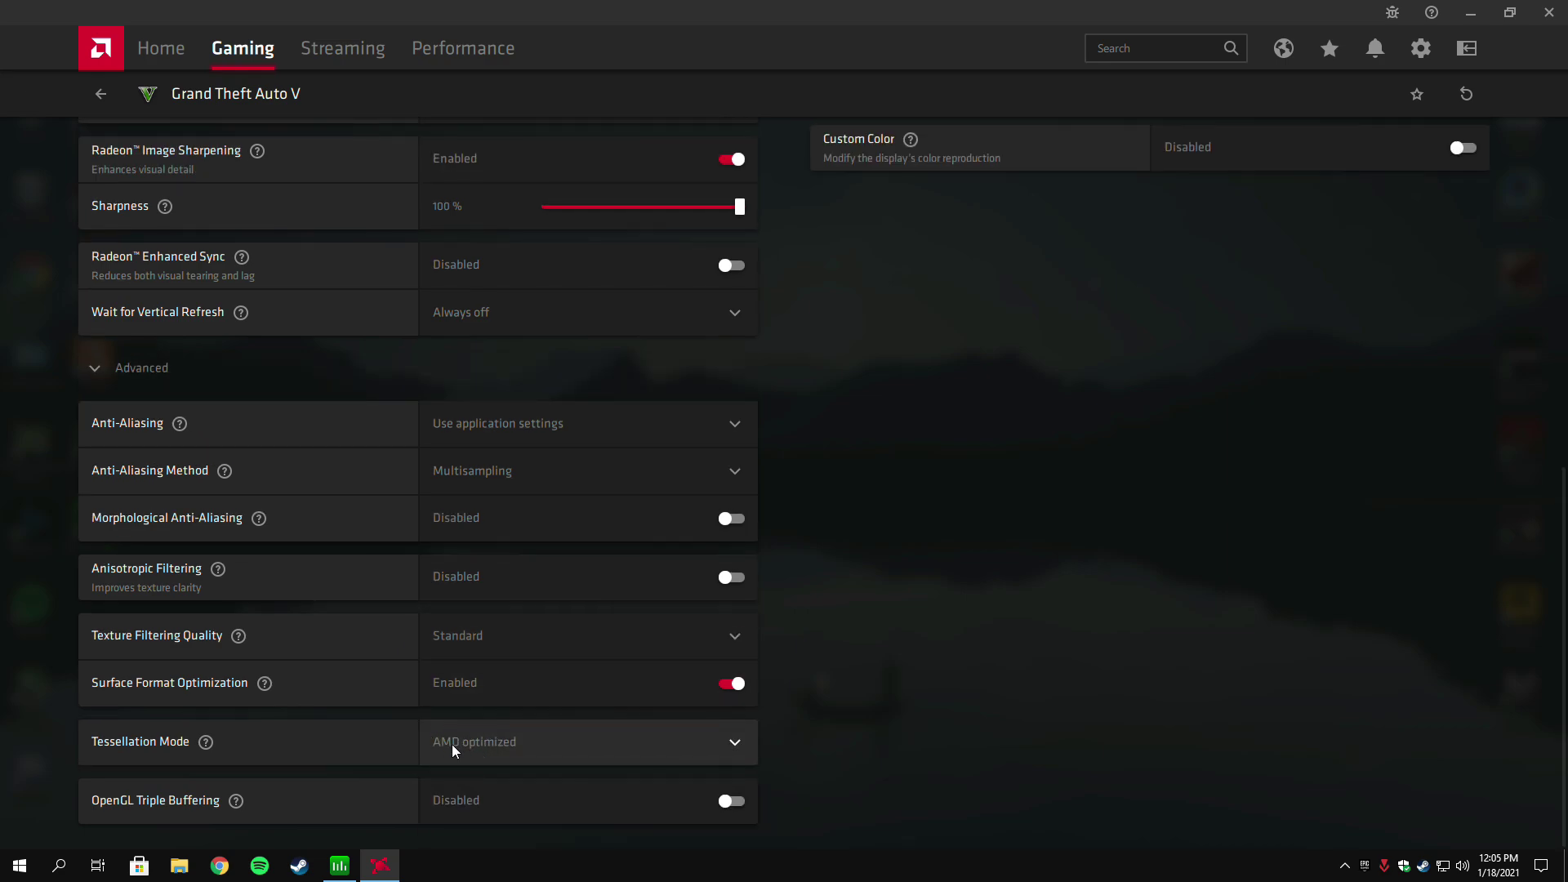
left_click_drag(1563, 642, 1565, 325)
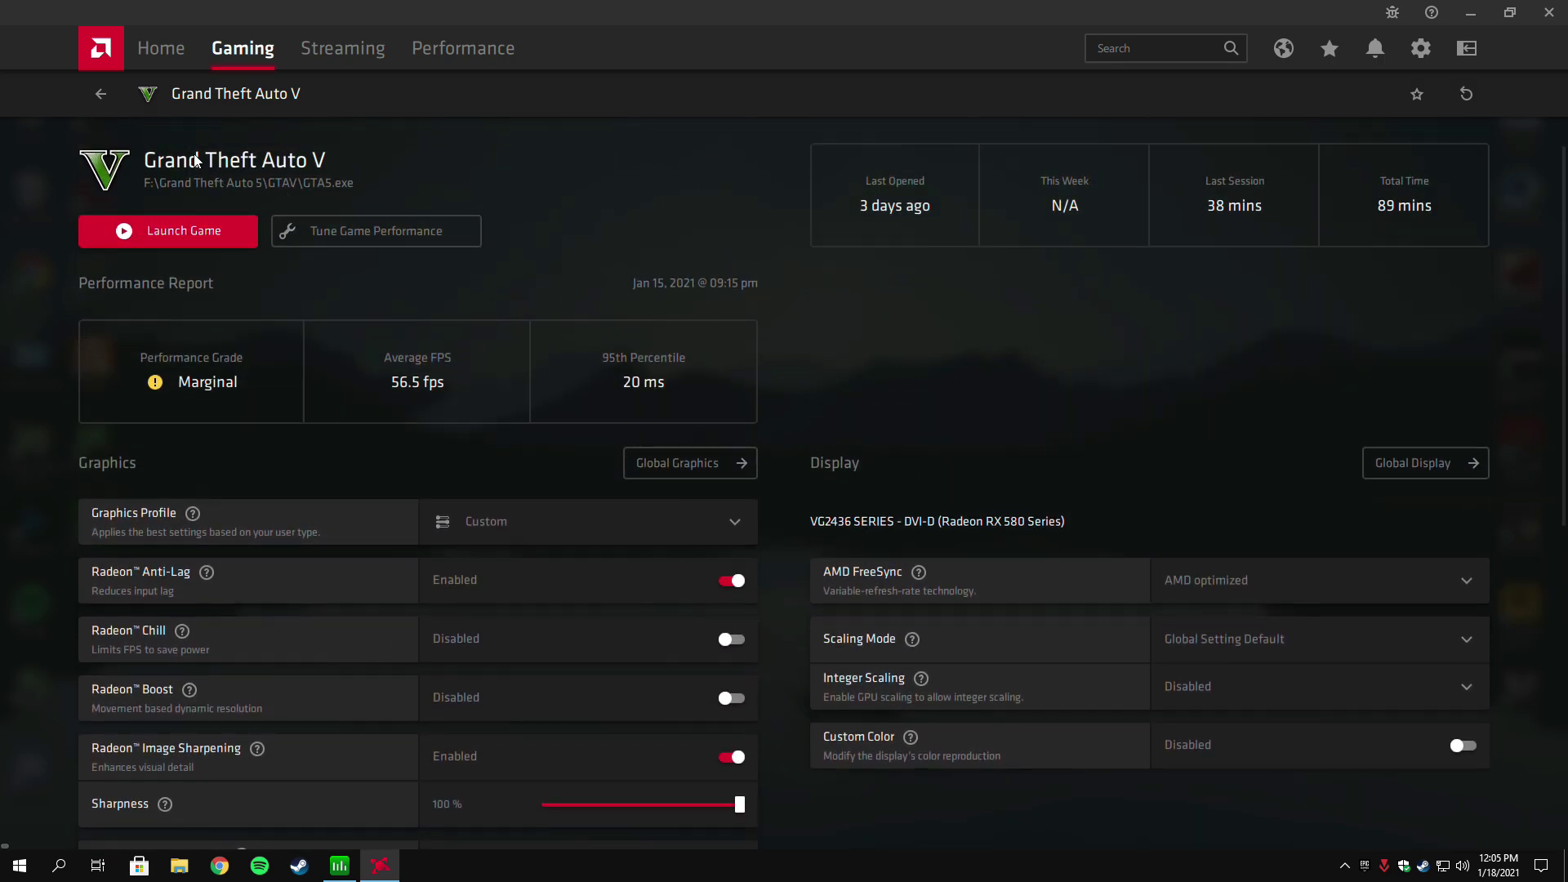
Return to the games list and add FiveM from its desktop shortcut.
left_click(99, 95)
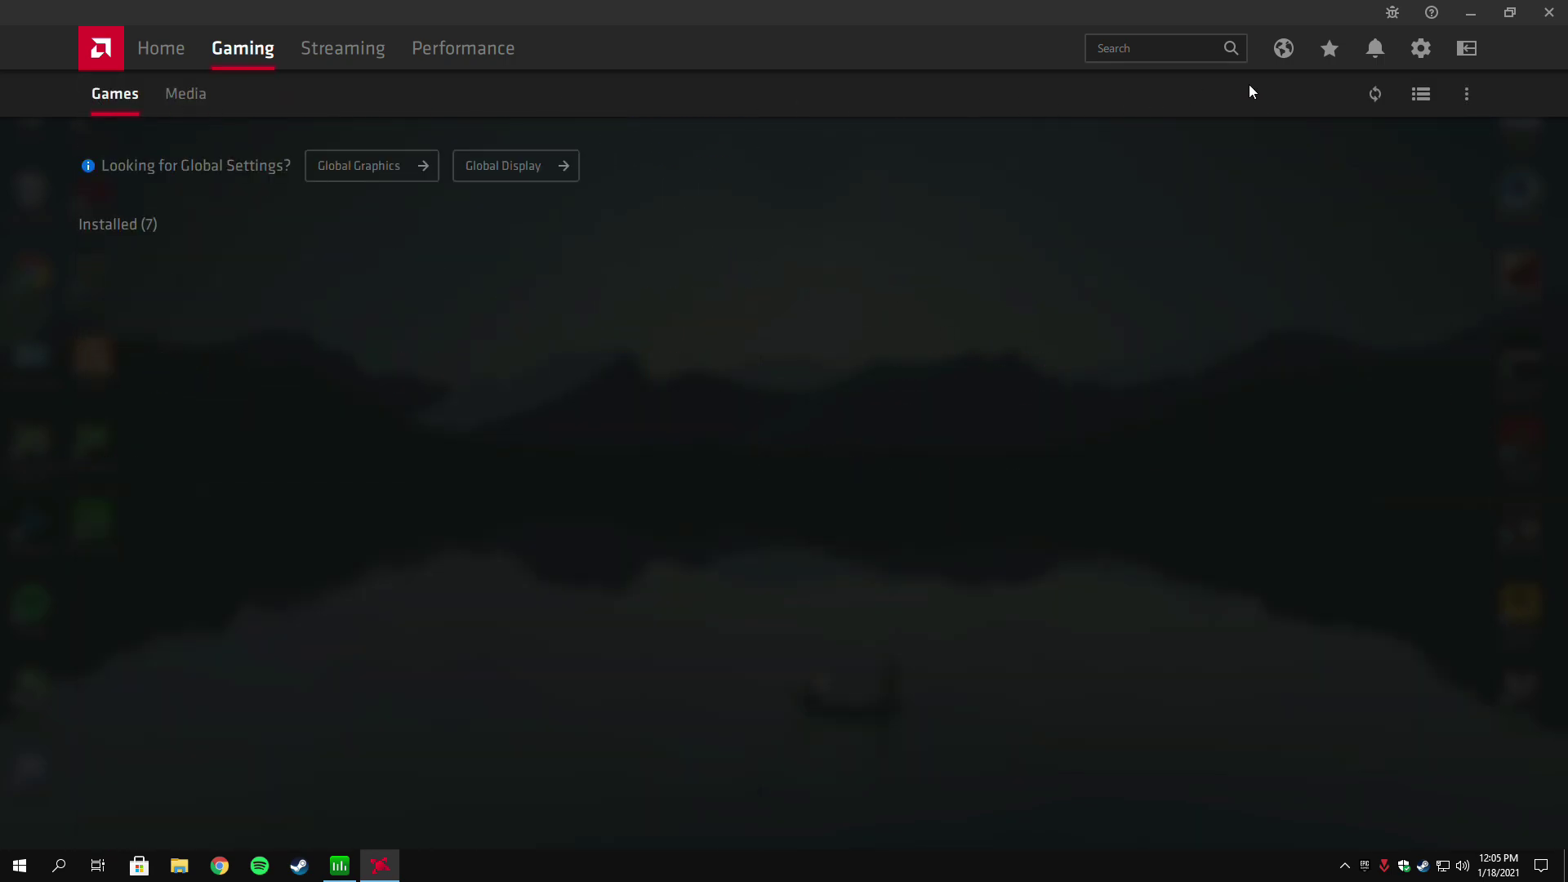
left_click(1478, 91)
left_click(1436, 133)
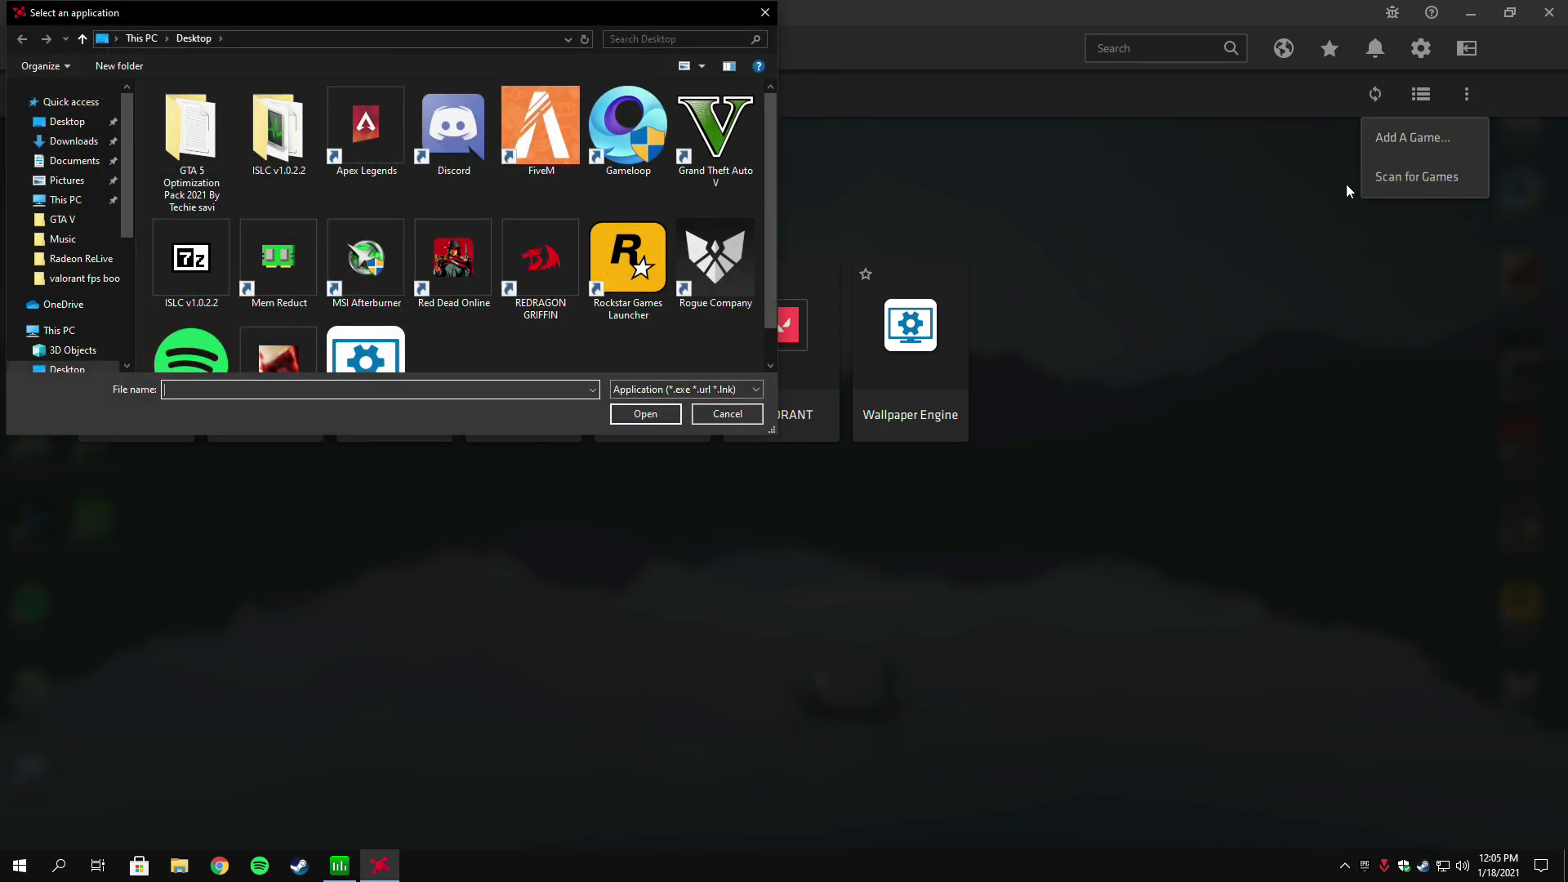
left_click(537, 154)
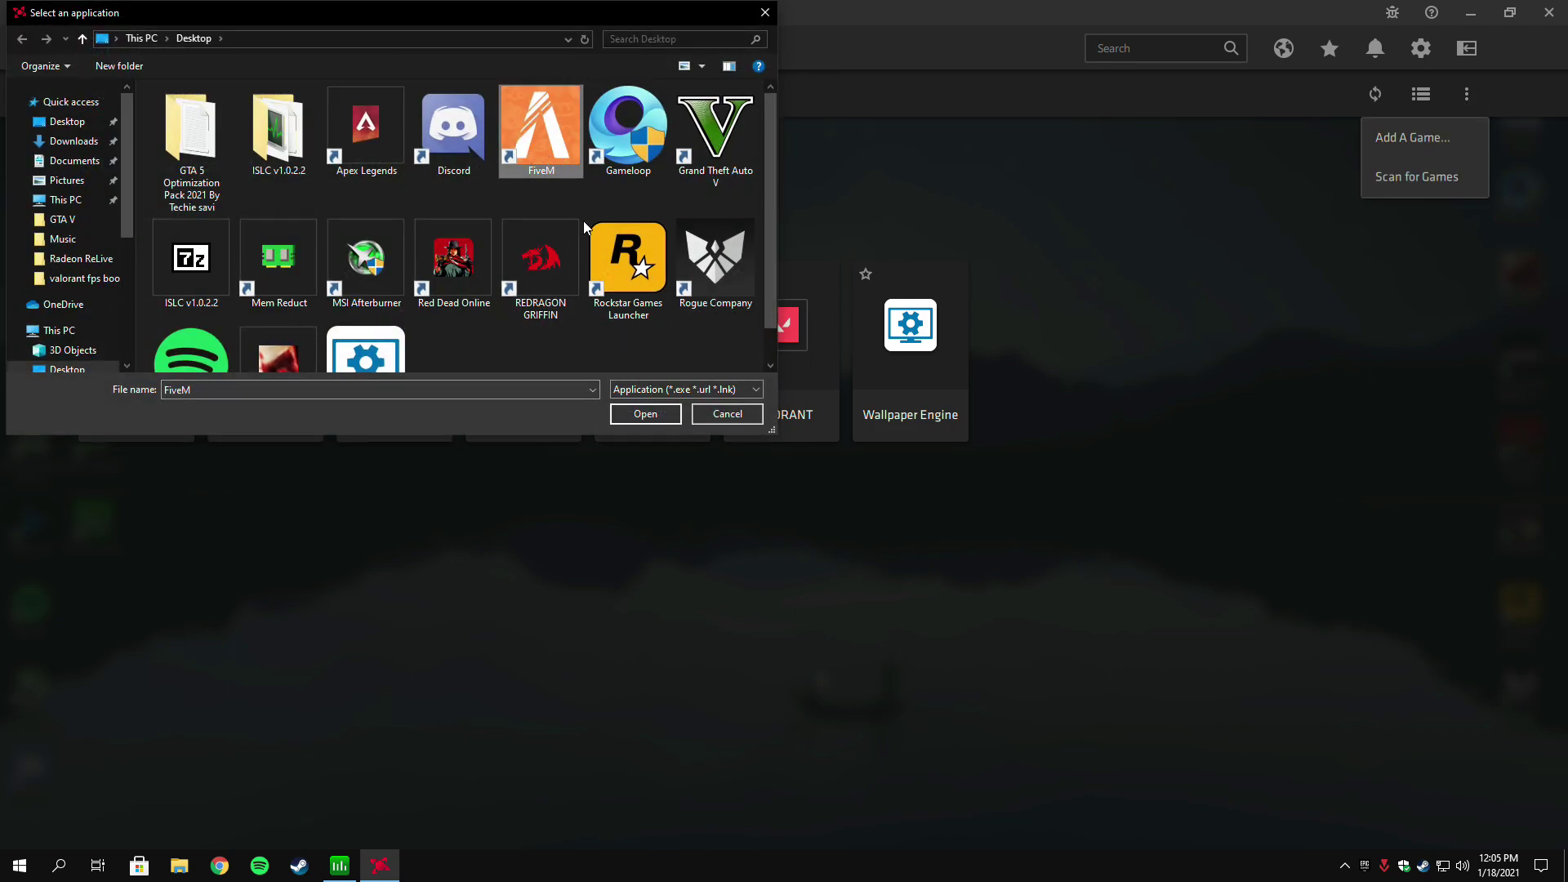
left_click(645, 413)
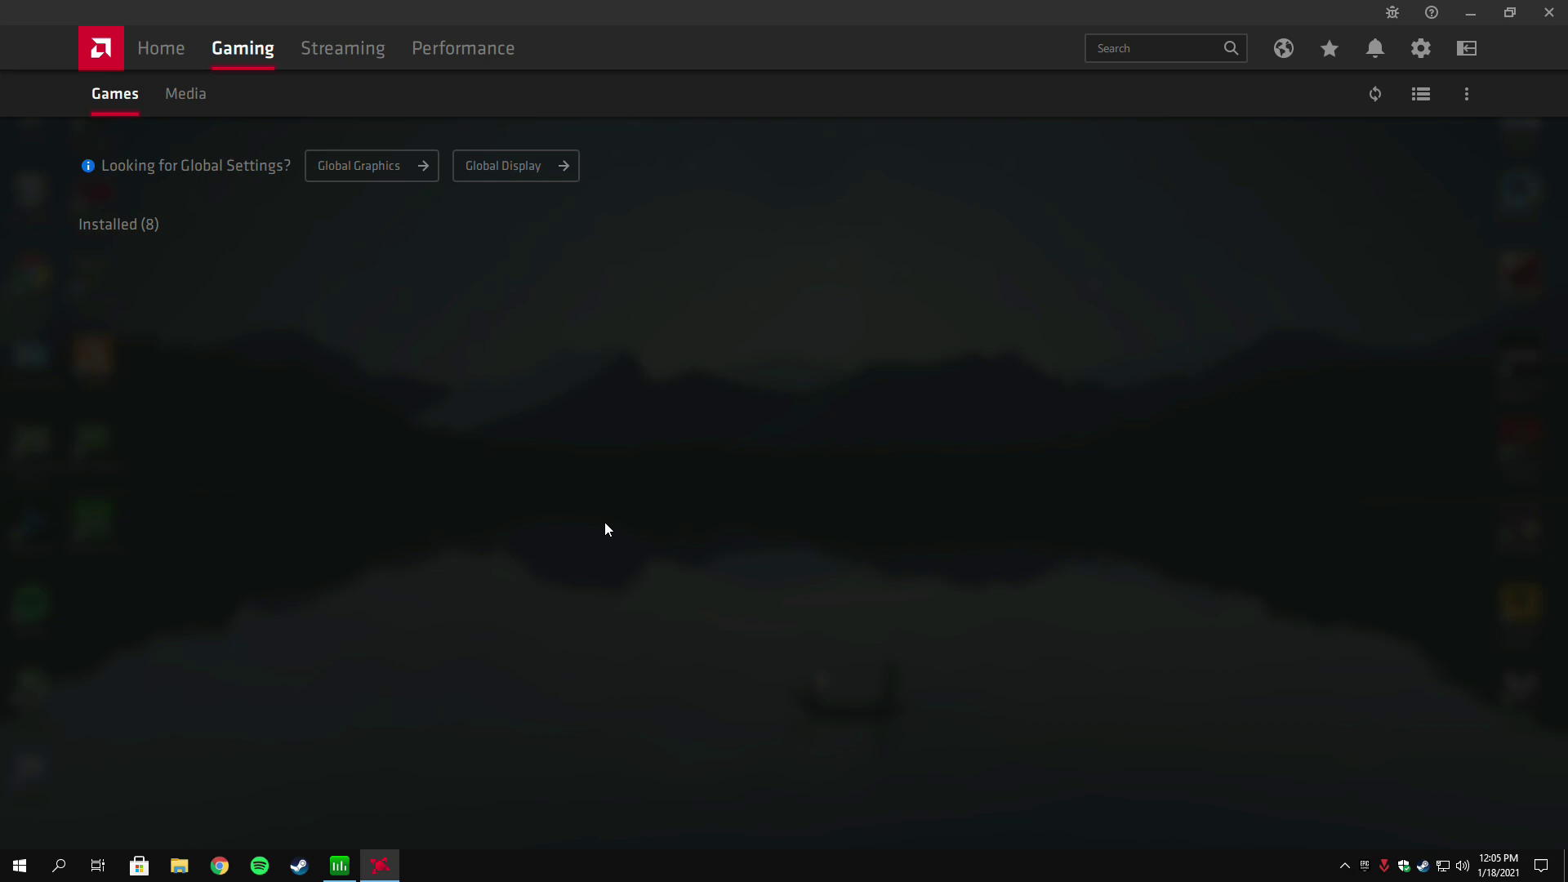
Open the FiveM game settings and set its Graphics Profile to eSports.
left_click(424, 408)
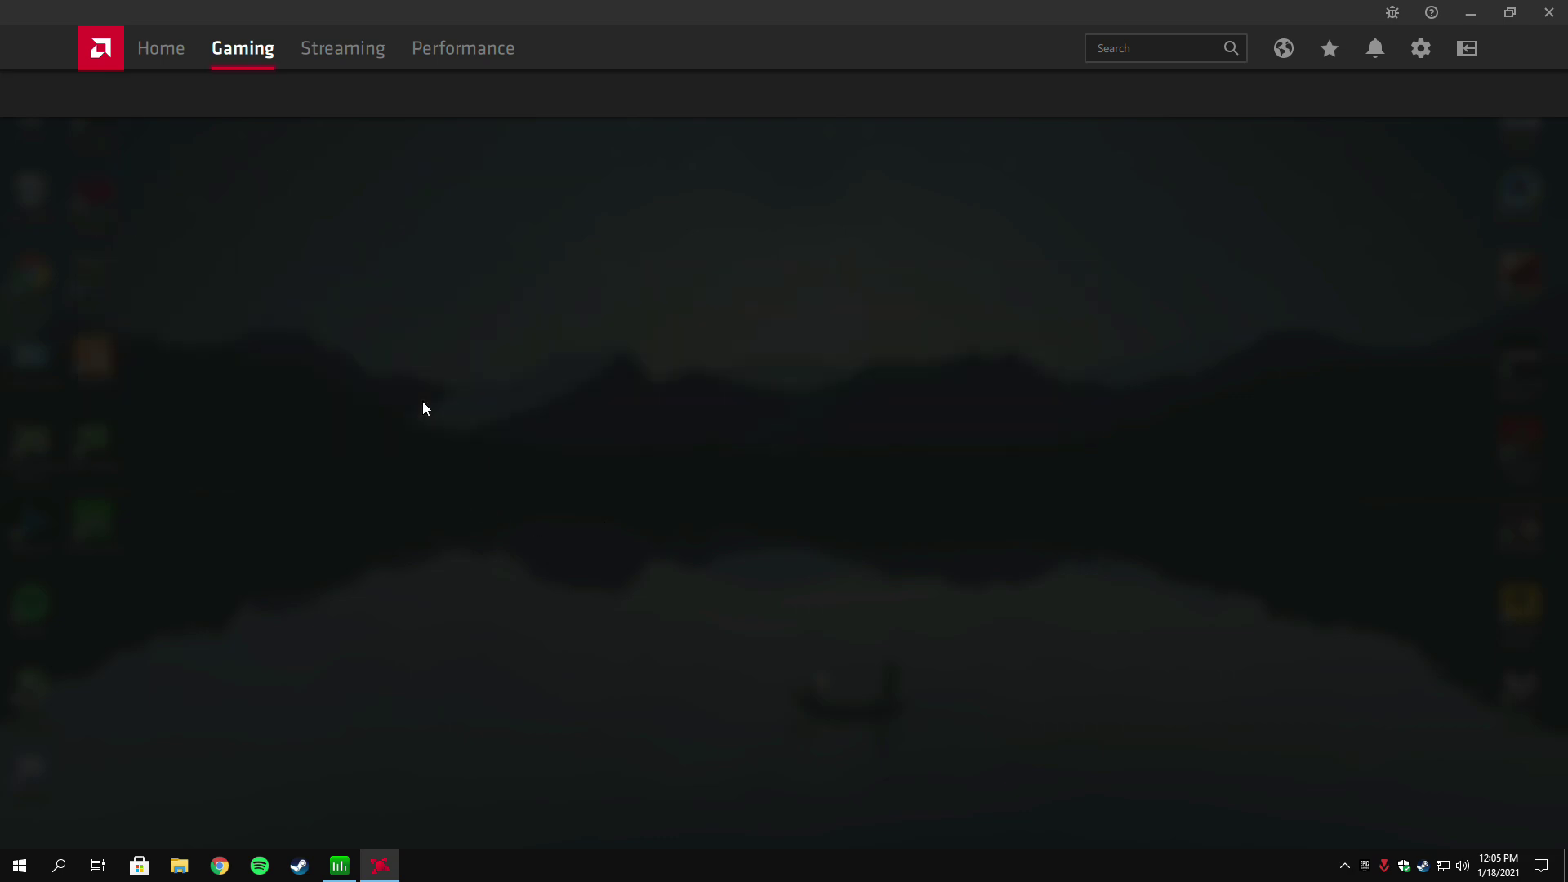
scroll(822, 483, "down", 2)
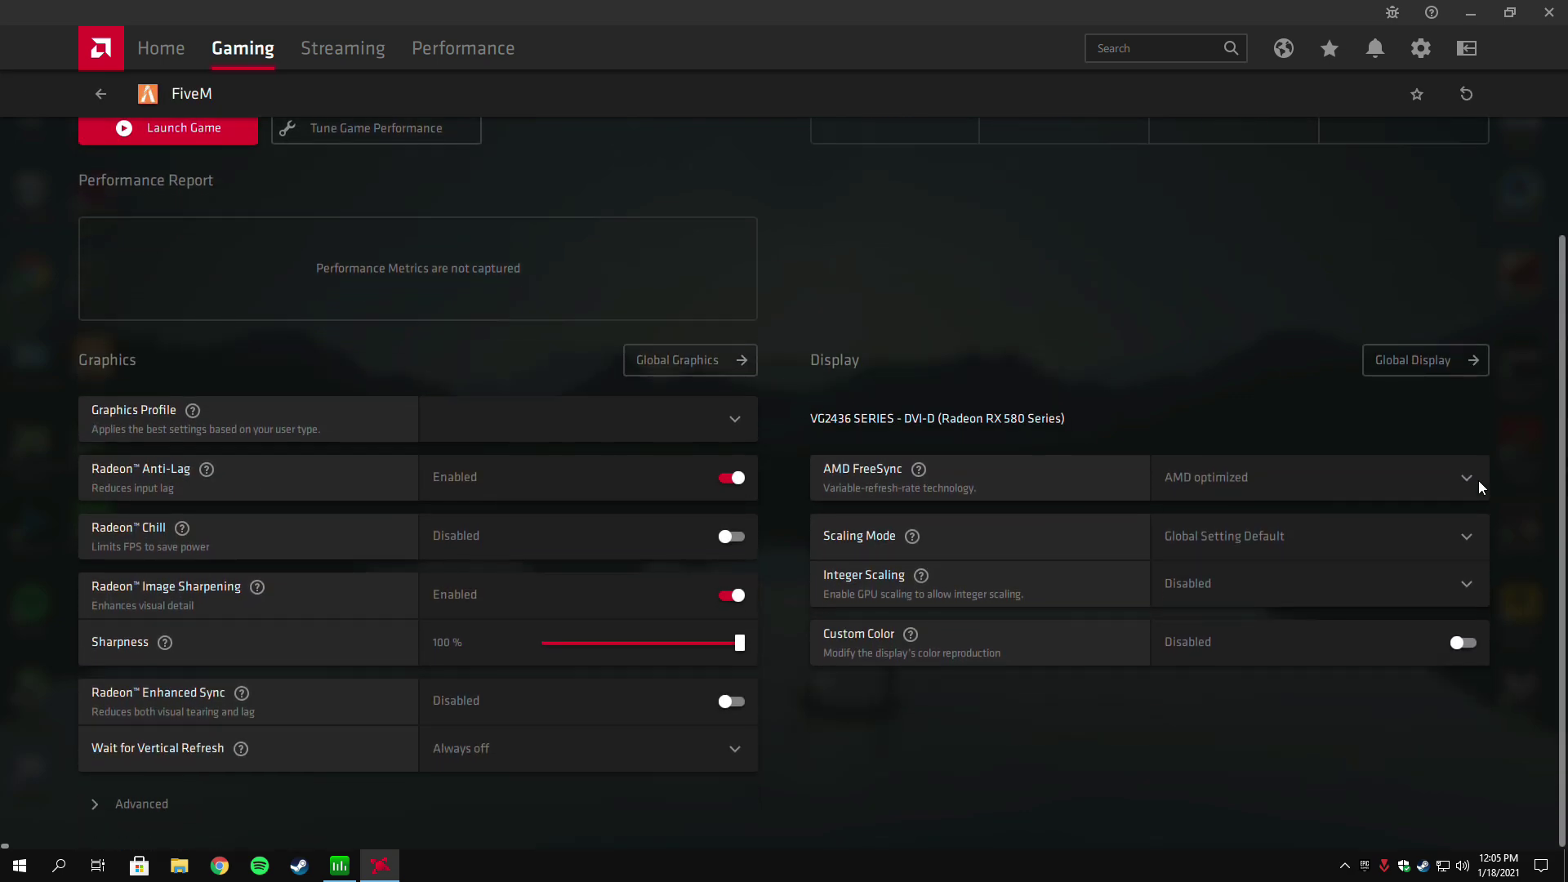
left_click(710, 413)
left_click(537, 500)
Set FiveM's Tessellation Mode to AMD optimized in the advanced graphics settings, and close Radeon Software.
left_click(172, 814)
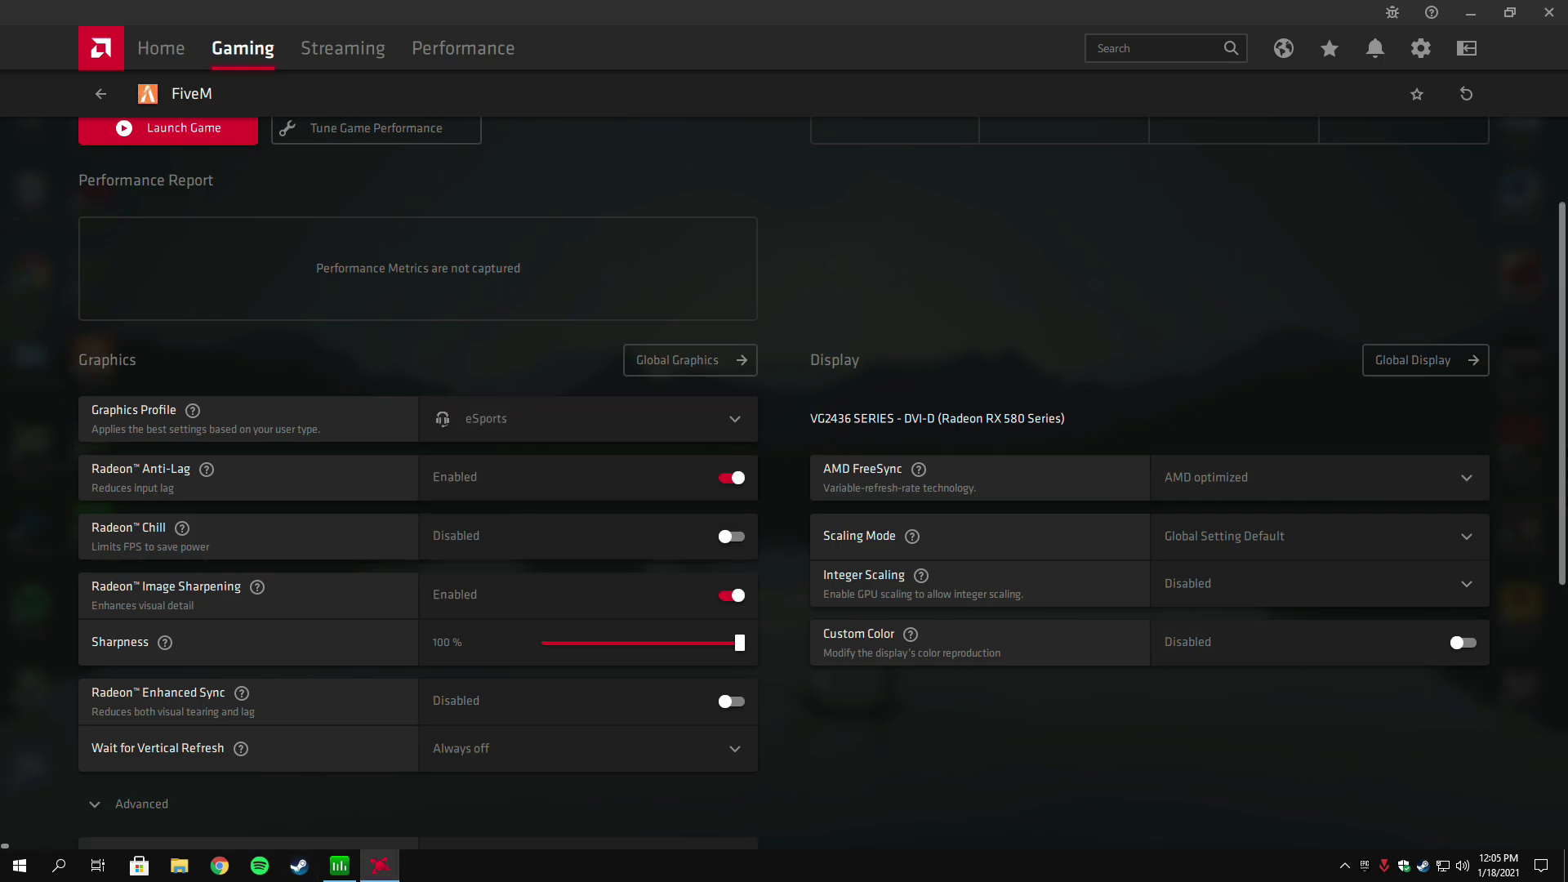
scroll(1564, 698, "down", 6)
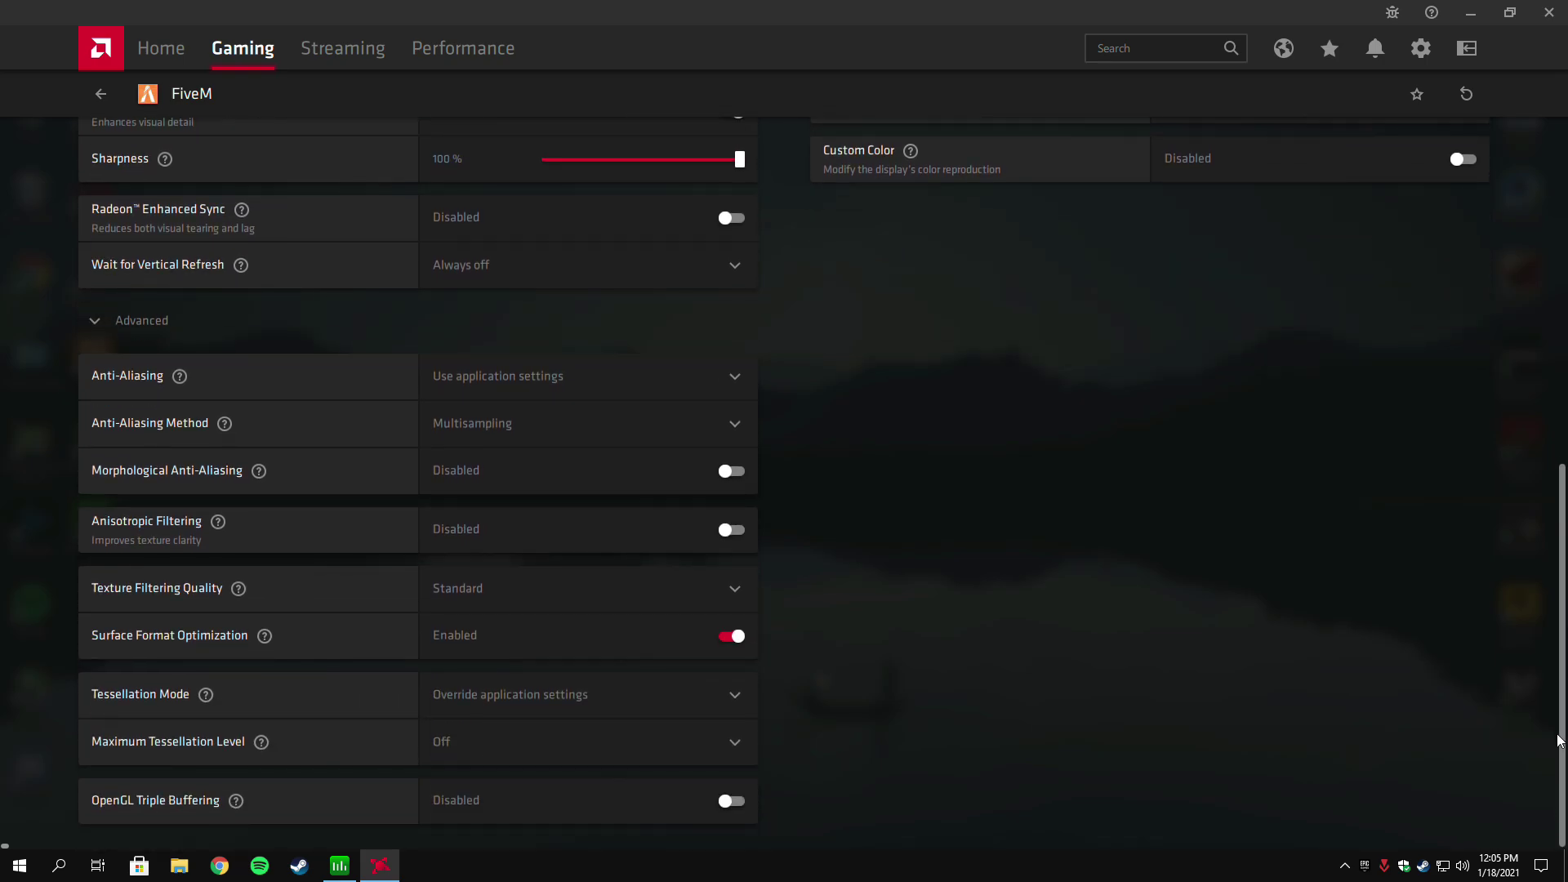
left_click(530, 694)
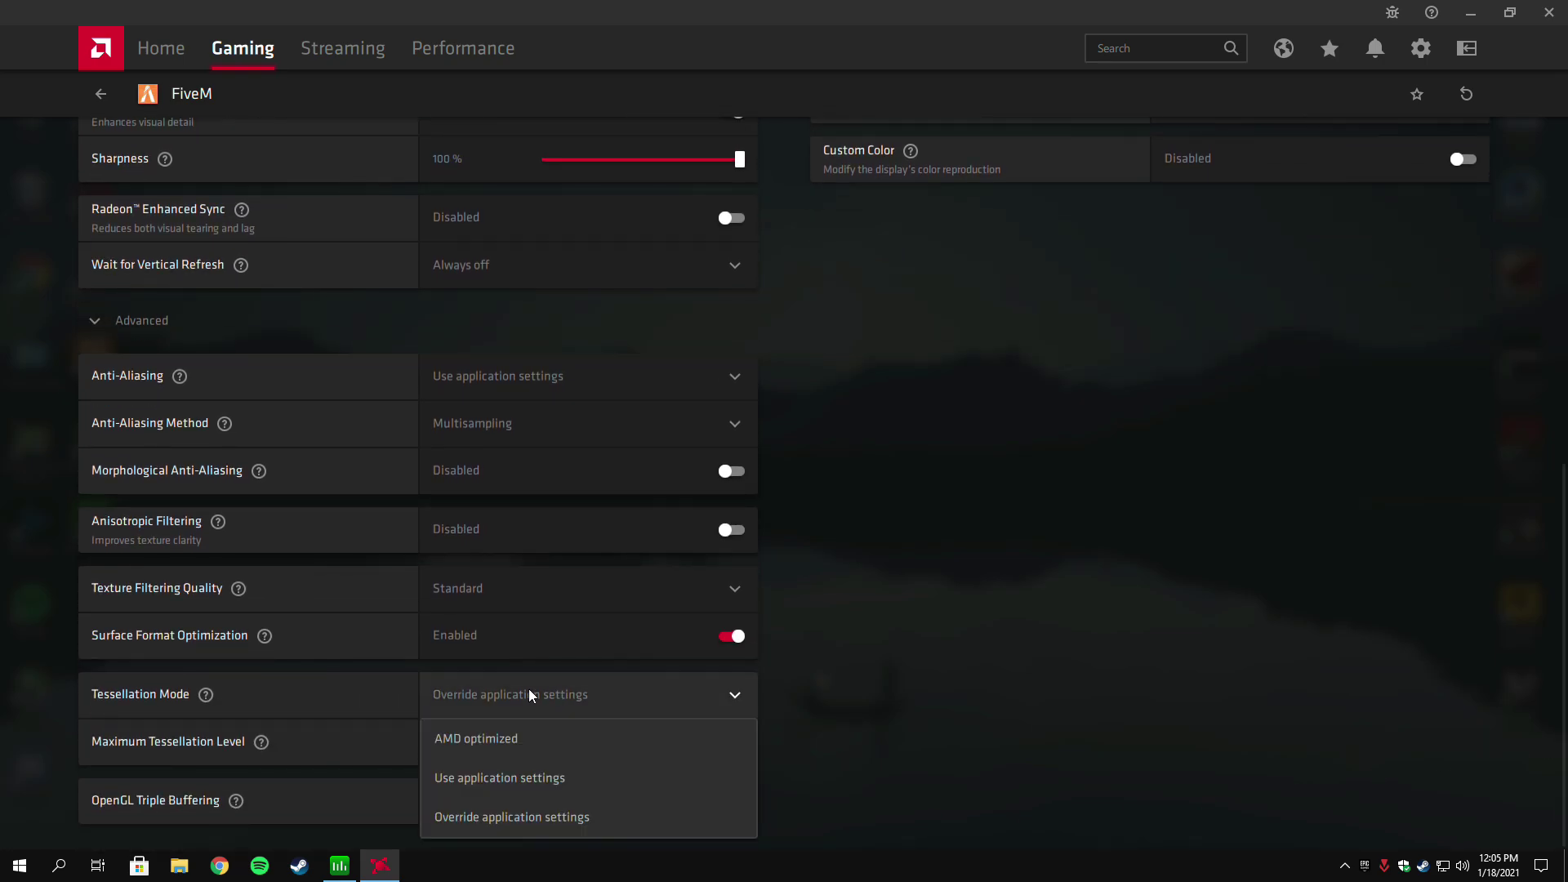
left_click(513, 741)
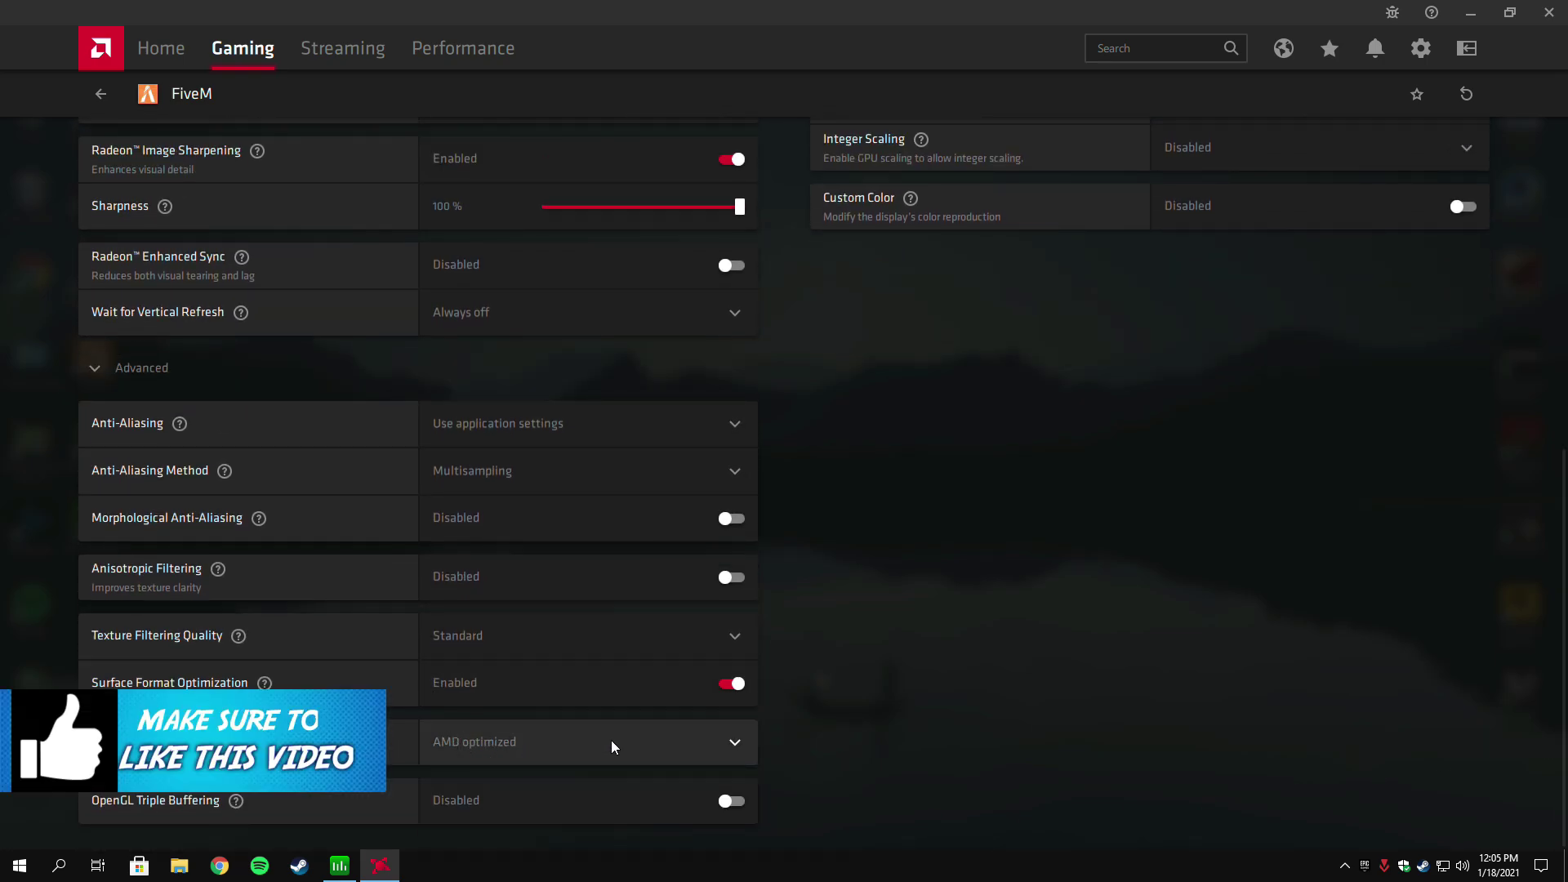
left_click_drag(1563, 670, 1565, 368)
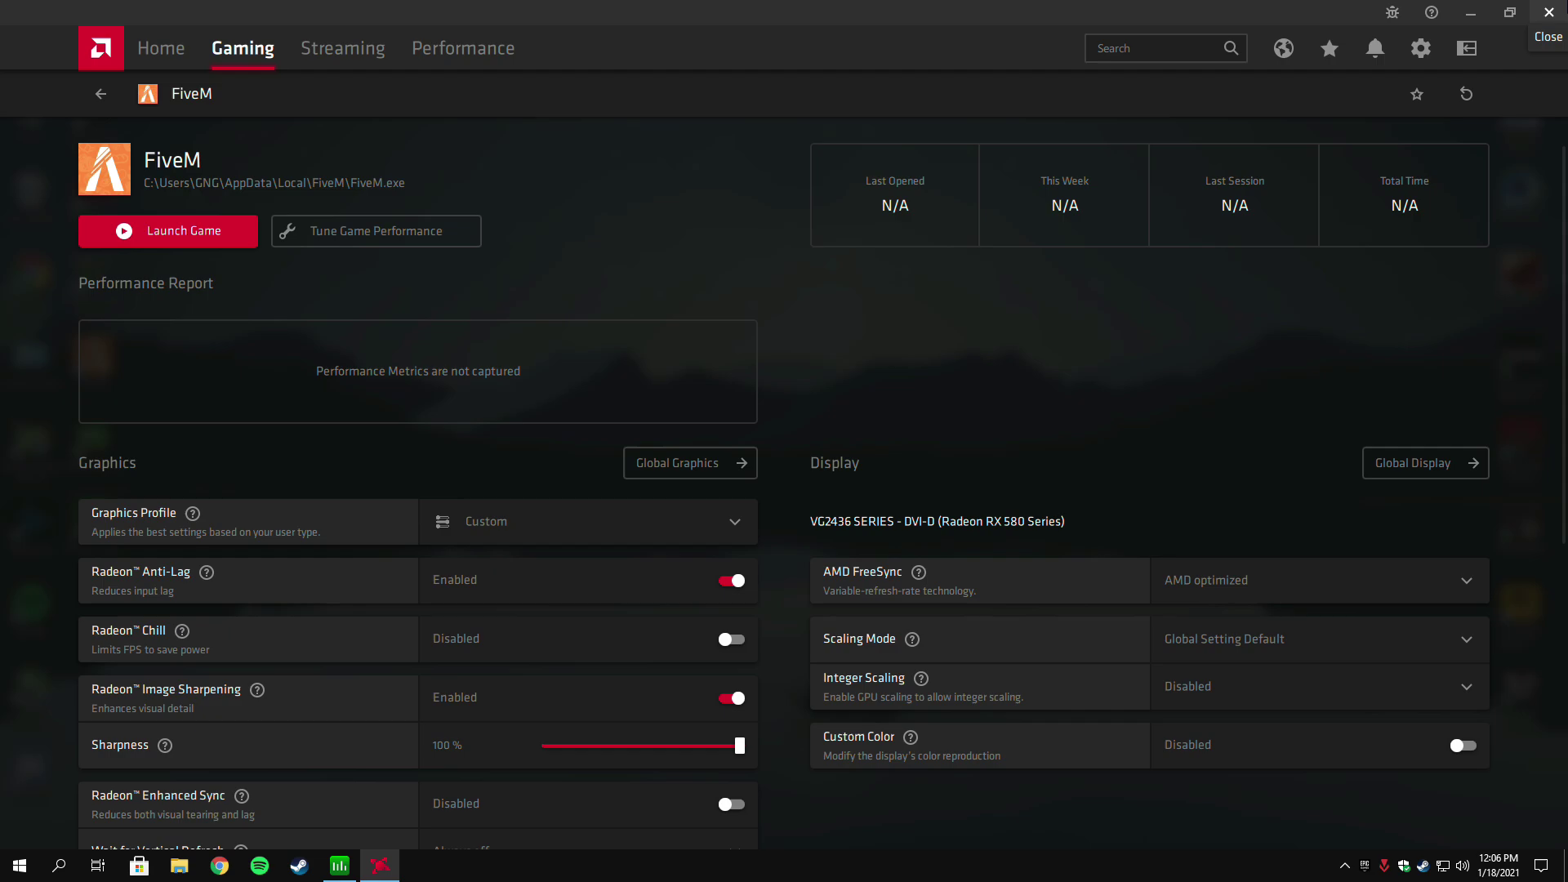
left_click(1550, 14)
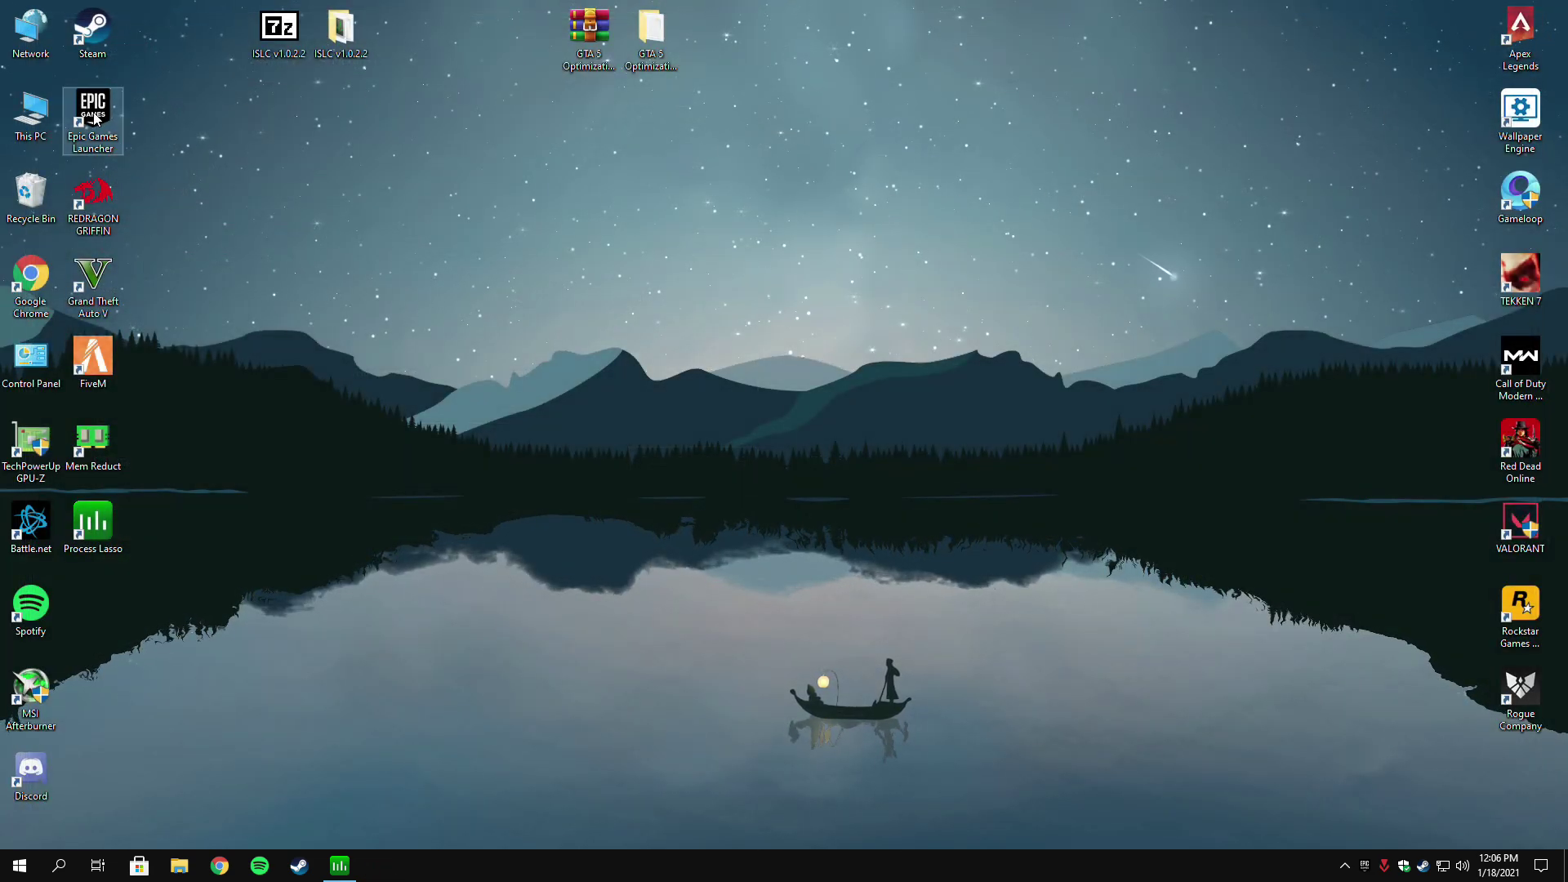
Open the Windows Performance Options through This PC's properties and advanced system settings, and move the dialog beside System Properties.
right_click(56, 118)
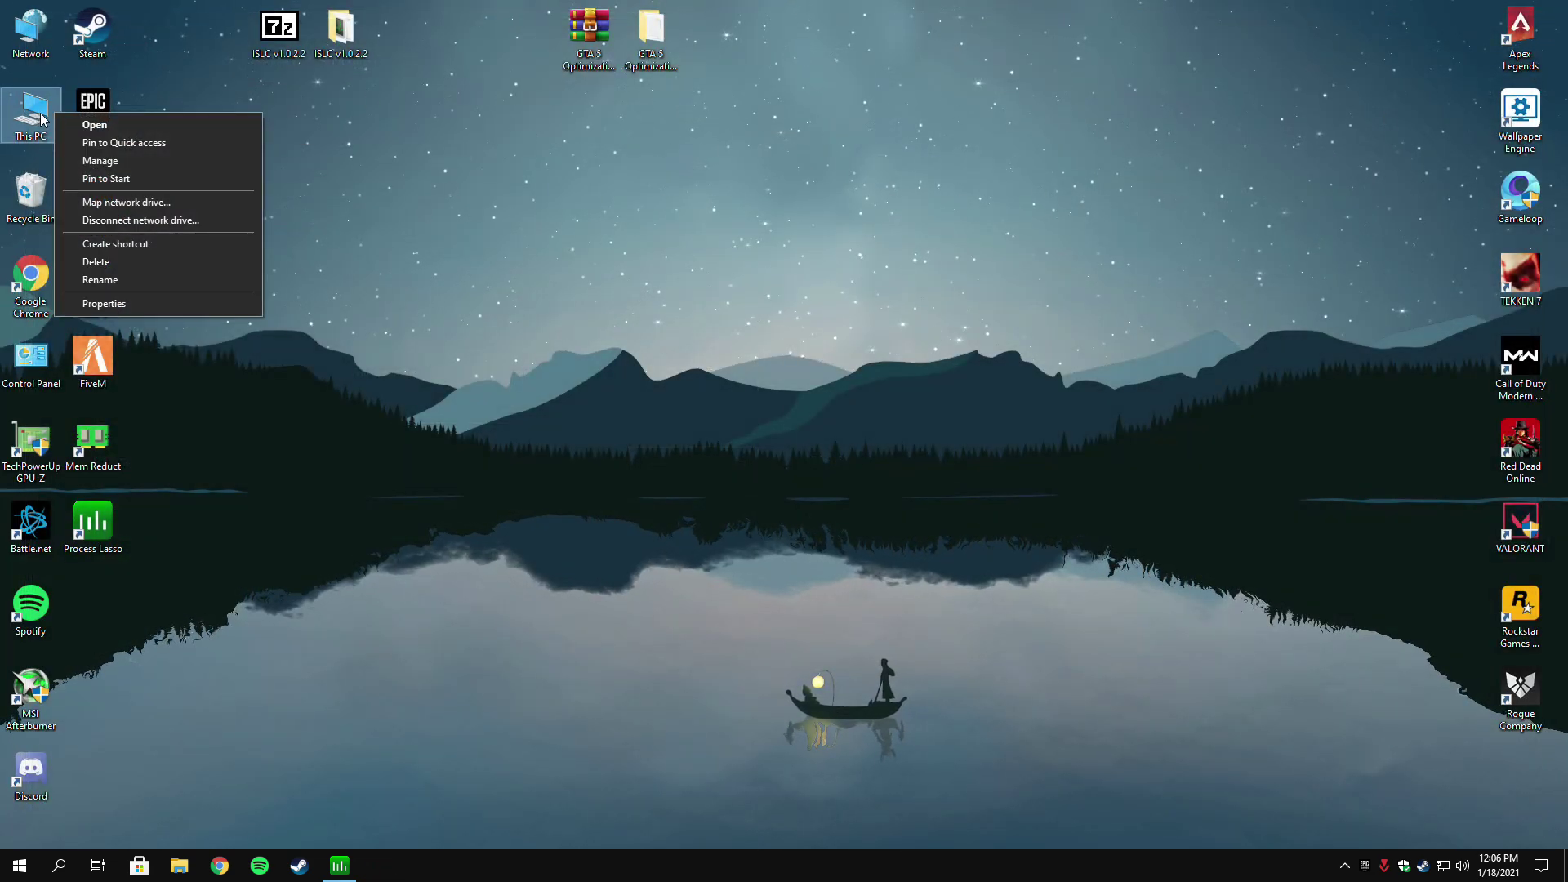
left_click(106, 305)
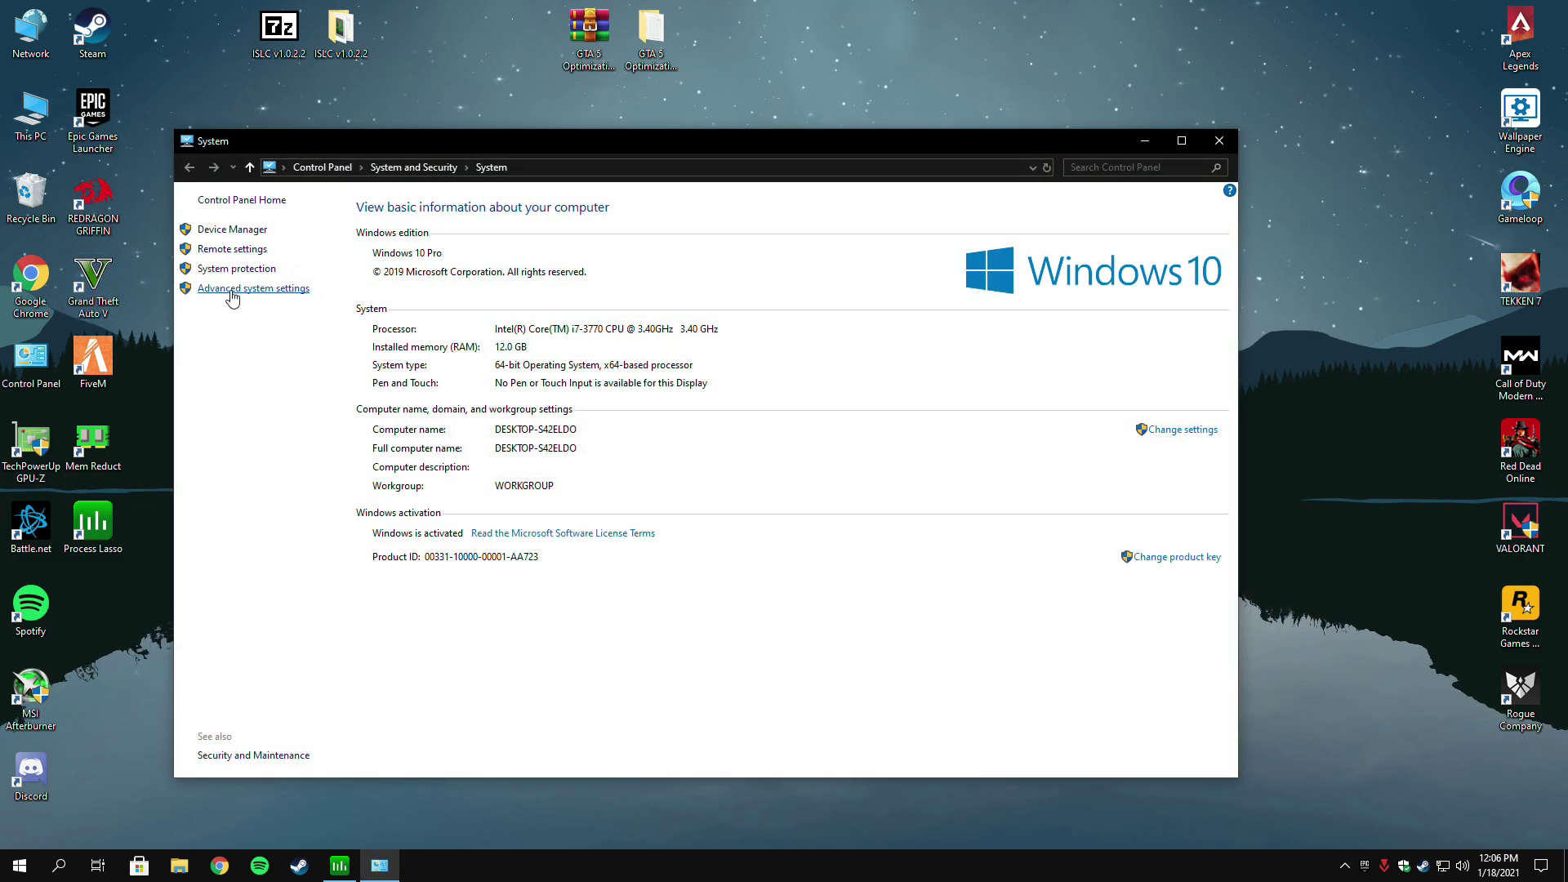
left_click(236, 291)
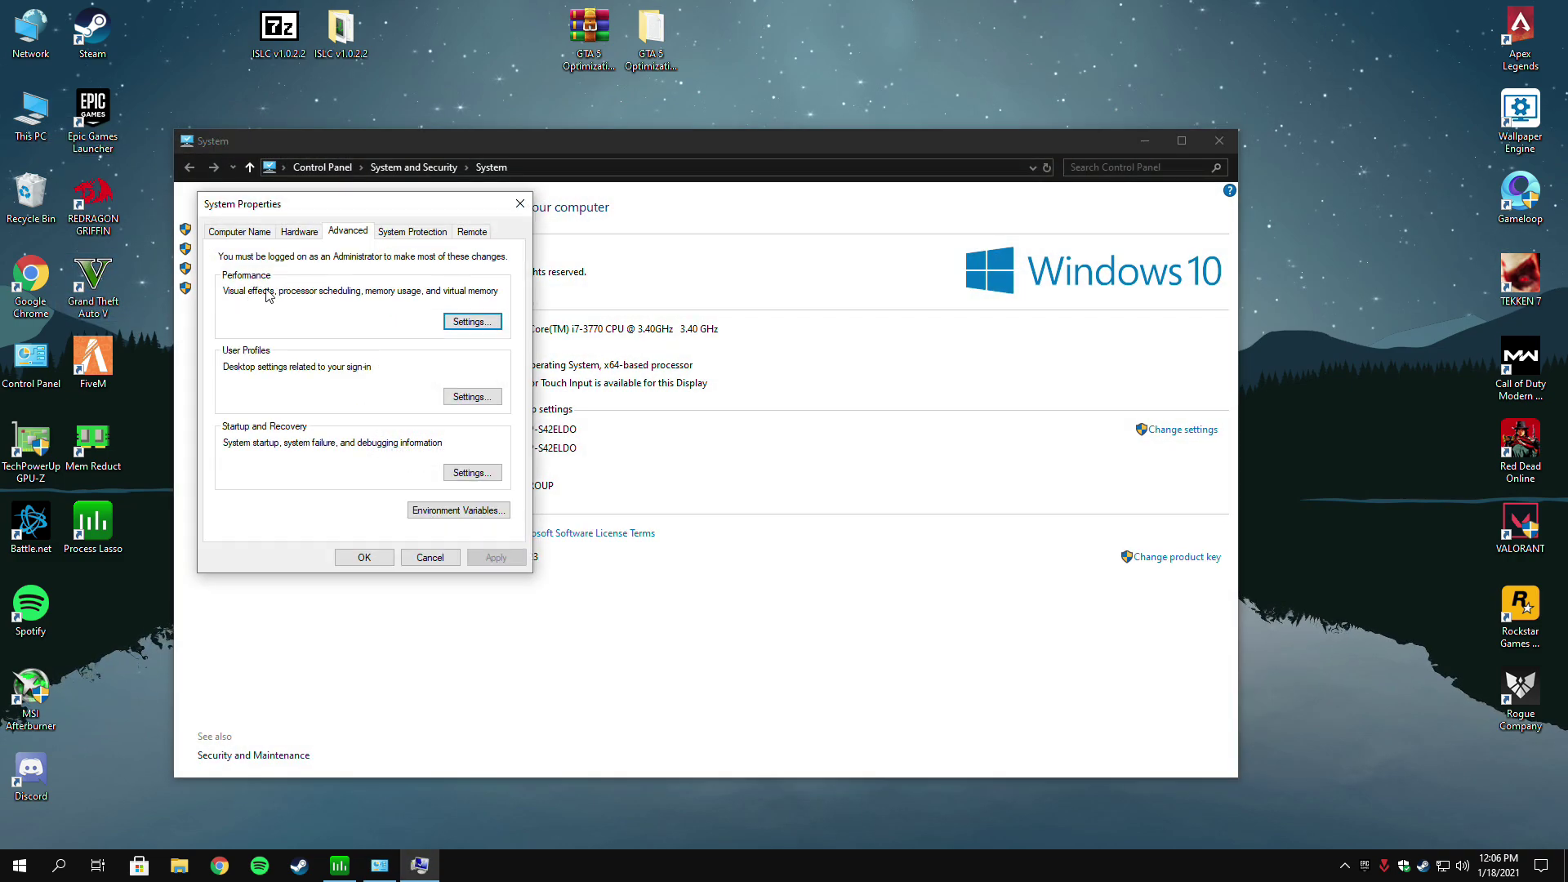
left_click(471, 322)
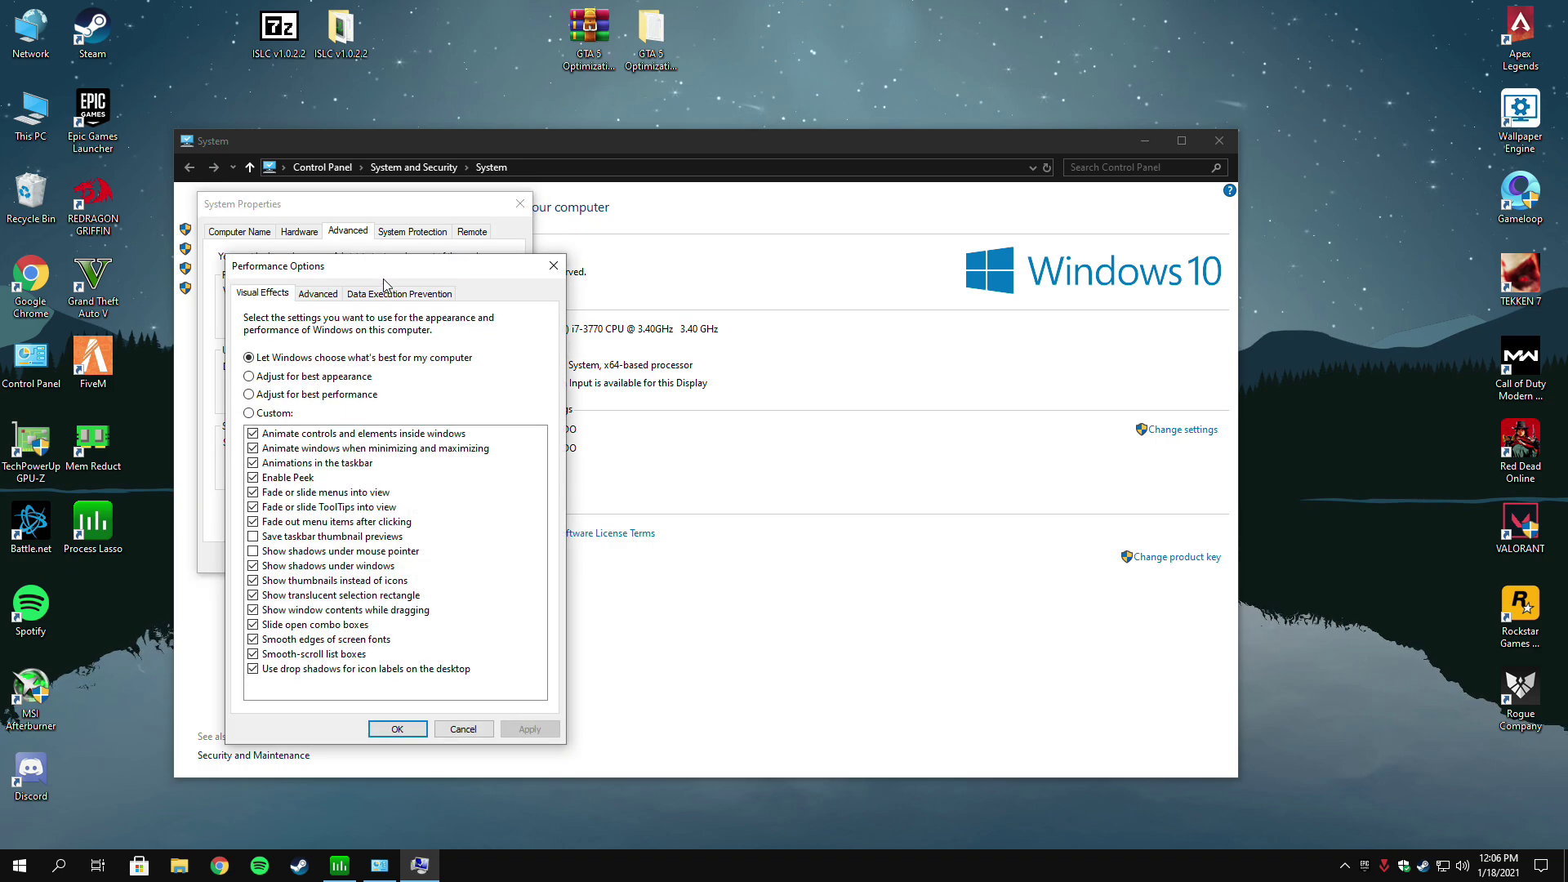
left_click_drag(390, 257, 720, 177)
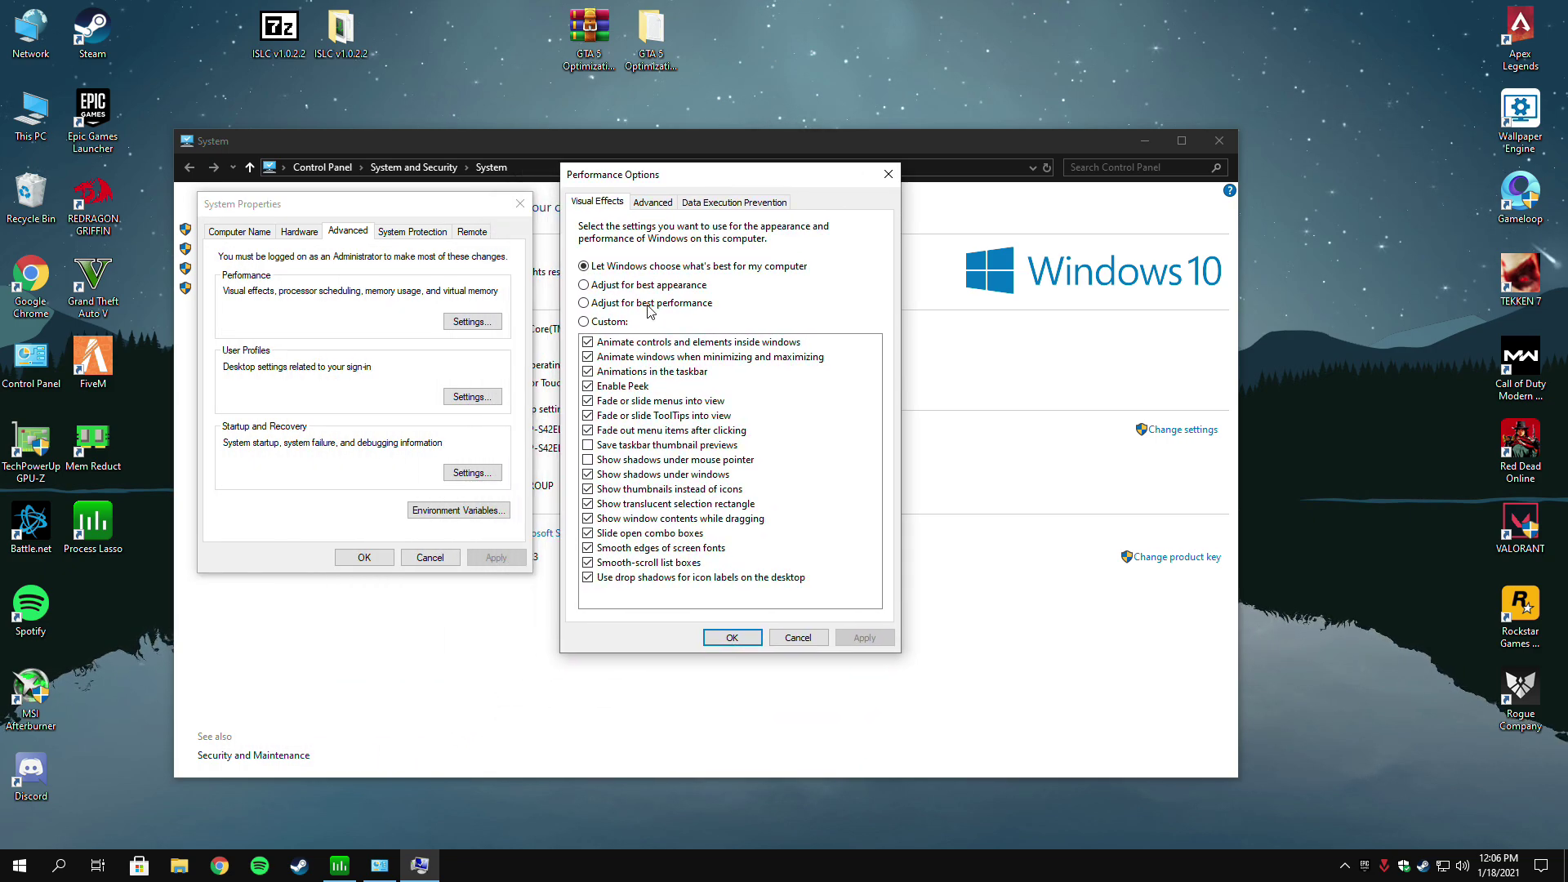
Turn off all visual effects except shadows under windows, smooth edges of screen fonts and thumbnails instead of icons, then apply and close both dialogs.
left_click(617, 474)
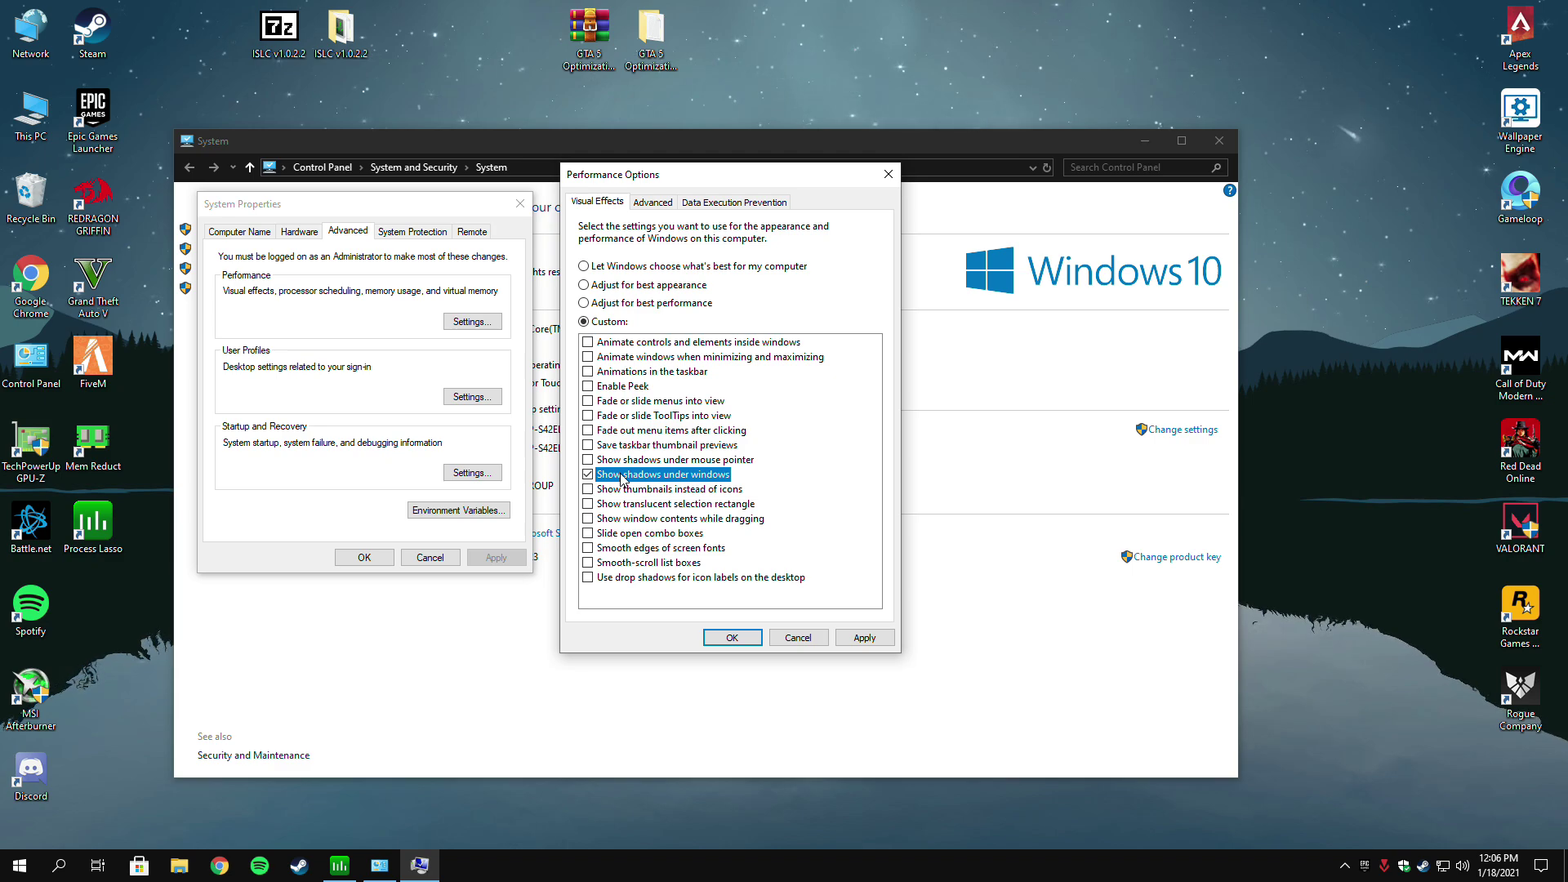
left_click(619, 548)
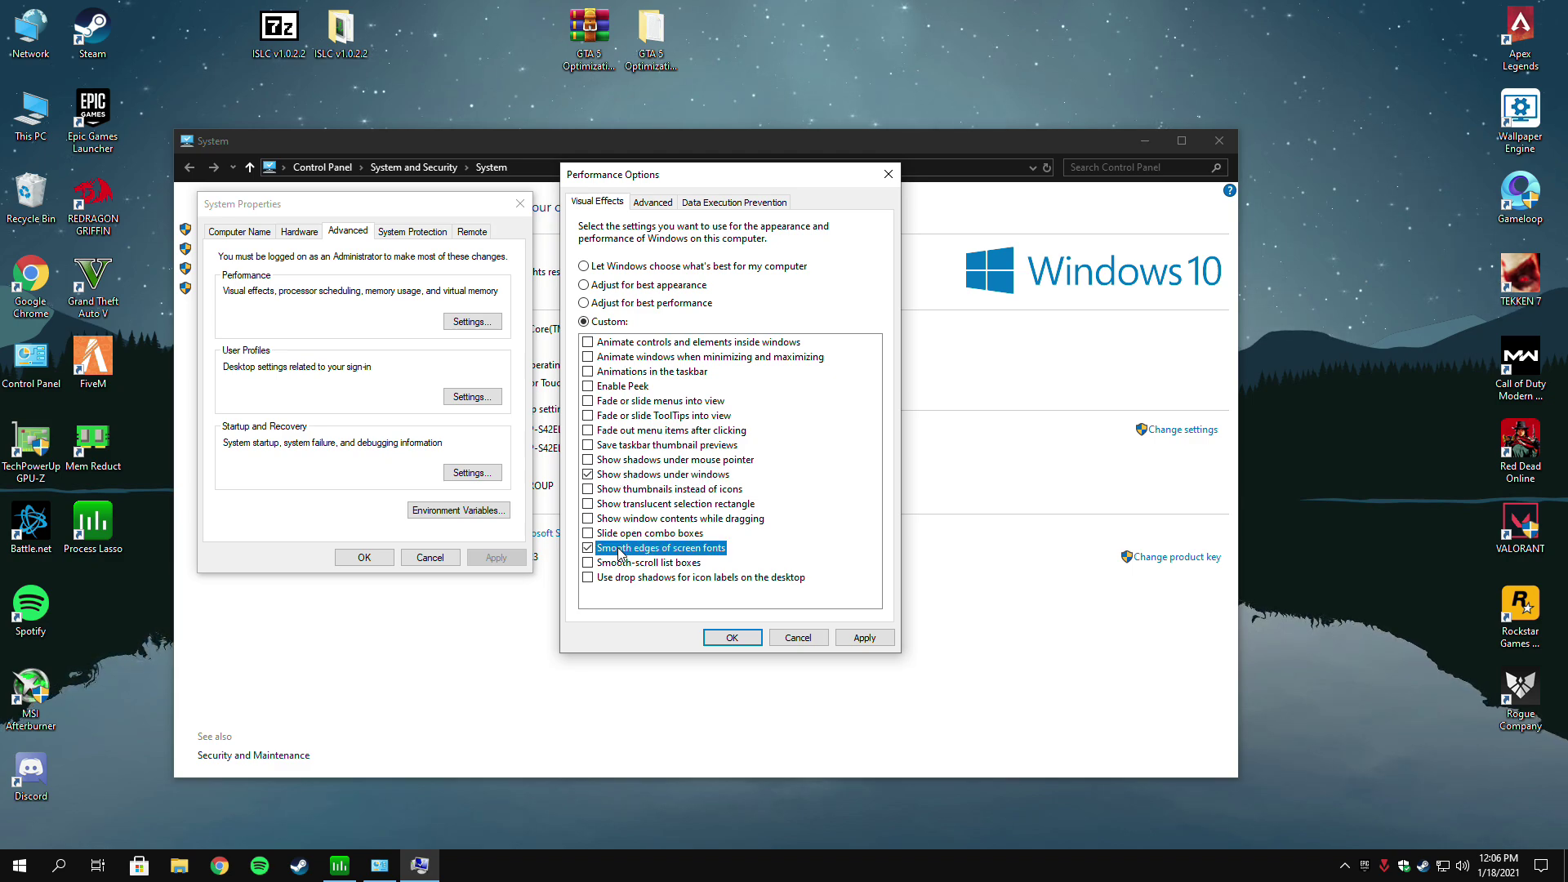
left_click(588, 490)
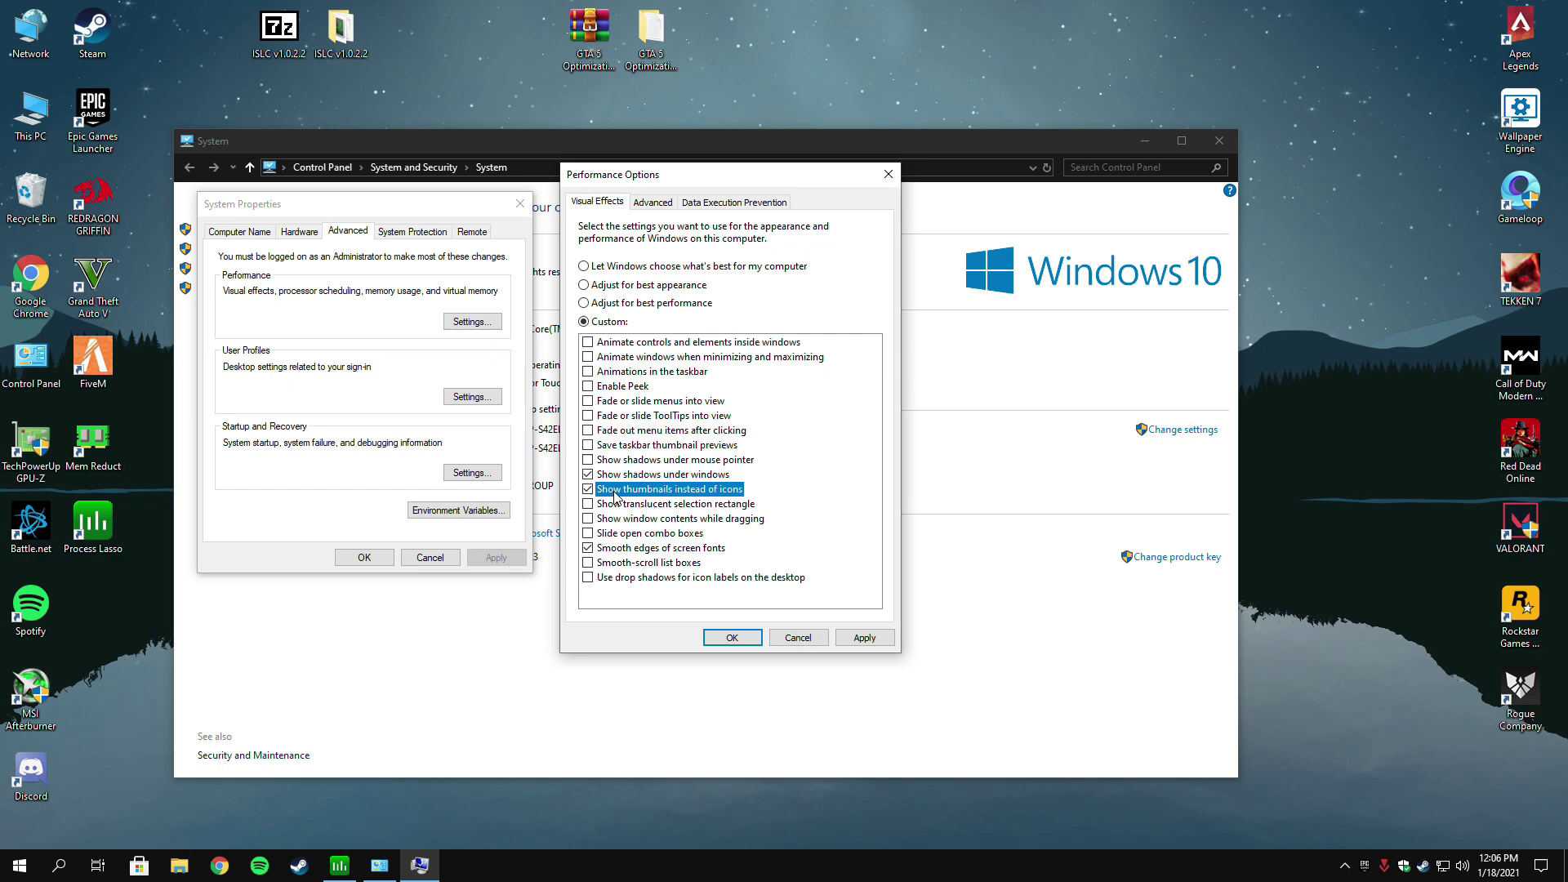
left_click(864, 638)
left_click(733, 638)
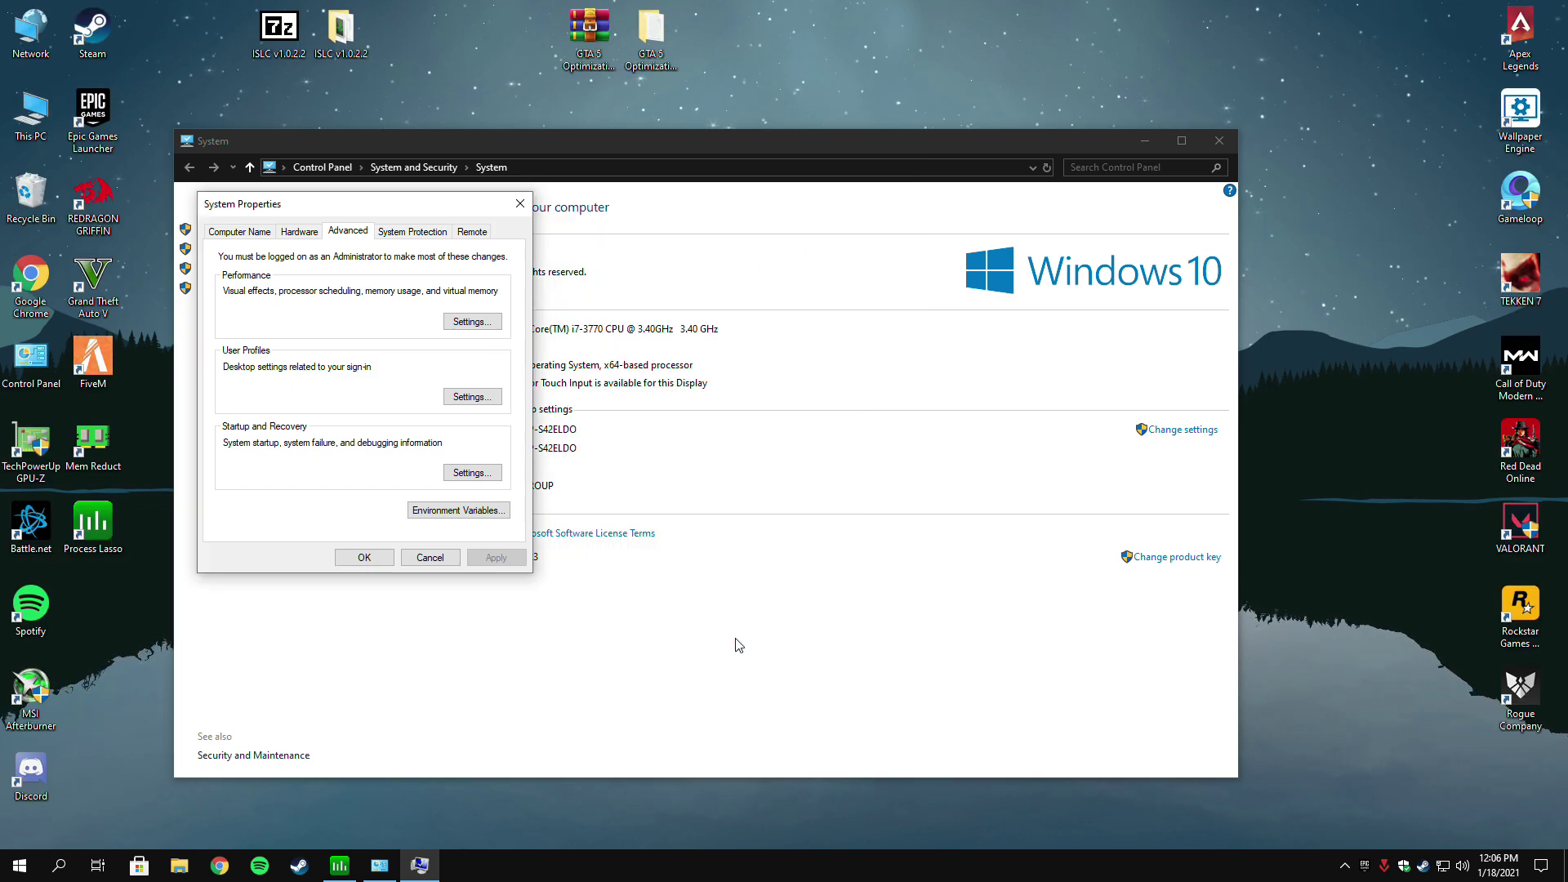
left_click(364, 558)
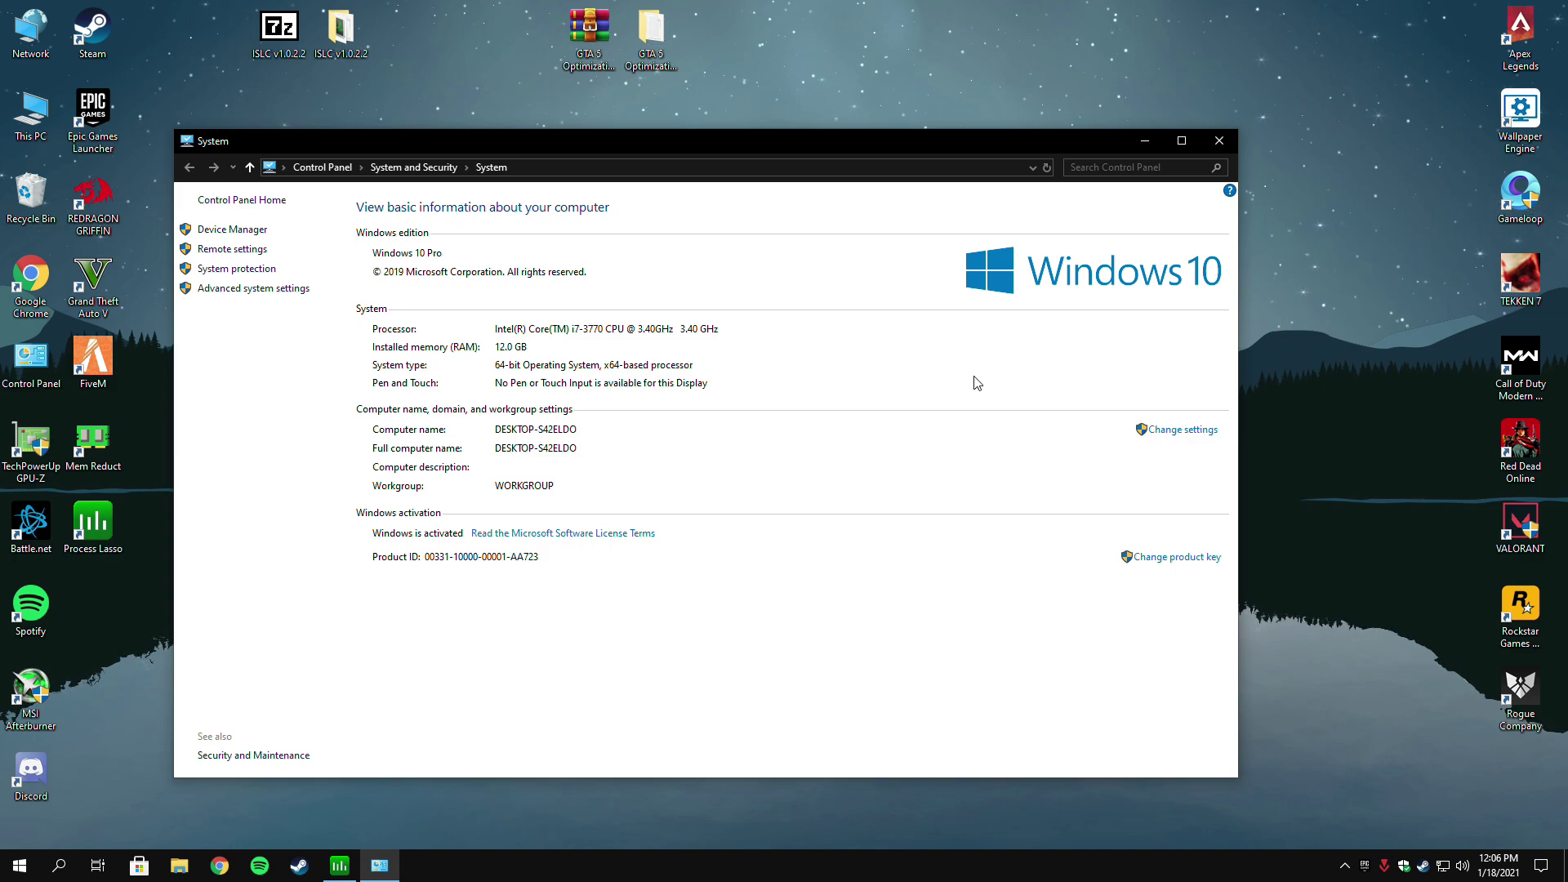
Close the System window, then launch FiveM from the desktop and open its settings page.
left_click(1213, 146)
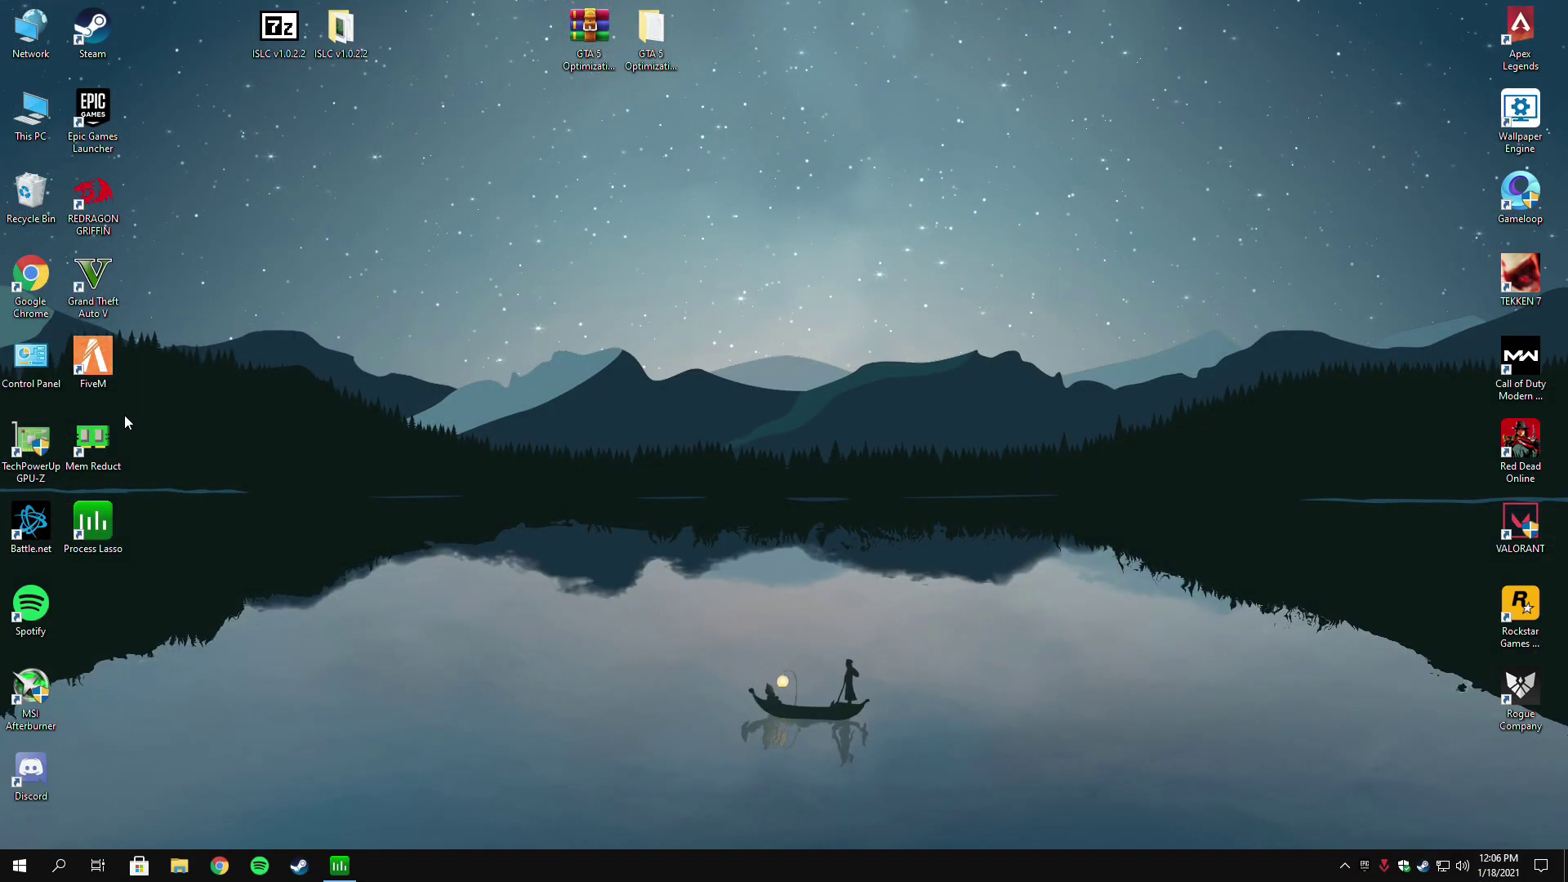
right_click(97, 373)
left_click(131, 385)
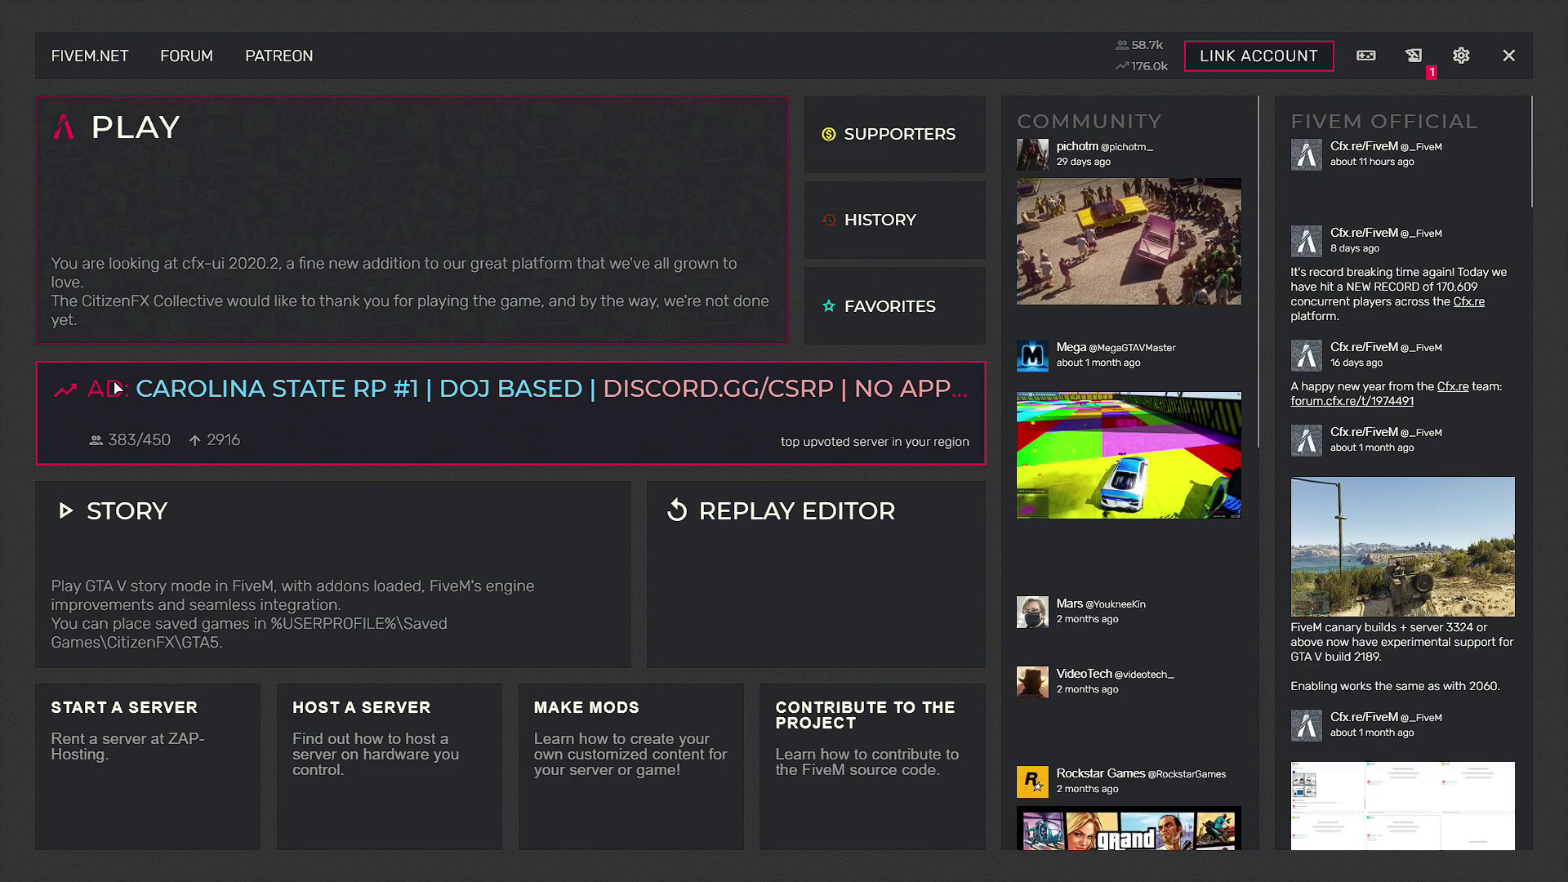
mouse_move(1479, 56)
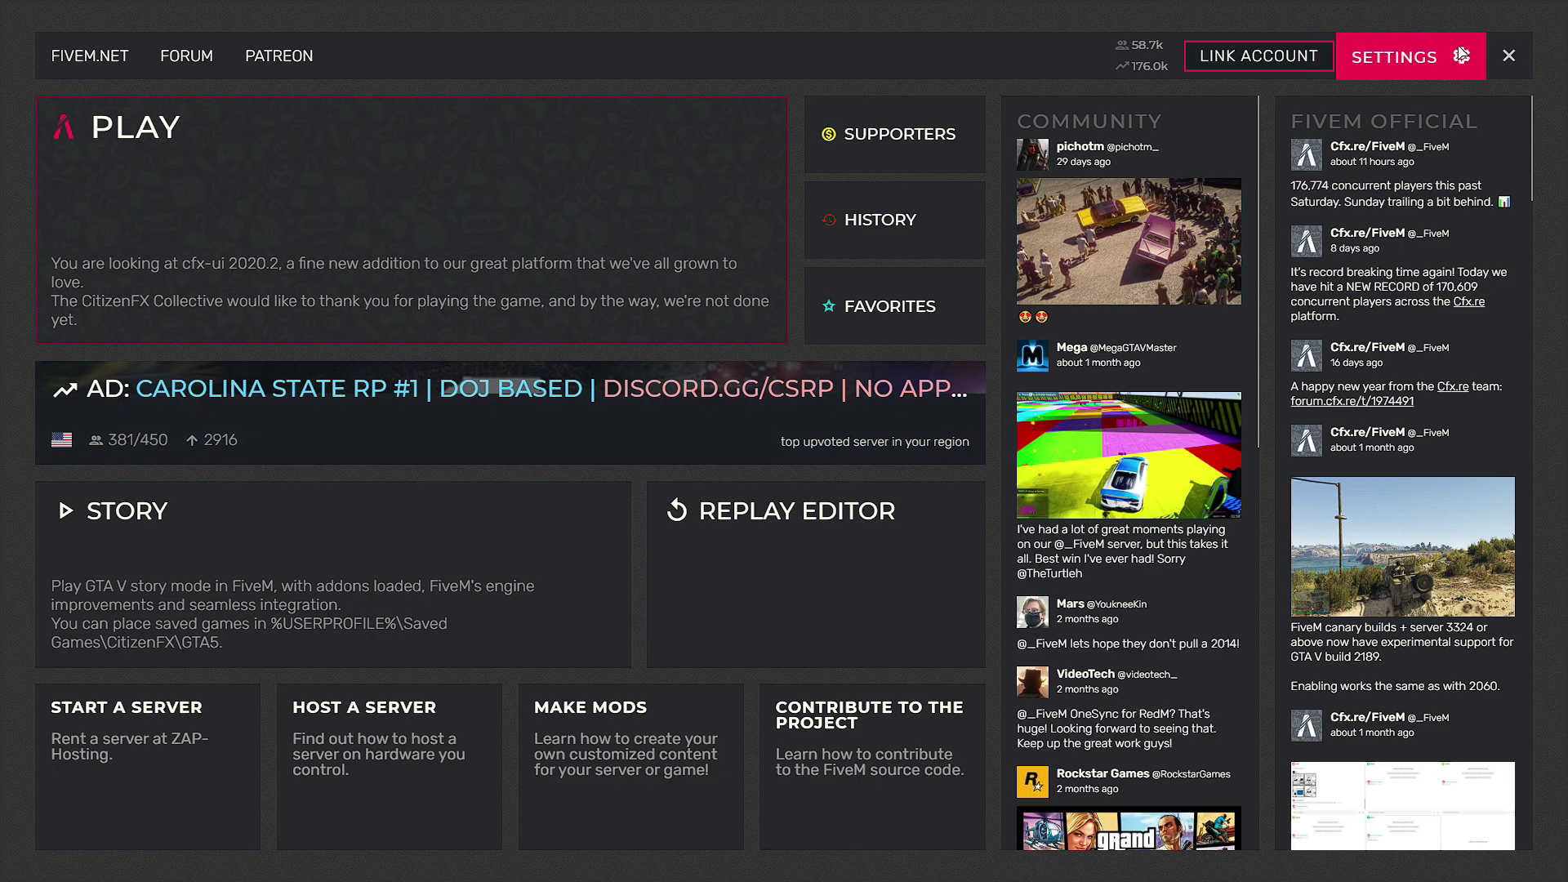
left_click(1461, 59)
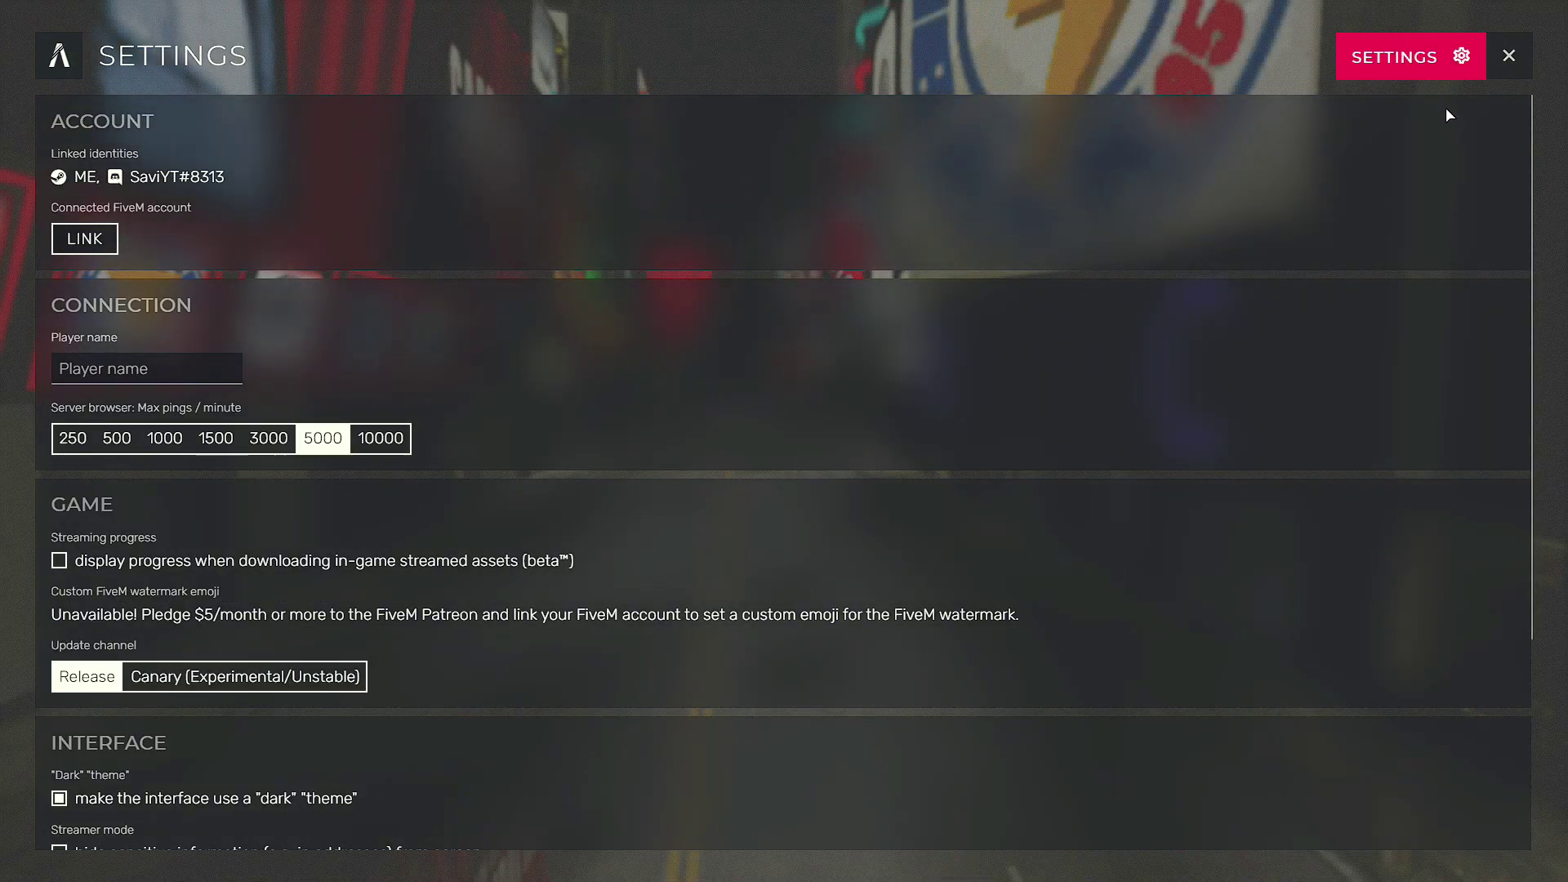
Set the interface option Reduce blur (for low-end systems) to Off and return to the FiveM home page.
scroll(414, 605, "down", 3)
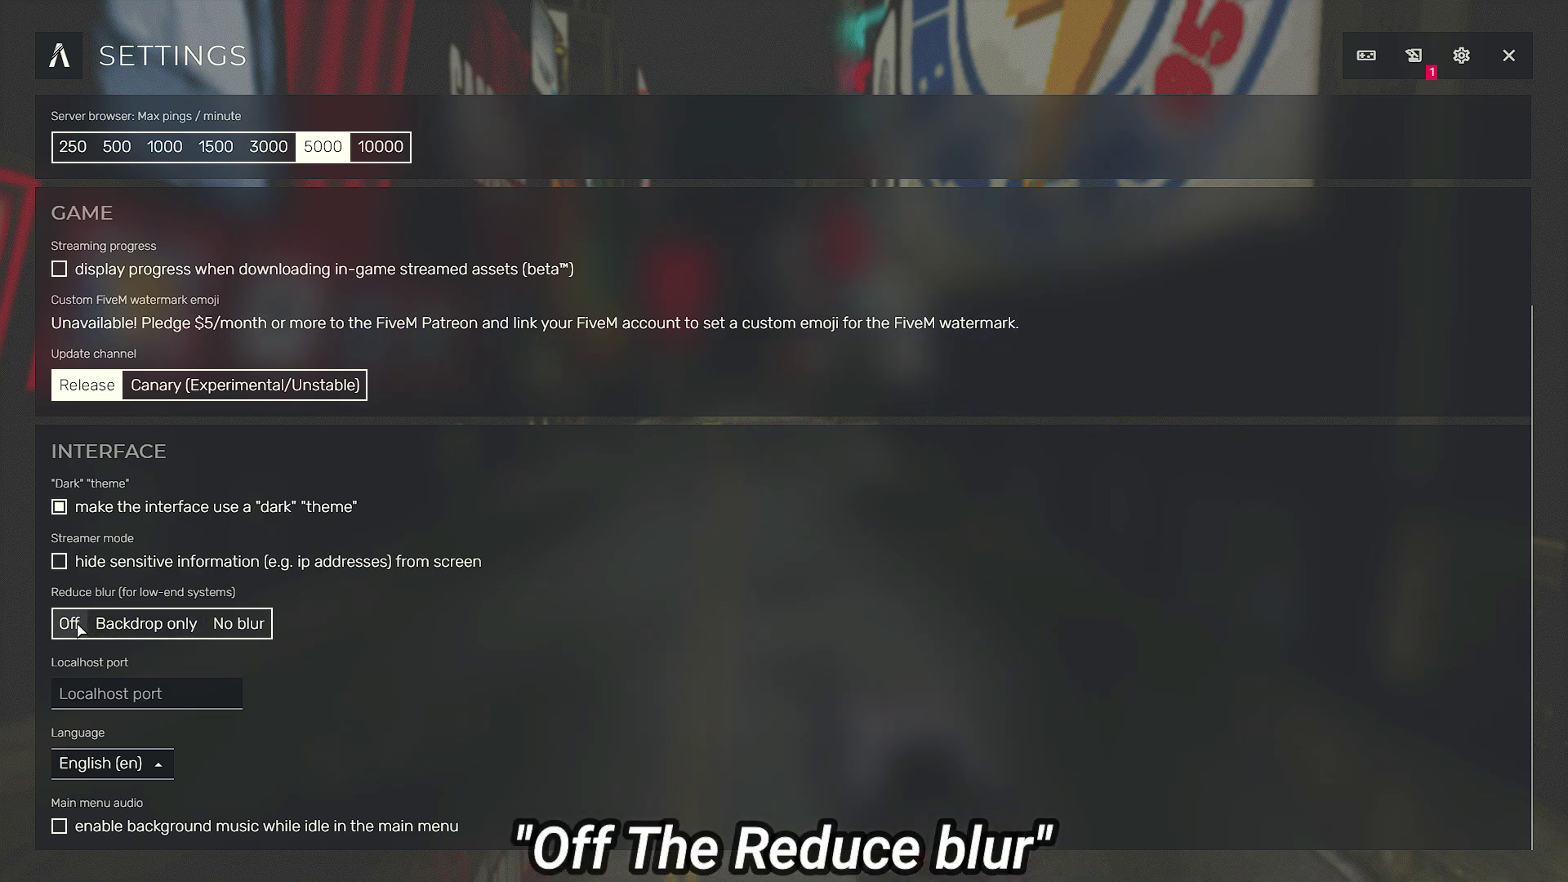
left_click(131, 634)
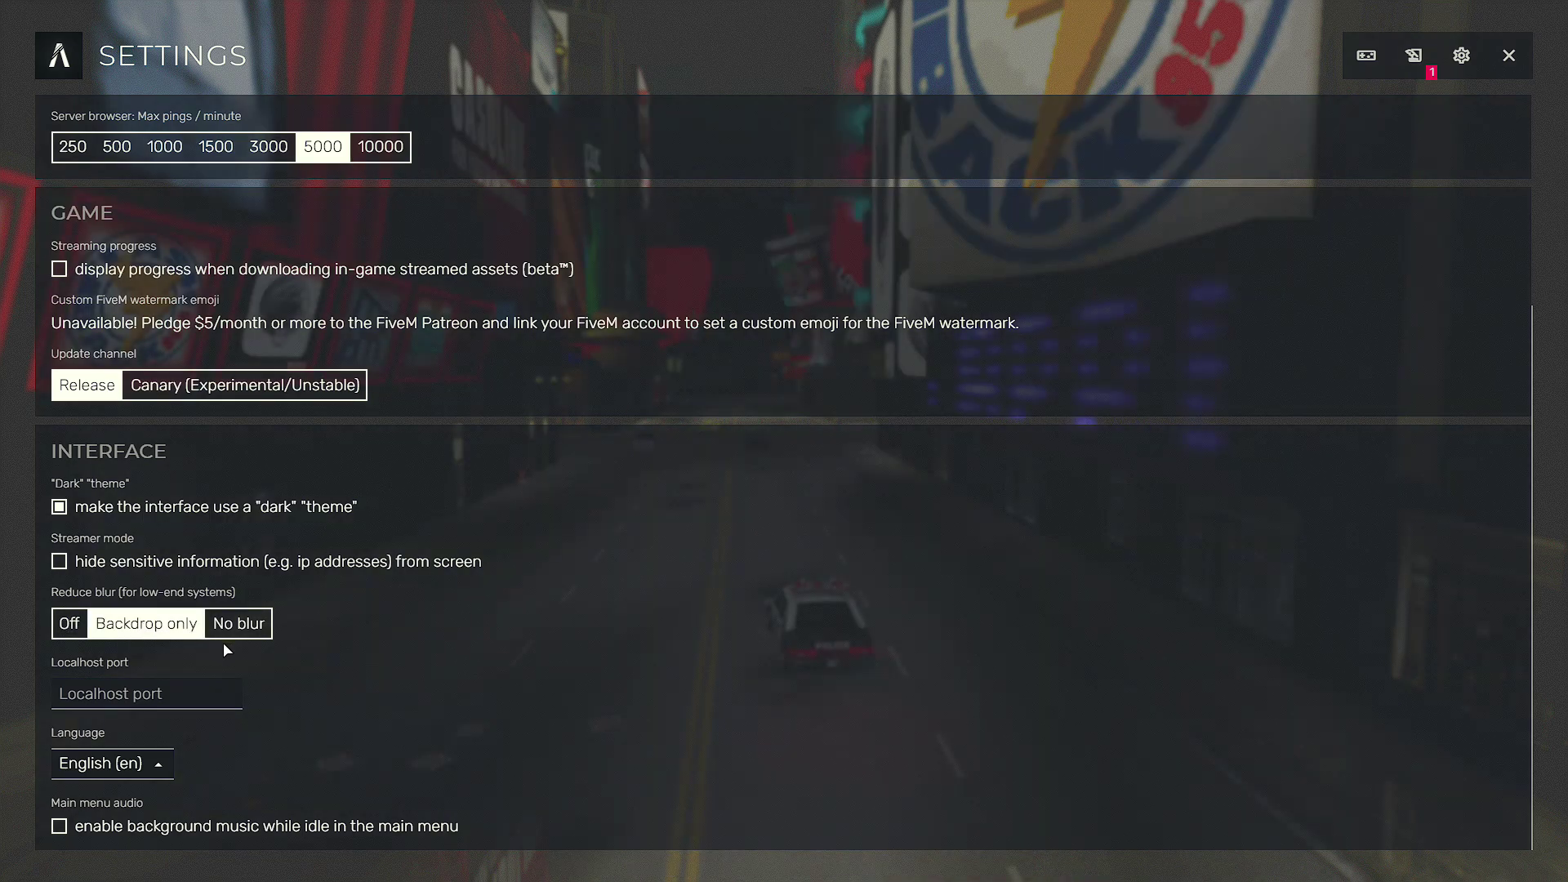
left_click(70, 629)
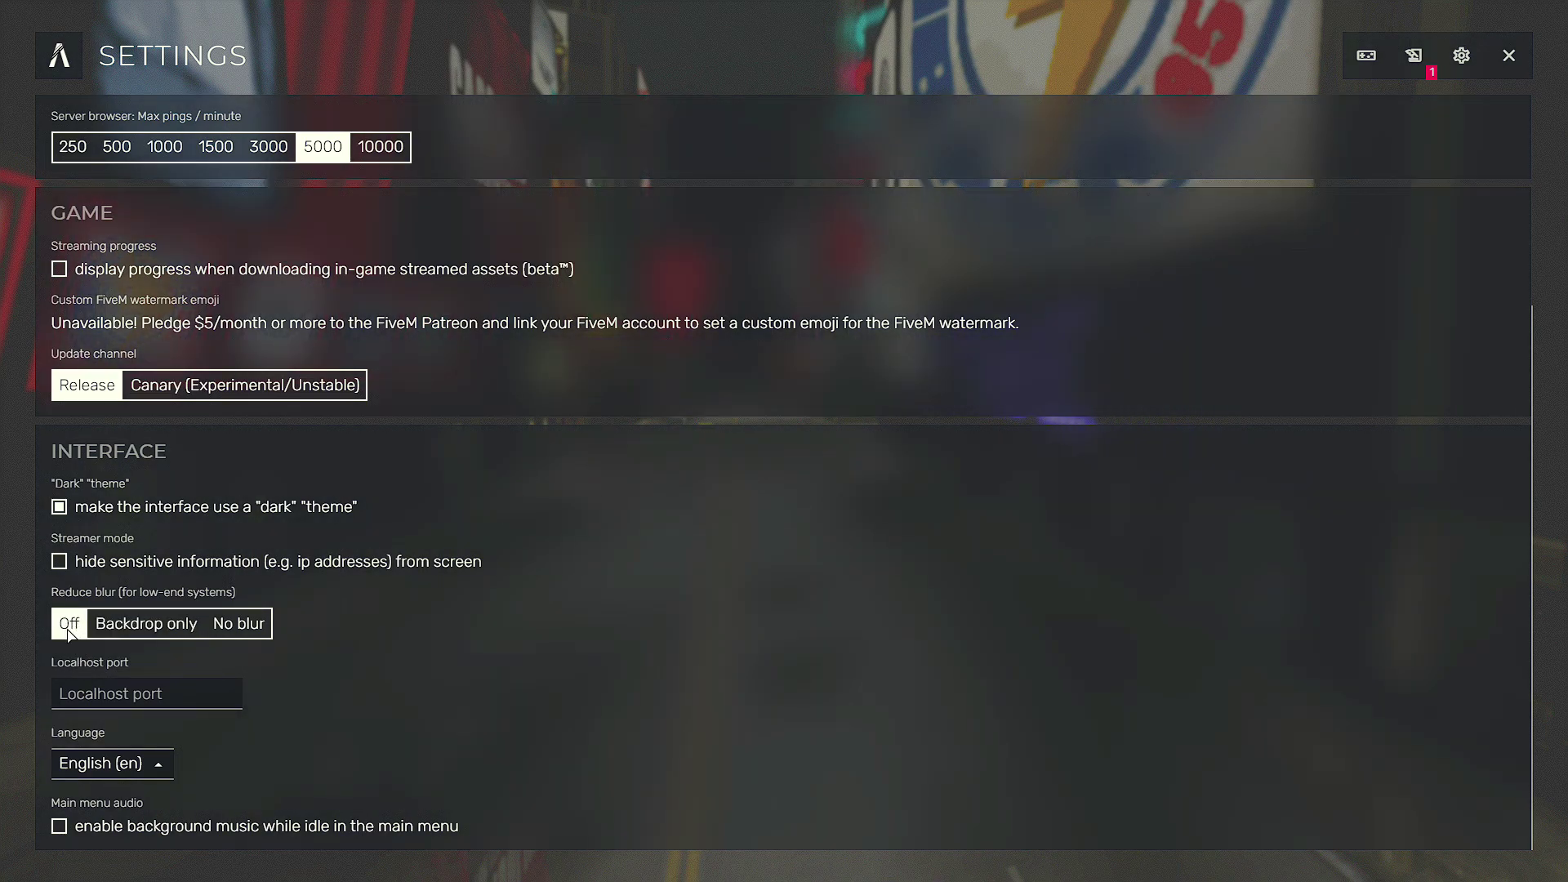
scroll(123, 621, "up", 4)
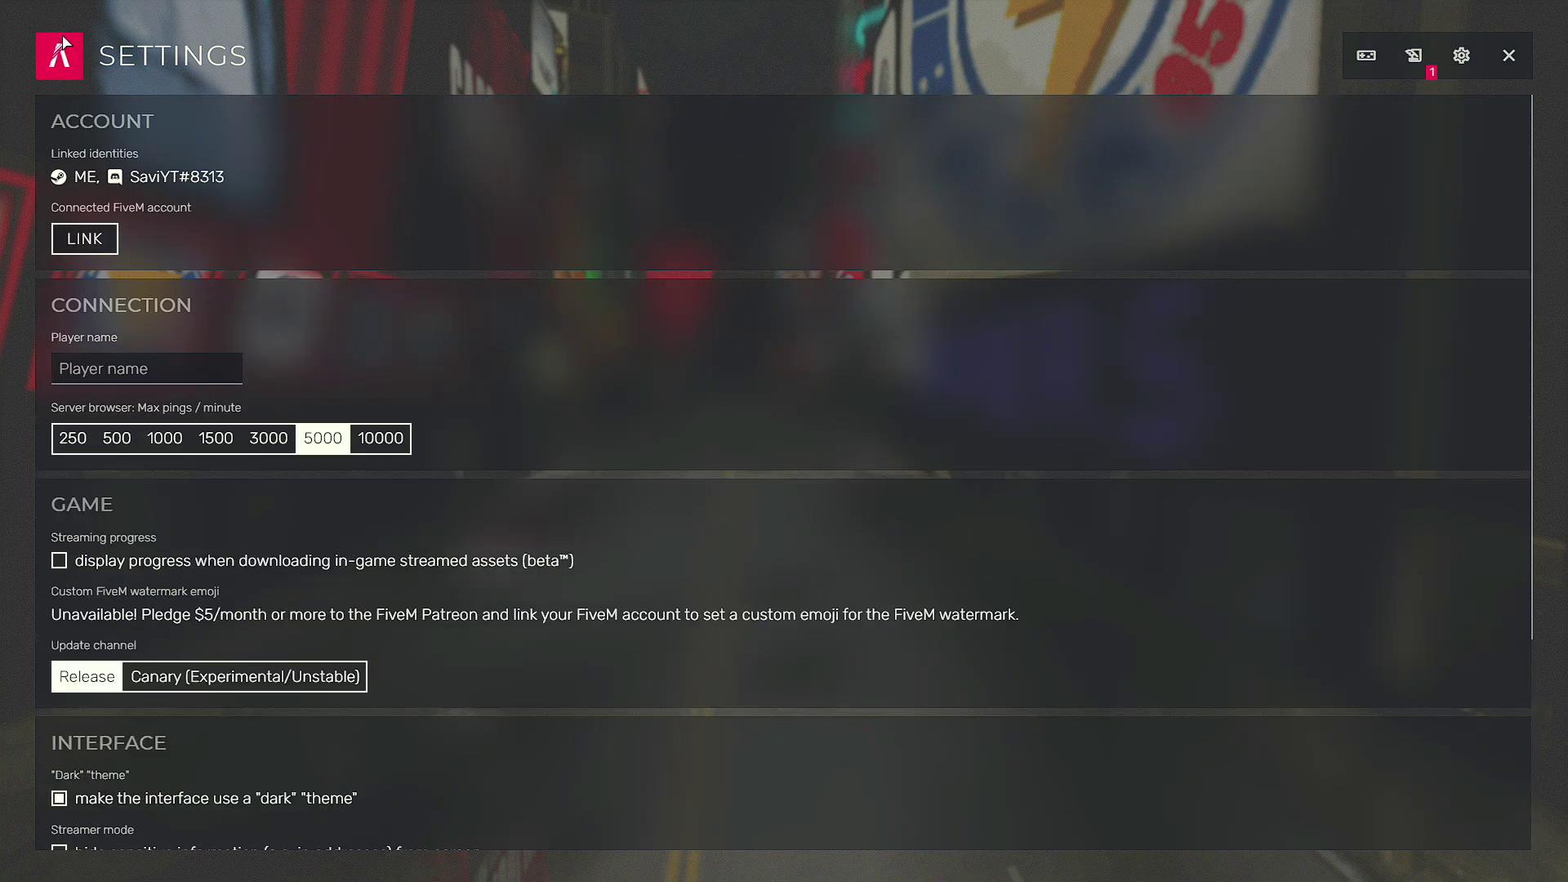
left_click(59, 56)
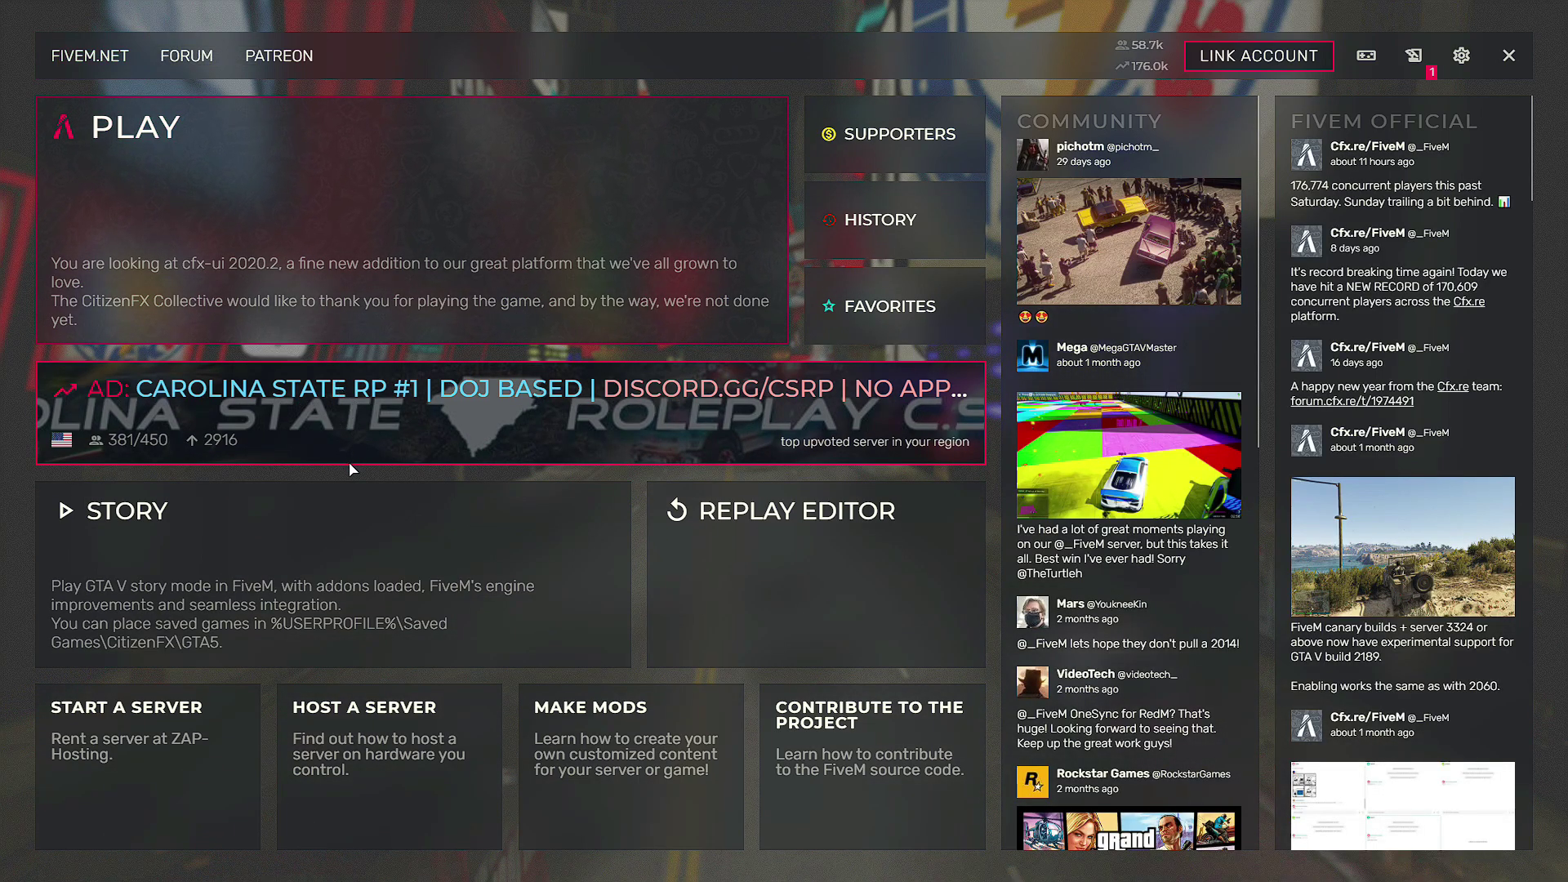
Switch to Process Lasso and show its active processes, raising the activity filter to the maximum so only the busiest are listed.
key("super")
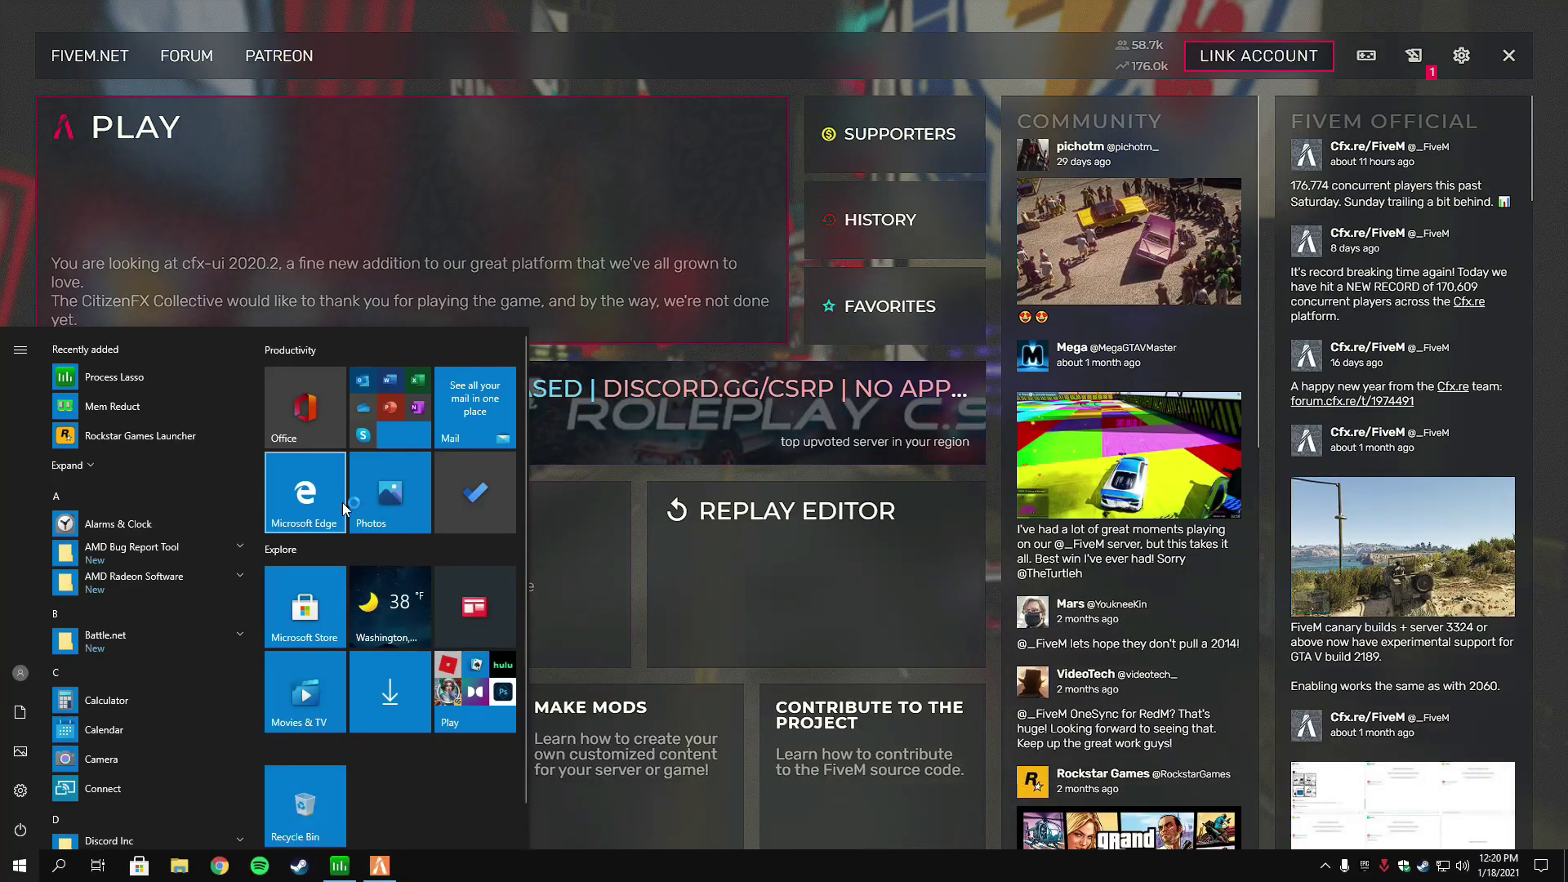
left_click(337, 869)
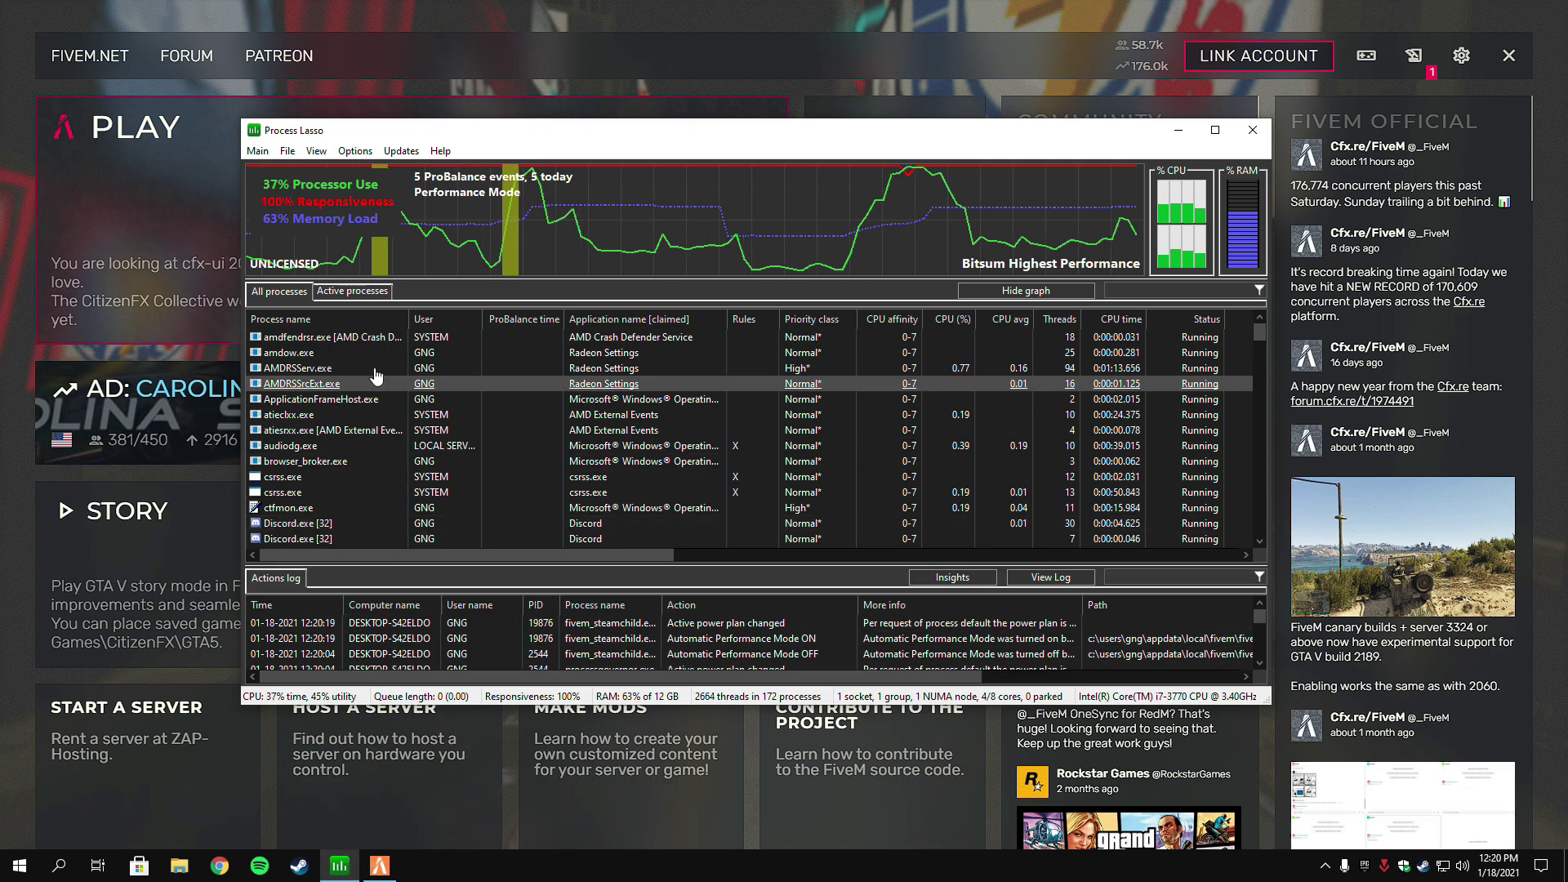
left_click(358, 291)
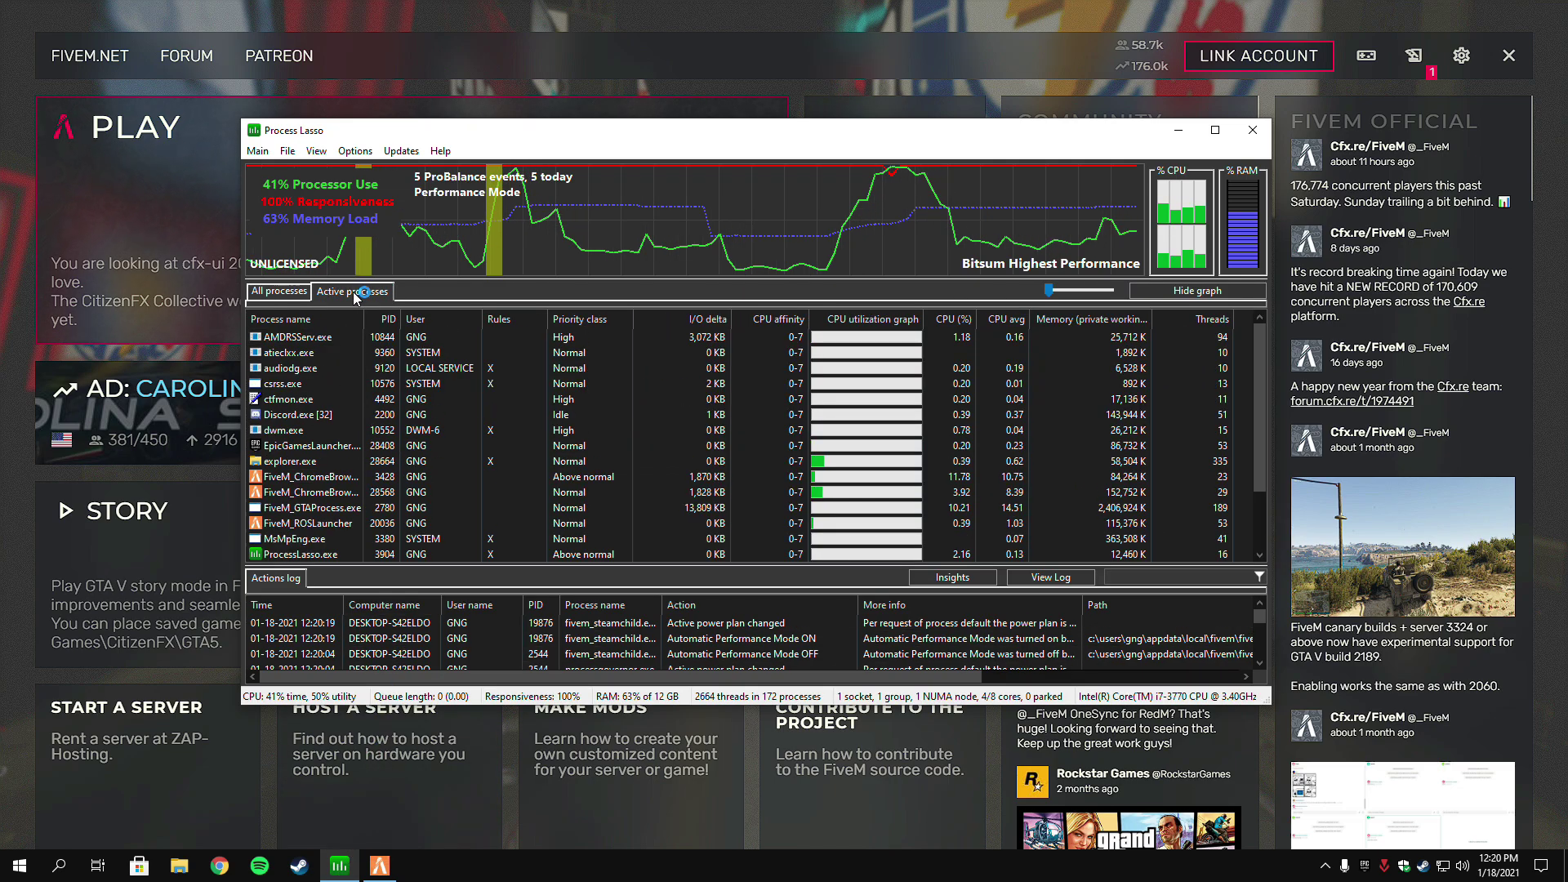
left_click(1073, 291)
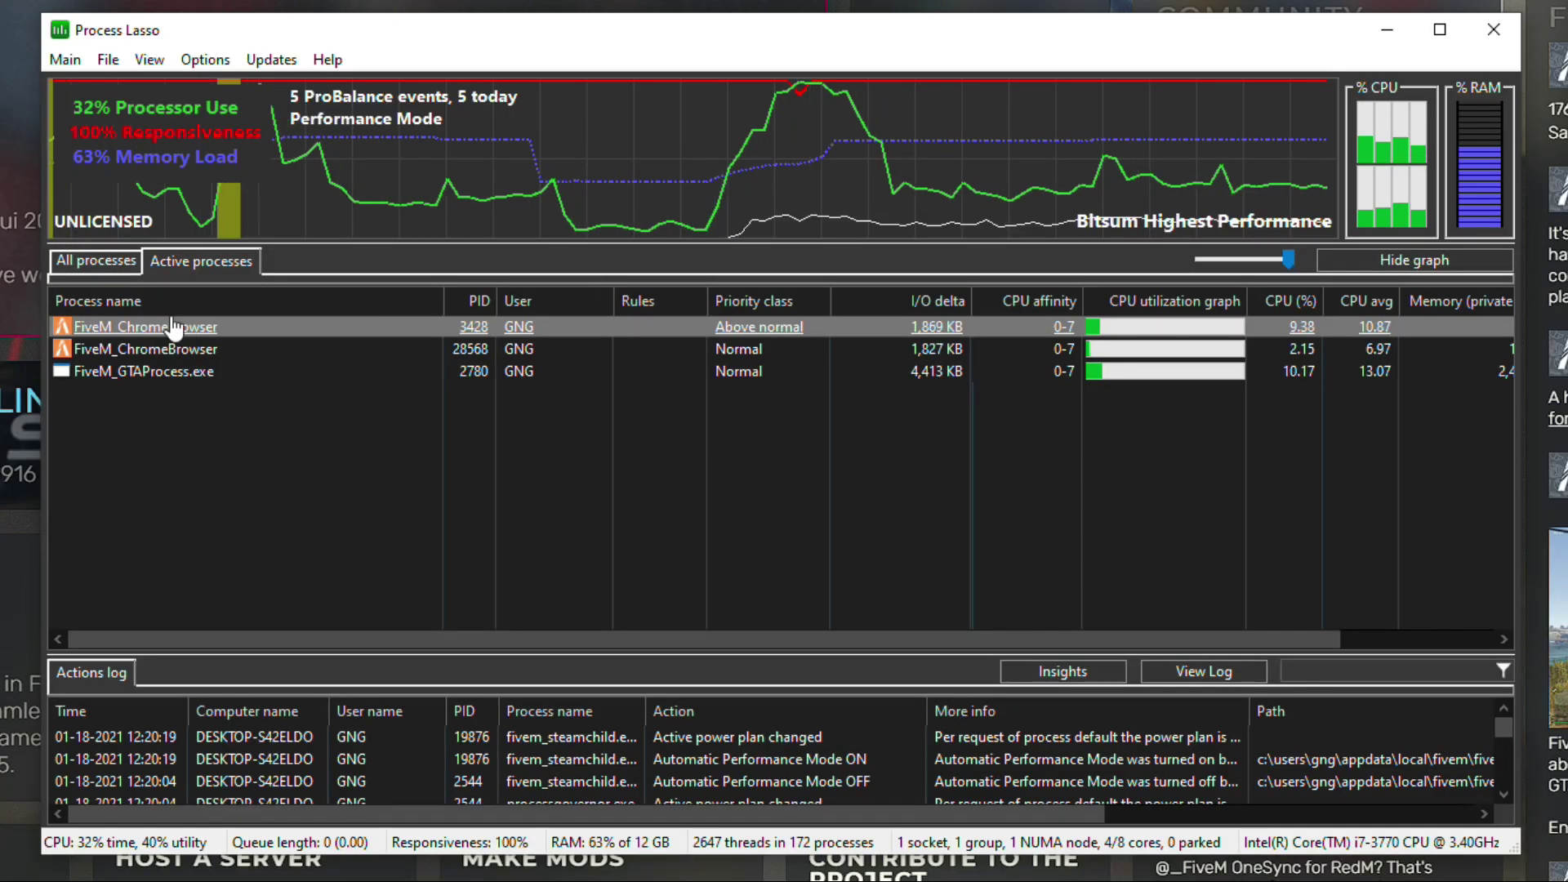
Set the always-applied priority class of the first FiveM_ChromeBrowser process to Above normal.
right_click(172, 326)
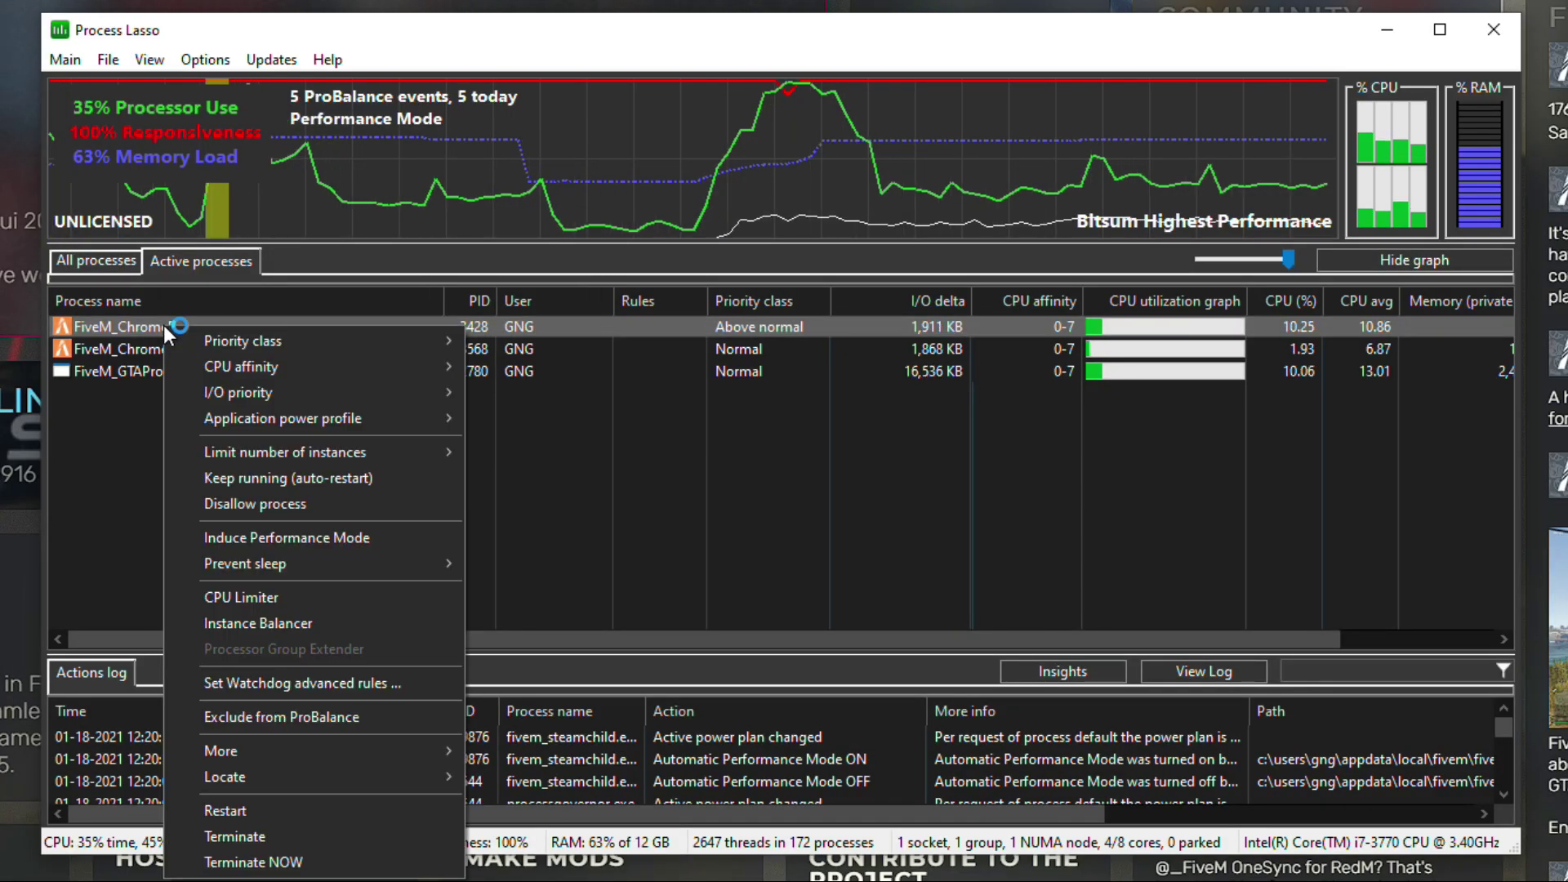
mouse_move(257, 347)
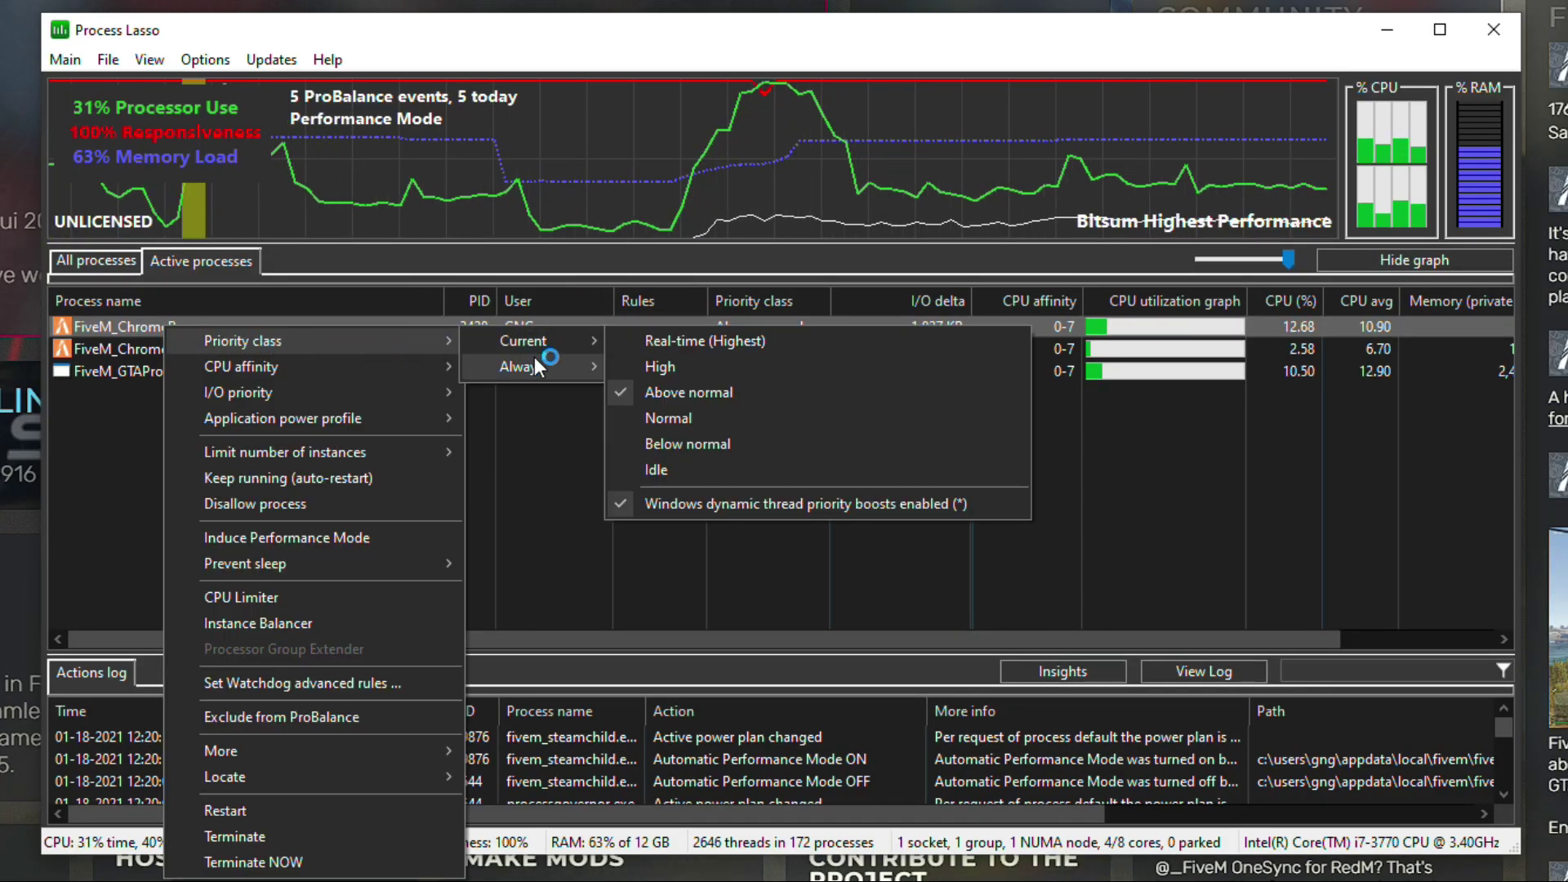
mouse_move(534, 364)
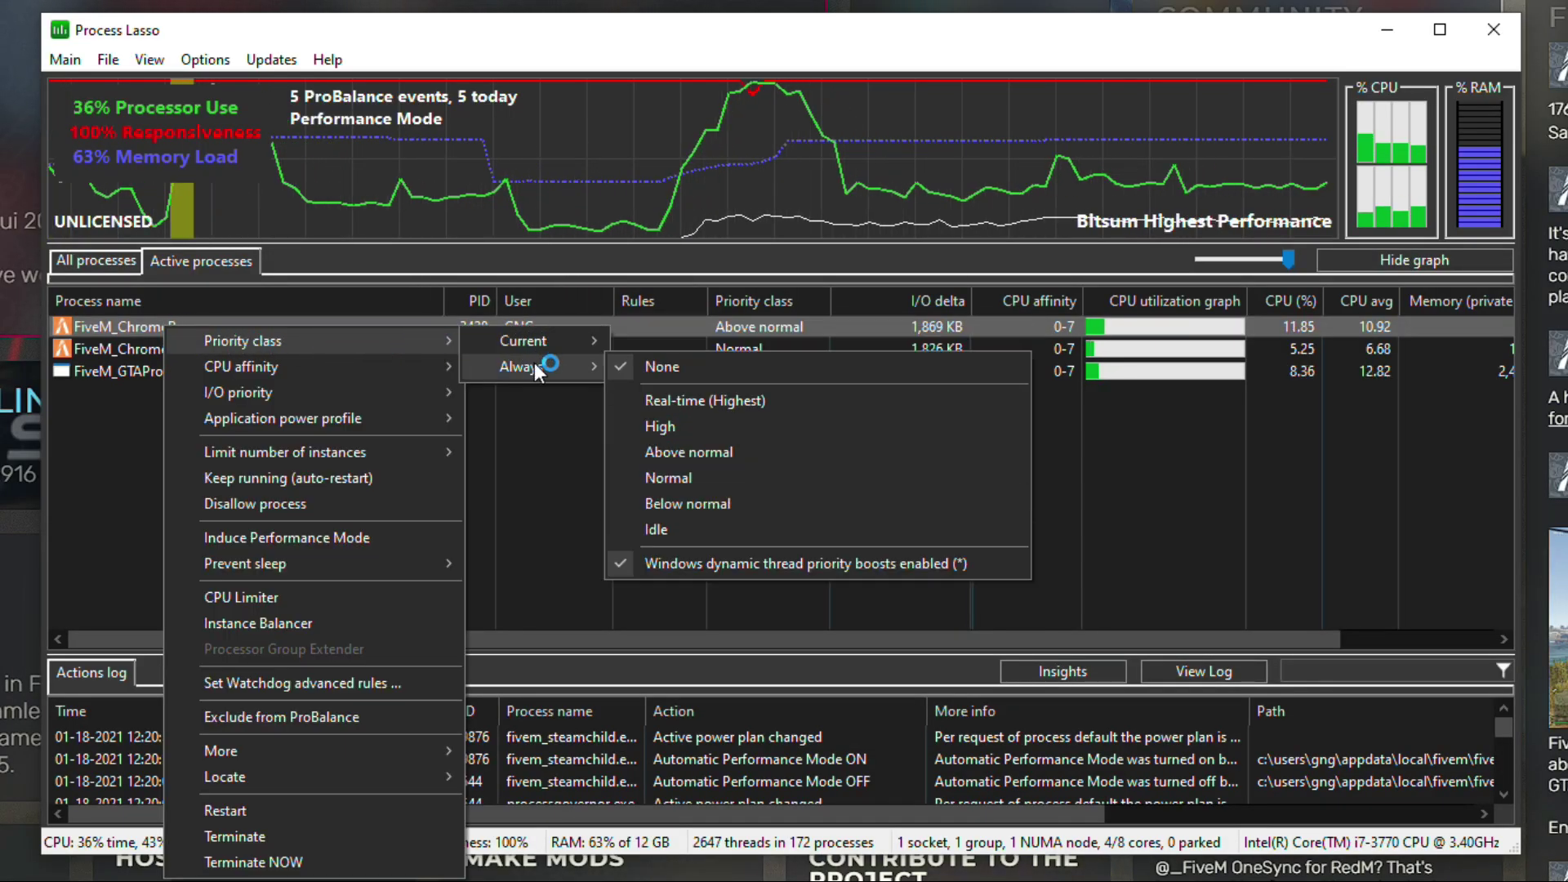
left_click(694, 452)
Toggle the Above normal option of the always-applied priority class for the second FiveM_ChromeBrowser process.
left_click(193, 350)
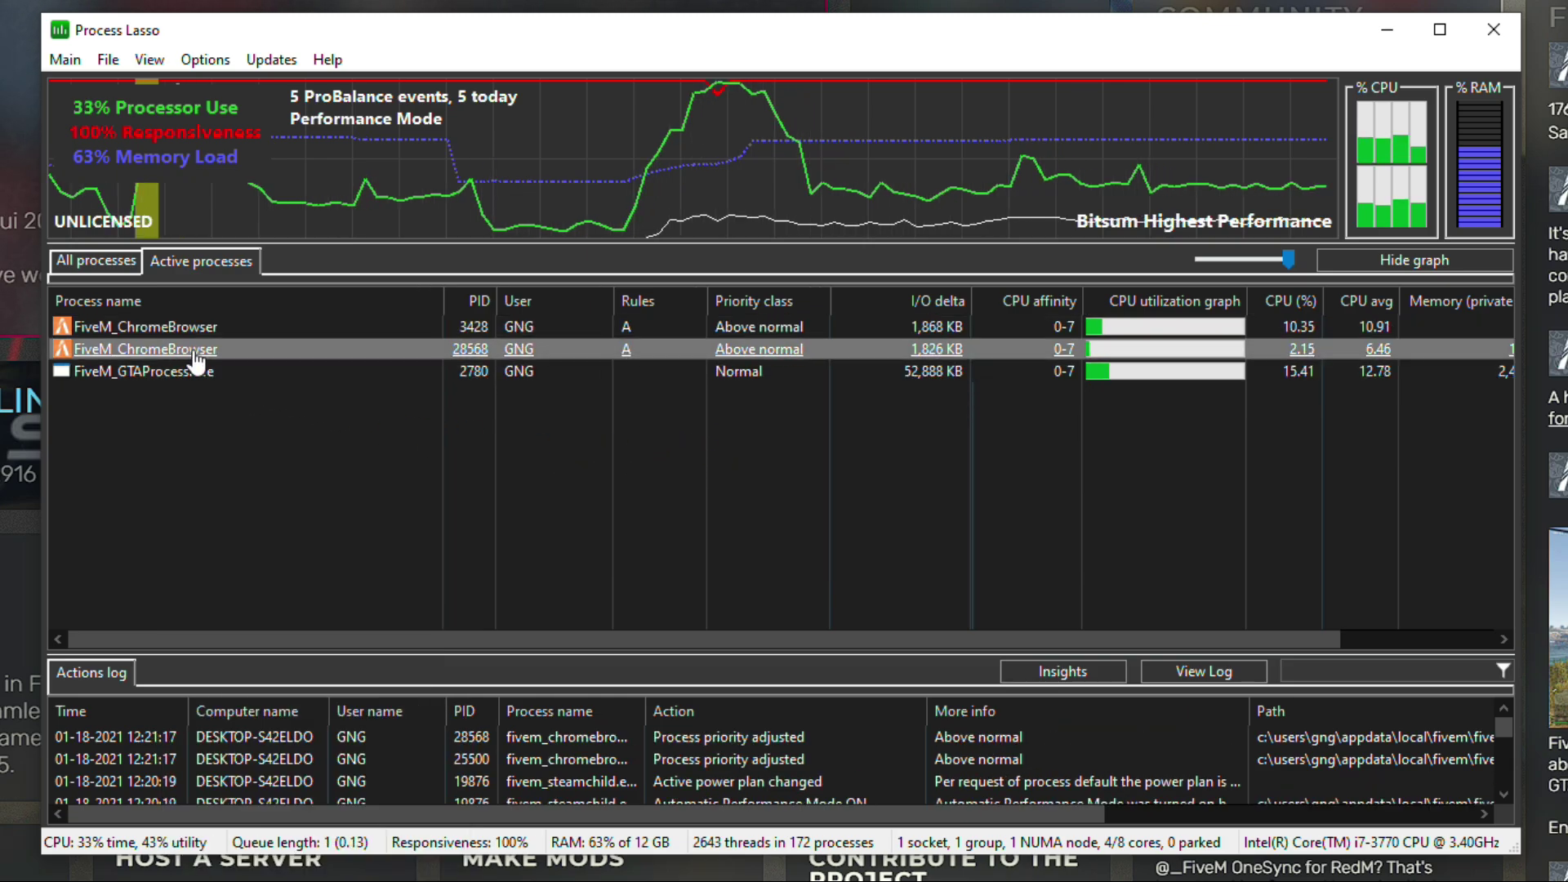
right_click(193, 350)
mouse_move(305, 364)
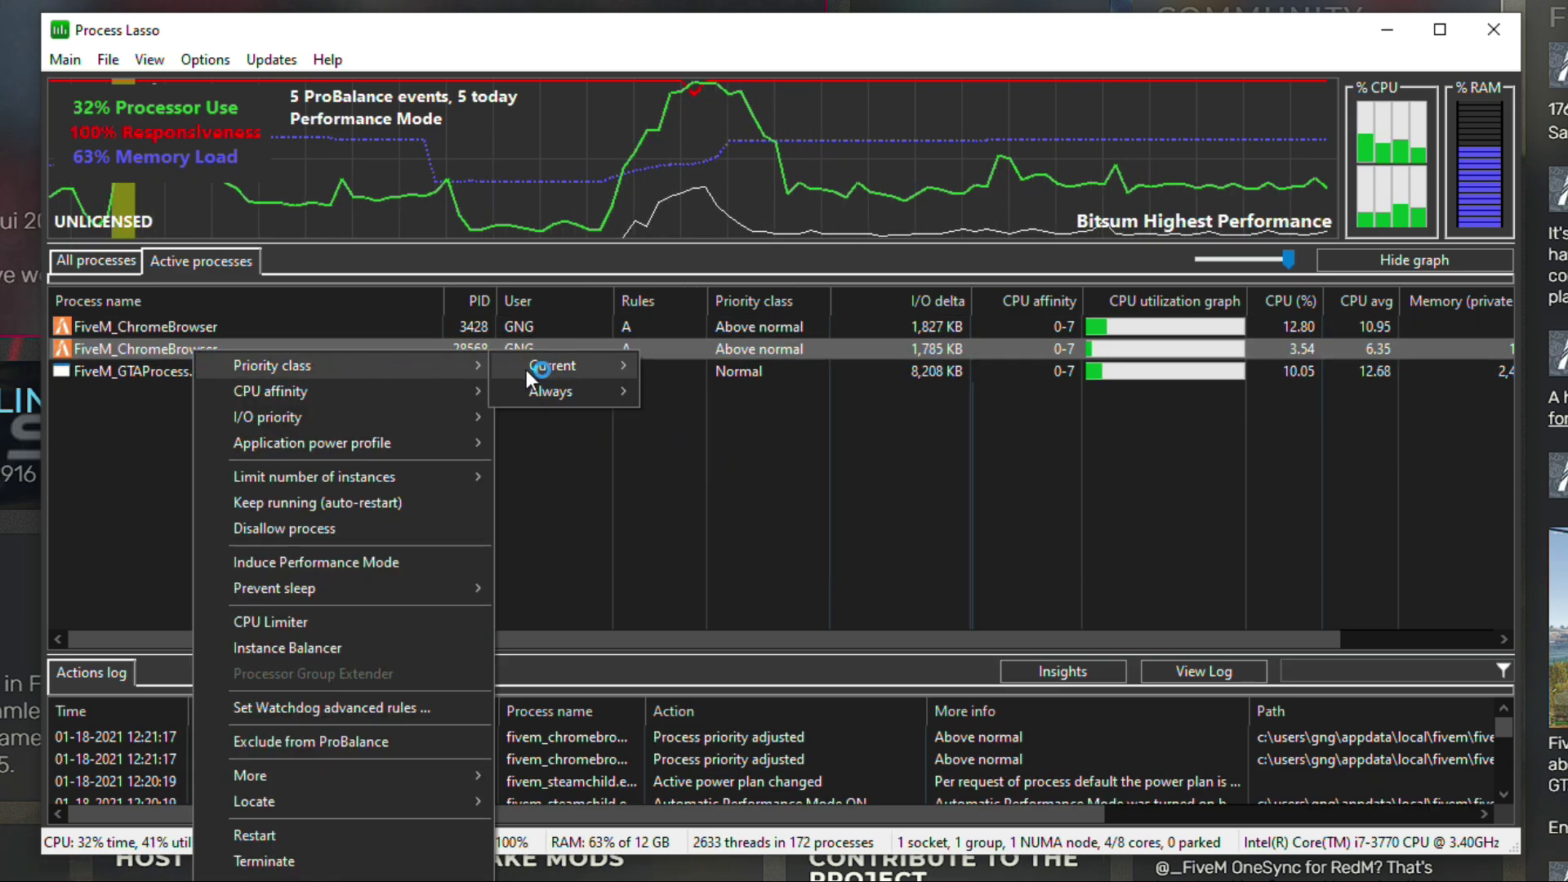
mouse_move(567, 387)
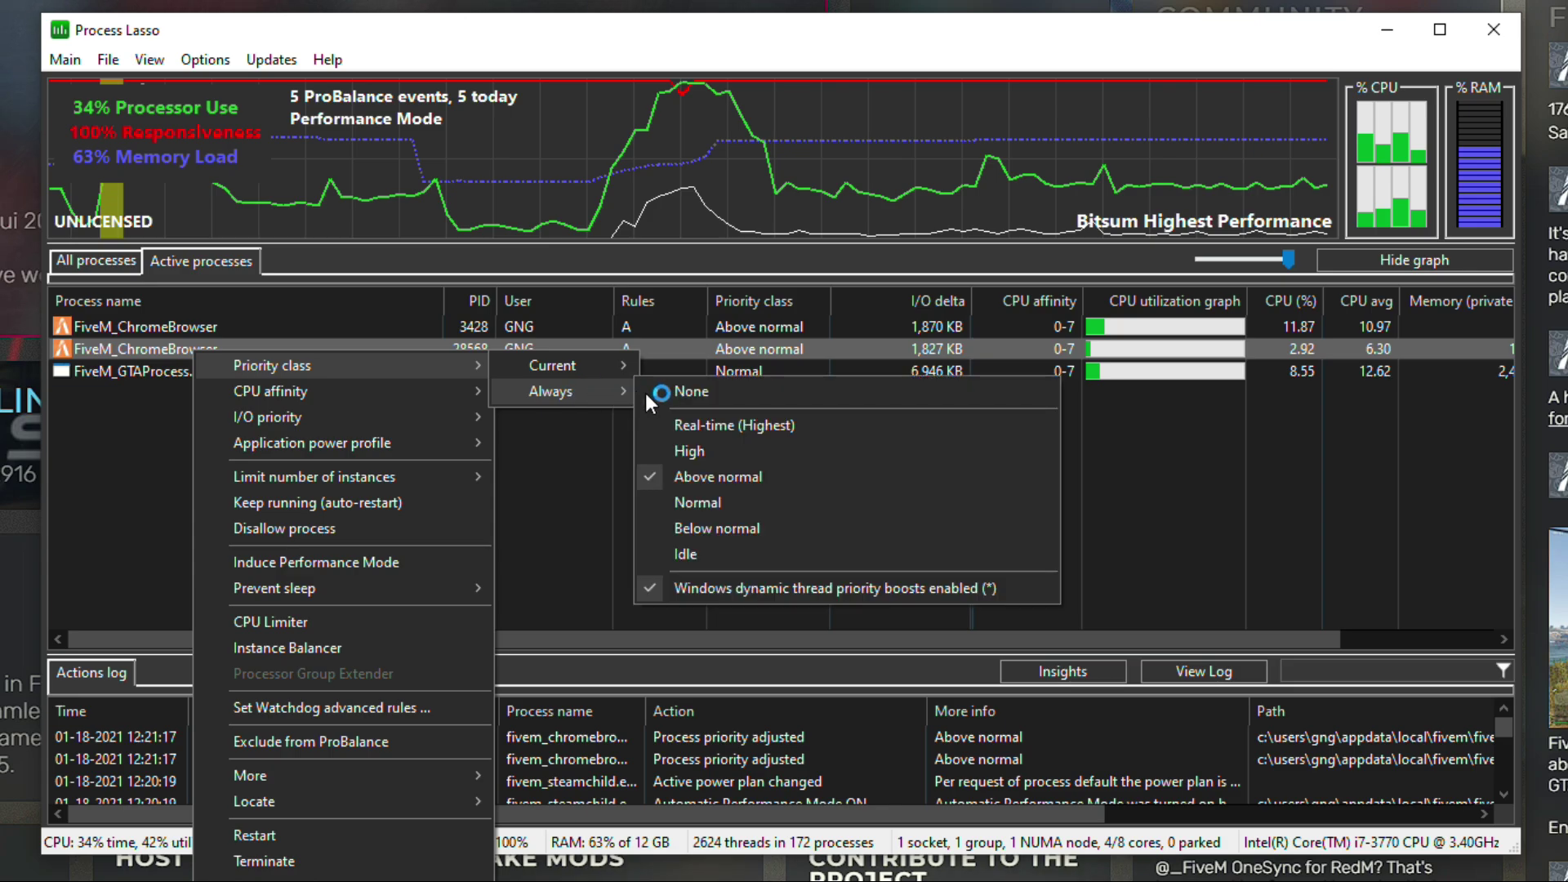
left_click(694, 476)
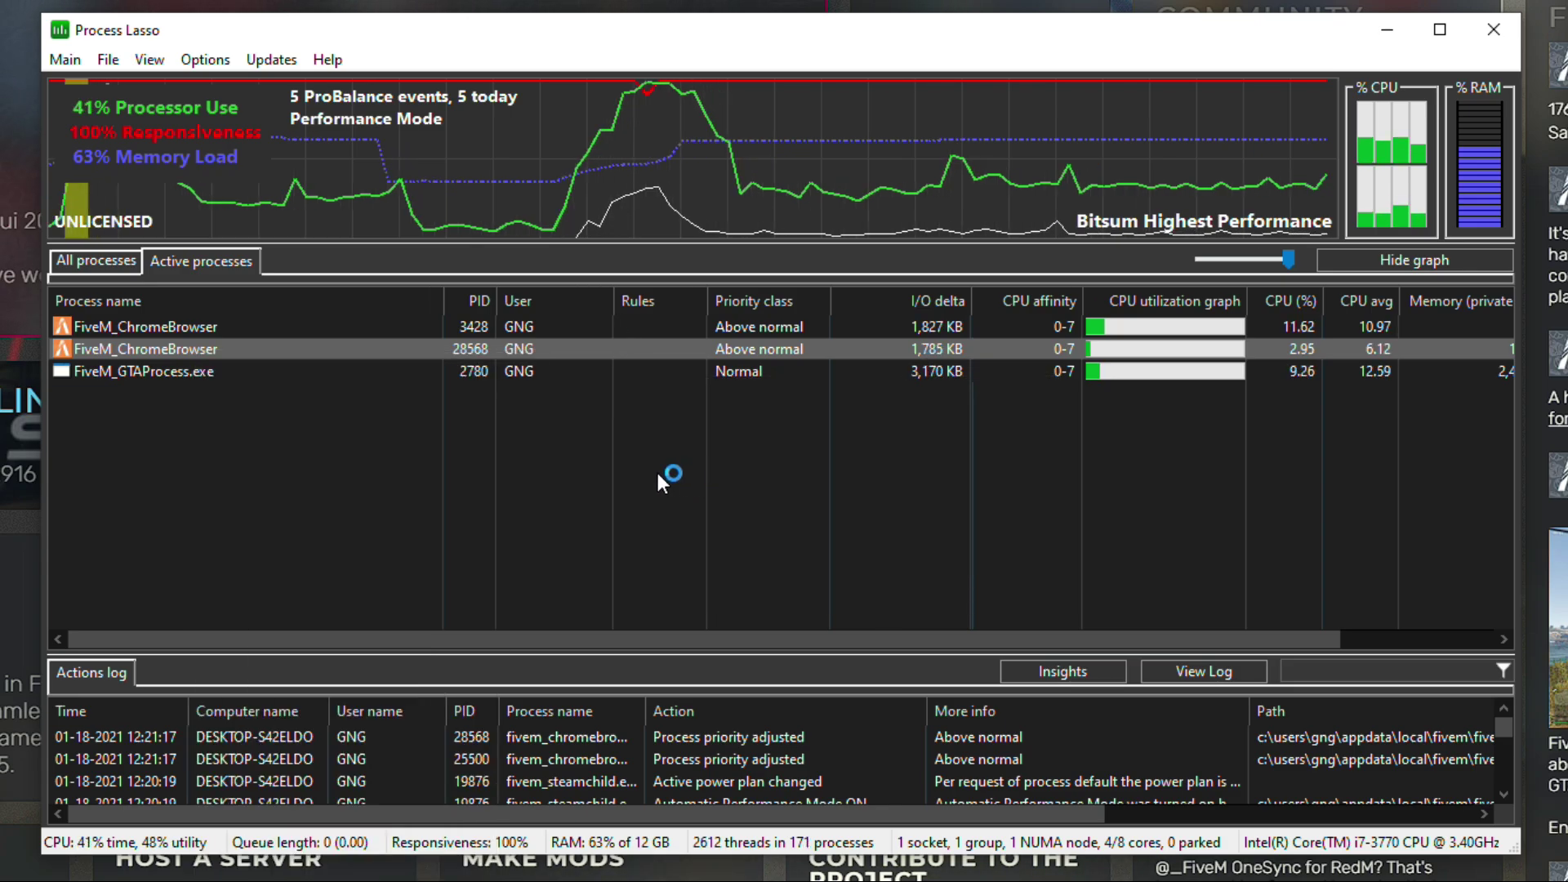
Set the always-applied I/O priority of the first FiveM_ChromeBrowser process to High and minimize Process Lasso.
left_click(166, 327)
right_click(166, 328)
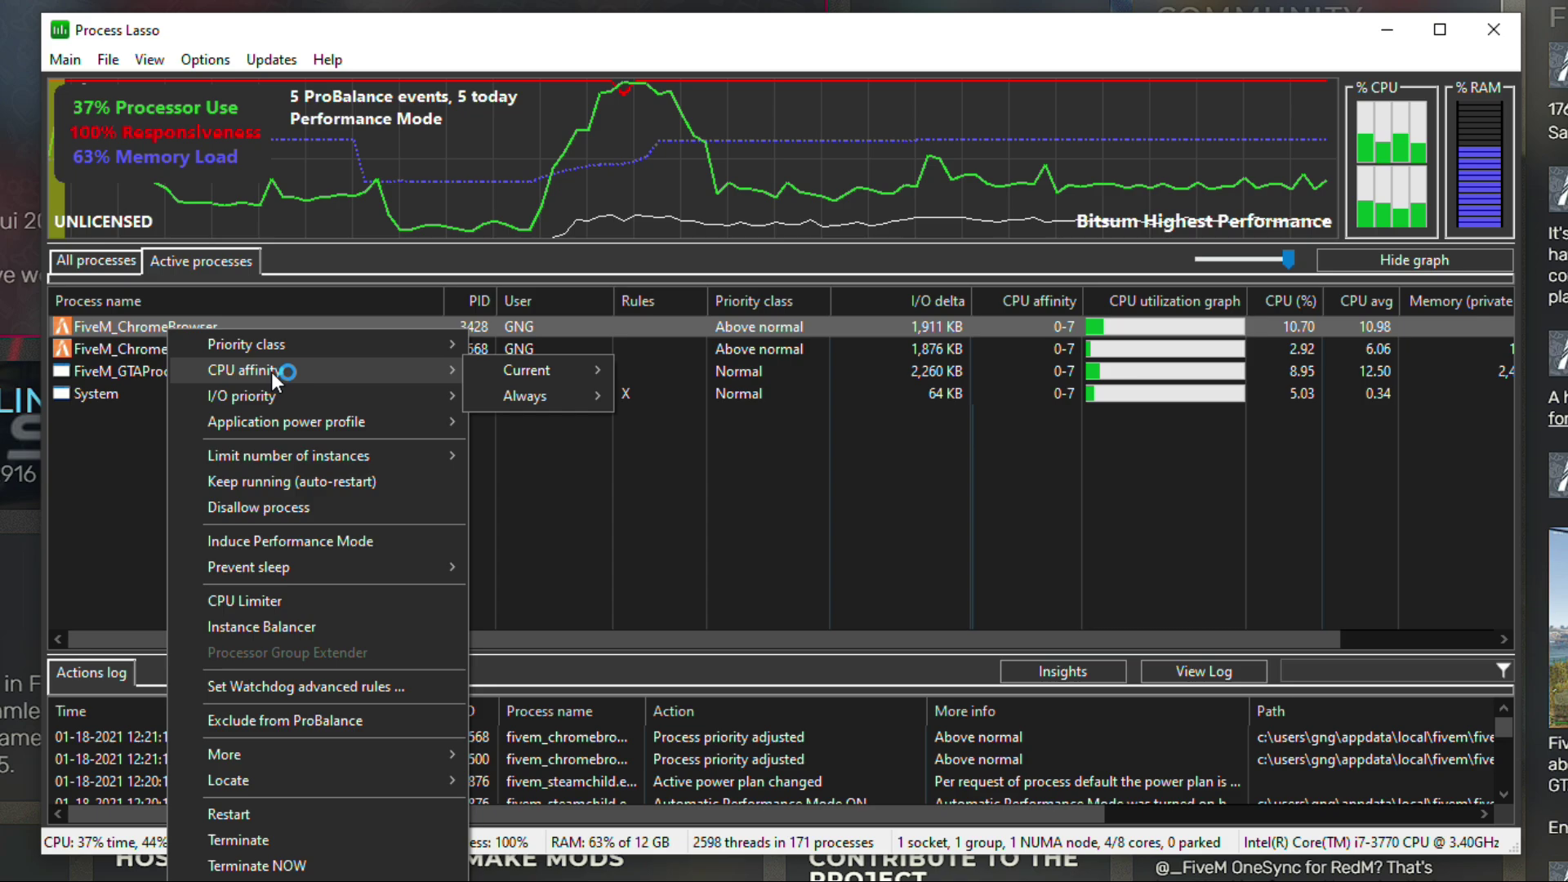
mouse_move(287, 394)
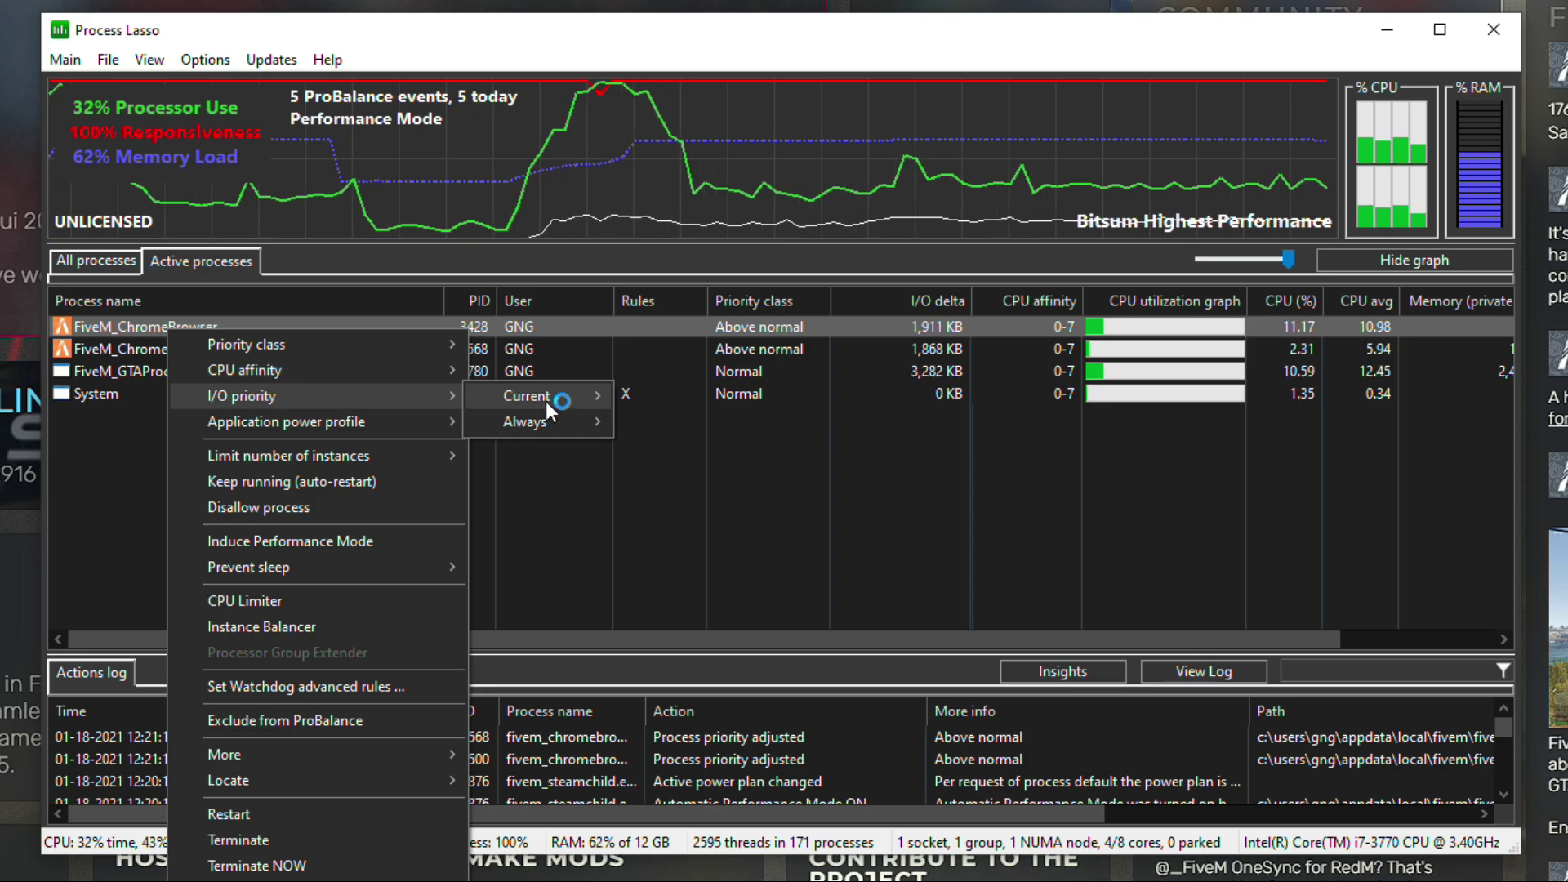
mouse_move(551, 423)
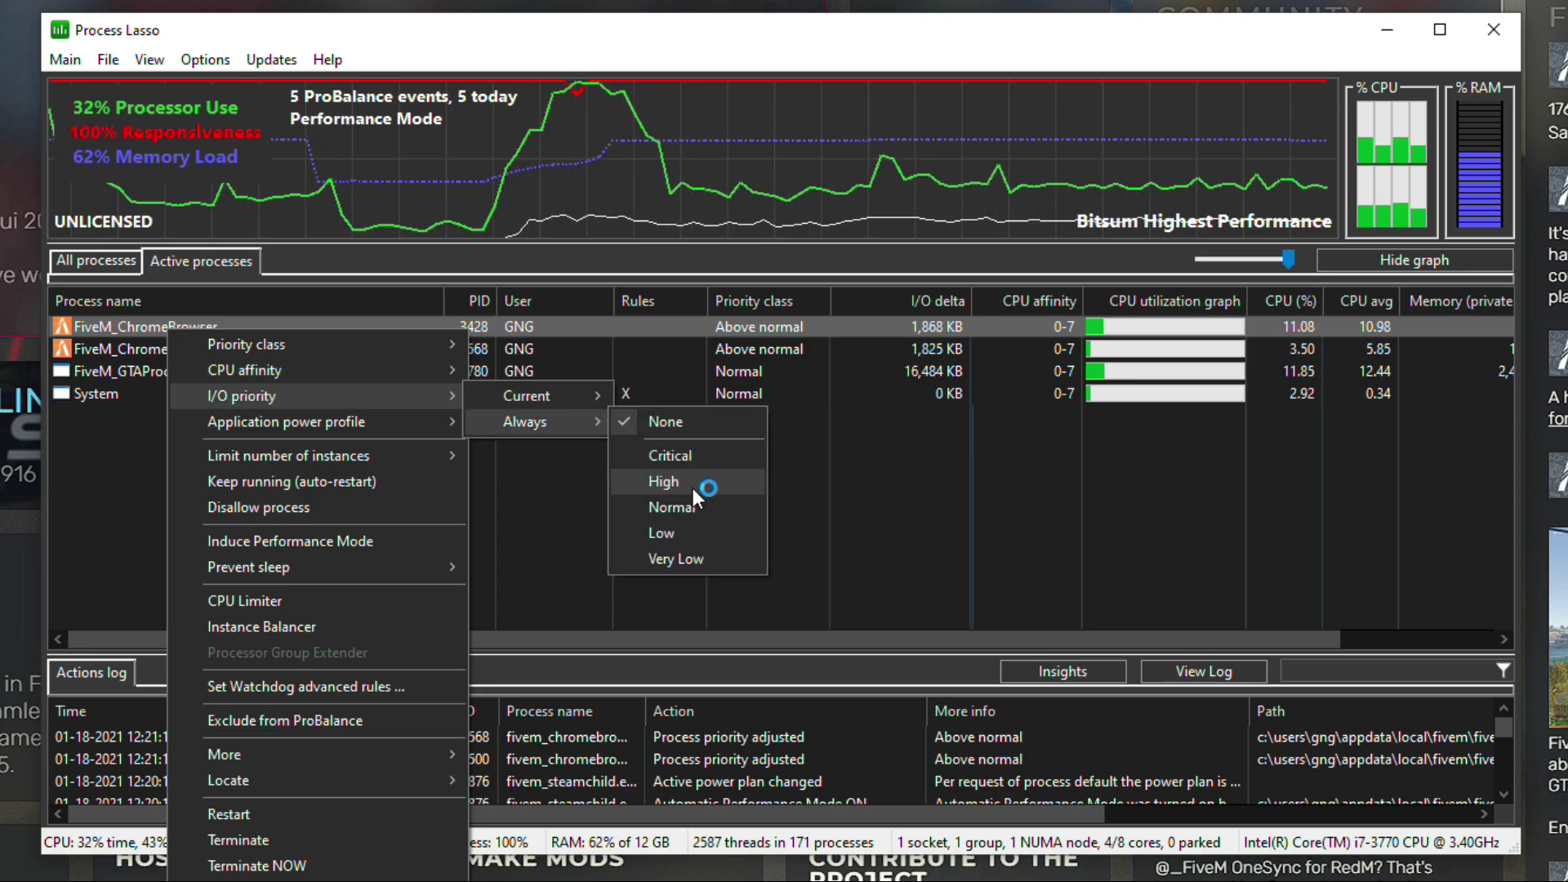
left_click(663, 481)
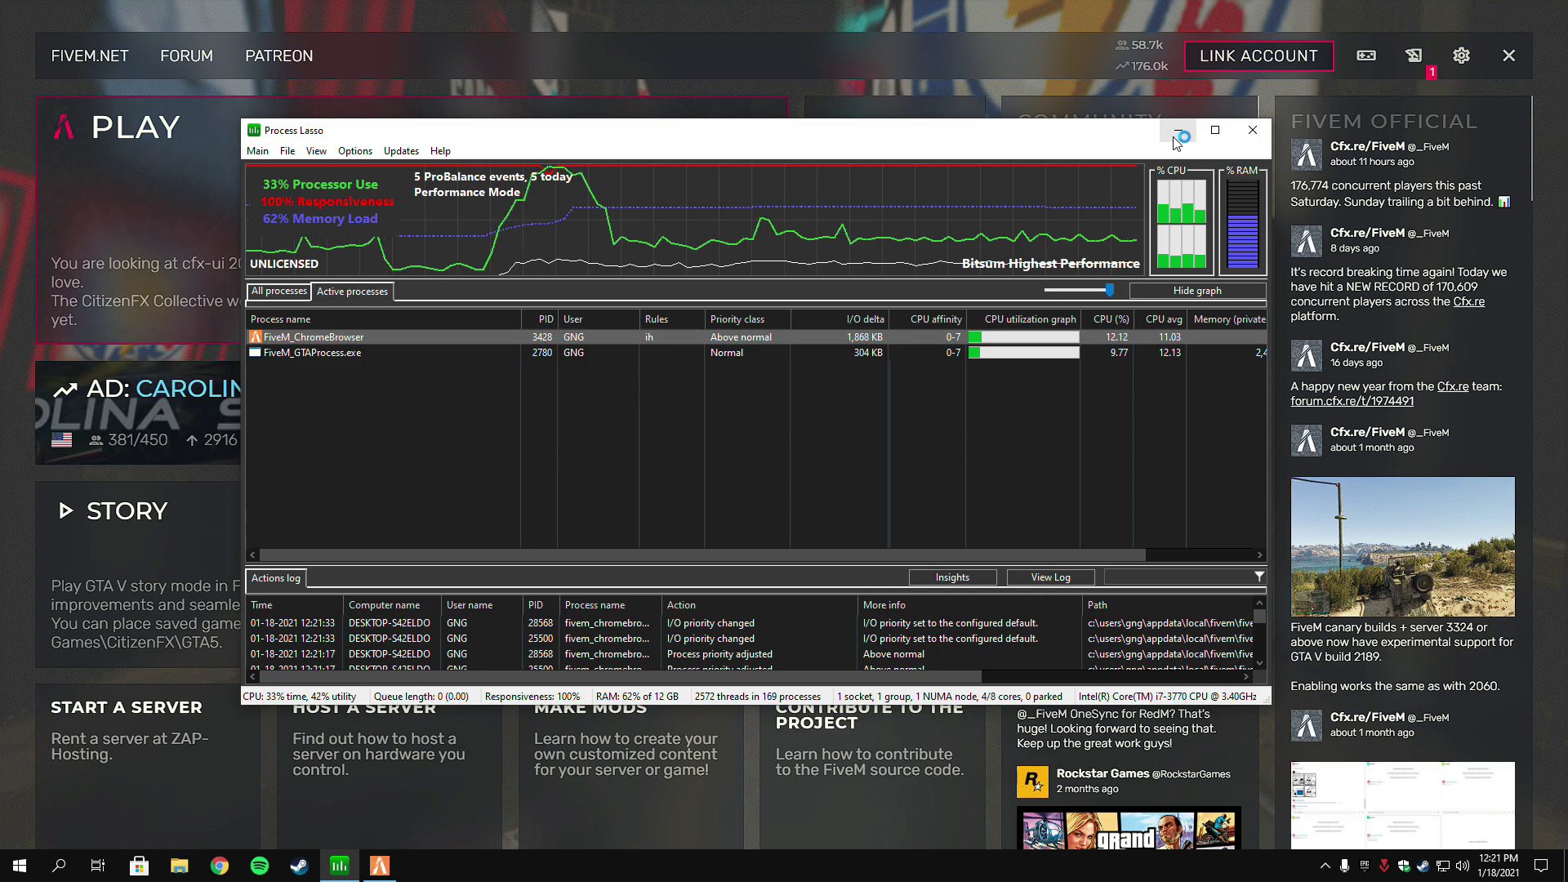
left_click(1178, 132)
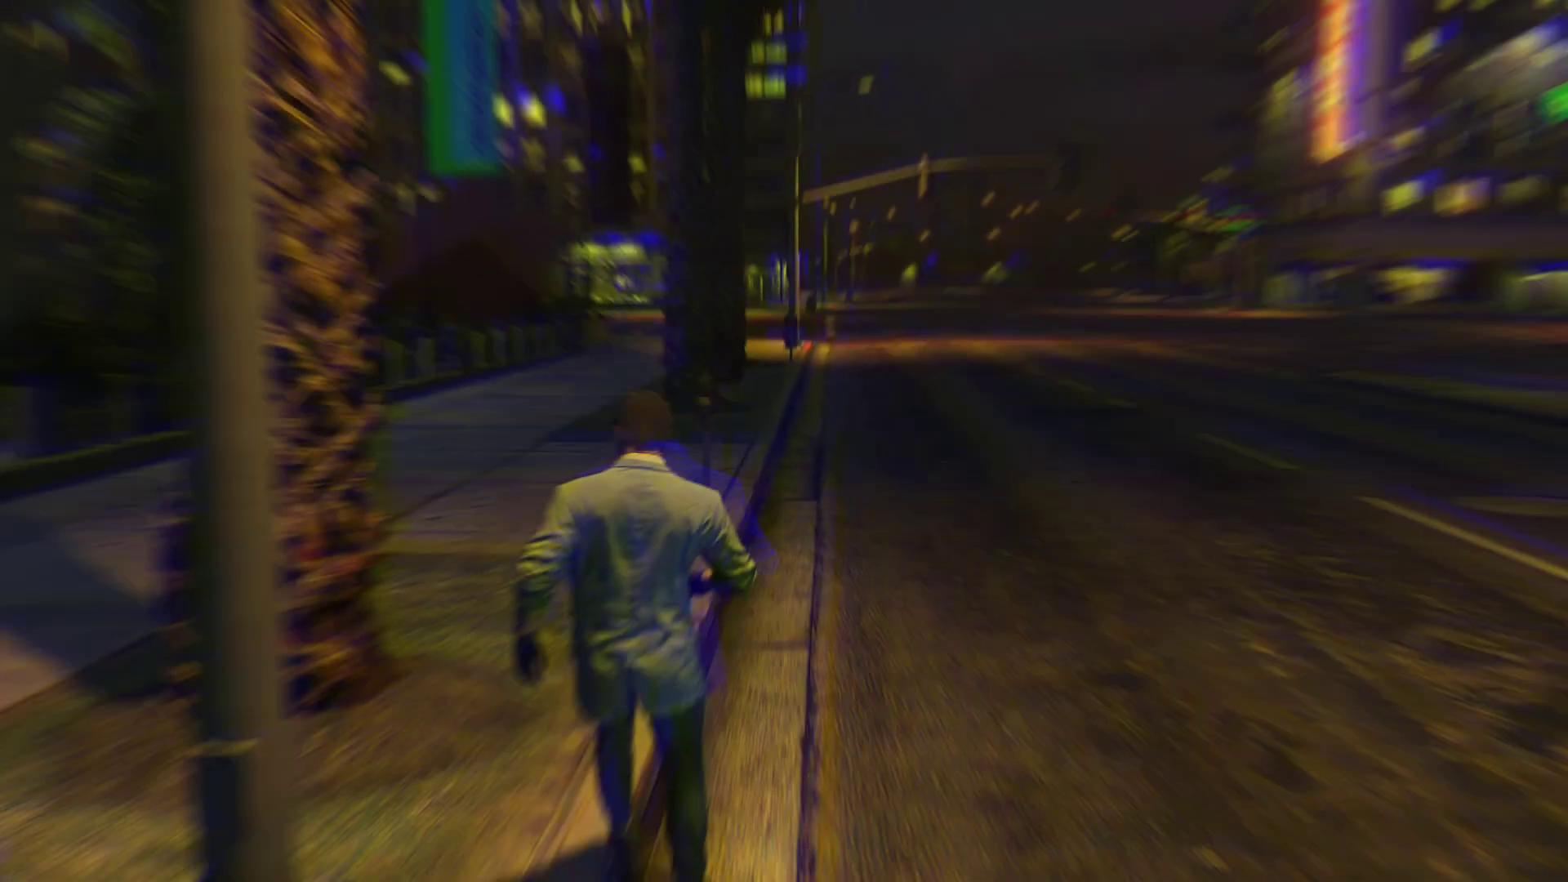
Open the in-game pause menu in FiveM and bring up the Graphics settings.
key("Escape")
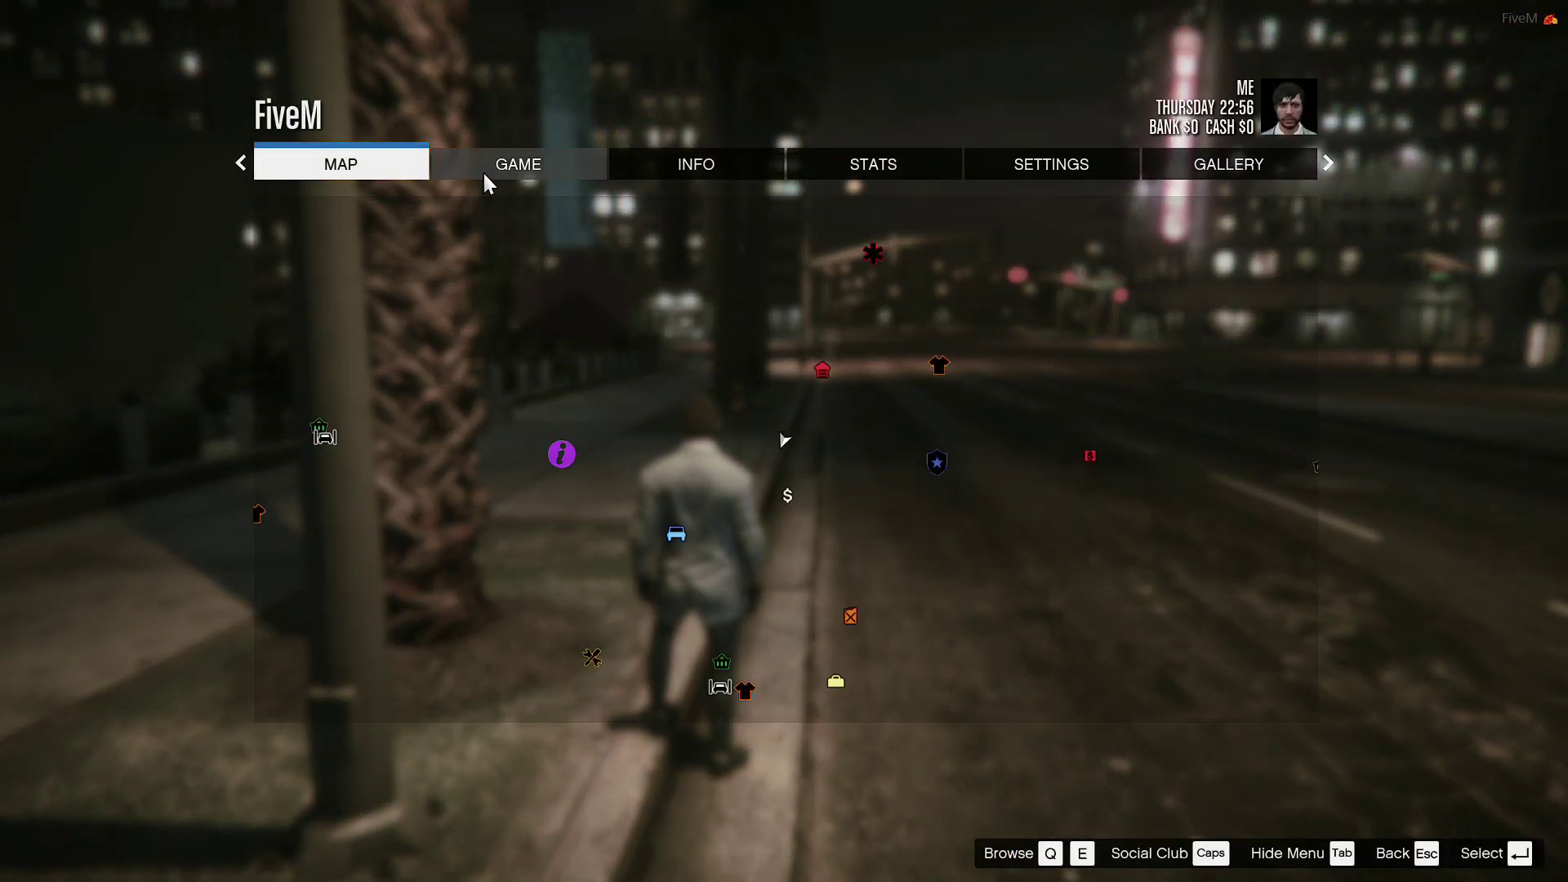
left_click(529, 169)
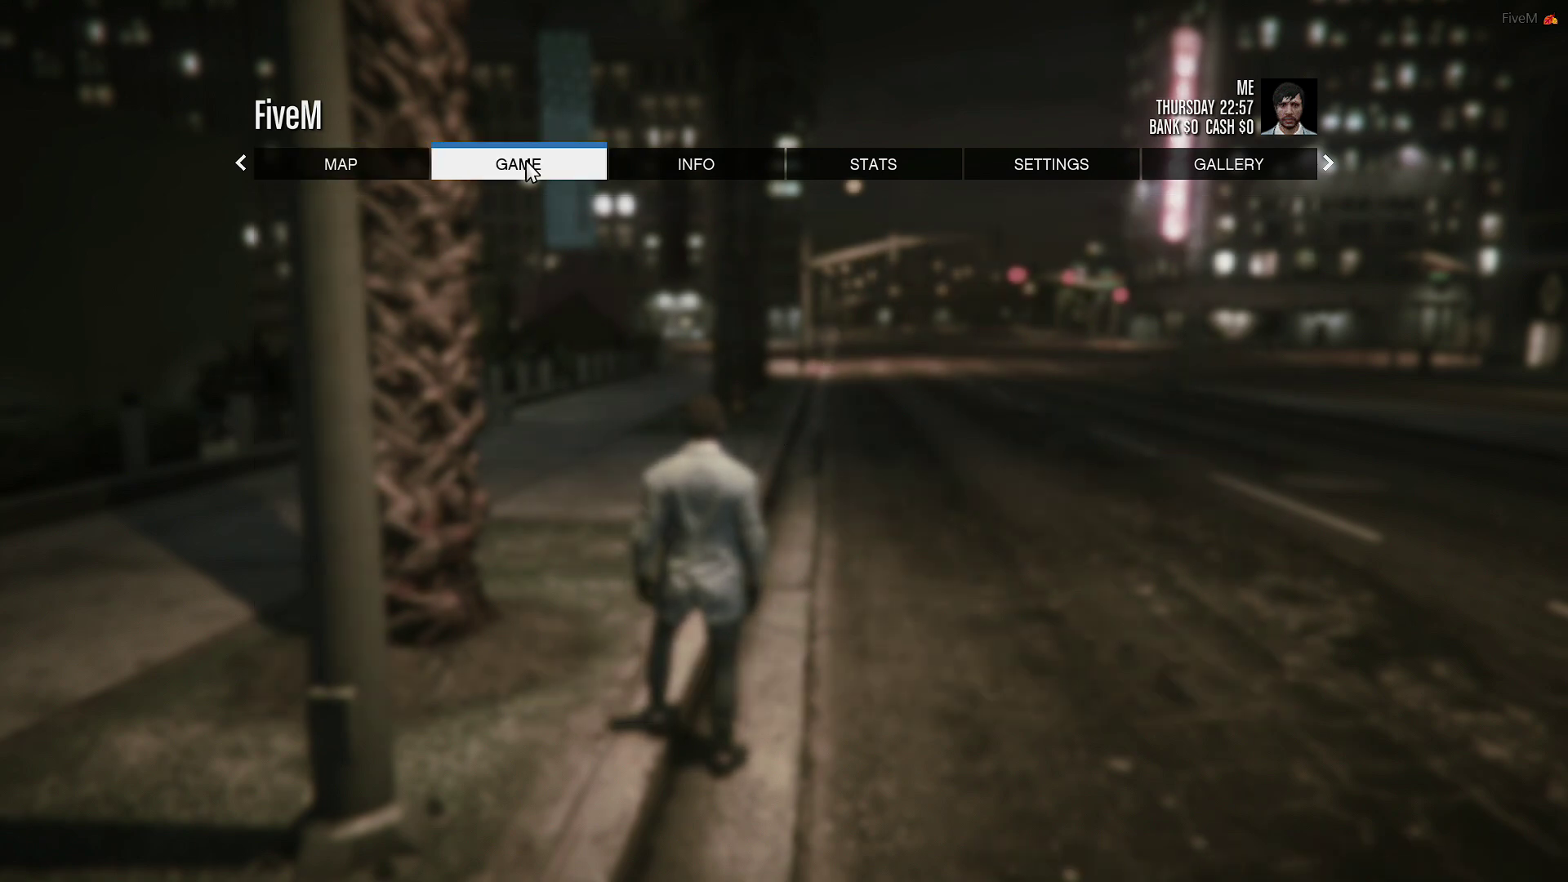
left_click(1036, 166)
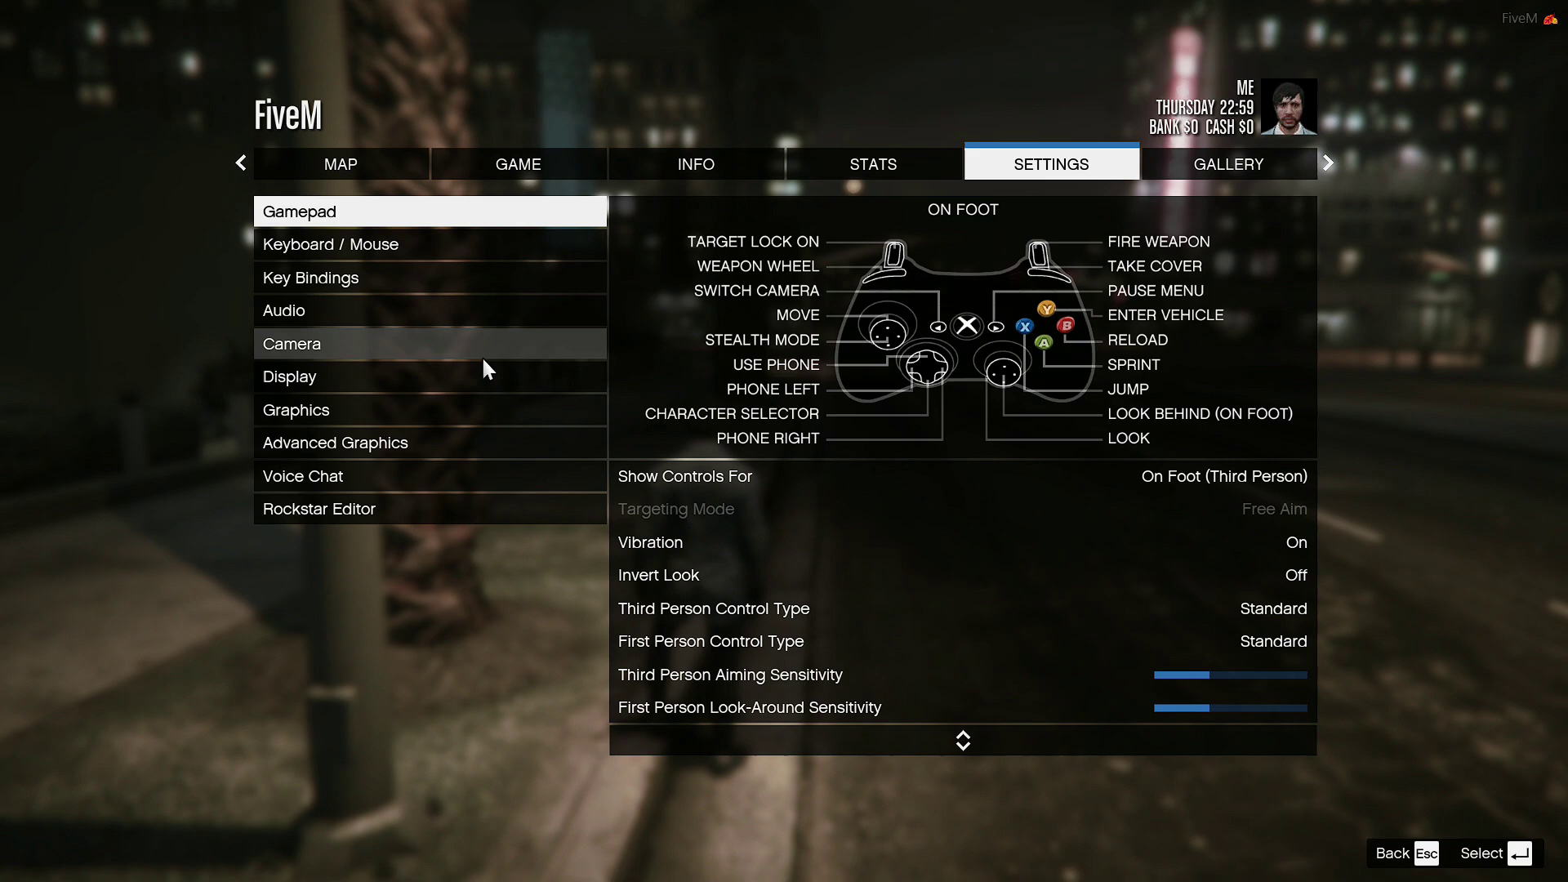
left_click(389, 375)
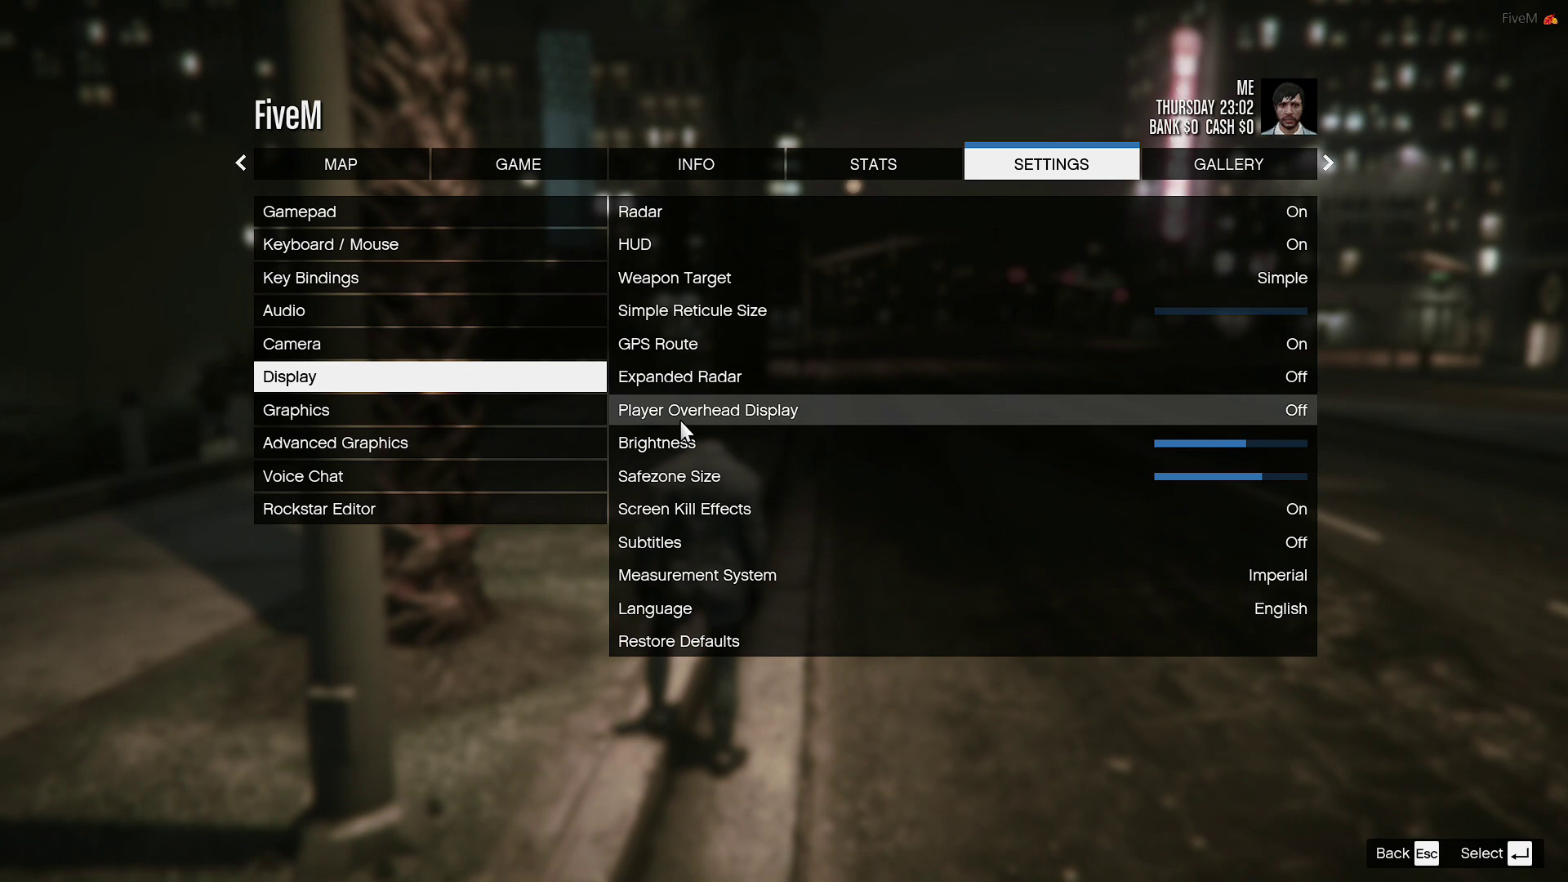
left_click(430, 418)
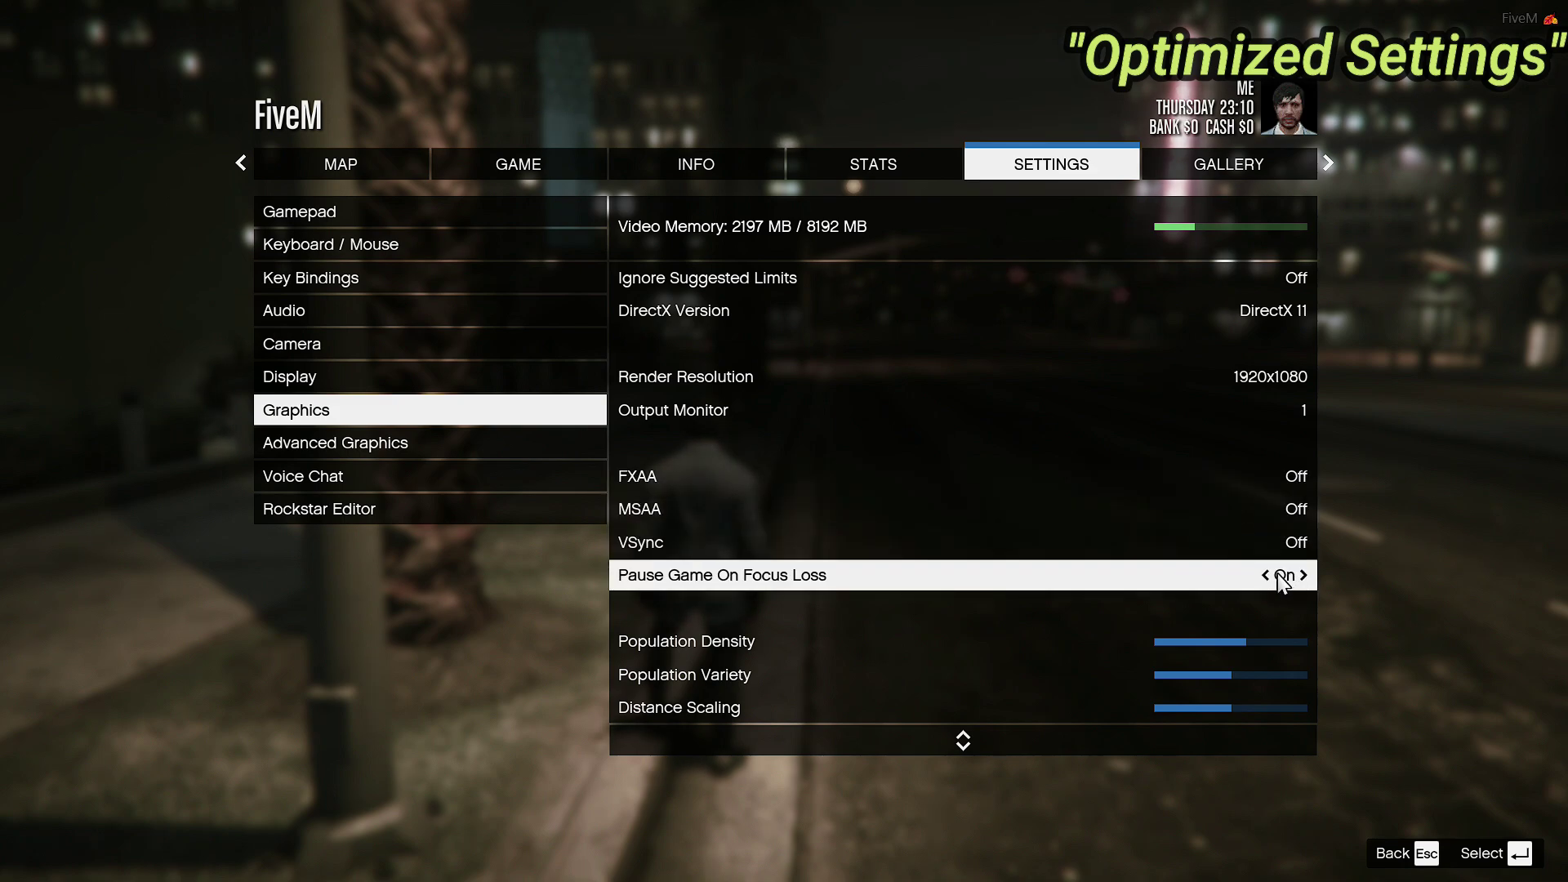
Lower Population Density and Population Variety to about 30% and Distance Scaling to about 40%.
left_click(1230, 642)
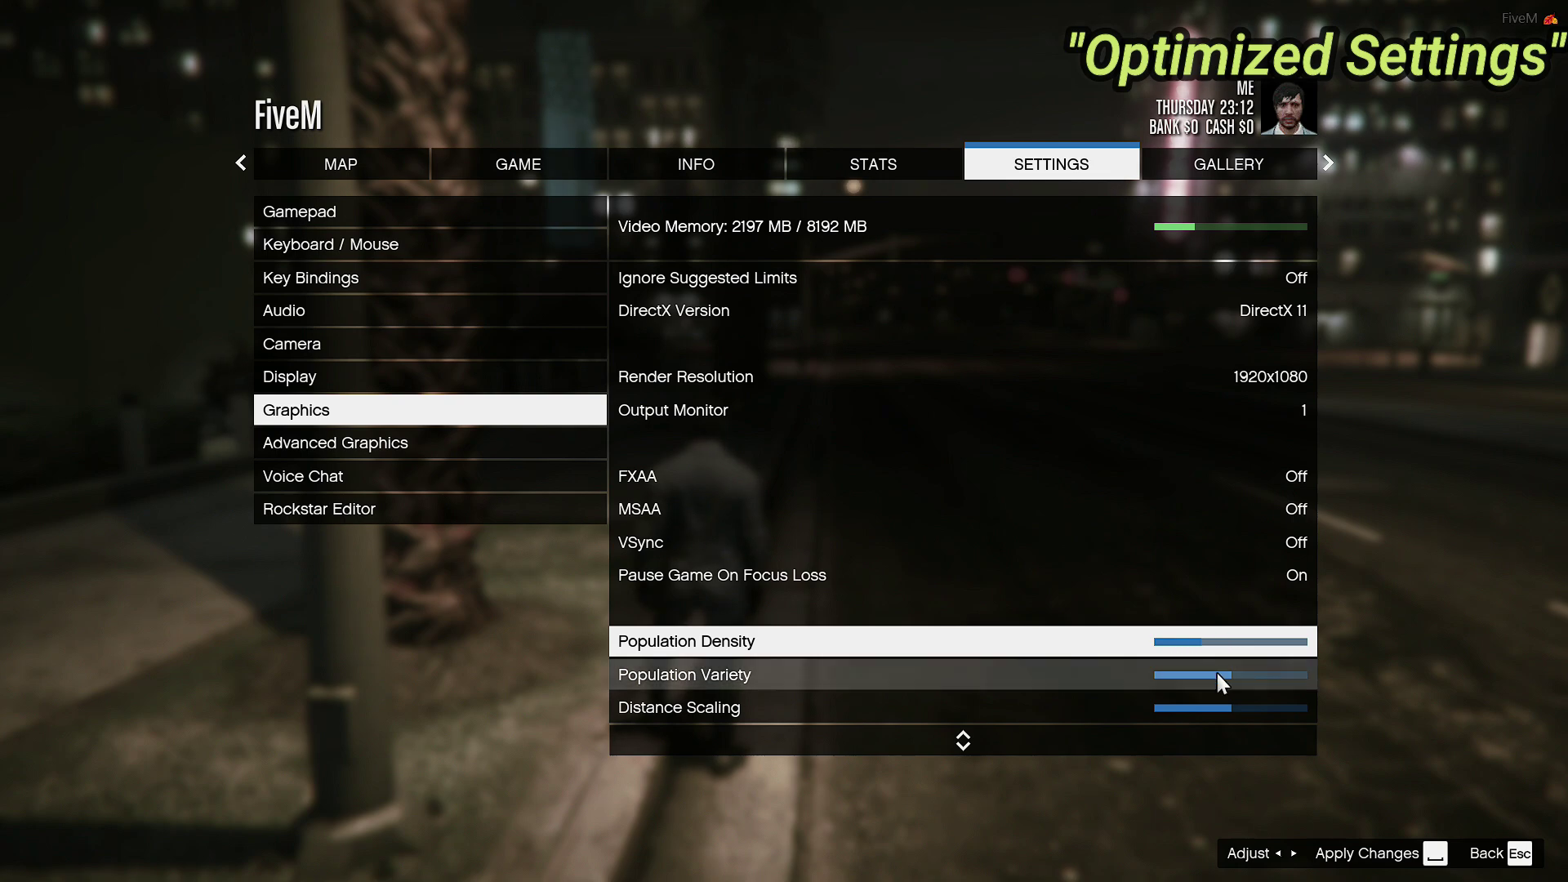
left_click(1217, 676)
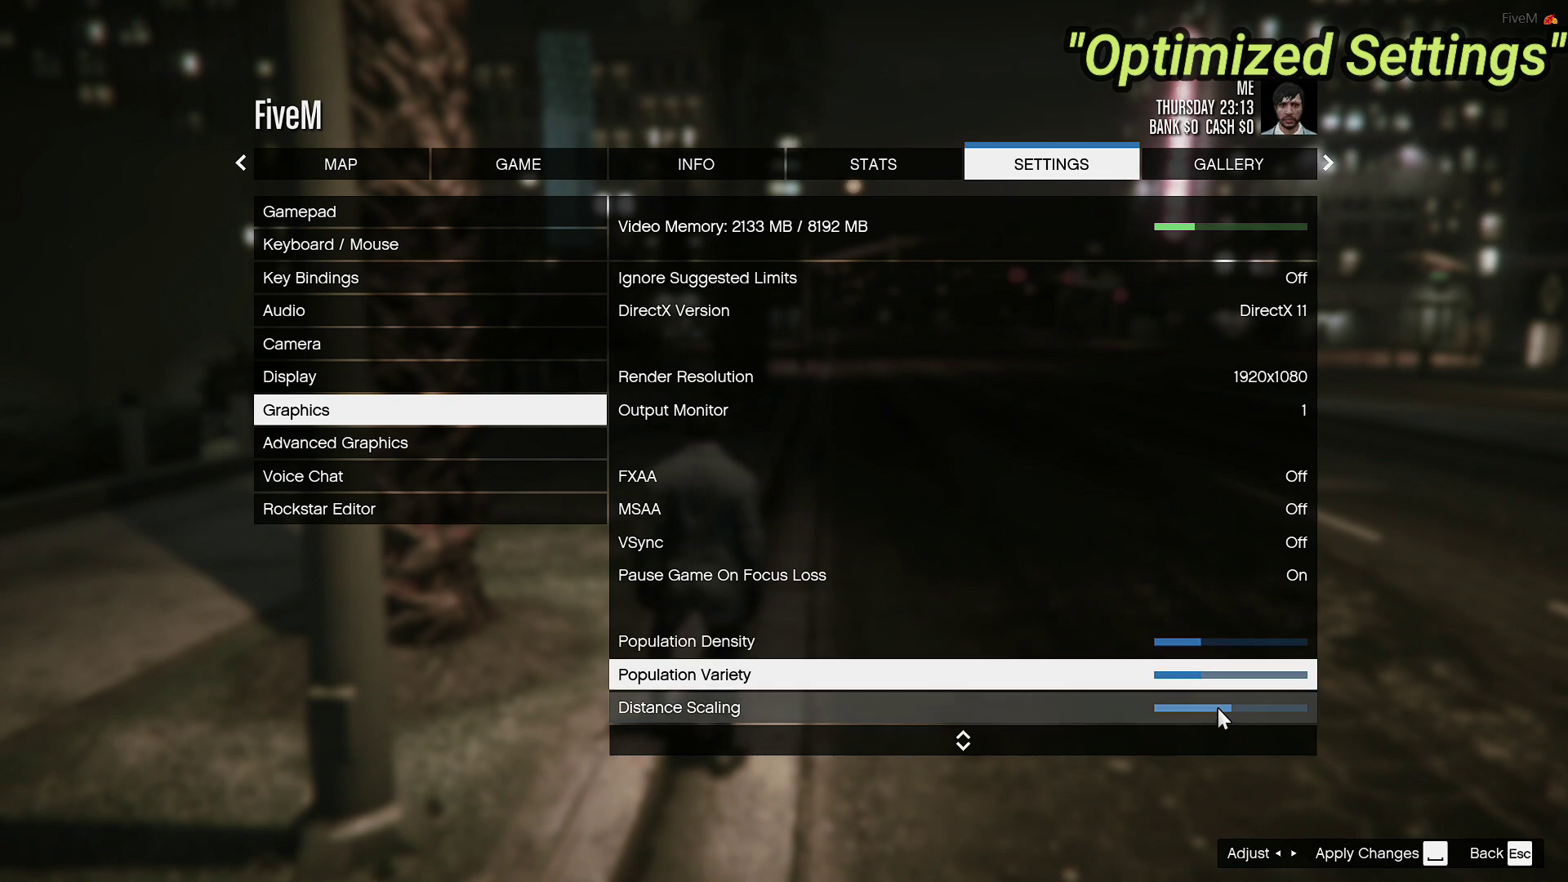
left_click(1217, 706)
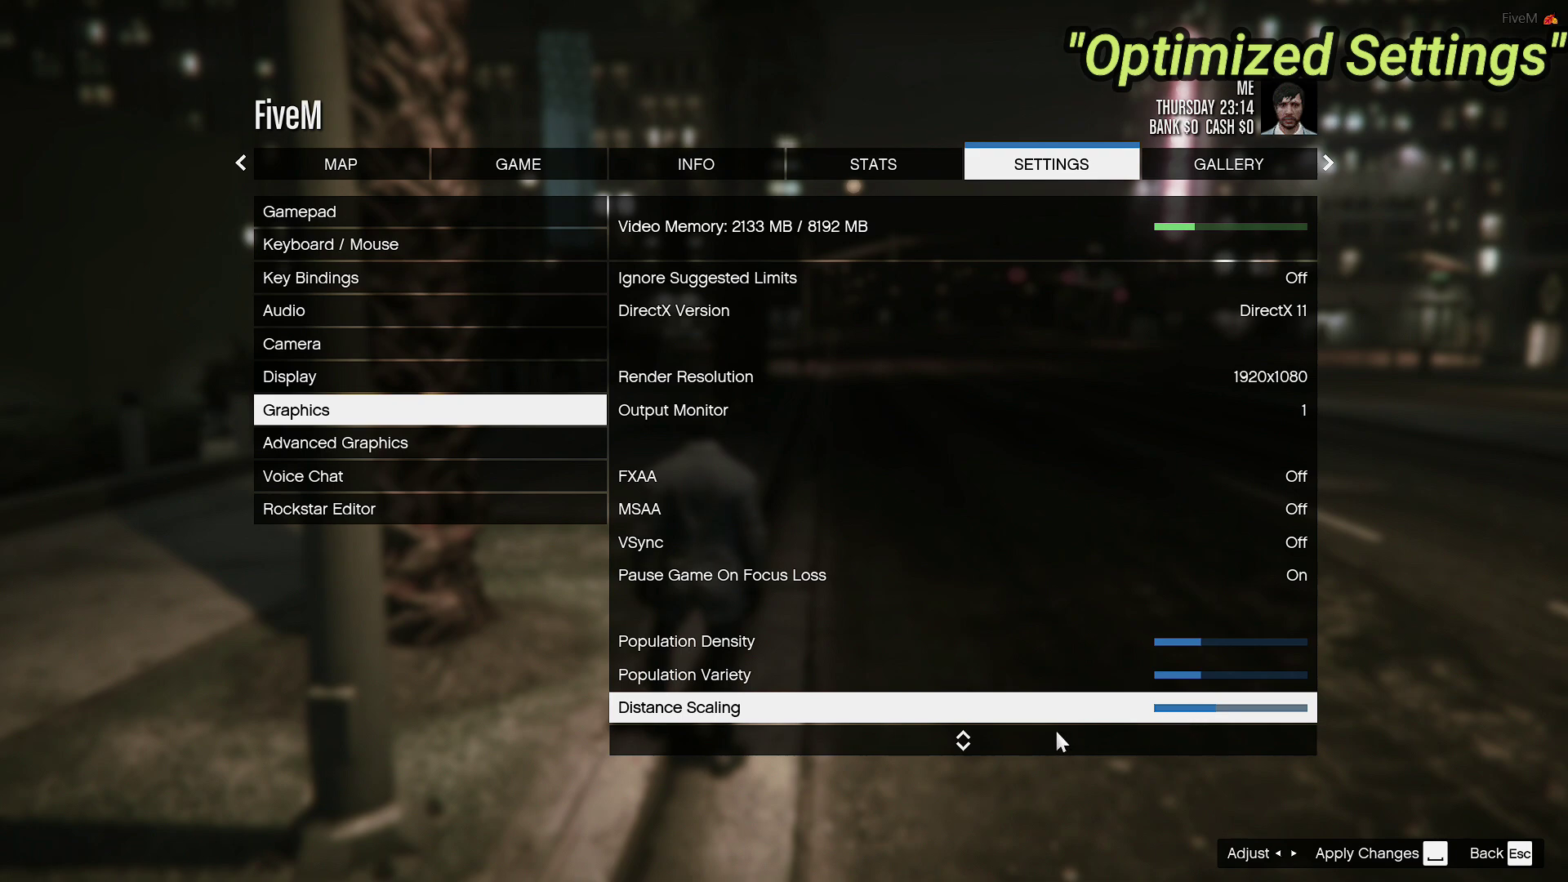
Lower Texture Quality to Normal in the Graphics settings.
key("Down")
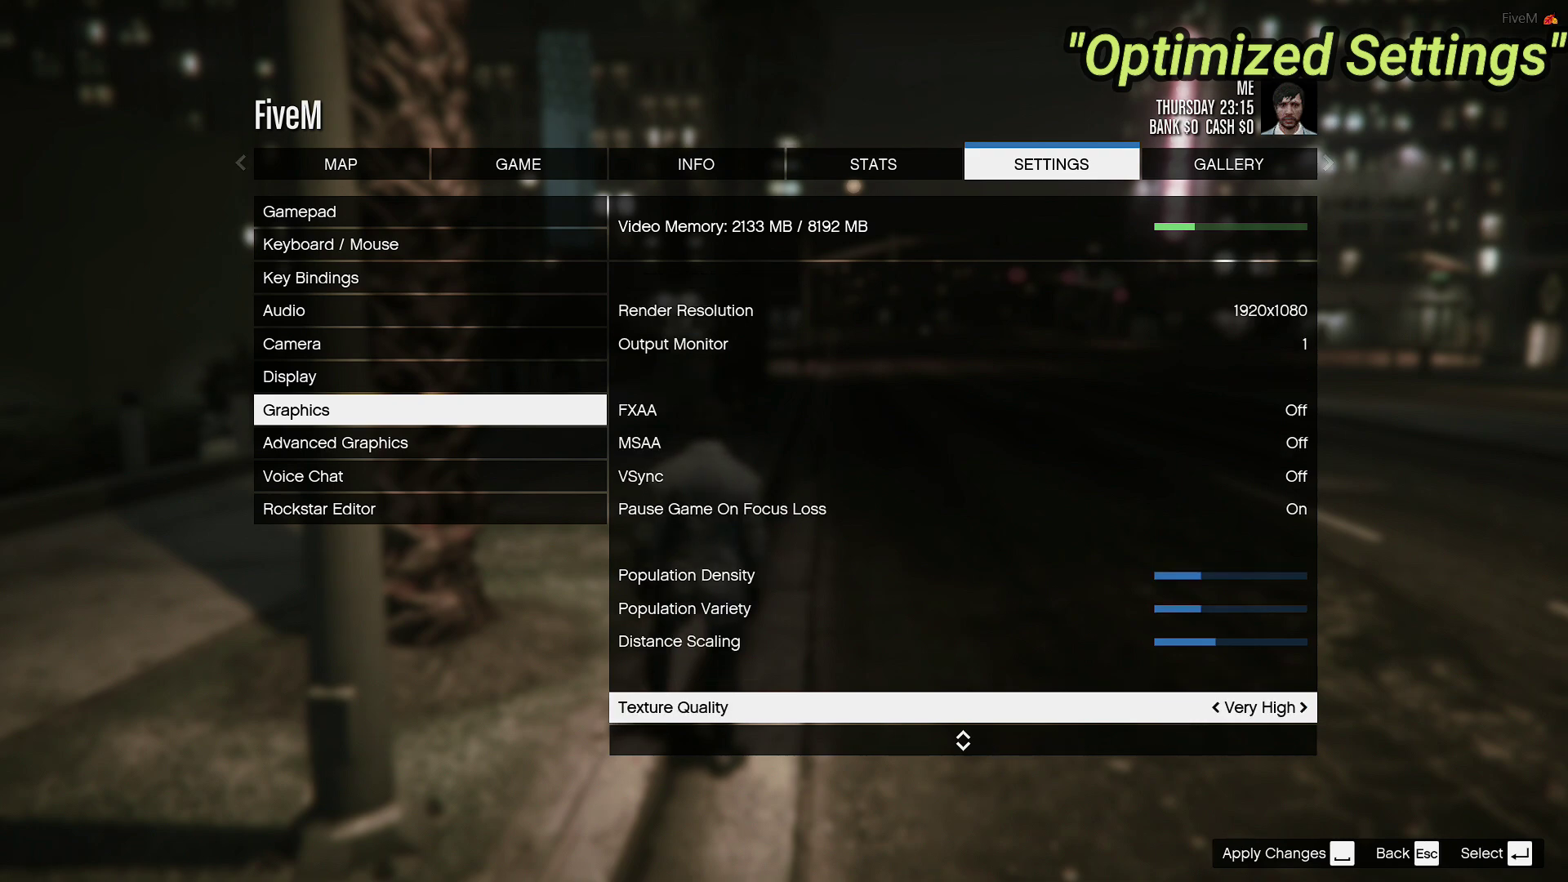
key("Down")
key("Down")
key("Down")
key("Down")
key("Down")
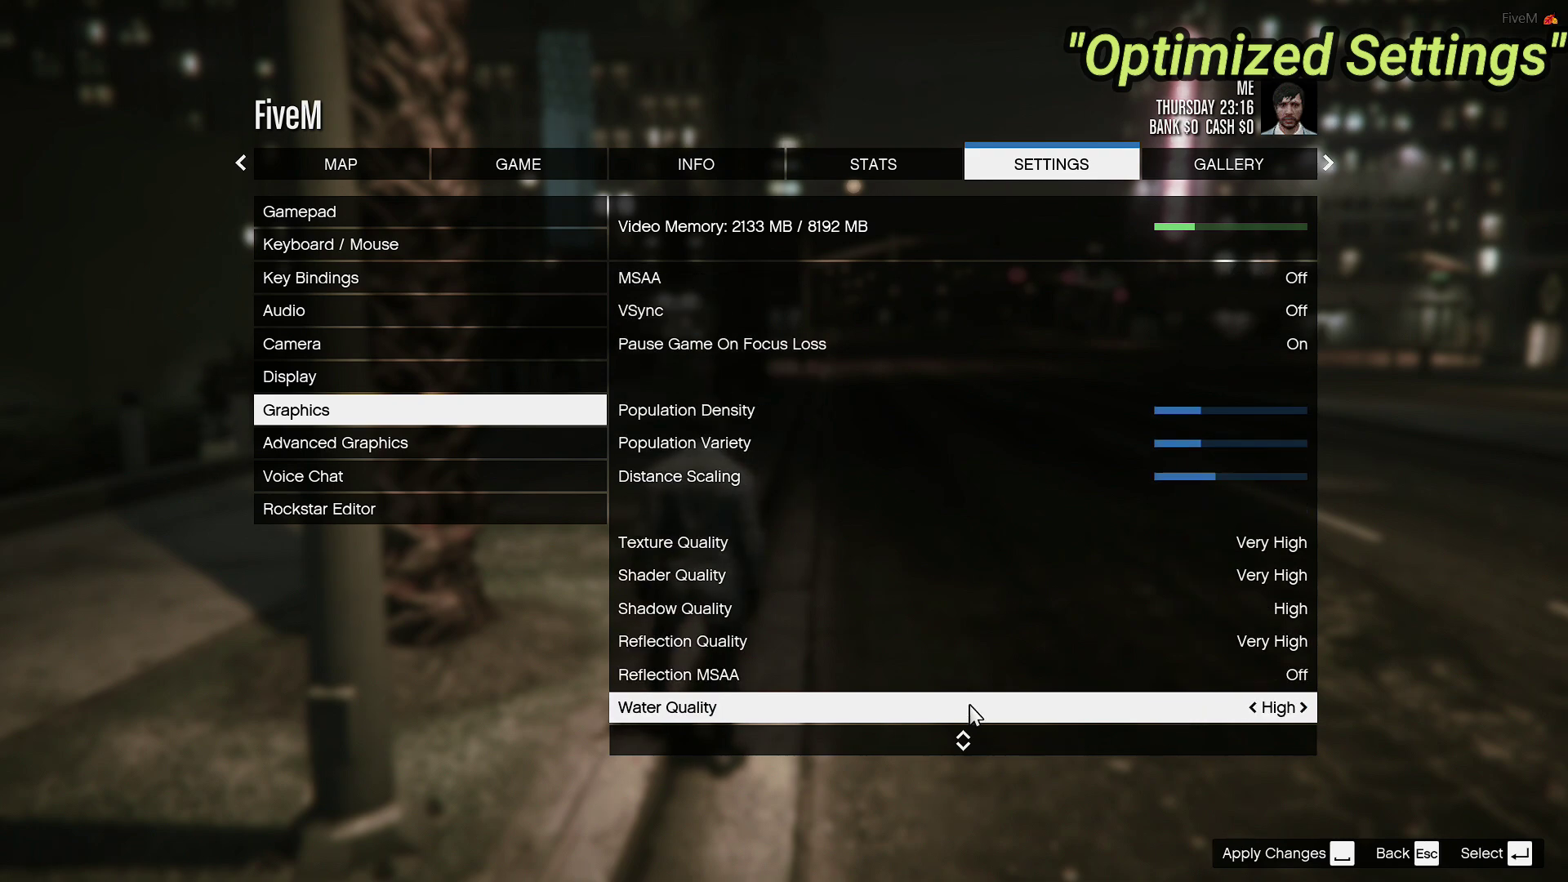
left_click(709, 549)
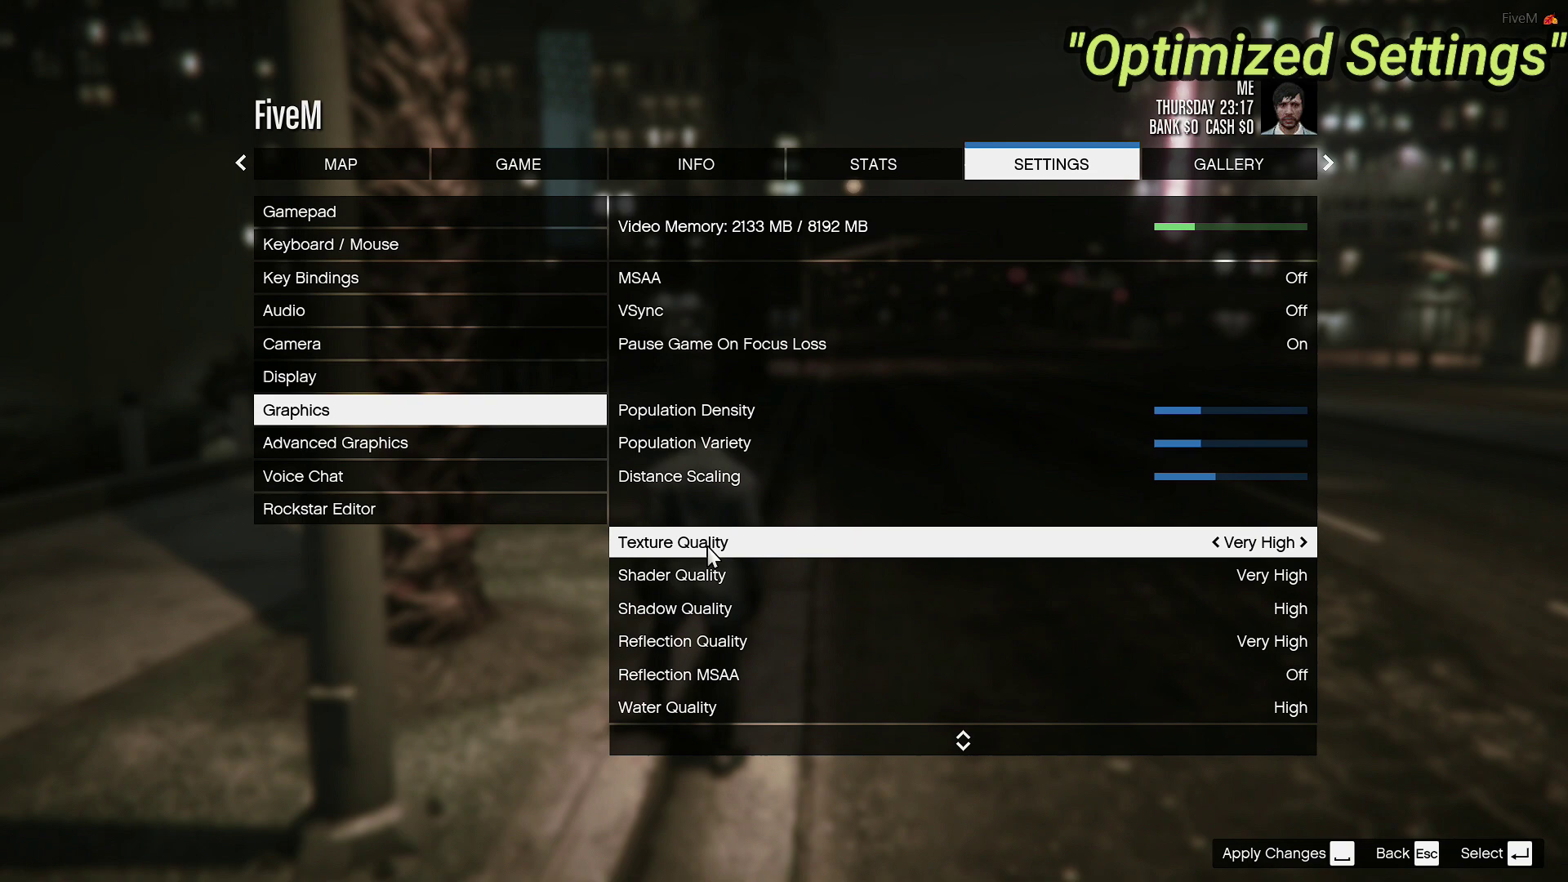
left_click(1230, 546)
left_click(1232, 545)
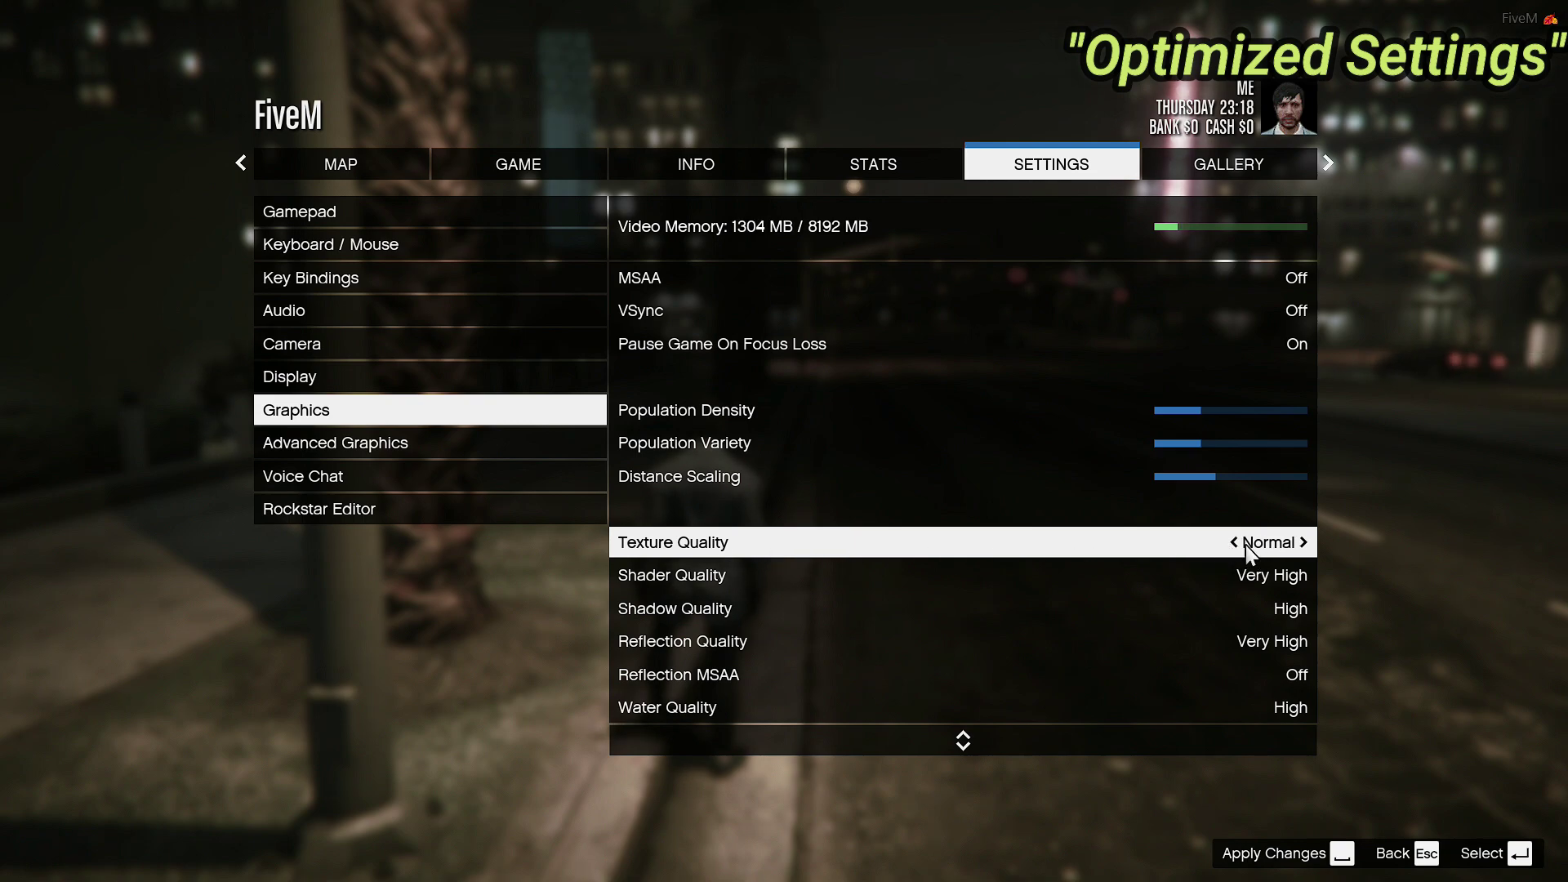
left_click(1243, 545)
left_click(1304, 545)
Set both Shader Quality and Shadow Quality to Normal in the Graphics settings.
left_click(1248, 575)
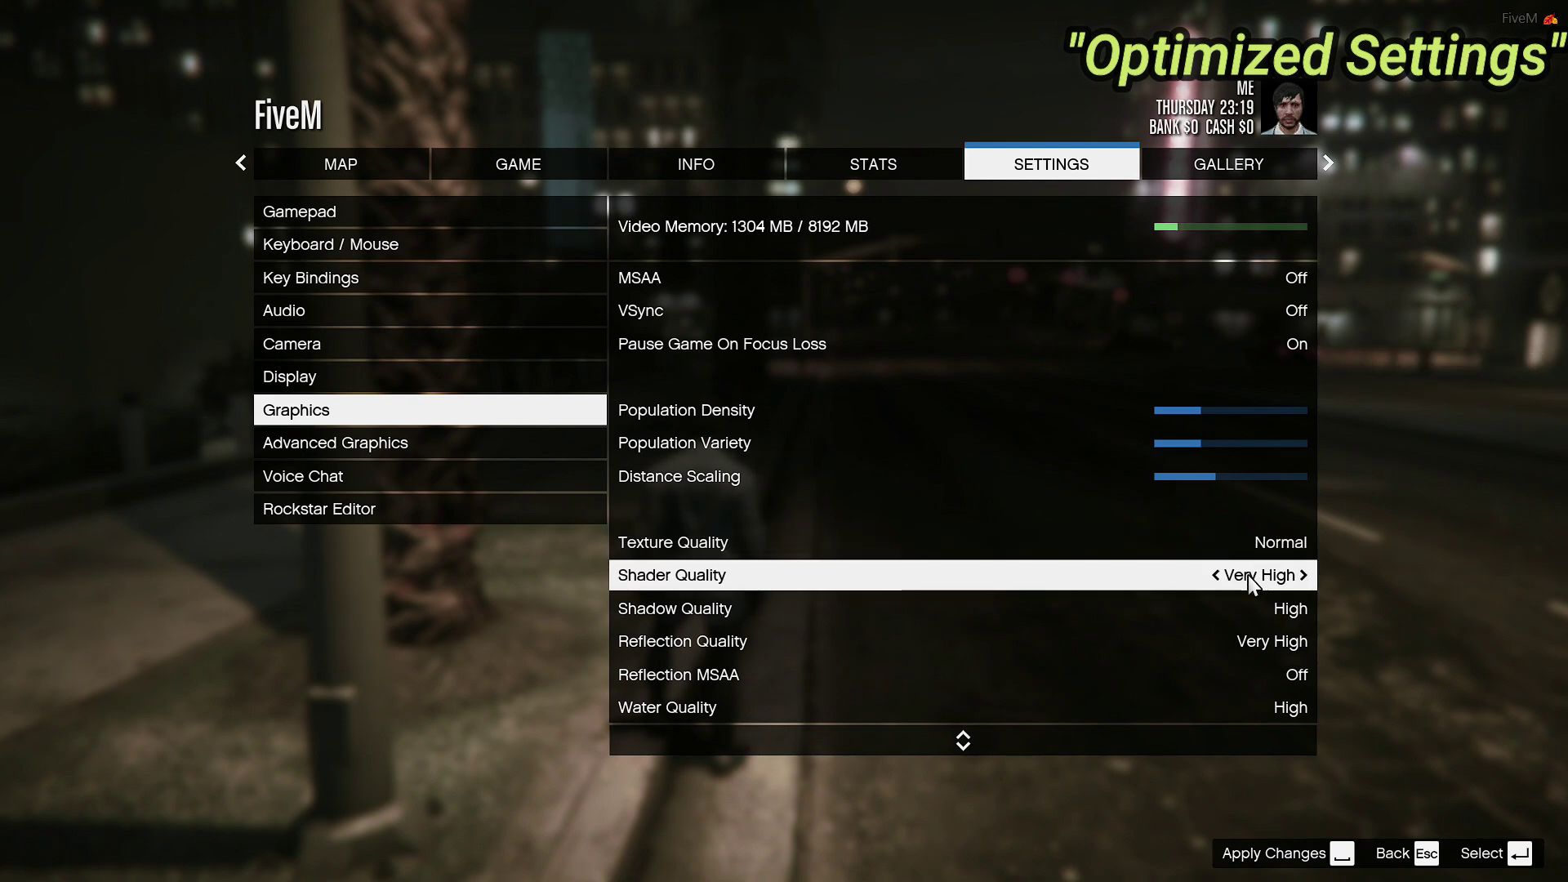
left_click(1240, 576)
left_click(1259, 609)
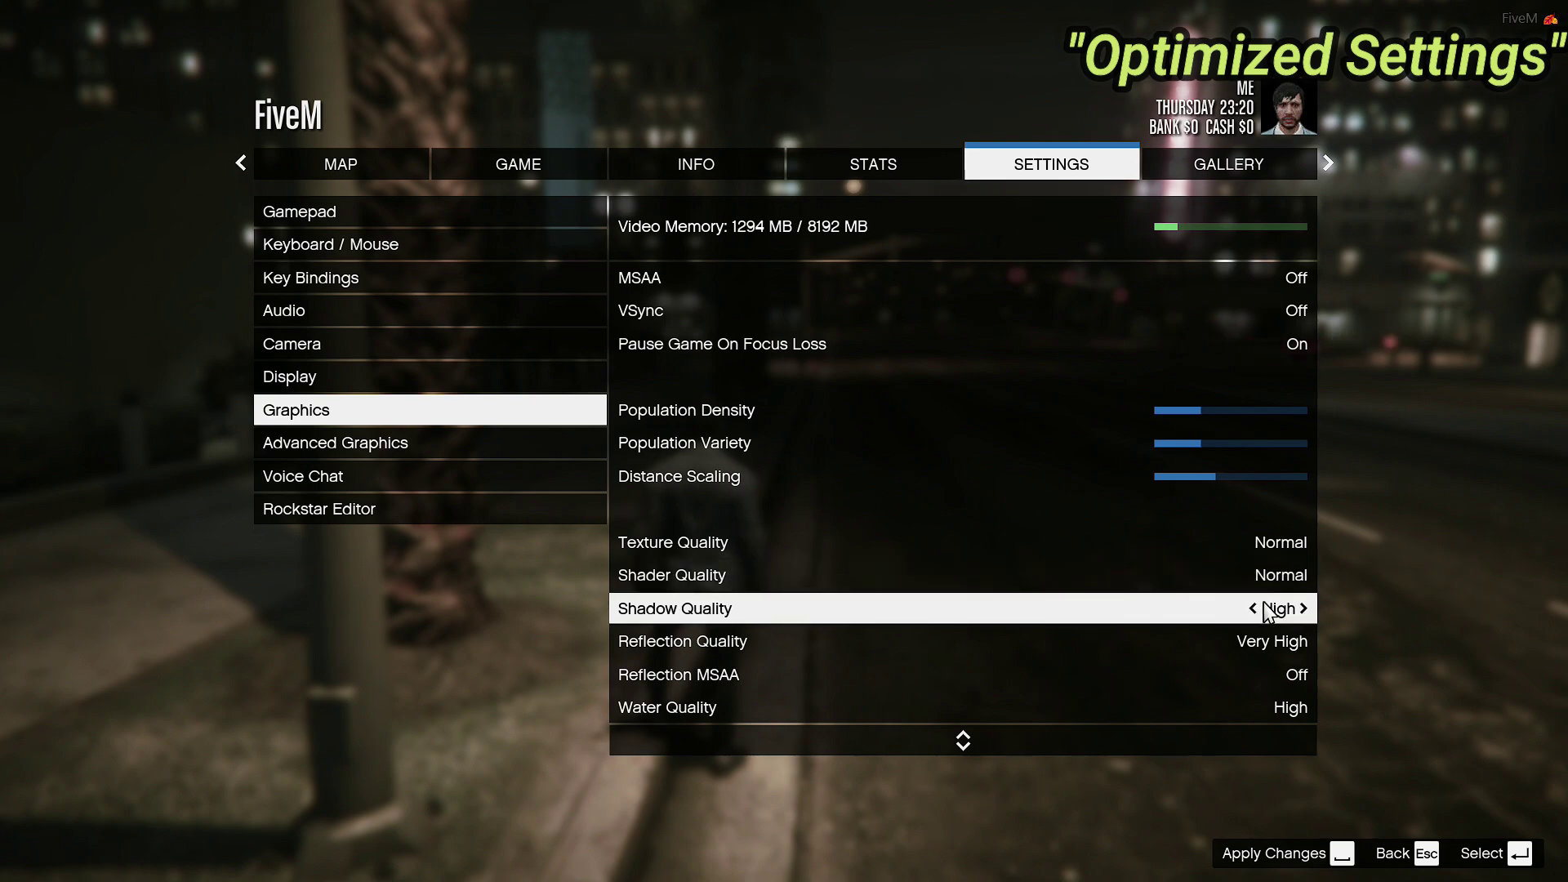
left_click(1259, 611)
left_click(1259, 611)
left_click(1260, 611)
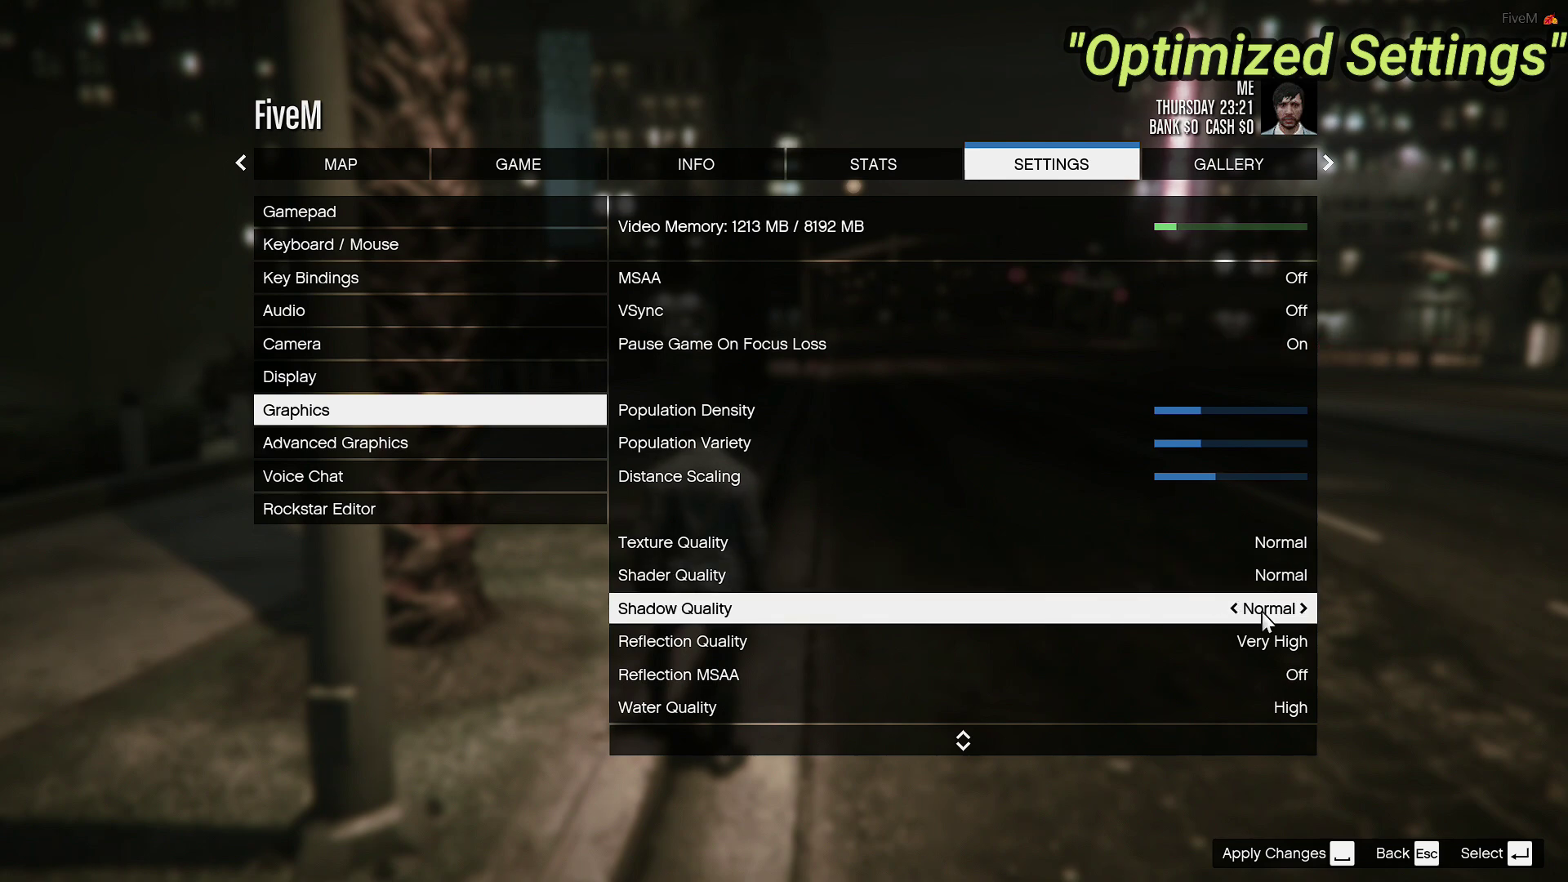
Set Reflection Quality to Normal in the Graphics settings.
left_click(1271, 641)
left_click(1272, 643)
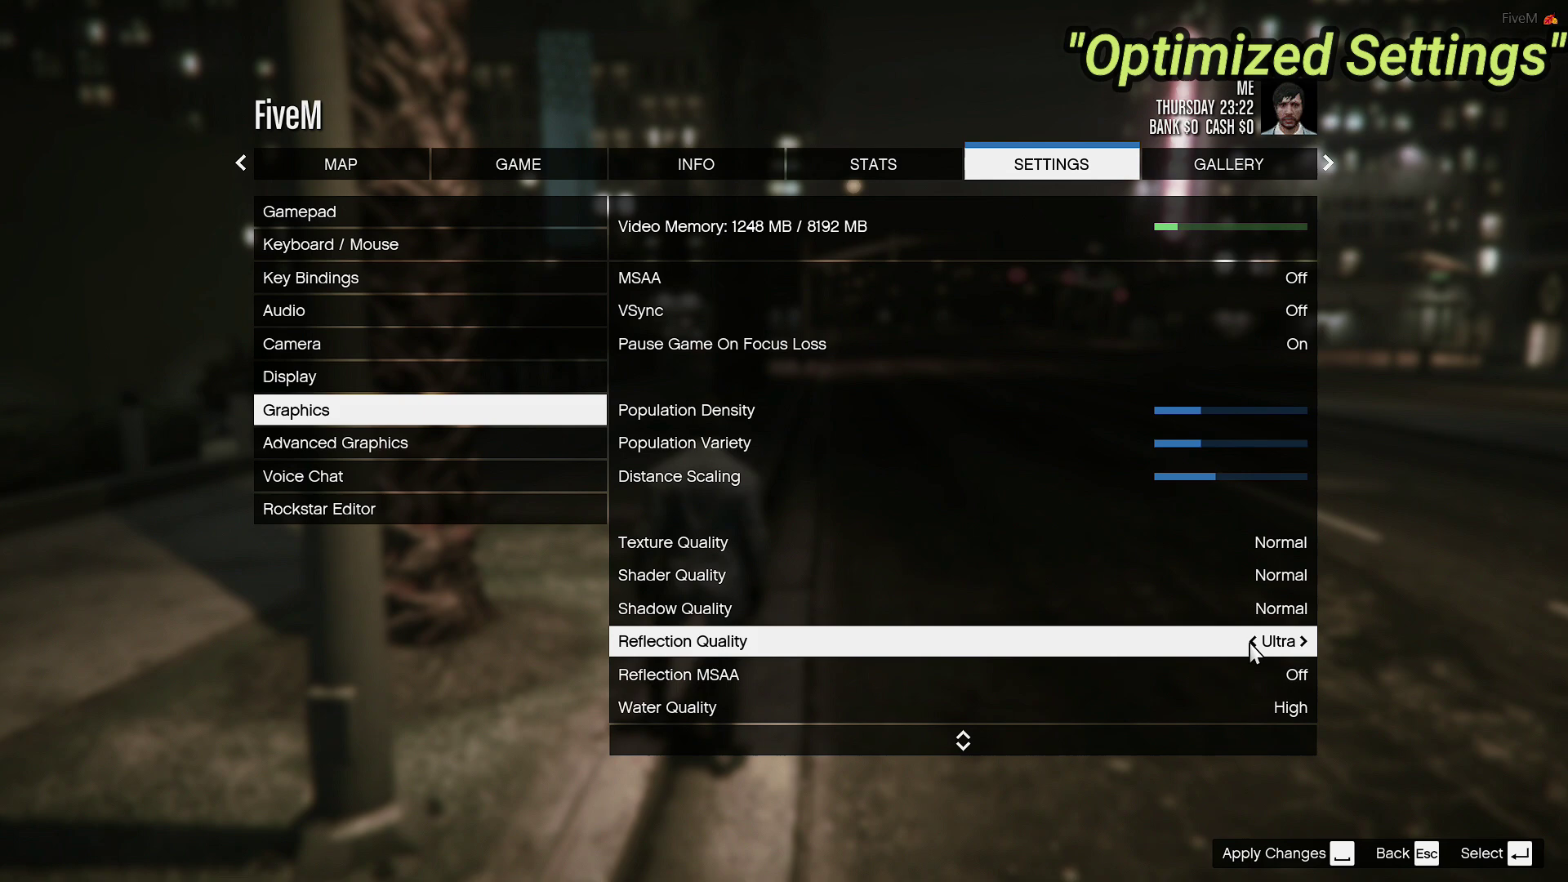
left_click(1252, 643)
left_click(1252, 644)
left_click(1266, 644)
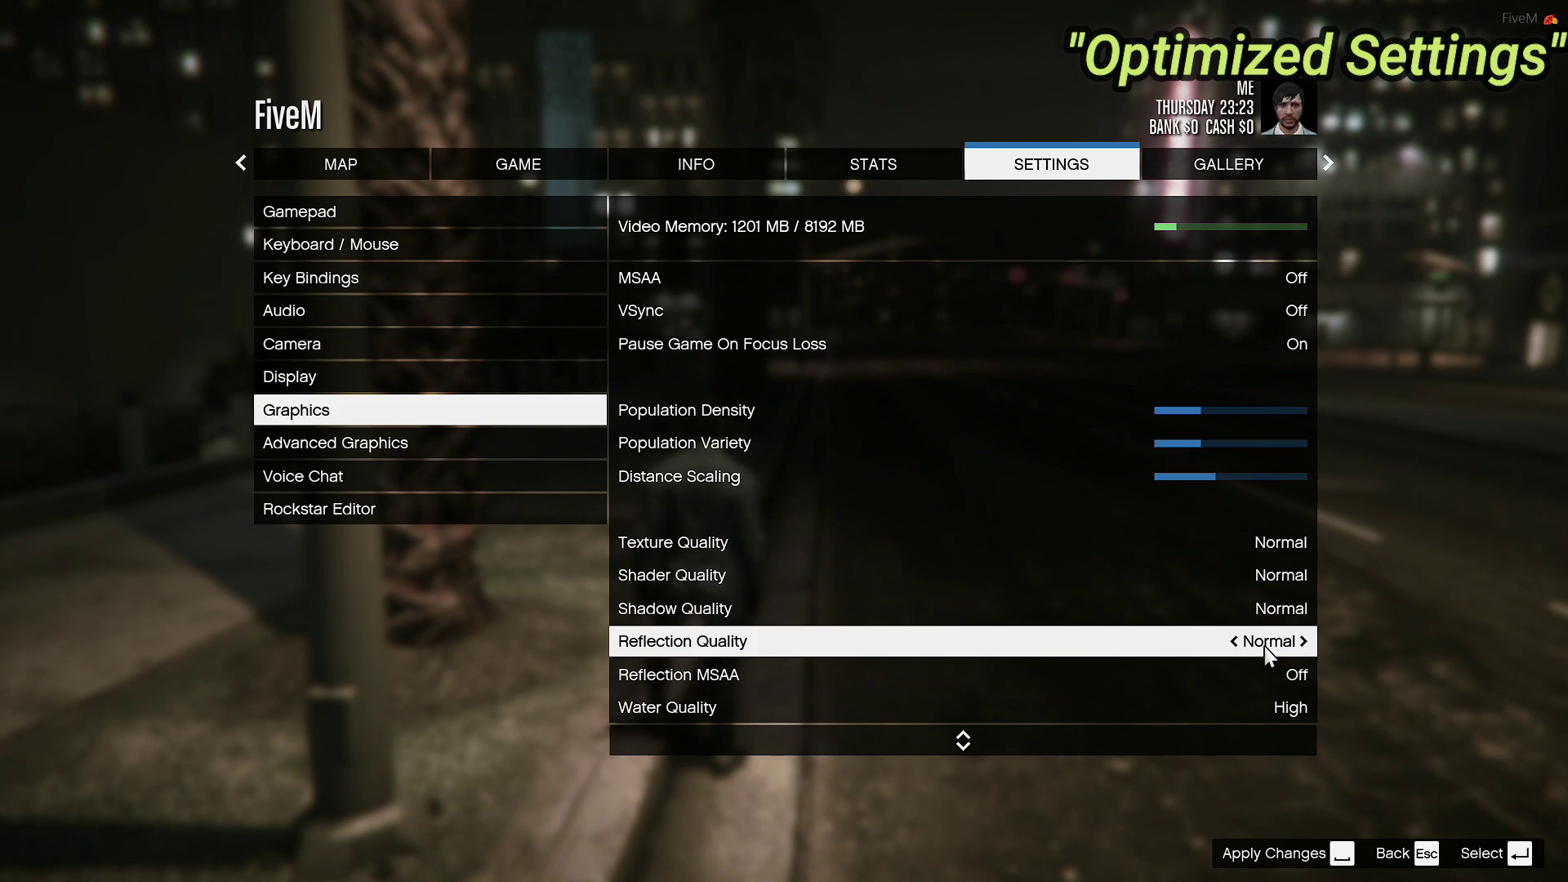
Set Water Quality to Normal, leaving Reflection MSAA as it is.
key("Down")
key("Down")
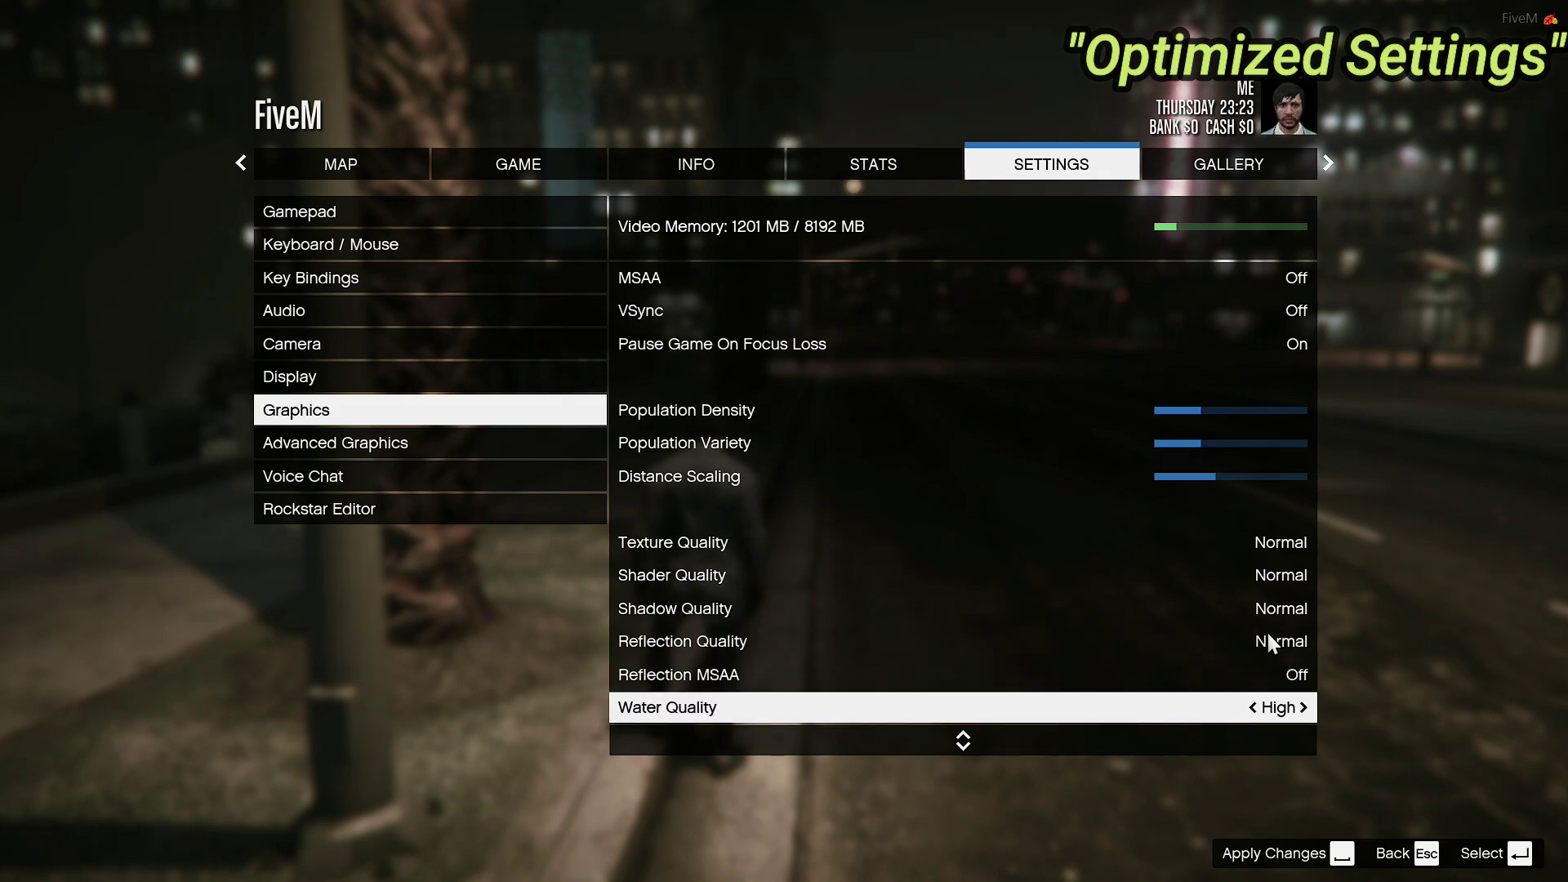
key("Down")
left_click(1265, 689)
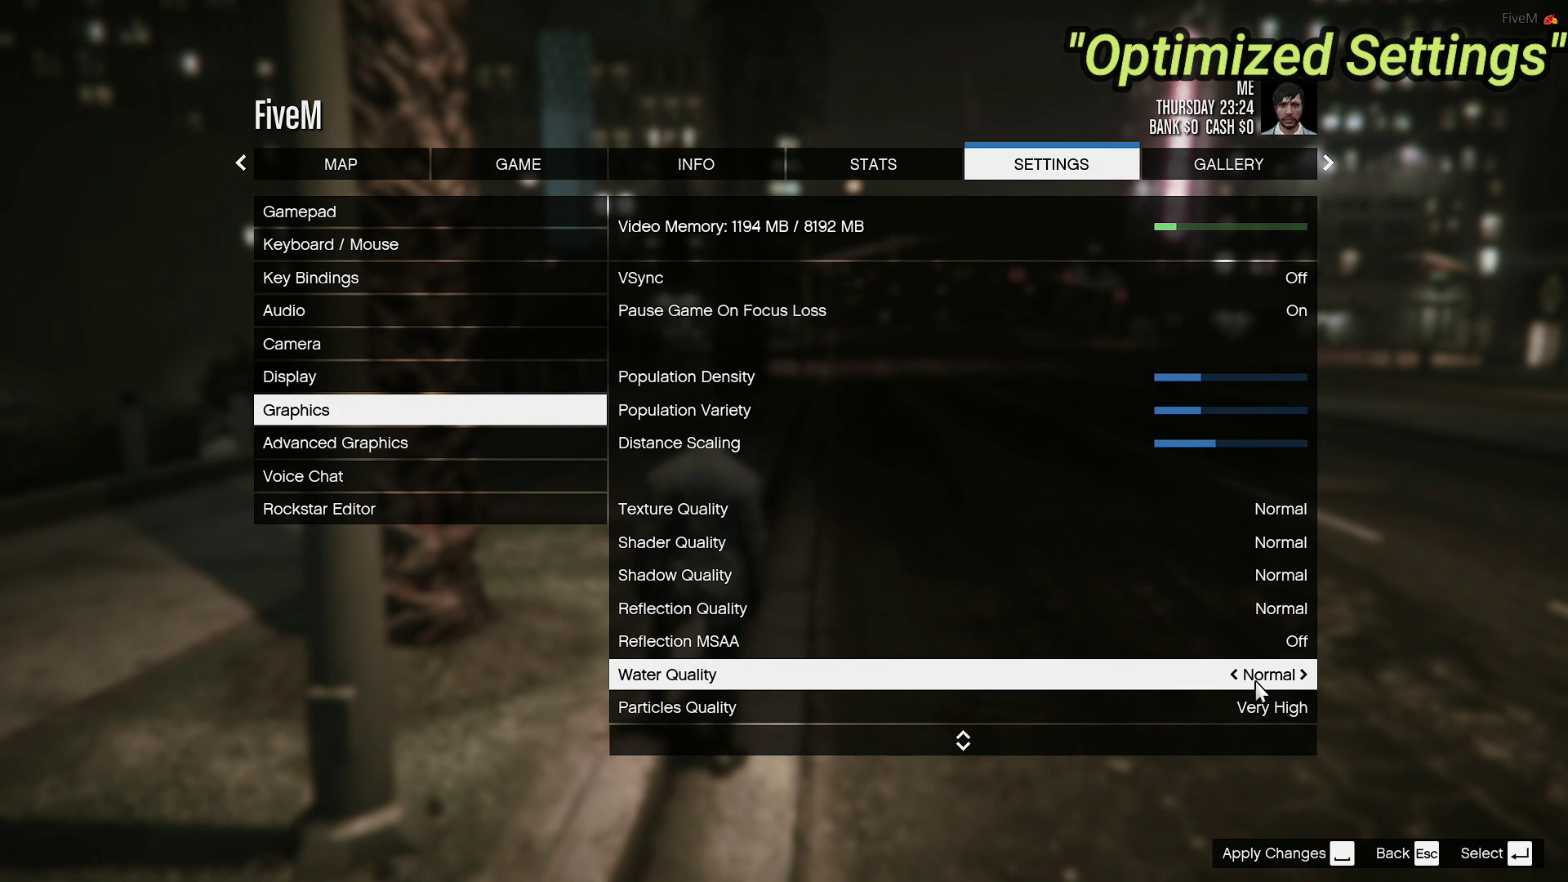